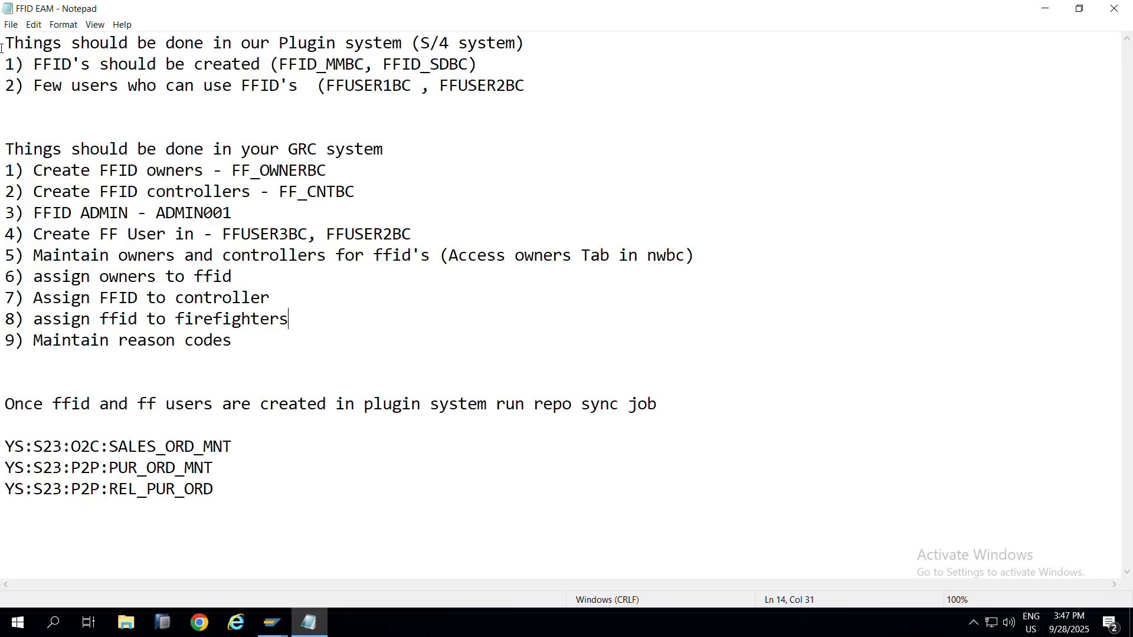
Step: Review the FFID notes, highlighting the FFID creation line and the users line
{"action": "left_click_drag", "start_coordinate": [1, 48], "coordinate": [219, 483]}
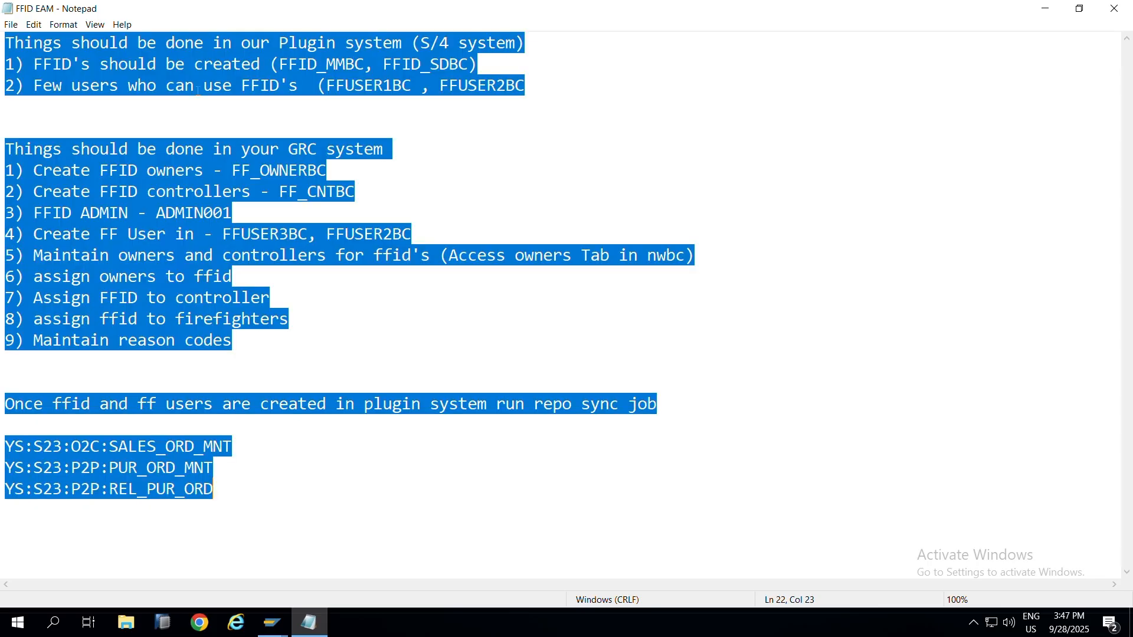
{"action": "left_click", "coordinate": [7, 126]}
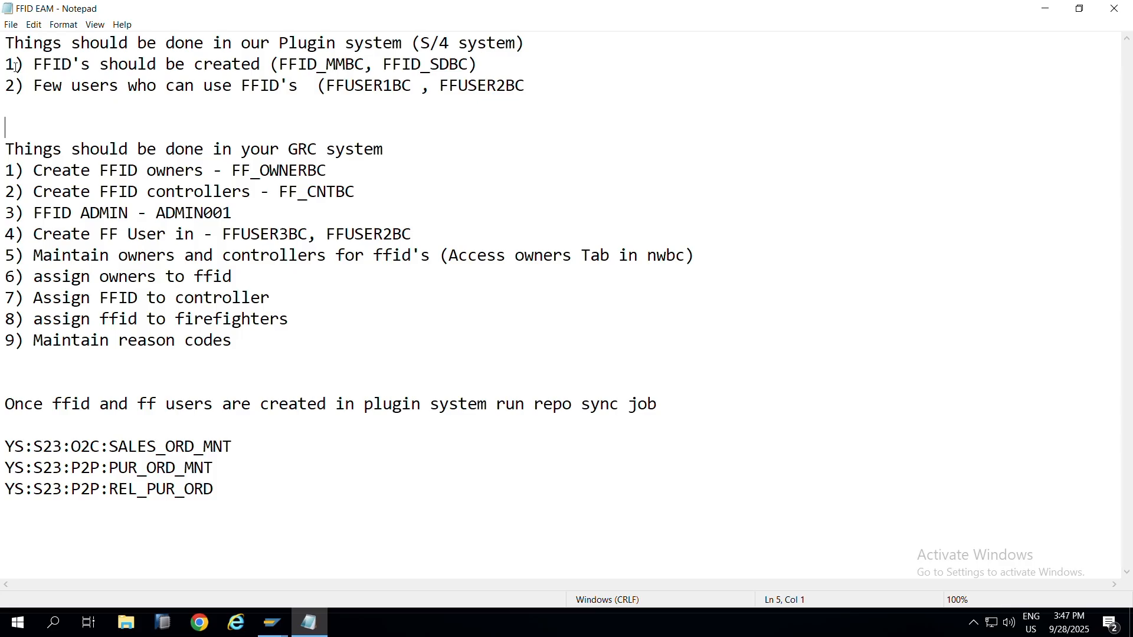
{"action": "left_click_drag", "start_coordinate": [5, 64], "coordinate": [99, 64]}
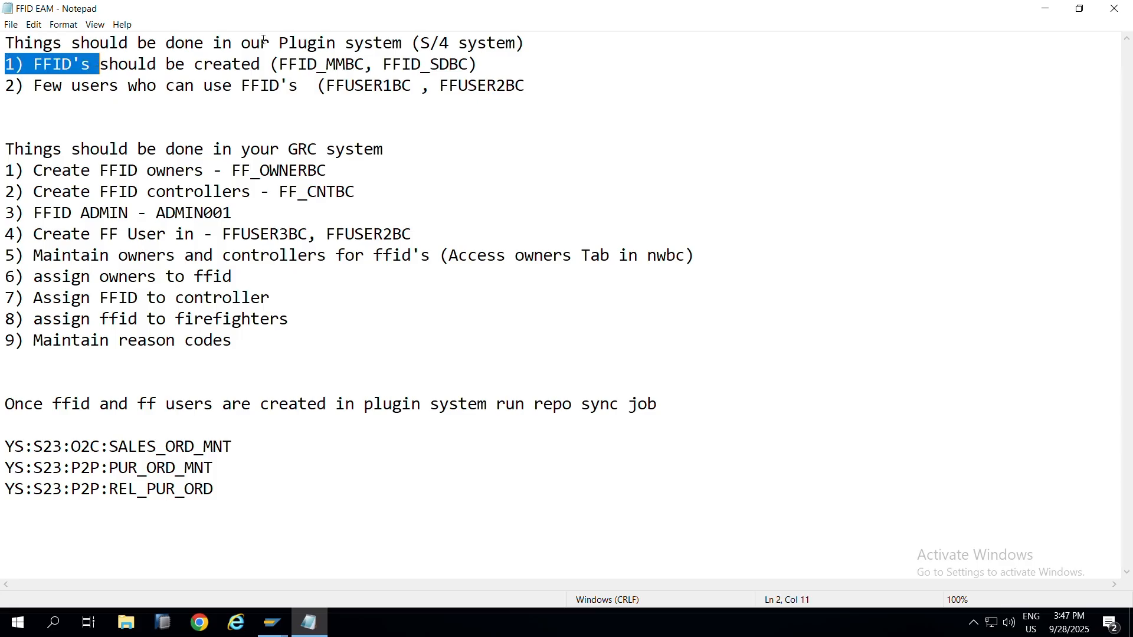
{"action": "left_click_drag", "start_coordinate": [251, 43], "coordinate": [408, 47]}
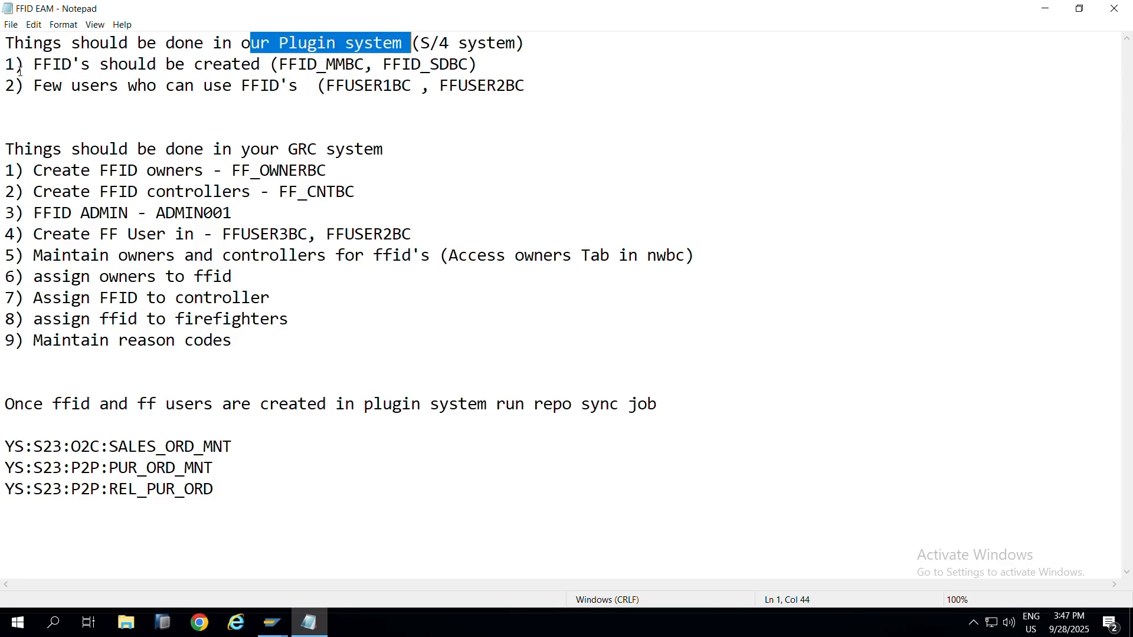
{"action": "left_click_drag", "start_coordinate": [33, 64], "coordinate": [470, 64]}
{"action": "left_click", "coordinate": [281, 68]}
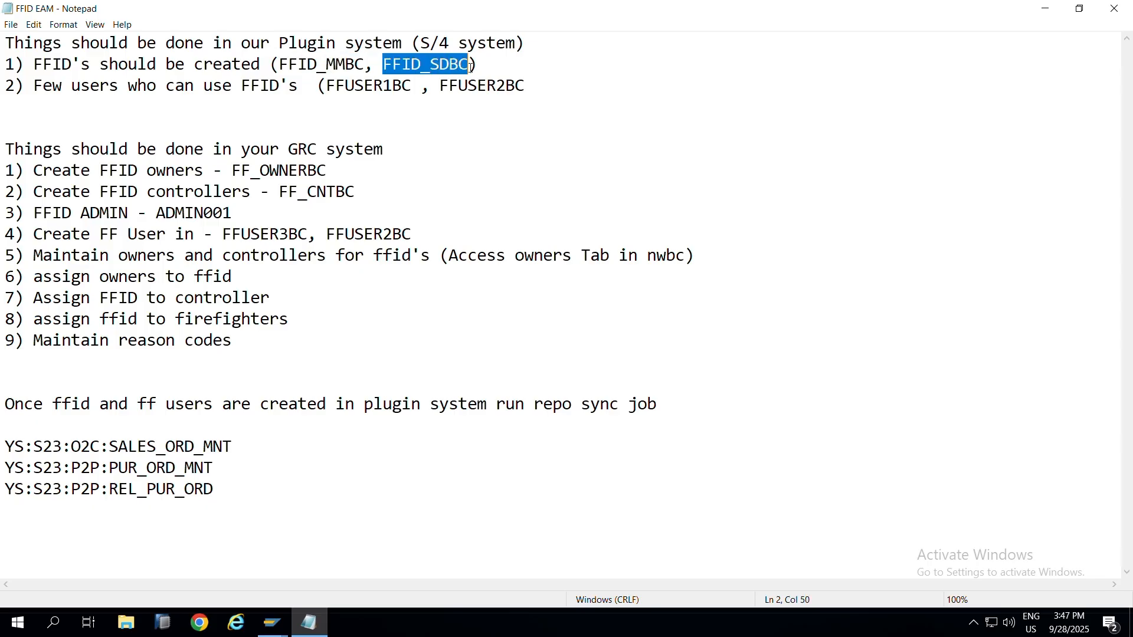
{"action": "left_click", "coordinate": [33, 88]}
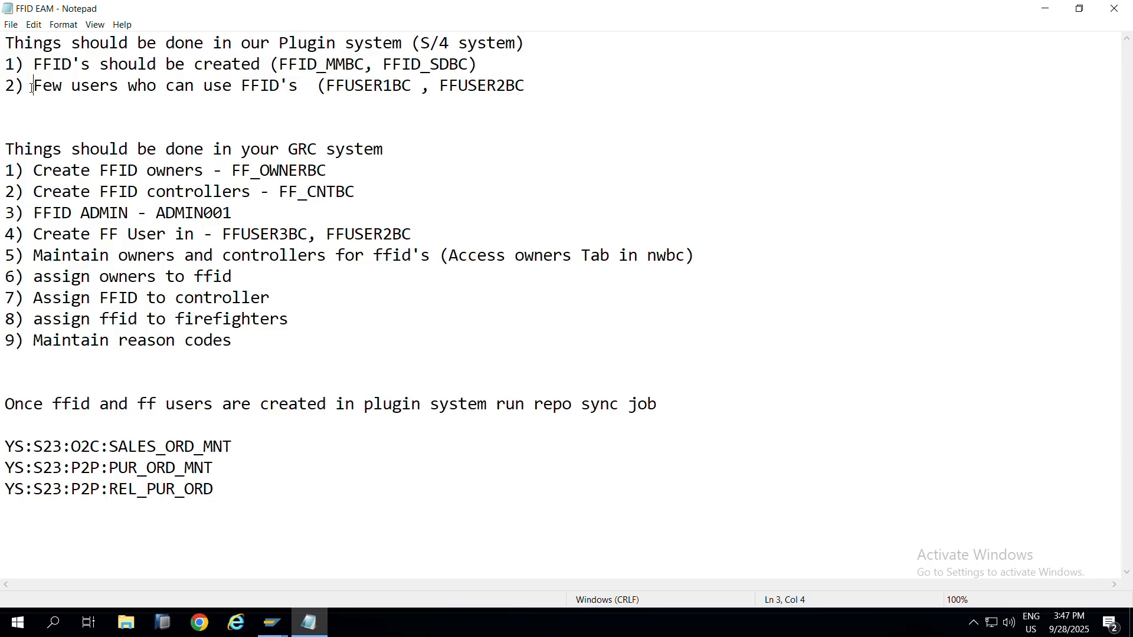
{"action": "left_click_drag", "start_coordinate": [32, 87], "coordinate": [537, 89]}
Step: Add the closing parenthesis after FFUSER2BC at the end of the users line
{"action": "left_click", "coordinate": [581, 83]}
{"action": "type", "text": ")"}
{"action": "left_click", "coordinate": [3, 86]}
{"action": "left_click_drag", "start_coordinate": [2, 86], "coordinate": [577, 80]}
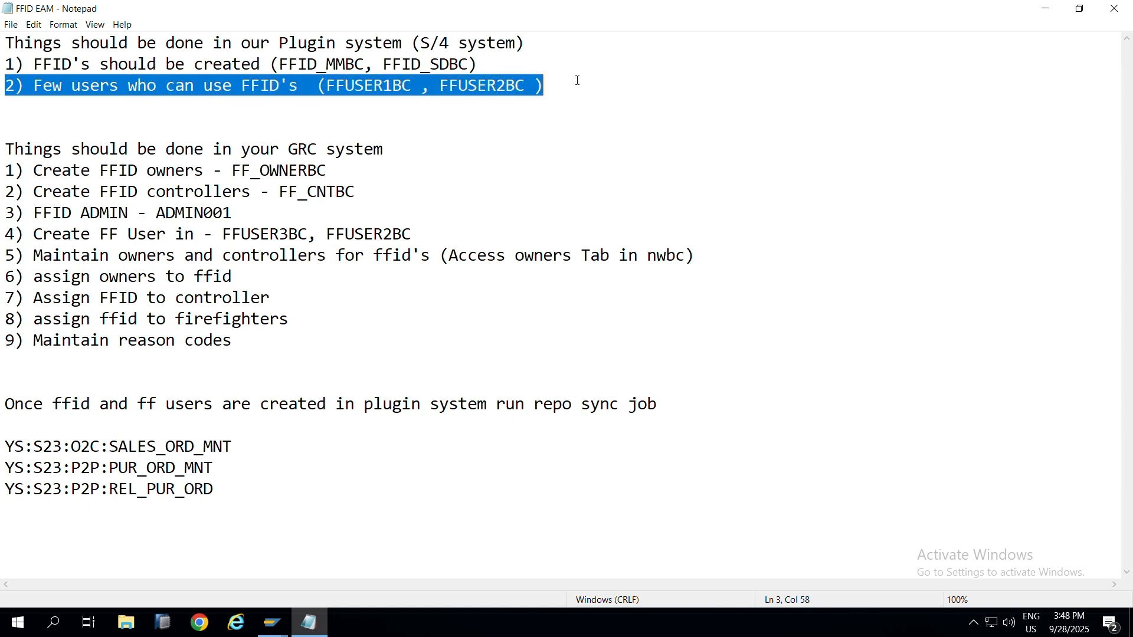
{"action": "double_click", "coordinate": [307, 44]}
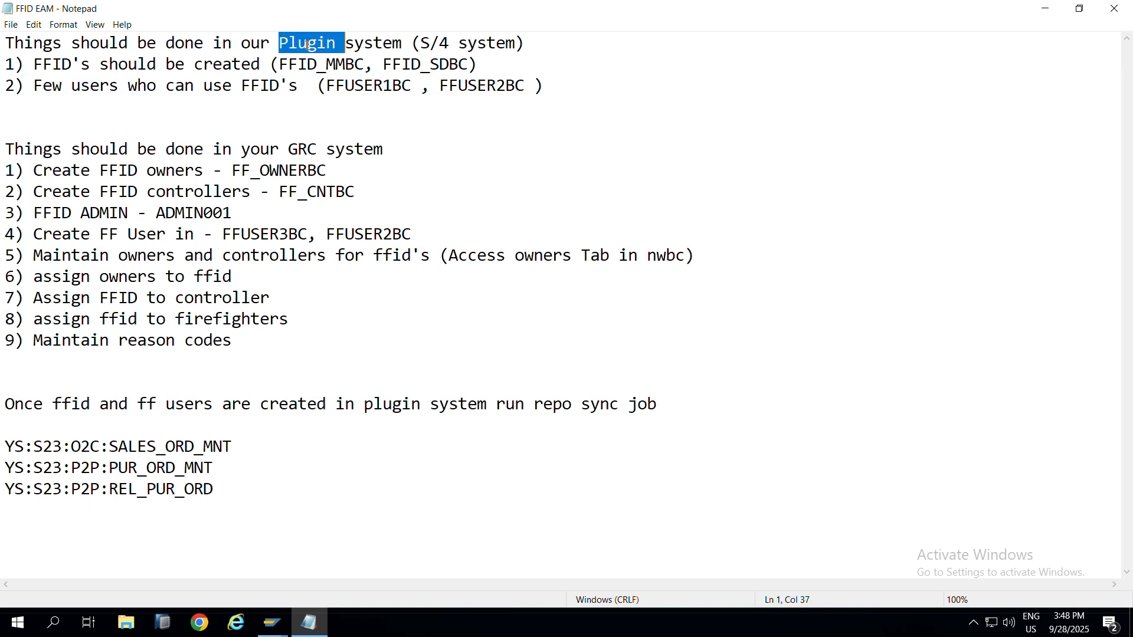
{"action": "left_click", "coordinate": [617, 97]}
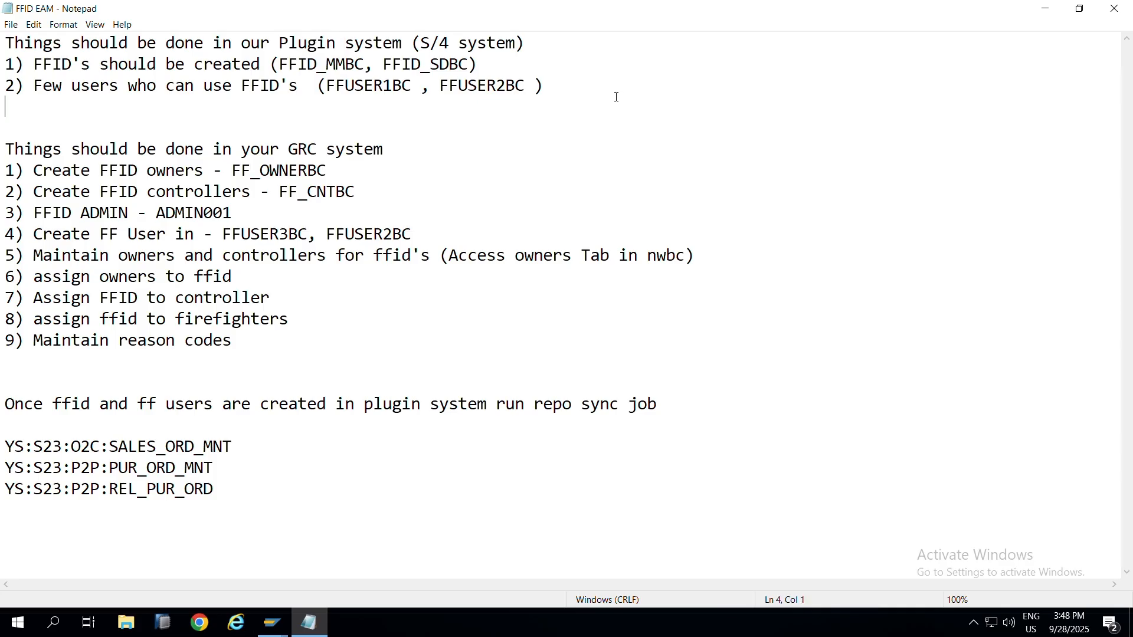
Step: Type 'DECENTRALIZED SYSTEM - FFUSERS SHOULD BE CREATED- MANDT' on a new line, fixing typos
{"action": "key", "text": "Return"}
{"action": "type", "text": "DEC"}
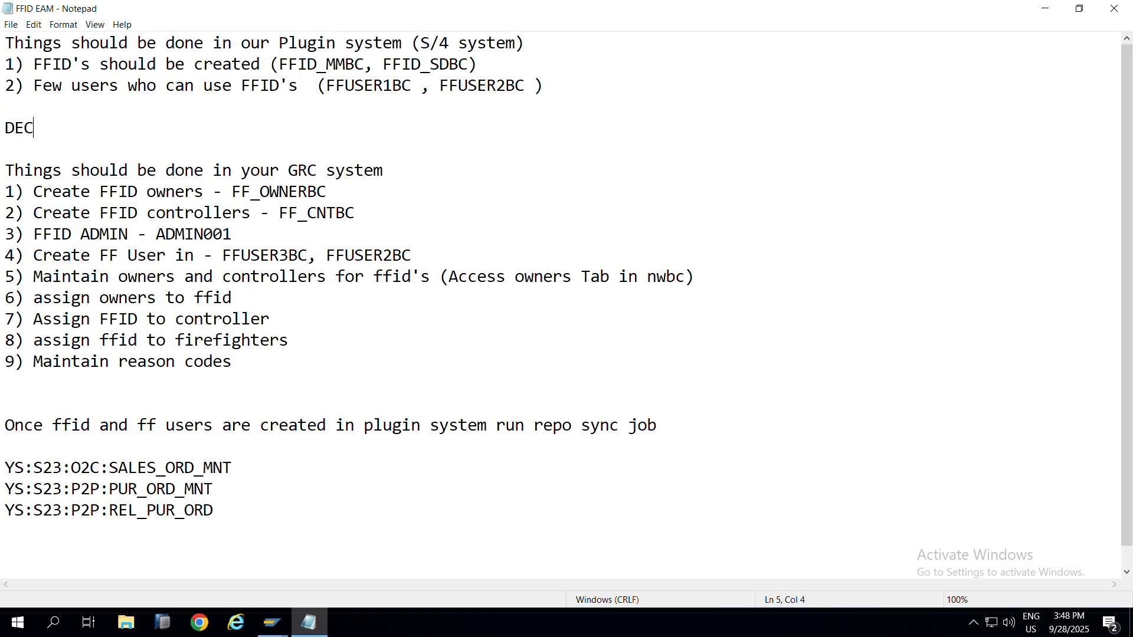
{"action": "type", "text": "ENTRA"}
{"action": "type", "text": "LIZED S"}
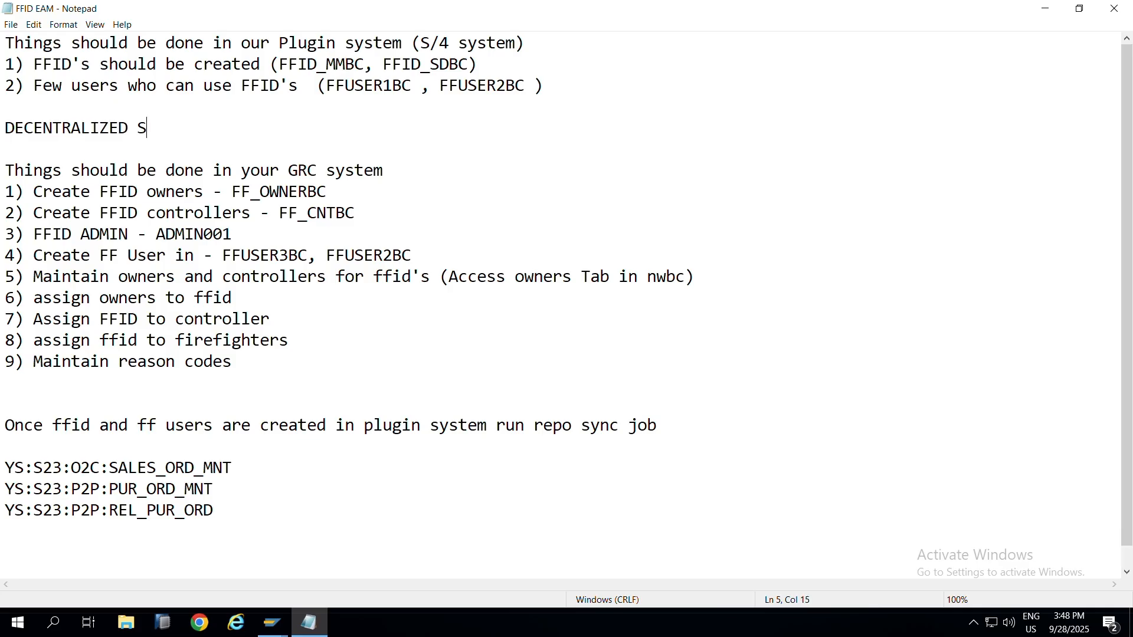
{"action": "type", "text": "YSTEM - FFUSERS "}
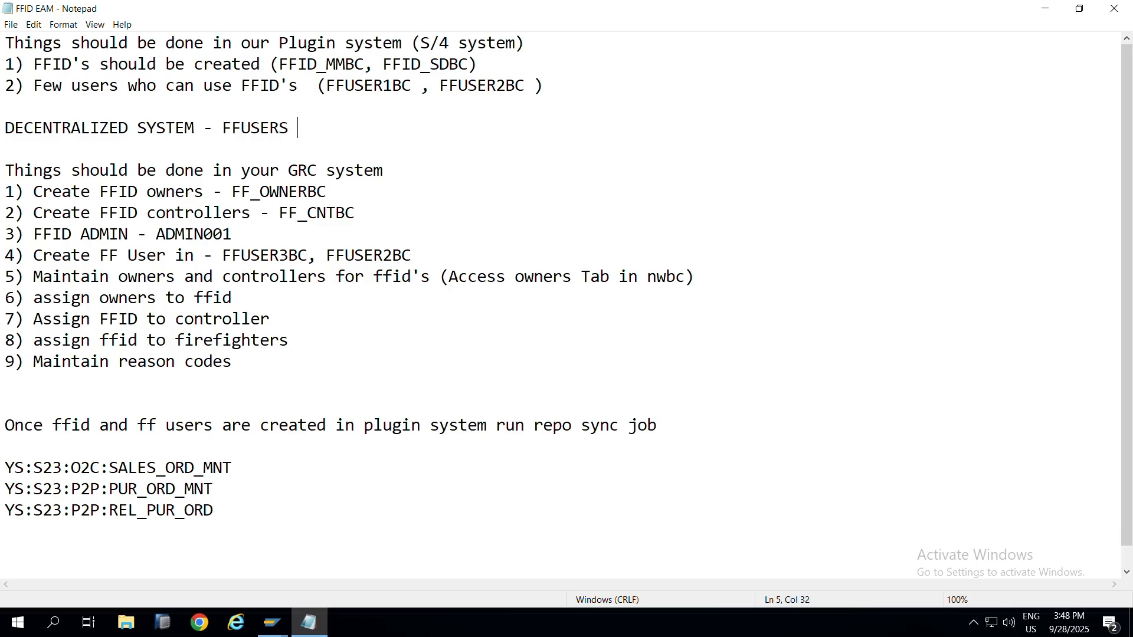
{"action": "type", "text": "SHOULD BE CREA"}
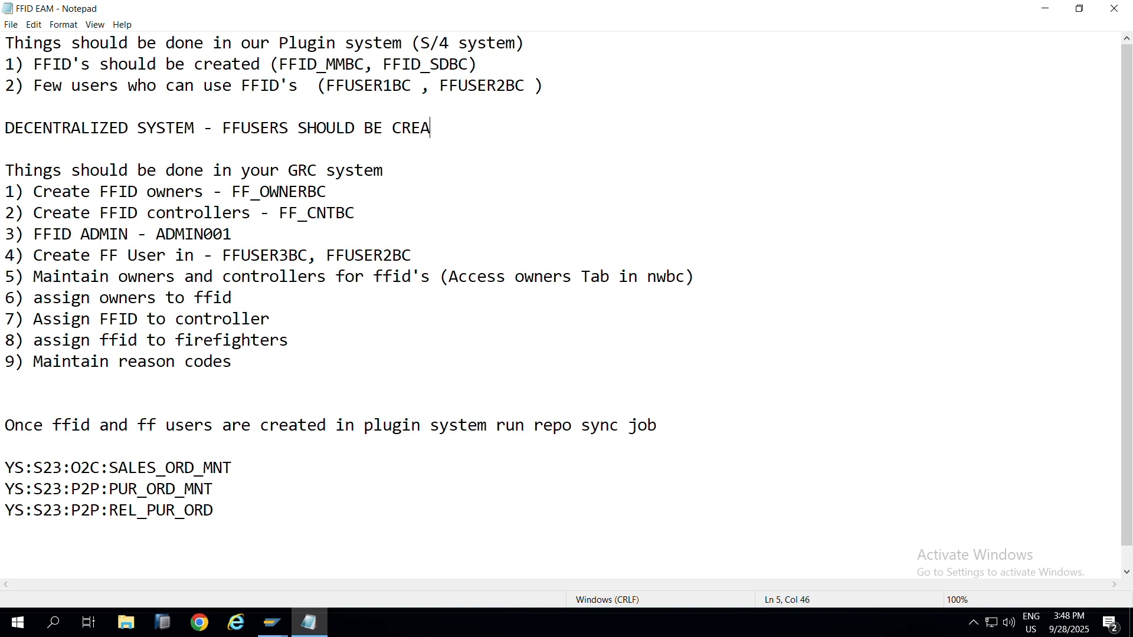
{"action": "type", "text": "TED M"}
{"action": "key", "text": "BackSpace"}
{"action": "key", "text": "BackSpace"}
{"action": "key", "text": "BackSpace"}
{"action": "key", "text": "BackSpace"}
{"action": "key", "text": "BackSpace"}
{"action": "key", "text": "BackSpace"}
{"action": "type", "text": "ATED- MANDT"}
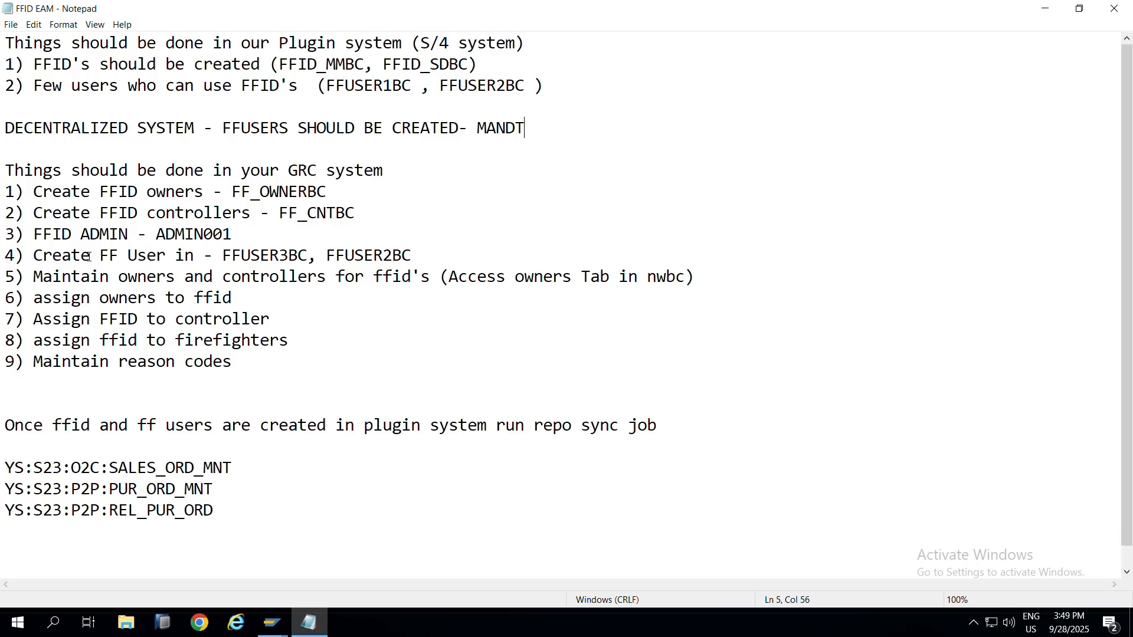
{"action": "mouse_move", "coordinate": [69, 256]}
{"action": "left_mouse_down"}
{"action": "mouse_move", "coordinate": [368, 257]}
{"action": "mouse_move", "coordinate": [70, 251]}
{"action": "left_mouse_up"}
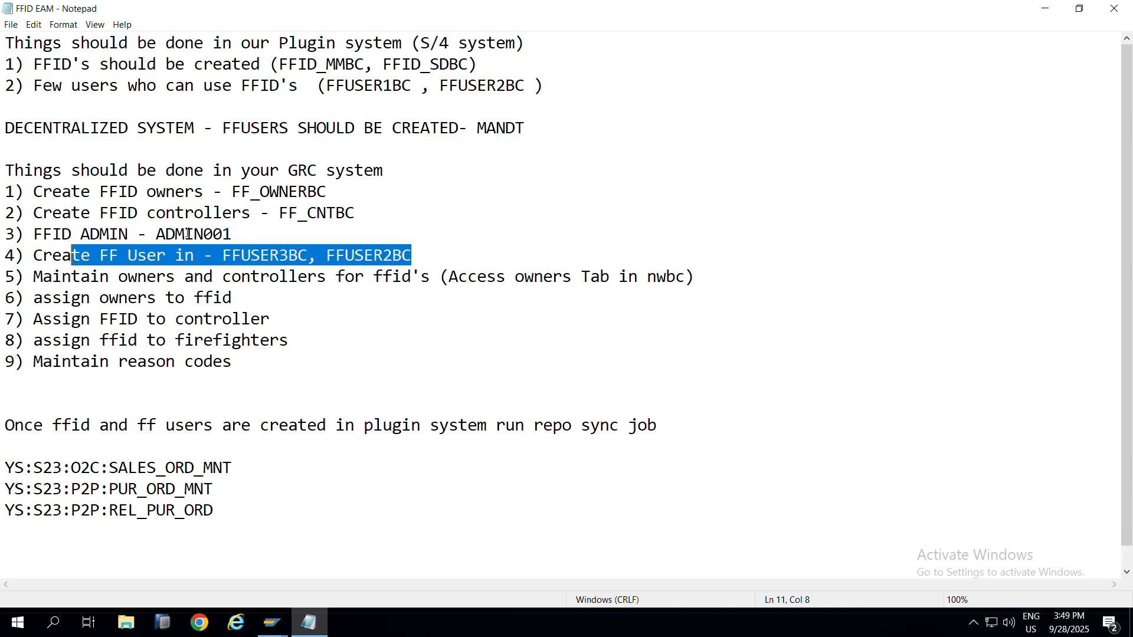
Step: Compare FFUSER2BC and FFUSER3BC in the plugin users line against the FF user item
{"action": "left_click", "coordinate": [130, 257]}
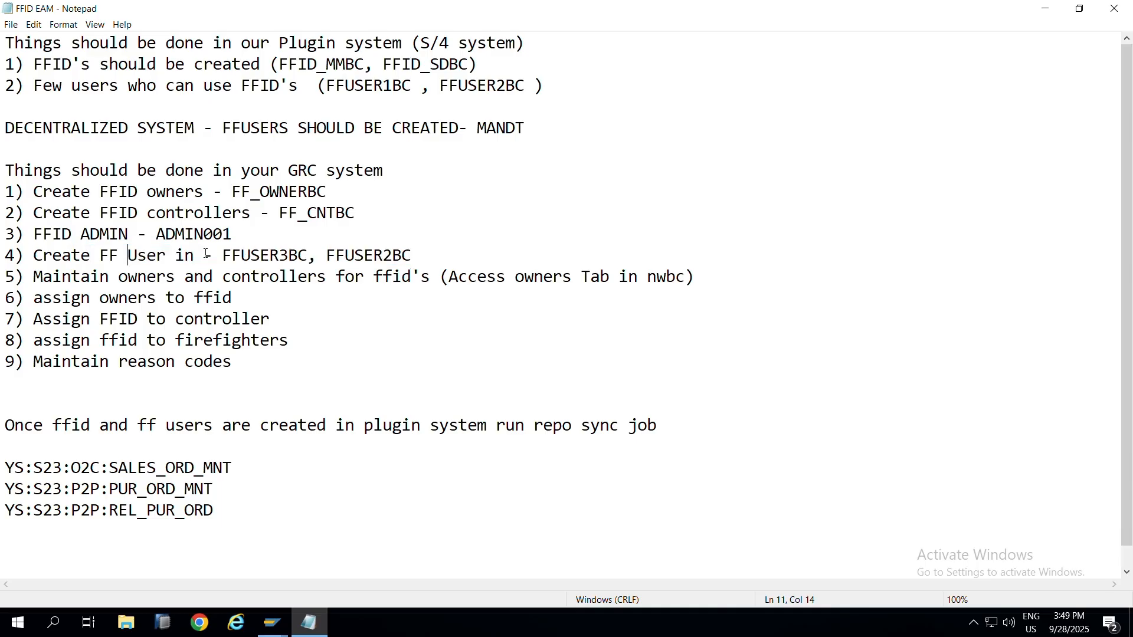
{"action": "left_click_drag", "start_coordinate": [226, 255], "coordinate": [421, 252]}
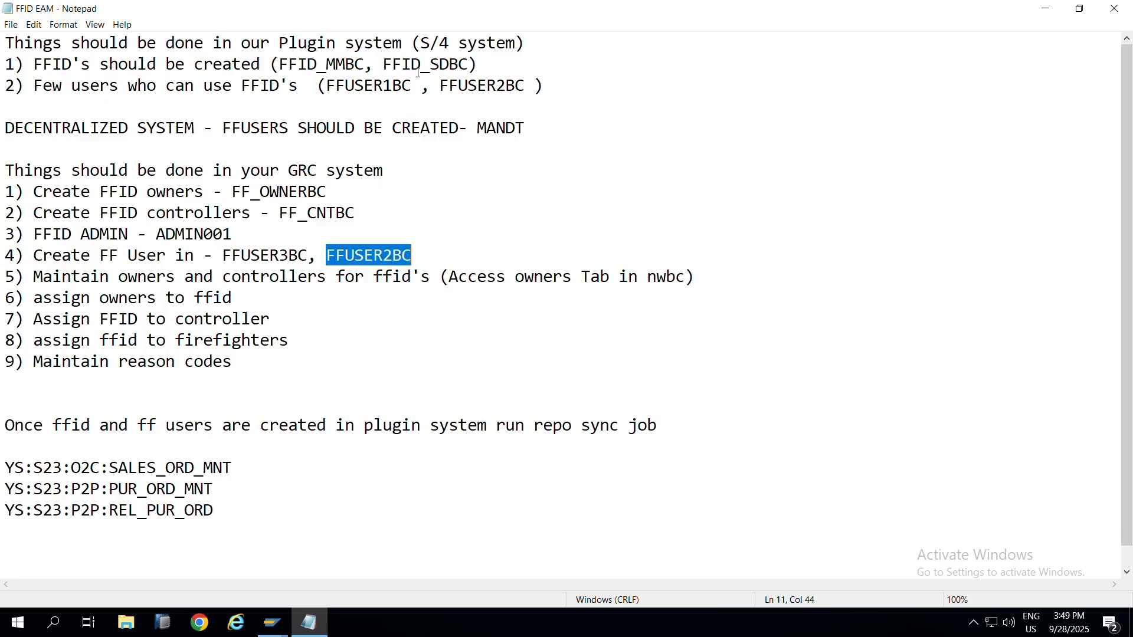
{"action": "left_click", "coordinate": [479, 88]}
{"action": "double_click", "coordinate": [480, 88]}
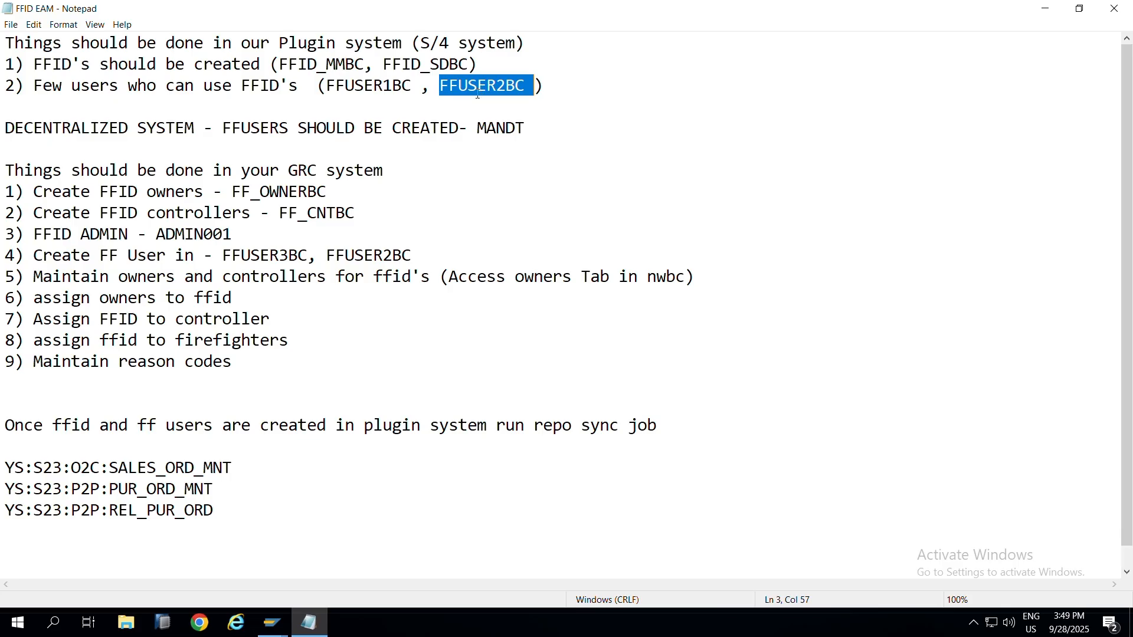
{"action": "left_click", "coordinate": [384, 255]}
{"action": "double_click", "coordinate": [384, 255]}
{"action": "left_click", "coordinate": [435, 254]}
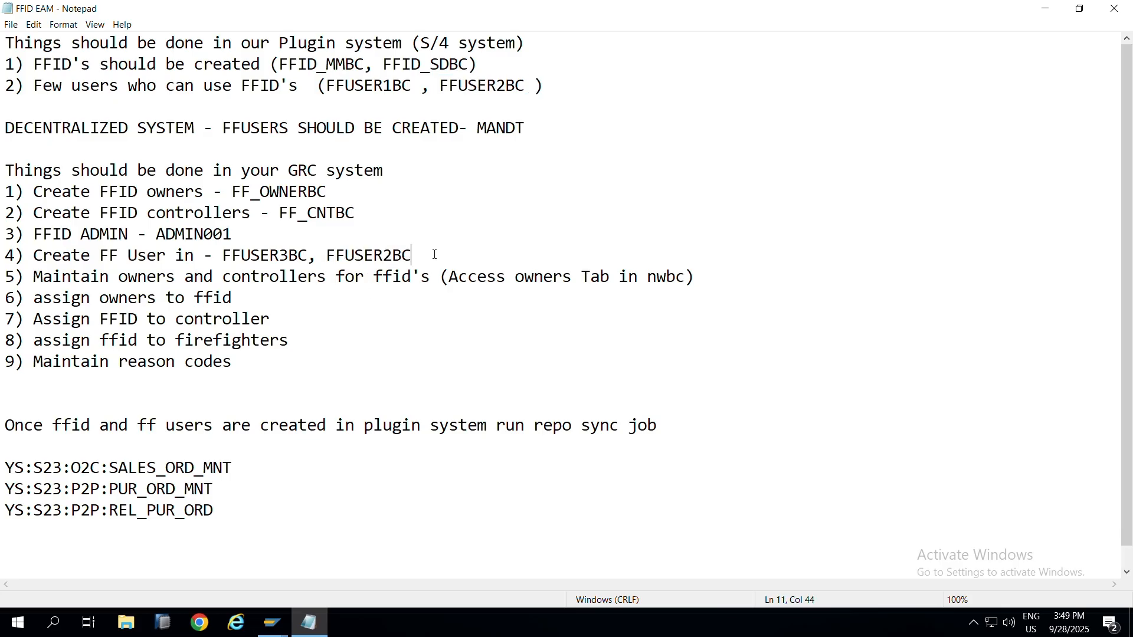
{"action": "double_click", "coordinate": [250, 255]}
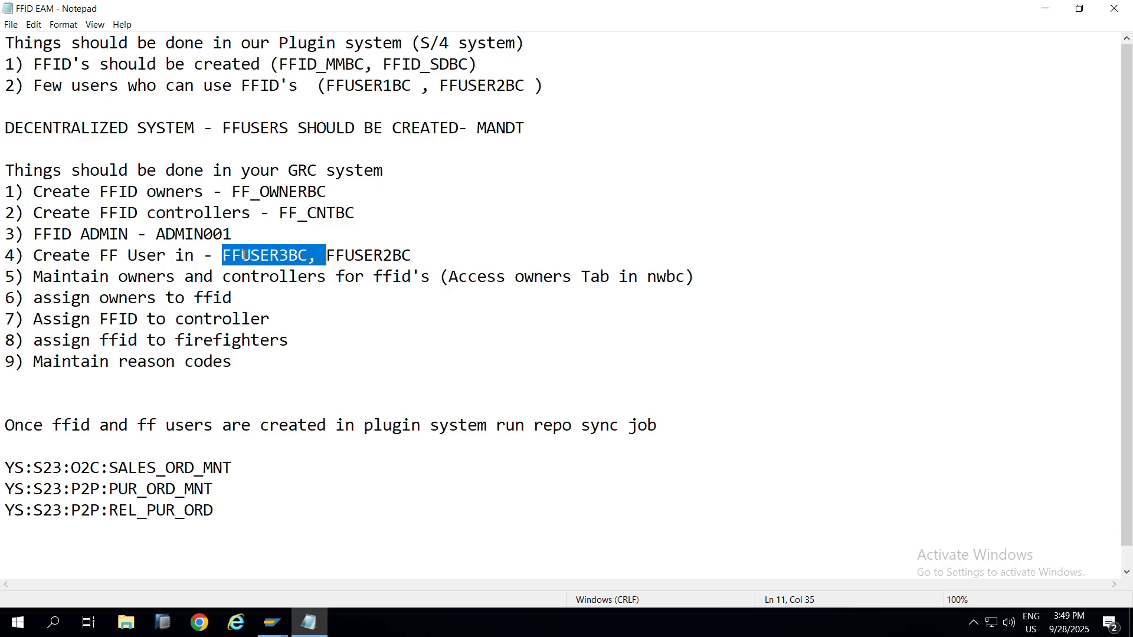
{"action": "left_click", "coordinate": [286, 255]}
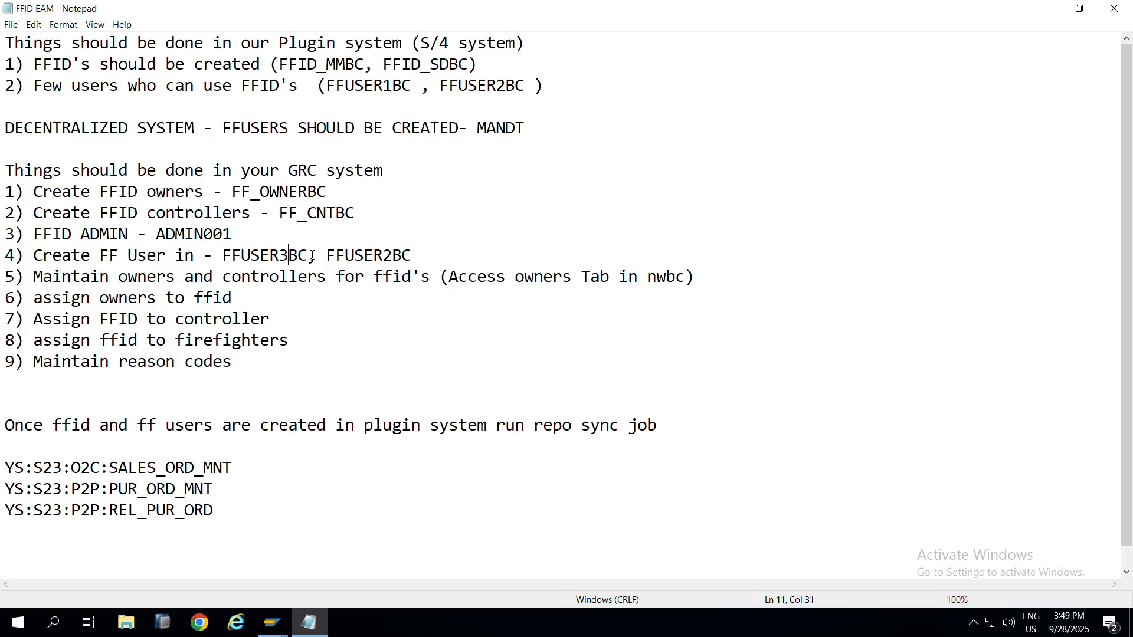
{"action": "left_click_drag", "start_coordinate": [307, 256], "coordinate": [96, 232]}
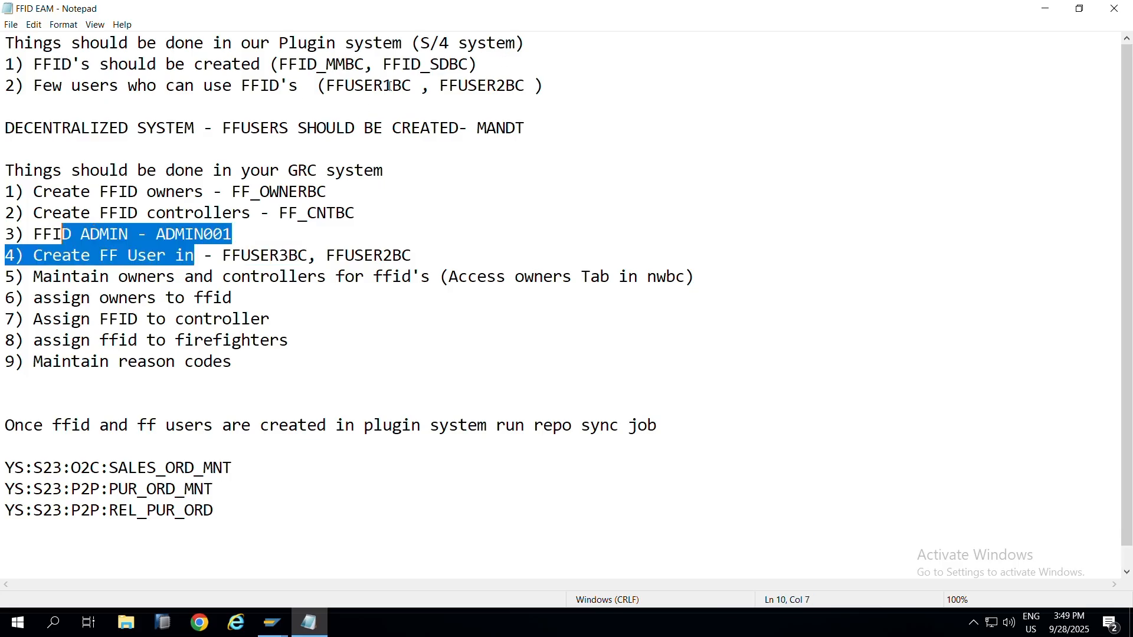
Step: Highlight FFUSER1BC, FFUSER2BC, GRC steps 5–9 and the three YS:S23 role entries
{"action": "left_click", "coordinate": [416, 85]}
{"action": "left_click_drag", "start_coordinate": [415, 85], "coordinate": [332, 91]}
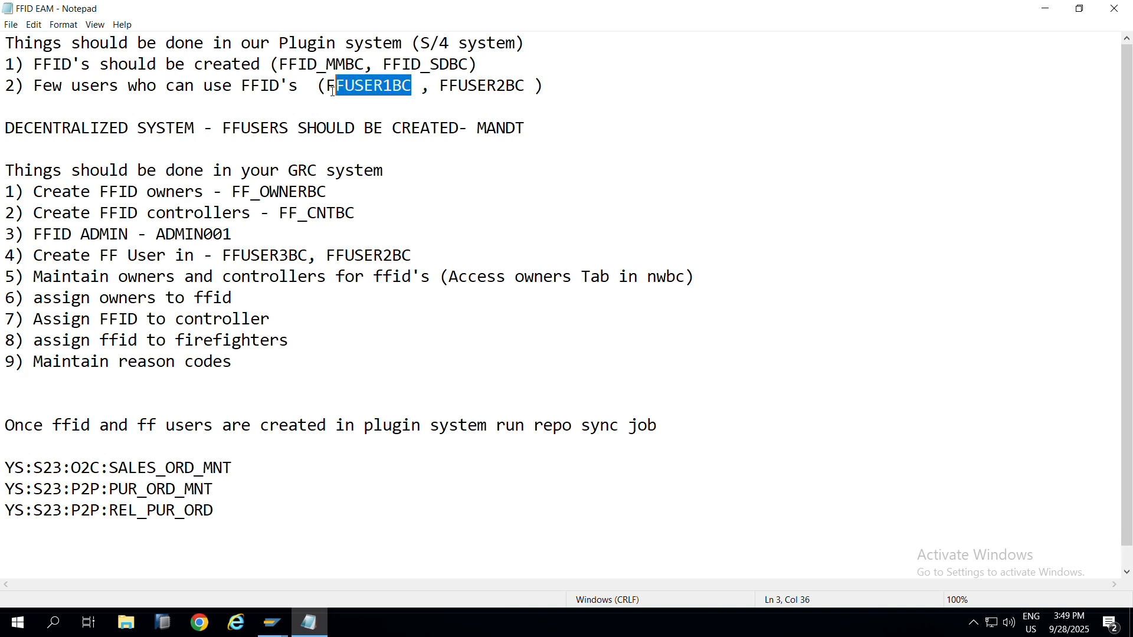
{"action": "left_click_drag", "start_coordinate": [6, 44], "coordinate": [420, 66]}
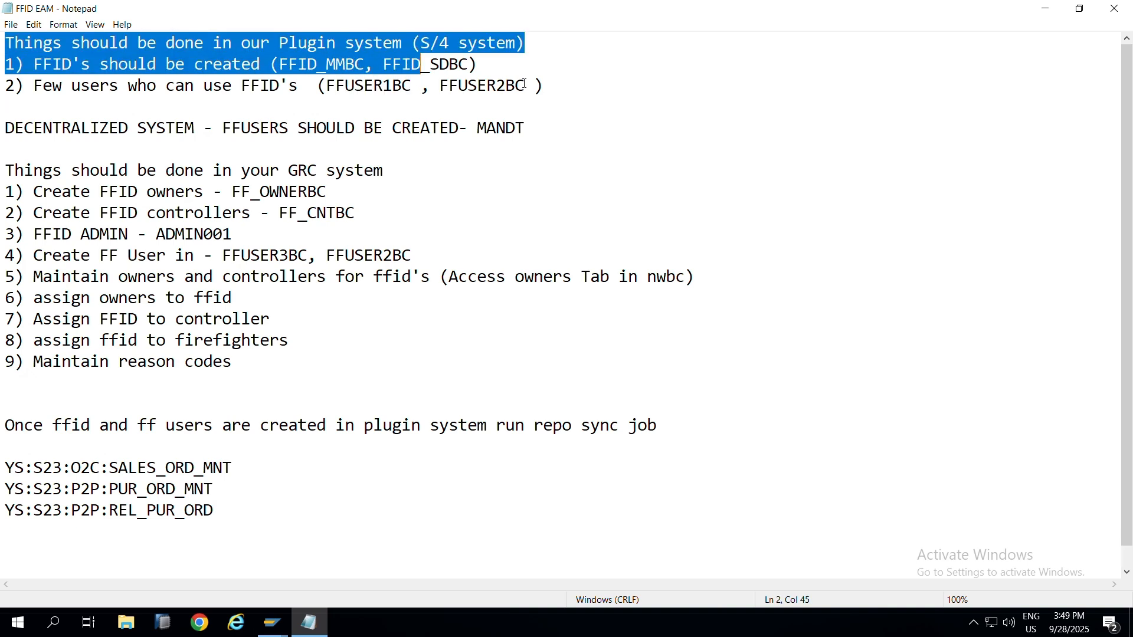
{"action": "left_click_drag", "start_coordinate": [525, 84], "coordinate": [441, 89]}
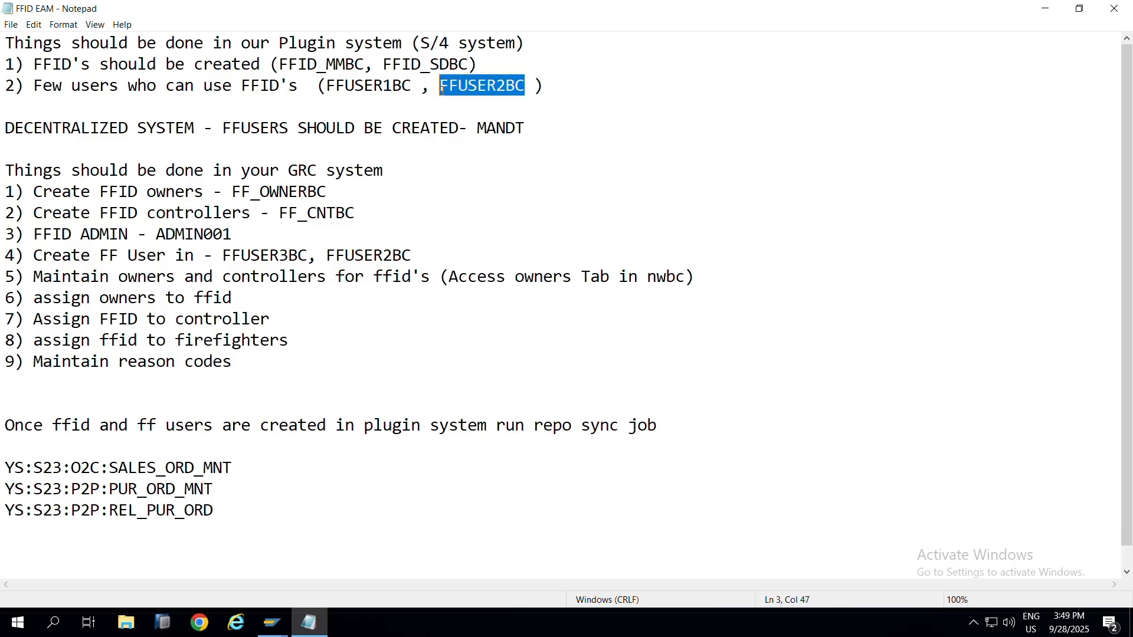
{"action": "left_click_drag", "start_coordinate": [413, 255], "coordinate": [343, 242]}
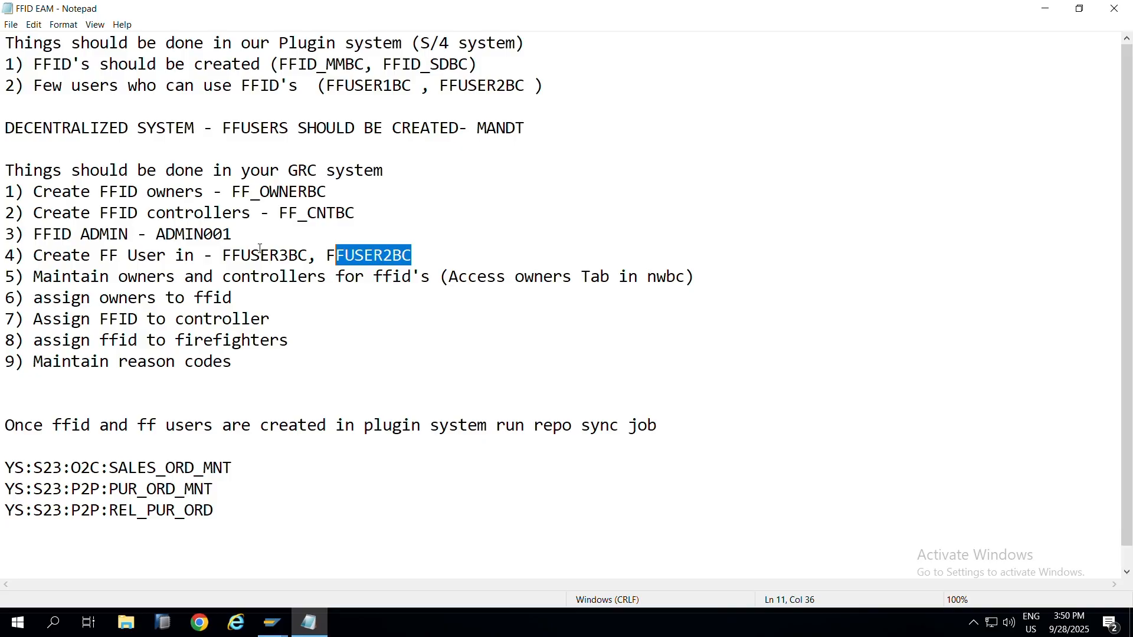
{"action": "left_click", "coordinate": [252, 298]}
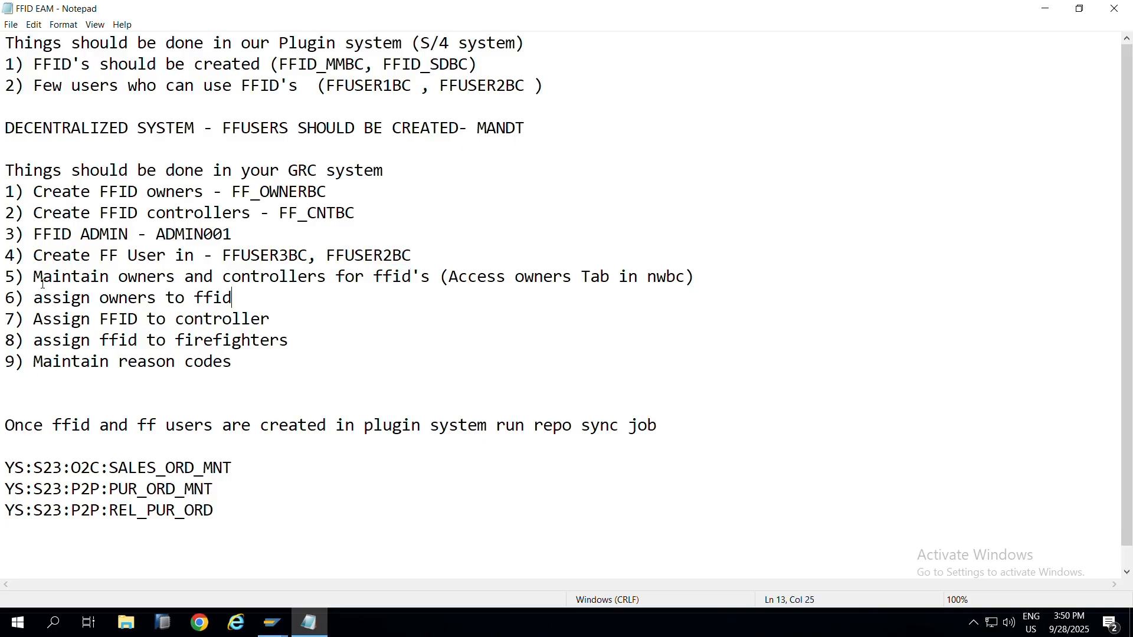
{"action": "left_click_drag", "start_coordinate": [6, 278], "coordinate": [236, 384]}
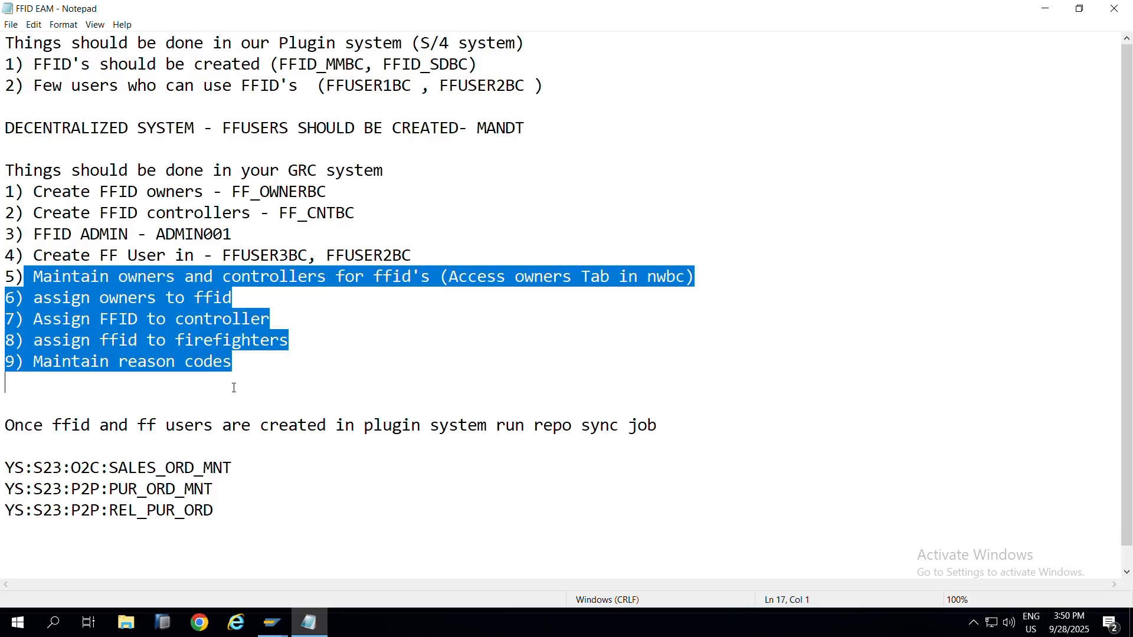
{"action": "left_click", "coordinate": [271, 377]}
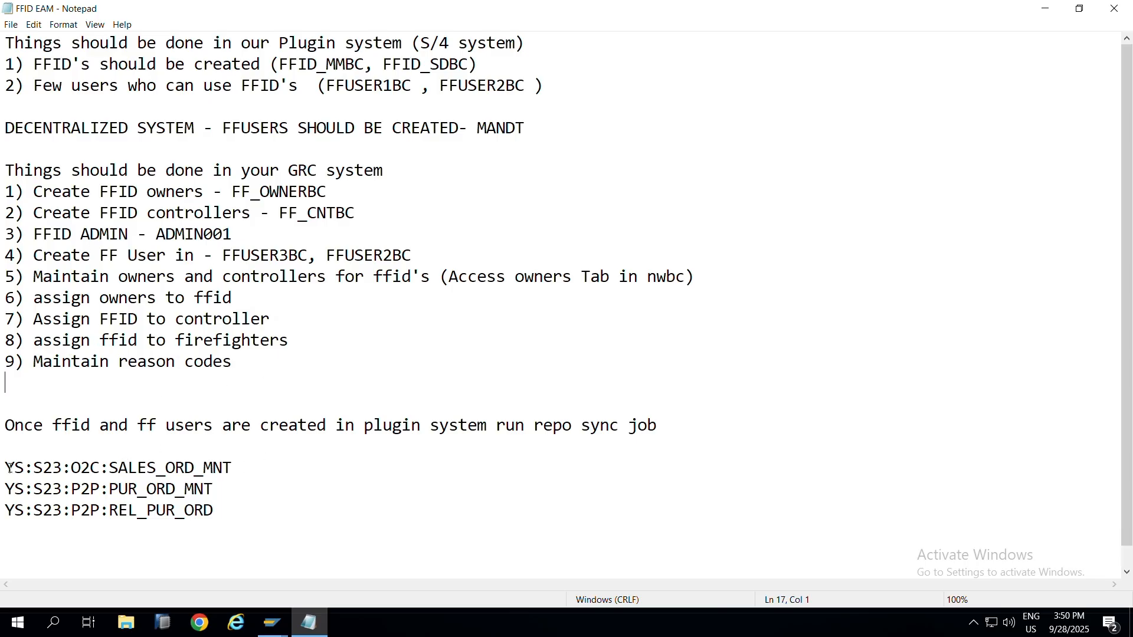
{"action": "left_click_drag", "start_coordinate": [6, 468], "coordinate": [242, 525]}
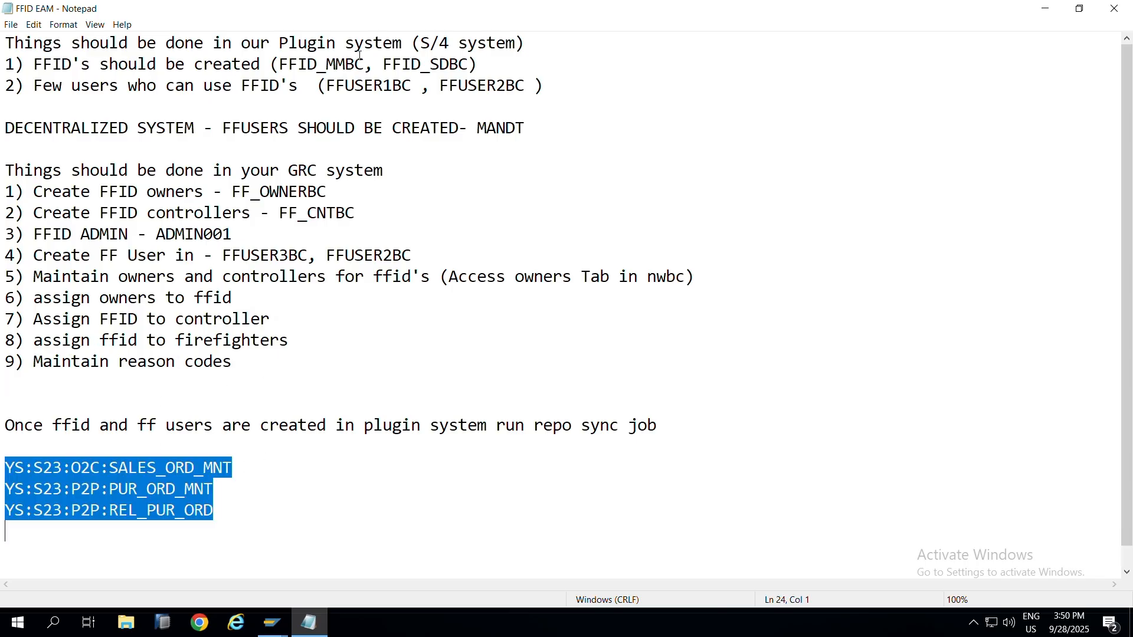
Step: Append '- Service Type' after FFID_SDBC) on the FFID creation line
{"action": "left_click_drag", "start_coordinate": [365, 64], "coordinate": [280, 65]}
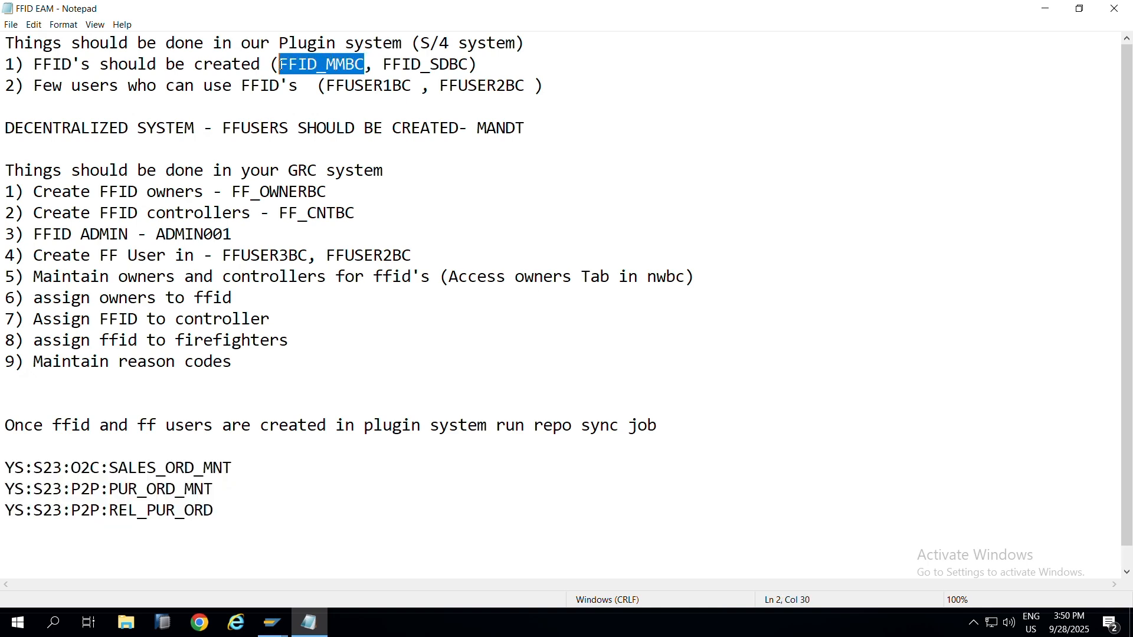
{"action": "key", "text": "alt+Tab"}
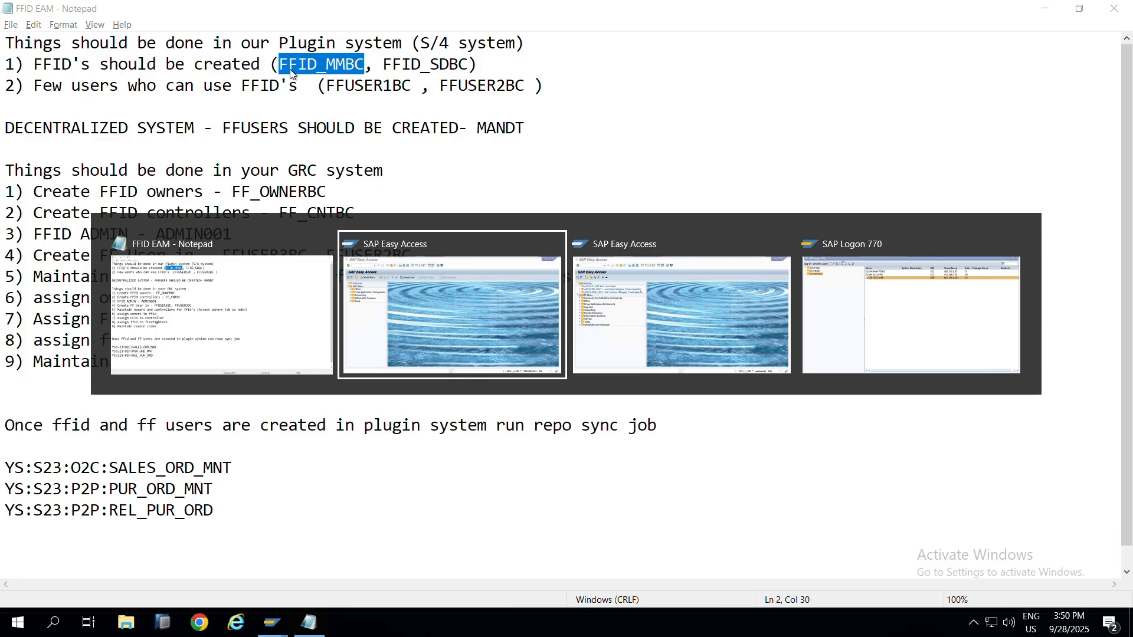
{"action": "left_click", "coordinate": [494, 65]}
{"action": "type", "text": "-"}
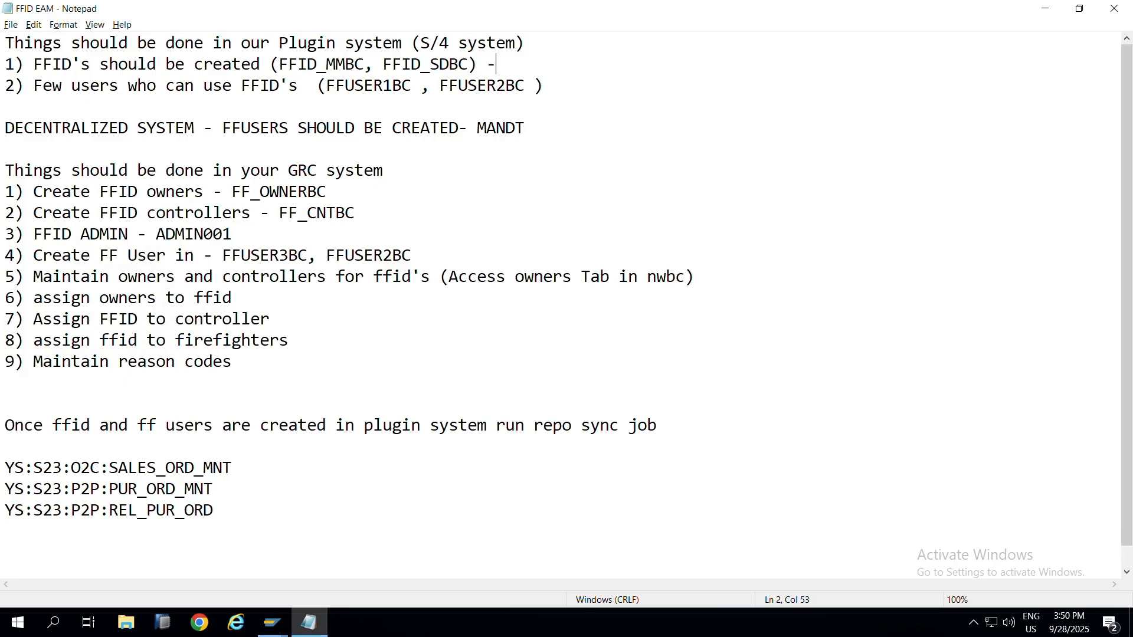
{"action": "type", "text": " Service U"}
{"action": "key", "text": "BackSpace"}
{"action": "type", "text": "Type"}
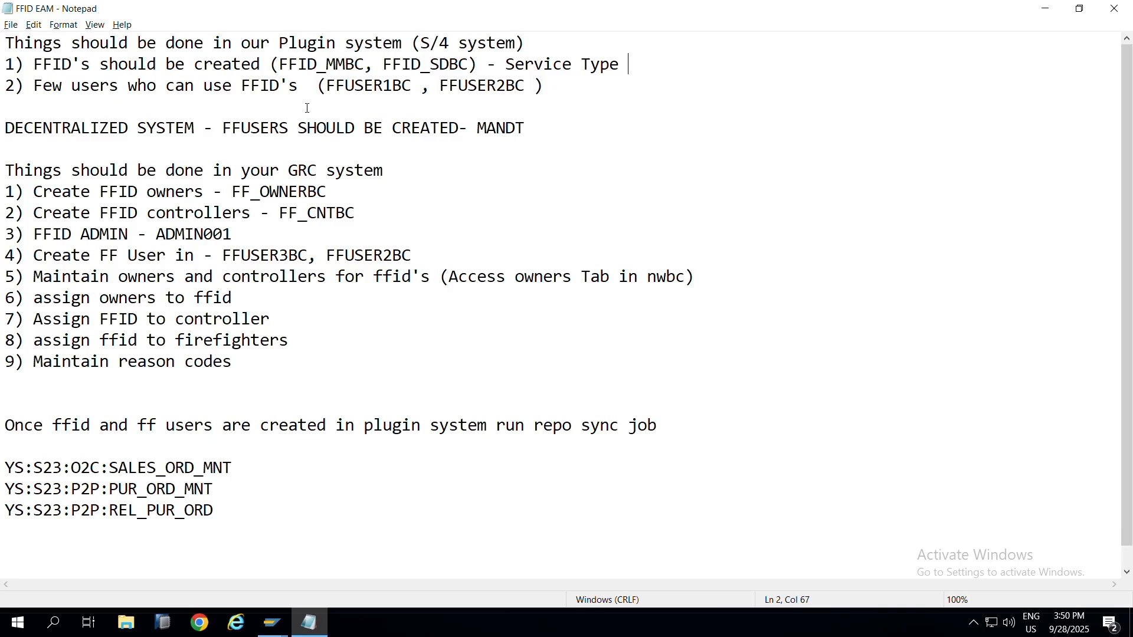
{"action": "left_click_drag", "start_coordinate": [309, 96], "coordinate": [407, 301]}
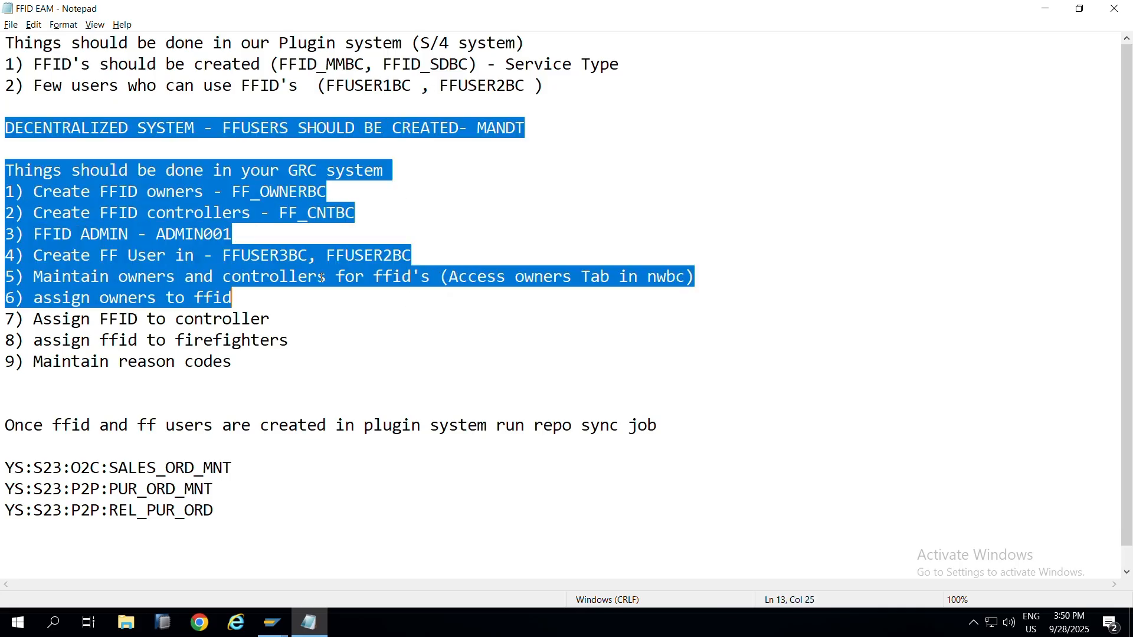
{"action": "left_click", "coordinate": [326, 98]}
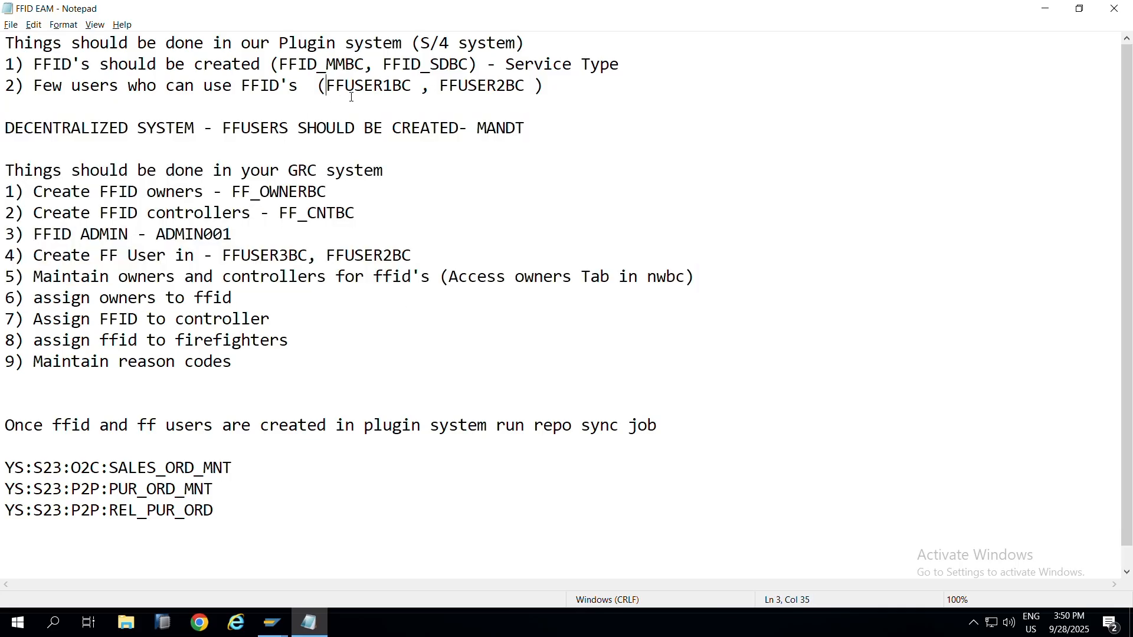
{"action": "key", "text": "alt+Tab"}
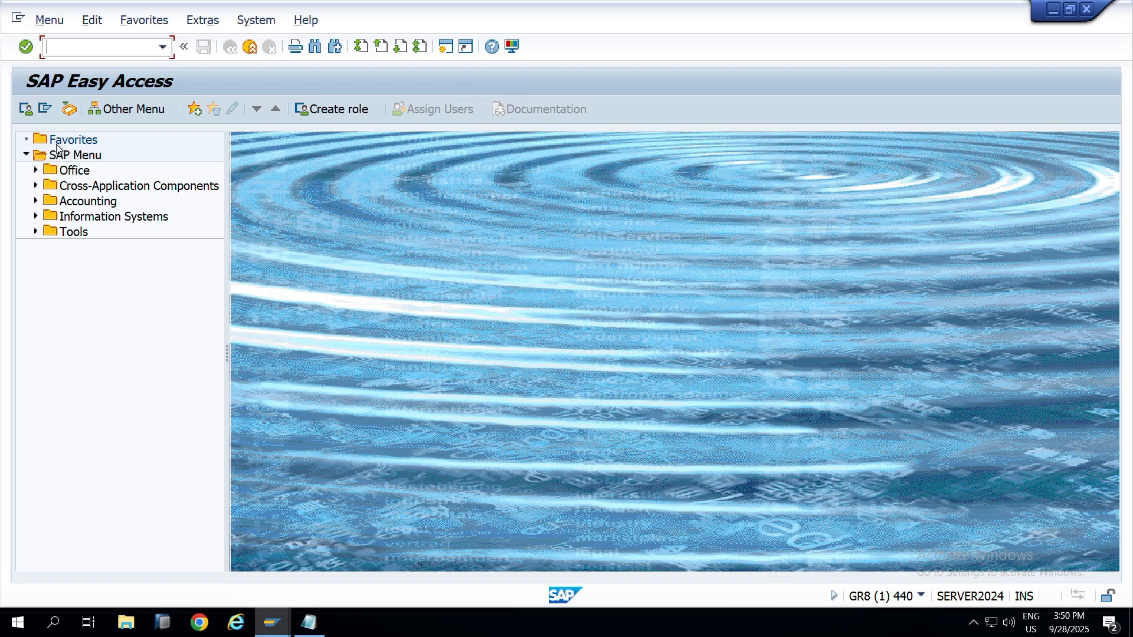
Step: Display user FFID_MMBC in SU01 on the S23 plug-in system
{"action": "key", "text": "alt+Tab"}
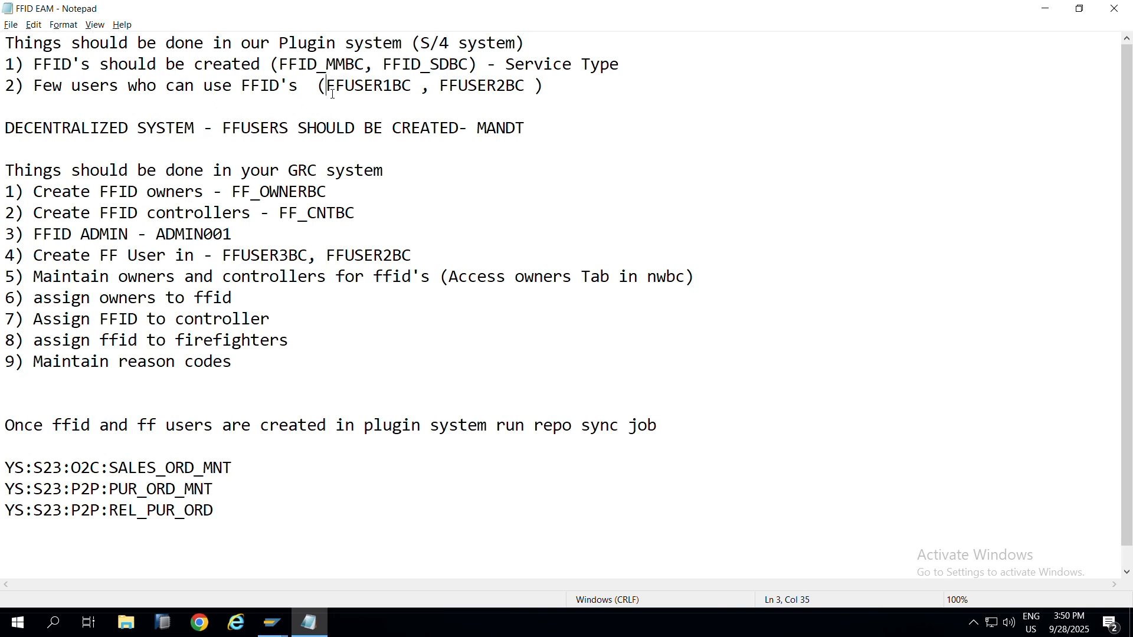
{"action": "left_click_drag", "start_coordinate": [332, 89], "coordinate": [364, 65]}
{"action": "left_click", "coordinate": [368, 65]}
{"action": "left_click", "coordinate": [279, 65]}
{"action": "key", "text": "alt+Tab"}
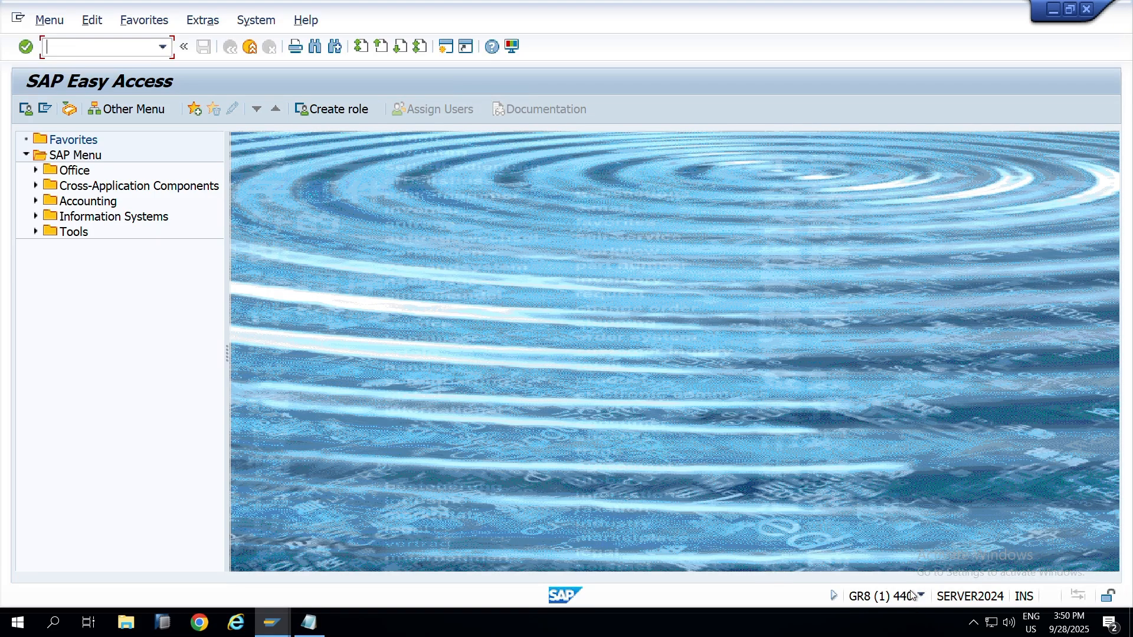
{"action": "key", "text": "alt+Tab"}
{"action": "key", "text": "alt+Tab"}
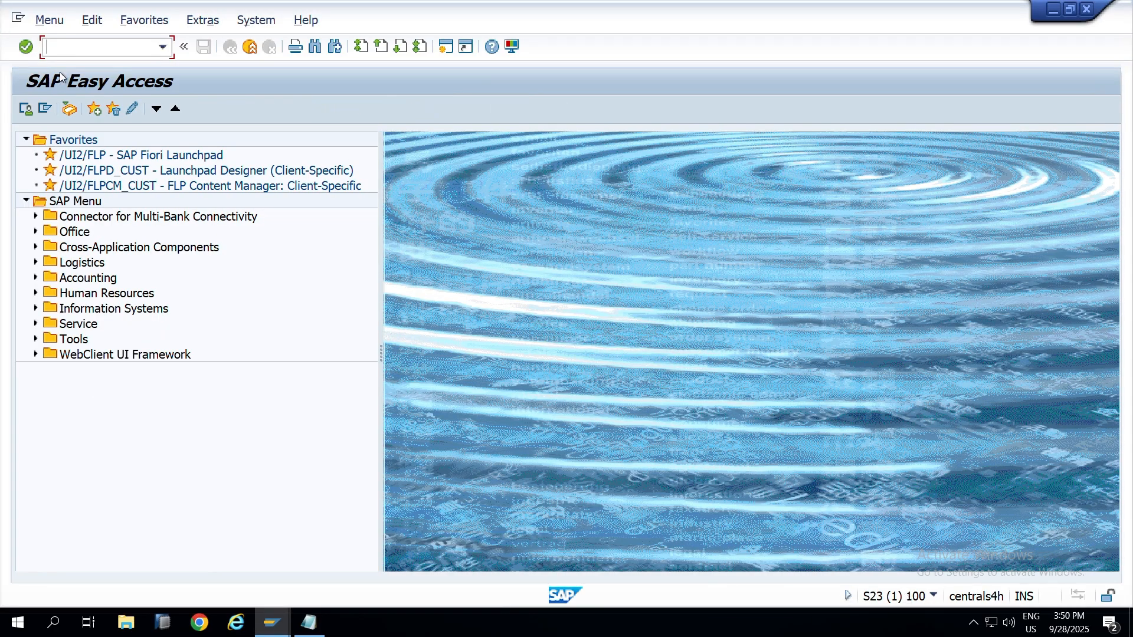
{"action": "key", "text": "Return"}
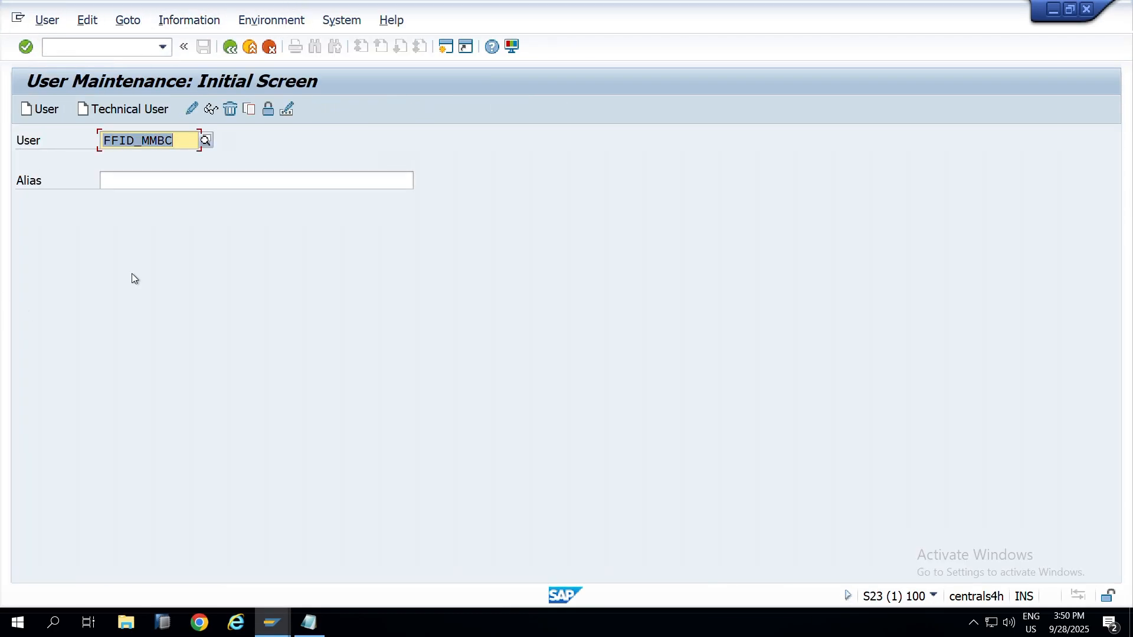
{"action": "left_click", "coordinate": [211, 108]}
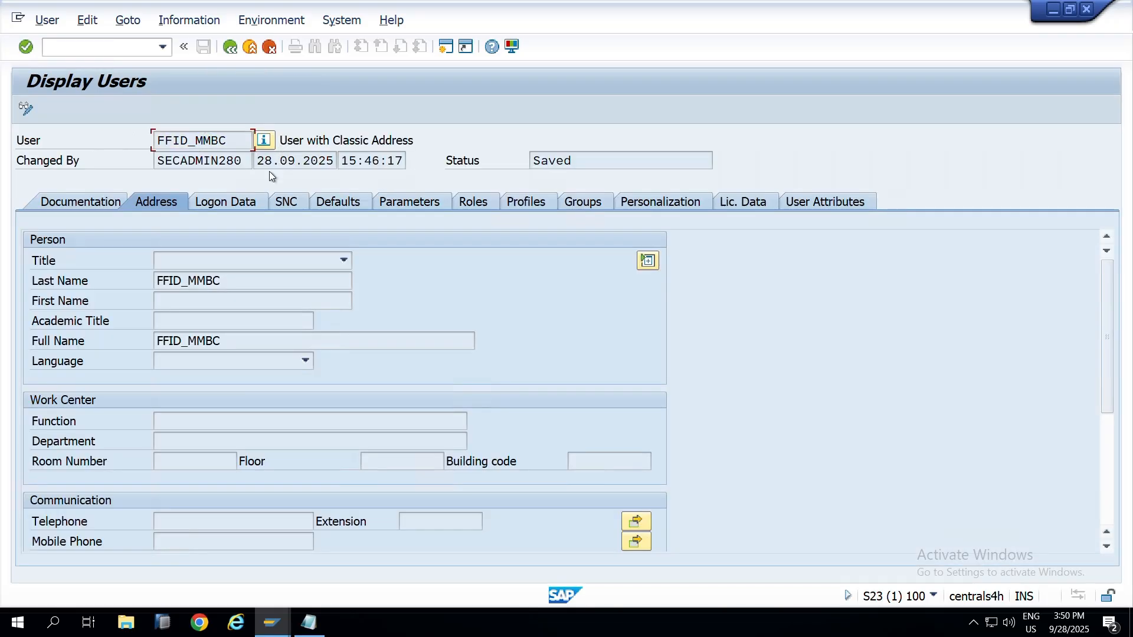
Step: Check FFID_MMBC's Logon Data, keeping its User Type as Service
{"action": "double_click", "coordinate": [241, 283]}
{"action": "double_click", "coordinate": [228, 141]}
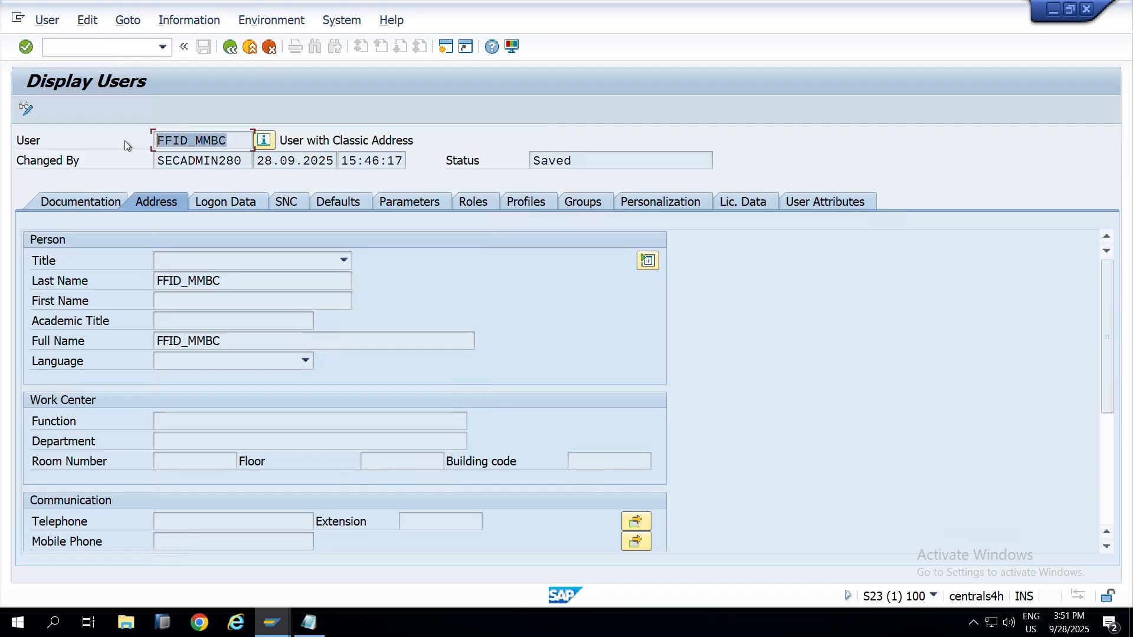
{"action": "left_click", "coordinate": [228, 202]}
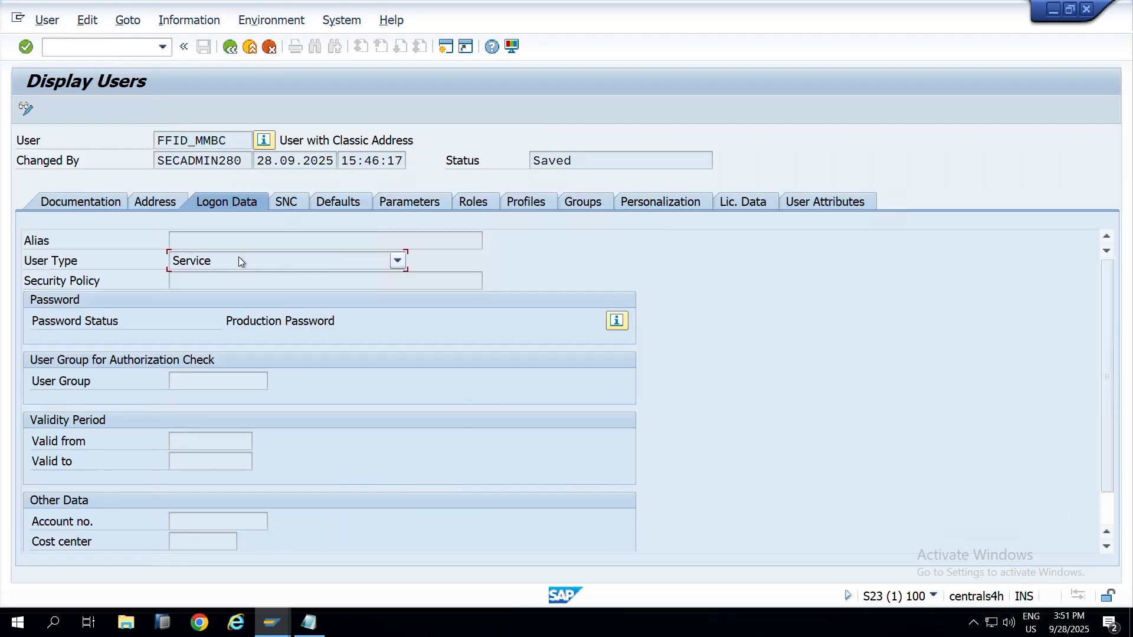
{"action": "left_click", "coordinate": [240, 259]}
{"action": "left_click", "coordinate": [547, 271]}
Step: Review roles SAP_GRAC_SPM_FFID, YS:S23:P2P:PUR_ORD_MNT and YS:S23:P2P:REL_PUR_ORD, then go back
{"action": "left_click", "coordinate": [467, 201]}
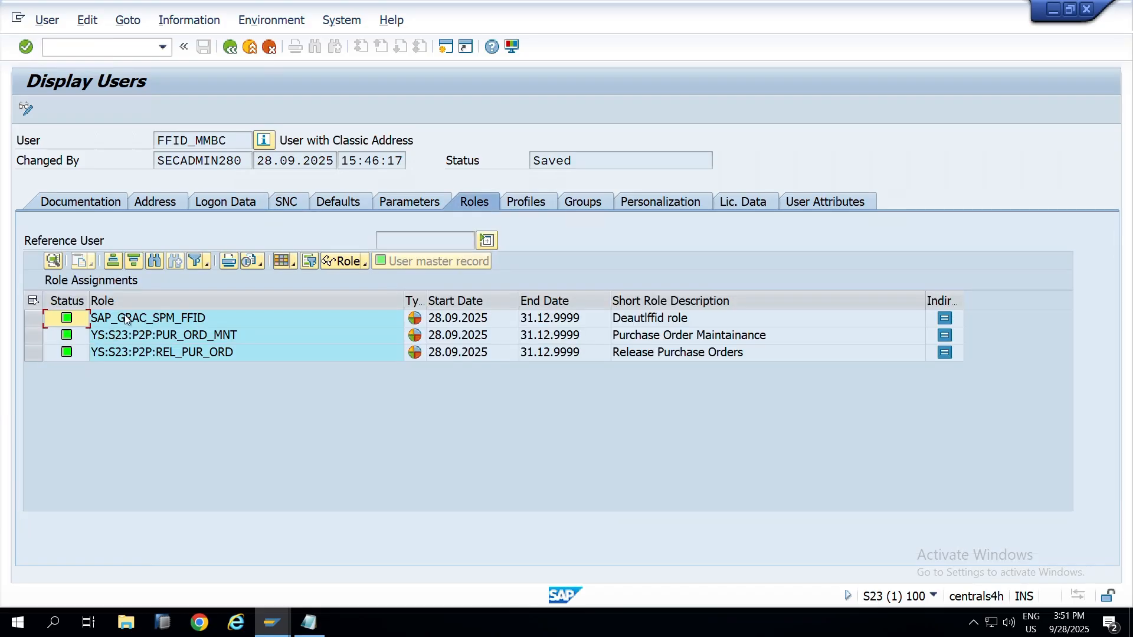
{"action": "left_click", "coordinate": [126, 319]}
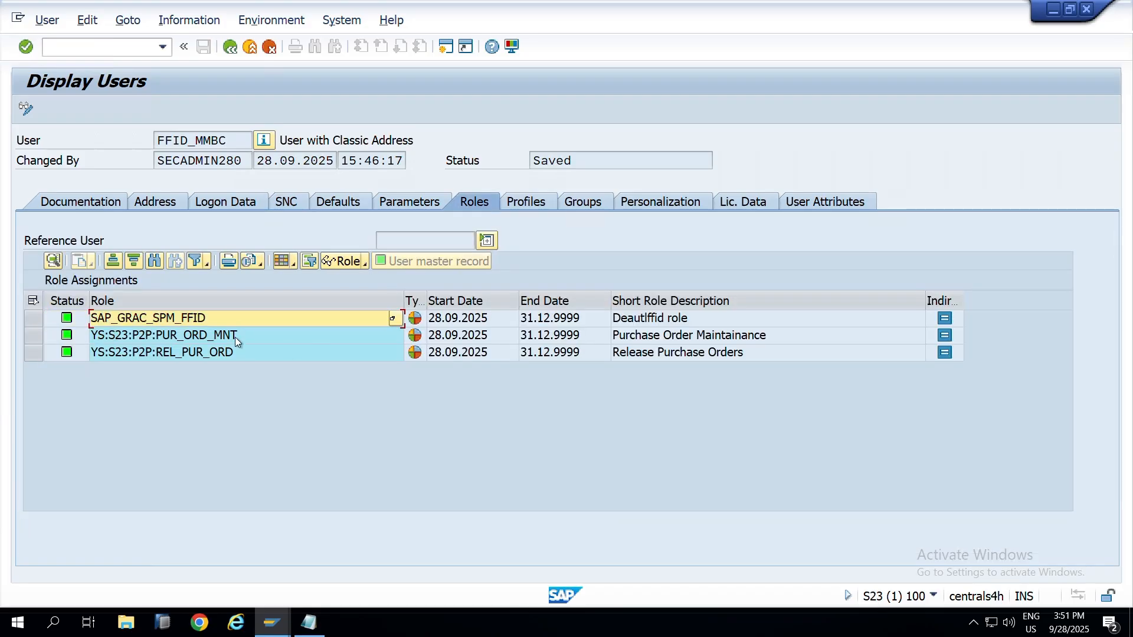
{"action": "left_click", "coordinate": [235, 338]}
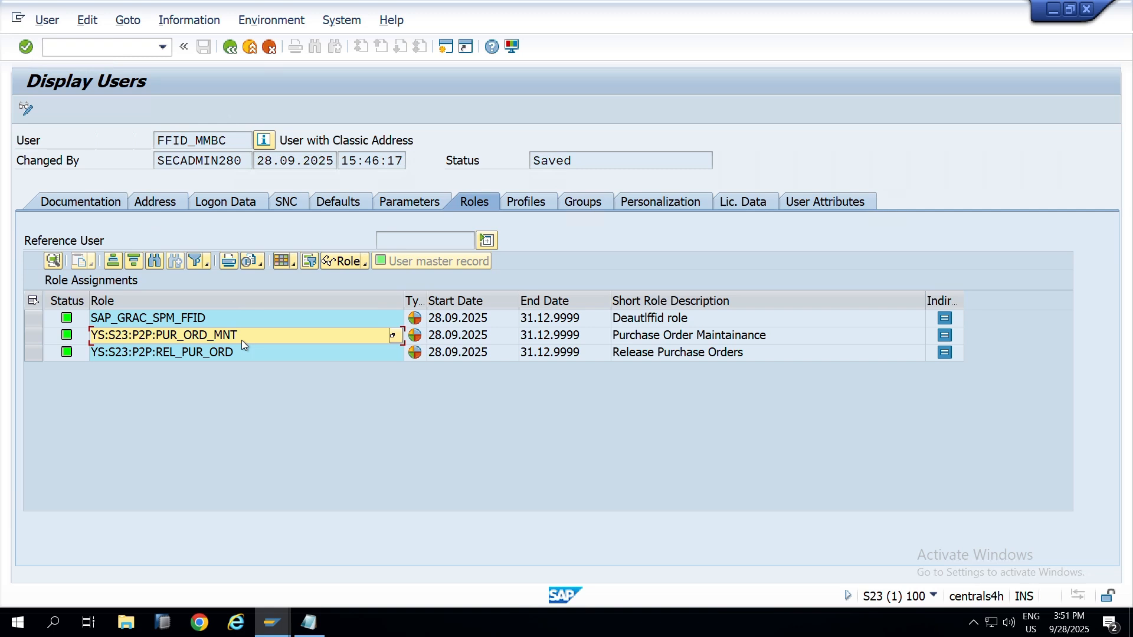
{"action": "left_click", "coordinate": [143, 356]}
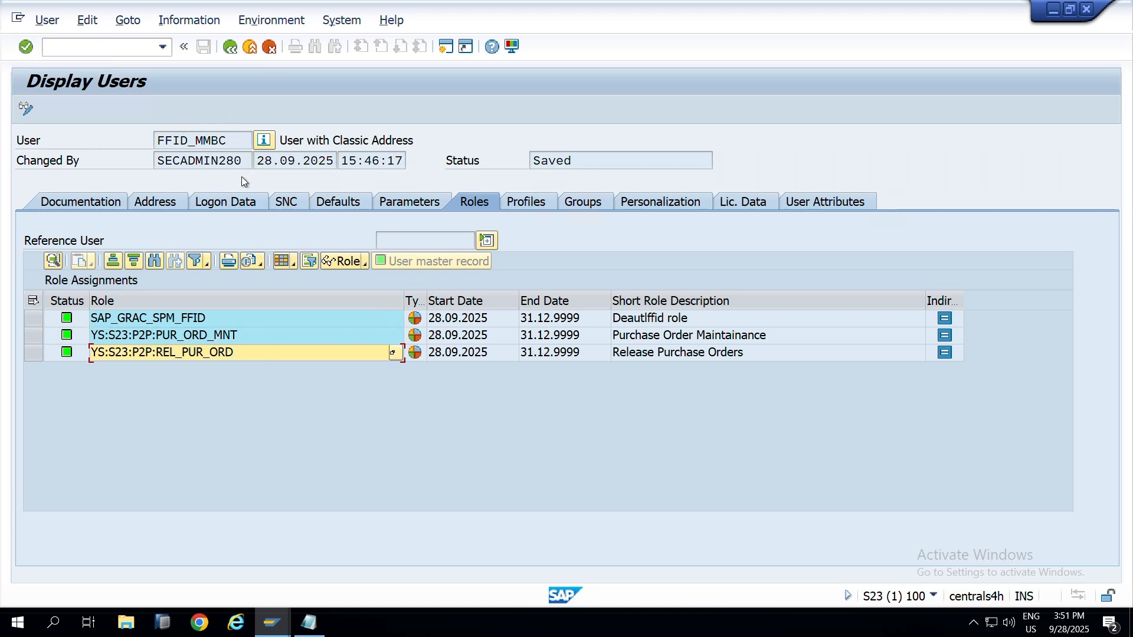
{"action": "left_click", "coordinate": [182, 319]}
{"action": "key", "text": "F3"}
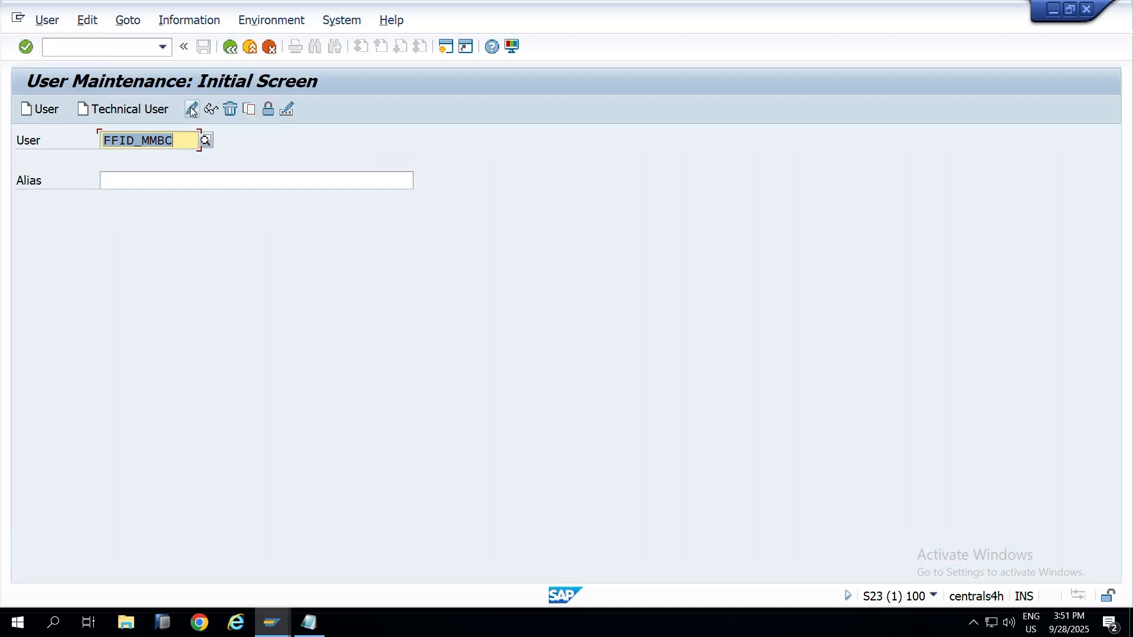
Step: Copy FFID_SDBC from the notes and display its record and Logon Data in SU01
{"action": "key", "text": "alt+Tab"}
{"action": "key", "text": "alt+Tab"}
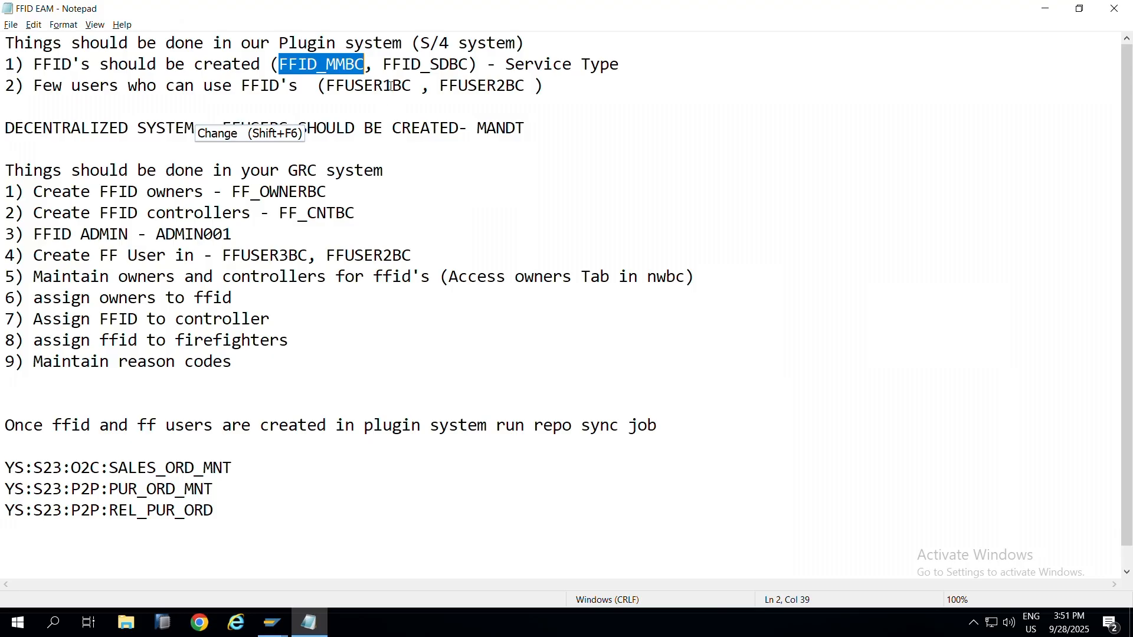
{"action": "left_click", "coordinate": [385, 62]}
{"action": "left_click_drag", "start_coordinate": [385, 63], "coordinate": [468, 63]}
{"action": "key", "text": "ctrl+c"}
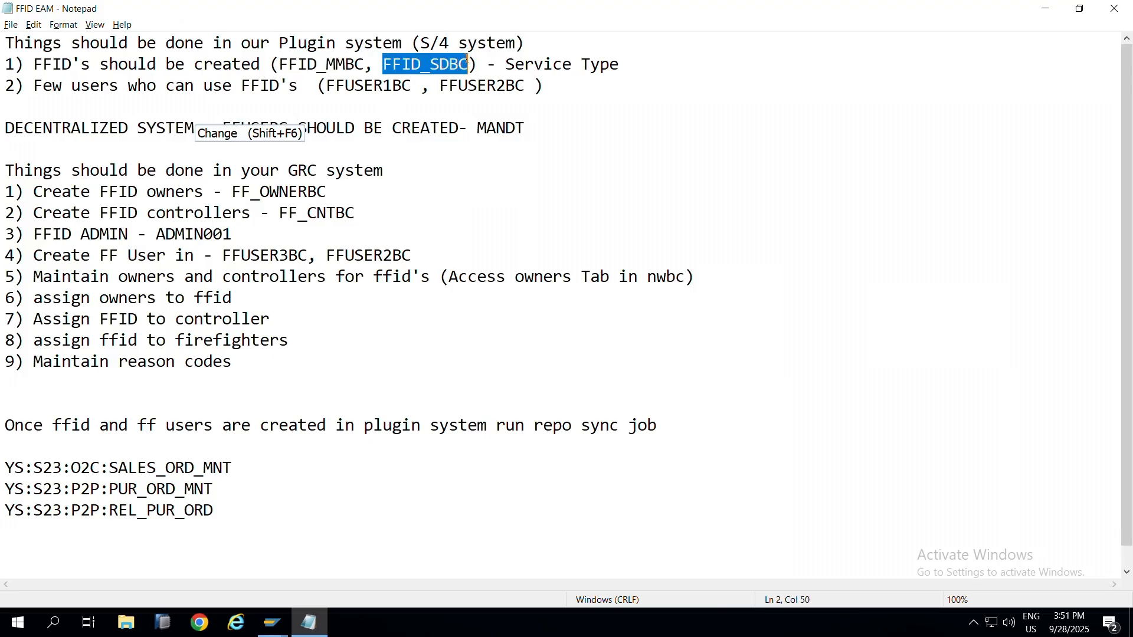
{"action": "key", "text": "alt+Tab"}
{"action": "key", "text": "ctrl+v"}
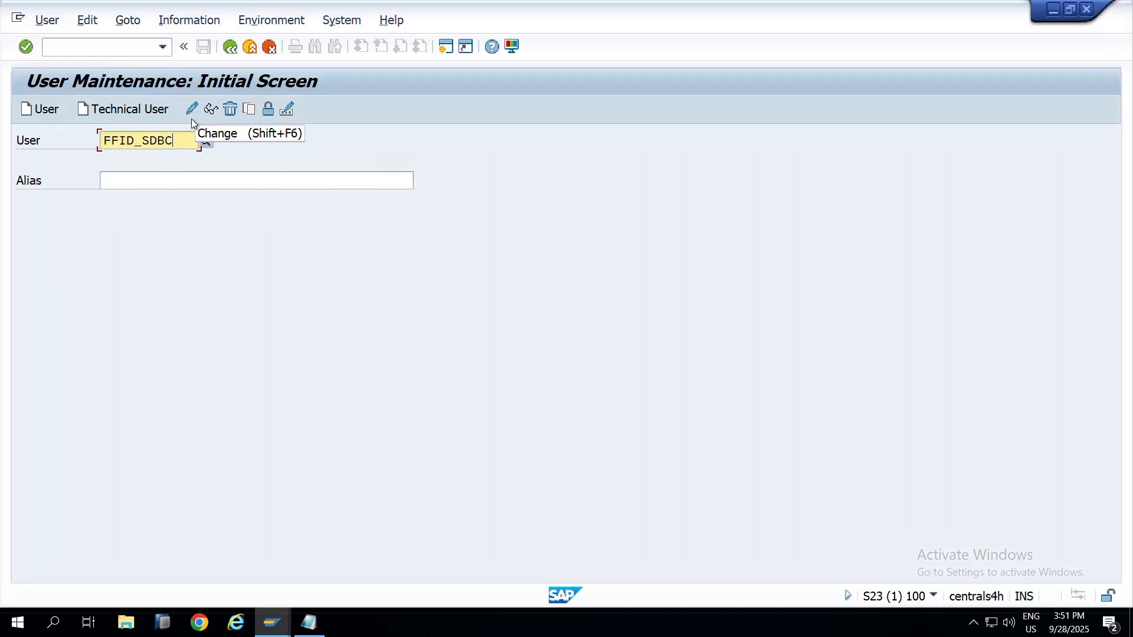
{"action": "left_click", "coordinate": [211, 109]}
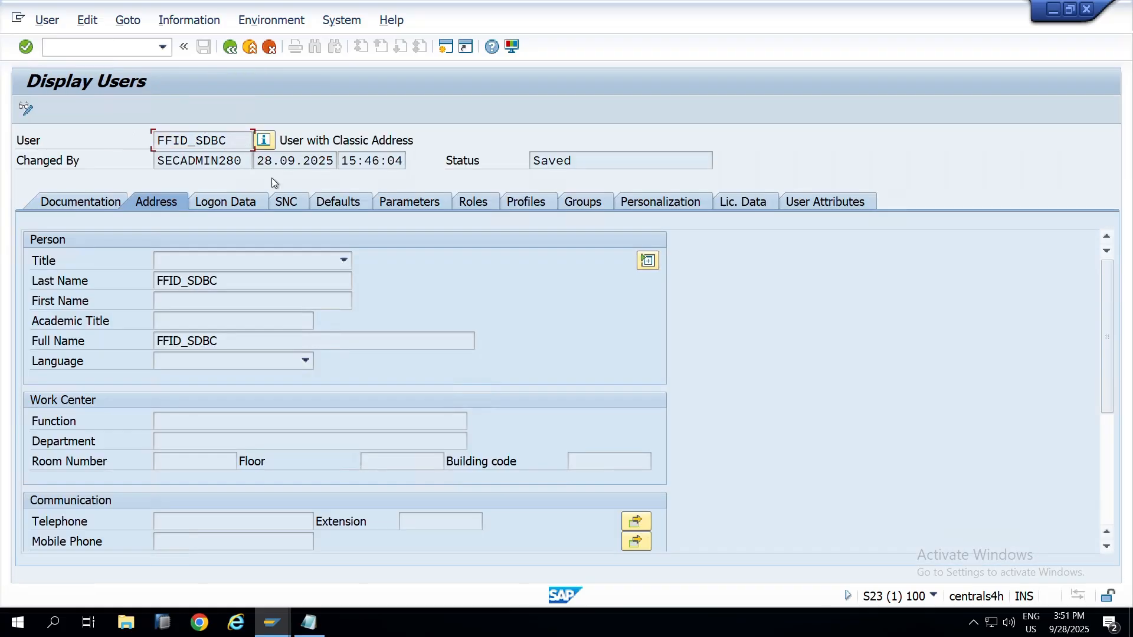
{"action": "left_click", "coordinate": [223, 204]}
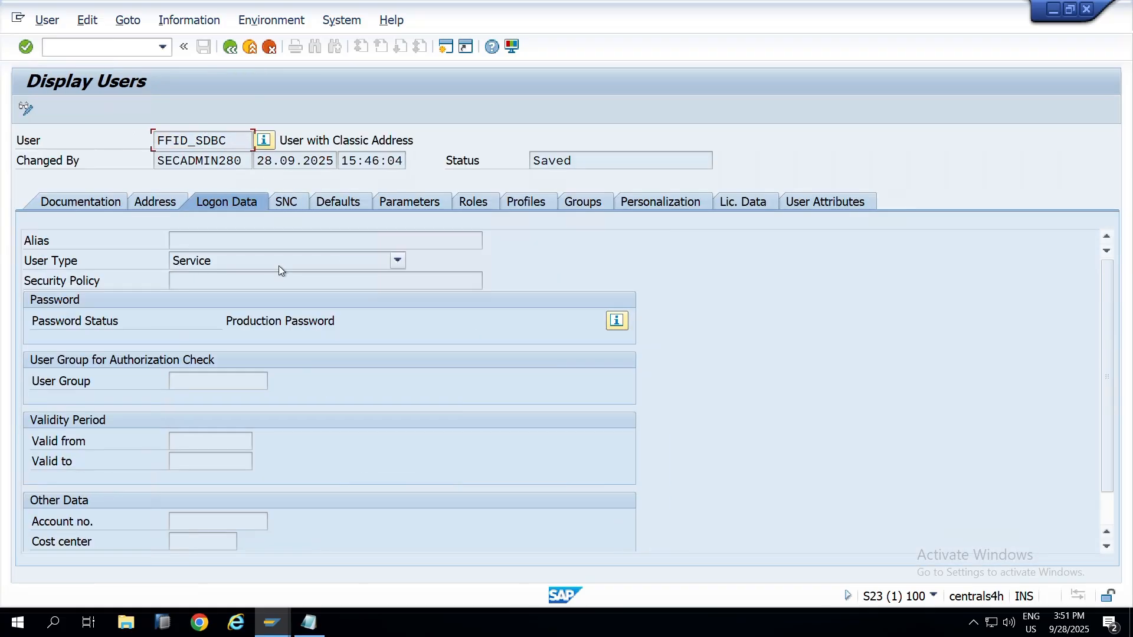
Step: Review roles YS:S23:O2C:SALES_ORD_MNT and YS:S23:P2P:REL_PUR_ORD, then return to the notes
{"action": "left_click", "coordinate": [487, 204]}
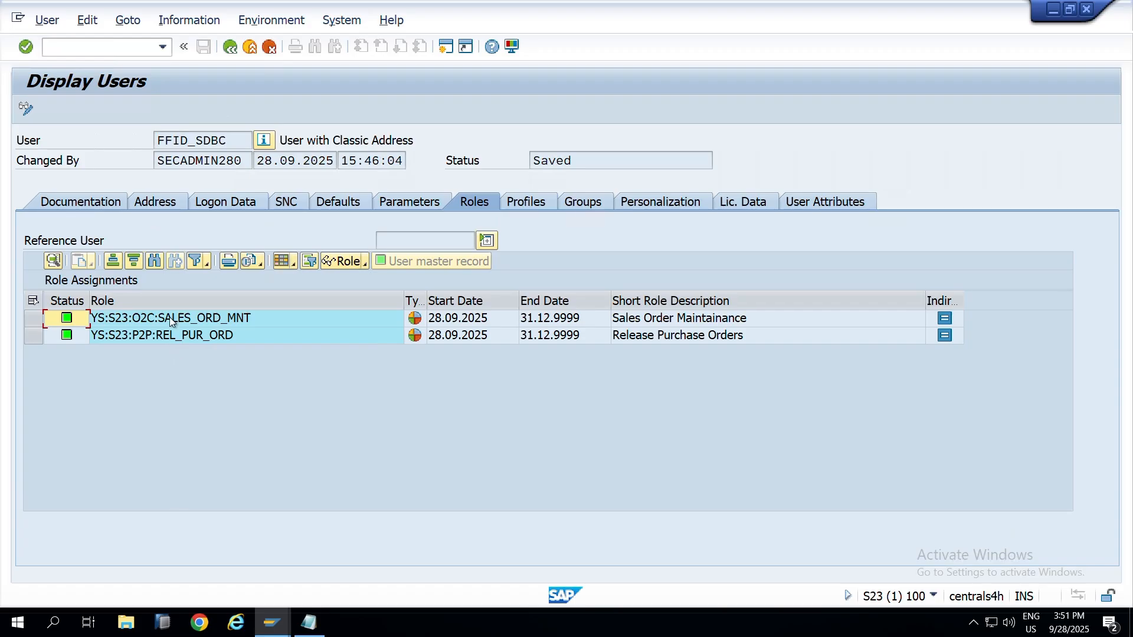
{"action": "left_click", "coordinate": [170, 319]}
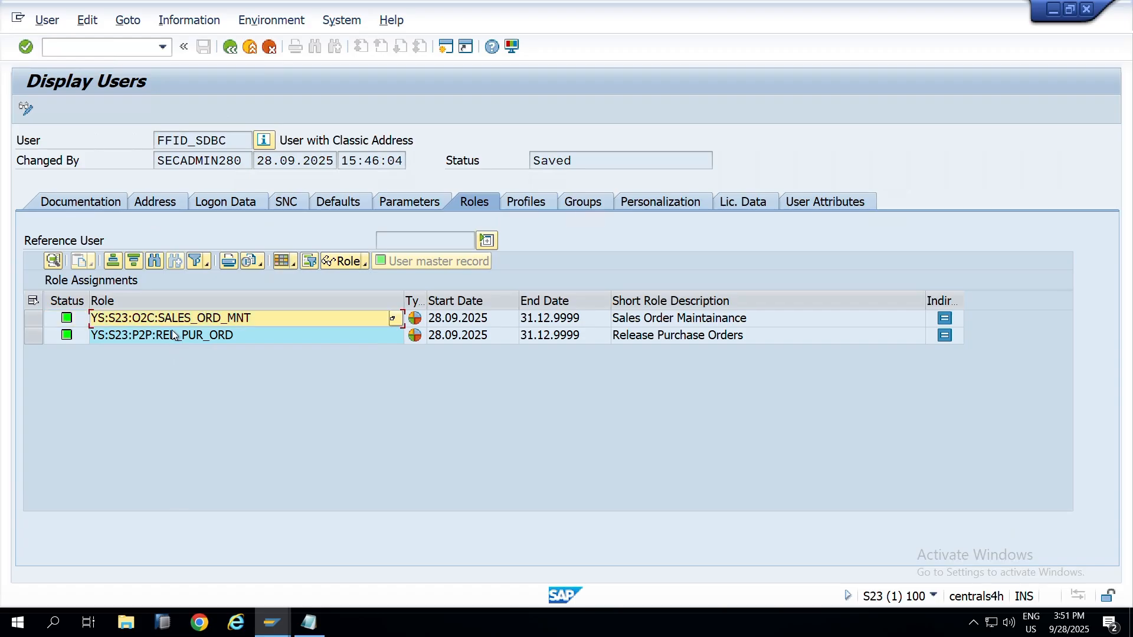
{"action": "left_click", "coordinate": [175, 334]}
{"action": "left_click", "coordinate": [175, 318]}
{"action": "key", "text": "F3"}
{"action": "key", "text": "alt+Tab"}
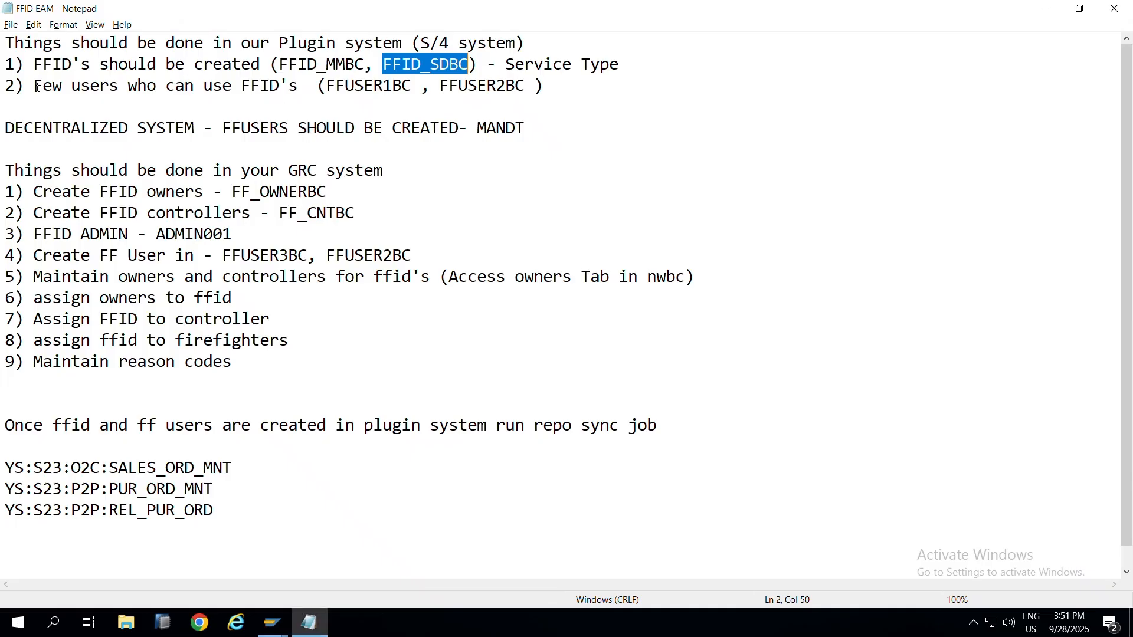
Step: Copy FFUSER1BC into SU01, removing the stray bracket, and display its record
{"action": "double_click", "coordinate": [387, 88]}
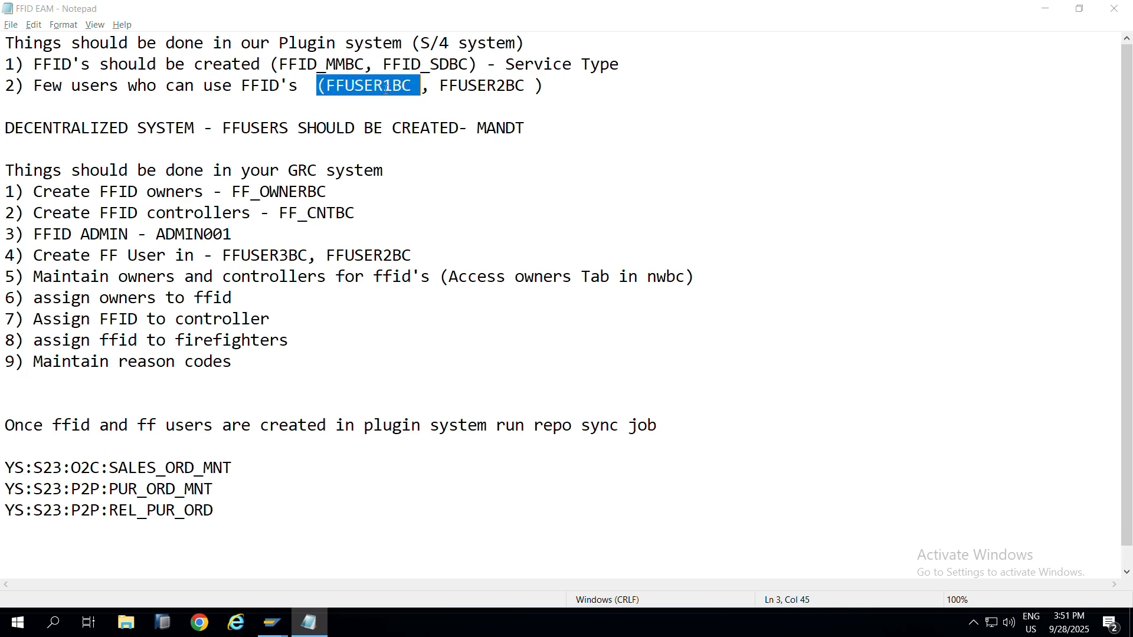
{"action": "key", "text": "ctrl+c"}
{"action": "key", "text": "alt+Tab"}
{"action": "key", "text": "ctrl+v"}
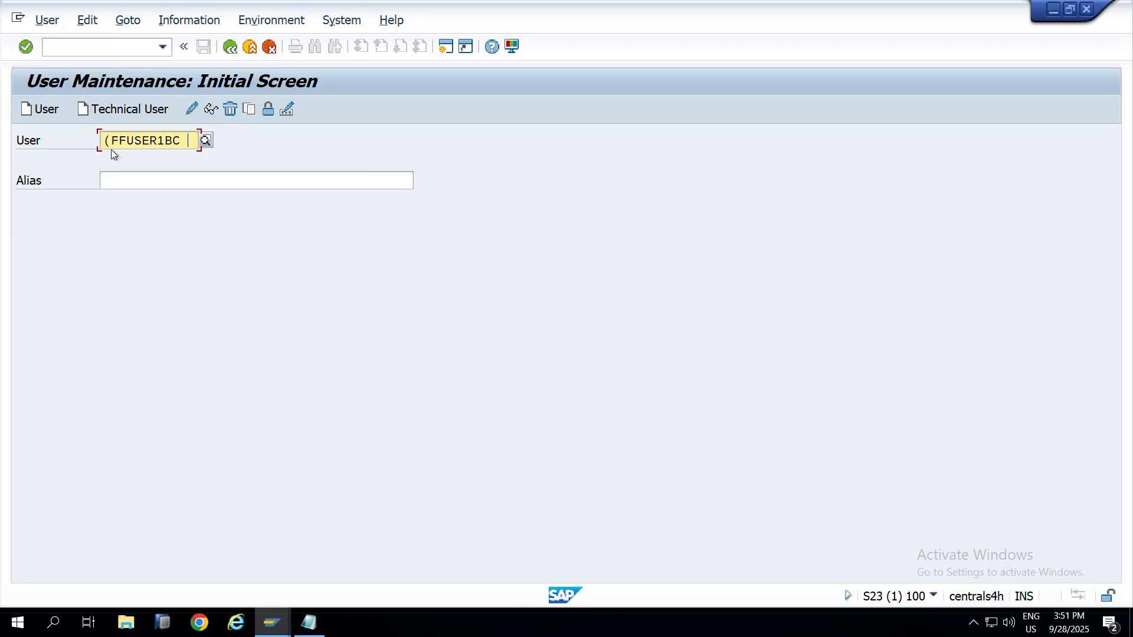
{"action": "key", "text": "BackSpace"}
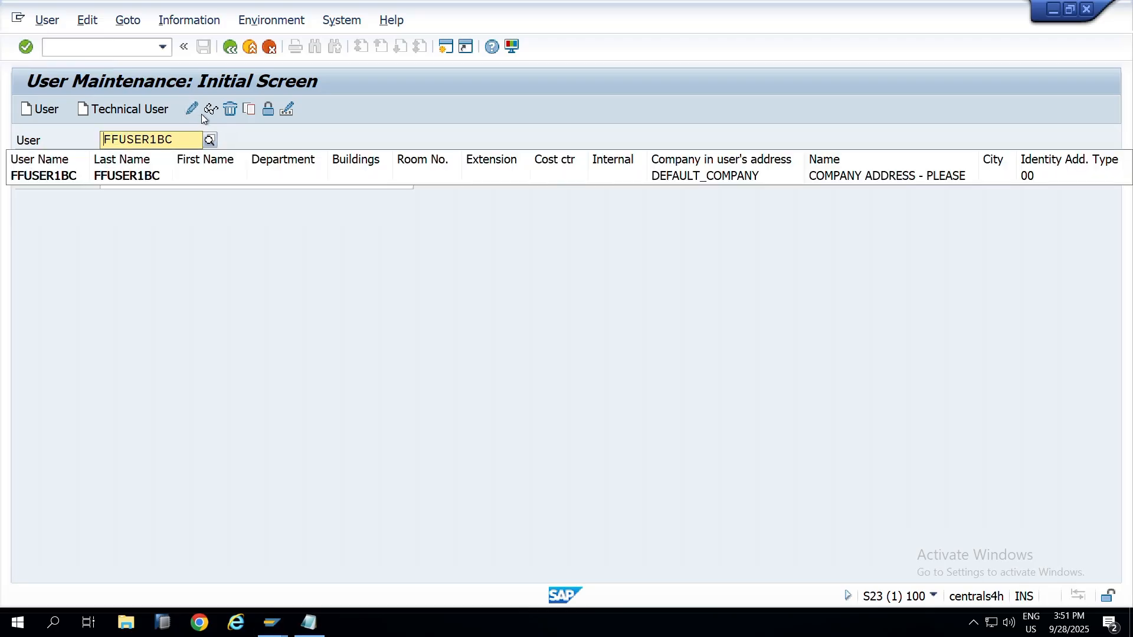
{"action": "left_click", "coordinate": [211, 112]}
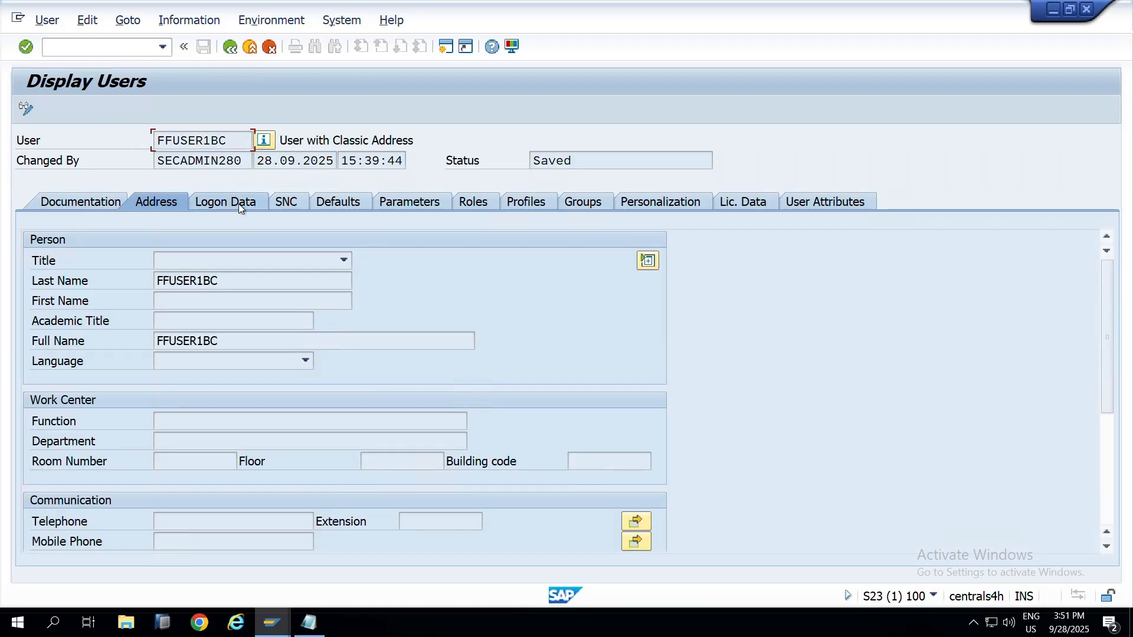
Step: Confirm User Type Service, then view roles SAP_GRAC_BASE, SAP_GRAC_SUPER_USER_MGMT_USER and SAP_GRC_FN_BASE
{"action": "left_click", "coordinate": [238, 203]}
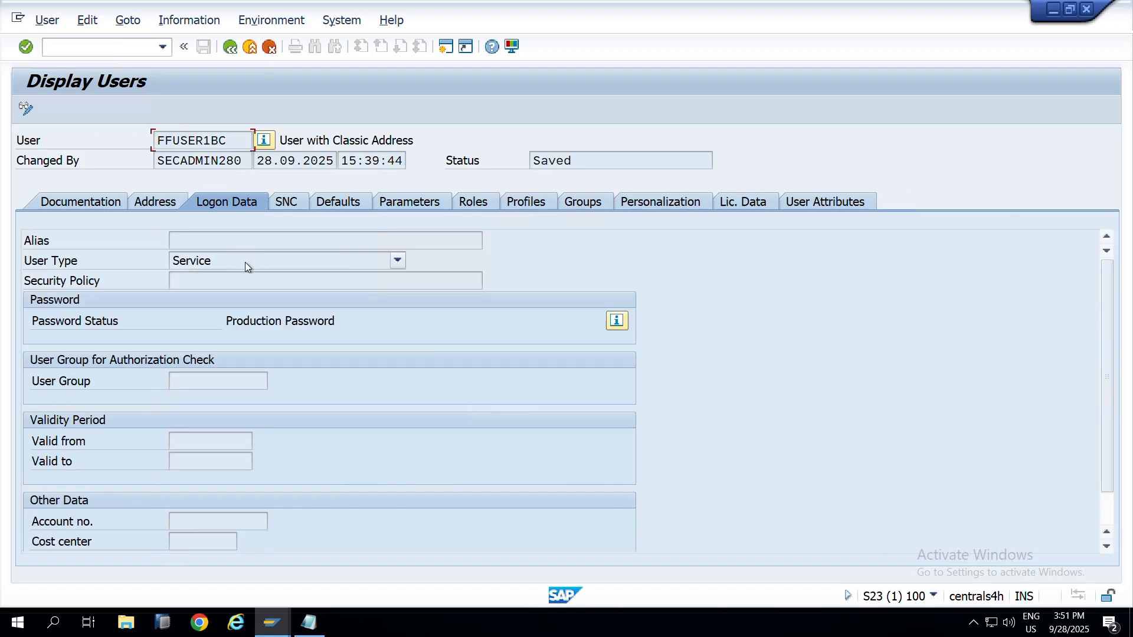
{"action": "left_click", "coordinate": [284, 265]}
{"action": "left_click", "coordinate": [275, 255]}
{"action": "left_click", "coordinate": [481, 203]}
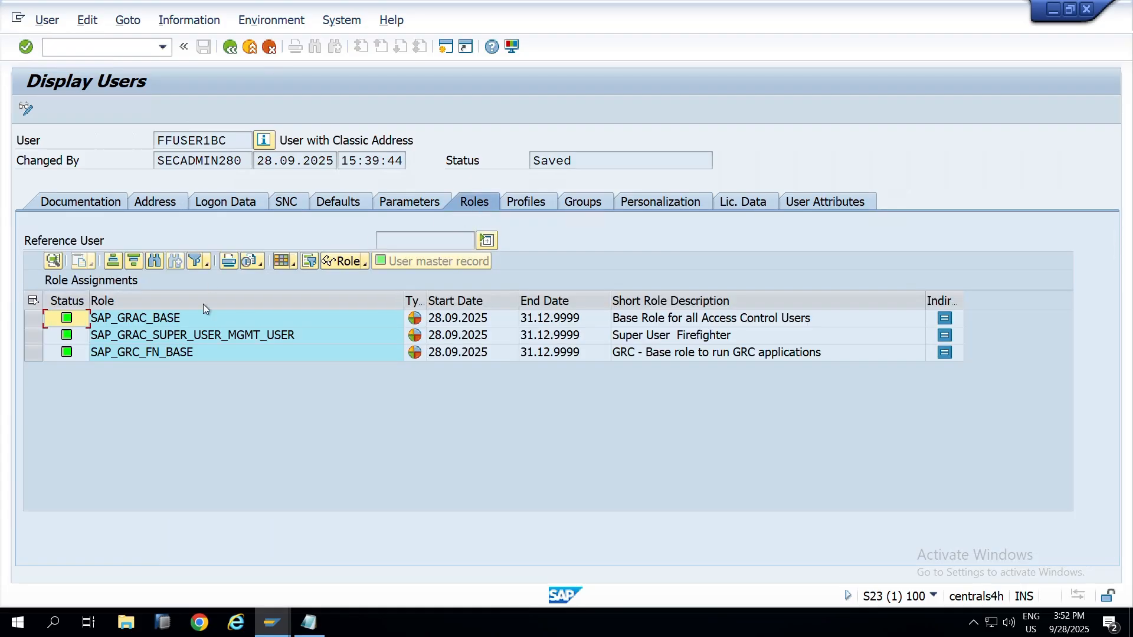
{"action": "left_click_drag", "start_coordinate": [217, 335], "coordinate": [131, 344]}
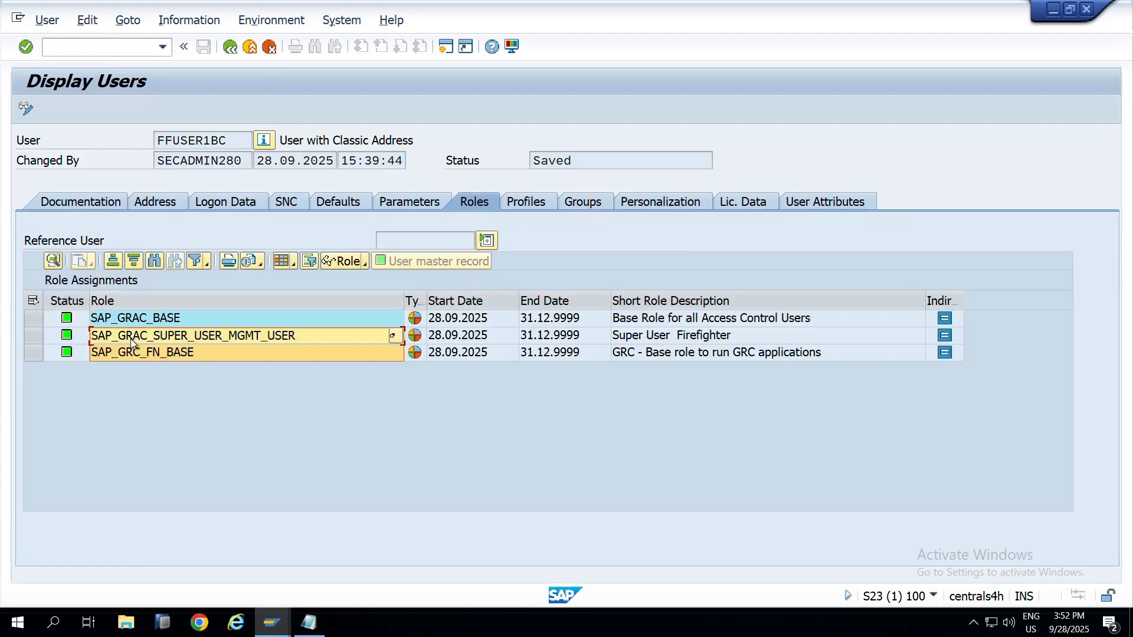
{"action": "left_click", "coordinate": [193, 334]}
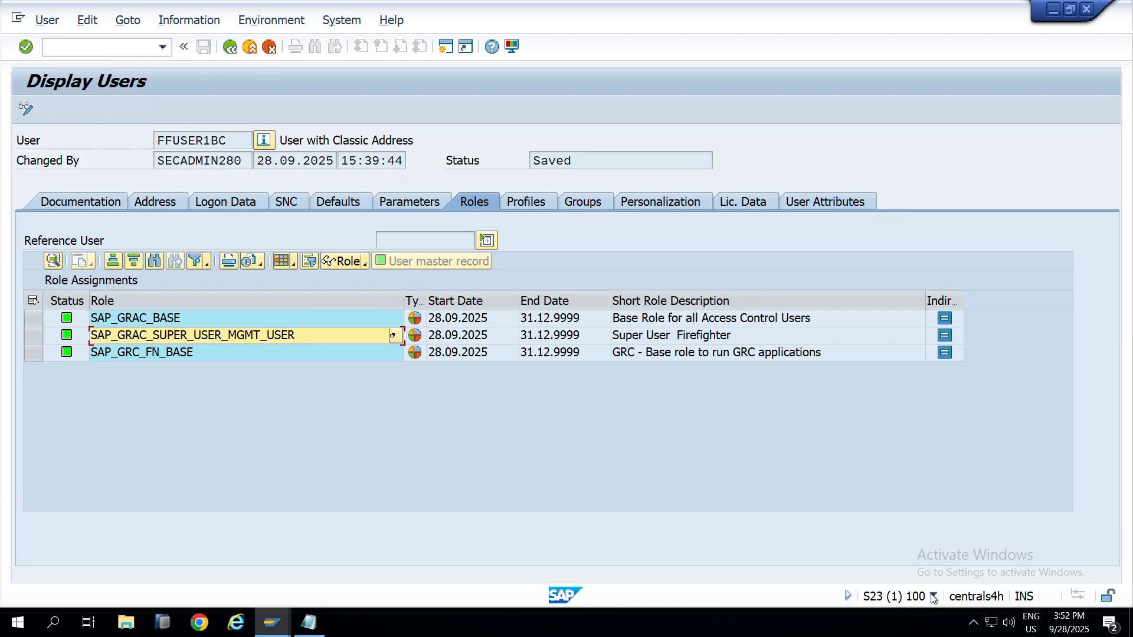
{"action": "double_click", "coordinate": [180, 339]}
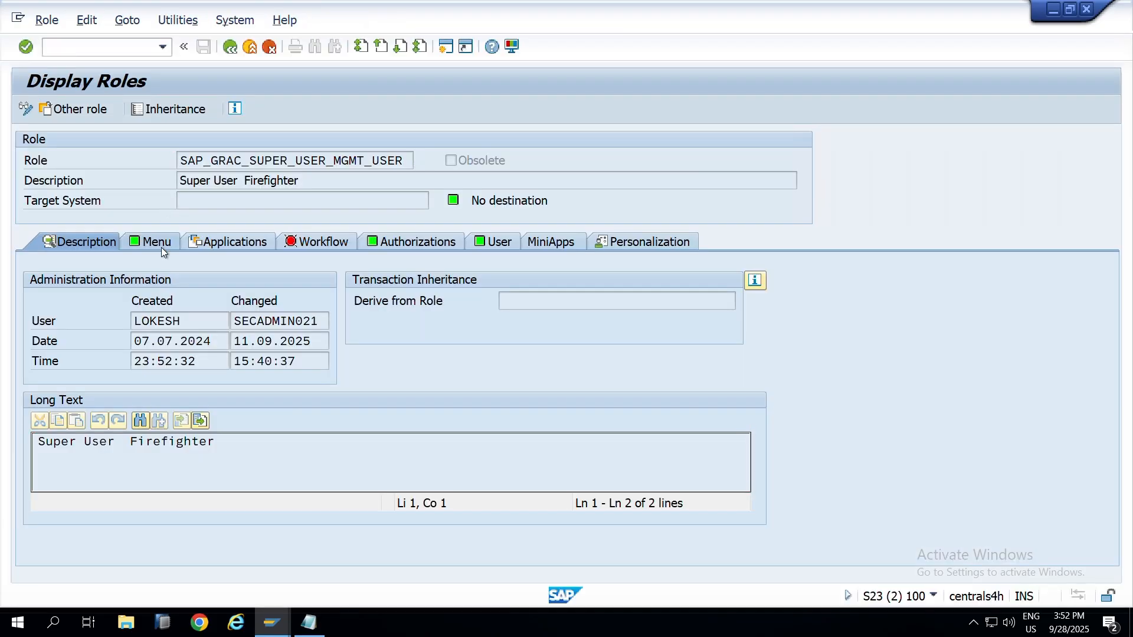
{"action": "left_click", "coordinate": [161, 247]}
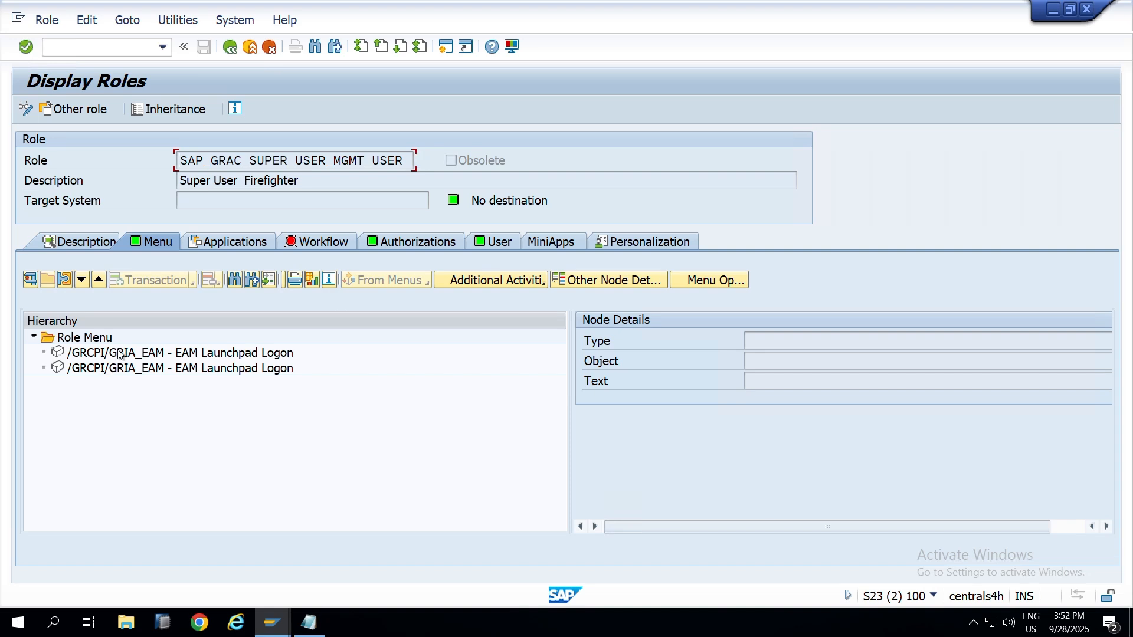
{"action": "left_click", "coordinate": [126, 361]}
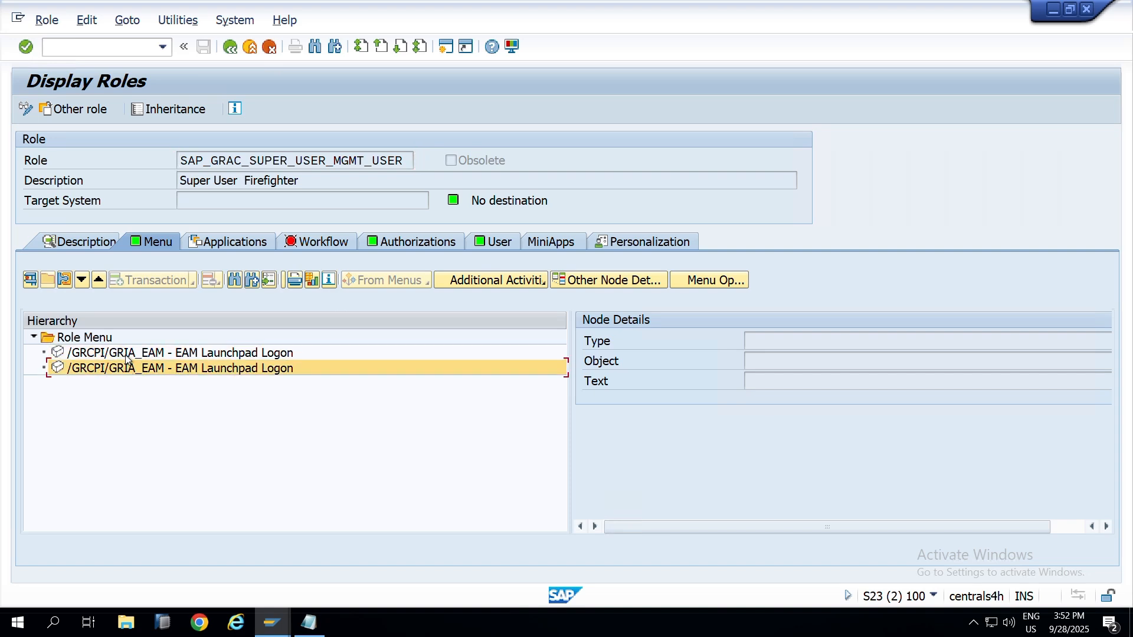
{"action": "left_click", "coordinate": [126, 356]}
{"action": "left_click", "coordinate": [128, 371]}
{"action": "left_click", "coordinate": [126, 354]}
{"action": "left_click", "coordinate": [123, 365]}
{"action": "left_click", "coordinate": [126, 353]}
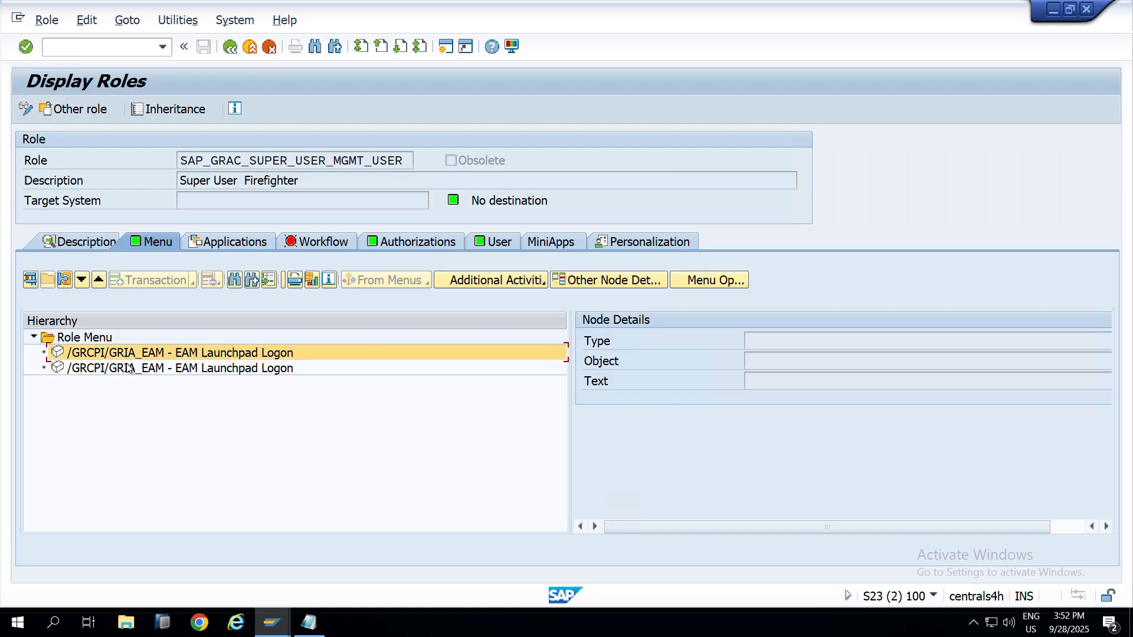
{"action": "left_click", "coordinate": [128, 368]}
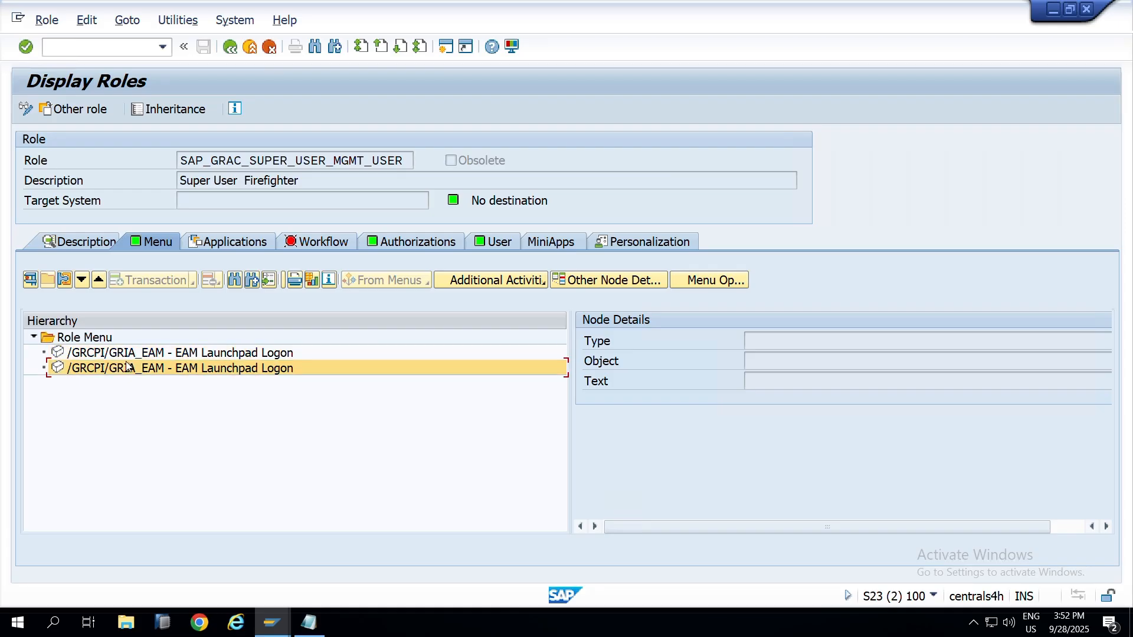
{"action": "left_click", "coordinate": [129, 356]}
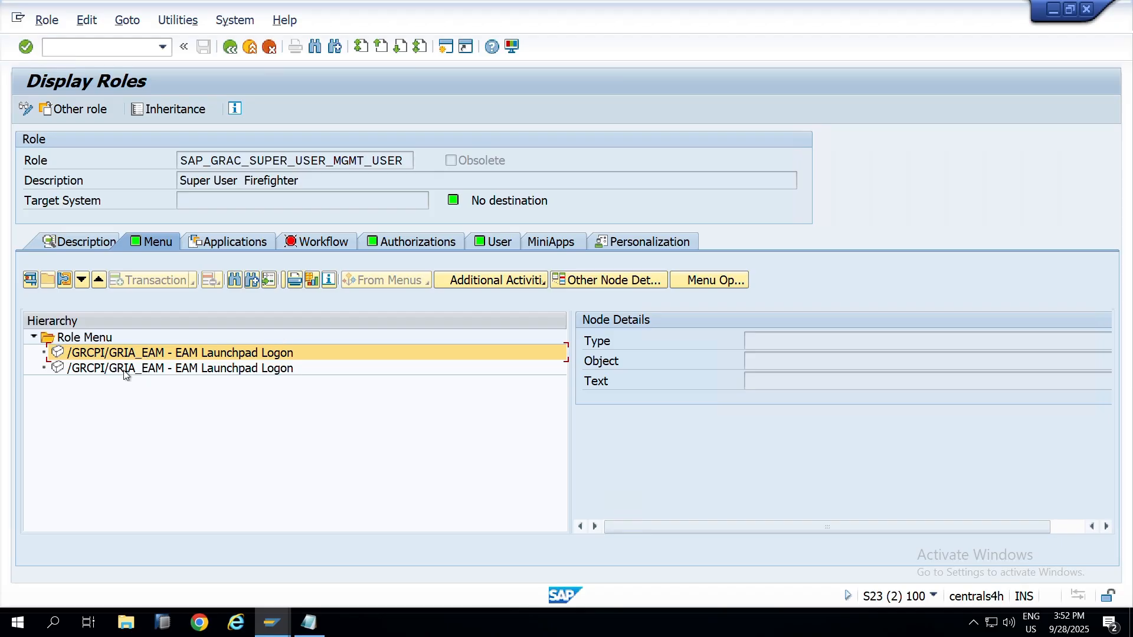
{"action": "left_click", "coordinate": [413, 242]}
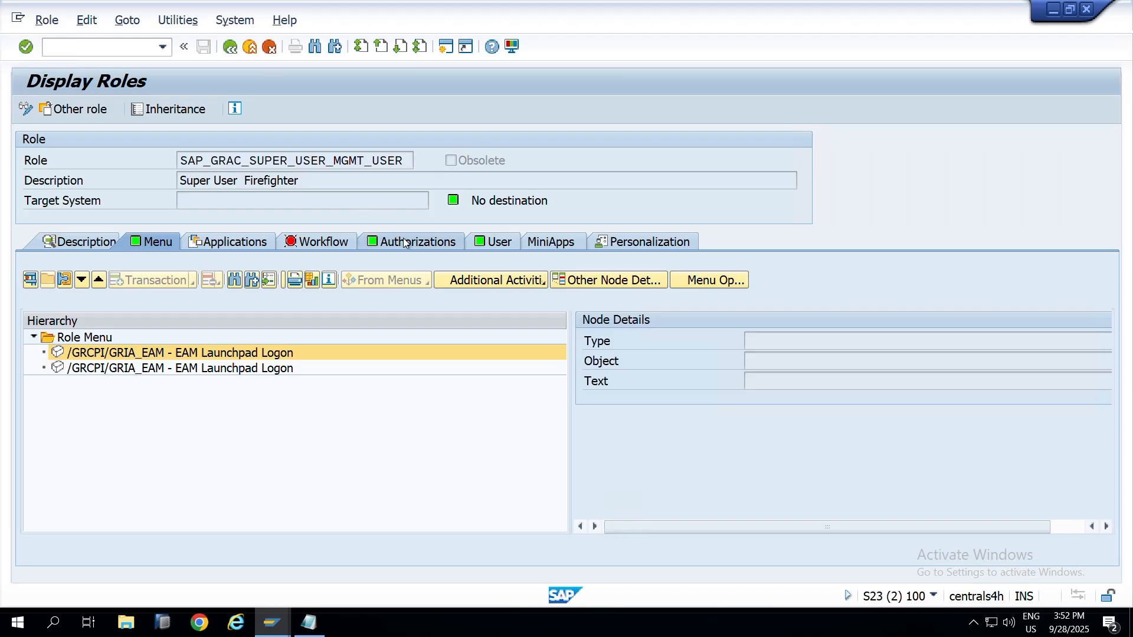
{"action": "left_click", "coordinate": [231, 48]}
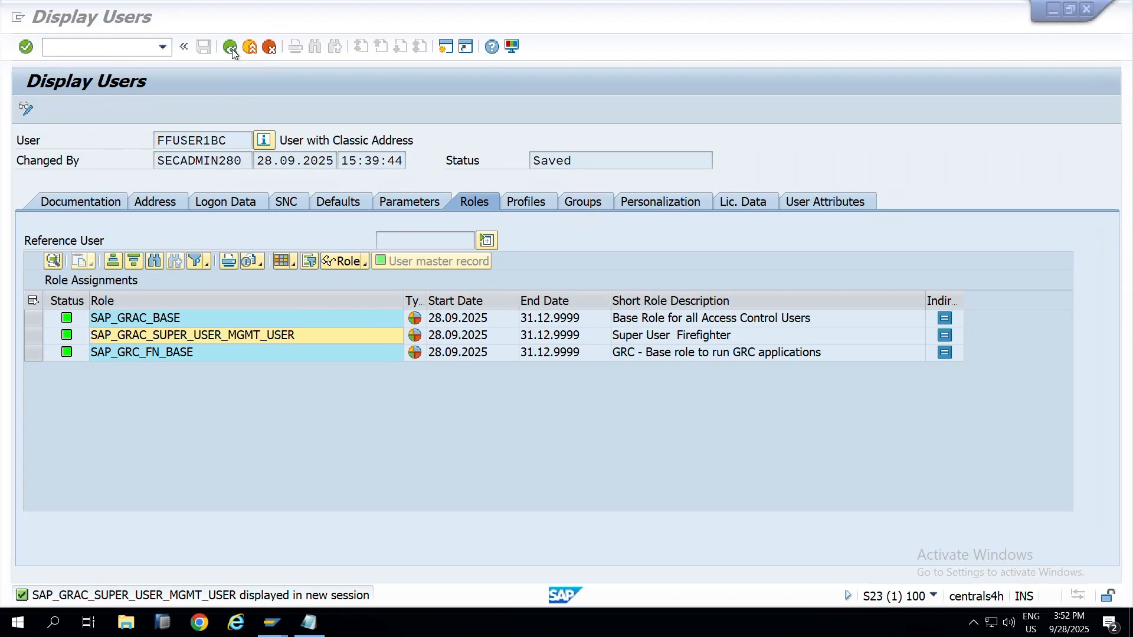
Step: Go through FFUSER1BC's three GRC roles and return to the SU01 start screen
{"action": "left_click", "coordinate": [206, 317]}
{"action": "left_click", "coordinate": [183, 337]}
{"action": "left_click", "coordinate": [171, 321]}
{"action": "left_click", "coordinate": [173, 334]}
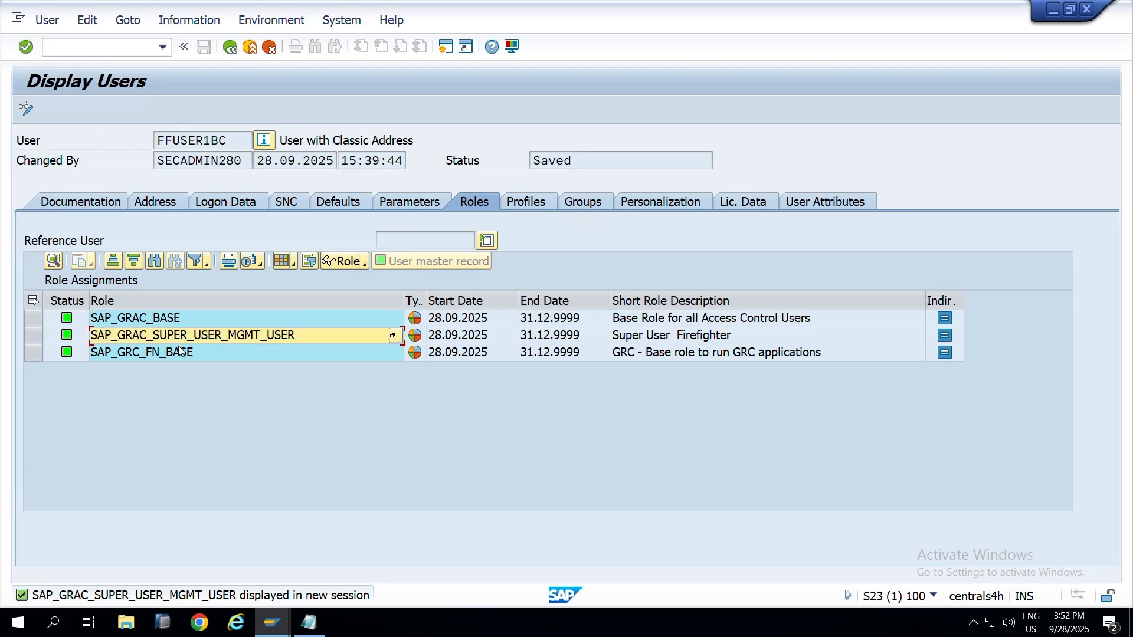
{"action": "left_click", "coordinate": [172, 352]}
{"action": "left_click", "coordinate": [180, 338]}
{"action": "left_click", "coordinate": [177, 318]}
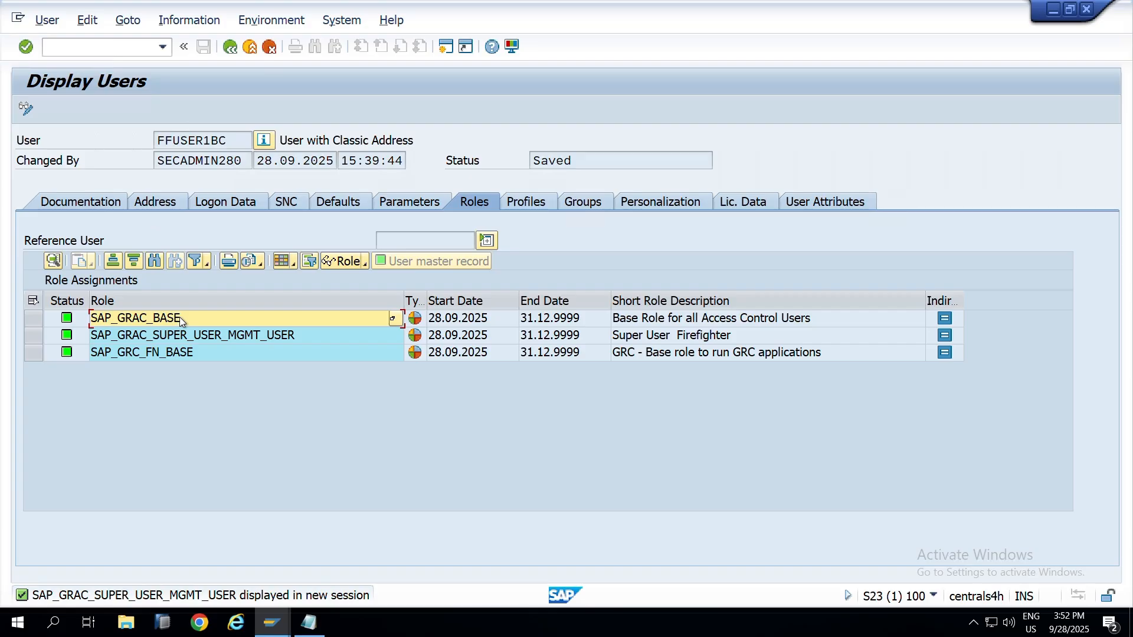
{"action": "key", "text": "F3"}
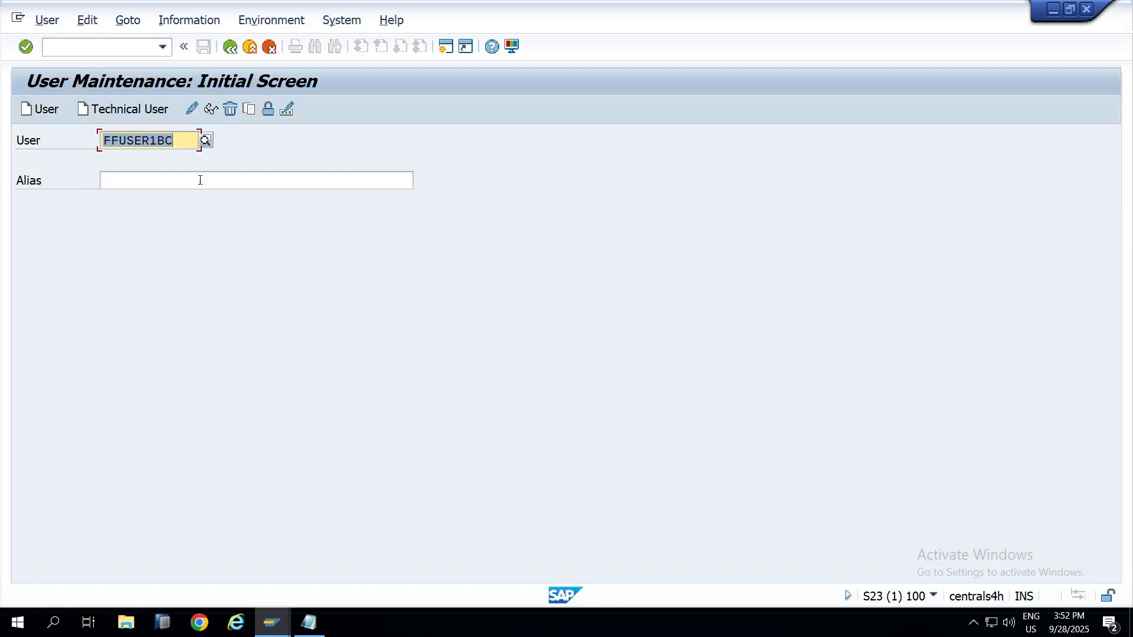
Step: Enter FFUSER2BC in the User field, correcting the pasted ID
{"action": "key", "text": "alt+Tab"}
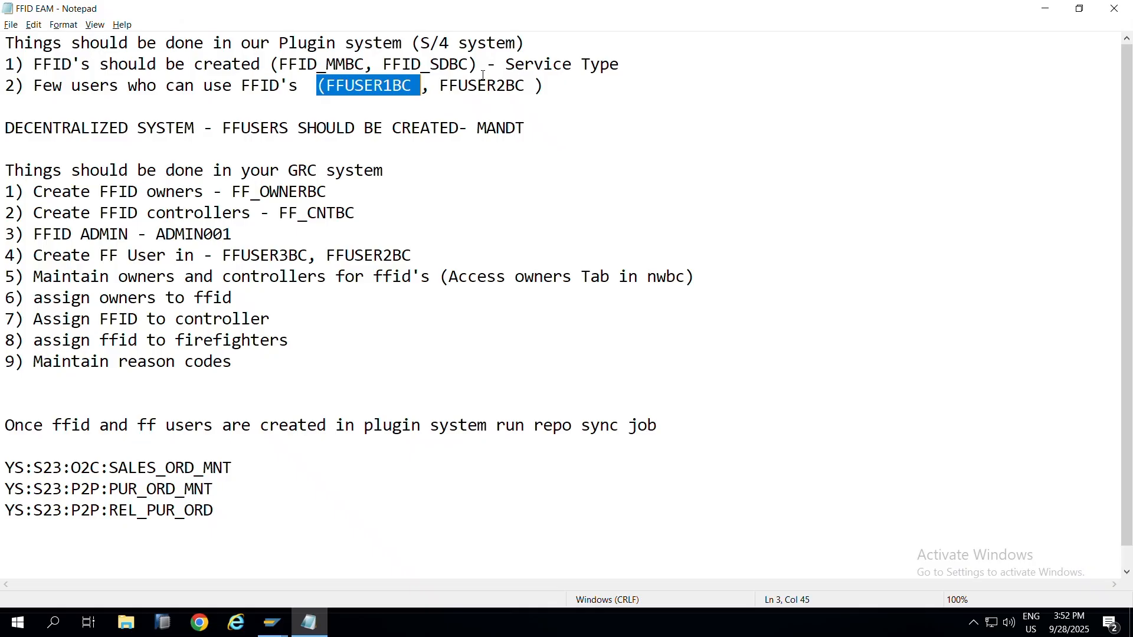
{"action": "left_click", "coordinate": [443, 87]}
{"action": "left_click_drag", "start_coordinate": [444, 87], "coordinate": [524, 86]}
{"action": "key", "text": "alt+Tab"}
{"action": "type", "text": "(FFUSER1BC"}
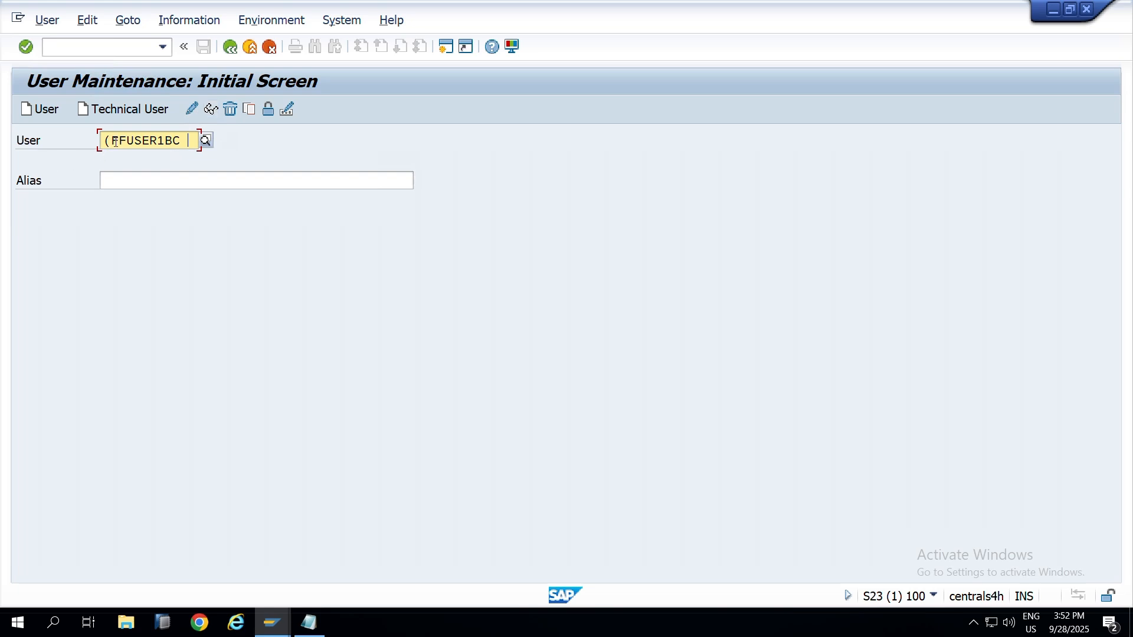
{"action": "left_click_drag", "start_coordinate": [112, 142], "coordinate": [80, 148]}
{"action": "key", "text": "BackSpace"}
{"action": "left_click", "coordinate": [158, 135]}
{"action": "key", "text": "BackSpace"}
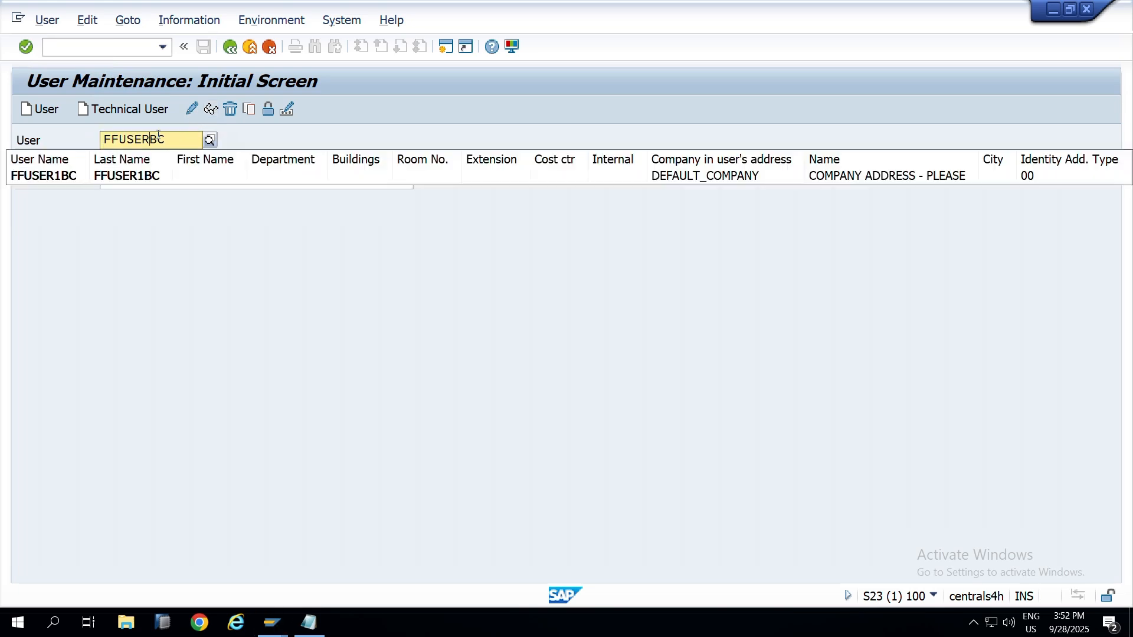
{"action": "type", "text": "2"}
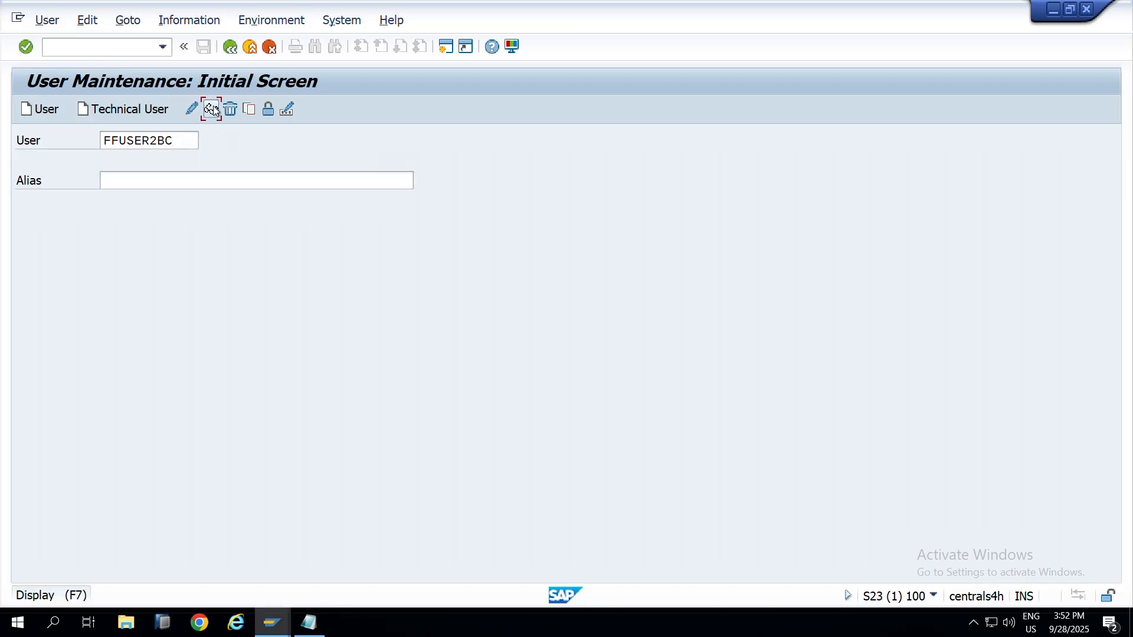
Step: Display FFUSER2BC's Logon Data and Roles, then leave the record
{"action": "left_click", "coordinate": [211, 109]}
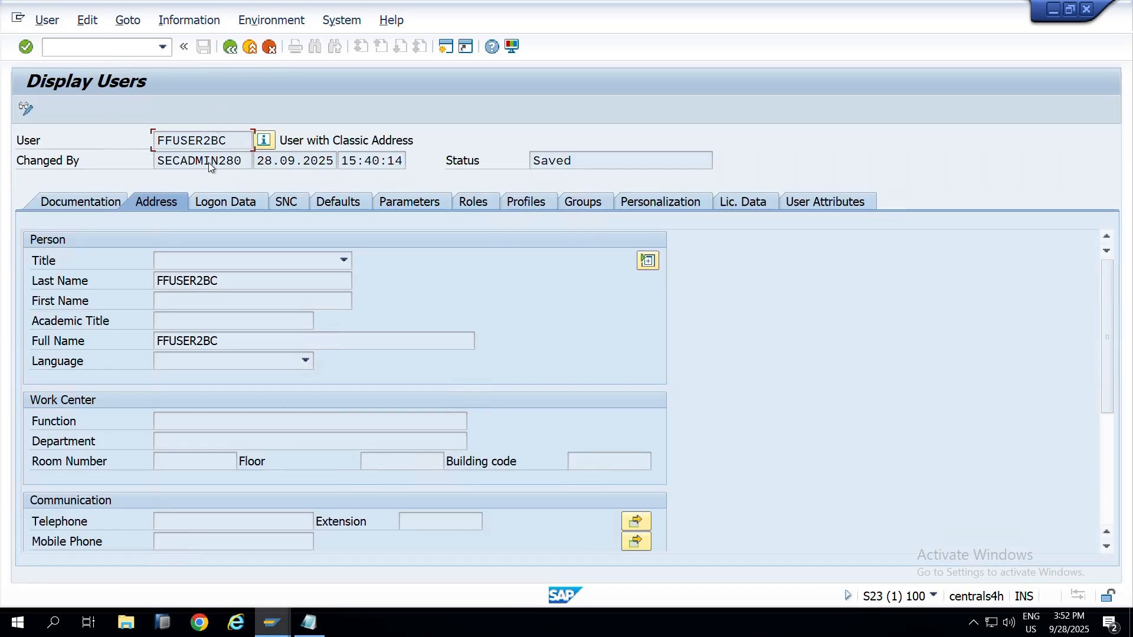
{"action": "left_click", "coordinate": [231, 202]}
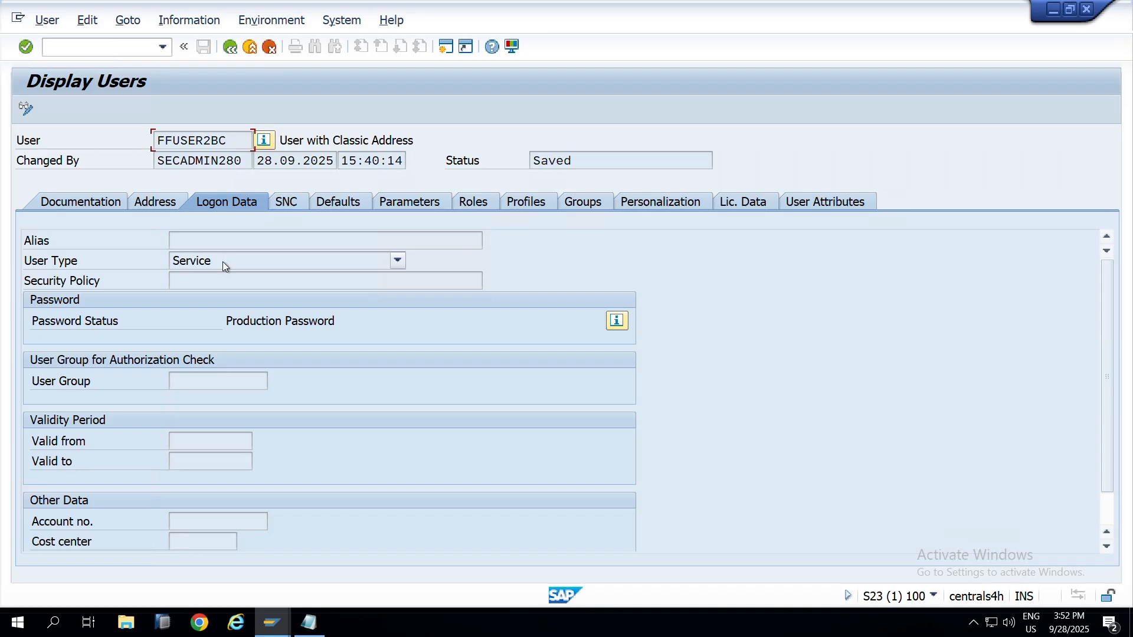
{"action": "left_click", "coordinate": [476, 194]}
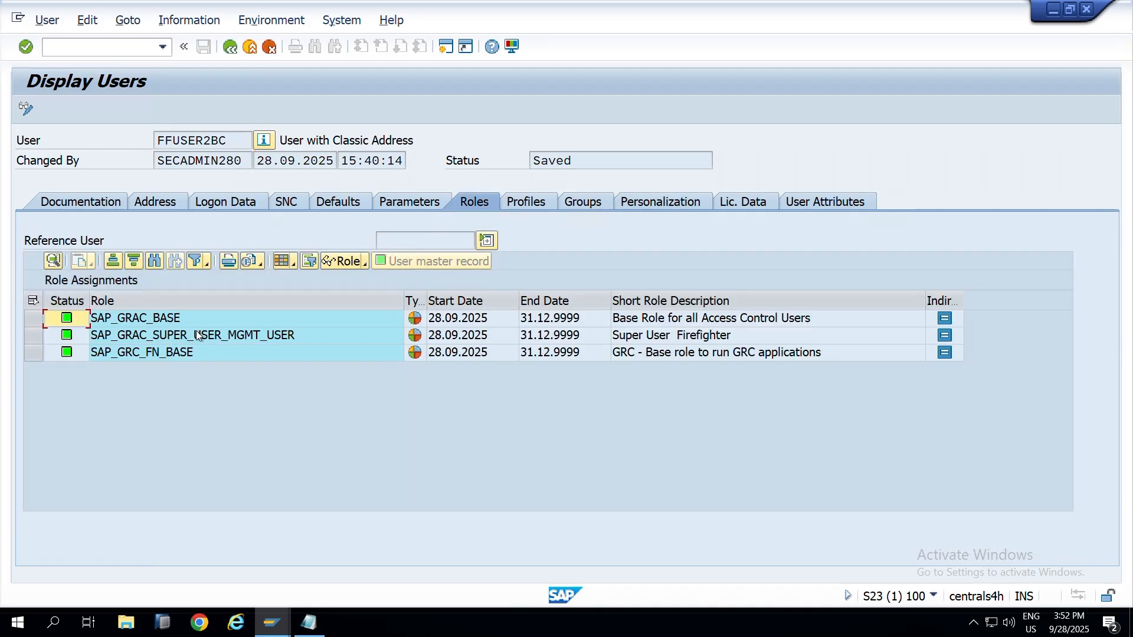
{"action": "key", "text": "F3"}
{"action": "key", "text": "F3"}
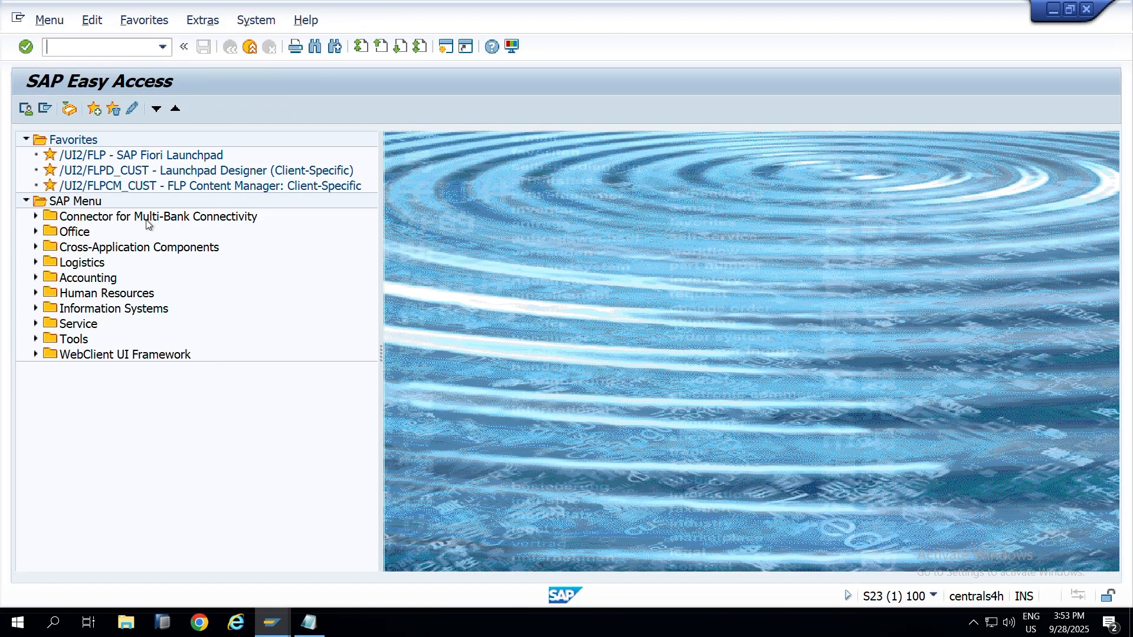
Step: Run su01 in the GRC system and display FF_OWNERBC copied from the notes
{"action": "key", "text": "alt+Tab"}
{"action": "key", "text": "alt+Tab"}
{"action": "type", "text": "s"}
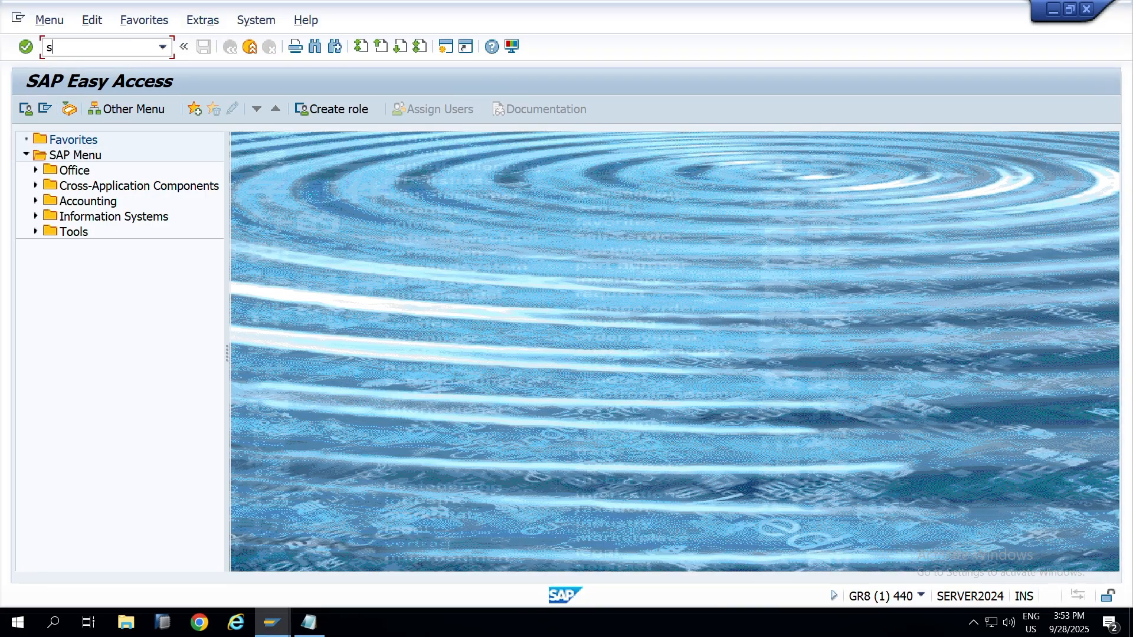
{"action": "type", "text": "u01"}
{"action": "key", "text": "Return"}
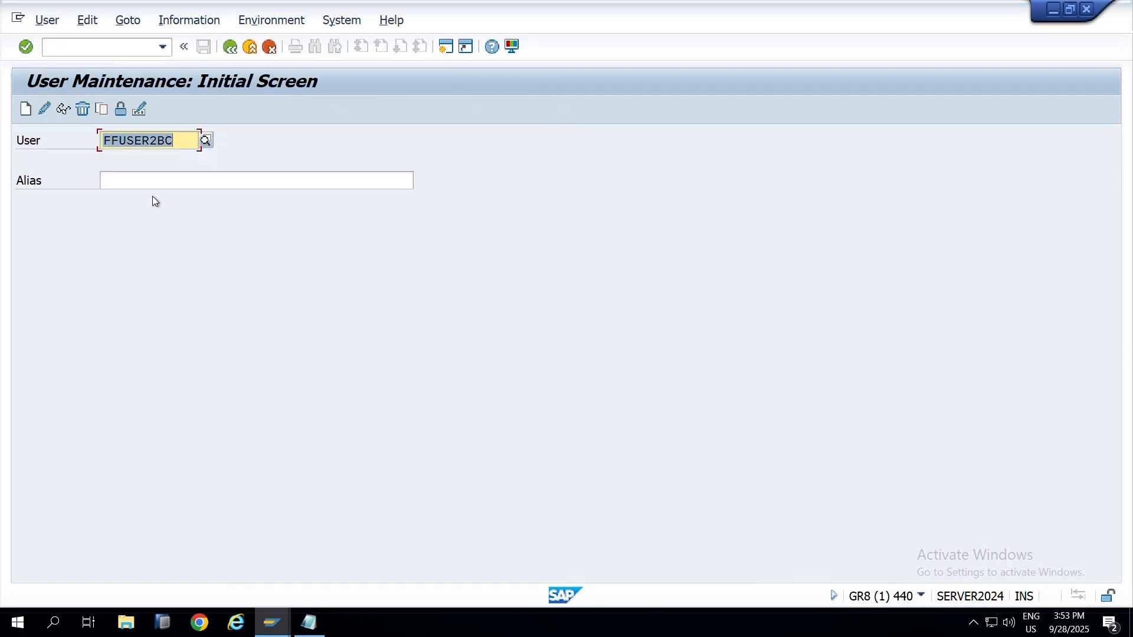
{"action": "key", "text": "alt+Tab"}
{"action": "key", "text": "alt+Tab"}
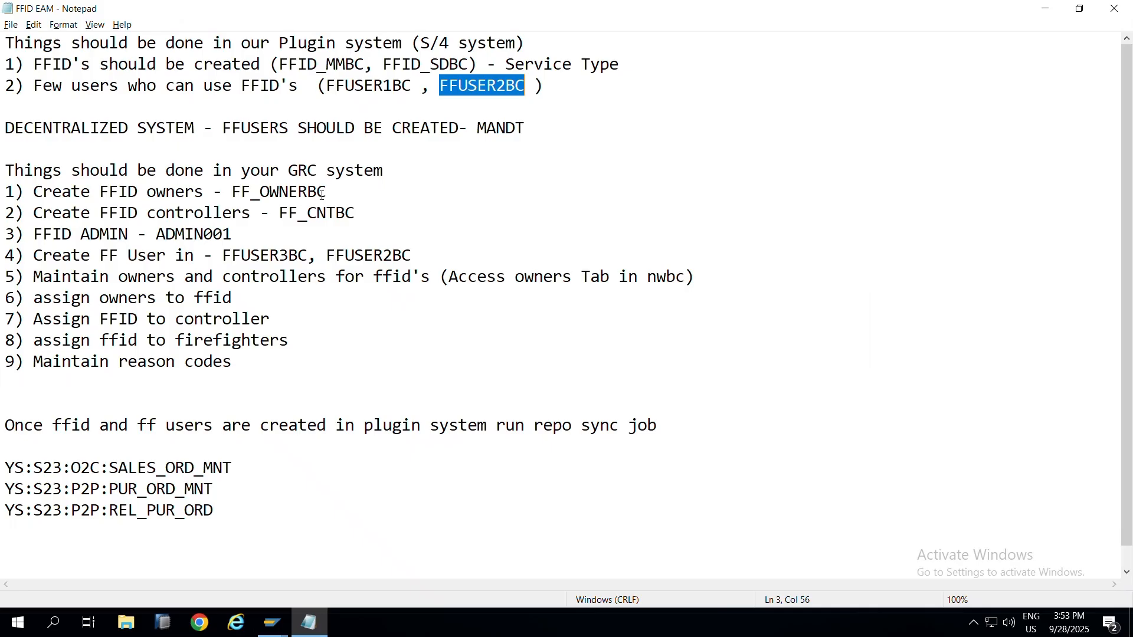
{"action": "left_click_drag", "start_coordinate": [322, 195], "coordinate": [233, 195]}
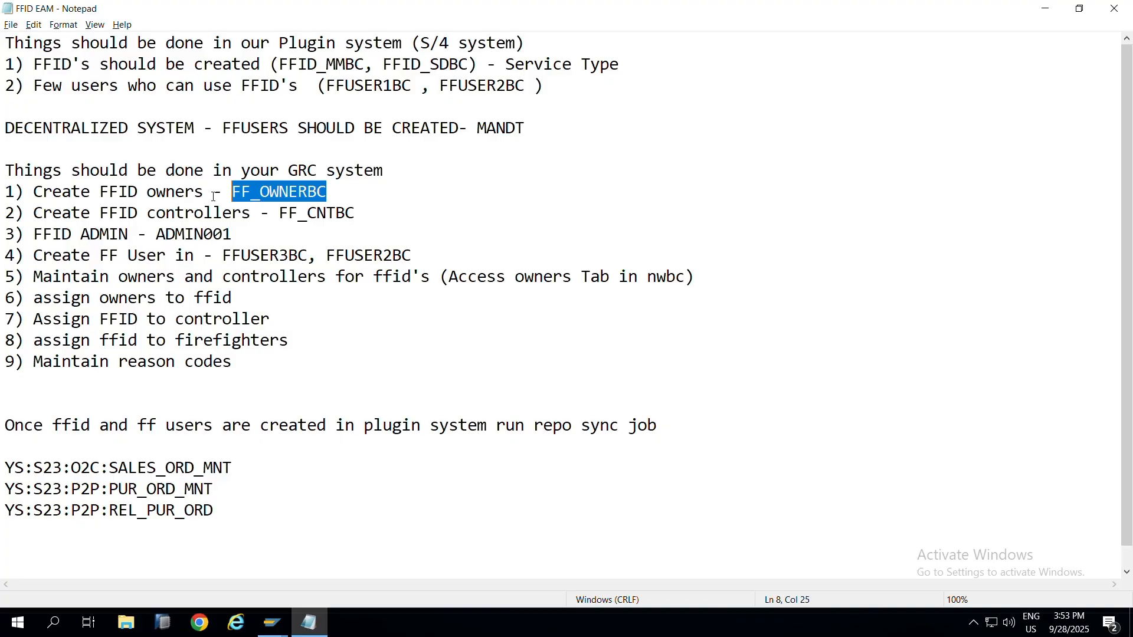
{"action": "key", "text": "ctrl+c"}
{"action": "key", "text": "alt+Tab"}
{"action": "key", "text": "ctrl+v"}
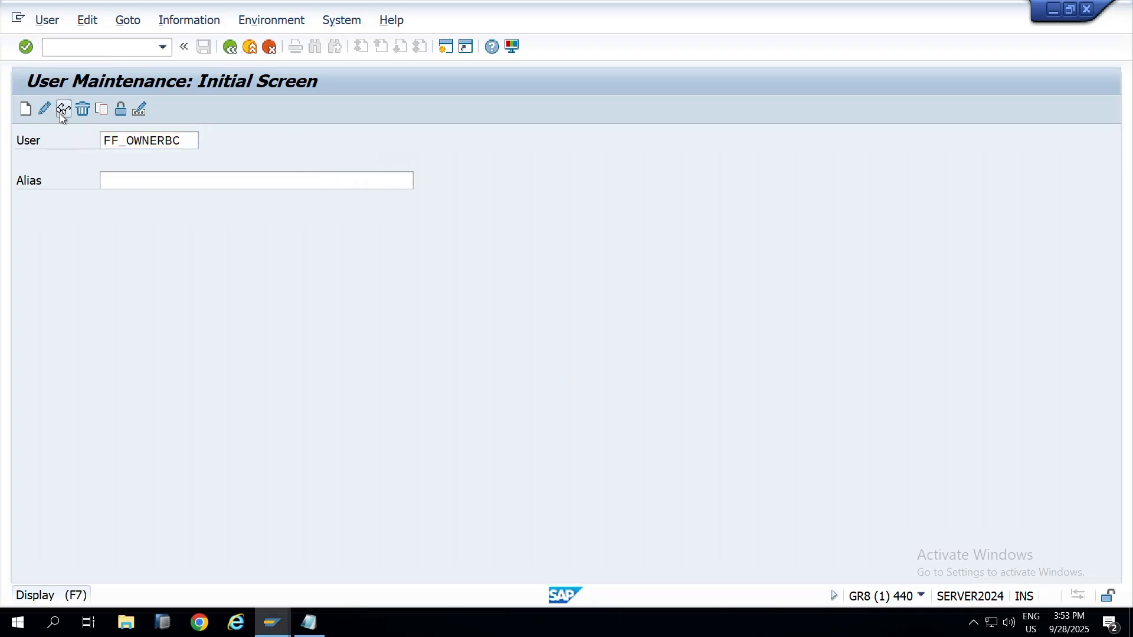
{"action": "left_click", "coordinate": [62, 111]}
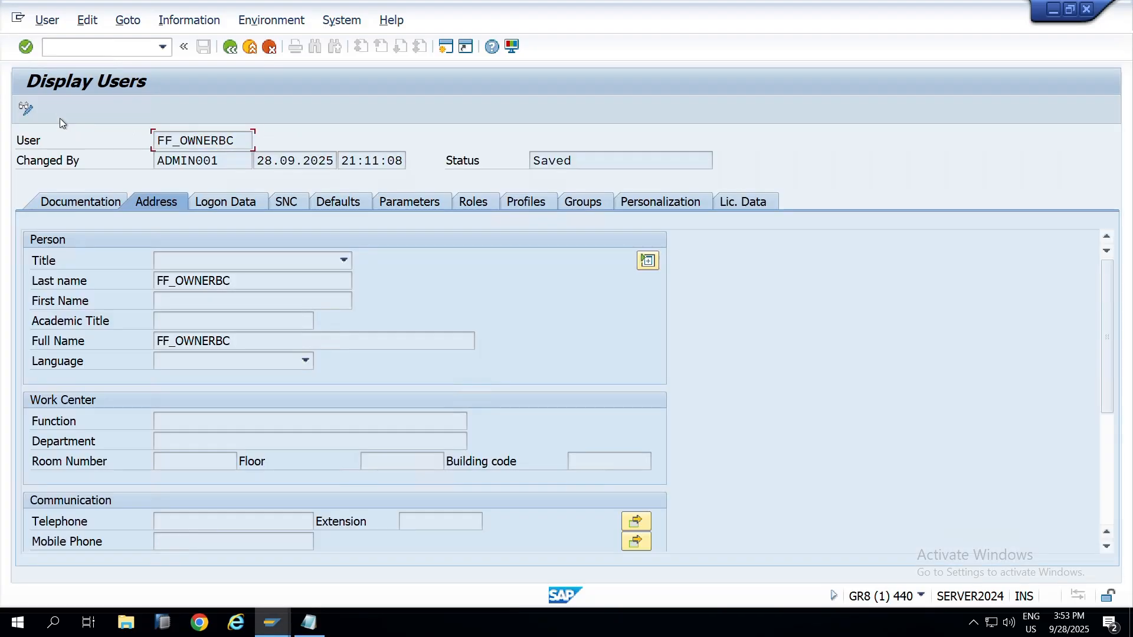
Step: Check FF_OWNERBC's Logon Data and SAP_GRAC_SUPER_USER_MGMT_OWNER role, then return to the notes
{"action": "left_click", "coordinate": [247, 203]}
{"action": "left_click", "coordinate": [475, 201]}
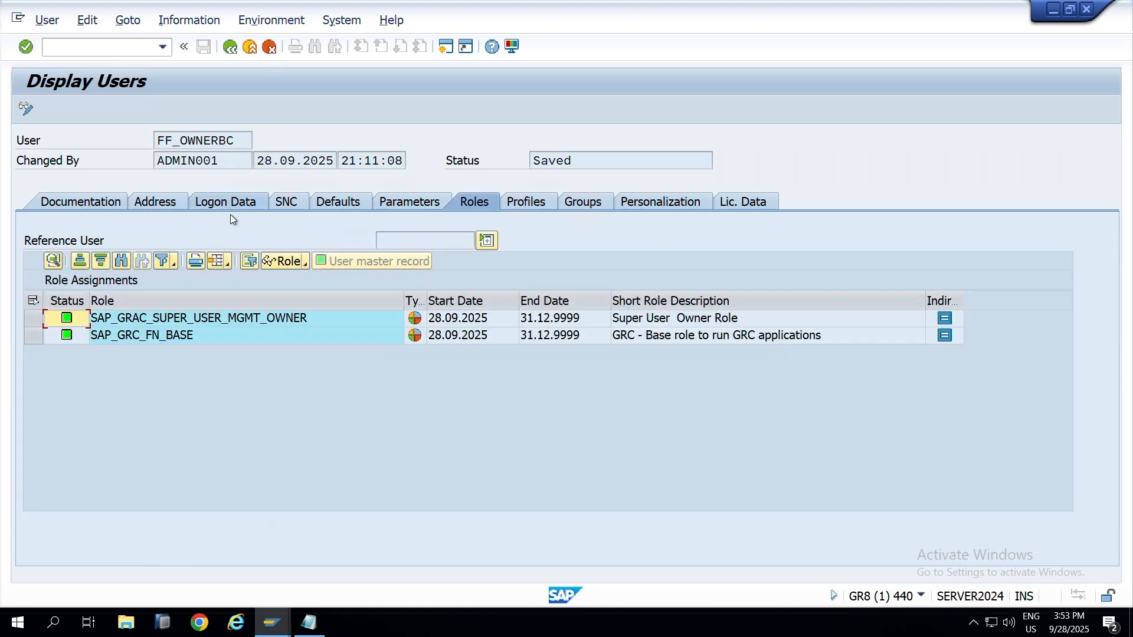
{"action": "left_click", "coordinate": [219, 319]}
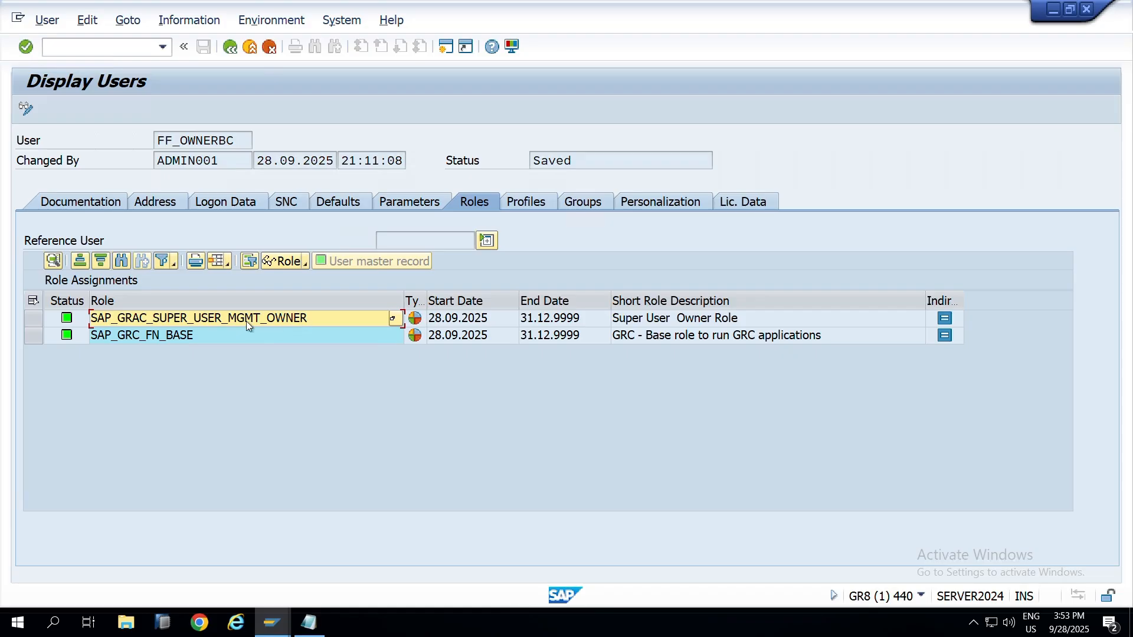
{"action": "key", "text": "F3"}
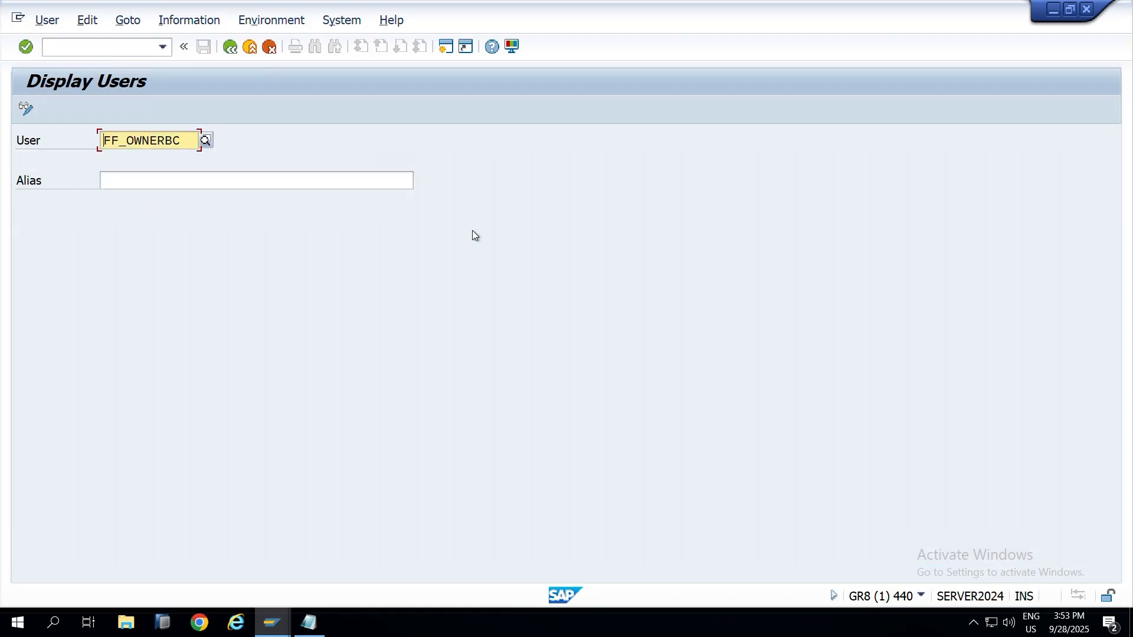
{"action": "key", "text": "alt+Tab"}
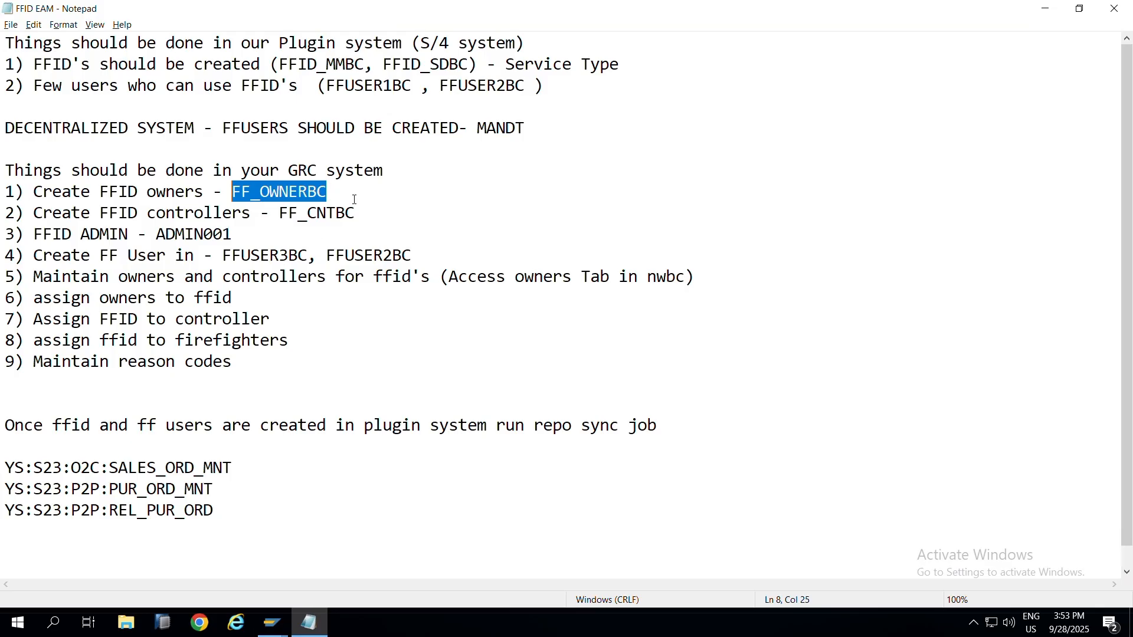
Step: Display FF_CNTBC in SU01, confirm its SAP_GRAC_SUPER_USER_MGMT_CNTLR role, then go back
{"action": "left_click_drag", "start_coordinate": [349, 214], "coordinate": [279, 218]}
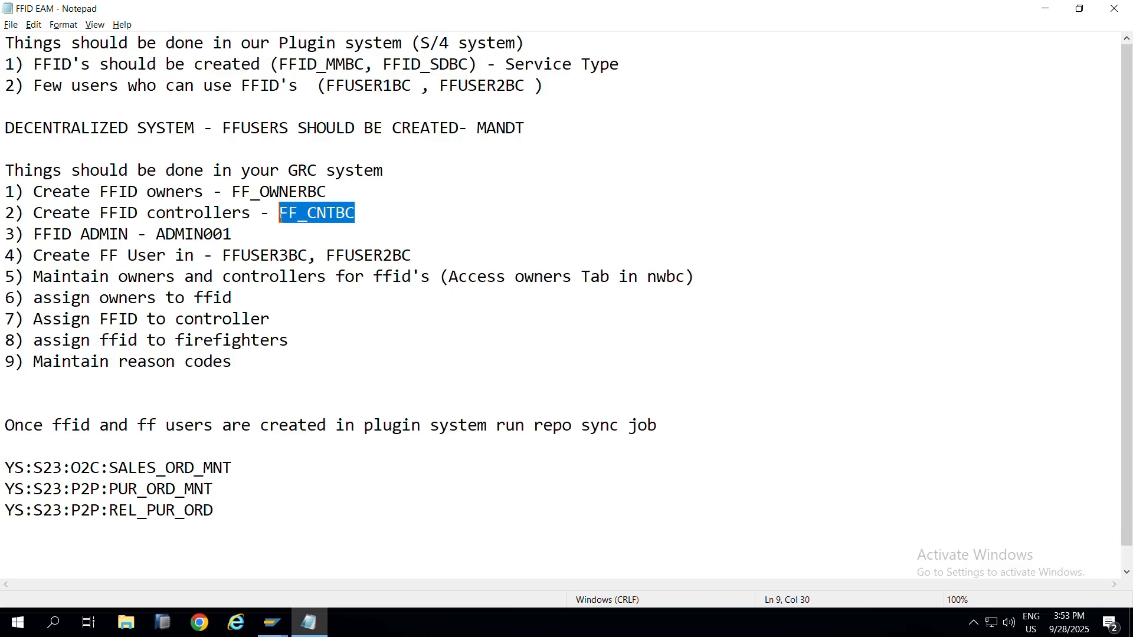
{"action": "key", "text": "ctrl+c"}
{"action": "key", "text": "alt+Tab"}
{"action": "key", "text": "ctrl+v"}
{"action": "left_click", "coordinate": [63, 109]}
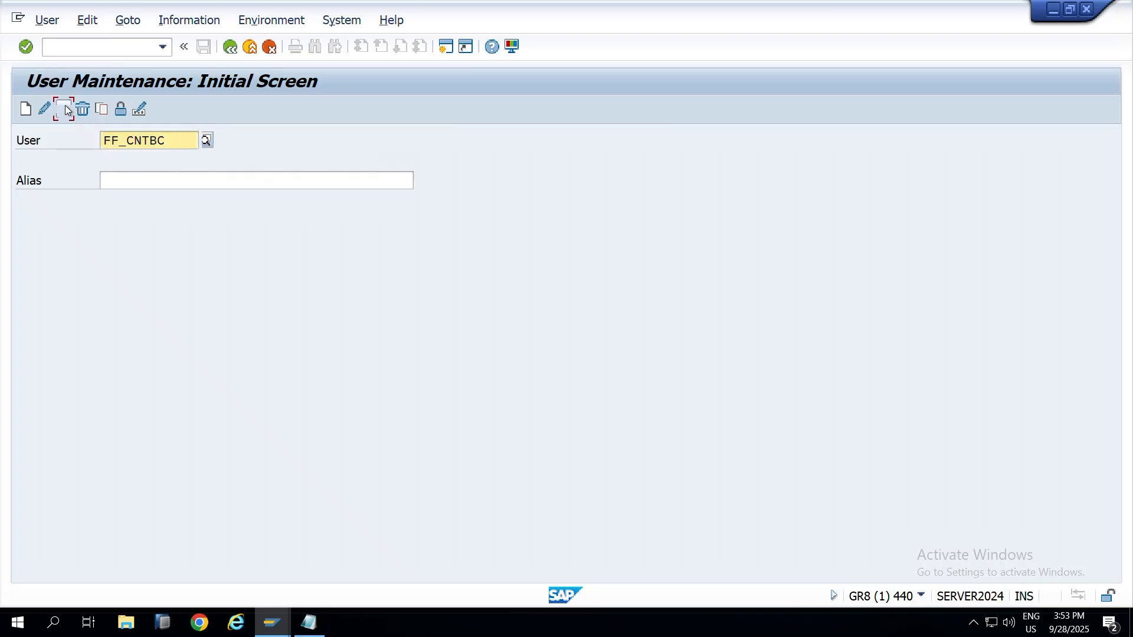
{"action": "left_click", "coordinate": [489, 201]}
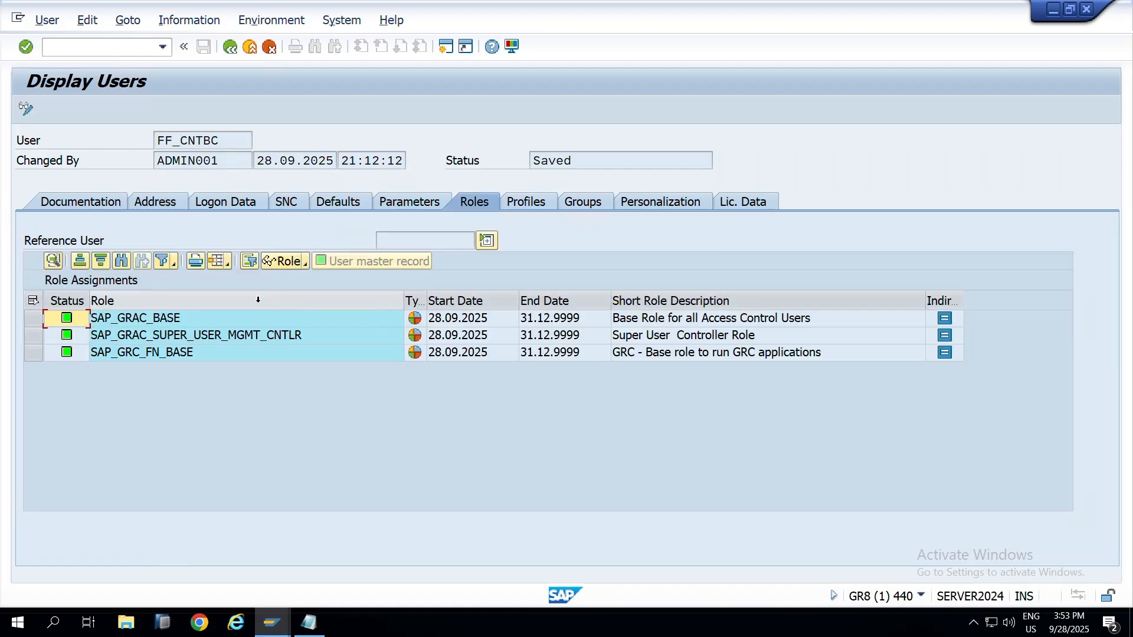
{"action": "left_click", "coordinate": [260, 301]}
{"action": "left_click", "coordinate": [259, 334]}
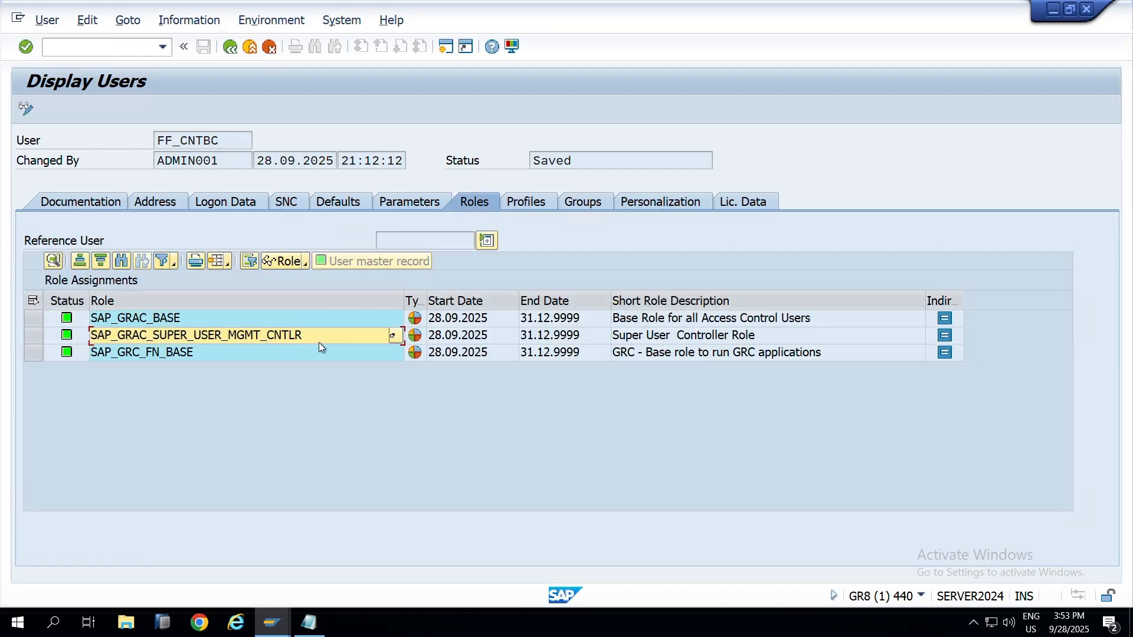
{"action": "key", "text": "F3"}
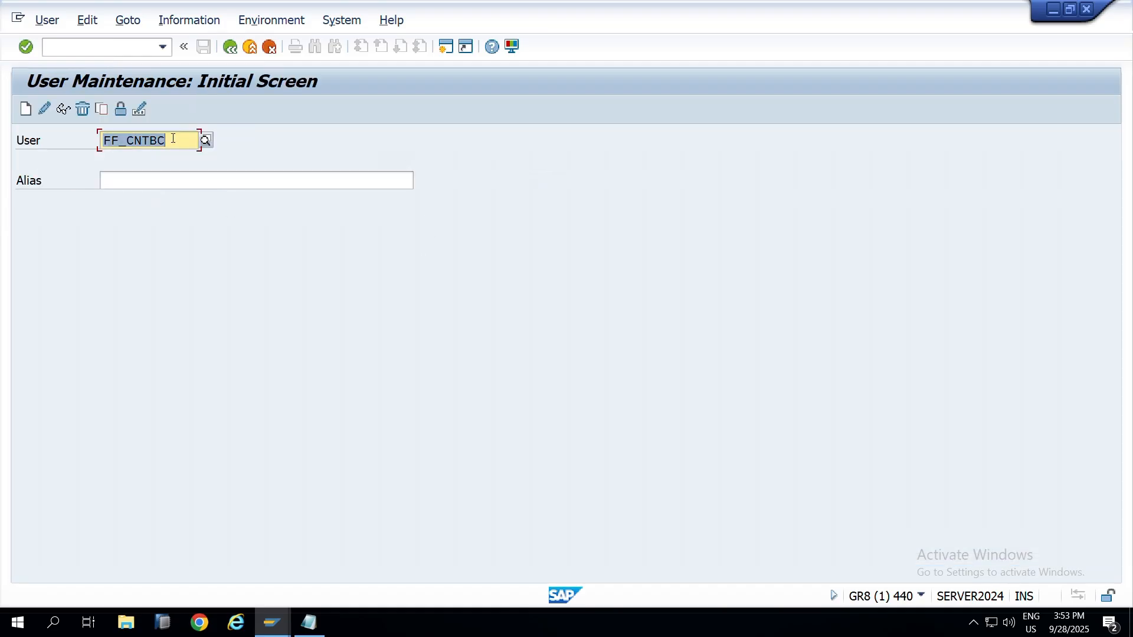
Step: Copy the firefighter user name FFUSER3BC from the FFID EAM notes
{"action": "key", "text": "alt+Tab"}
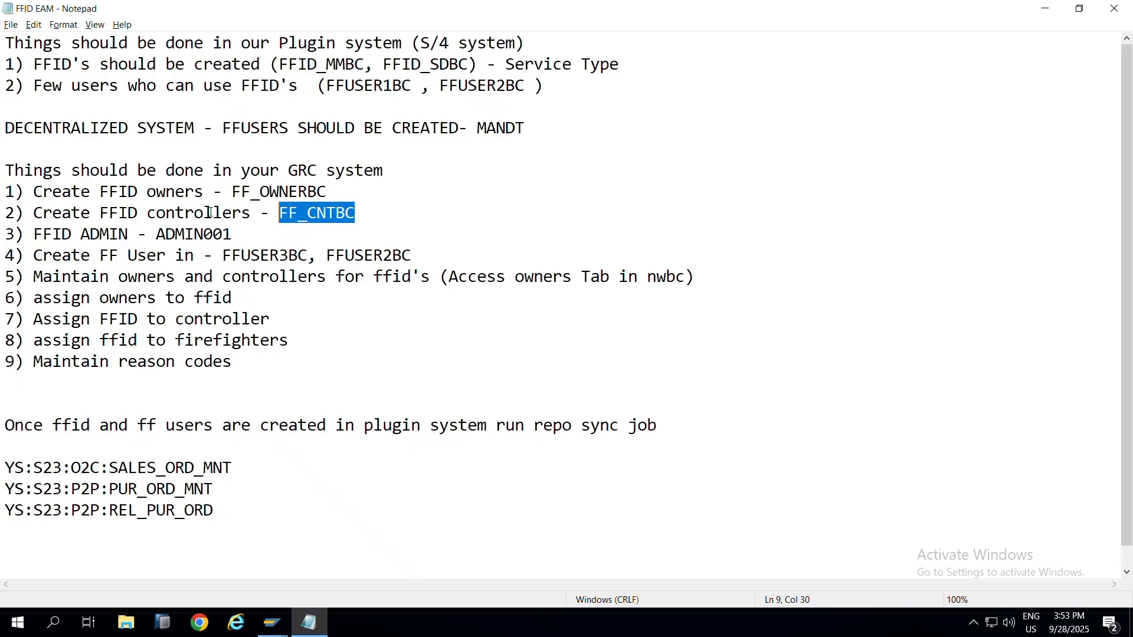
{"action": "left_click_drag", "start_coordinate": [240, 239], "coordinate": [129, 236]}
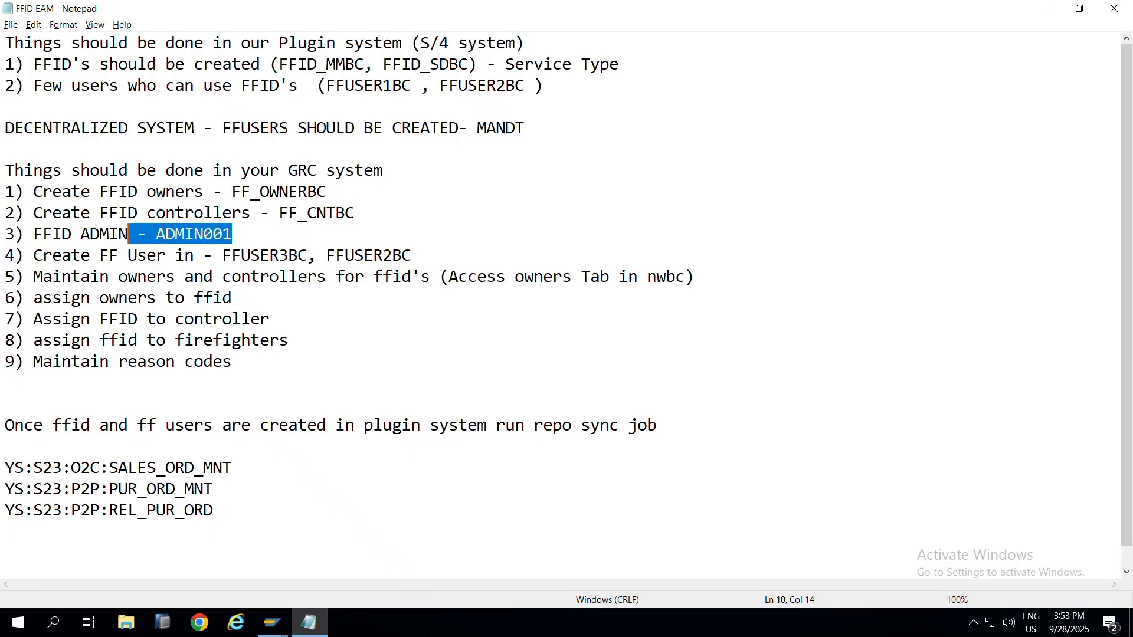
{"action": "left_click_drag", "start_coordinate": [224, 258], "coordinate": [308, 258]}
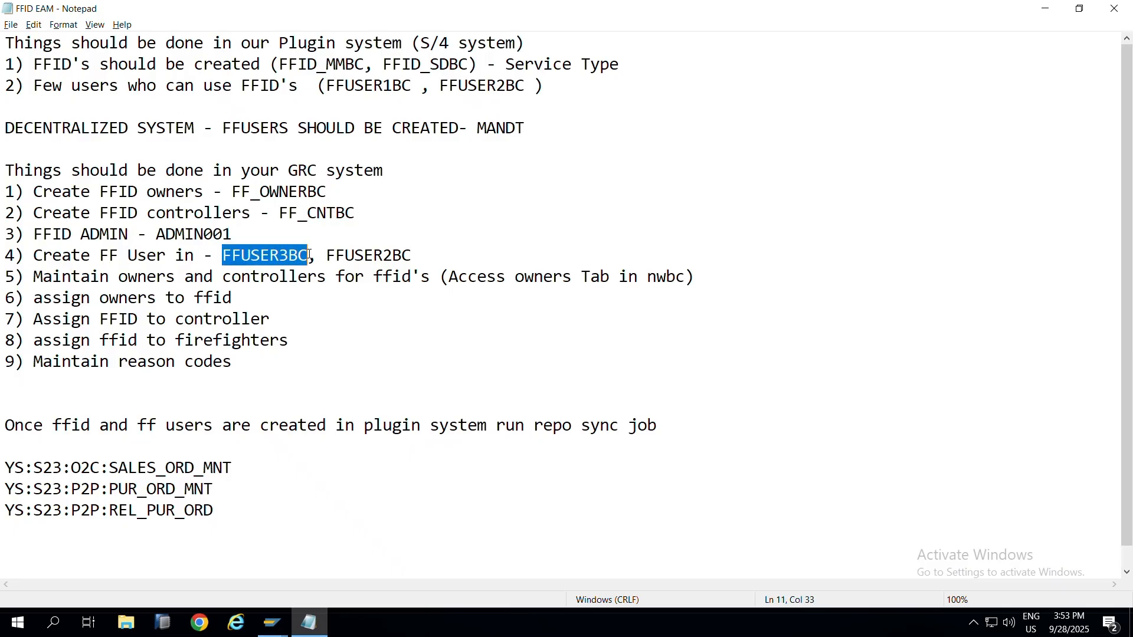
{"action": "key", "text": "ctrl+c"}
Step: Display FFUSER3BC and check its logon data user type and assigned roles
{"action": "key", "text": "alt+Tab"}
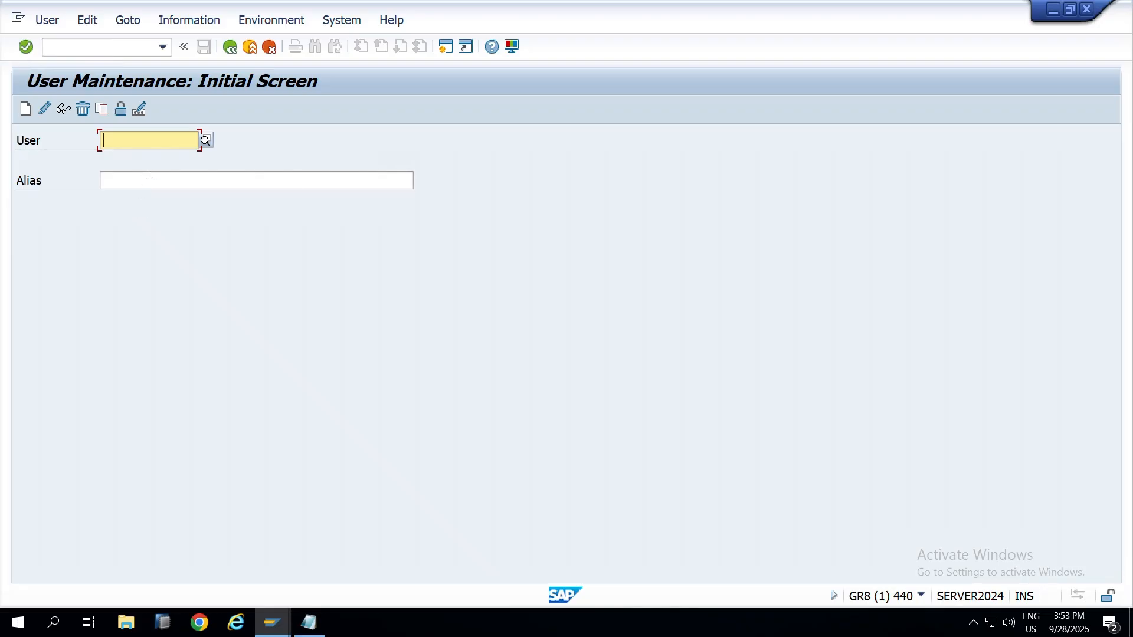
{"action": "key", "text": "ctrl+v"}
{"action": "left_click", "coordinate": [63, 111]}
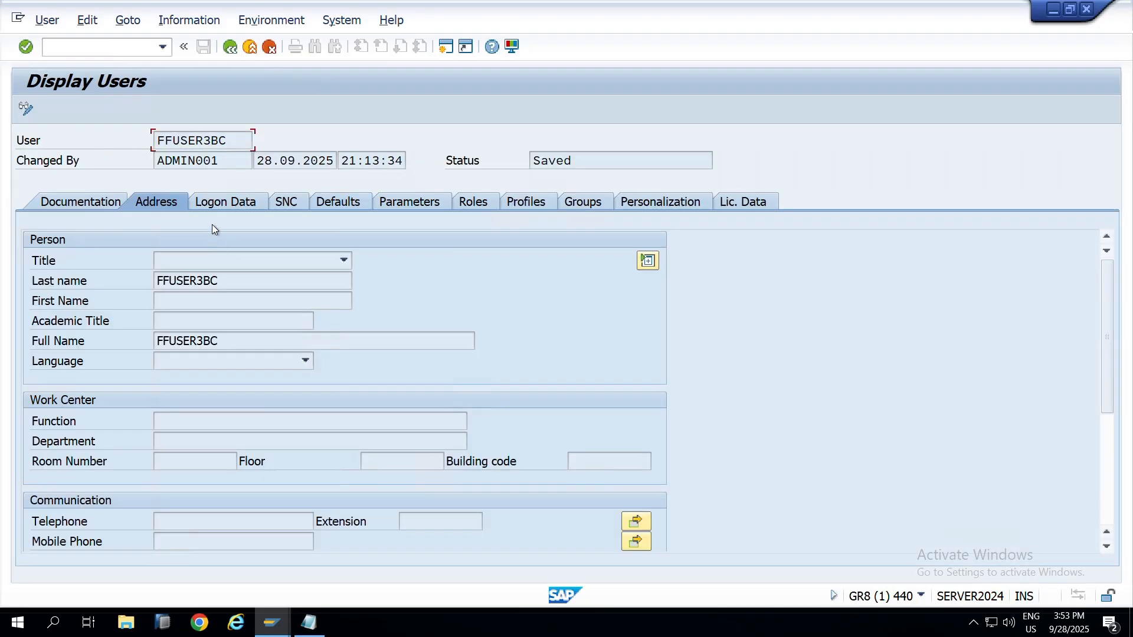
{"action": "left_click", "coordinate": [223, 210]}
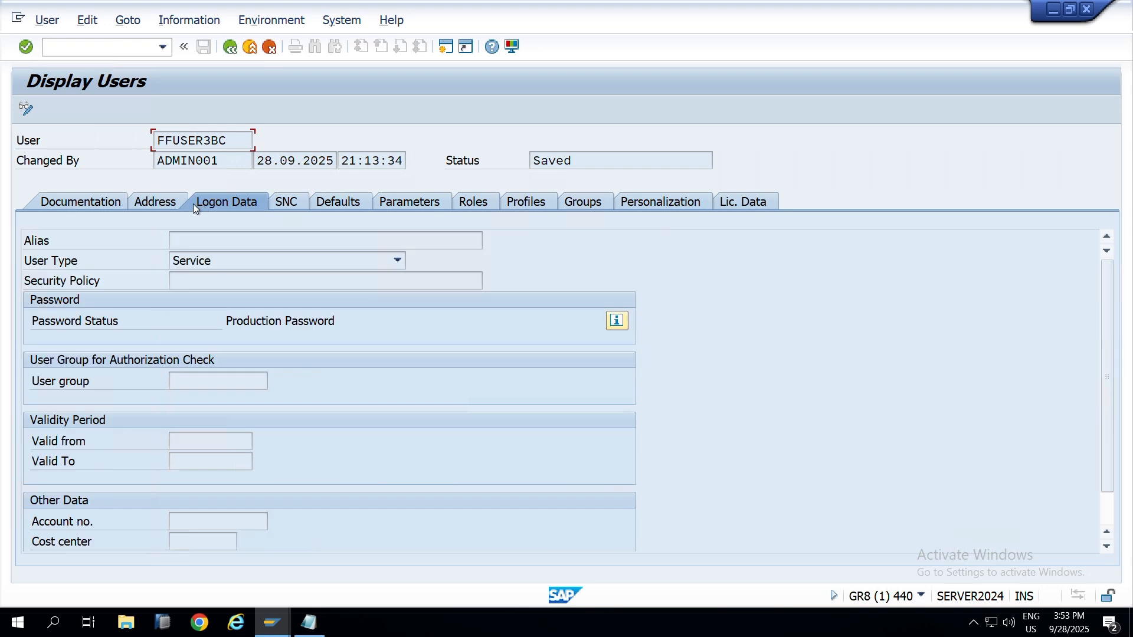
{"action": "left_click", "coordinate": [473, 201]}
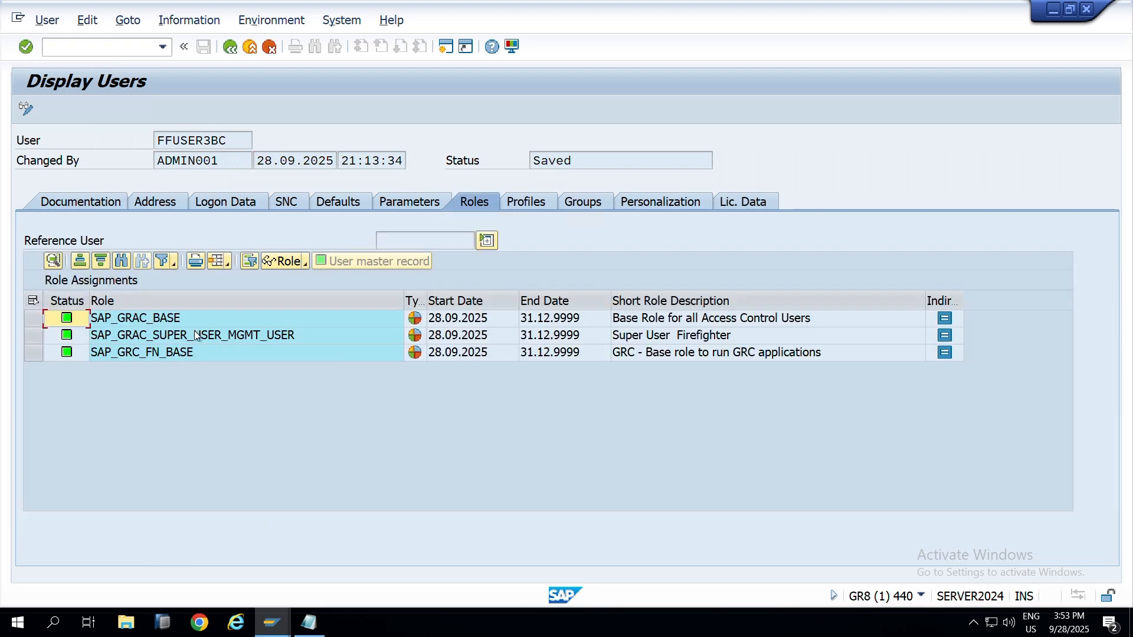
Step: Inspect SAP_GRAC_SUPER_USER_MGMT_USER's menu with technical names, noting GRAC_EAM and GRAC_SPM, then close it
{"action": "double_click", "coordinate": [196, 335]}
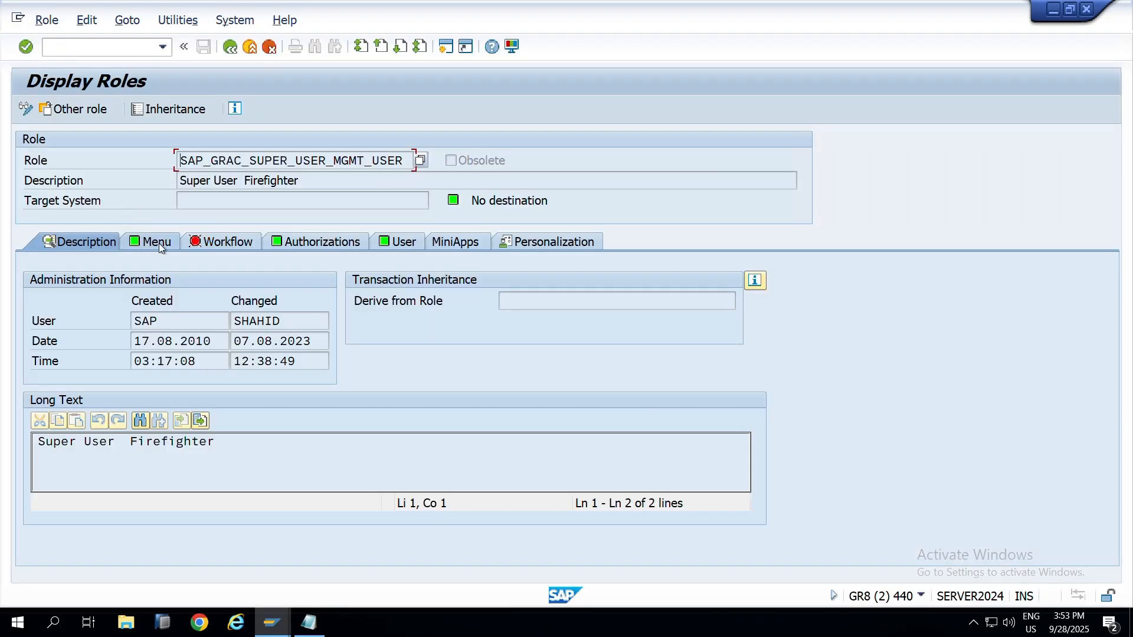
{"action": "left_click", "coordinate": [158, 243]}
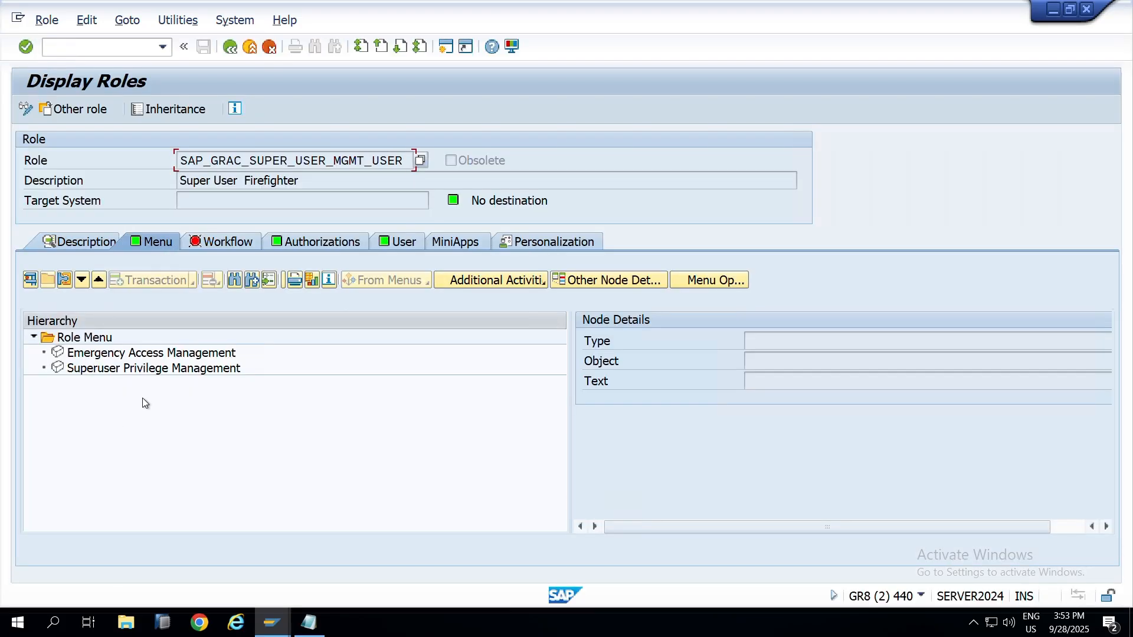
{"action": "left_click", "coordinate": [283, 286]}
{"action": "left_click", "coordinate": [92, 357]}
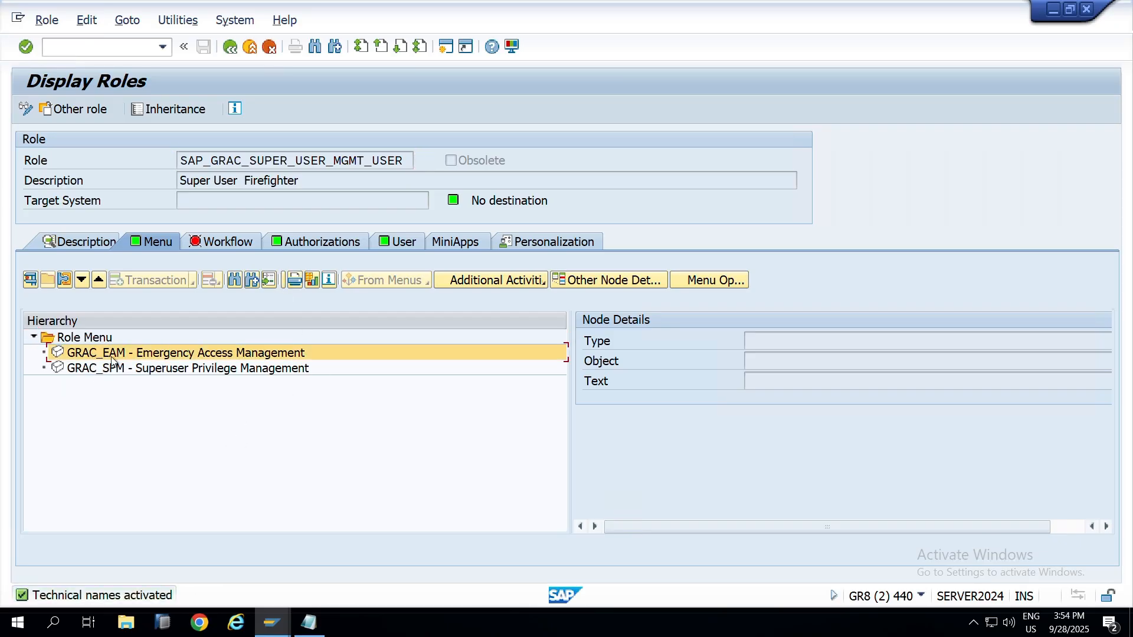
{"action": "left_click", "coordinate": [98, 372]}
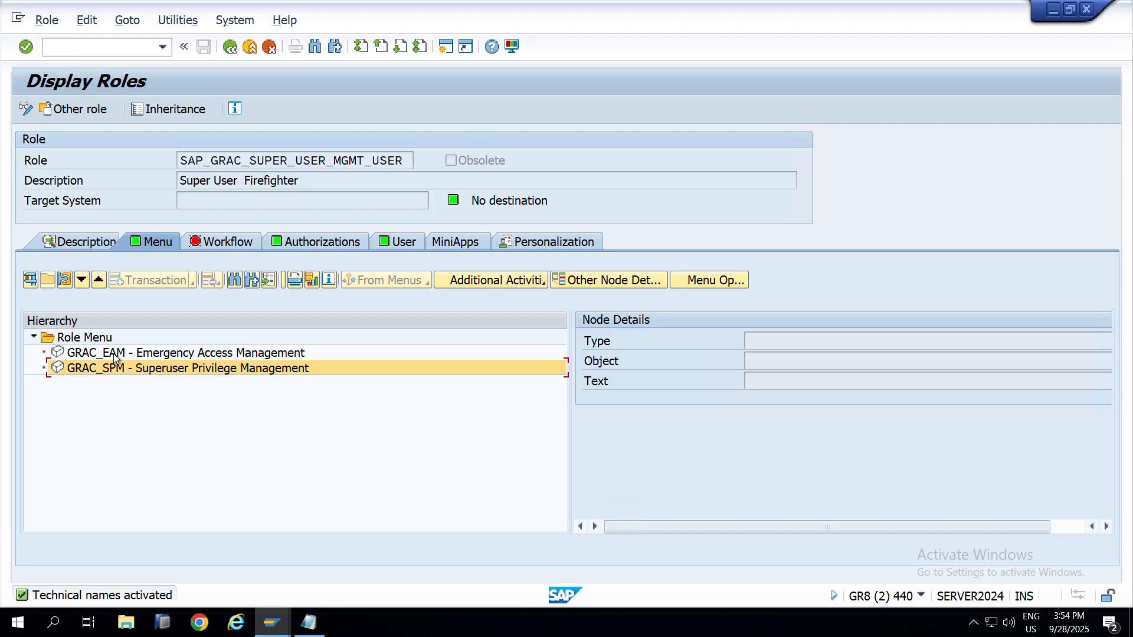
{"action": "left_click", "coordinate": [289, 243]}
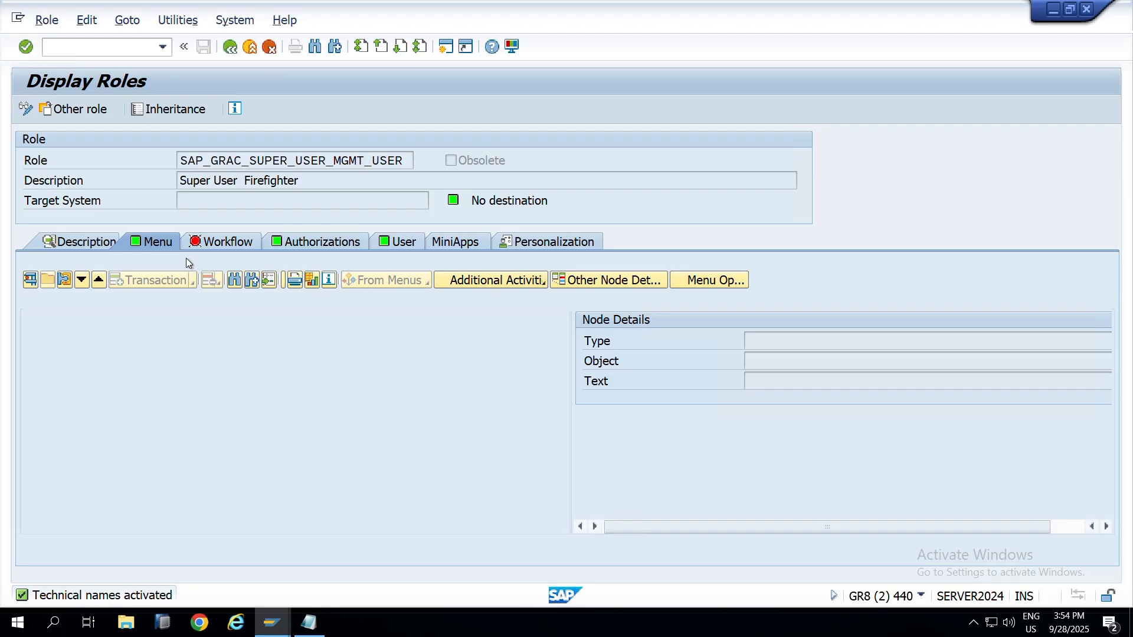
{"action": "key", "text": "alt+Tab"}
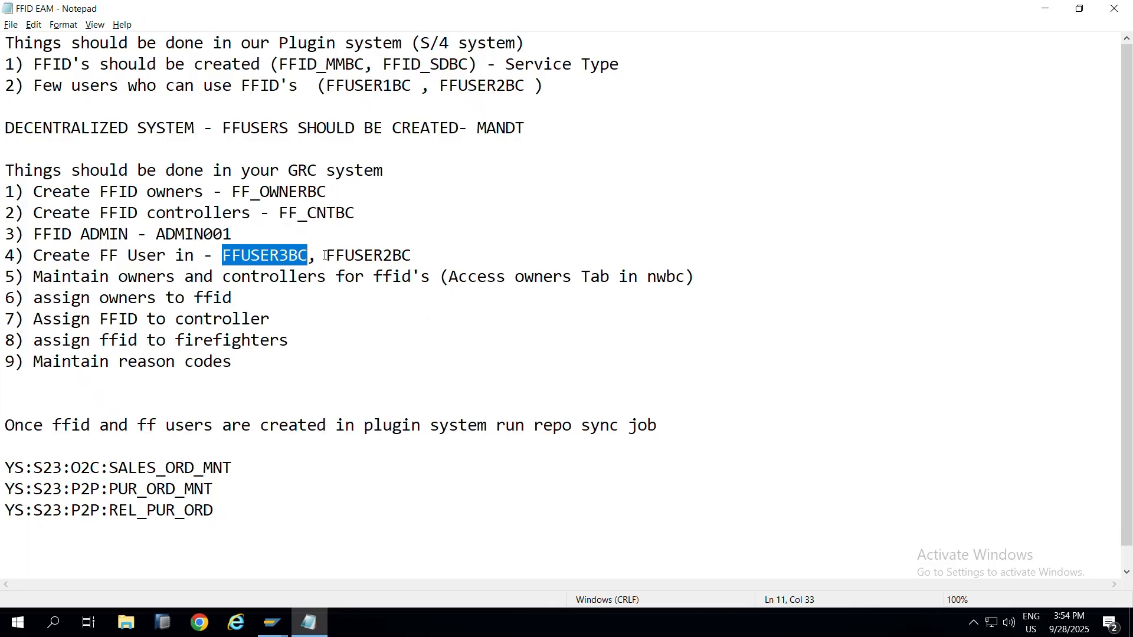
Step: Copy FFUSER2BC from the notes and display its assigned roles in SU01
{"action": "left_click_drag", "start_coordinate": [327, 255], "coordinate": [411, 252]}
{"action": "key", "text": "ctrl+c"}
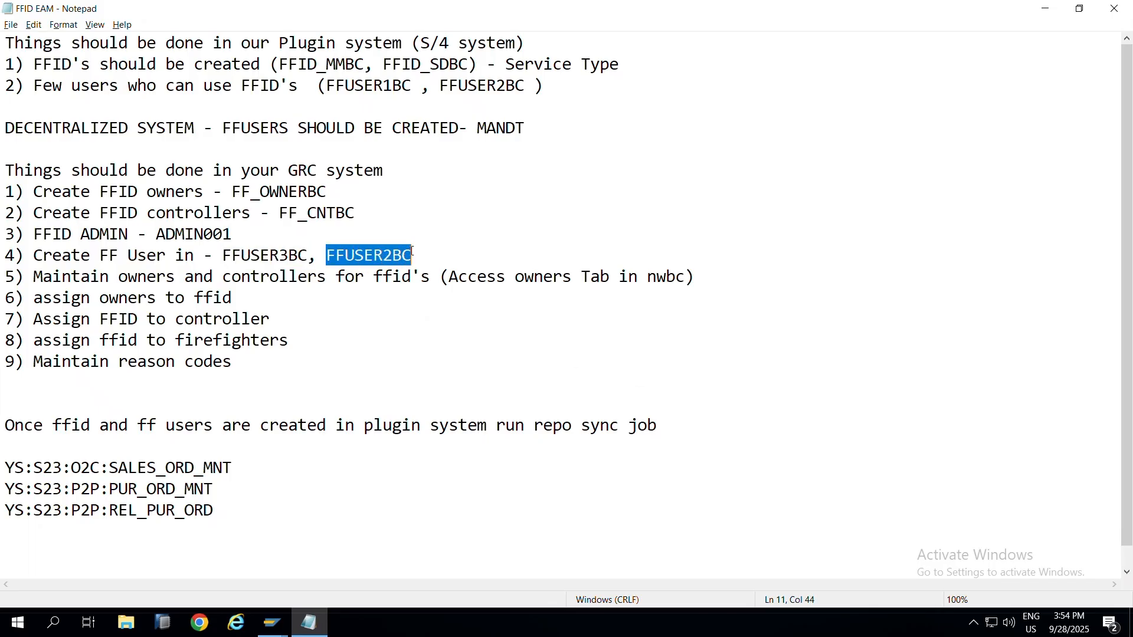
{"action": "key", "text": "alt+Tab"}
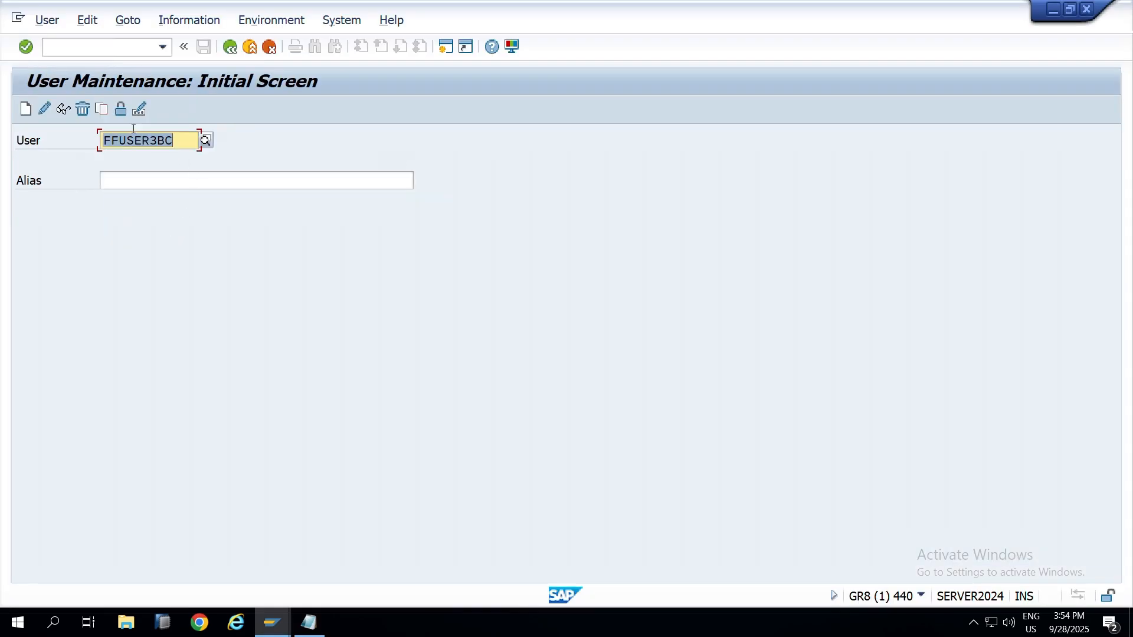
{"action": "key", "text": "ctrl+v"}
{"action": "left_click", "coordinate": [65, 111]}
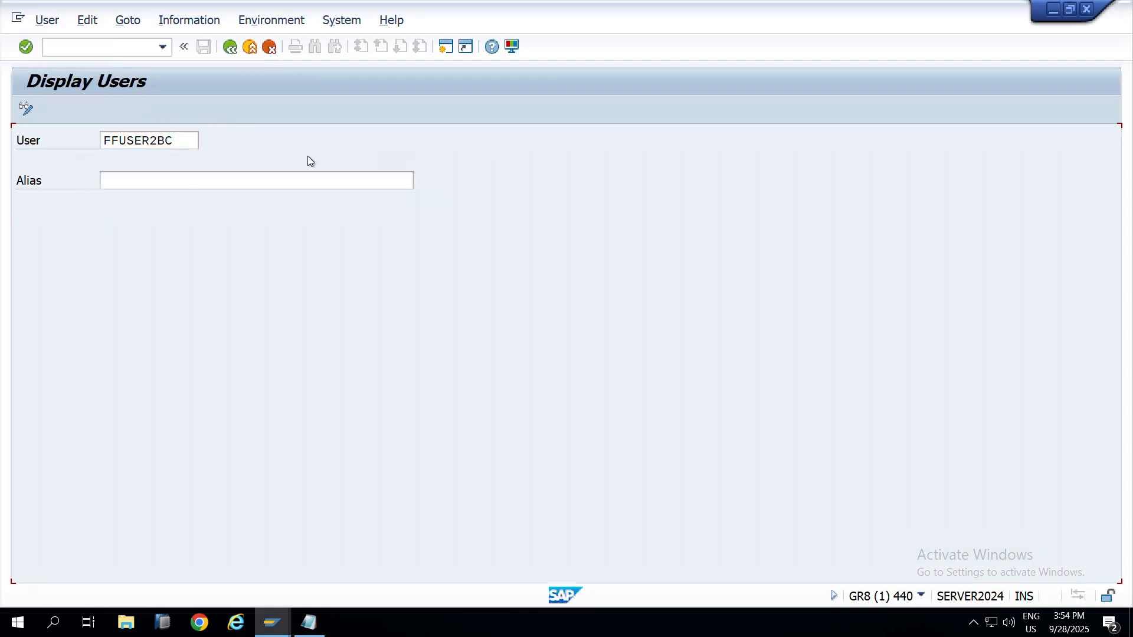
{"action": "left_click", "coordinate": [474, 203]}
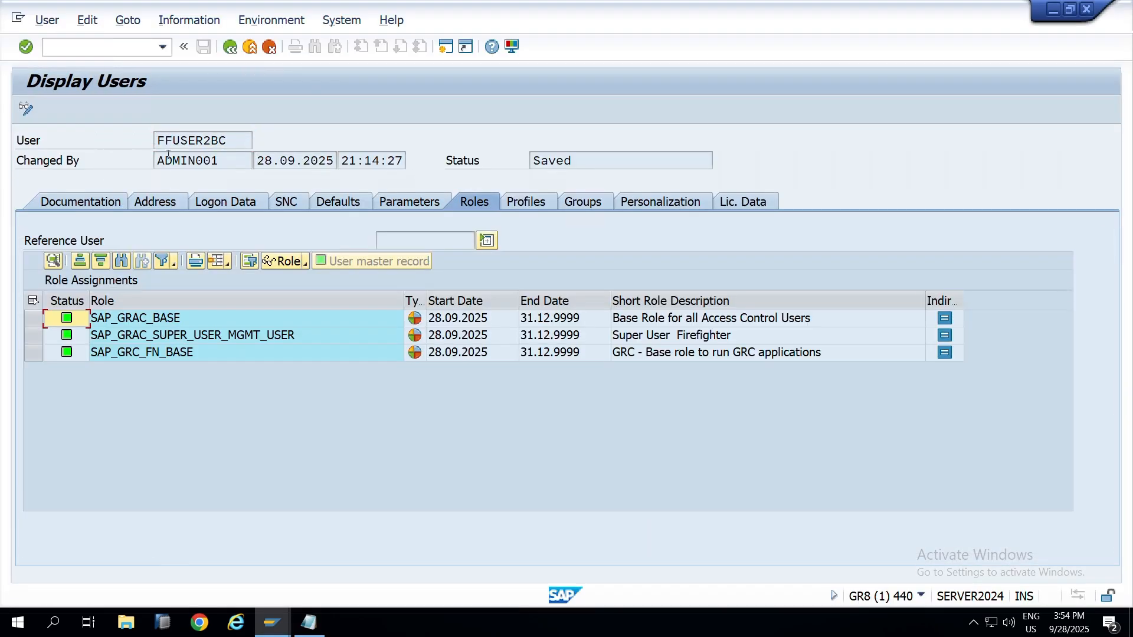
{"action": "double_click", "coordinate": [230, 147]}
Step: Review the plug-in heading and GRC steps 1–7 in the notes, then return to User Maintenance
{"action": "key", "text": "alt+Tab"}
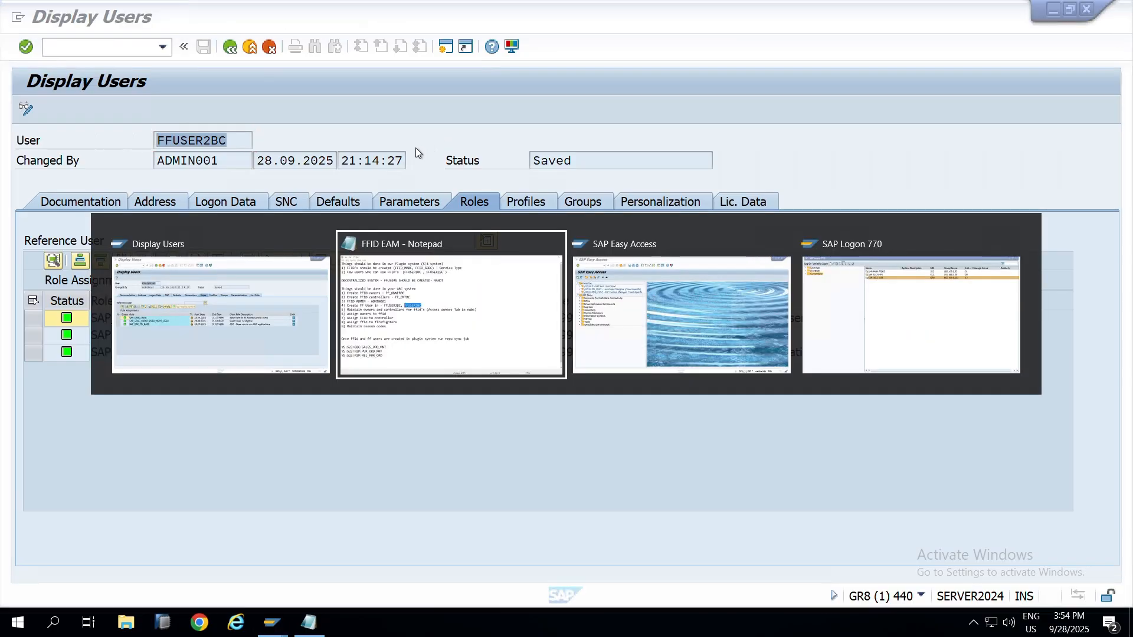
{"action": "left_click_drag", "start_coordinate": [90, 64], "coordinate": [392, 49]}
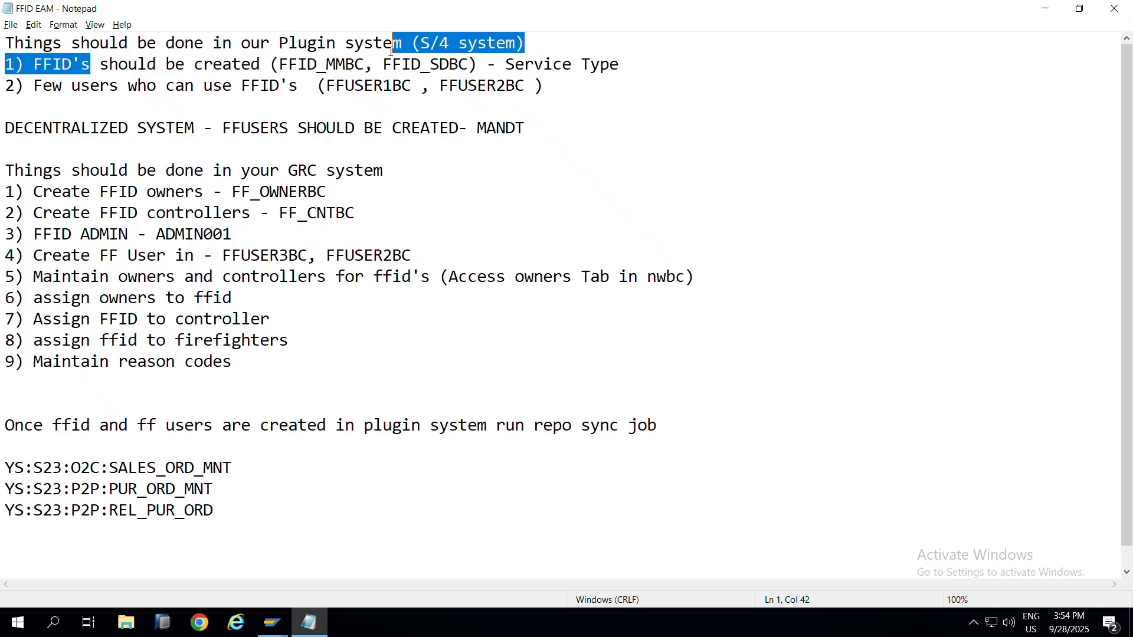
{"action": "left_click_drag", "start_coordinate": [5, 193], "coordinate": [448, 323]}
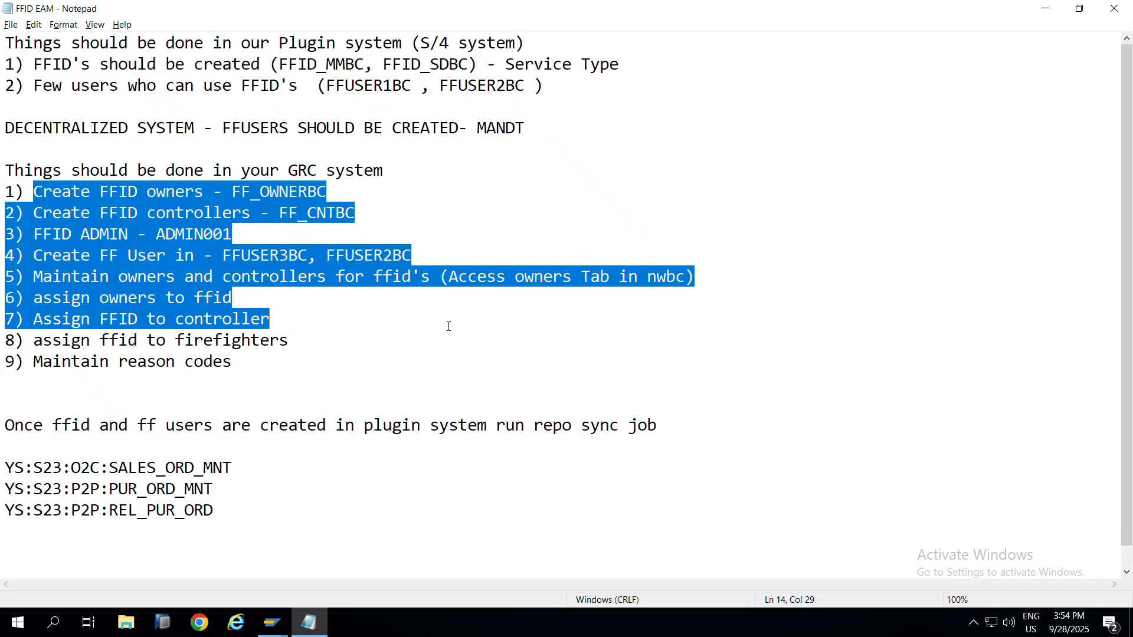
{"action": "left_click", "coordinate": [263, 276]}
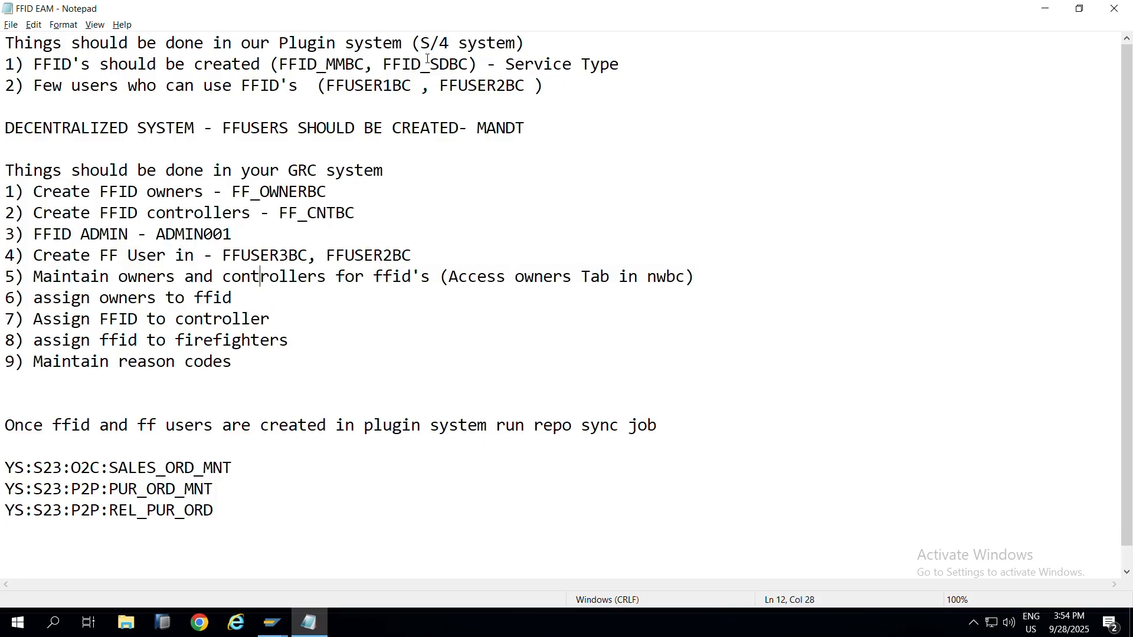
{"action": "key", "text": "alt+Tab"}
{"action": "key", "text": "F3"}
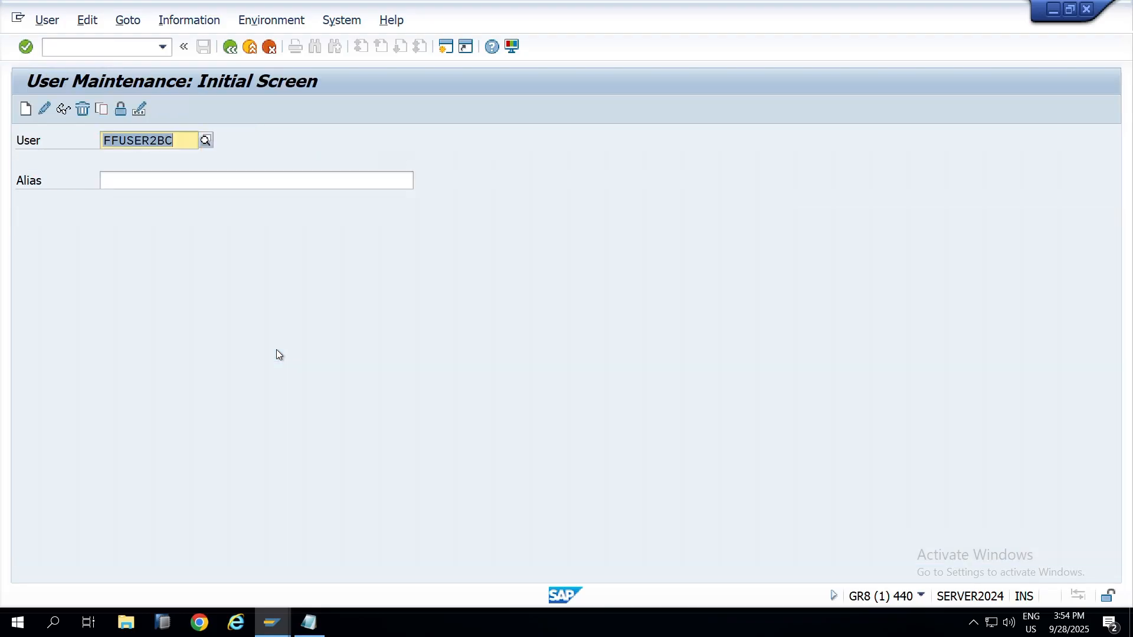
Step: Review GRC steps 5 to 9 in the FFID EAM notes, then launch the browser from the taskbar
{"action": "key", "text": "alt+Tab"}
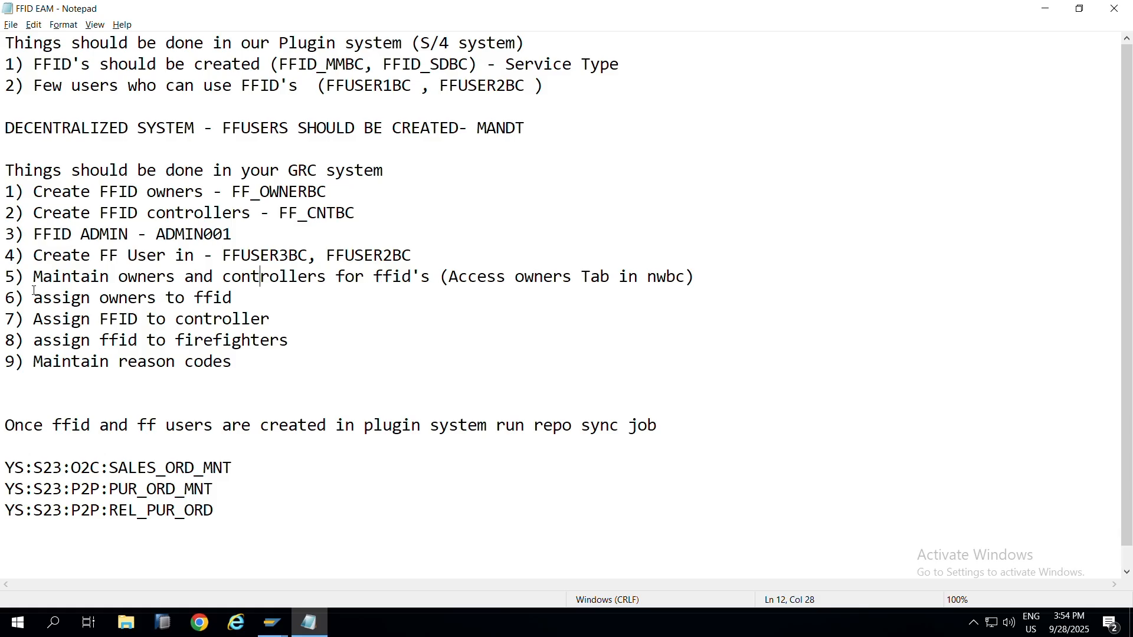
{"action": "left_click_drag", "start_coordinate": [5, 275], "coordinate": [239, 366]}
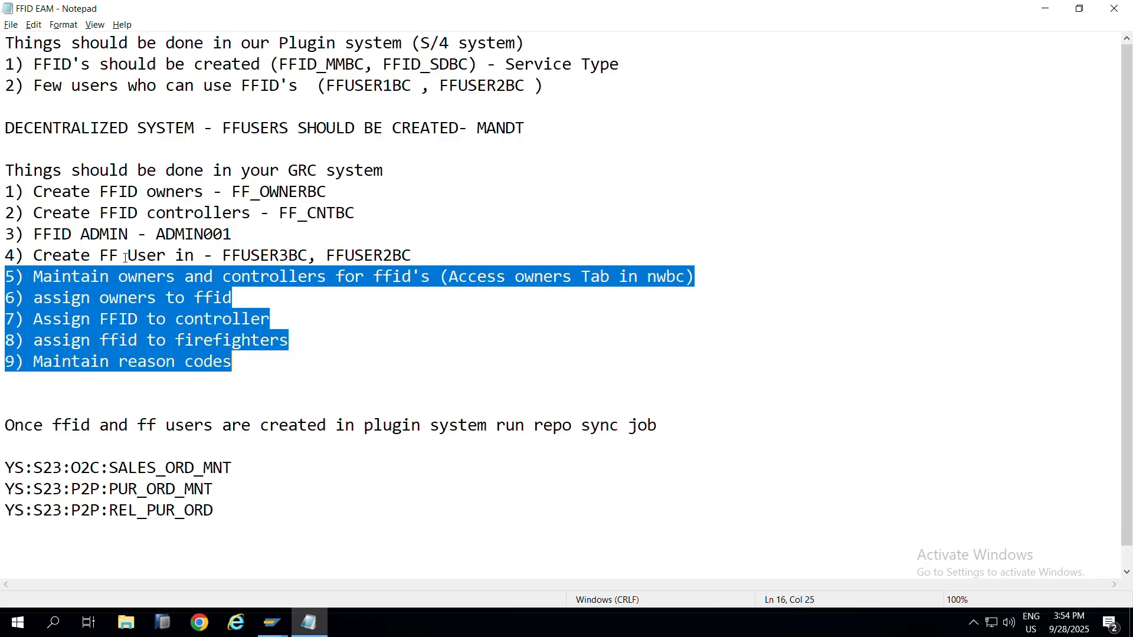
{"action": "left_click_drag", "start_coordinate": [126, 258], "coordinate": [146, 289]}
{"action": "left_click", "coordinate": [146, 295]}
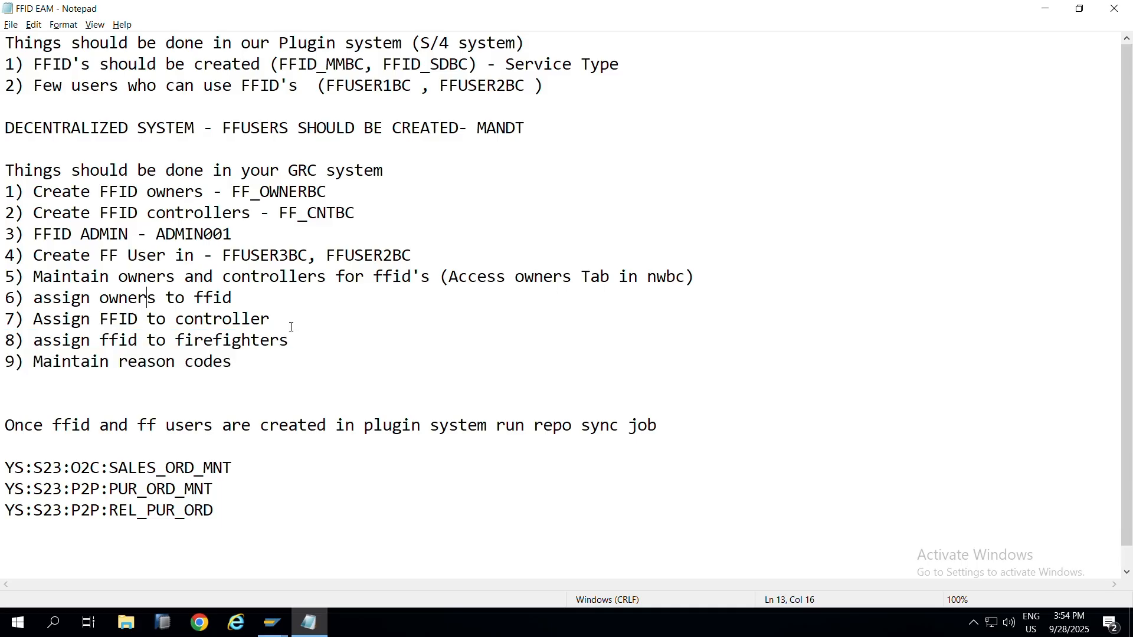
{"action": "key", "text": "alt+Tab"}
{"action": "left_click", "coordinate": [236, 623]}
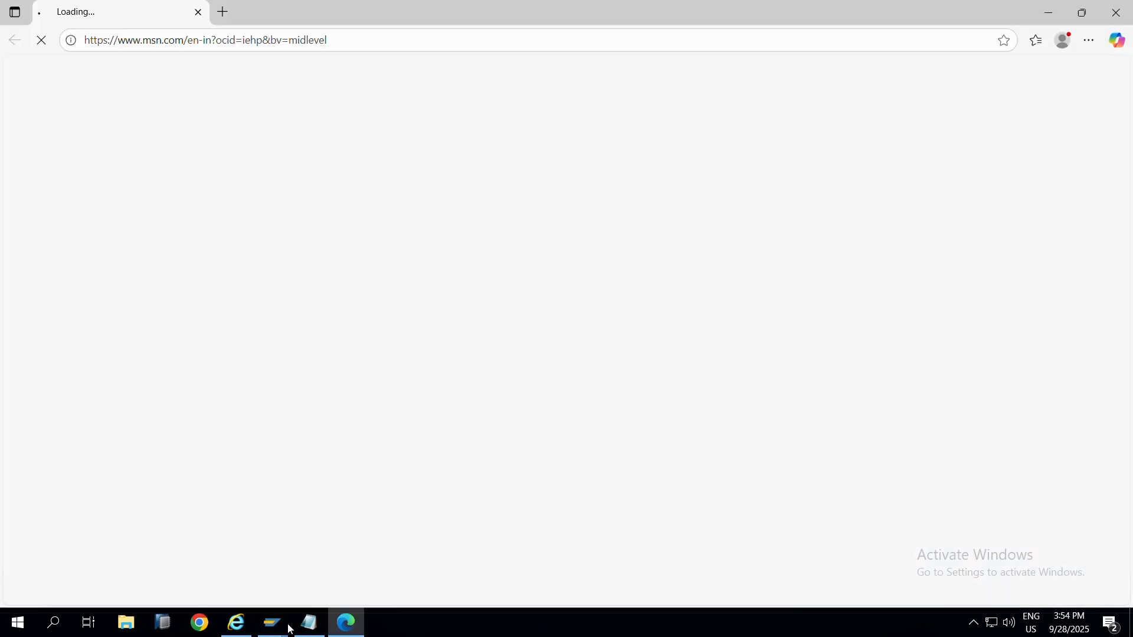
Step: Launch SAP NetWeaver Business Client from SAP Easy Access with the nwbc transaction
{"action": "mouse_move", "coordinate": [273, 624]}
{"action": "mouse_move", "coordinate": [281, 564]}
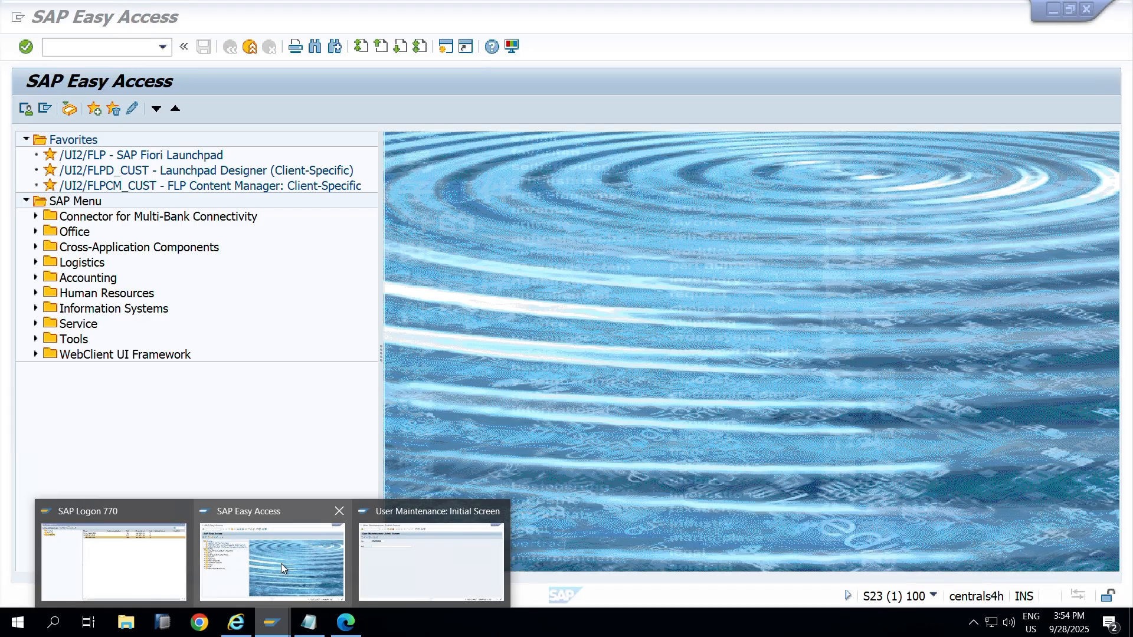
{"action": "key", "text": "F3"}
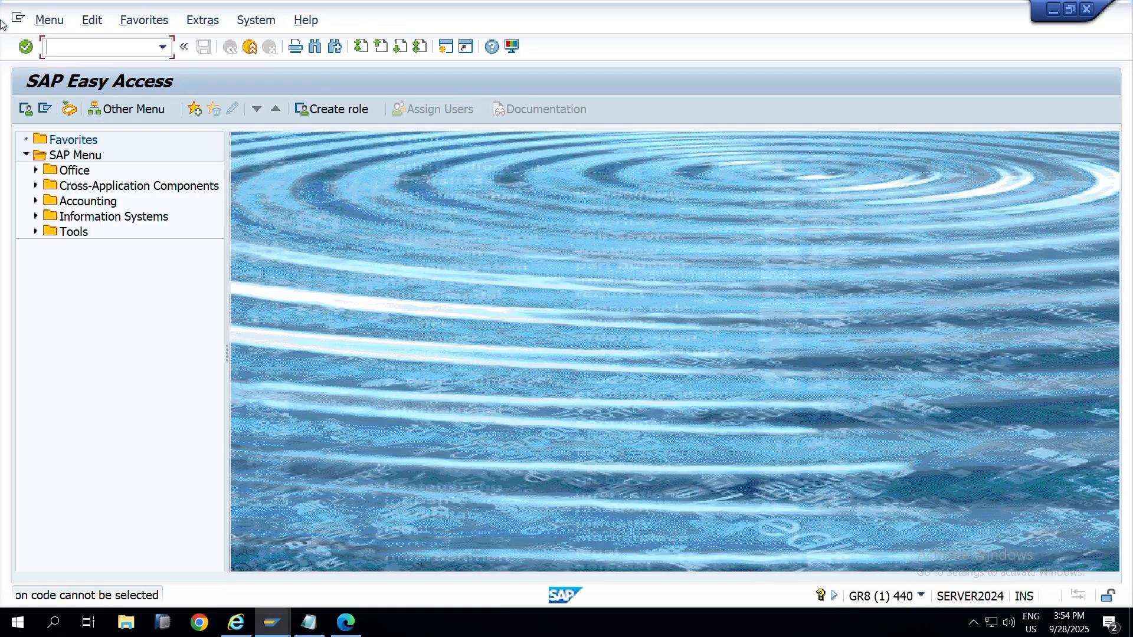
{"action": "type", "text": "n"}
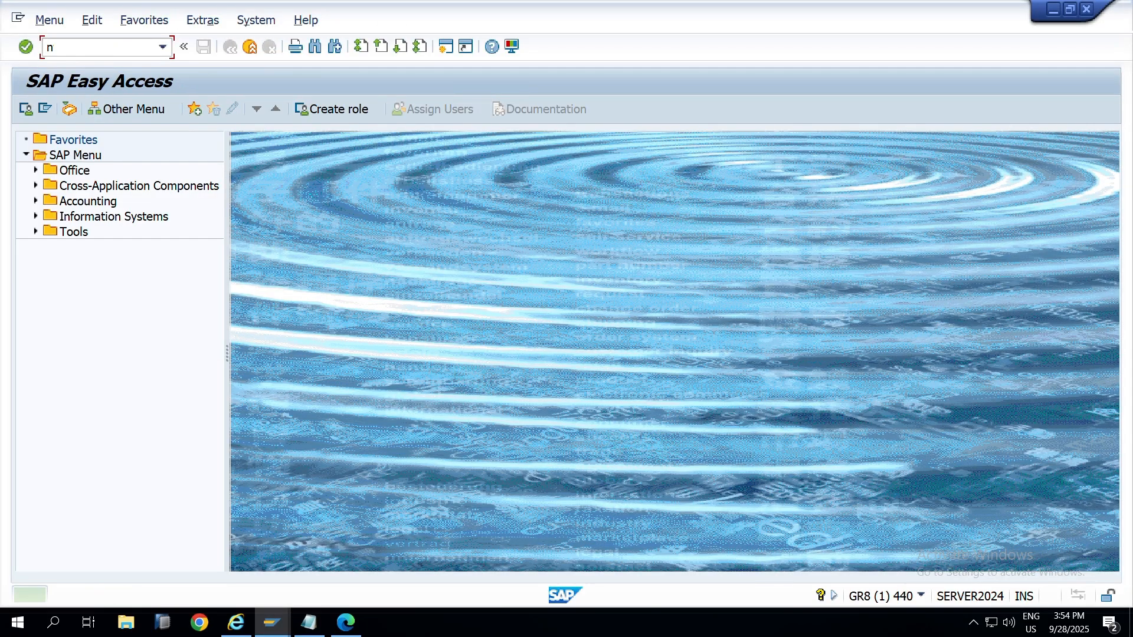
{"action": "type", "text": "wbc"}
{"action": "key", "text": "Return"}
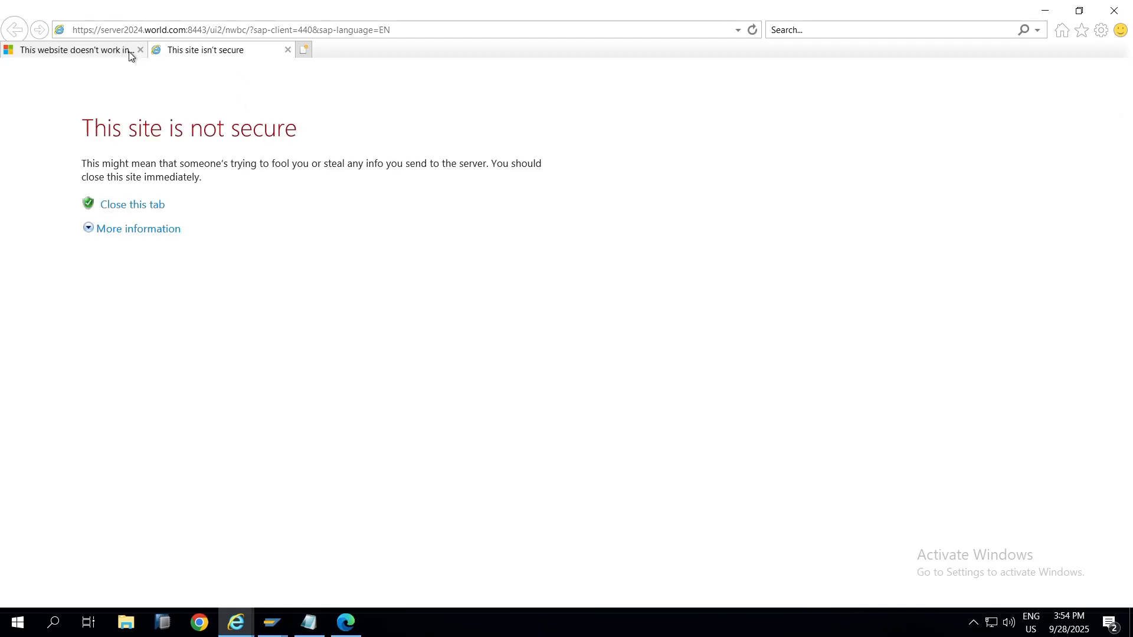
Step: Get past the browser and certificate warnings, log on with the saved admin user, and open Setup
{"action": "left_click", "coordinate": [140, 49]}
{"action": "left_click", "coordinate": [155, 229]}
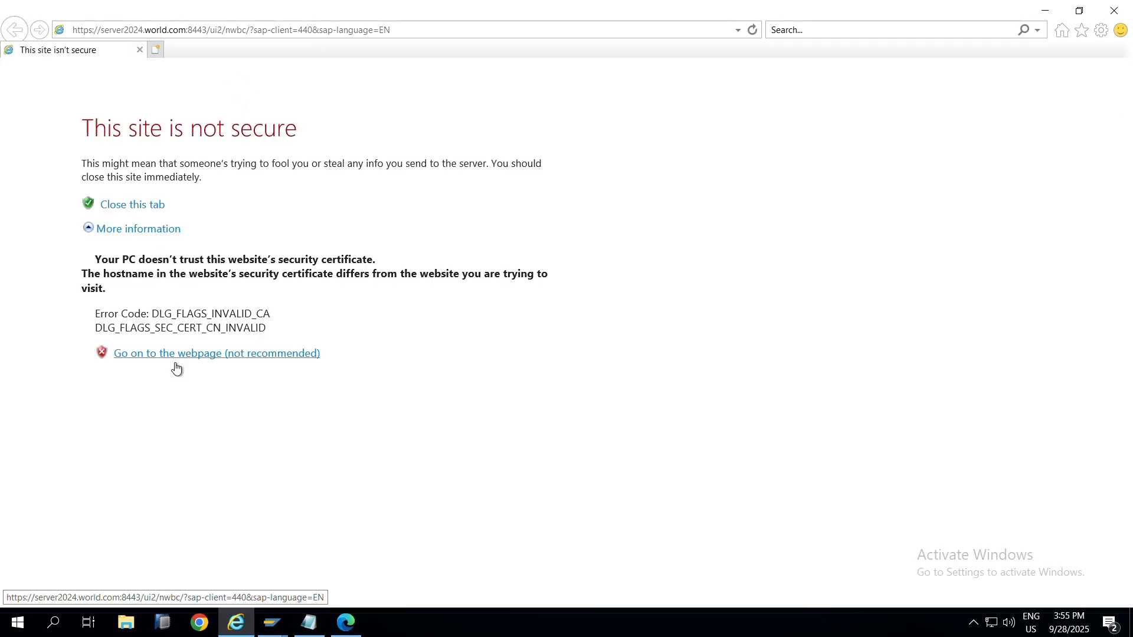
{"action": "left_click", "coordinate": [176, 364]}
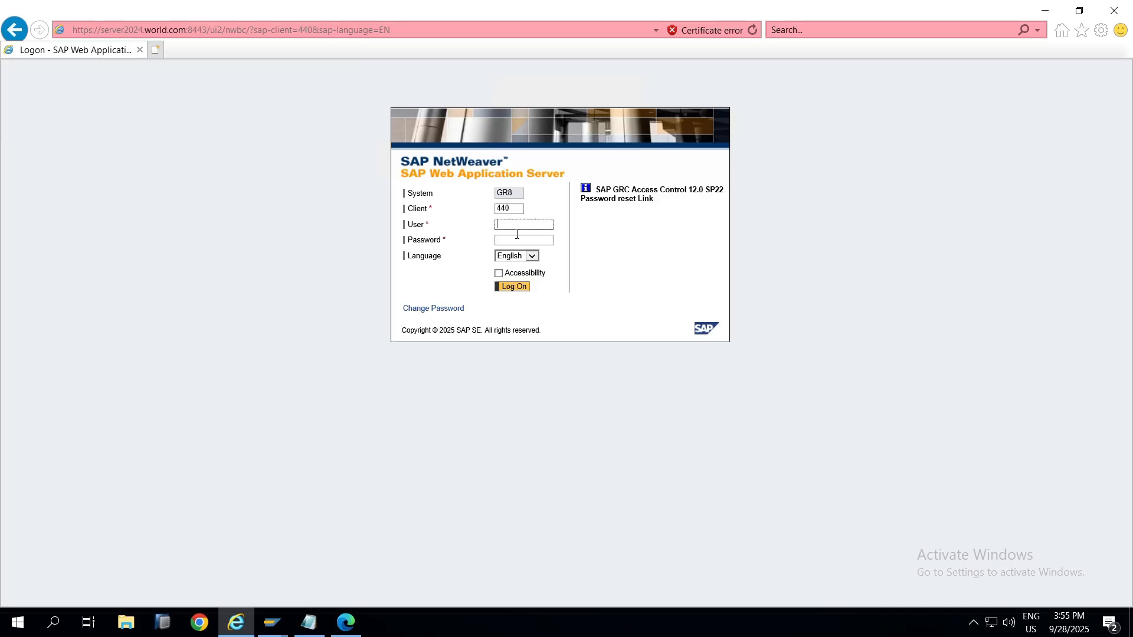
{"action": "left_click", "coordinate": [513, 223]}
{"action": "left_click", "coordinate": [515, 238]}
{"action": "left_click", "coordinate": [519, 289]}
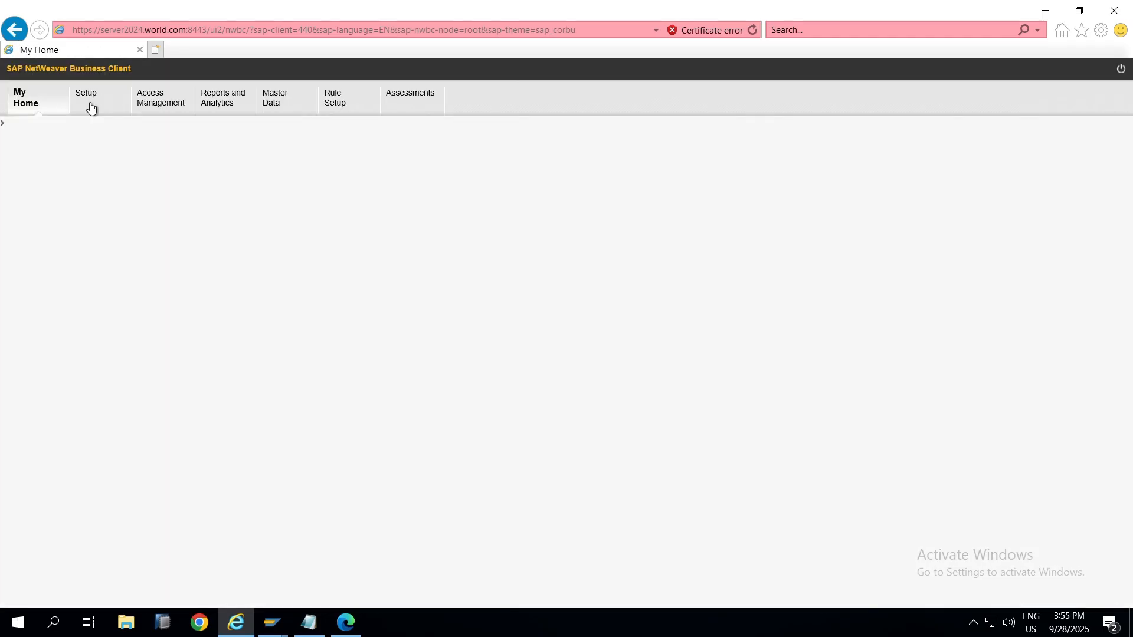
{"action": "left_click", "coordinate": [90, 105]}
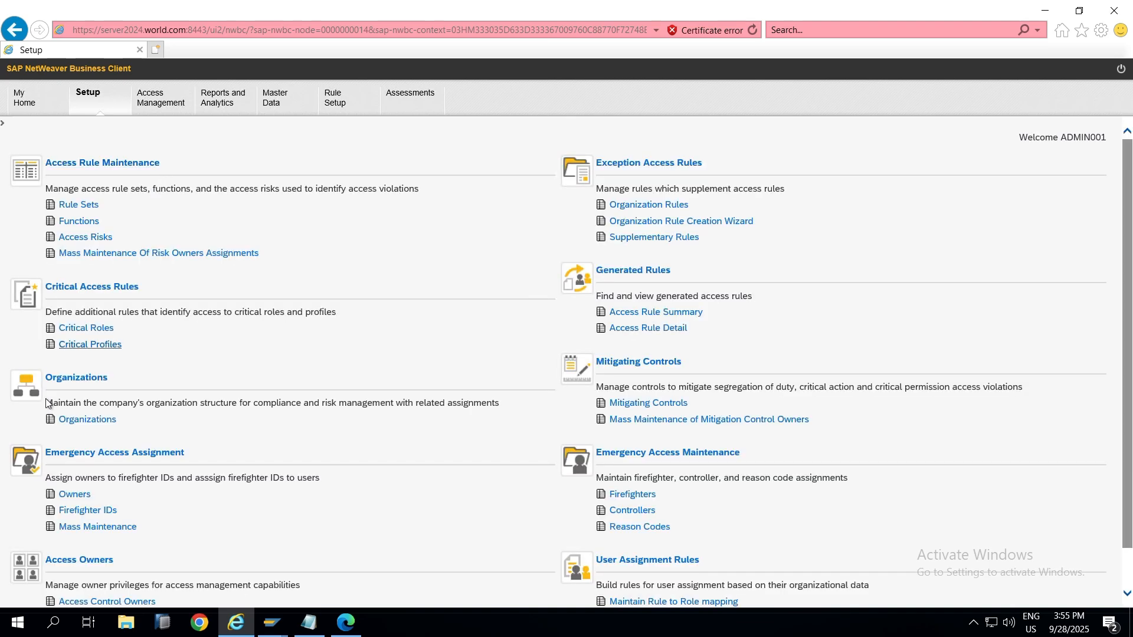
Step: Open Access Control Owners, create a new owner entry, and select FF_OWNERBC in the notes
{"action": "scroll", "coordinate": [121, 486], "scroll_direction": "down", "scroll_amount": 1}
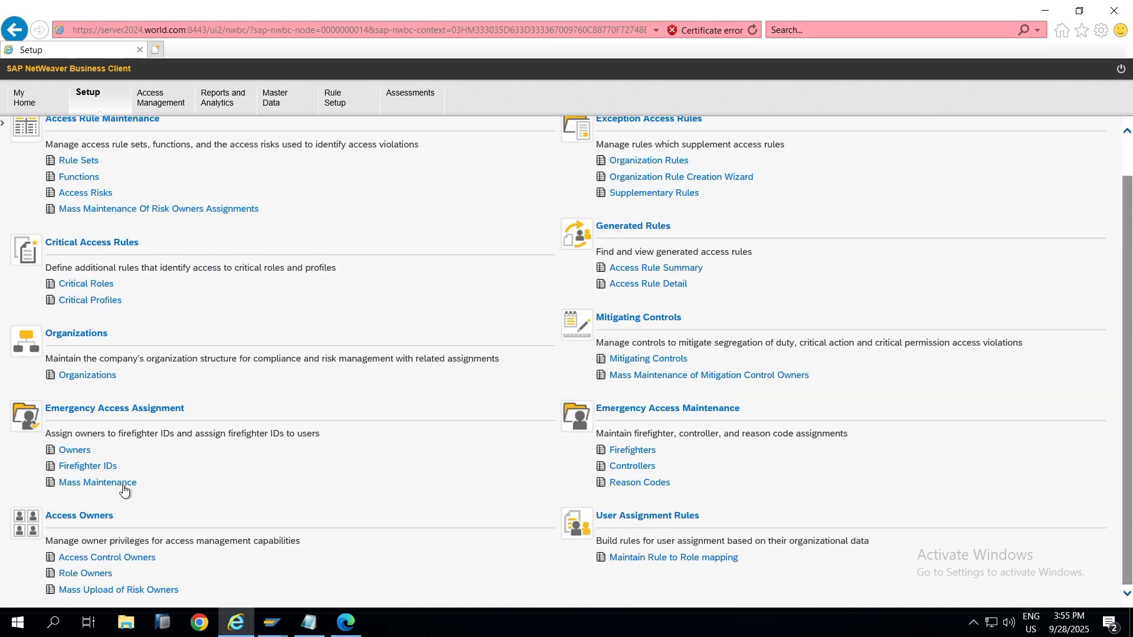
{"action": "left_click", "coordinate": [97, 558]}
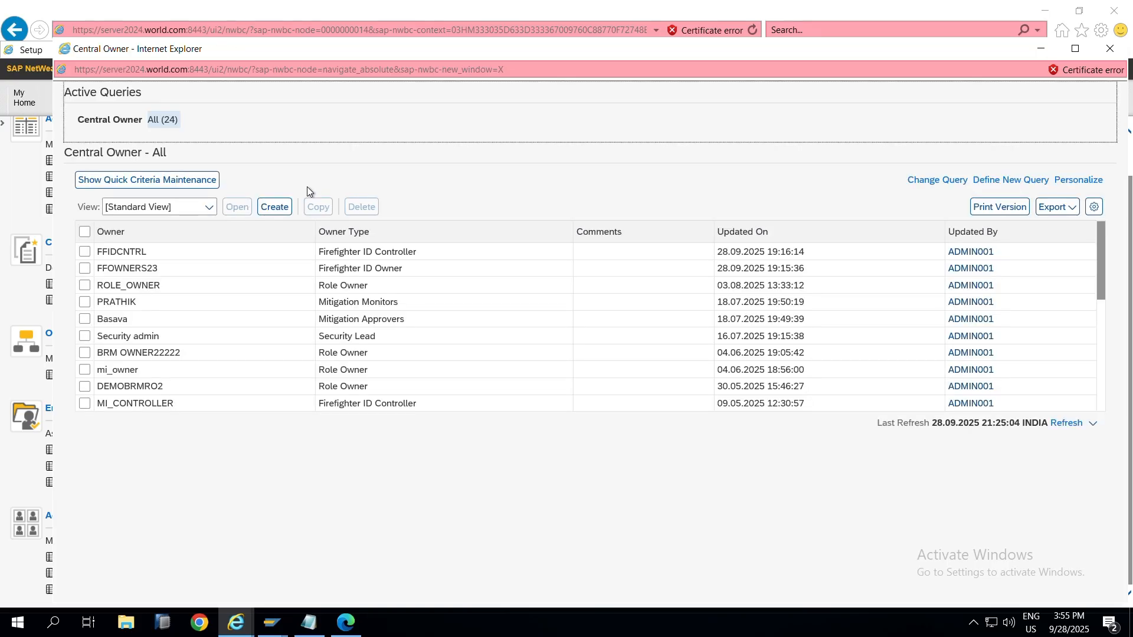
{"action": "left_click", "coordinate": [278, 217]}
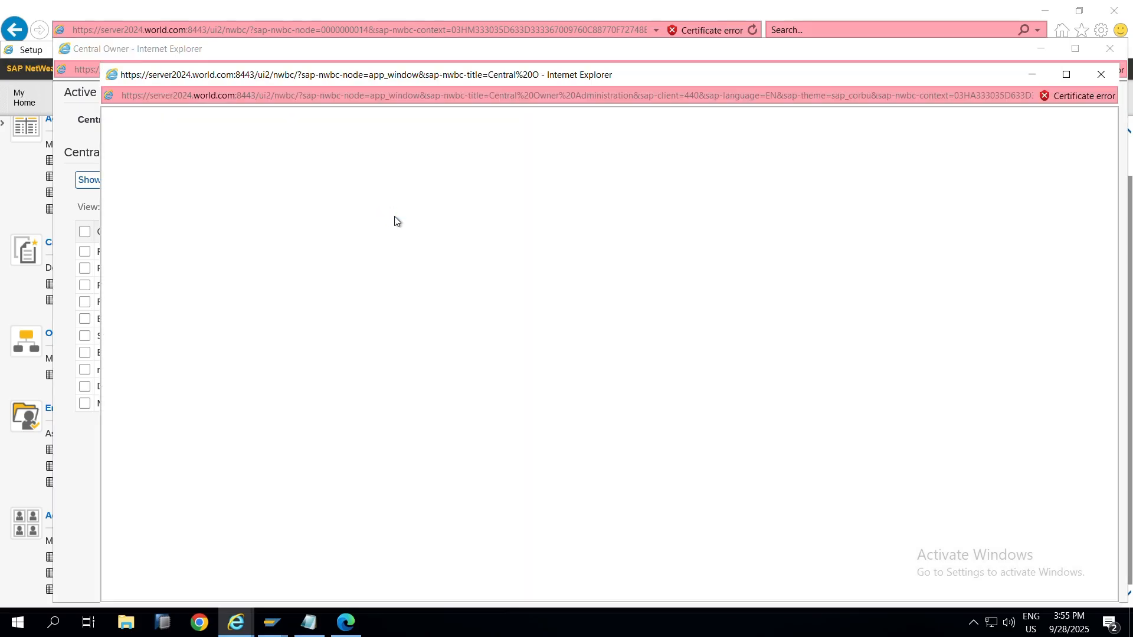
{"action": "key", "text": "alt+Tab"}
{"action": "key", "text": "alt+Tab"}
{"action": "key", "text": "alt+Tab"}
{"action": "key", "text": "alt+Tab"}
{"action": "key", "text": "alt+Tab"}
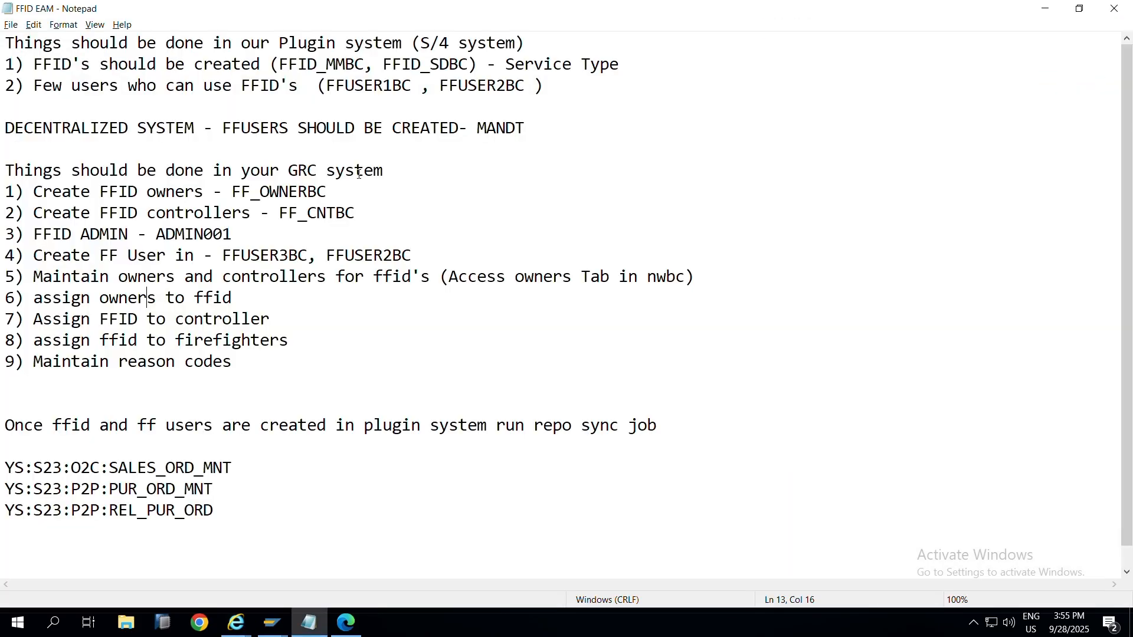
{"action": "mouse_move", "coordinate": [317, 193]}
{"action": "left_mouse_down"}
{"action": "mouse_move", "coordinate": [234, 197]}
{"action": "mouse_move", "coordinate": [327, 194]}
{"action": "left_mouse_up"}
{"action": "key", "text": "ctrl+c"}
{"action": "key", "text": "alt+Tab"}
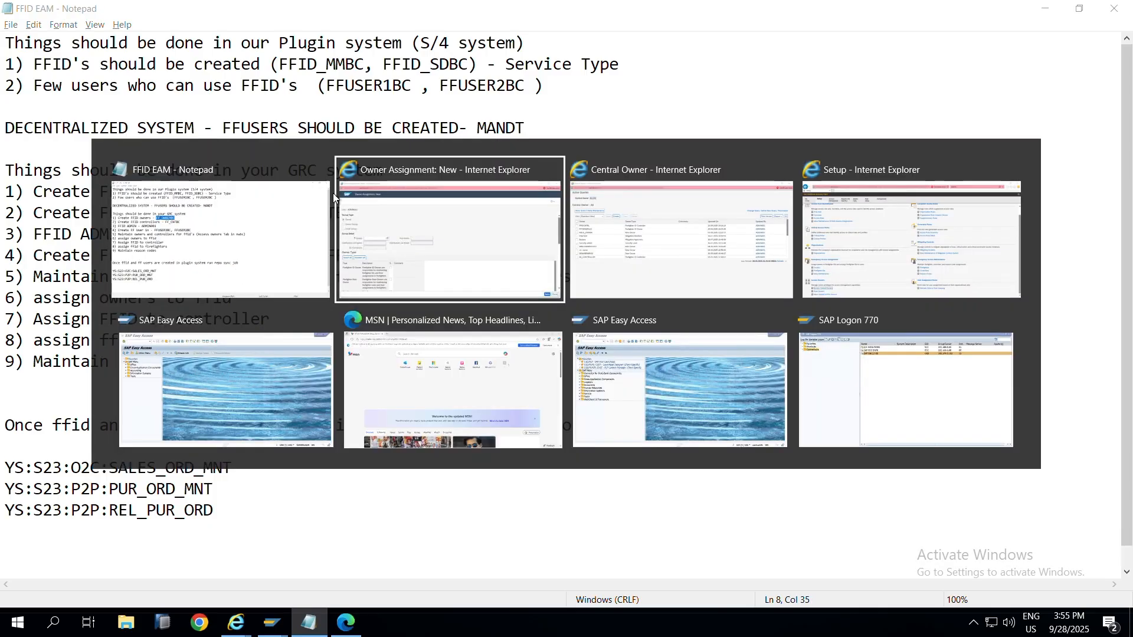
Step: Pick FF_OWNERBC as the owner through the Owner field's user search
{"action": "left_click", "coordinate": [296, 326]}
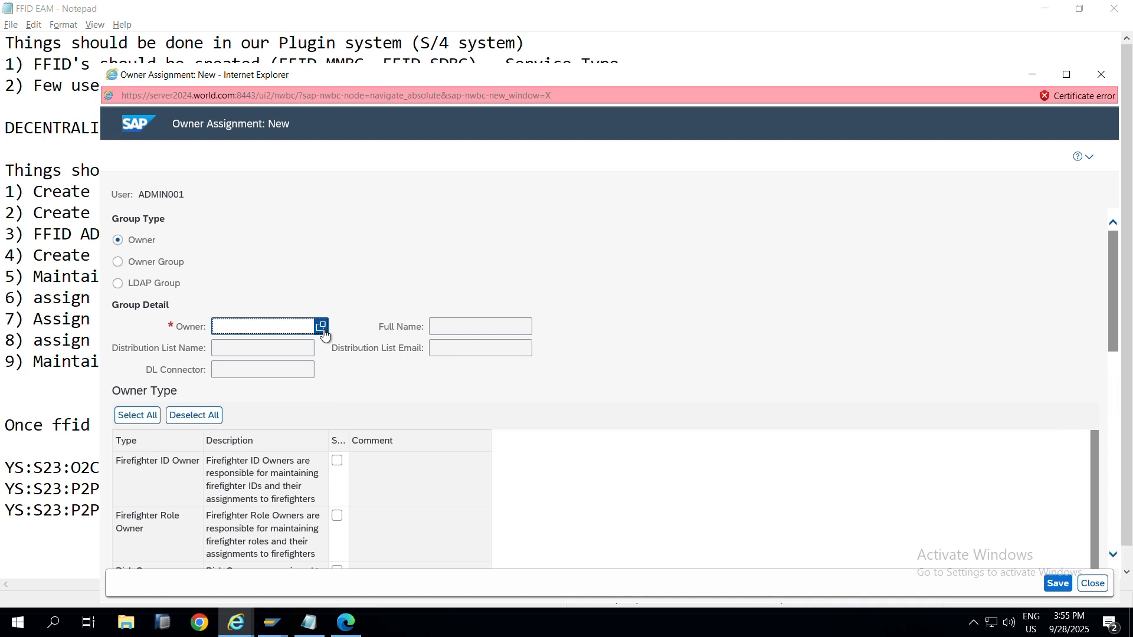
{"action": "left_click", "coordinate": [321, 327]}
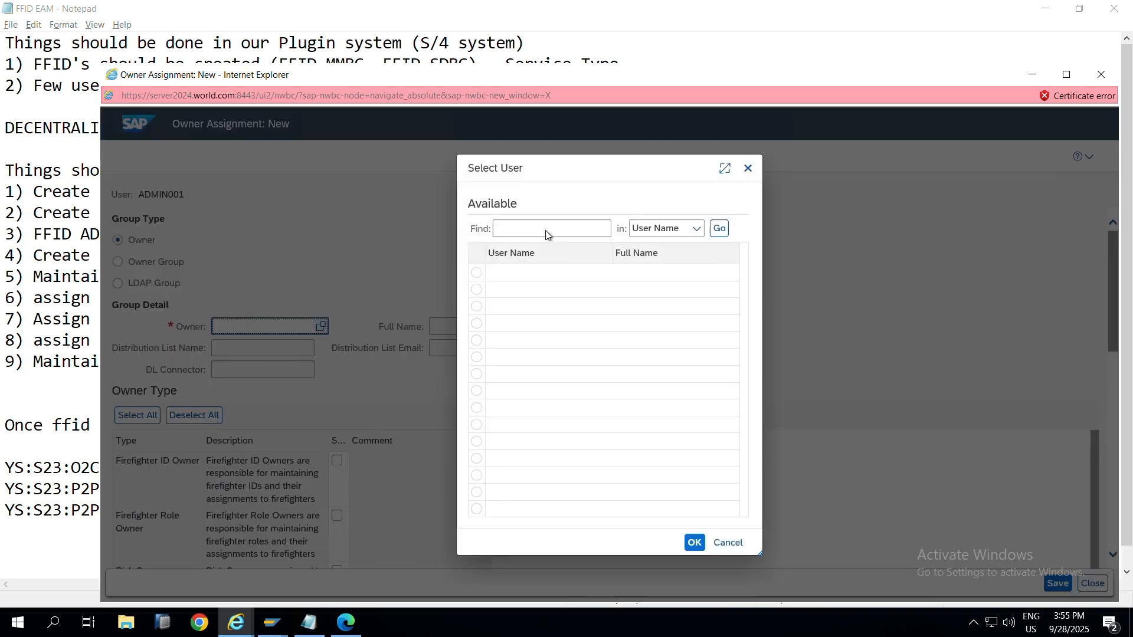
{"action": "left_click", "coordinate": [546, 230]}
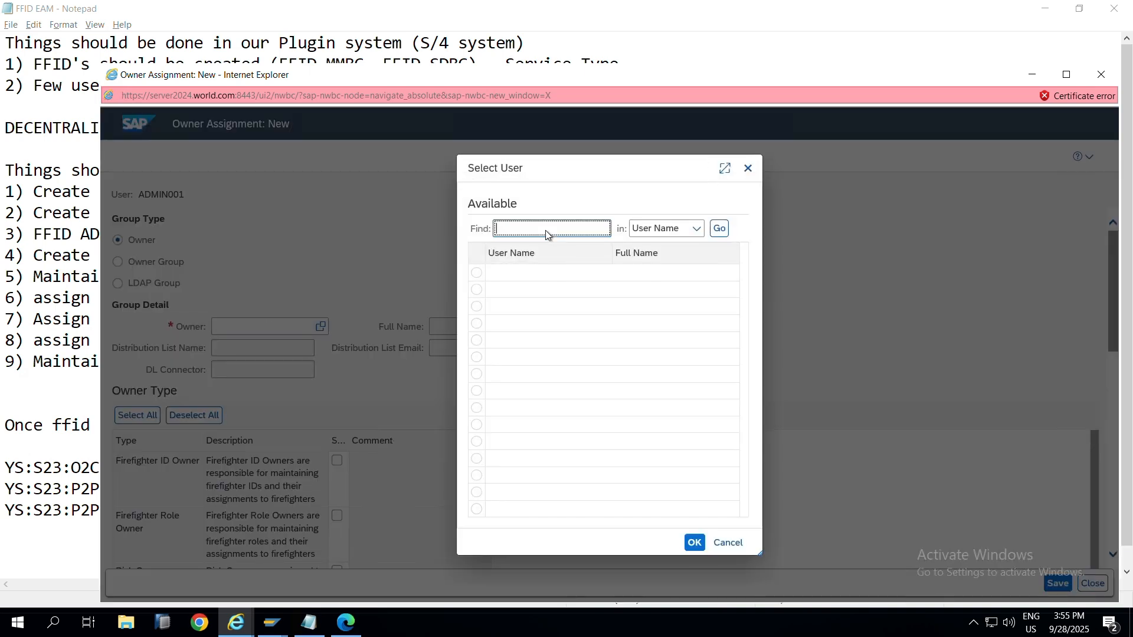
{"action": "key", "text": "ctrl+v"}
{"action": "left_click", "coordinate": [719, 228]}
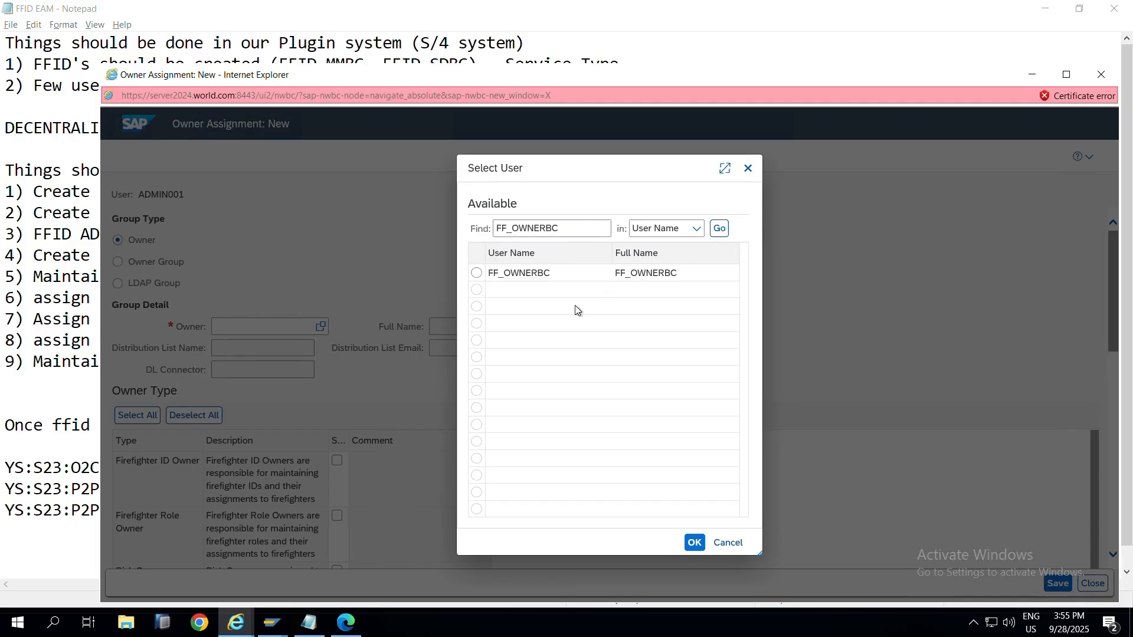
{"action": "left_click", "coordinate": [476, 273]}
{"action": "left_click", "coordinate": [693, 543]}
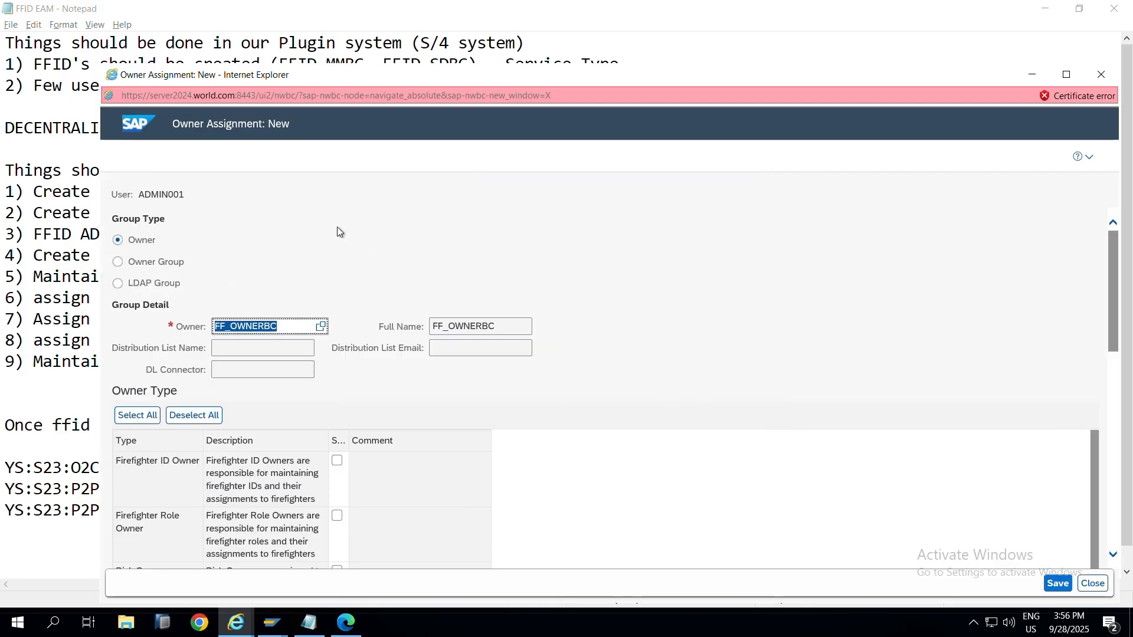
Step: Tick Firefighter ID Owner for FF_OWNERBC and save the assignment
{"action": "scroll", "coordinate": [338, 227], "scroll_direction": "down", "scroll_amount": 1}
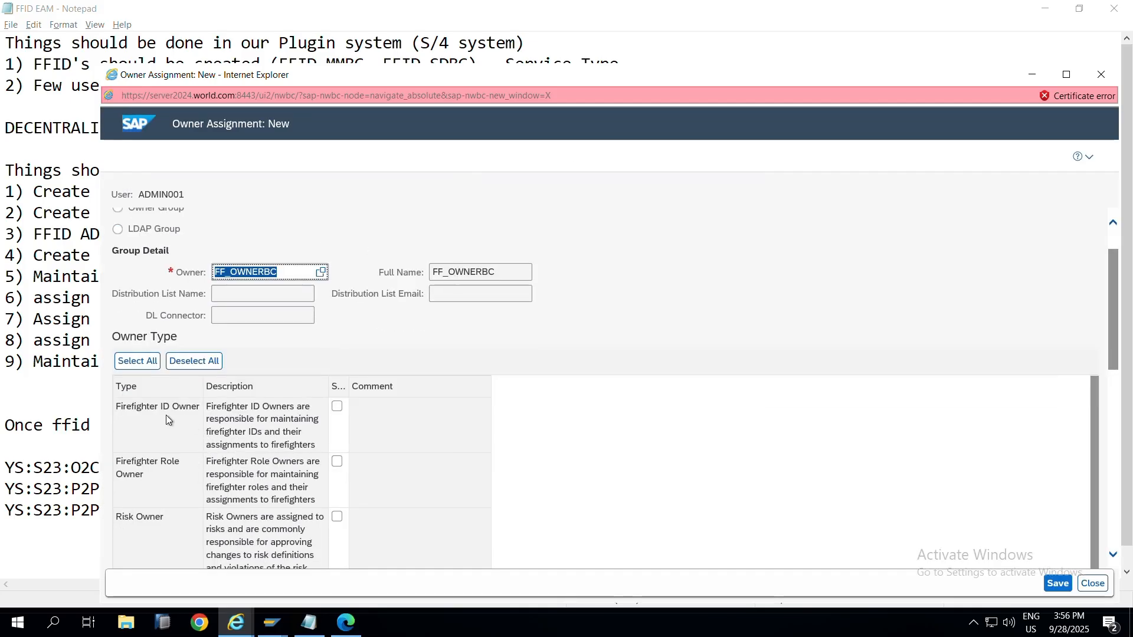
{"action": "left_click", "coordinate": [335, 409]}
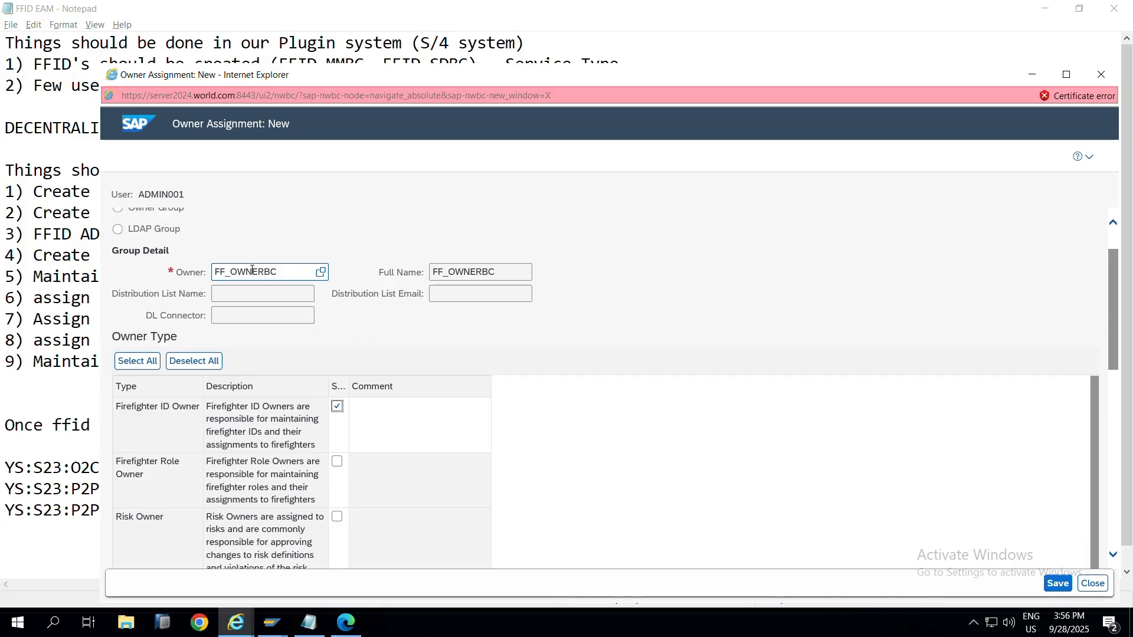
{"action": "double_click", "coordinate": [284, 277]}
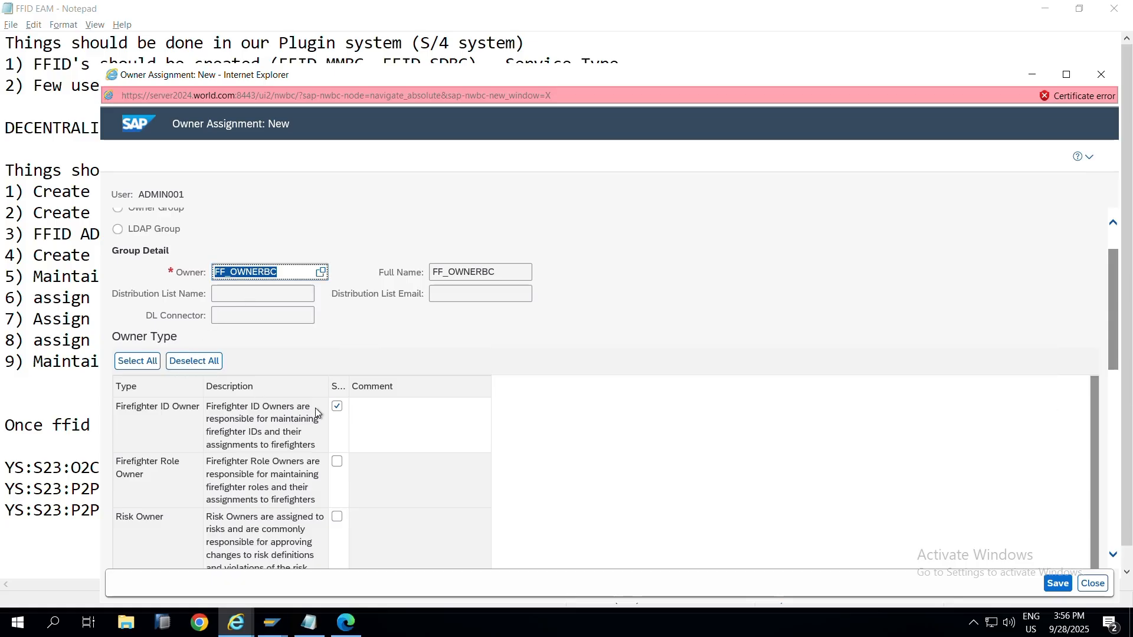
{"action": "left_click", "coordinate": [1058, 583]}
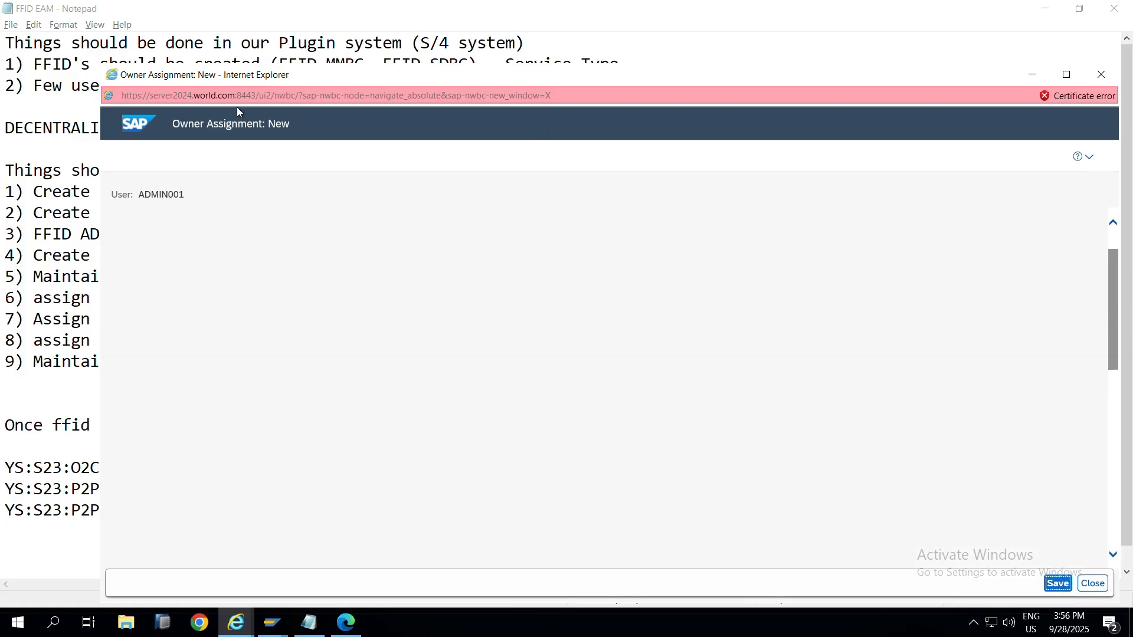
Step: Select the controller name FF_CNTBC in the FFID EAM notes
{"action": "key", "text": "alt+Tab"}
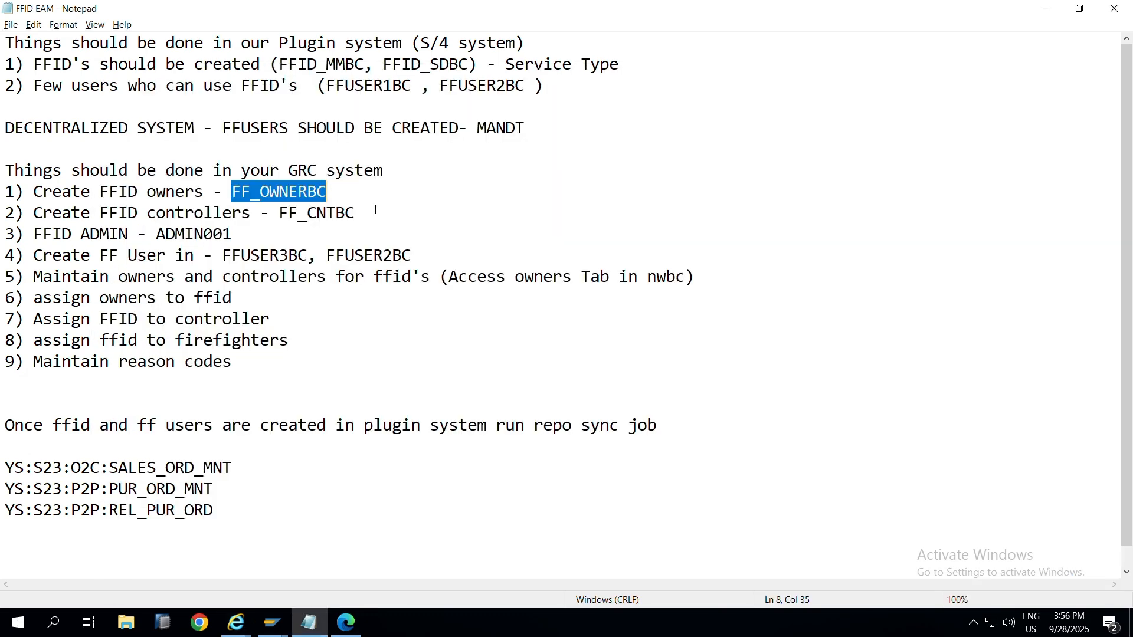
{"action": "left_click_drag", "start_coordinate": [355, 214], "coordinate": [281, 217]}
{"action": "key", "text": "alt+Tab"}
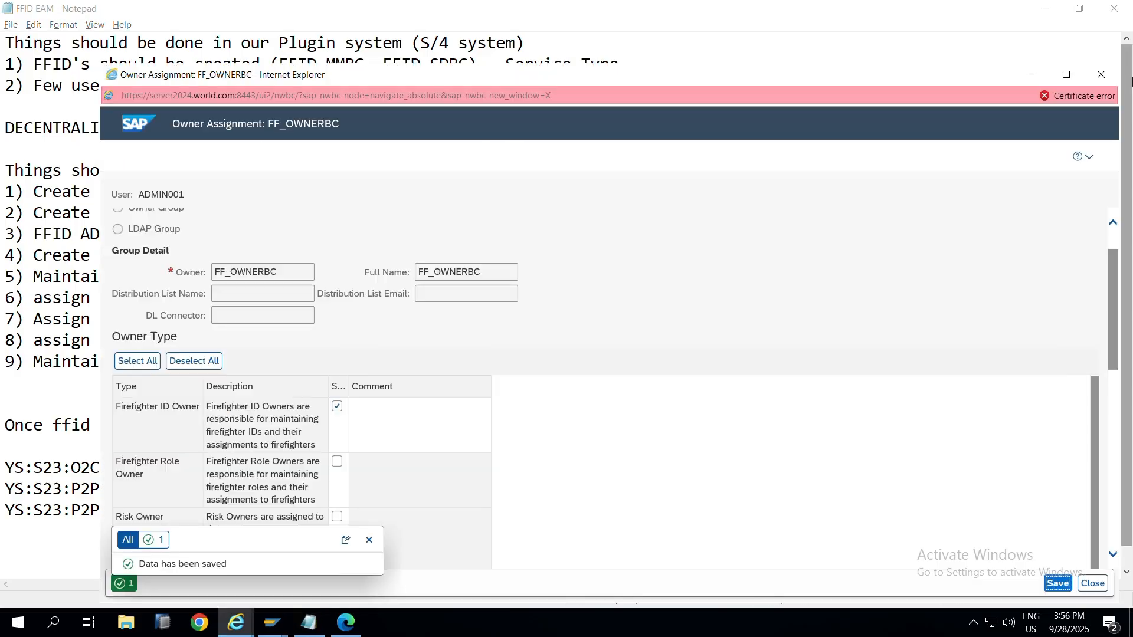
{"action": "key", "text": "alt+Tab"}
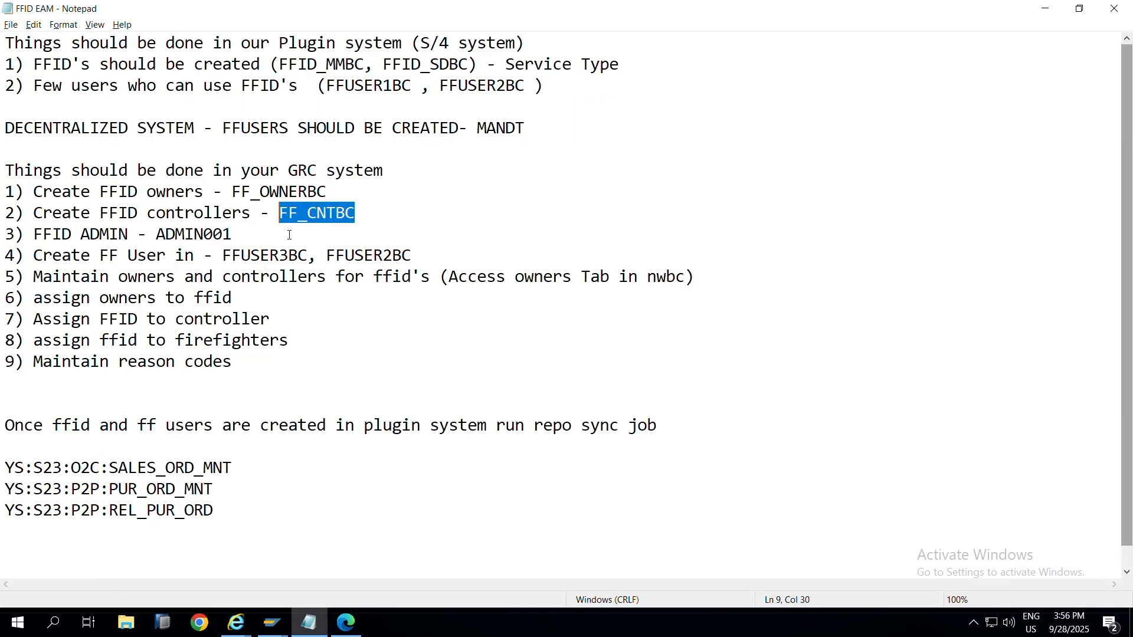
Step: Create another owner entry and pick FF_CNTBC as the owner via user search
{"action": "key", "text": "alt+Tab"}
{"action": "left_click", "coordinate": [277, 207]}
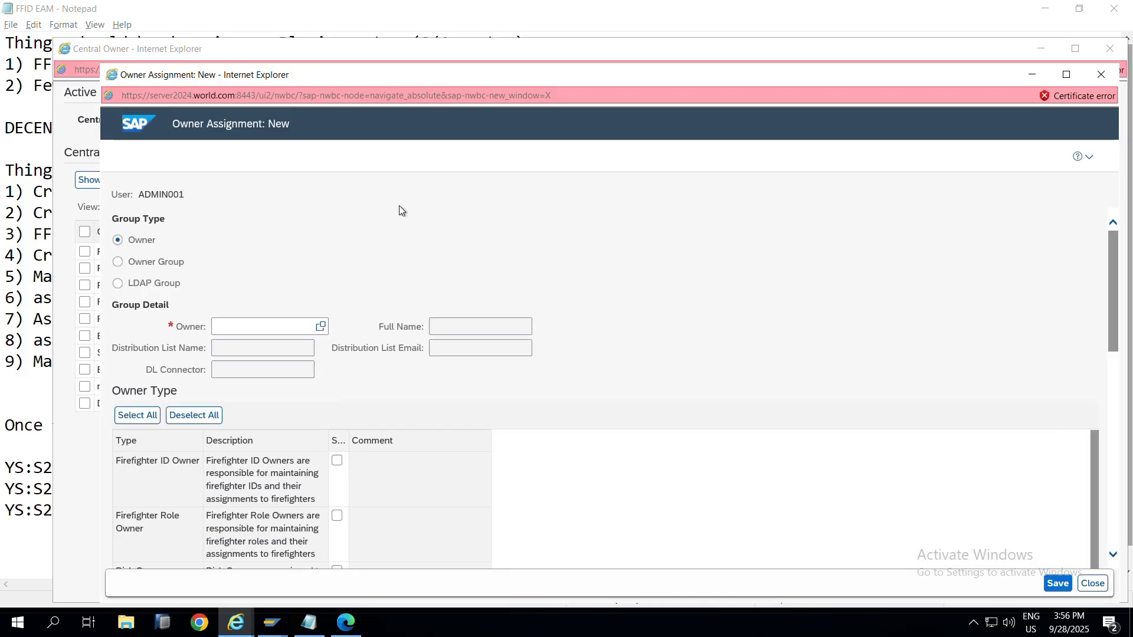
{"action": "left_click", "coordinate": [321, 328]}
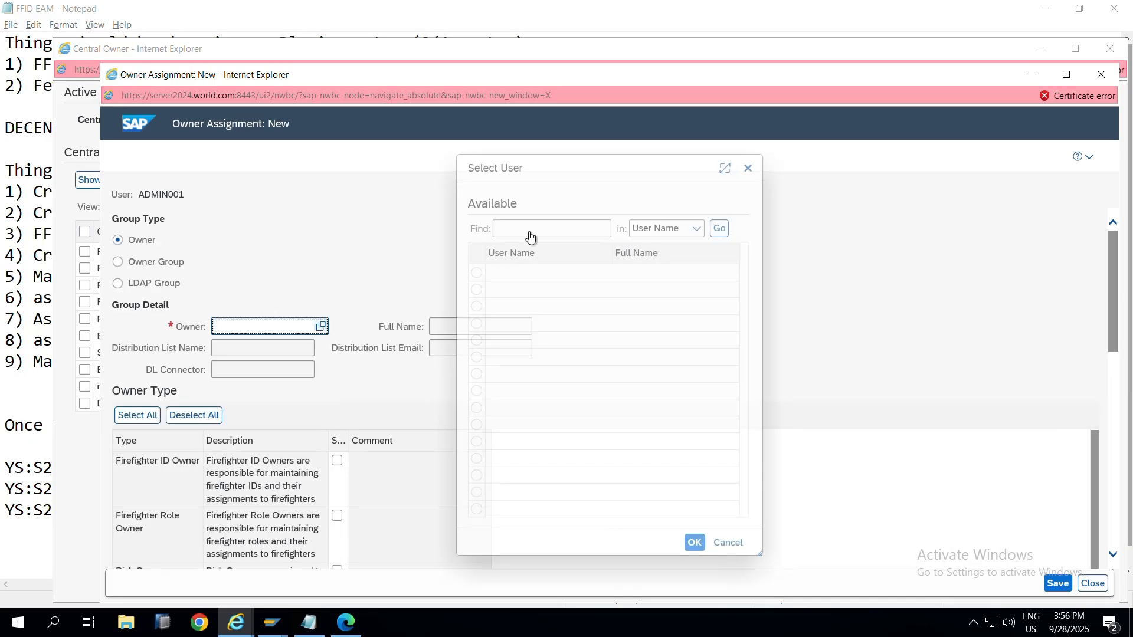
{"action": "left_click", "coordinate": [530, 233]}
{"action": "type", "text": "FF_CNTBC"}
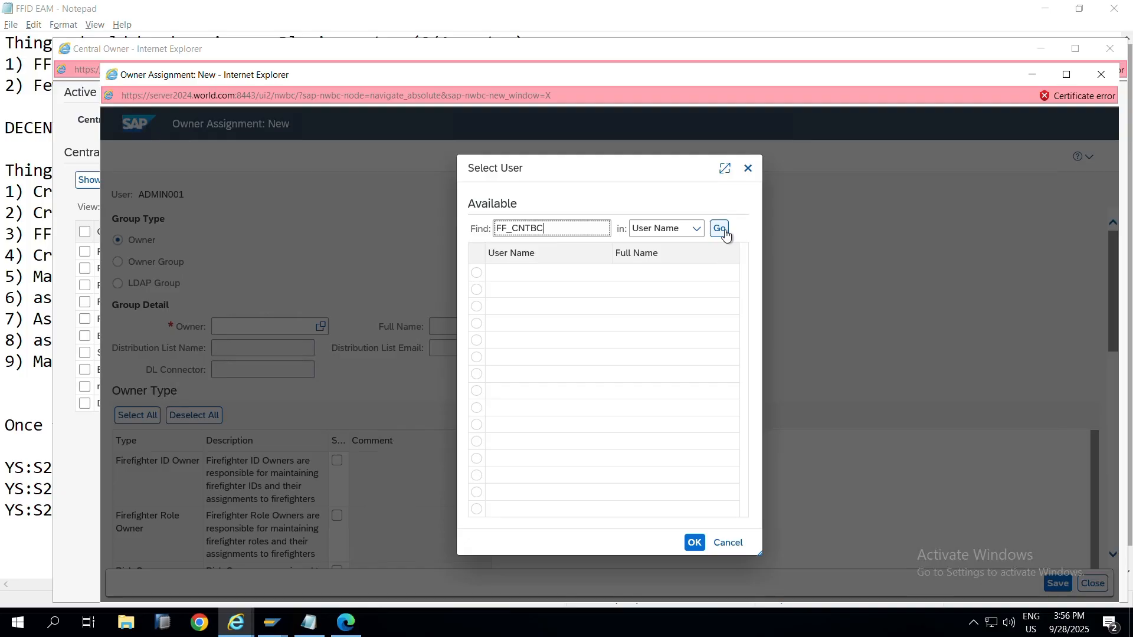
{"action": "left_click", "coordinate": [717, 231]}
{"action": "left_click", "coordinate": [477, 272]}
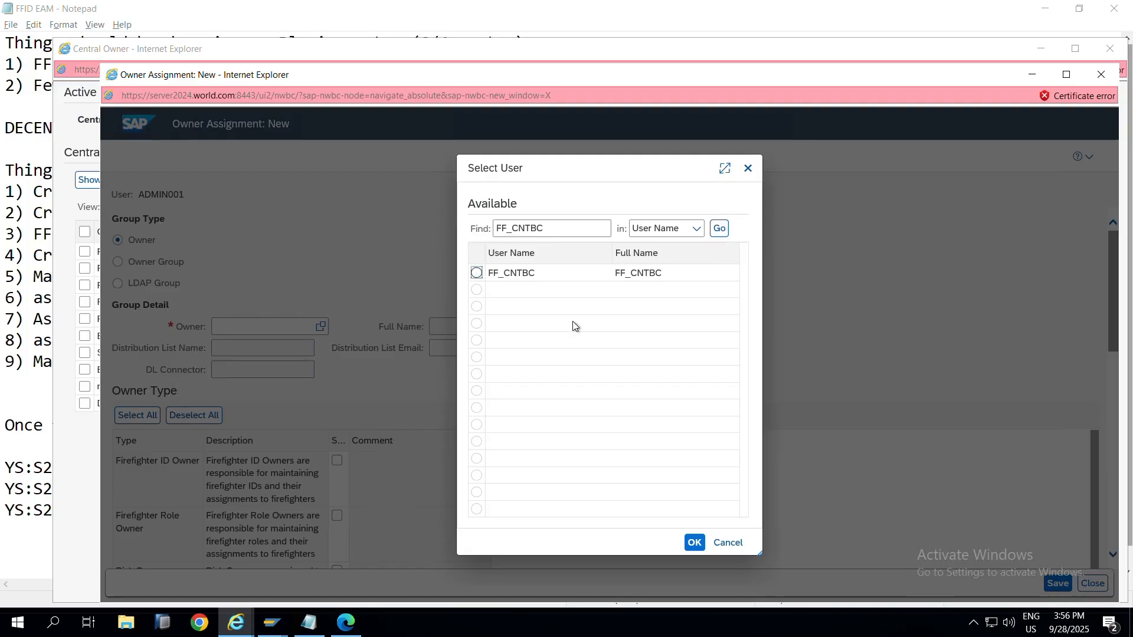
{"action": "left_click", "coordinate": [695, 543]}
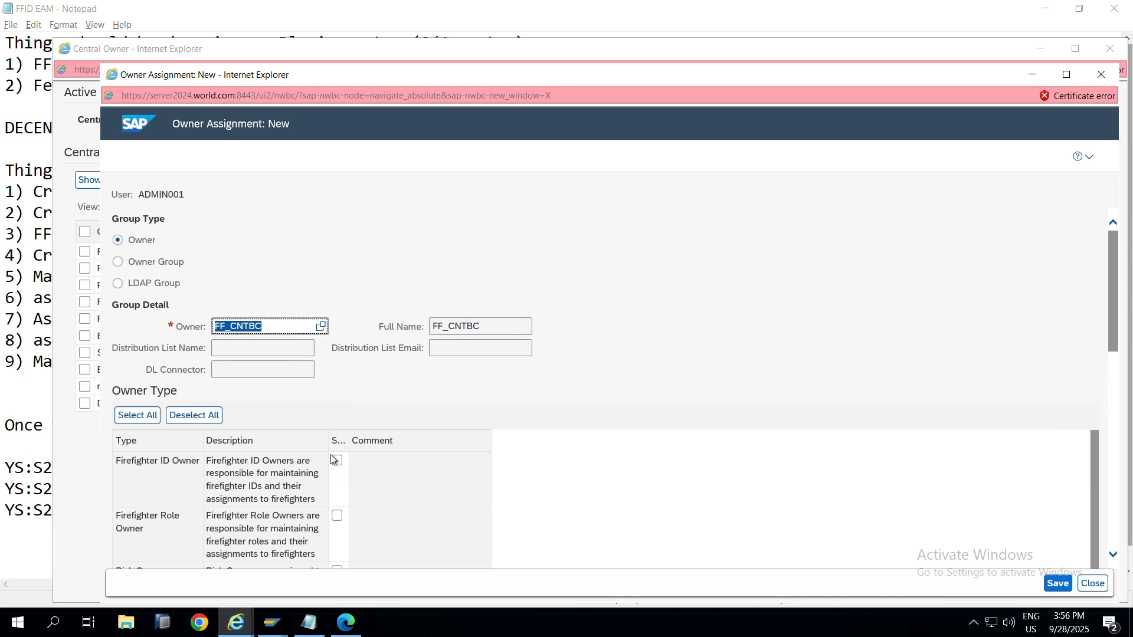
Step: Tick Firefighter ID Controller, save the FF_CNTBC assignment, and close the window
{"action": "scroll", "coordinate": [250, 451], "scroll_direction": "down", "scroll_amount": 2}
{"action": "scroll", "coordinate": [248, 449], "scroll_direction": "down", "scroll_amount": 3}
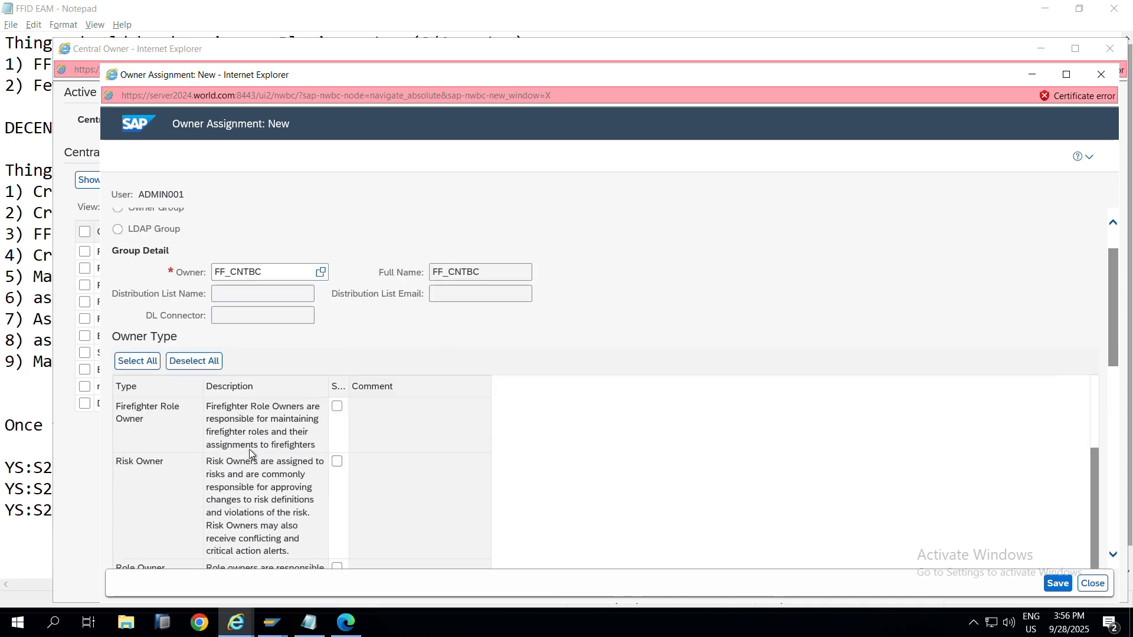
{"action": "scroll", "coordinate": [246, 448], "scroll_direction": "down", "scroll_amount": 2}
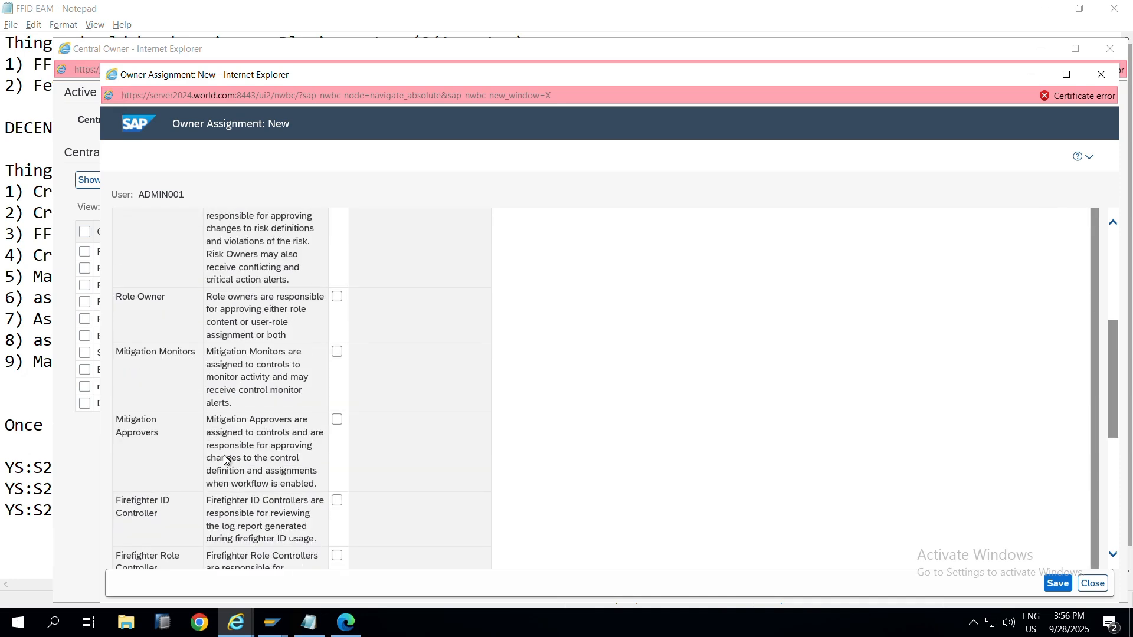
{"action": "scroll", "coordinate": [224, 459], "scroll_direction": "down", "scroll_amount": 1}
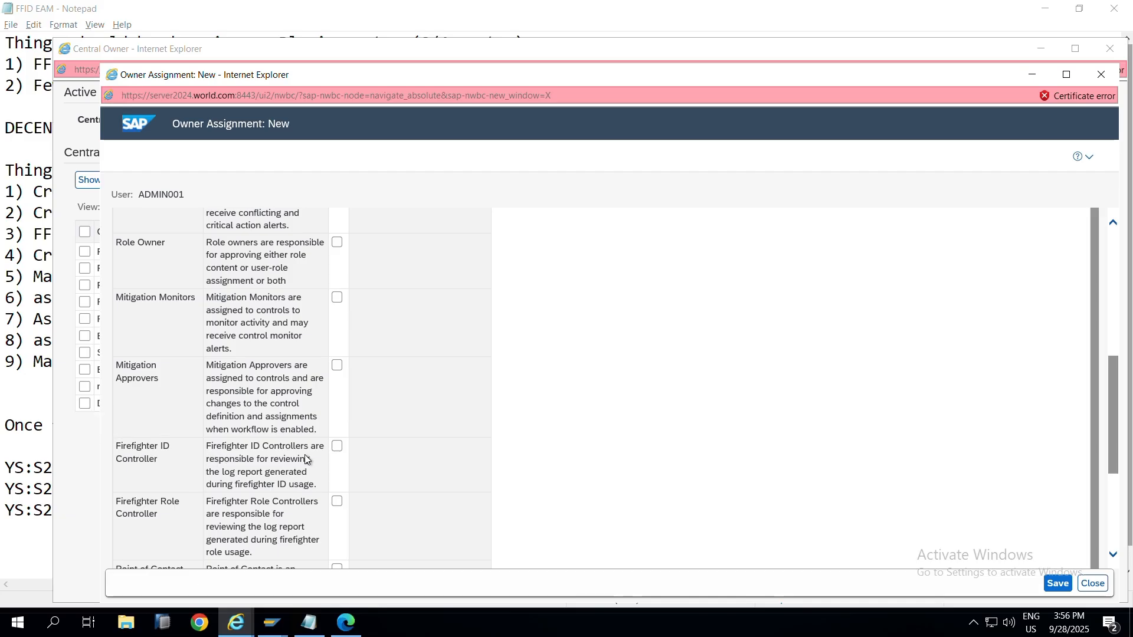
{"action": "left_click", "coordinate": [337, 449]}
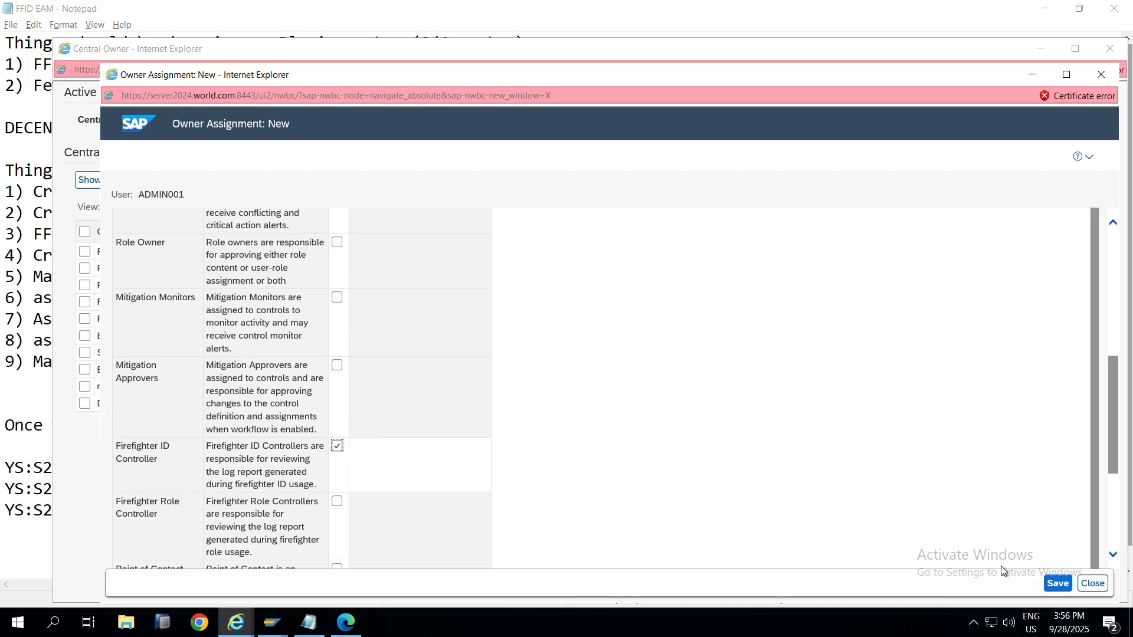
{"action": "left_click", "coordinate": [1057, 584]}
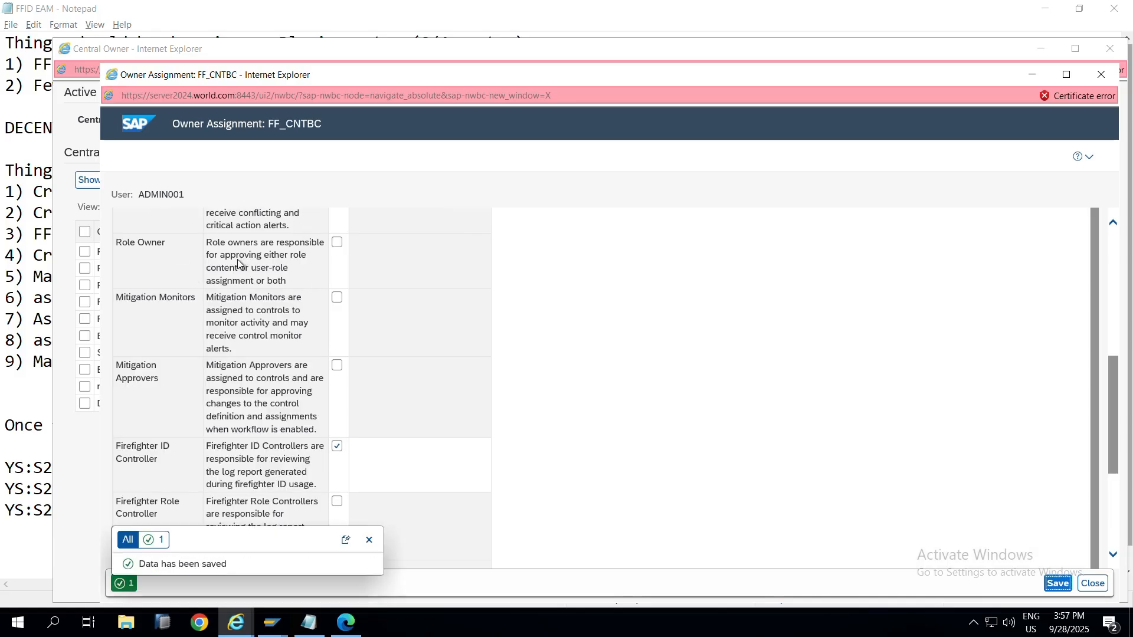
{"action": "left_click", "coordinate": [1101, 74]}
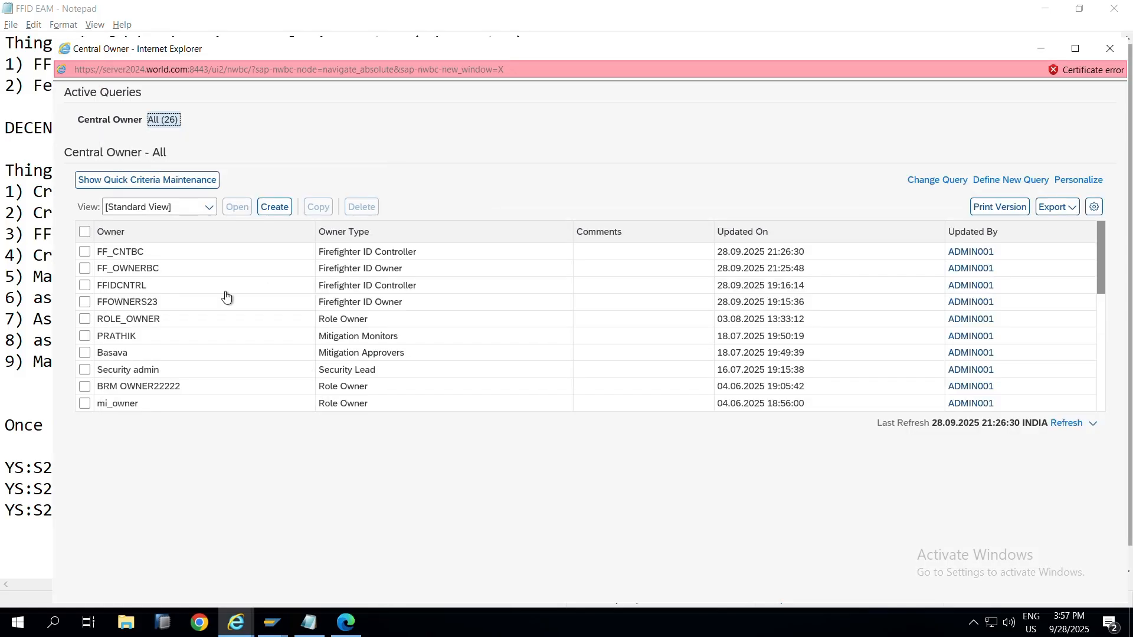
Step: Append ' - C' to checklist step 5 and capitalise 'Assign' at the start of step 6
{"action": "key", "text": "alt+Tab"}
{"action": "key", "text": "alt+Tab"}
{"action": "left_click", "coordinate": [1113, 69]}
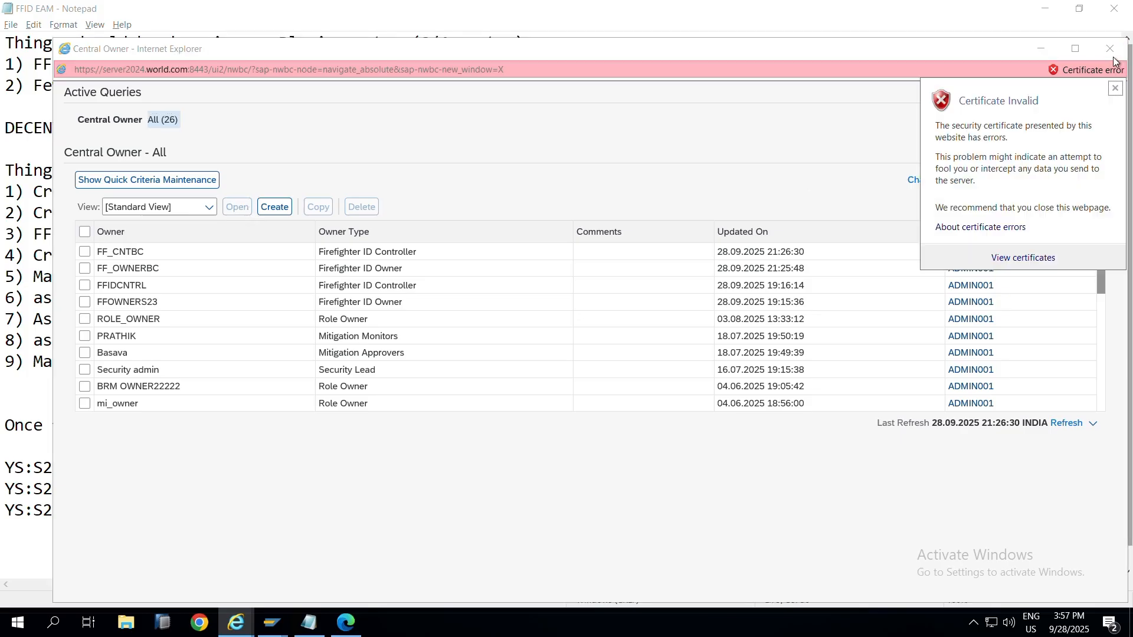
{"action": "key", "text": "Escape"}
{"action": "key", "text": "alt+Tab"}
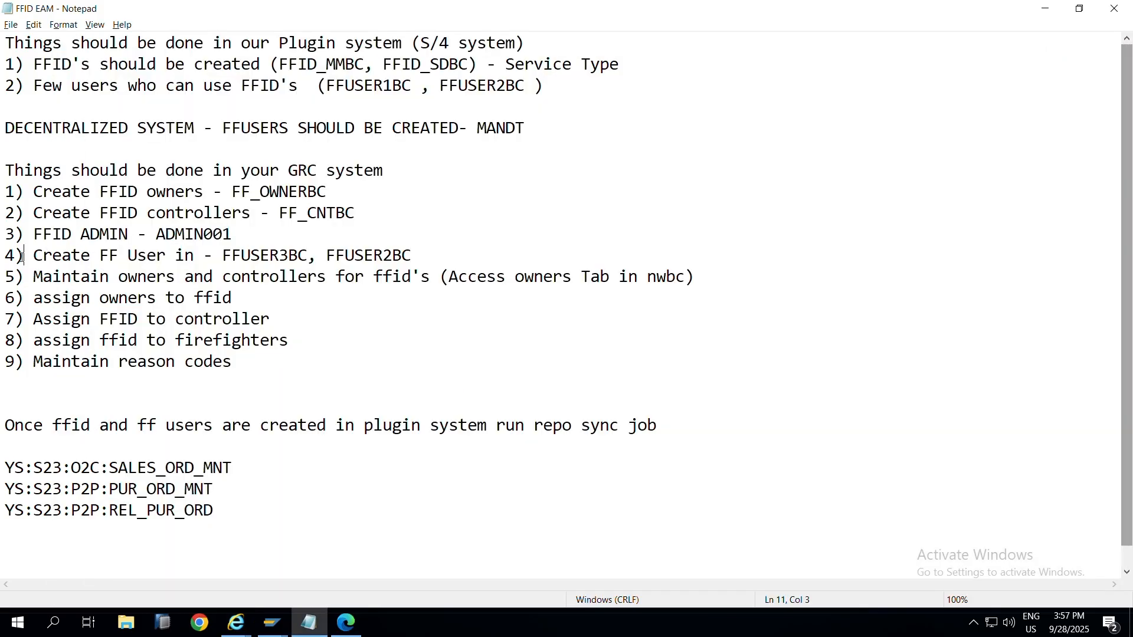
{"action": "left_click_drag", "start_coordinate": [34, 277], "coordinate": [640, 292]}
{"action": "left_click", "coordinate": [740, 287]}
{"action": "type", "text": "- C"}
{"action": "key", "text": "BackSpace"}
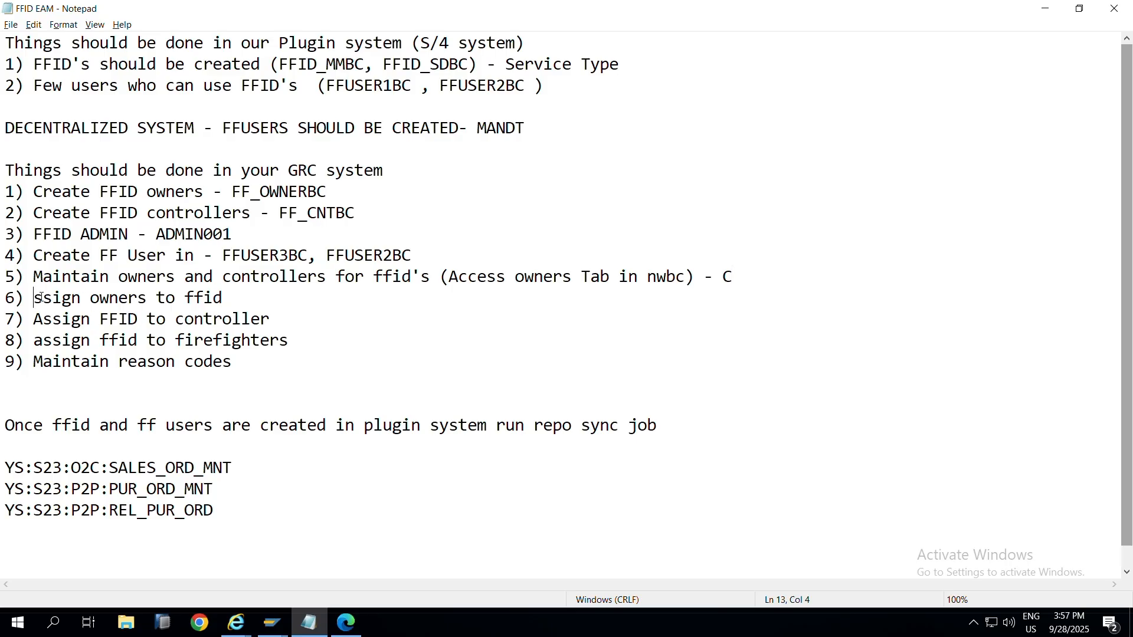
{"action": "type", "text": "A"}
{"action": "key", "text": "alt+Tab"}
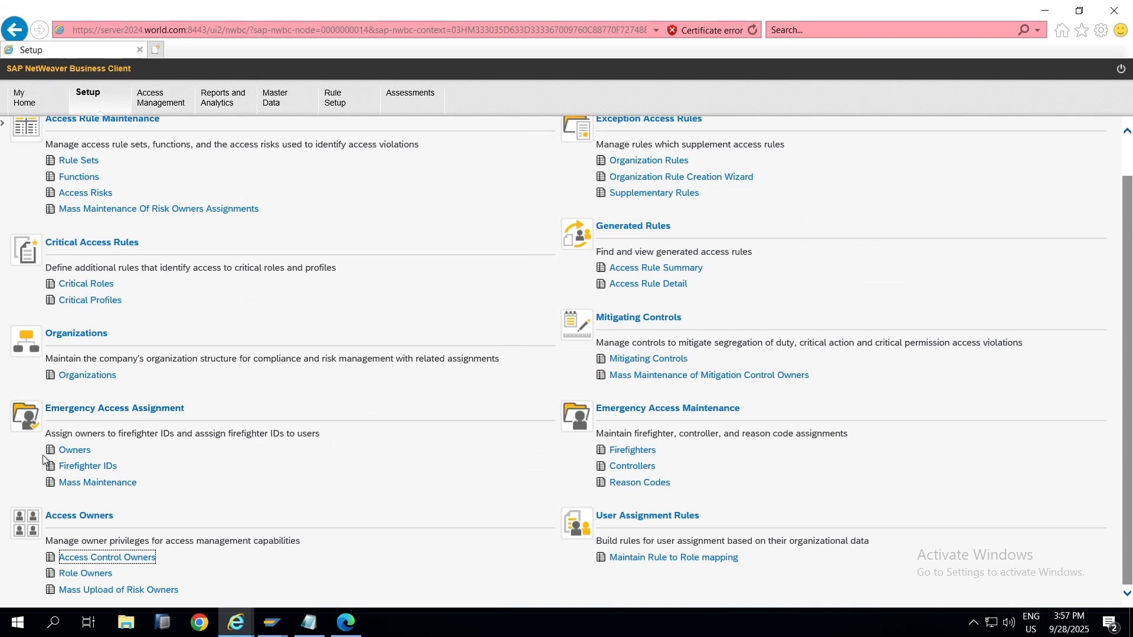
Step: Open Emergency Access Assignment > Owners and start a new owner assignment with Assign
{"action": "left_click", "coordinate": [73, 455]}
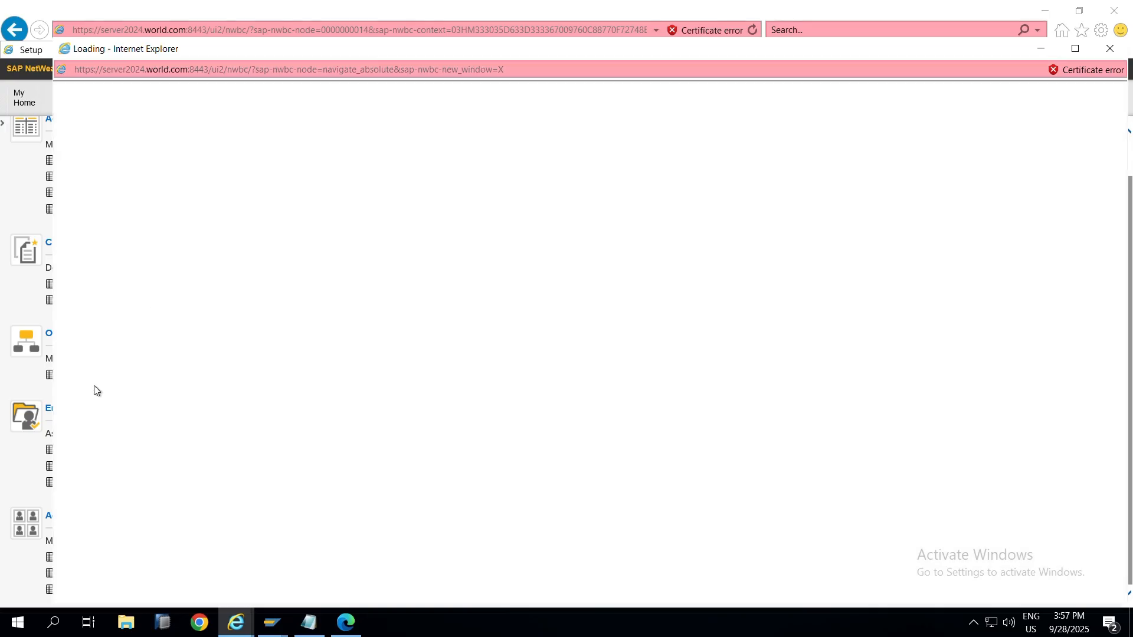
{"action": "left_click", "coordinate": [23, 433]}
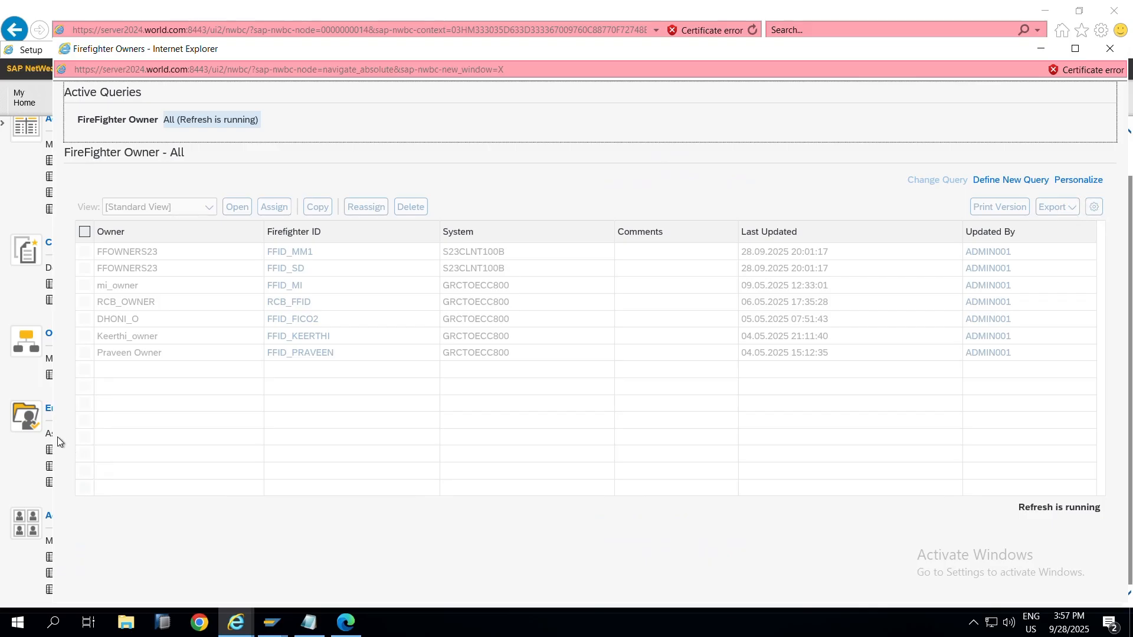
{"action": "left_click", "coordinate": [44, 434]}
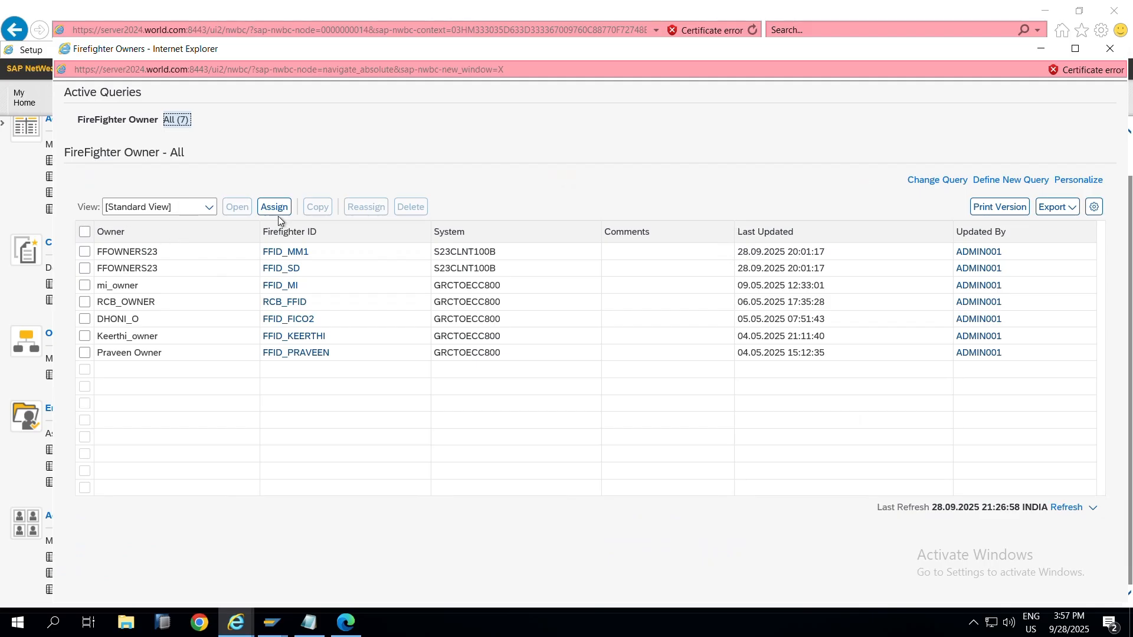
{"action": "left_click", "coordinate": [269, 211]}
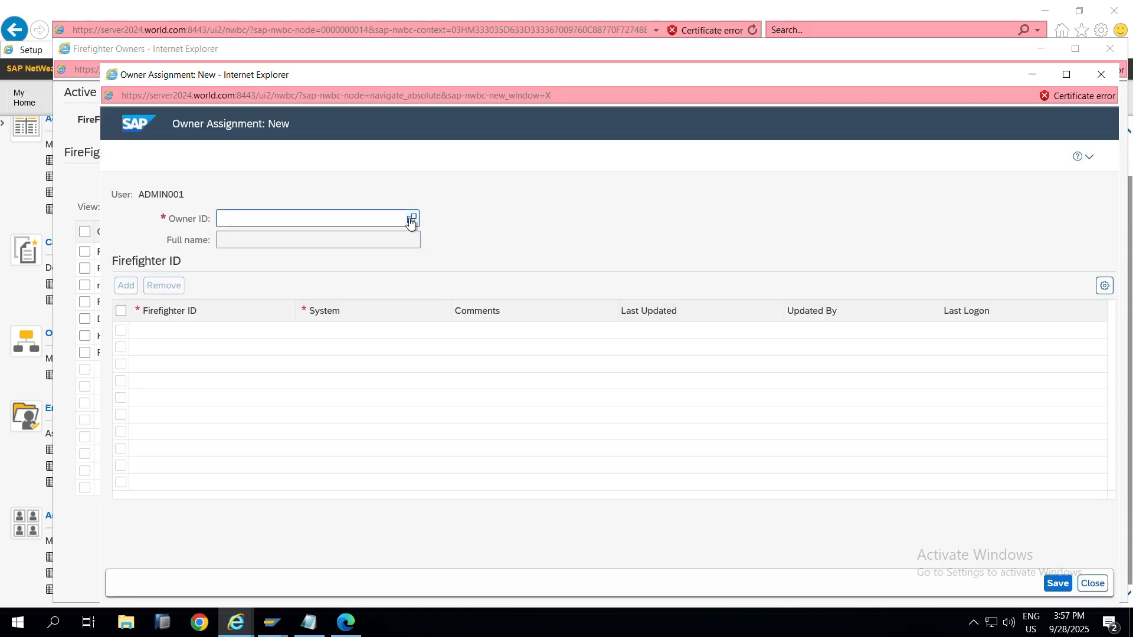
Step: Set Owner ID to FF_OWNERBC via the value help, pasting the name copied from the checklist notes
{"action": "left_click", "coordinate": [411, 220]}
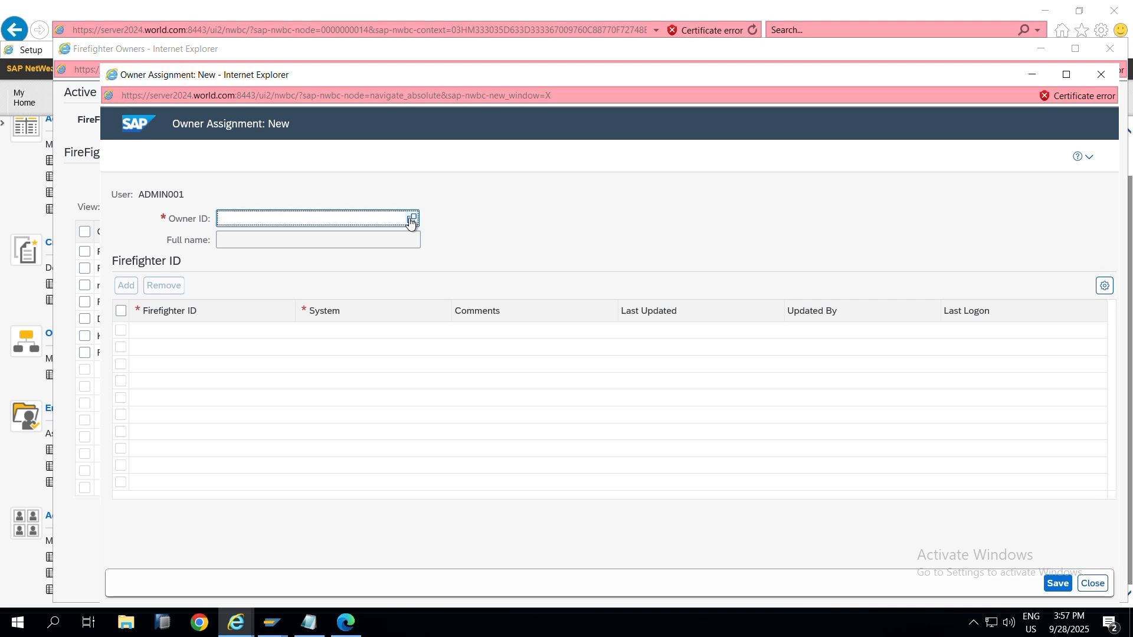
{"action": "left_click", "coordinate": [411, 219]}
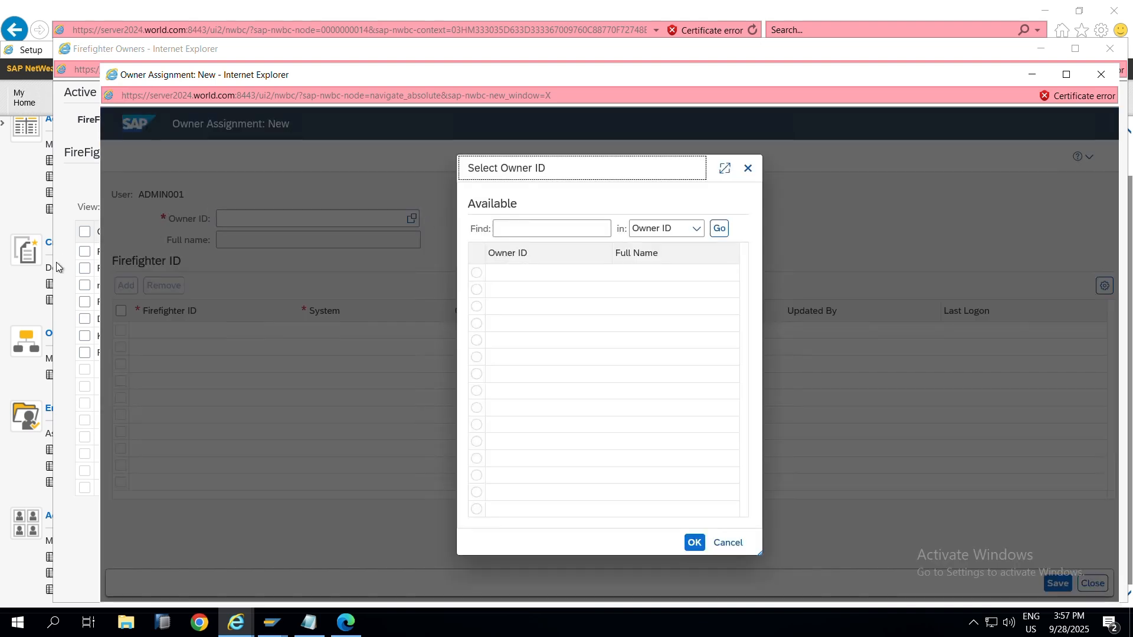
{"action": "left_click", "coordinate": [19, 441]}
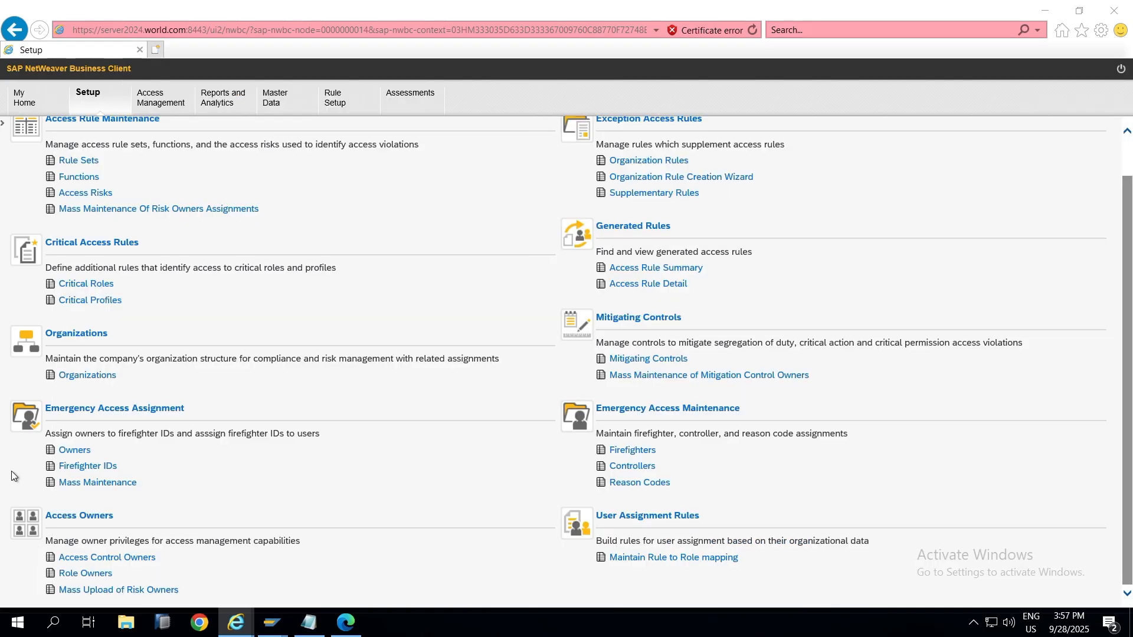
{"action": "left_click", "coordinate": [96, 563]}
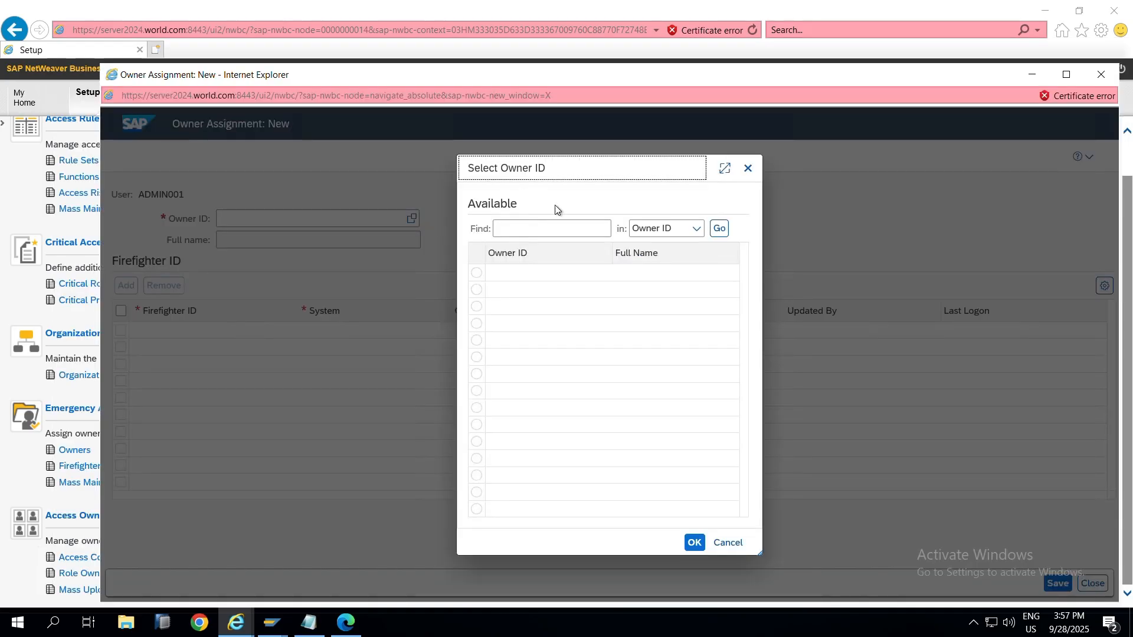
{"action": "left_click", "coordinate": [716, 230]}
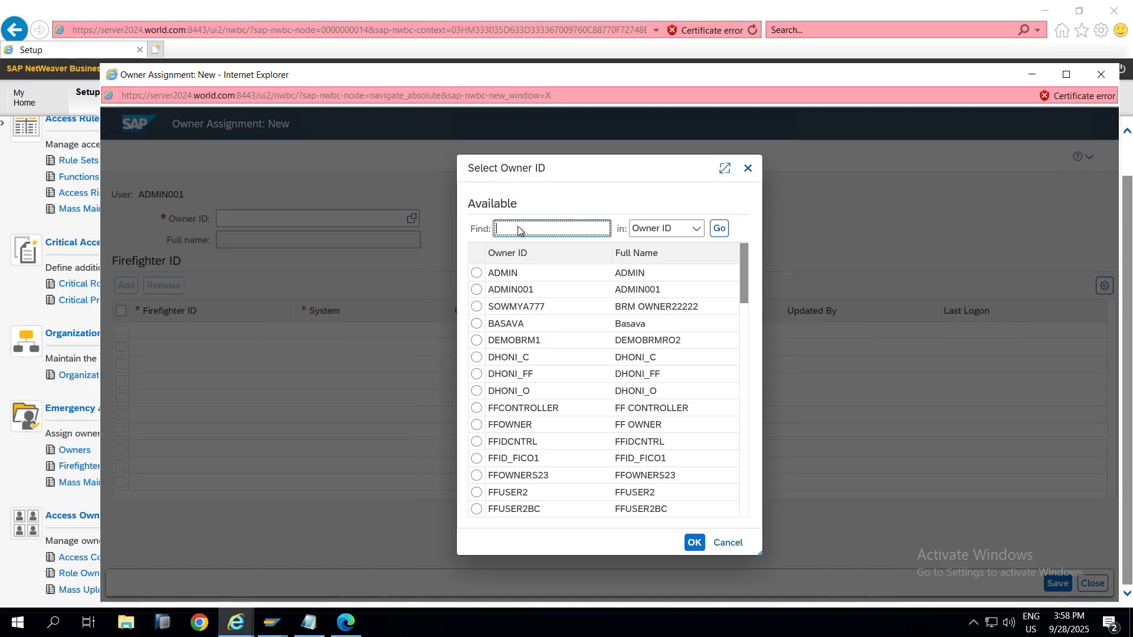
{"action": "key", "text": "alt+Tab"}
{"action": "key", "text": "alt+Tab"}
{"action": "key", "text": "alt+Tab"}
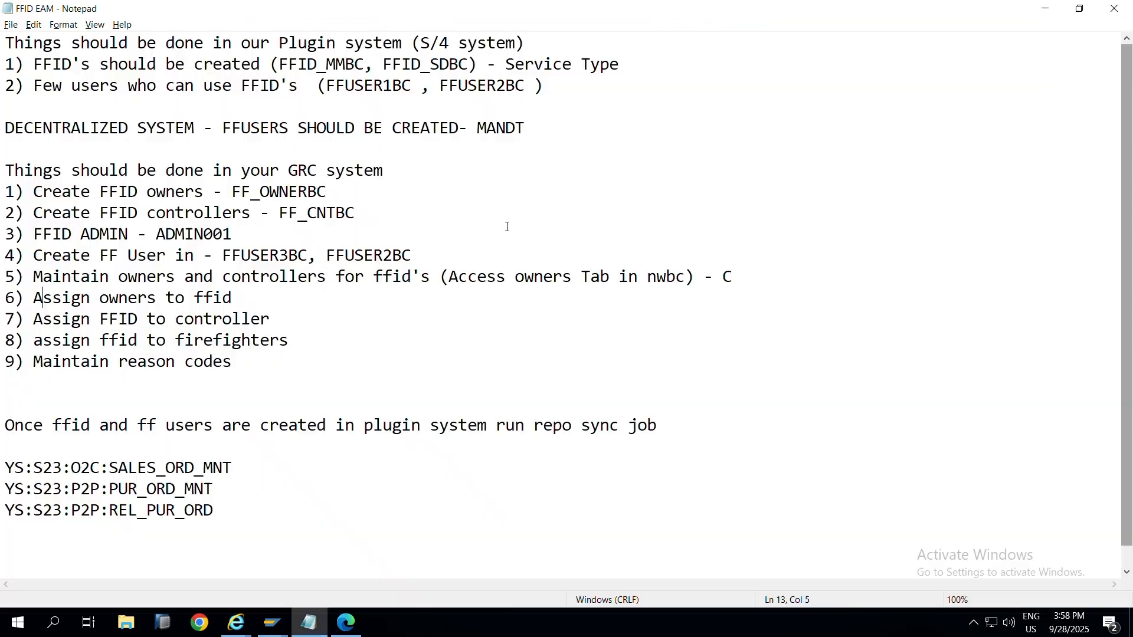
{"action": "double_click", "coordinate": [285, 192]}
{"action": "key", "text": "ctrl+c"}
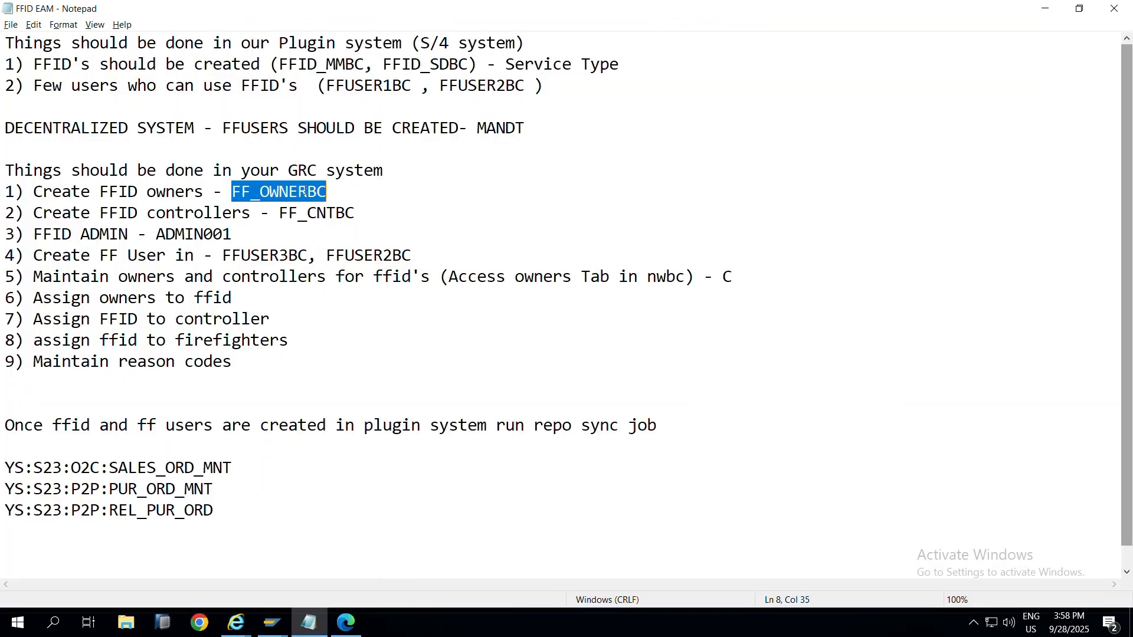
{"action": "key", "text": "alt+Tab"}
{"action": "key", "text": "ctrl+v"}
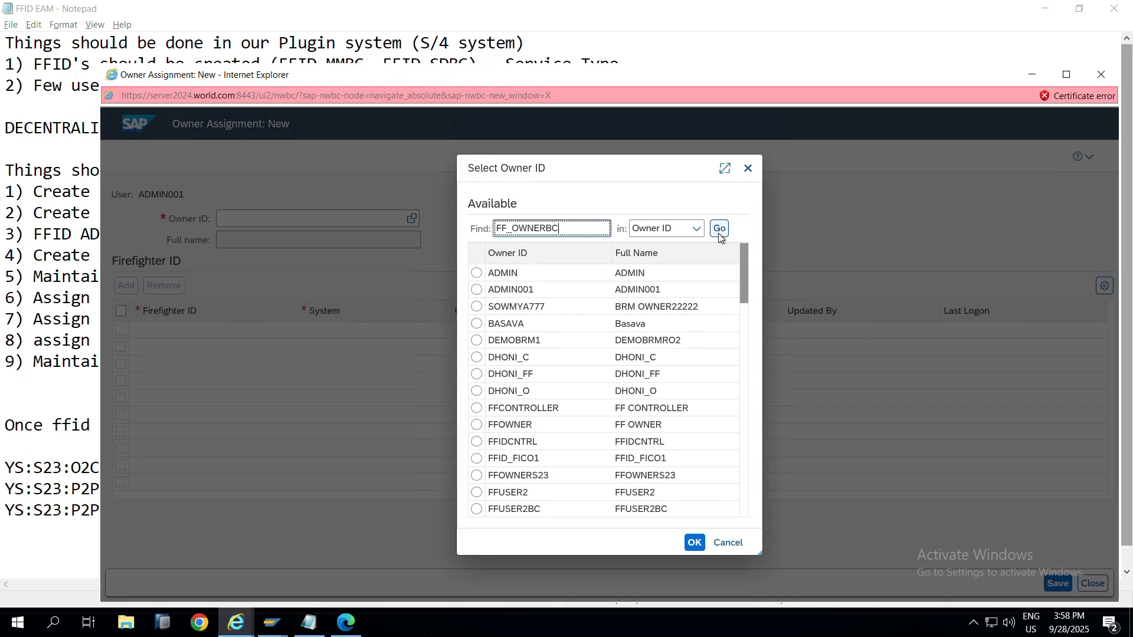
{"action": "left_click", "coordinate": [720, 234]}
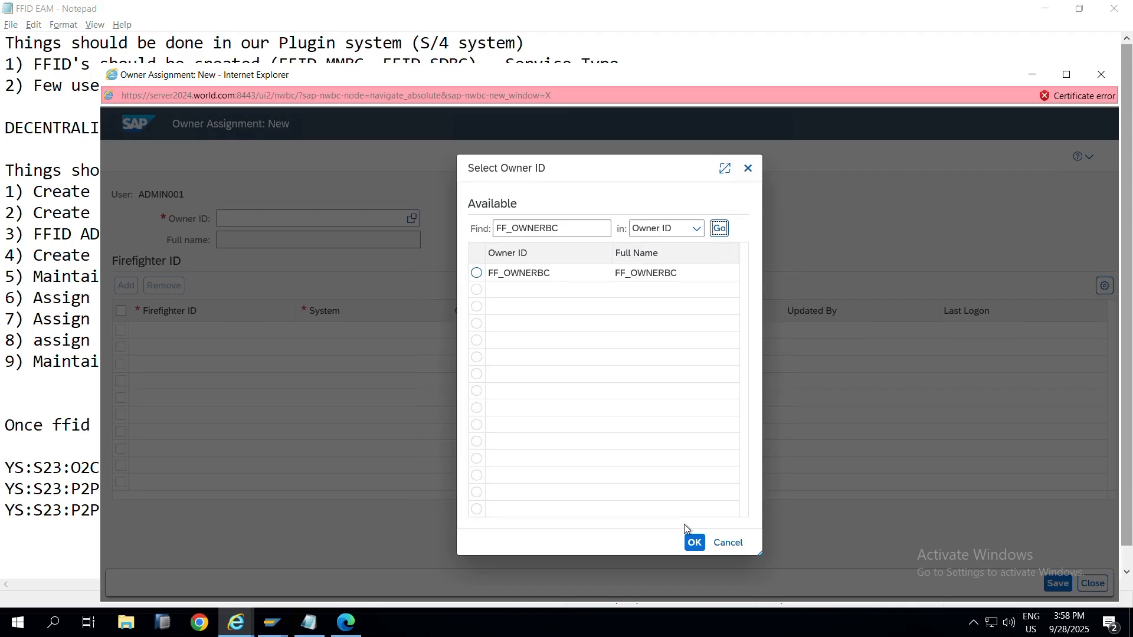
{"action": "left_click", "coordinate": [695, 542]}
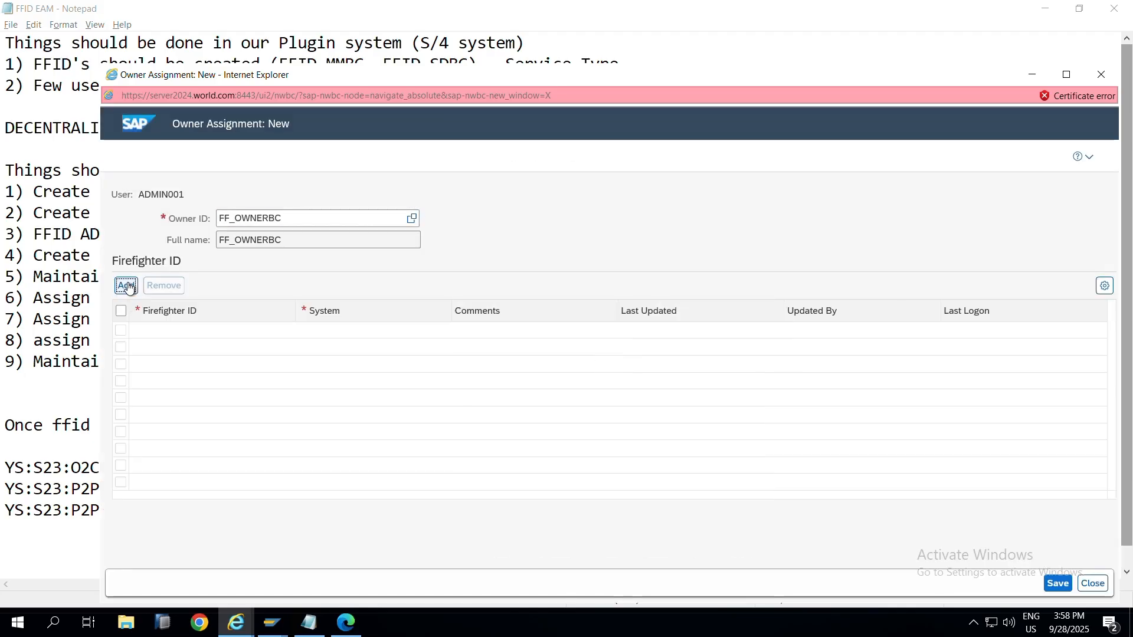
Step: Add a firefighter ID row and copy FFID_MMBC from the checklist notes
{"action": "left_click", "coordinate": [126, 287]}
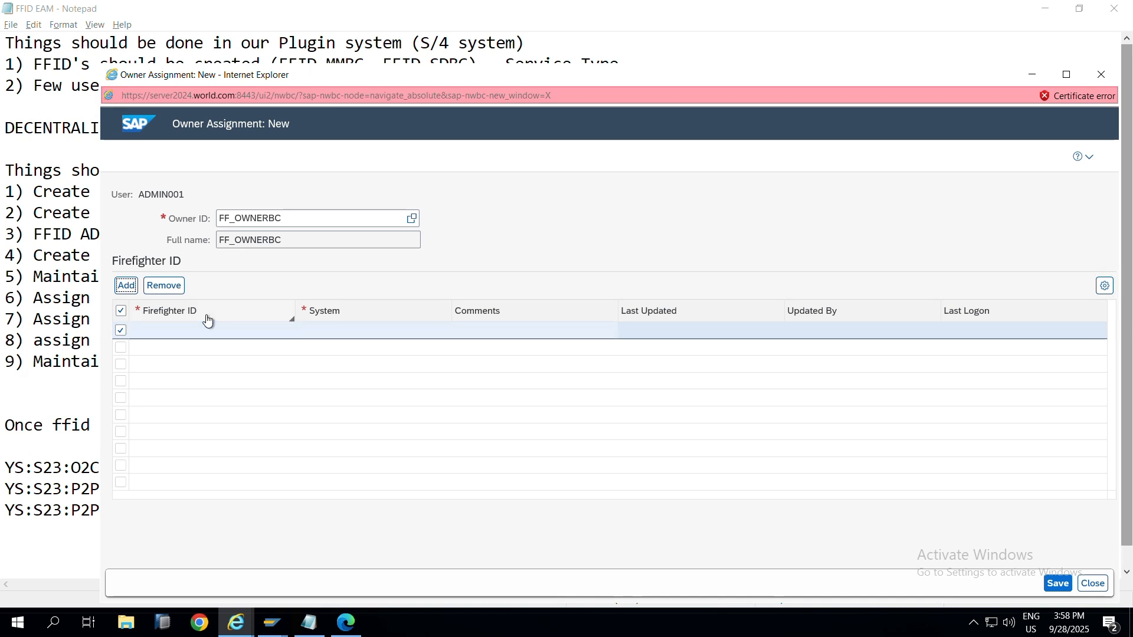
{"action": "left_click", "coordinate": [89, 51]}
{"action": "left_click_drag", "start_coordinate": [33, 66], "coordinate": [482, 68]}
{"action": "left_click", "coordinate": [365, 64]}
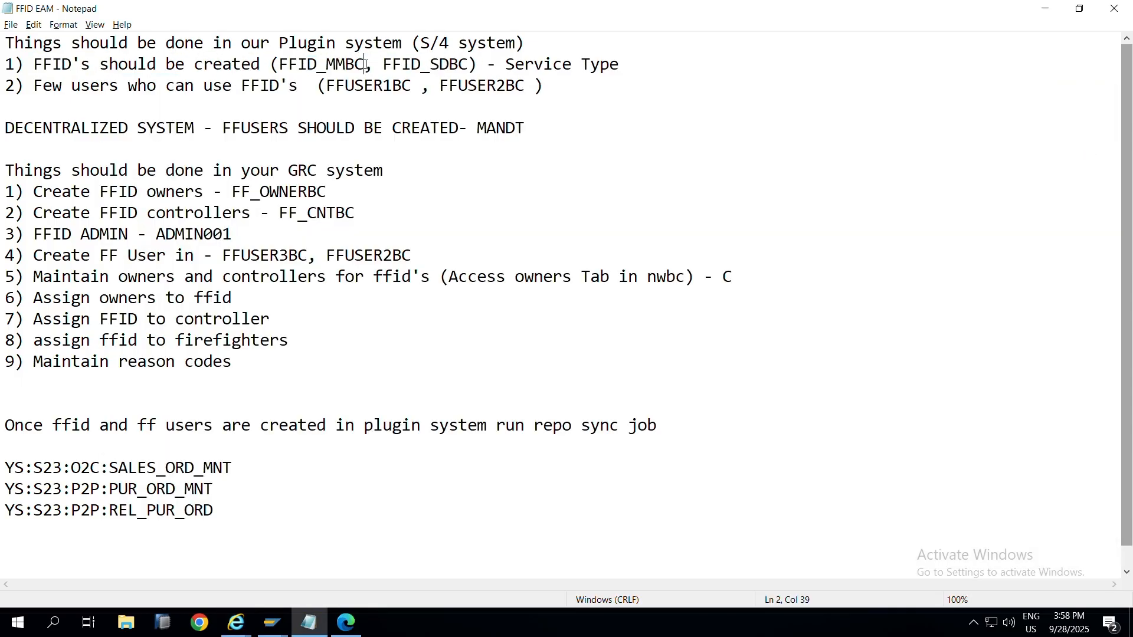
{"action": "left_click_drag", "start_coordinate": [366, 64], "coordinate": [281, 70]}
{"action": "key", "text": "ctrl+c"}
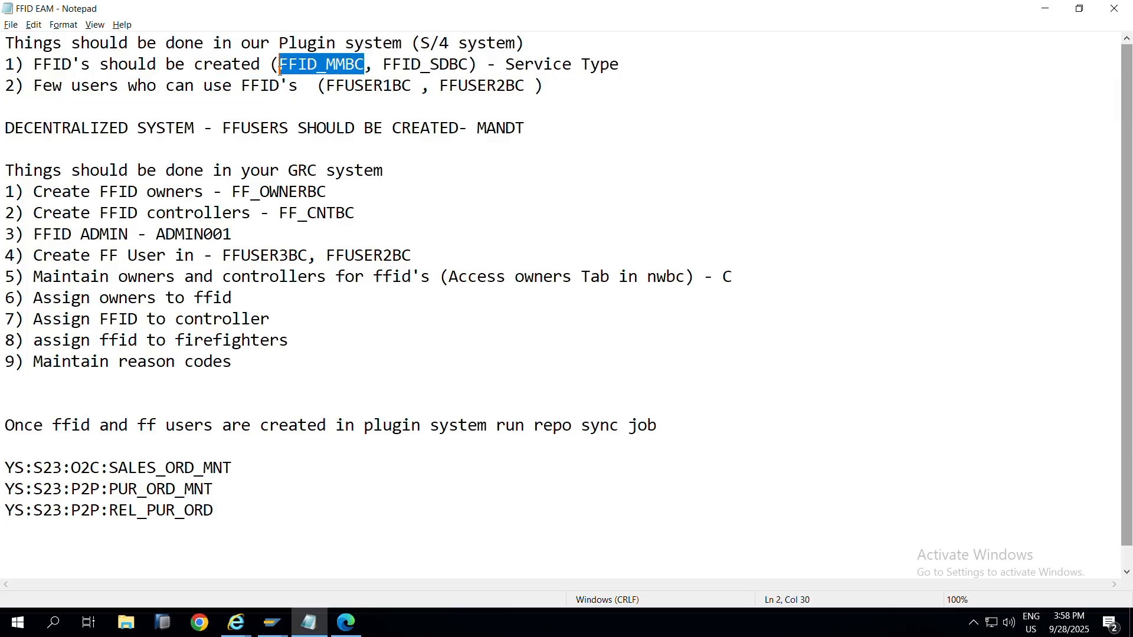
Step: Search the Firefighter ID value help for FFID_MMBC, find no records, and close it
{"action": "key", "text": "alt+Tab"}
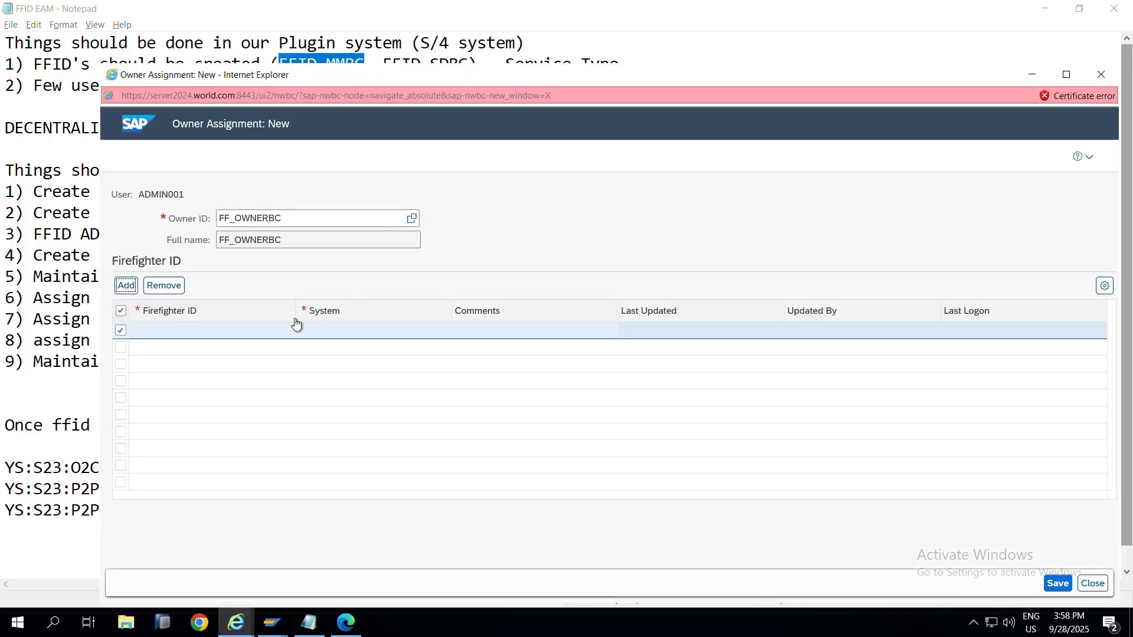
{"action": "left_click", "coordinate": [278, 332]}
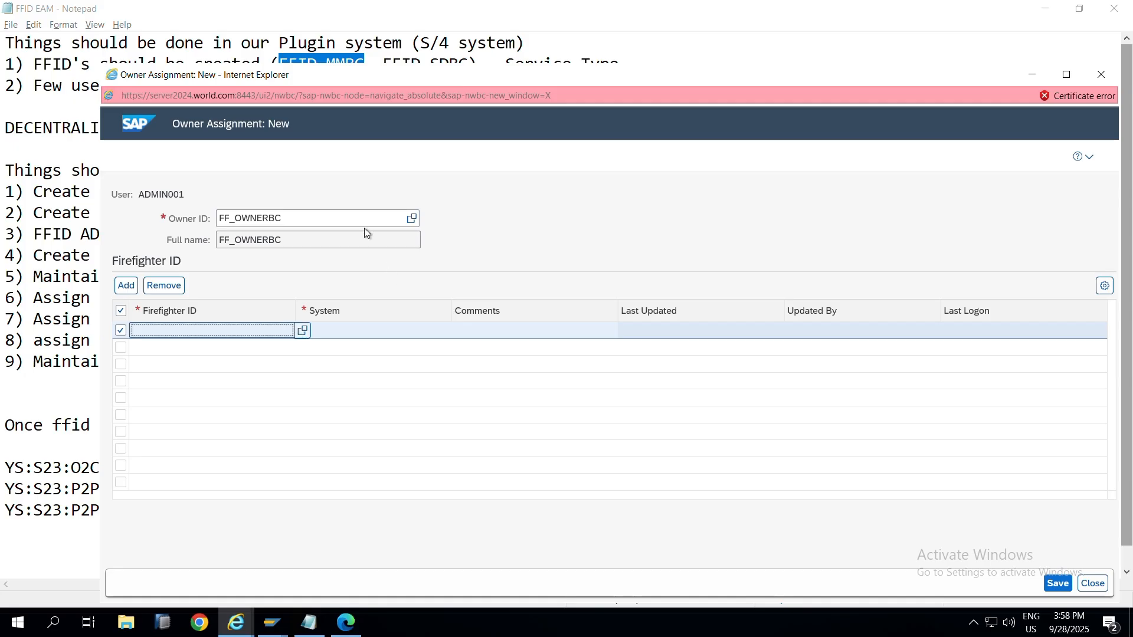
{"action": "left_click", "coordinate": [302, 329]}
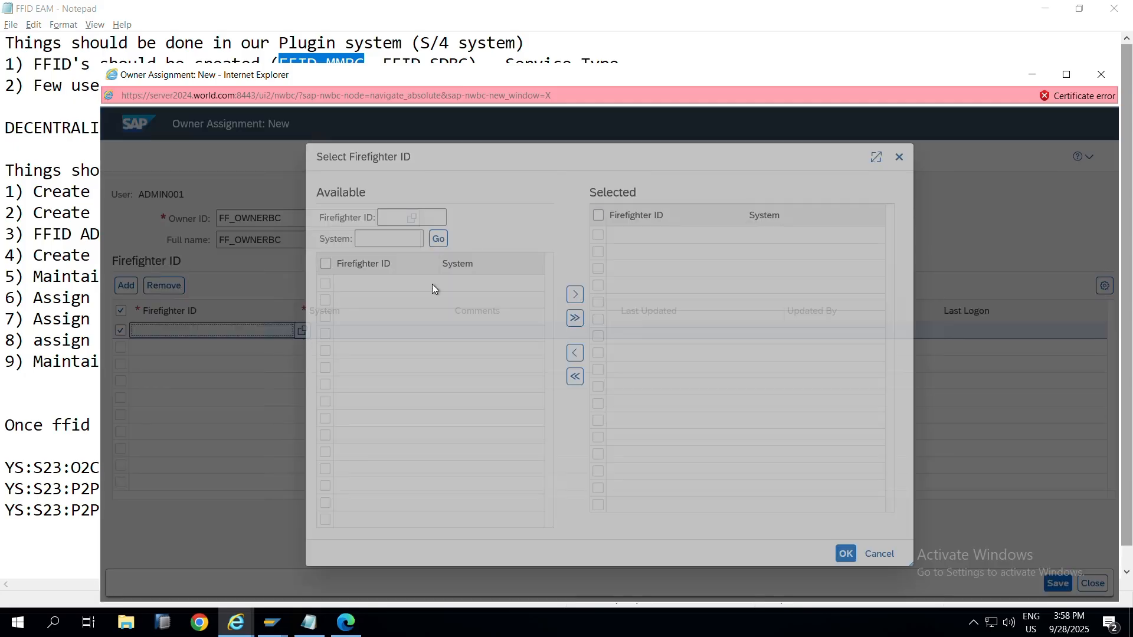
{"action": "left_click", "coordinate": [388, 223]}
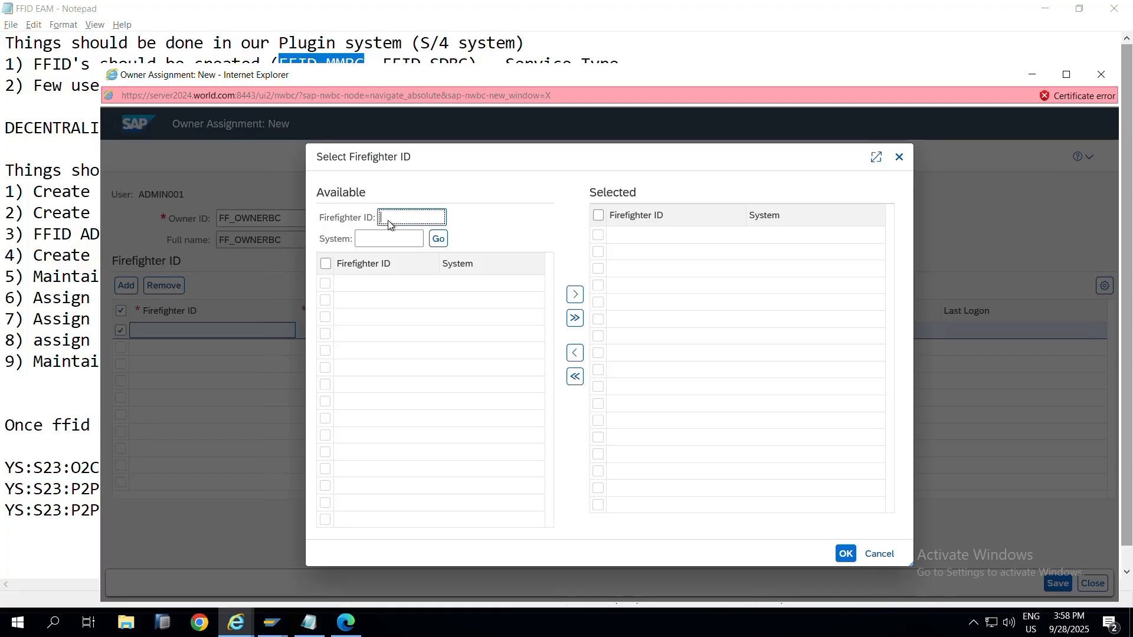
{"action": "key", "text": "ctrl+v"}
{"action": "left_click", "coordinate": [438, 239]}
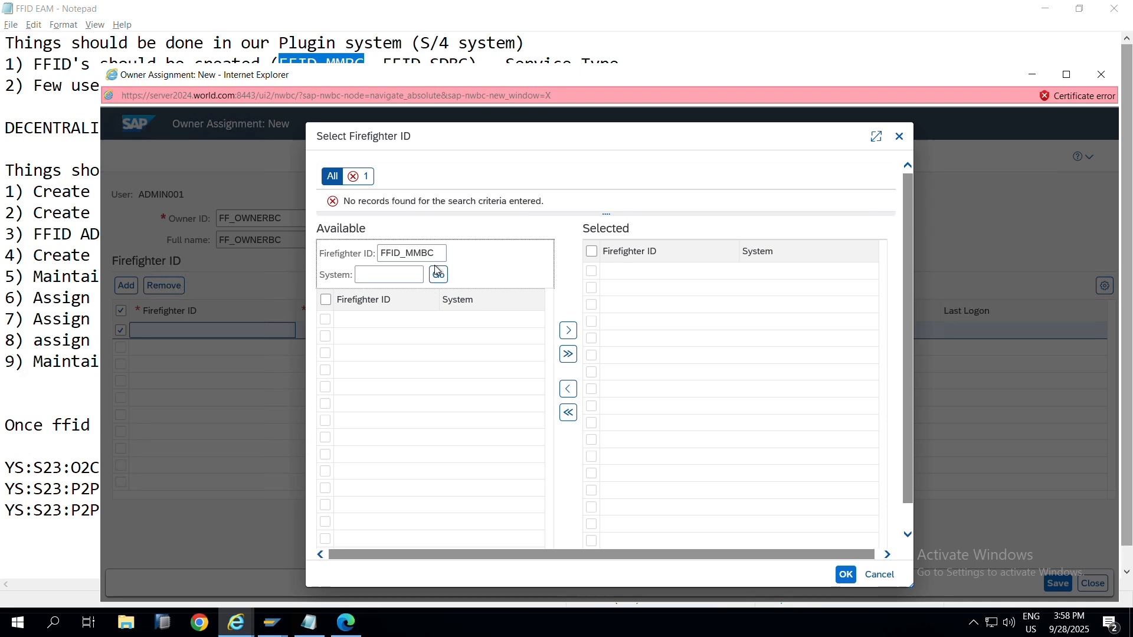
{"action": "left_click", "coordinate": [901, 137]}
{"action": "left_click", "coordinate": [731, 46]}
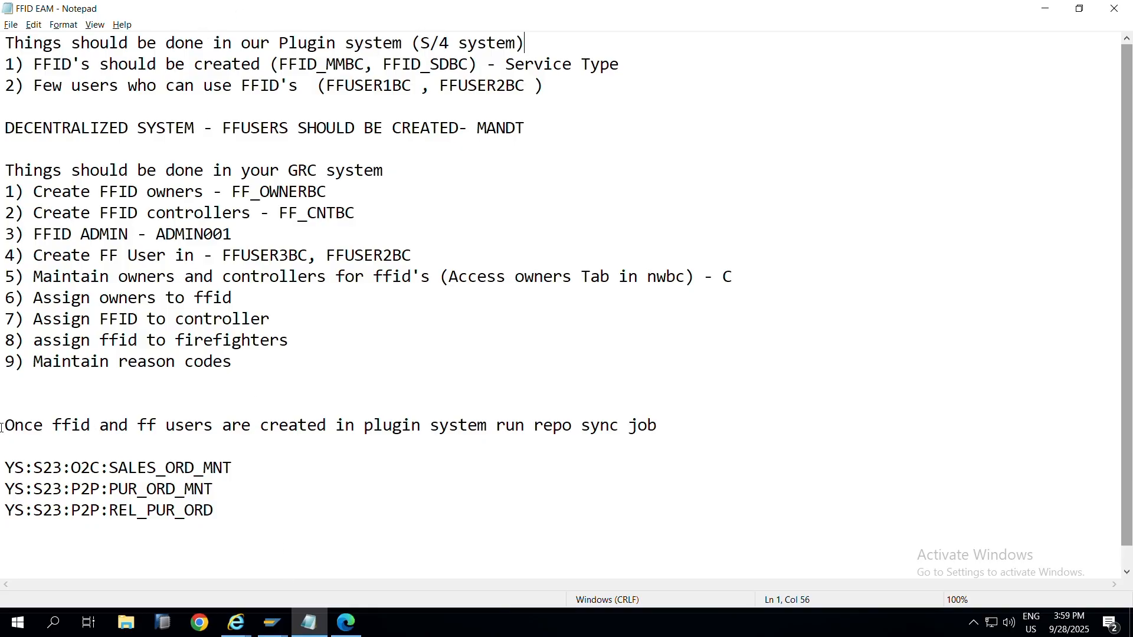
Step: Review the repo sync and plug-in task notes, then bring up the S23 Easy Access session
{"action": "left_click_drag", "start_coordinate": [1, 427], "coordinate": [671, 424]}
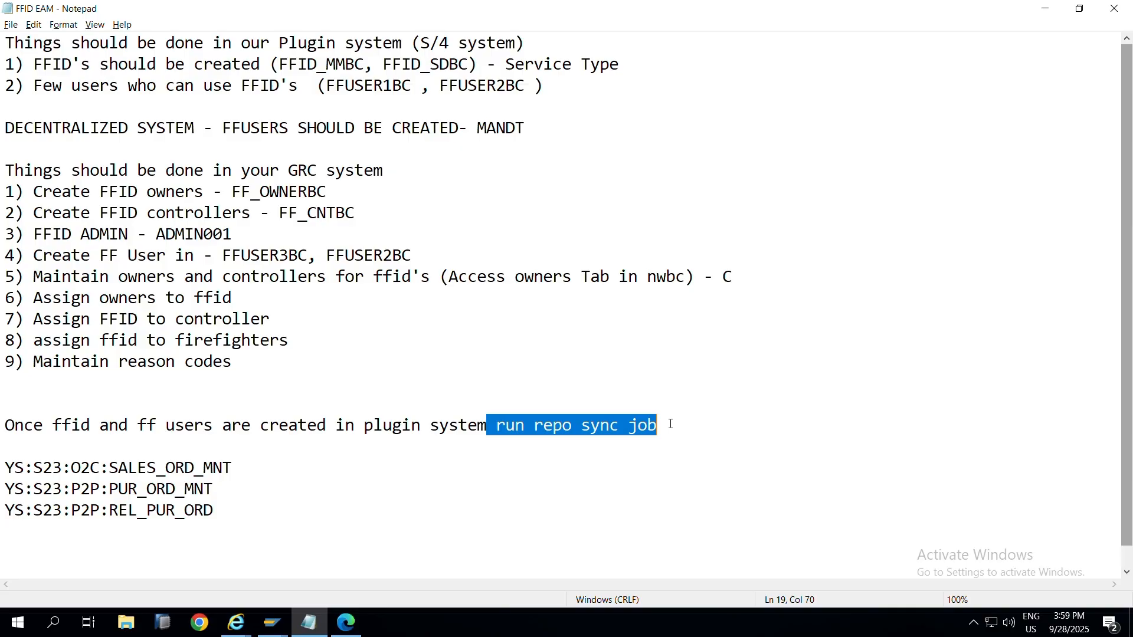
{"action": "left_click_drag", "start_coordinate": [248, 363], "coordinate": [29, 143]}
{"action": "left_click", "coordinate": [304, 233]}
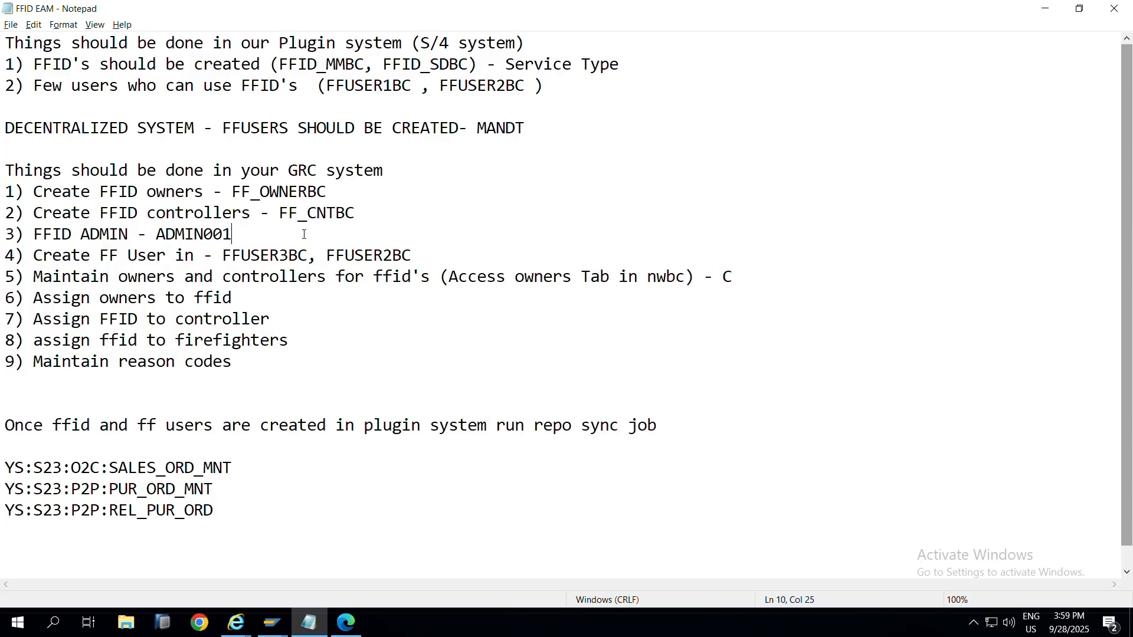
{"action": "left_click_drag", "start_coordinate": [7, 42], "coordinate": [553, 95]}
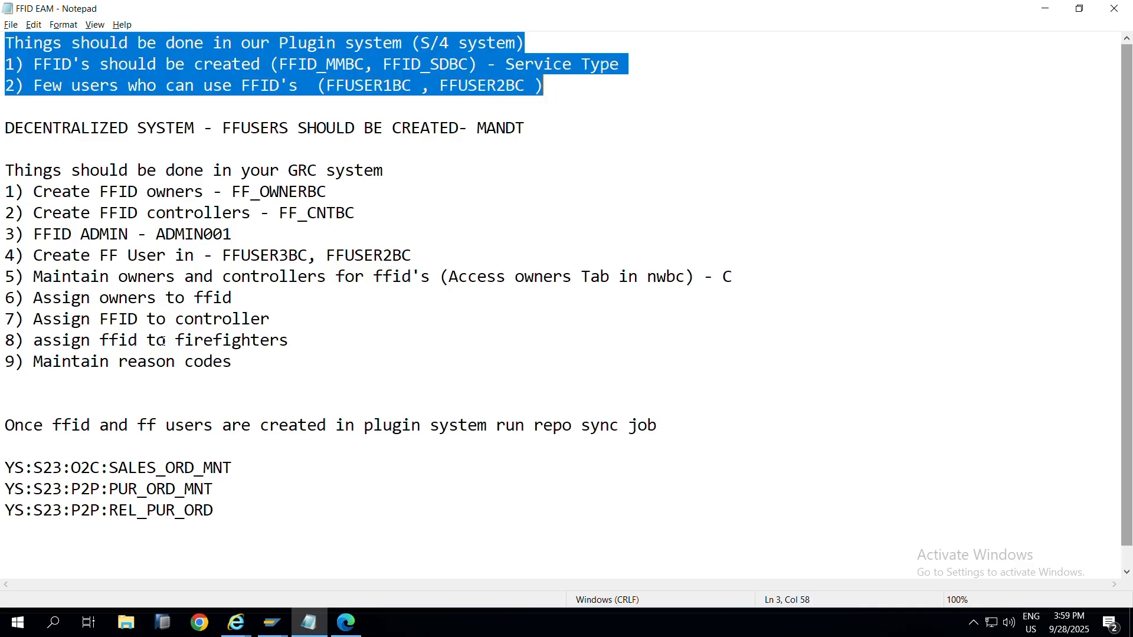
{"action": "mouse_move", "coordinate": [261, 626]}
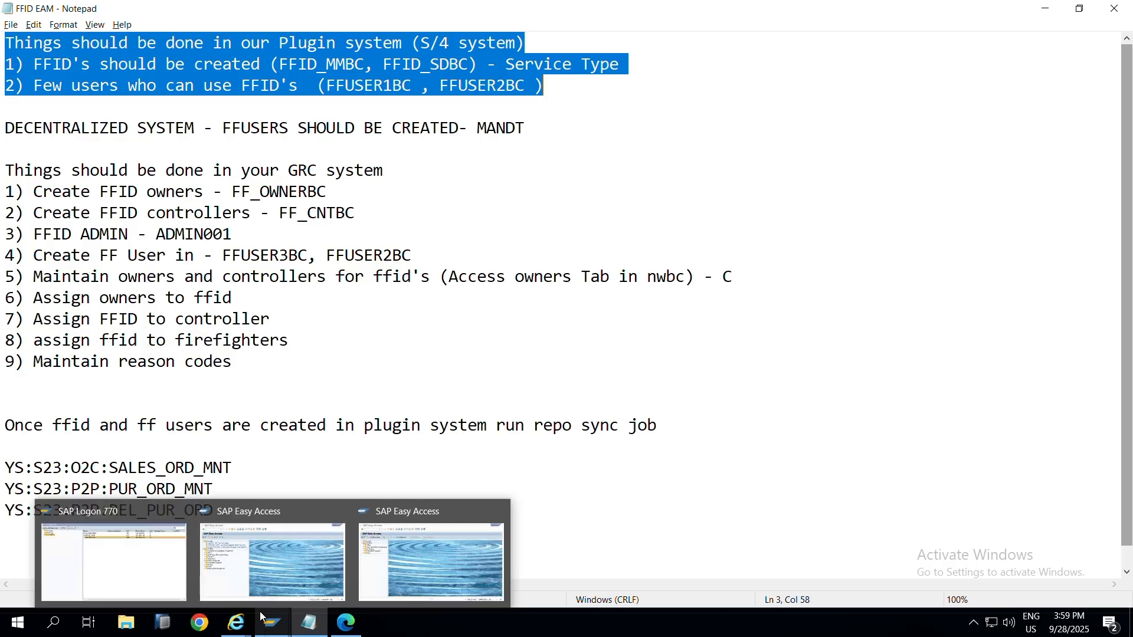
{"action": "left_click", "coordinate": [275, 550]}
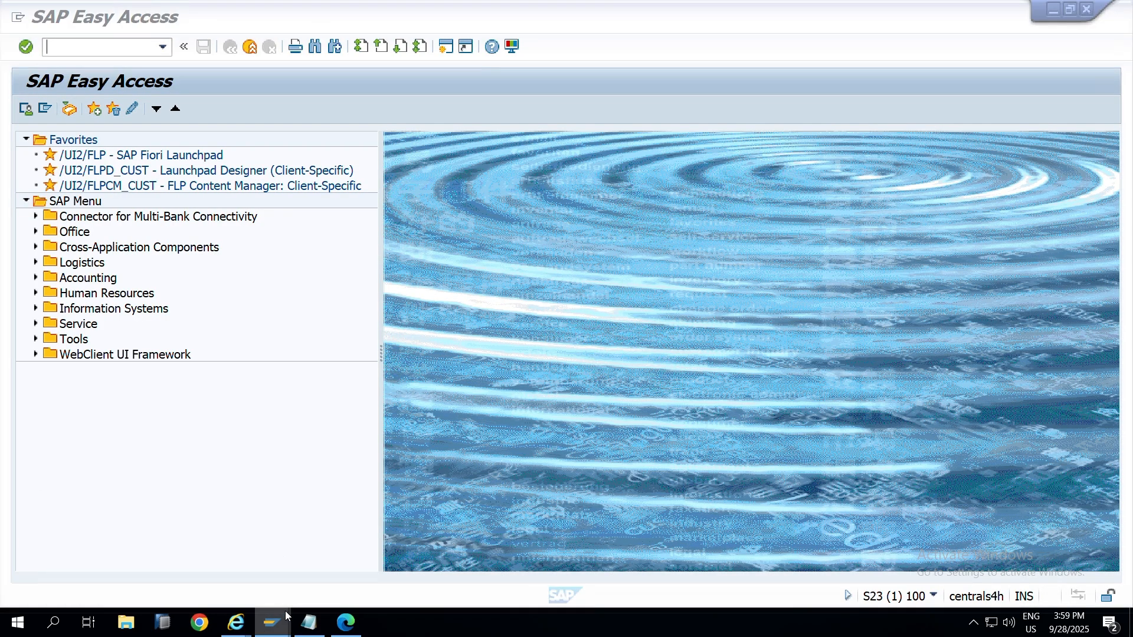
Step: In GR8, open SPRO's GRC > Access Control > Synchronization Jobs > Repository Object Synch
{"action": "left_click", "coordinate": [424, 573]}
{"action": "type", "text": "spro"}
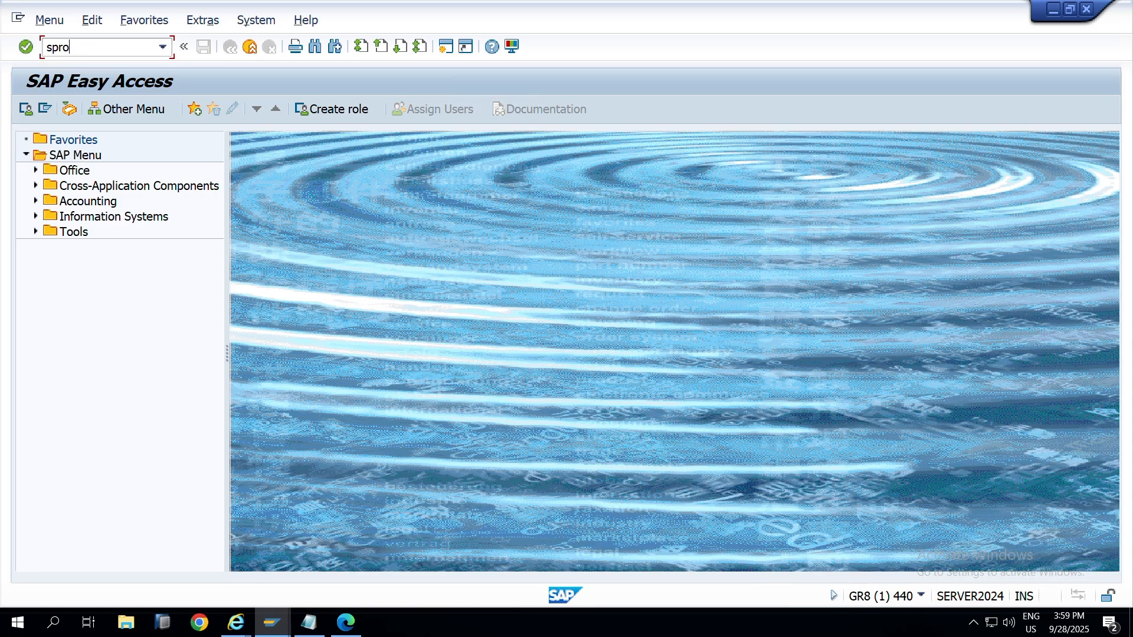
{"action": "key", "text": "Return"}
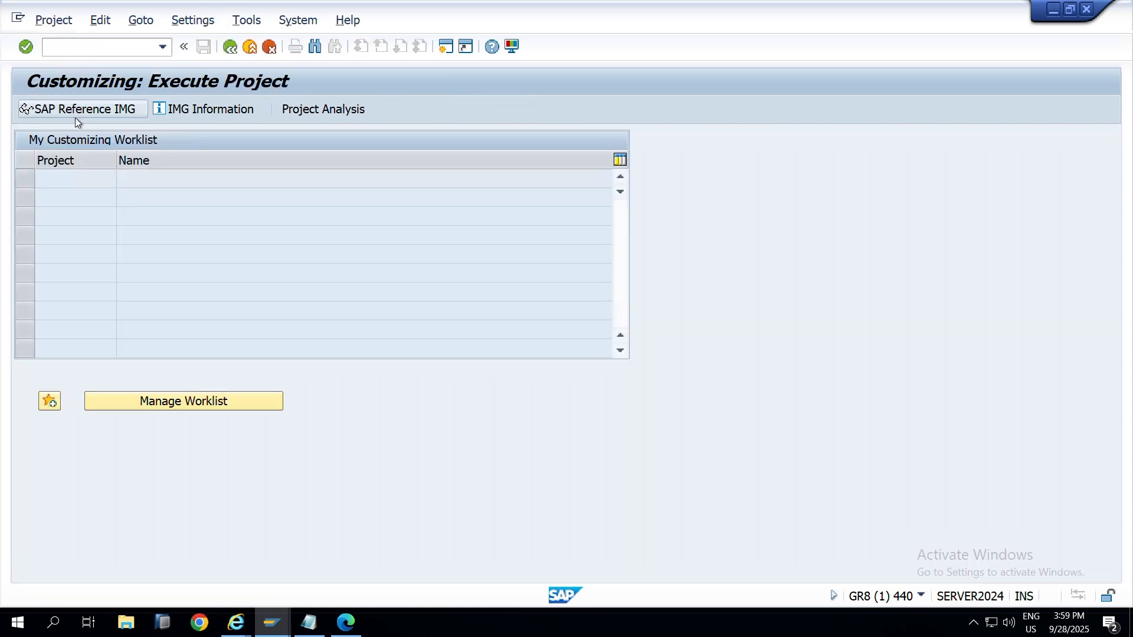
{"action": "left_click", "coordinate": [76, 113]}
{"action": "left_click", "coordinate": [36, 263]}
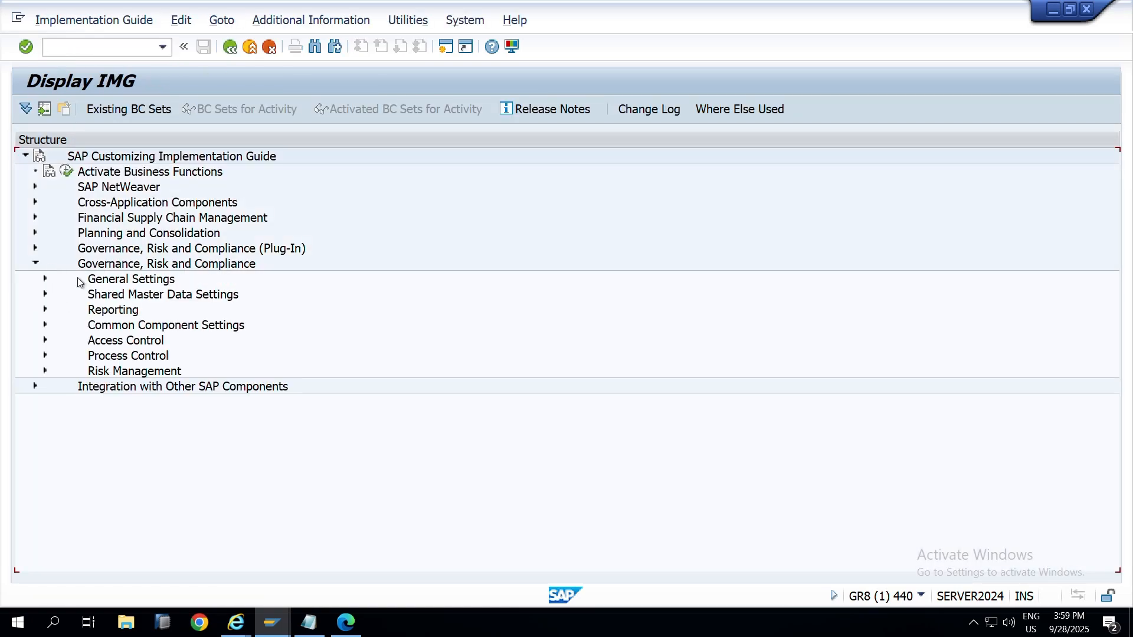
{"action": "left_click", "coordinate": [45, 341]}
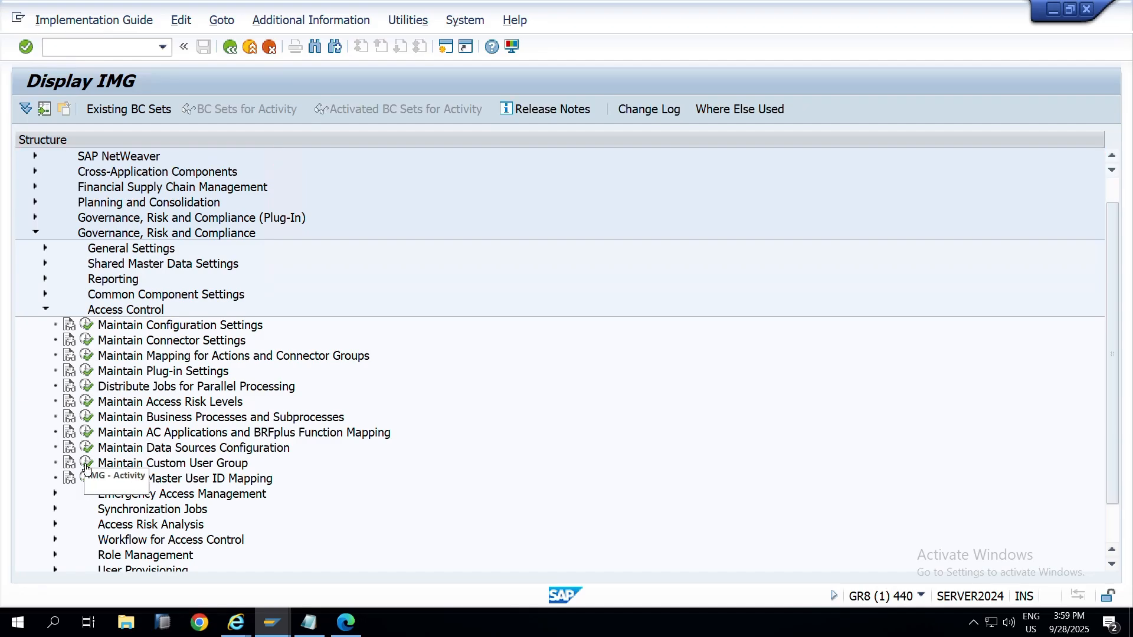
{"action": "scroll", "coordinate": [87, 503], "scroll_direction": "down", "scroll_amount": 1}
{"action": "left_click", "coordinate": [55, 493]}
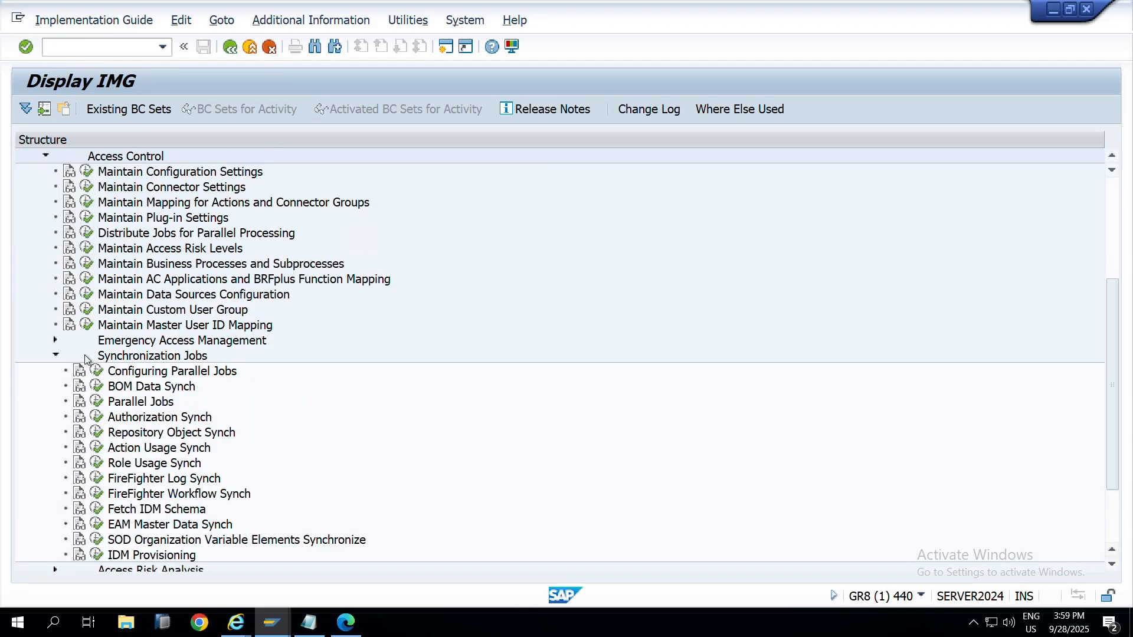
{"action": "left_click", "coordinate": [98, 432]}
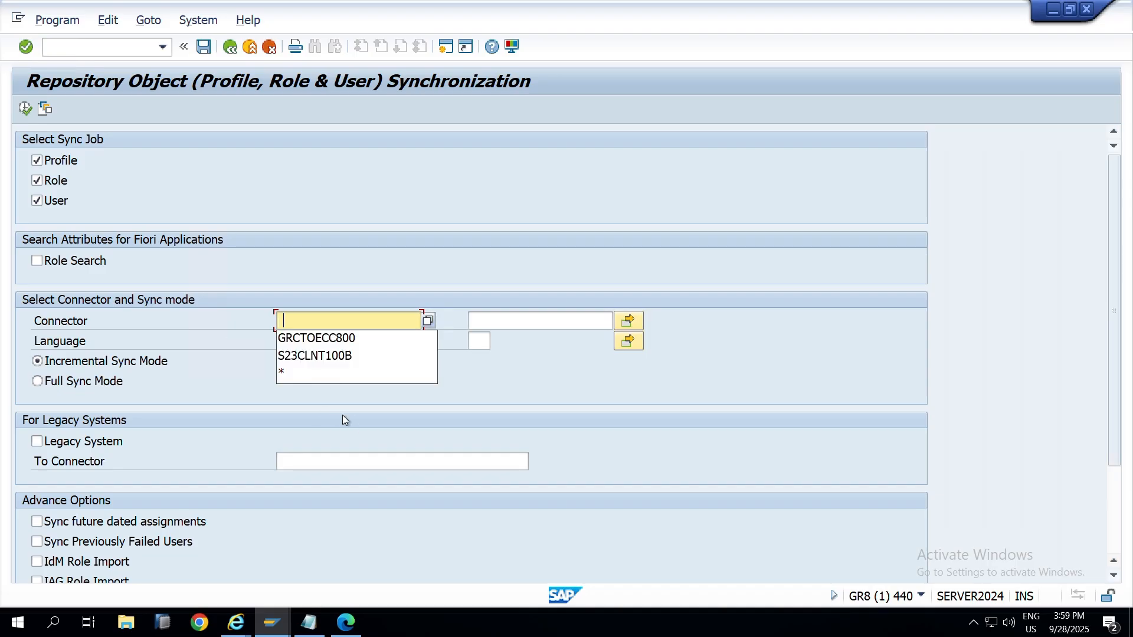
Step: Run the sync for connector S23CLNT100B, syncing 6 profiles, 9 roles and 24 users
{"action": "left_click", "coordinate": [331, 357]}
{"action": "left_click", "coordinate": [24, 108]}
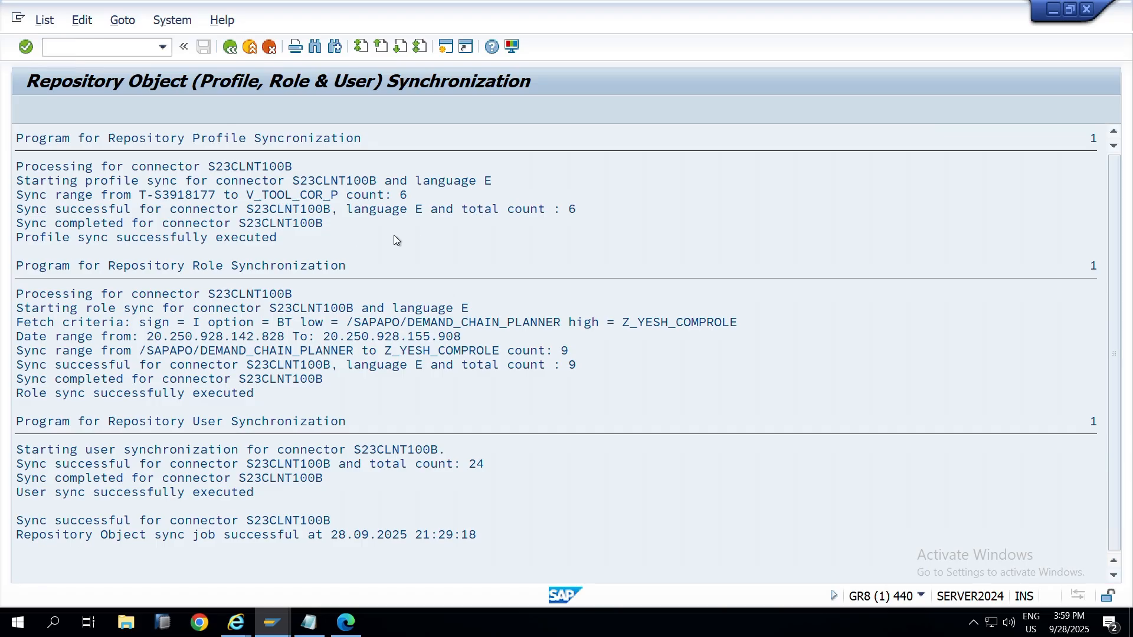
{"action": "key", "text": "alt+Tab"}
{"action": "key", "text": "alt+Tab"}
{"action": "key", "text": "alt+Tab"}
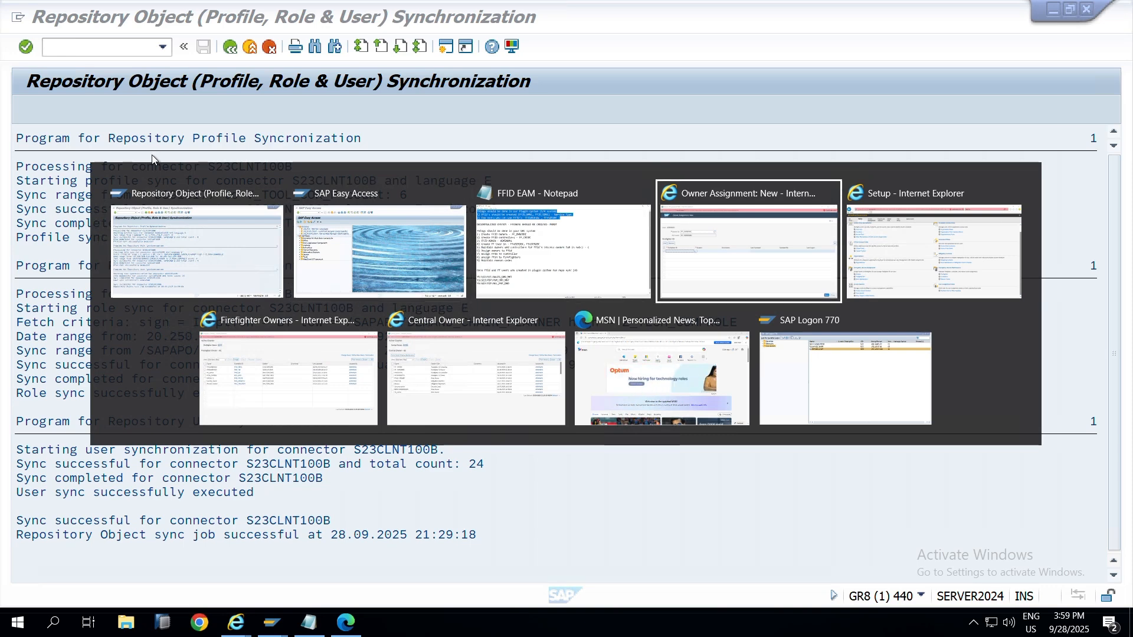
Step: Close the Firefighter Owners and Central Owner browser windows
{"action": "key", "text": "alt+Tab"}
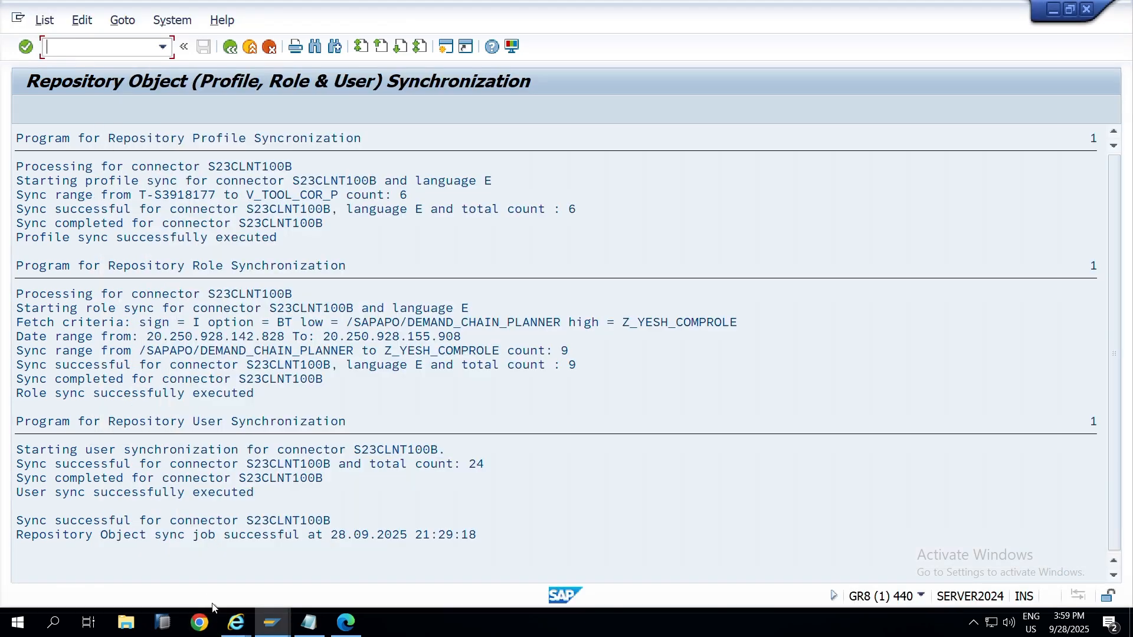
{"action": "left_click", "coordinate": [236, 622]}
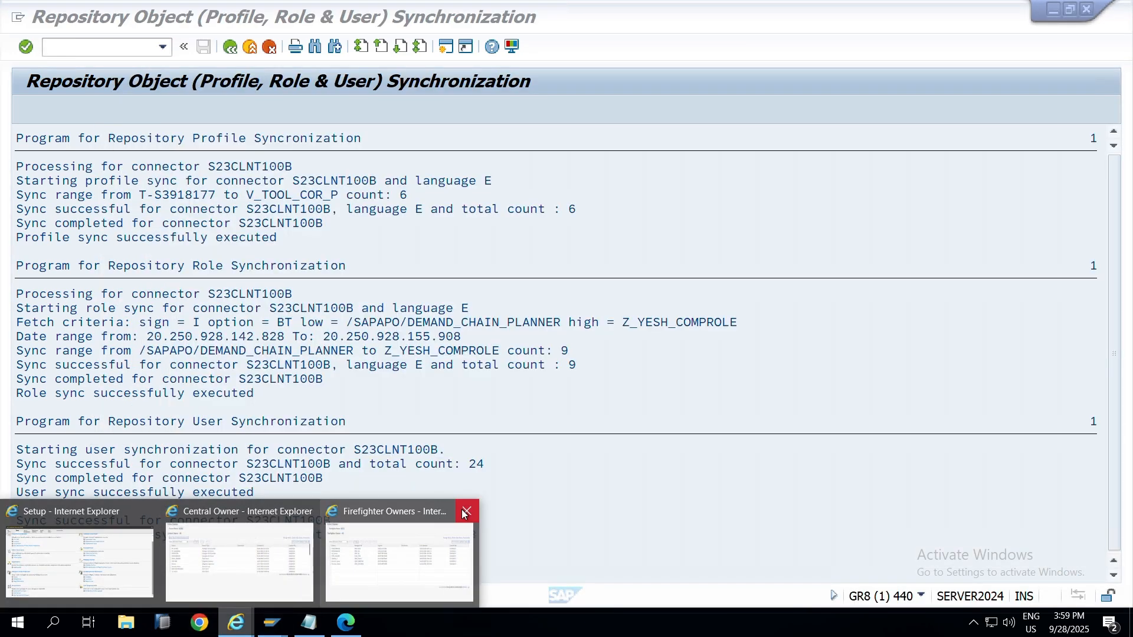
{"action": "left_click", "coordinate": [465, 514]}
{"action": "left_click", "coordinate": [303, 511]}
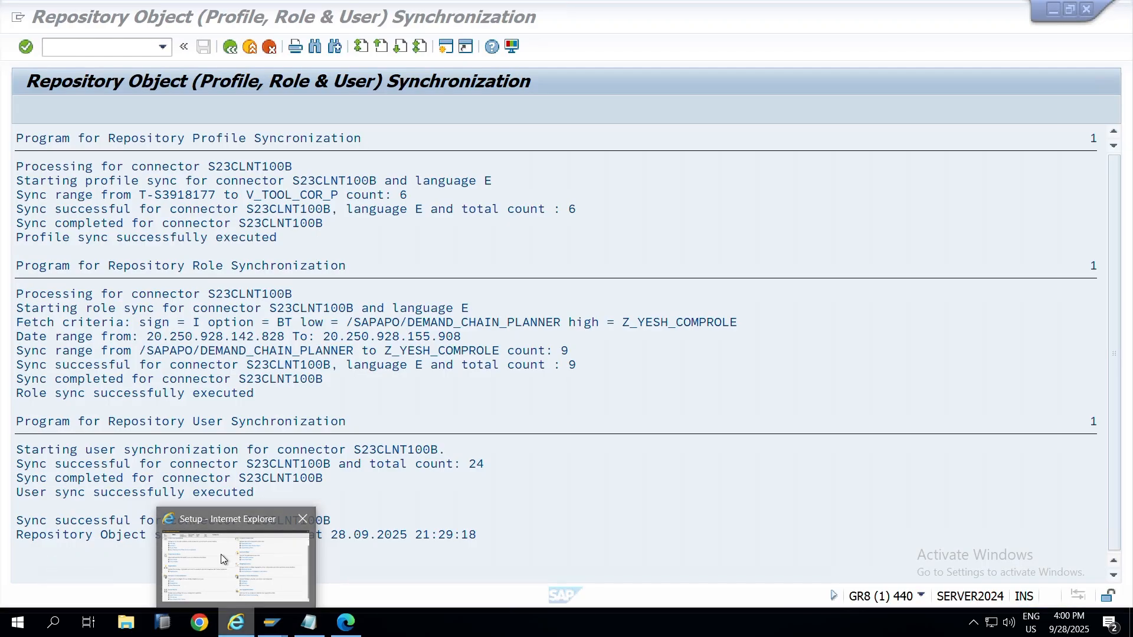
Step: Reload the Setup page and launch Owners under Emergency Access Assignment
{"action": "left_click", "coordinate": [221, 554]}
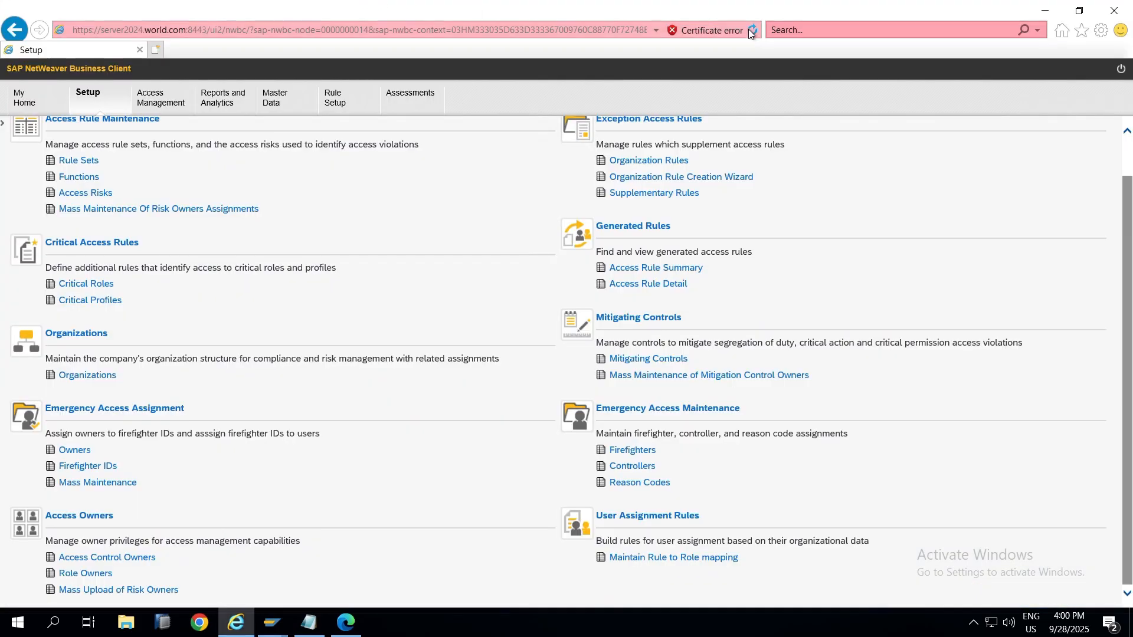
{"action": "left_click", "coordinate": [752, 30]}
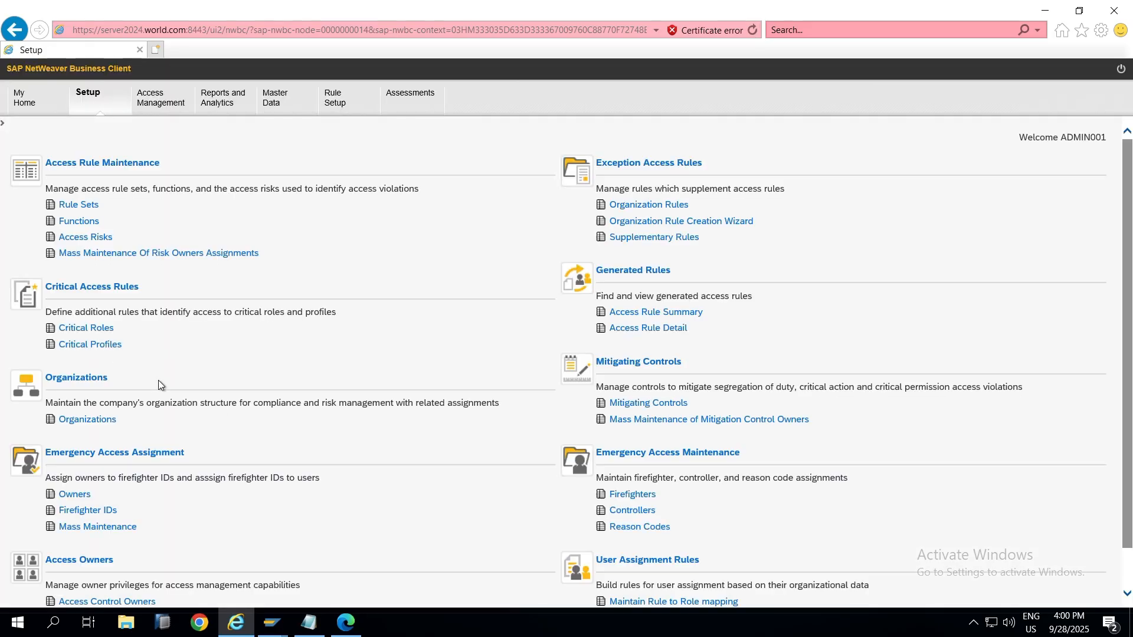
{"action": "left_click", "coordinate": [82, 498]}
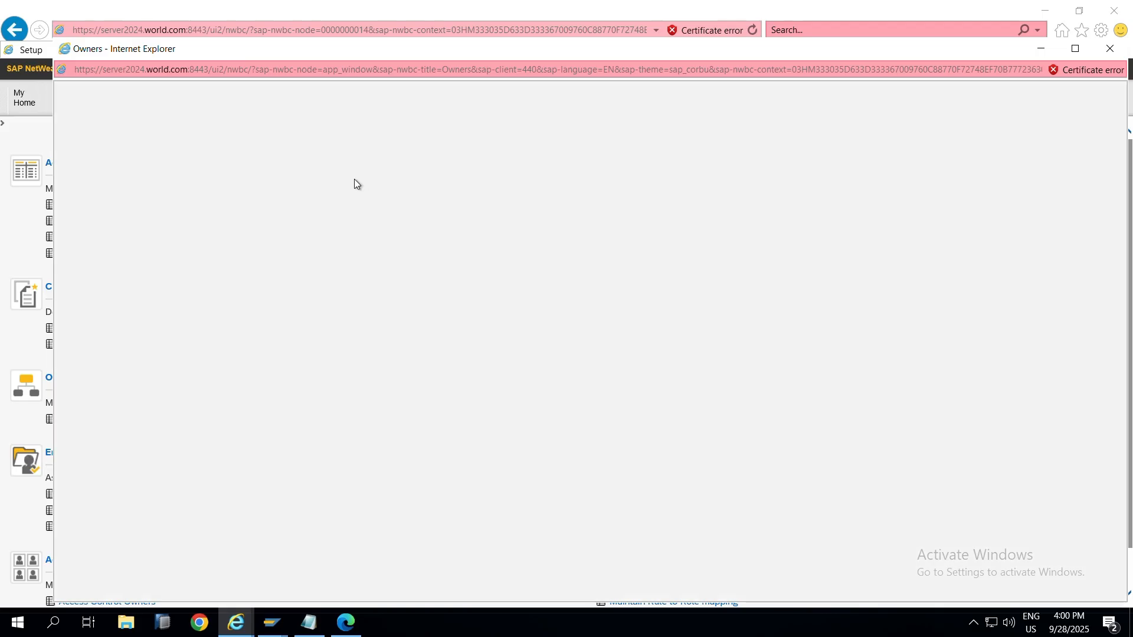
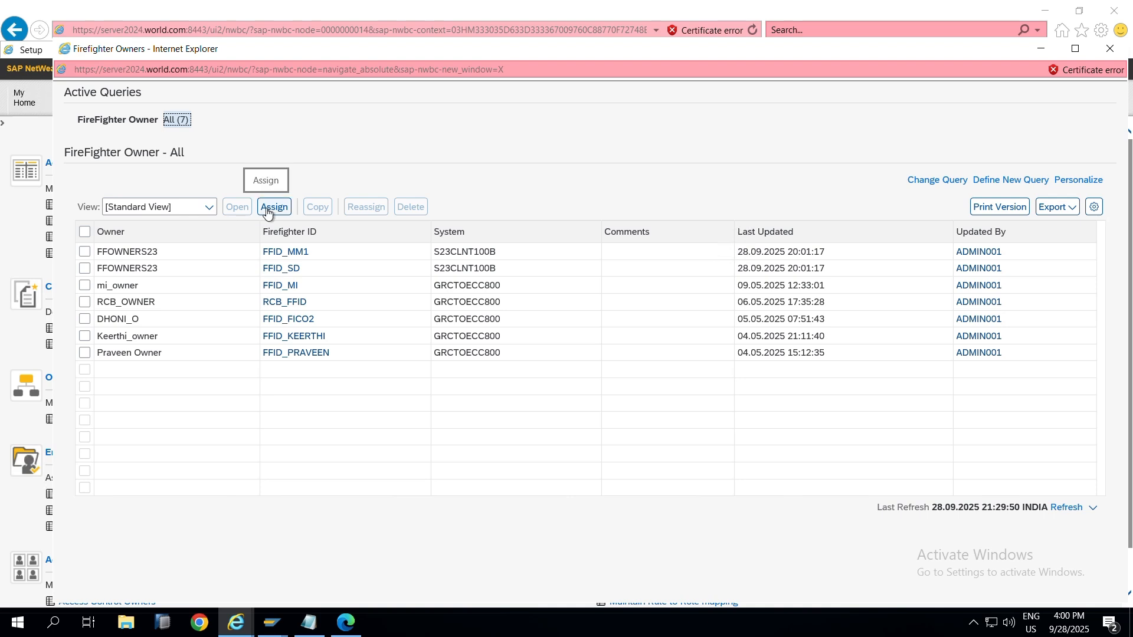
Step: Start a new, blank owner assignment from the FireFighter Owner list with Assign
{"action": "left_click", "coordinate": [267, 207]}
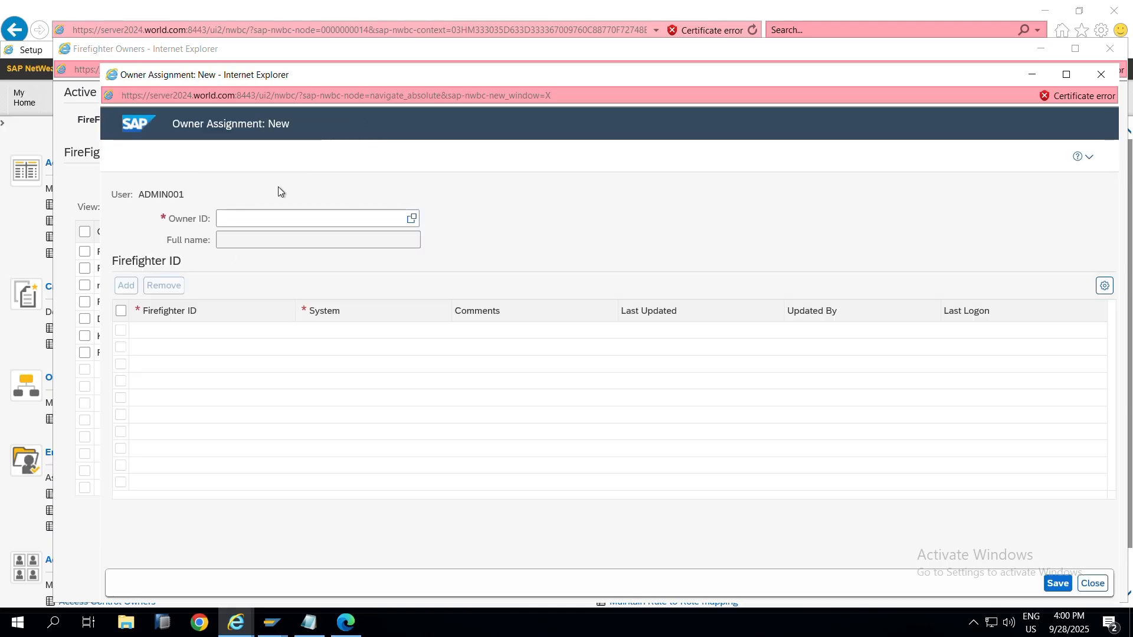
Step: Search the Owner ID lookup for FFID_MMBC, then close it without choosing anyone
{"action": "left_click", "coordinate": [412, 220]}
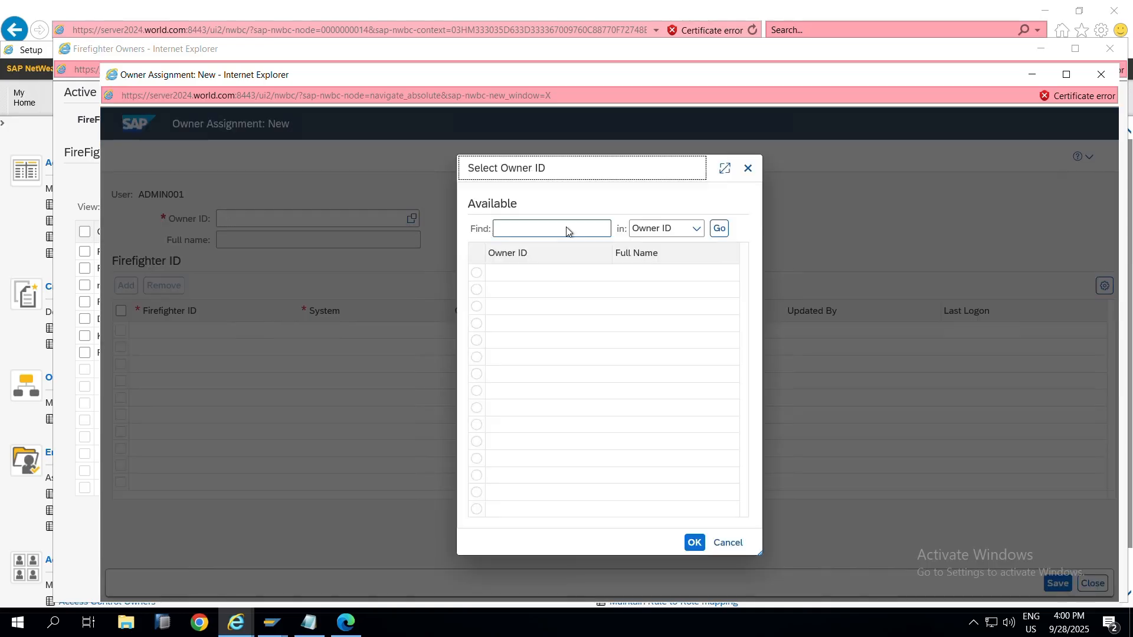
{"action": "left_click", "coordinate": [569, 231]}
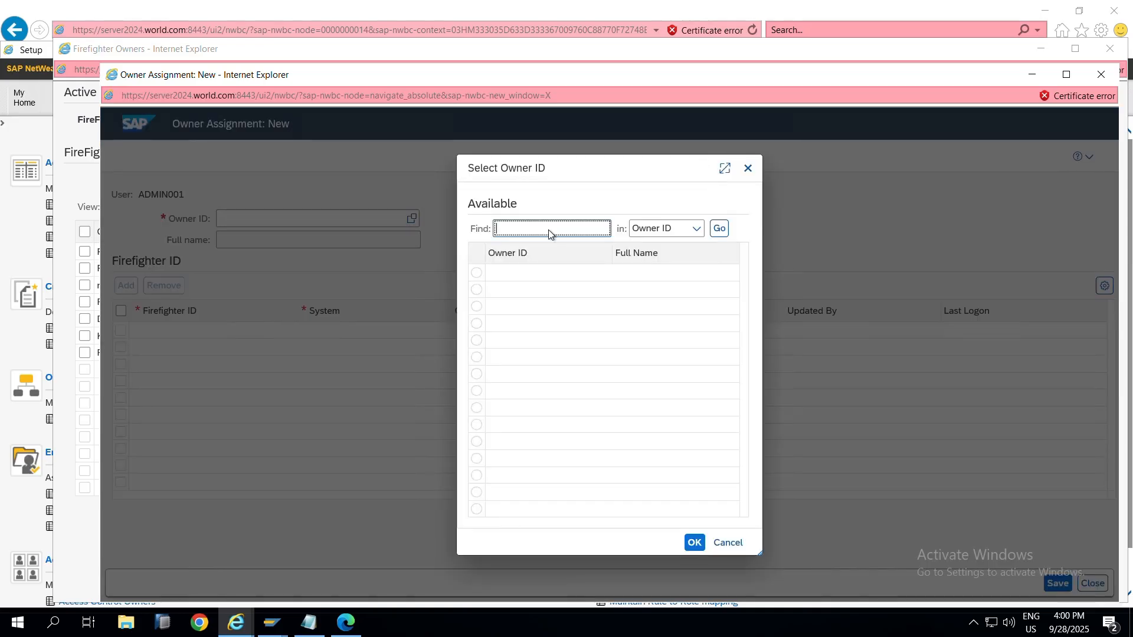
{"action": "type", "text": "FFID_MMBC"}
{"action": "left_click", "coordinate": [719, 228]}
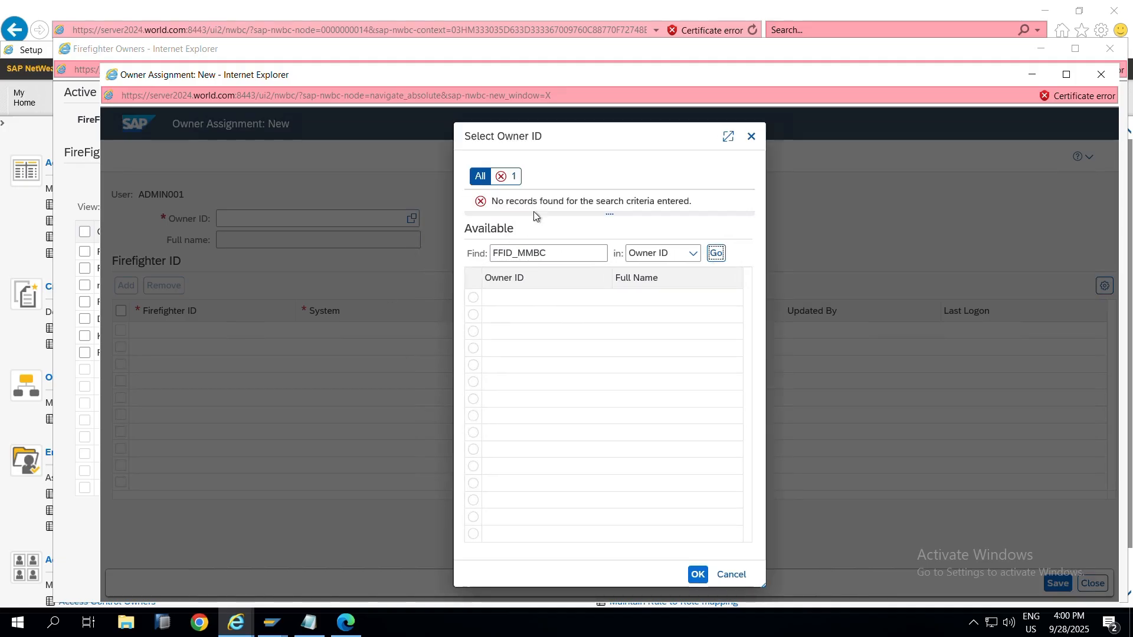
{"action": "left_click", "coordinate": [750, 137]}
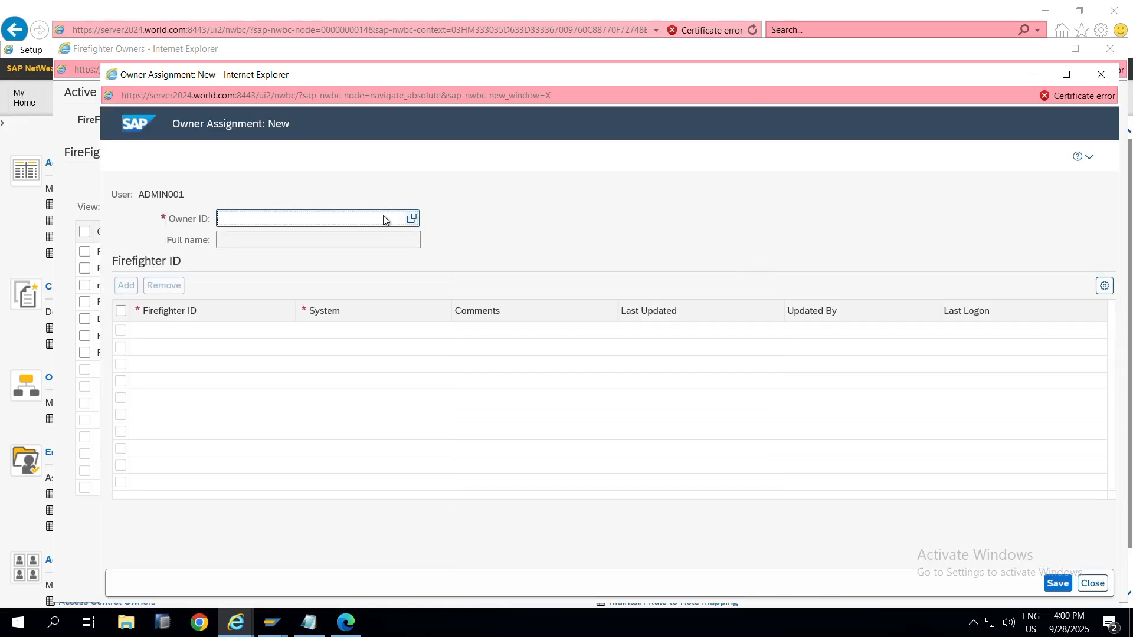
Step: Copy FF_OWNERBC from the notes, set it as Owner ID, and add a firefighter ID row
{"action": "key", "text": "alt+Tab"}
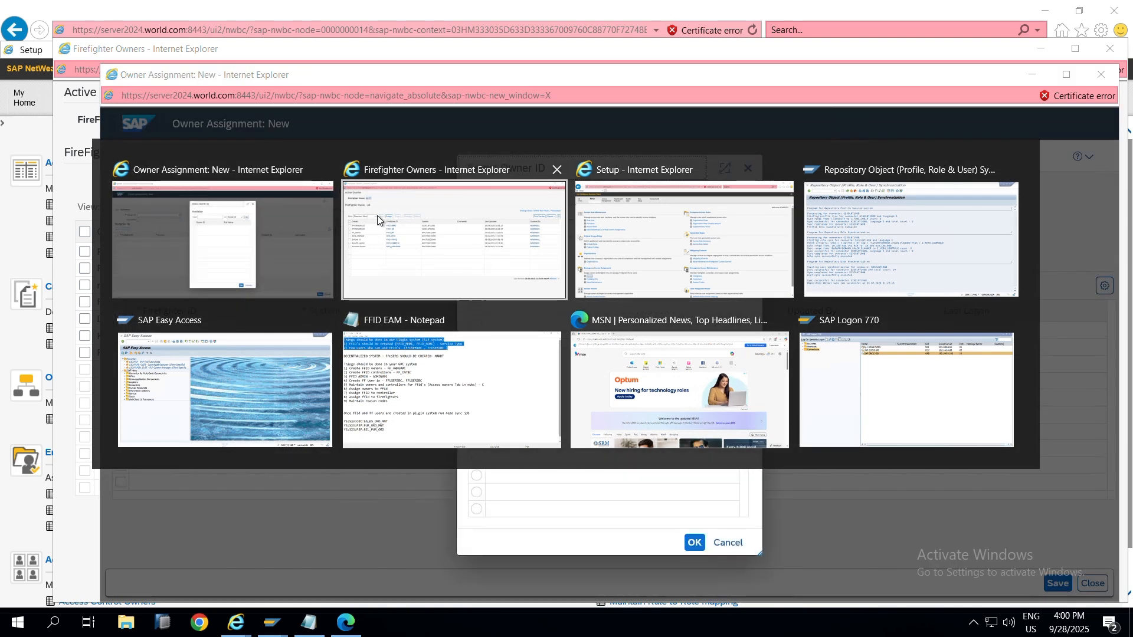
{"action": "key", "text": "Down"}
{"action": "double_click", "coordinate": [284, 193]}
{"action": "key", "text": "ctrl+c"}
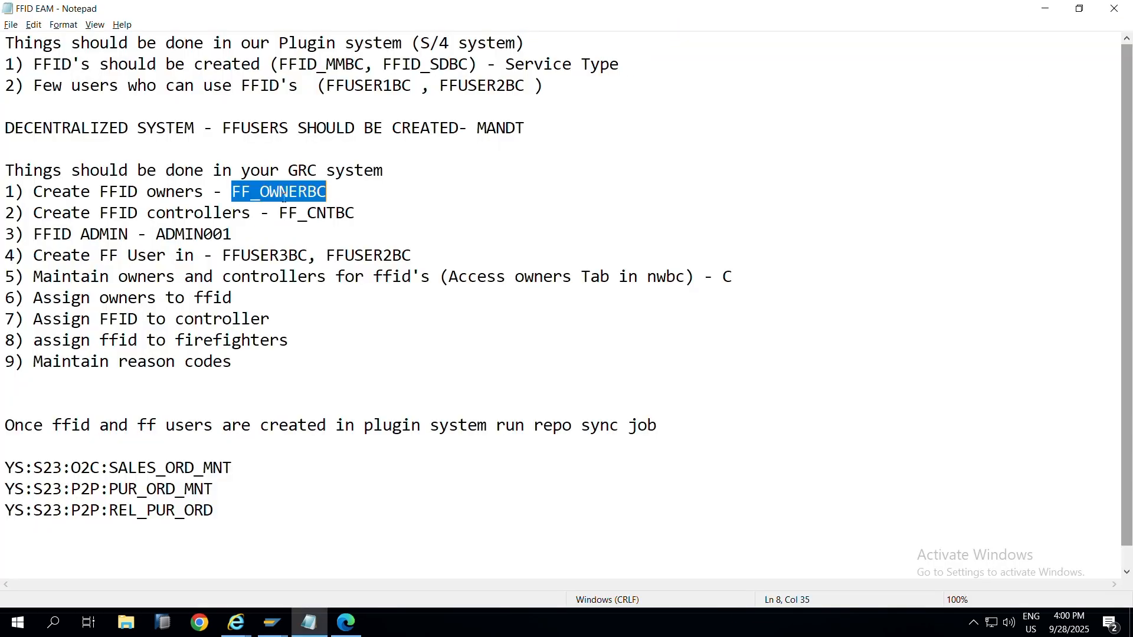
{"action": "key", "text": "alt+Tab"}
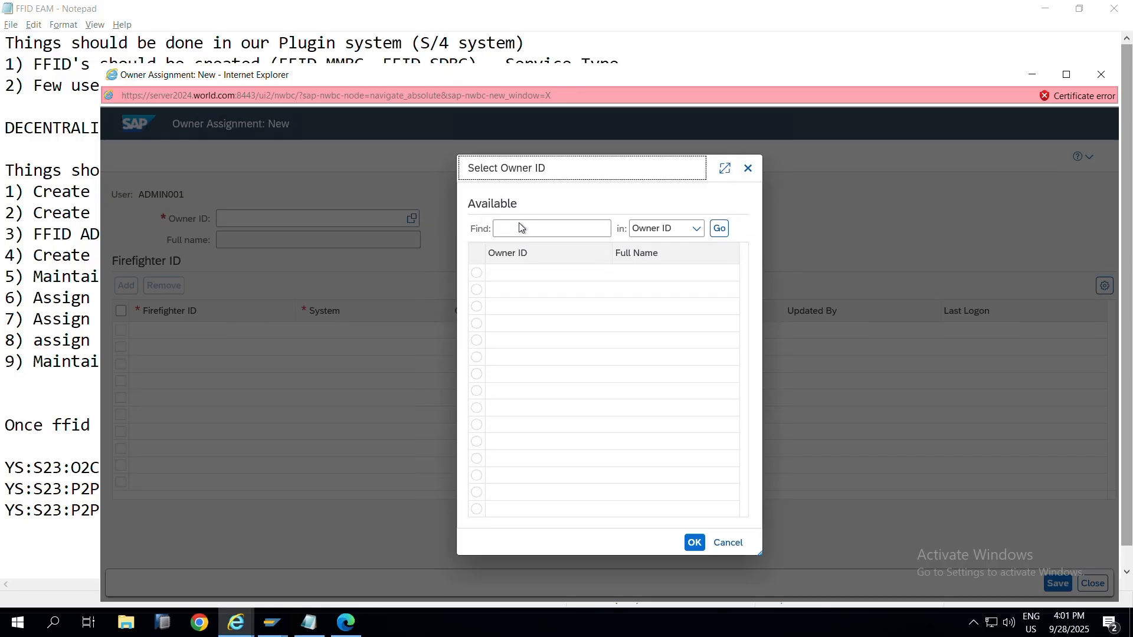
{"action": "left_click", "coordinate": [519, 228]}
{"action": "key", "text": "ctrl+v"}
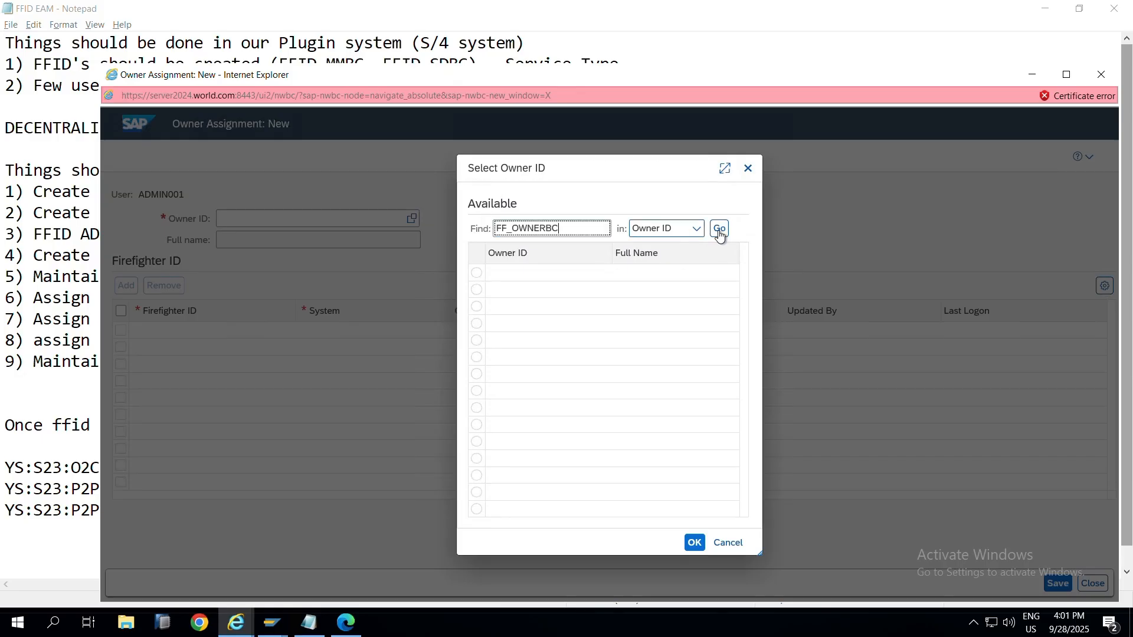
{"action": "left_click", "coordinate": [720, 234]}
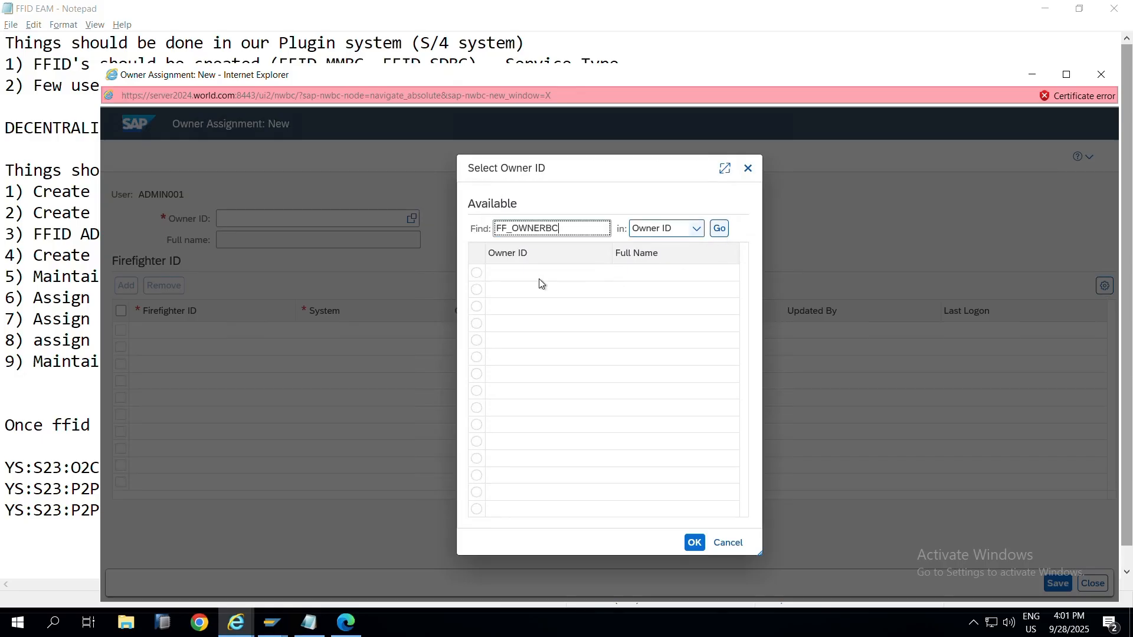
{"action": "left_click", "coordinate": [476, 276]}
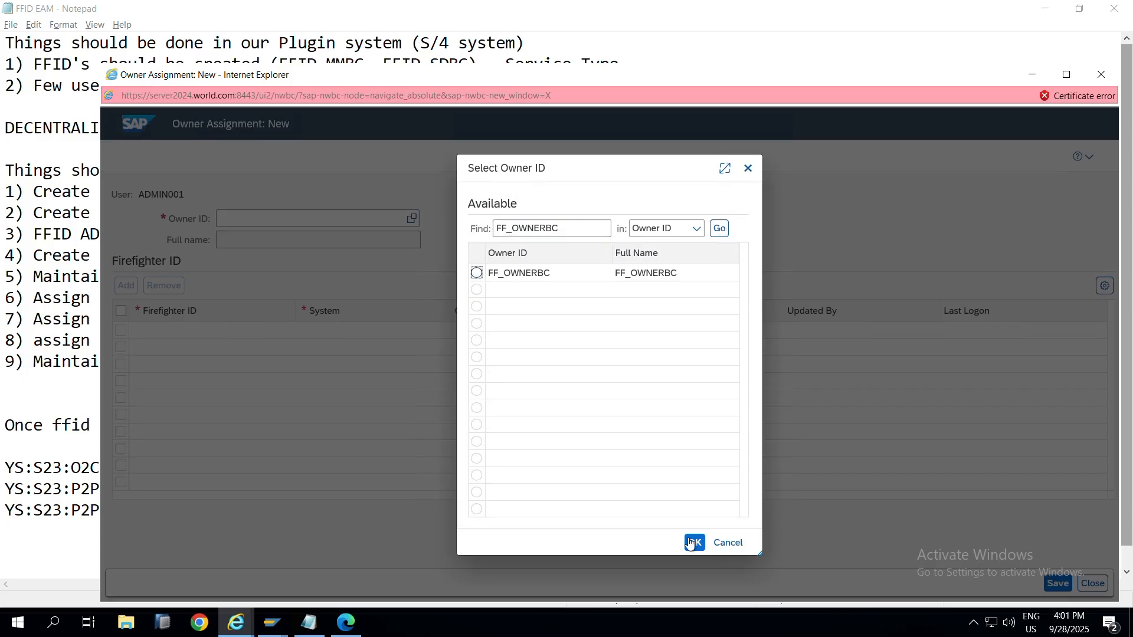
{"action": "left_click", "coordinate": [690, 543]}
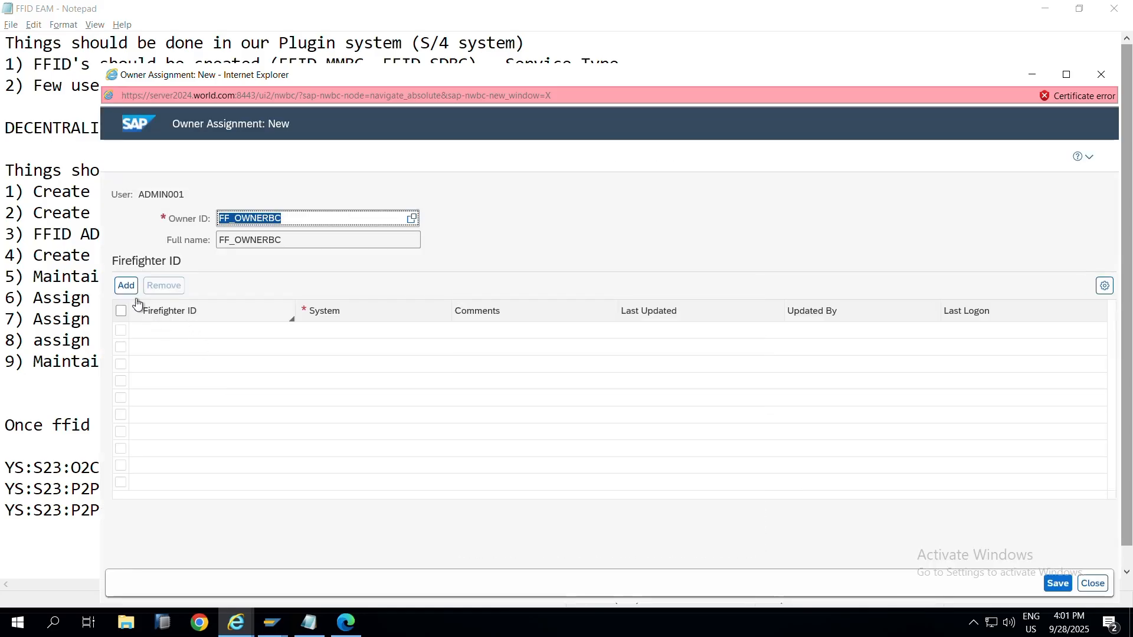
{"action": "left_click", "coordinate": [126, 286]}
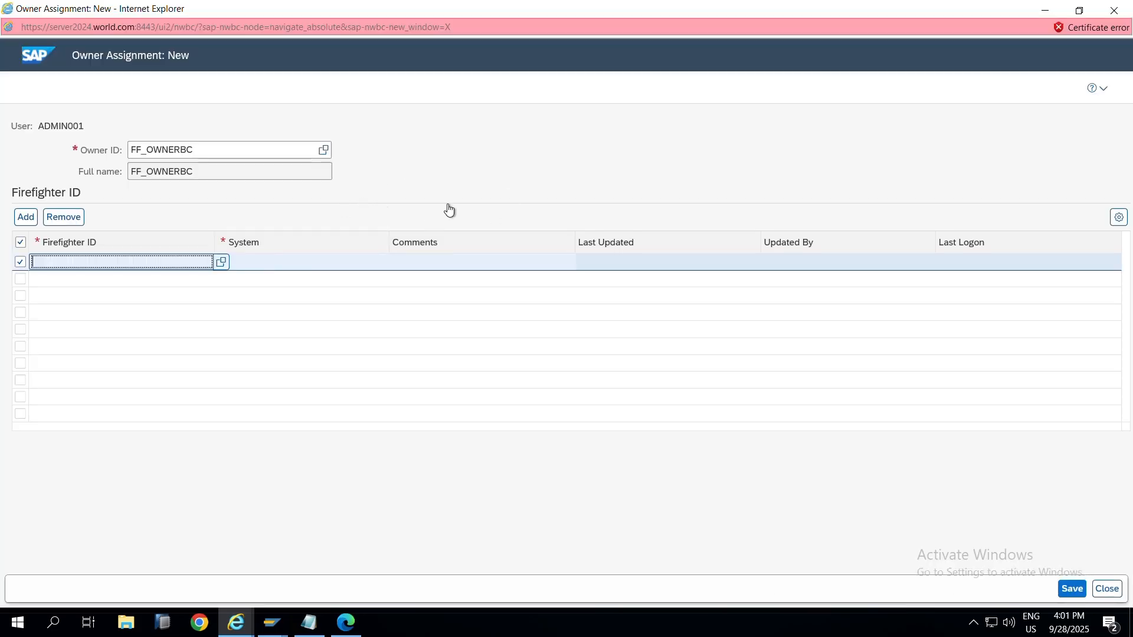
{"action": "key", "text": "alt+Tab"}
Step: Search the firefighter ID lookup for FFID_MMBC, move it to Selected and confirm
{"action": "left_click", "coordinate": [448, 204]}
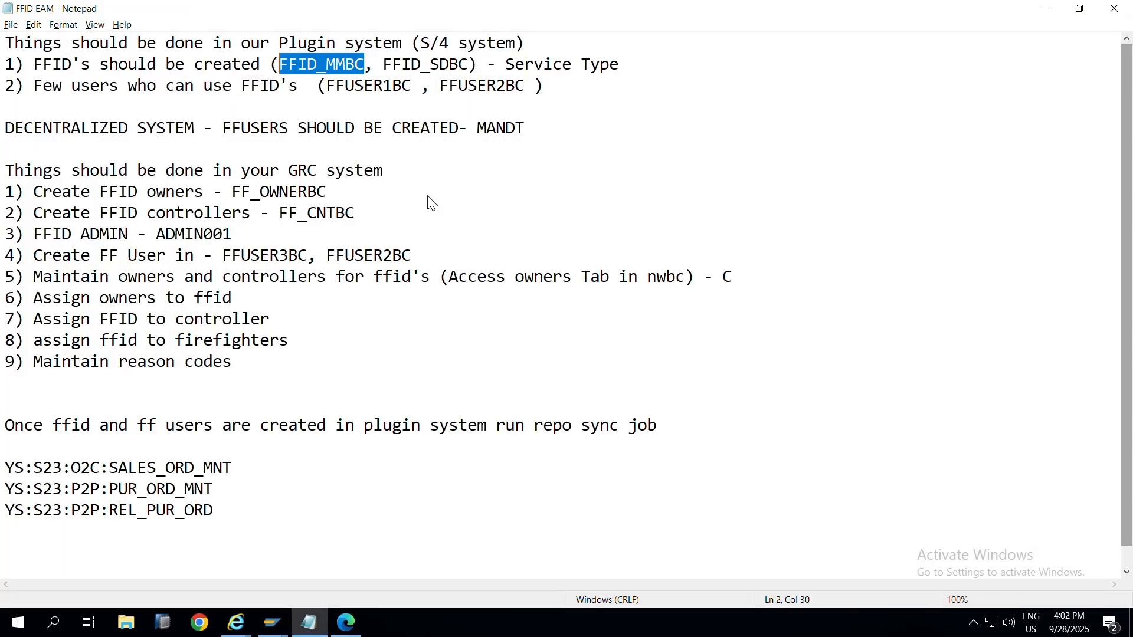
{"action": "key", "text": "alt+Tab"}
{"action": "left_click", "coordinate": [374, 187]}
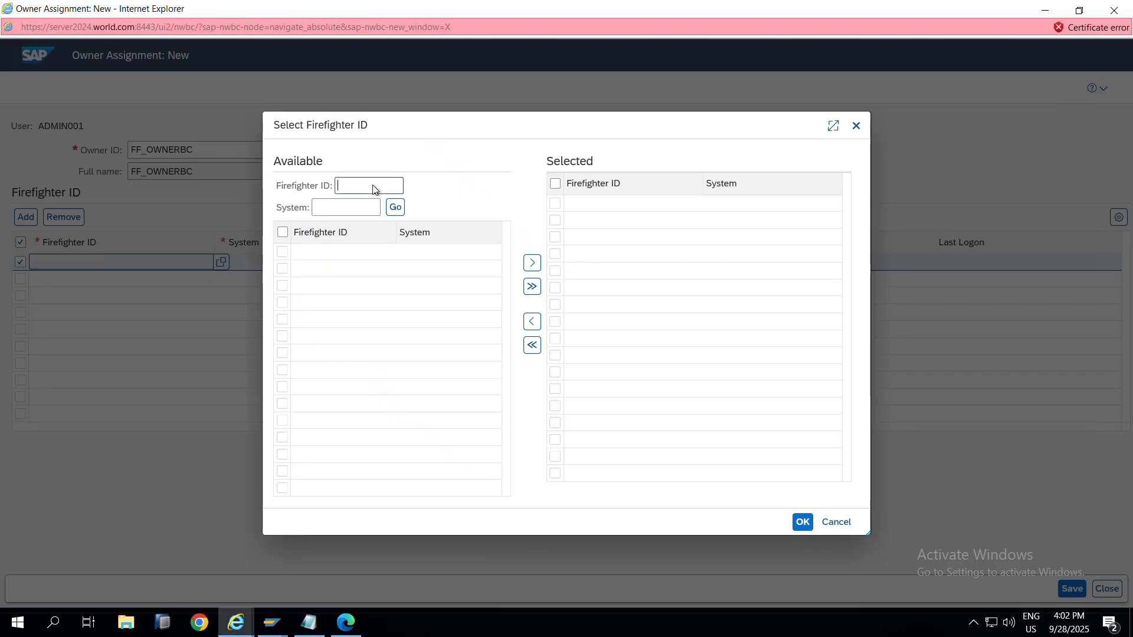
{"action": "type", "text": "FFID_MMBC"}
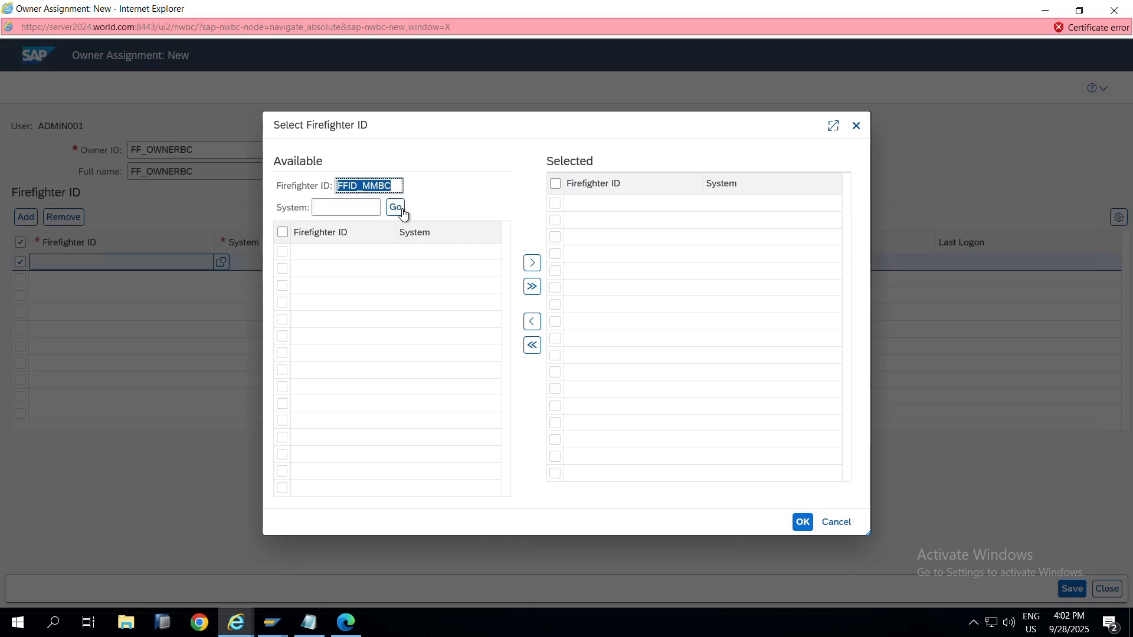
{"action": "left_click", "coordinate": [395, 208]}
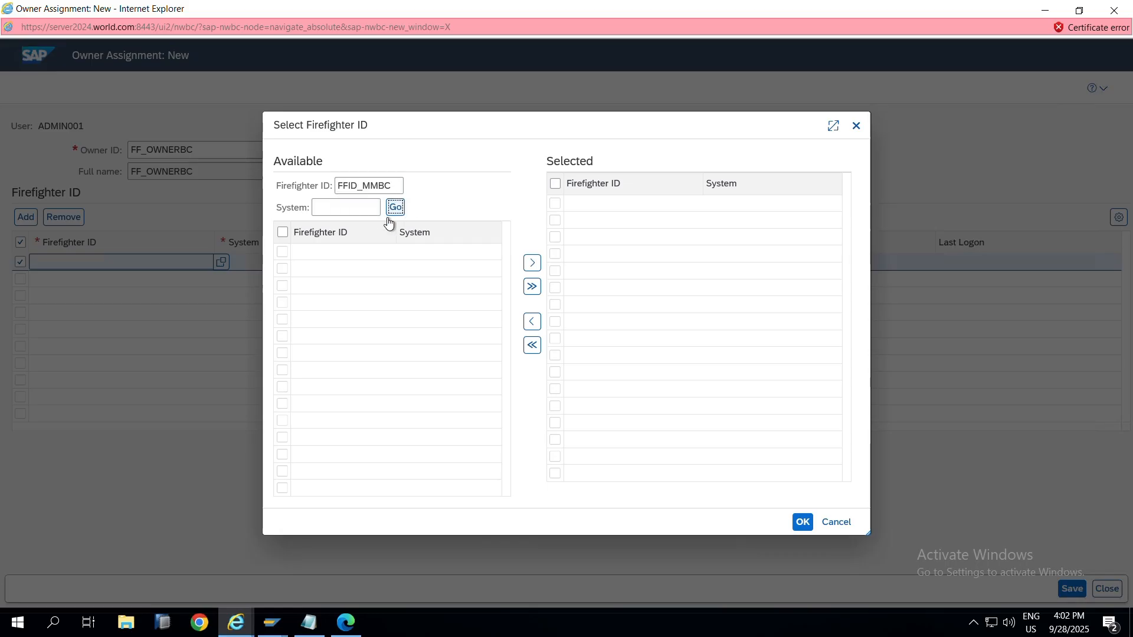
{"action": "left_click", "coordinate": [282, 252]}
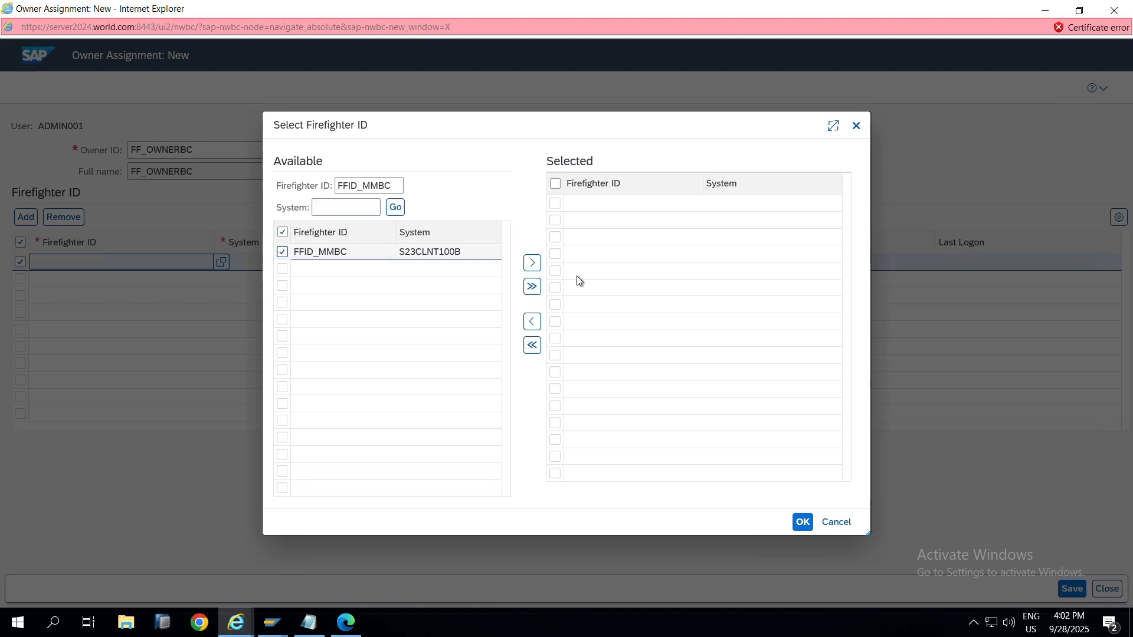
{"action": "left_click", "coordinate": [531, 263]}
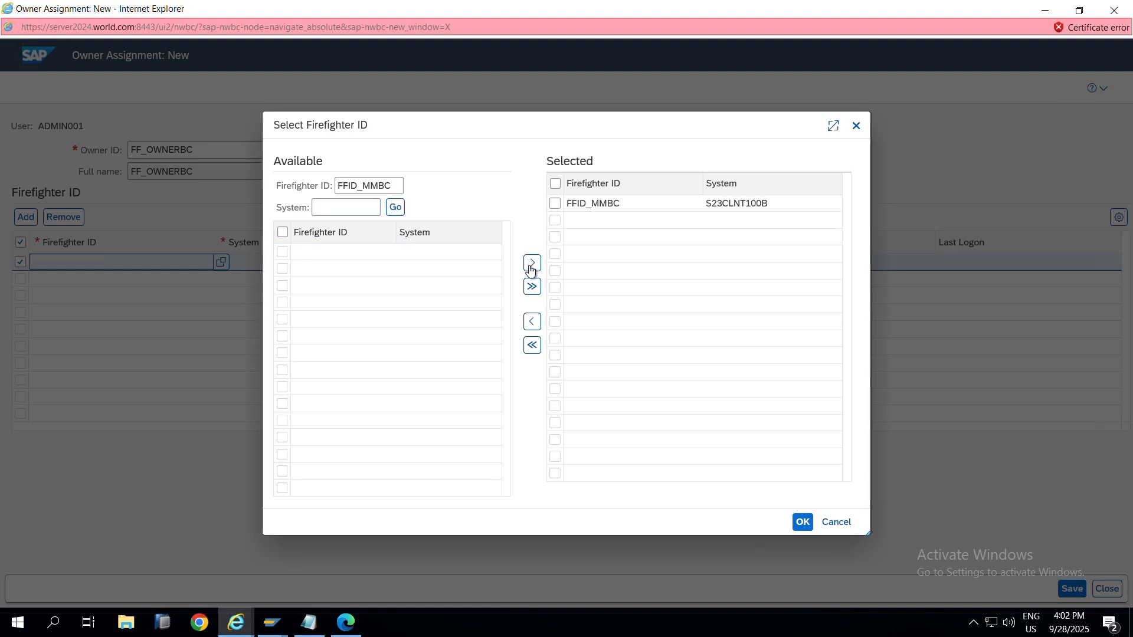
{"action": "left_click", "coordinate": [531, 264]}
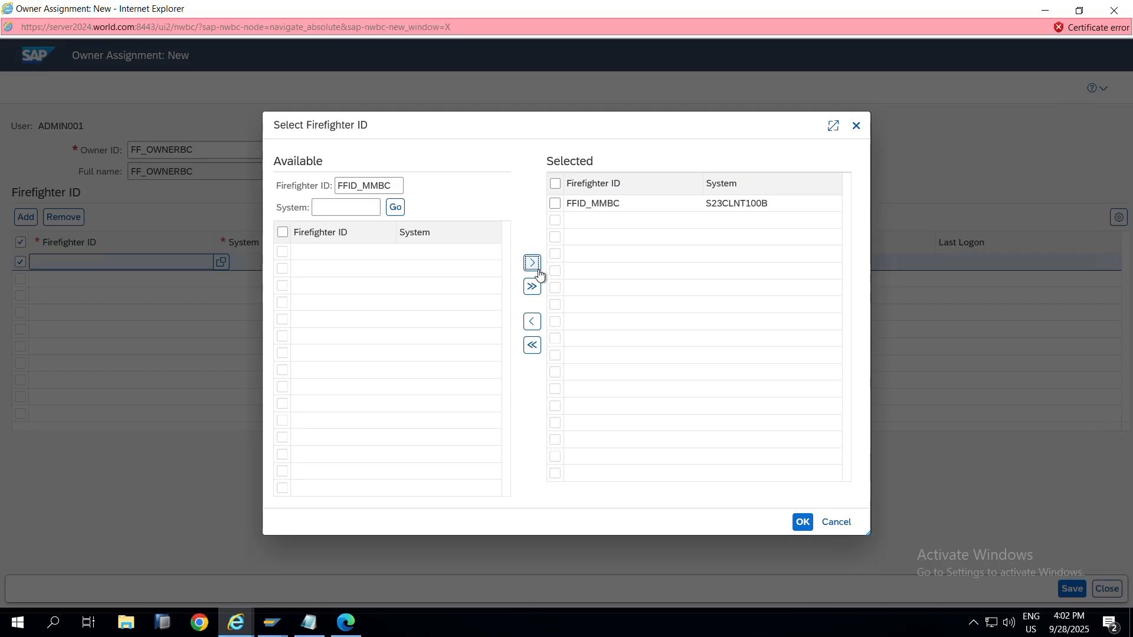
{"action": "left_click", "coordinate": [803, 523]}
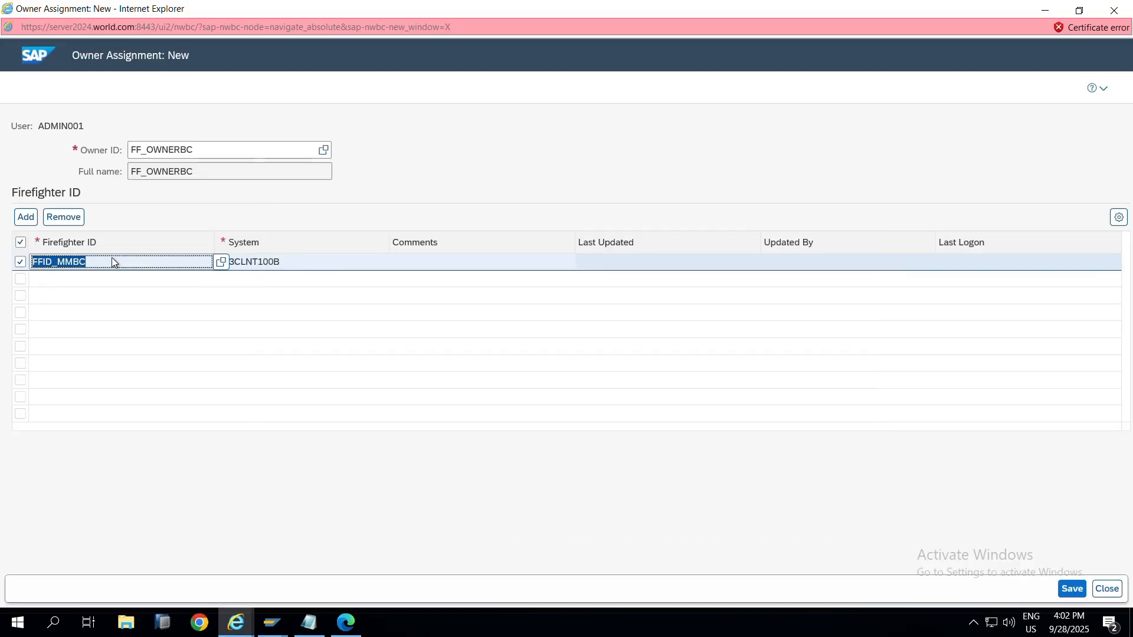
Step: Add a second firefighter ID row and search its lookup for FFID_SDBC copied from the notes
{"action": "left_click", "coordinate": [25, 218]}
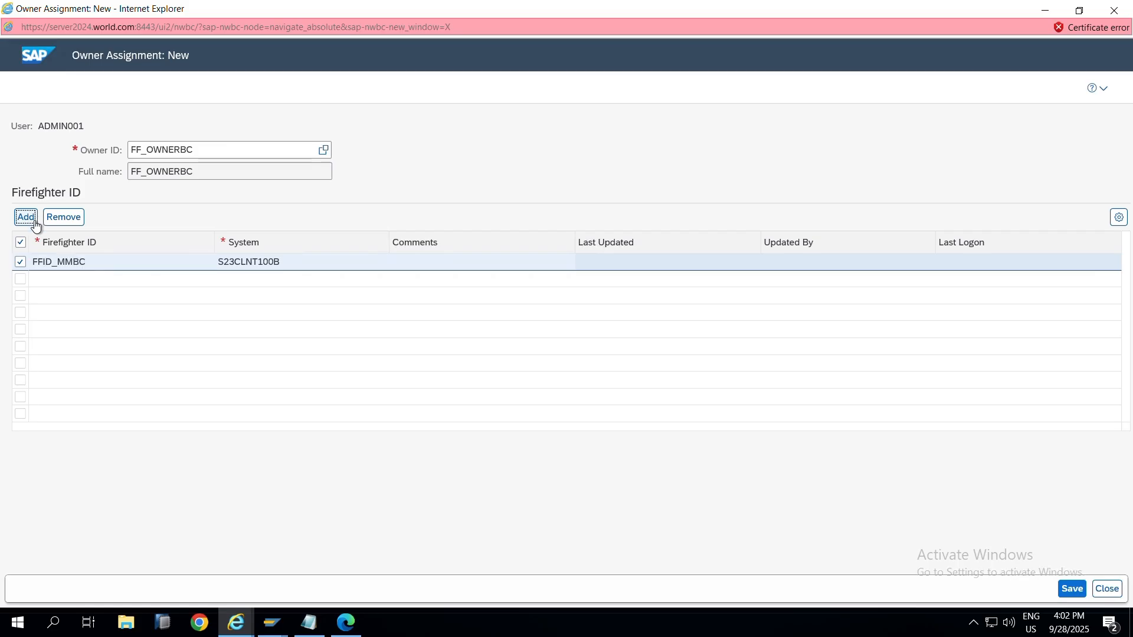
{"action": "left_click", "coordinate": [203, 280]}
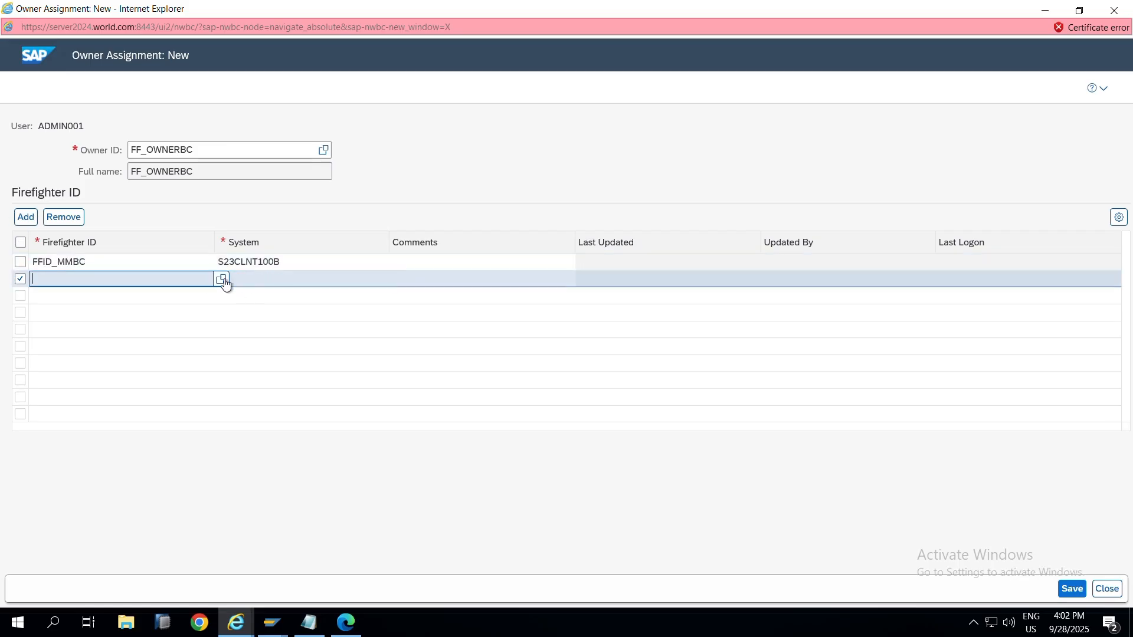
{"action": "left_click", "coordinate": [224, 281]}
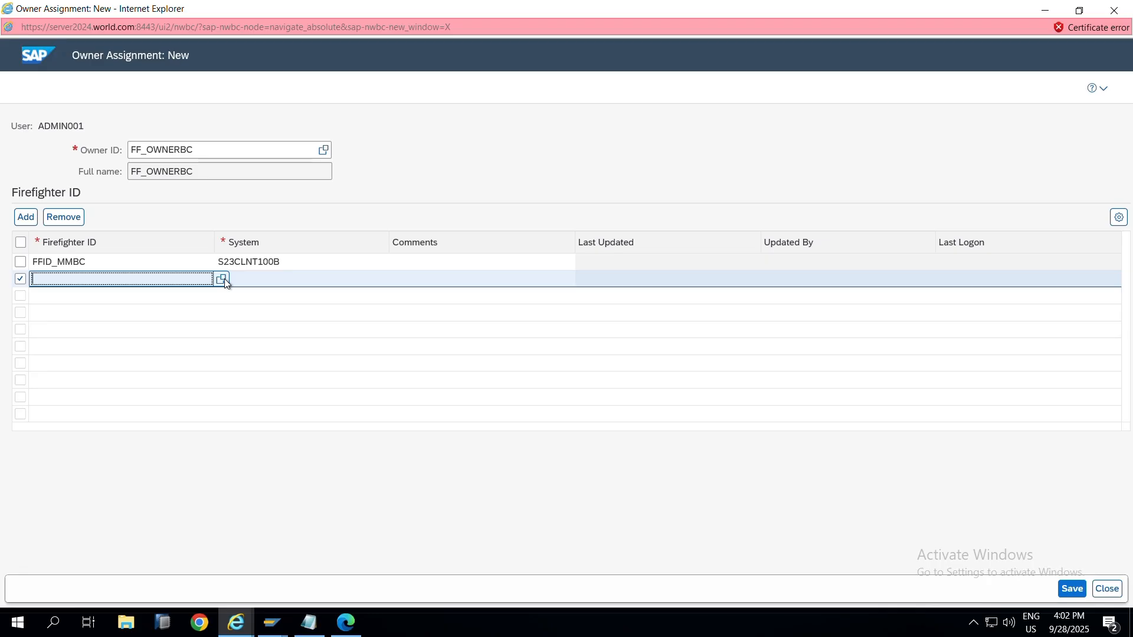
{"action": "key", "text": "alt+Tab"}
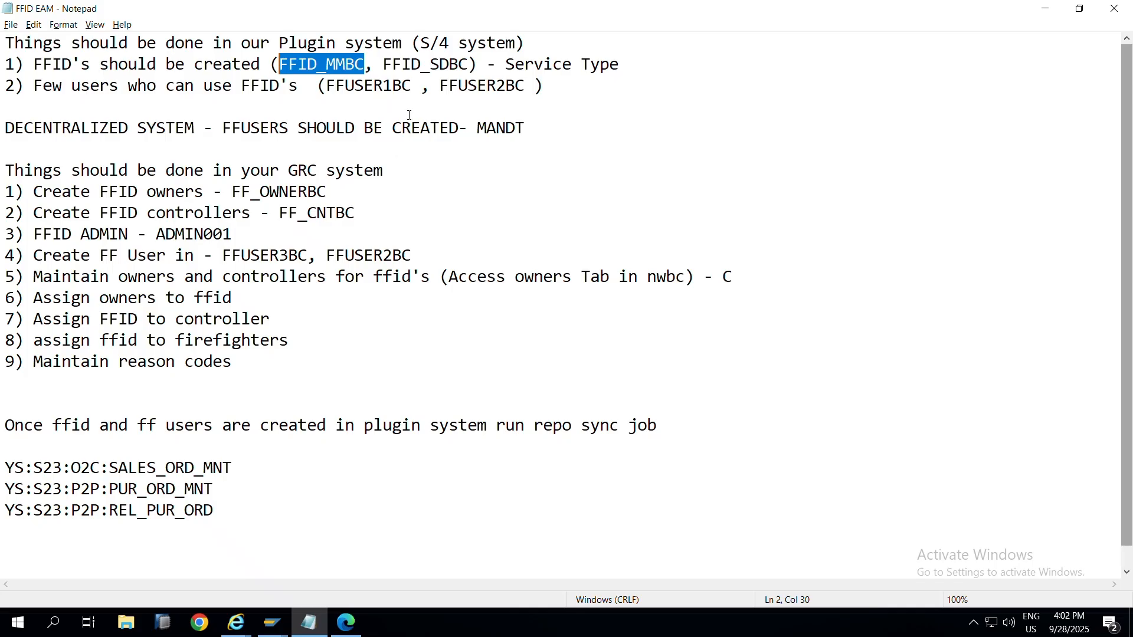
{"action": "left_click_drag", "start_coordinate": [384, 65], "coordinate": [469, 57]}
{"action": "key", "text": "ctrl+c"}
{"action": "key", "text": "alt+Tab"}
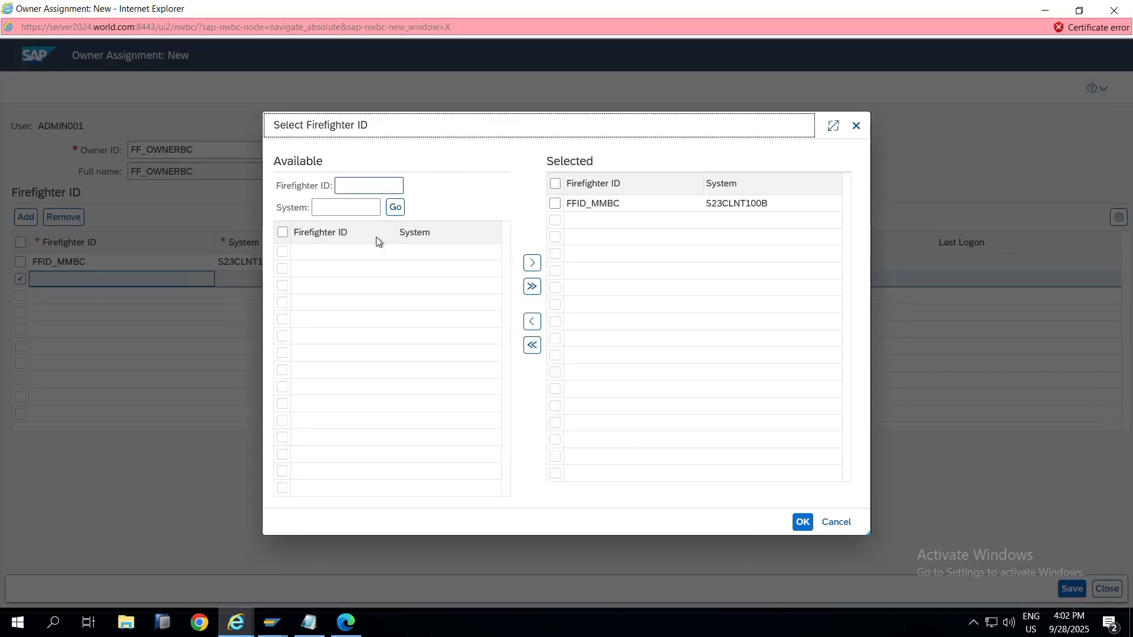
{"action": "left_click", "coordinate": [357, 187]}
{"action": "key", "text": "ctrl+v"}
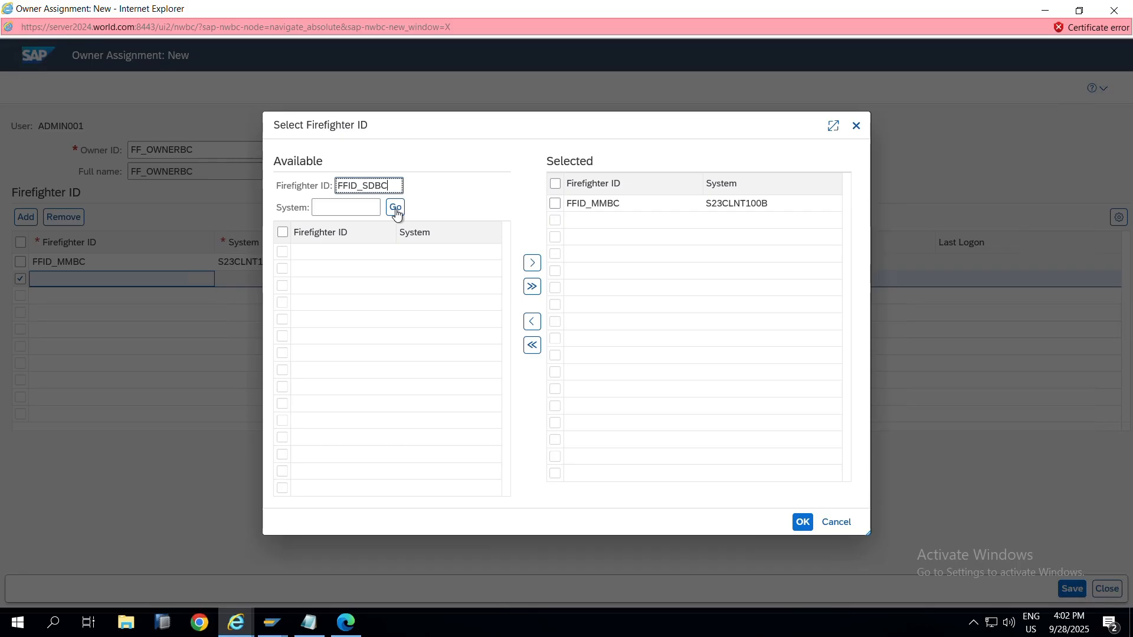
{"action": "left_click", "coordinate": [396, 208]}
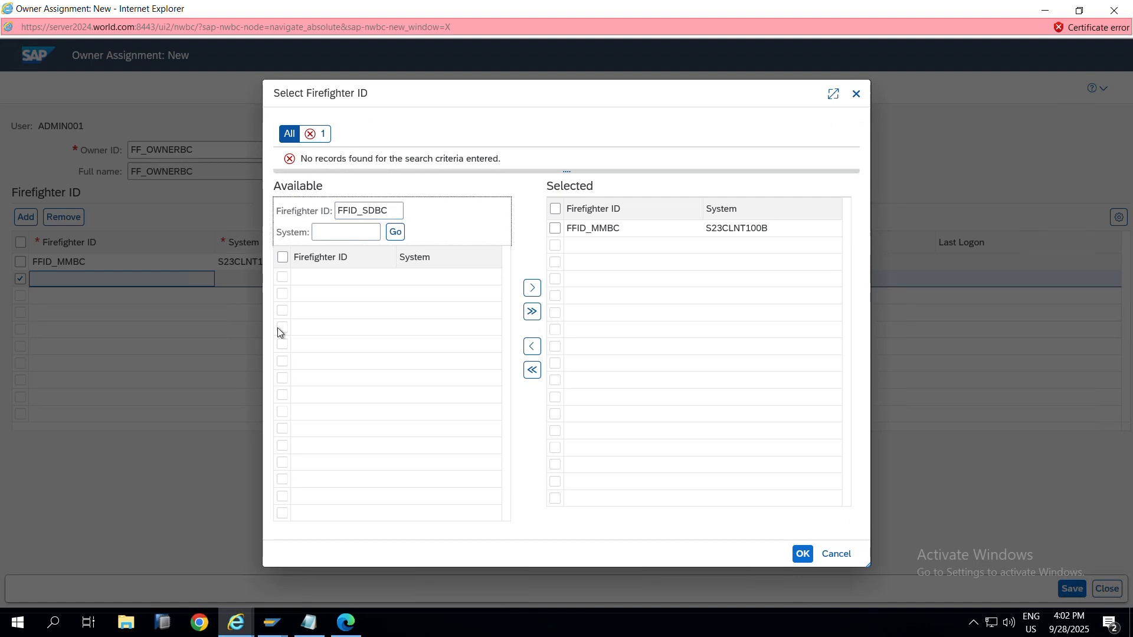
{"action": "mouse_move", "coordinate": [270, 626]}
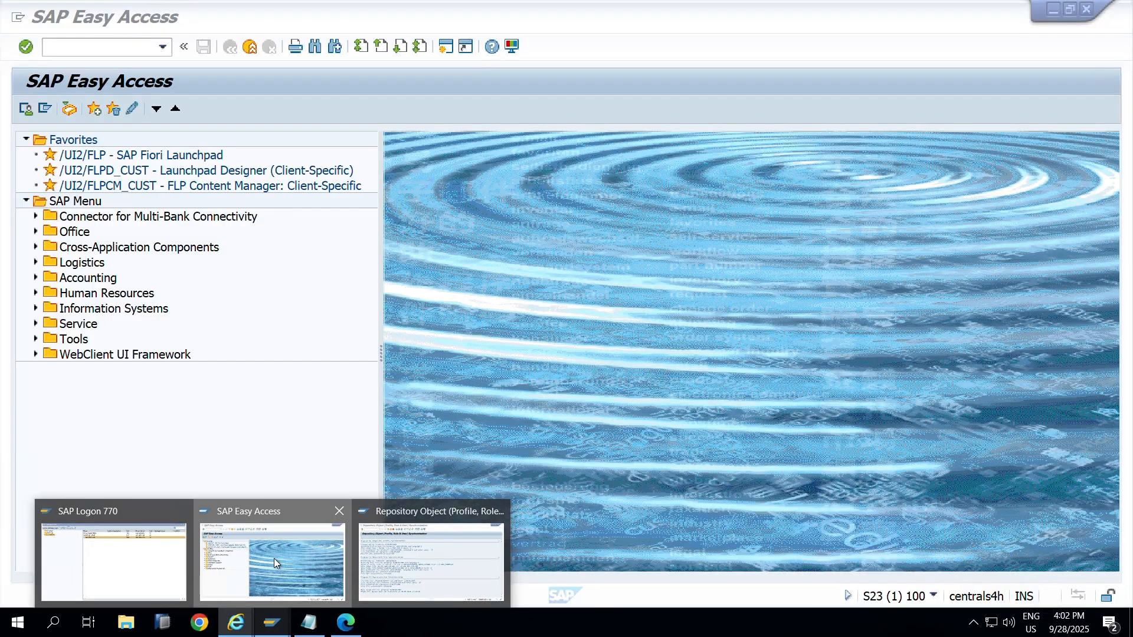
Step: Display user FFID_SDBC in SU01 and view its Roles tab
{"action": "left_click", "coordinate": [273, 558]}
{"action": "type", "text": "su01"}
{"action": "key", "text": "Return"}
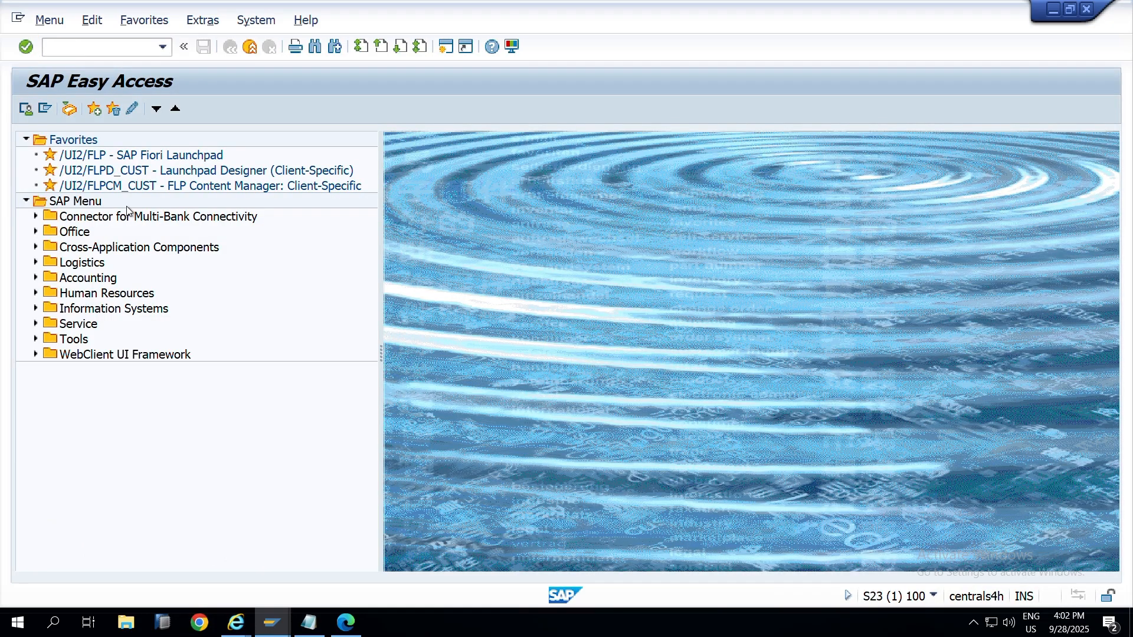
{"action": "type", "text": "FFID_SDBC"}
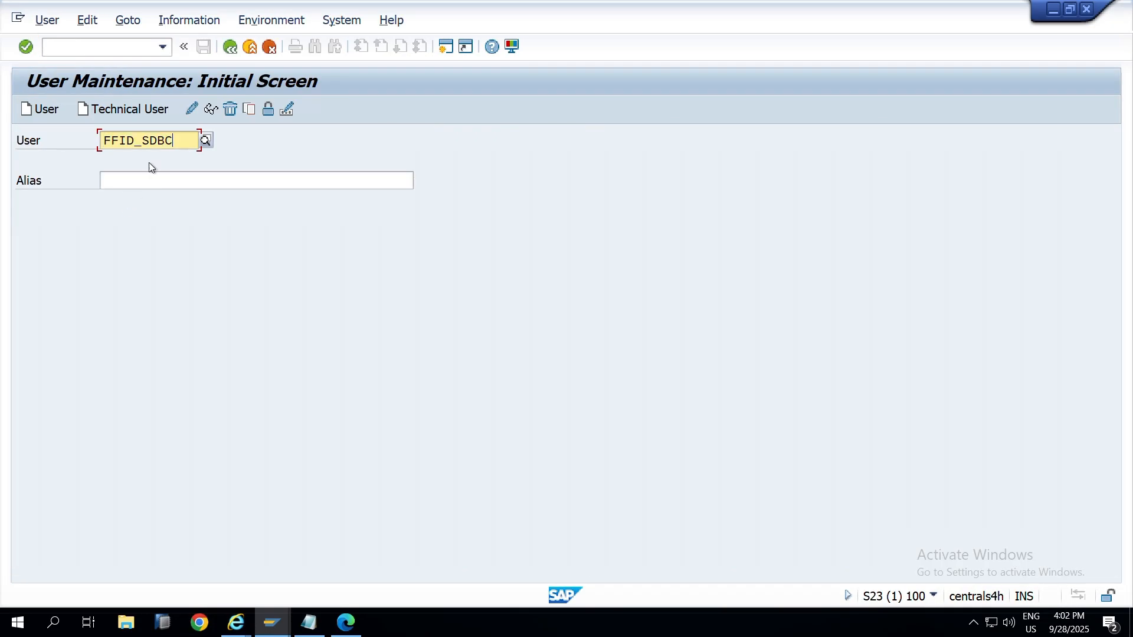
{"action": "left_click", "coordinate": [210, 109]}
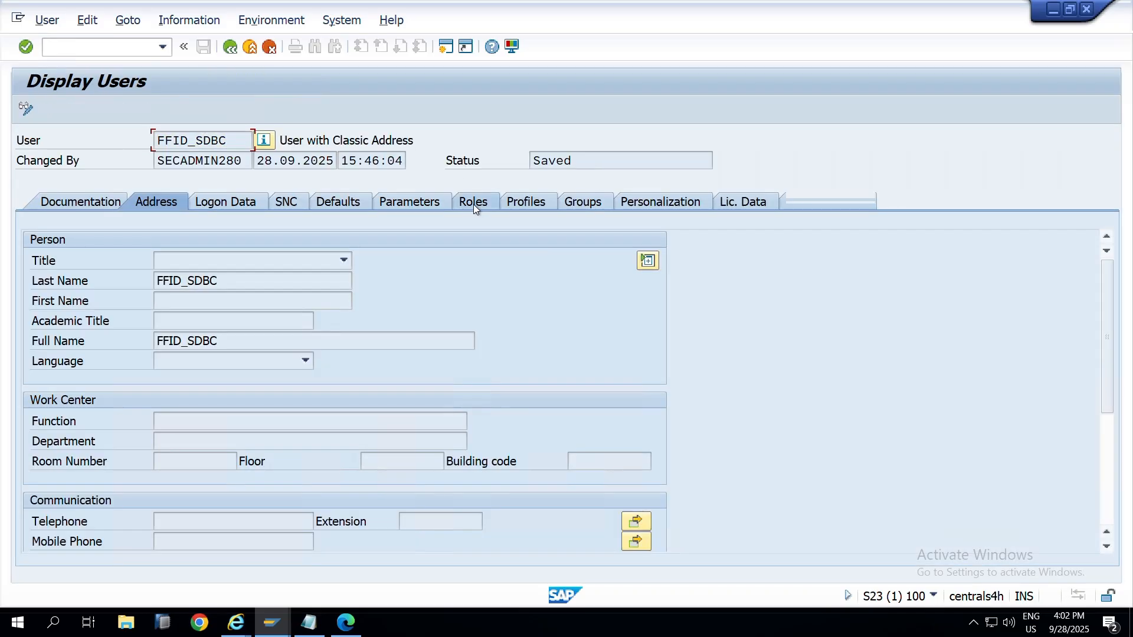
{"action": "left_click", "coordinate": [473, 204]}
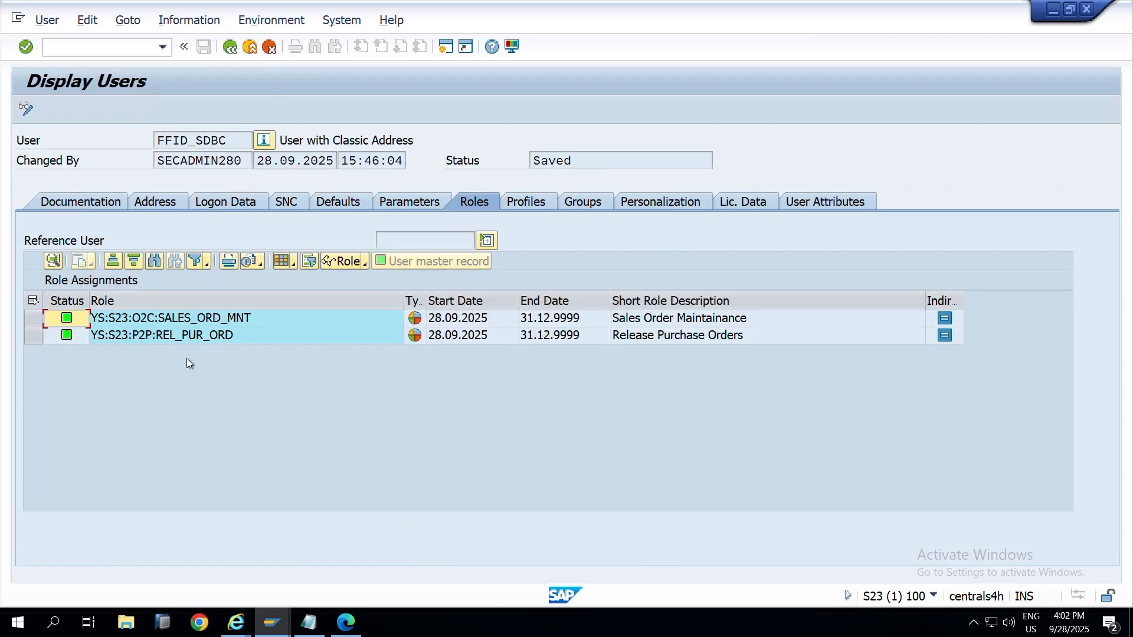
Step: Compare against the firefighter ID search, then switch FFID_SDBC's record to change mode
{"action": "key", "text": "alt+Tab"}
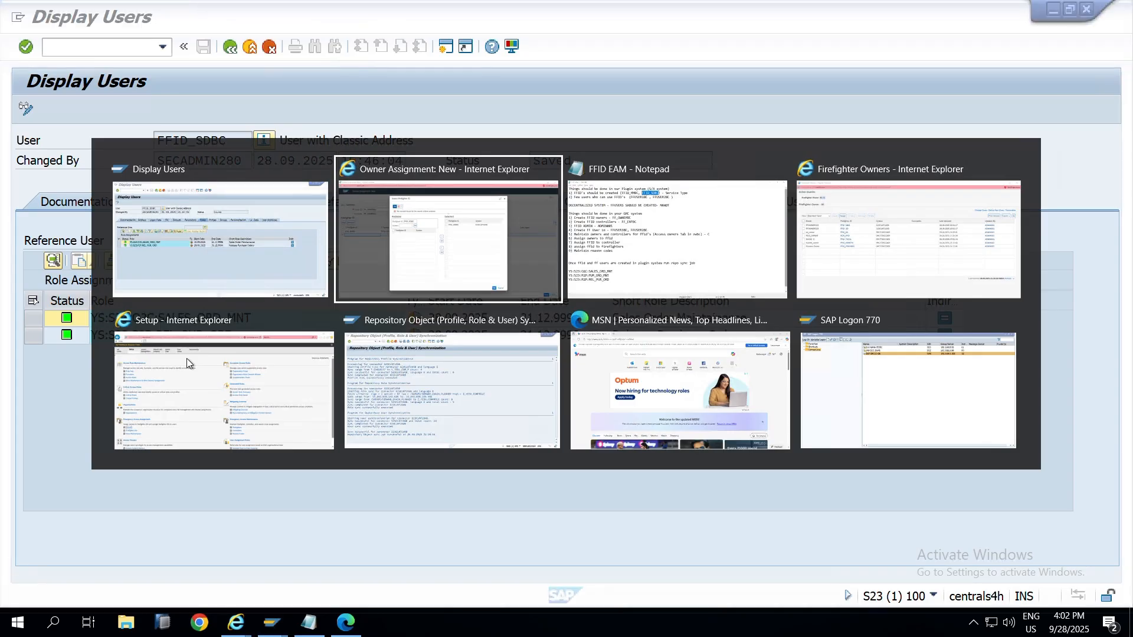
{"action": "key", "text": "alt+Tab"}
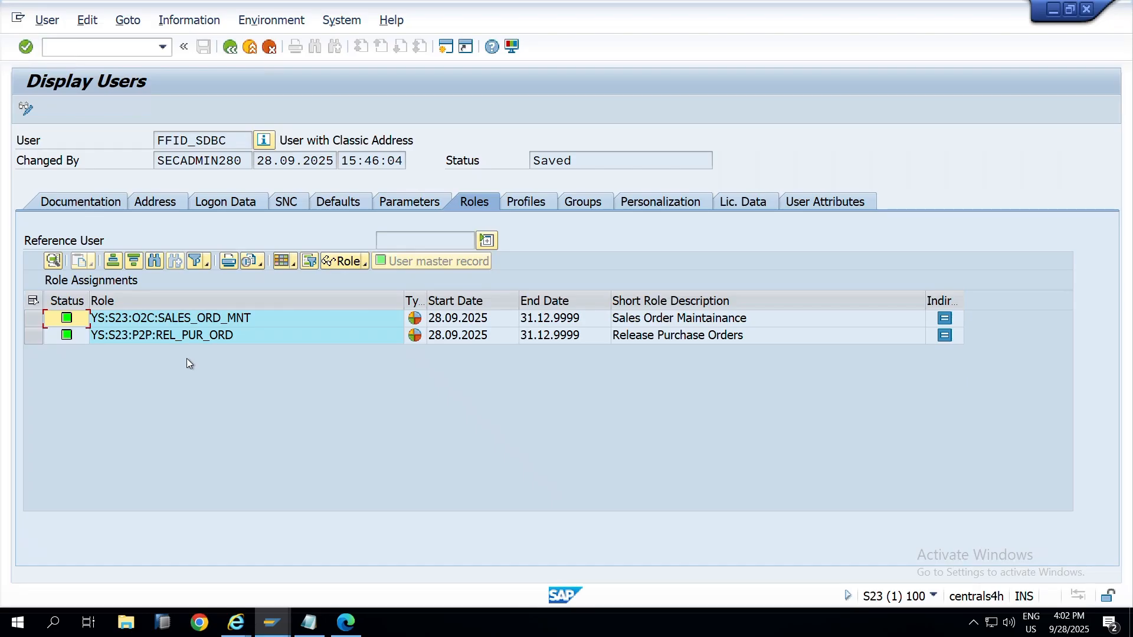
{"action": "key", "text": "alt+Tab"}
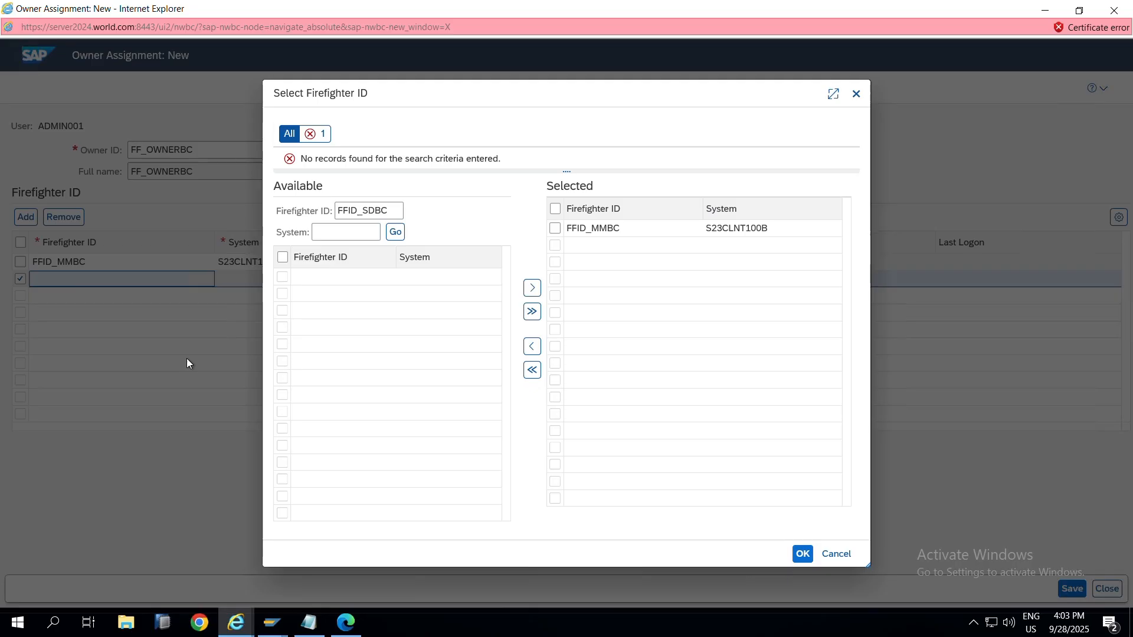
{"action": "key", "text": "alt+Tab"}
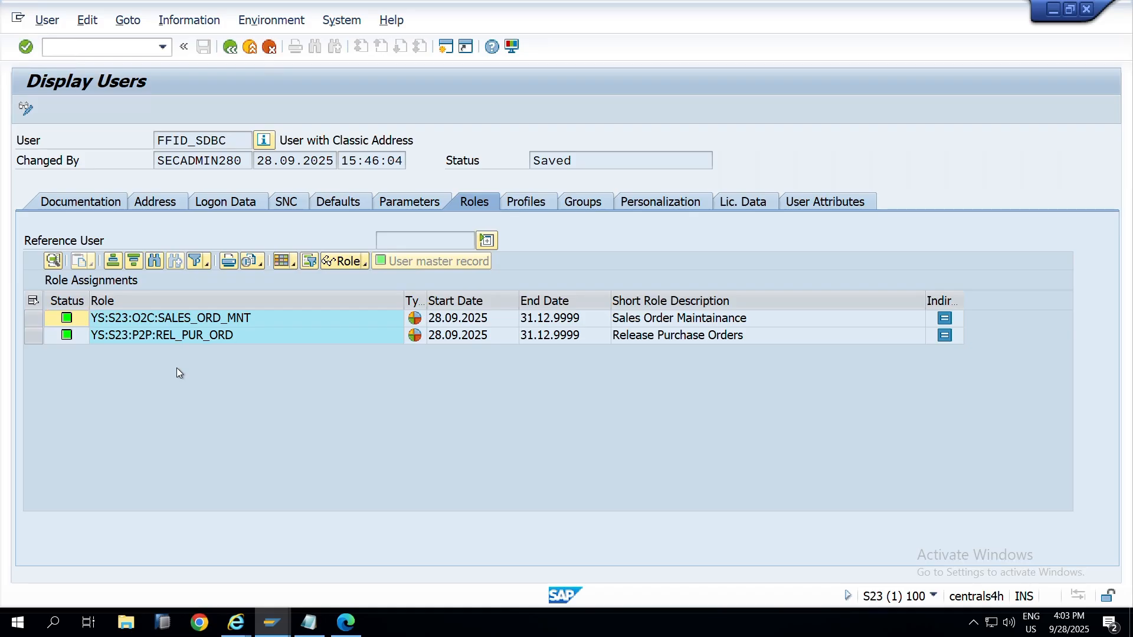
{"action": "key", "text": "alt+Tab"}
{"action": "left_click", "coordinate": [372, 213]}
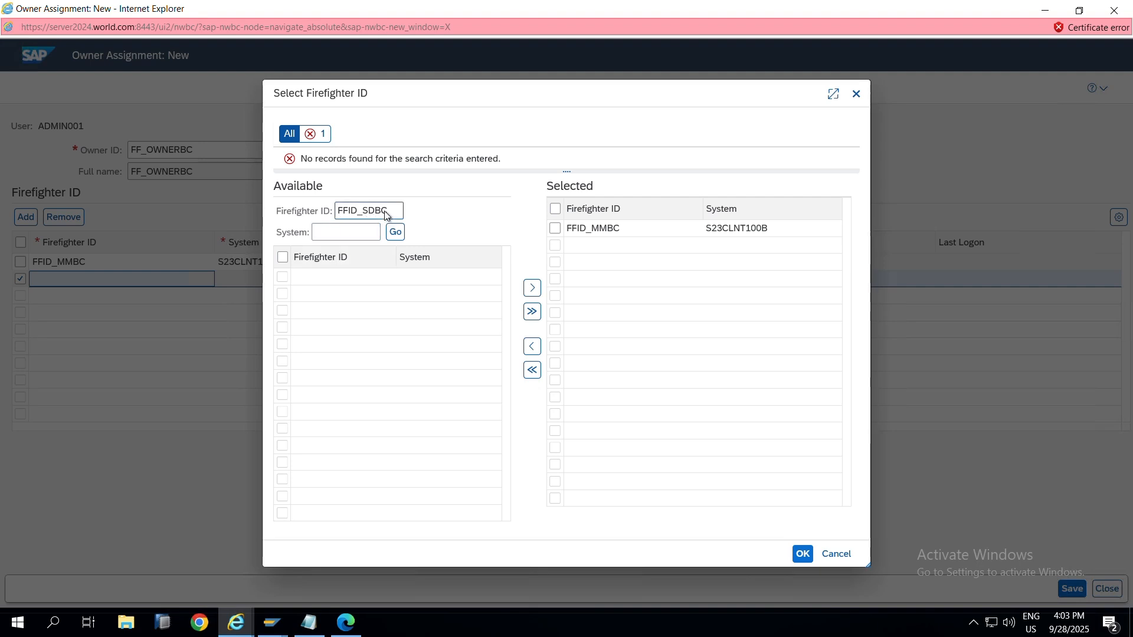
{"action": "key", "text": "alt+Tab"}
{"action": "key", "text": "alt+Tab"}
{"action": "key", "text": "alt+Tab"}
{"action": "key", "text": "alt+Tab"}
{"action": "key", "text": "alt+Tab"}
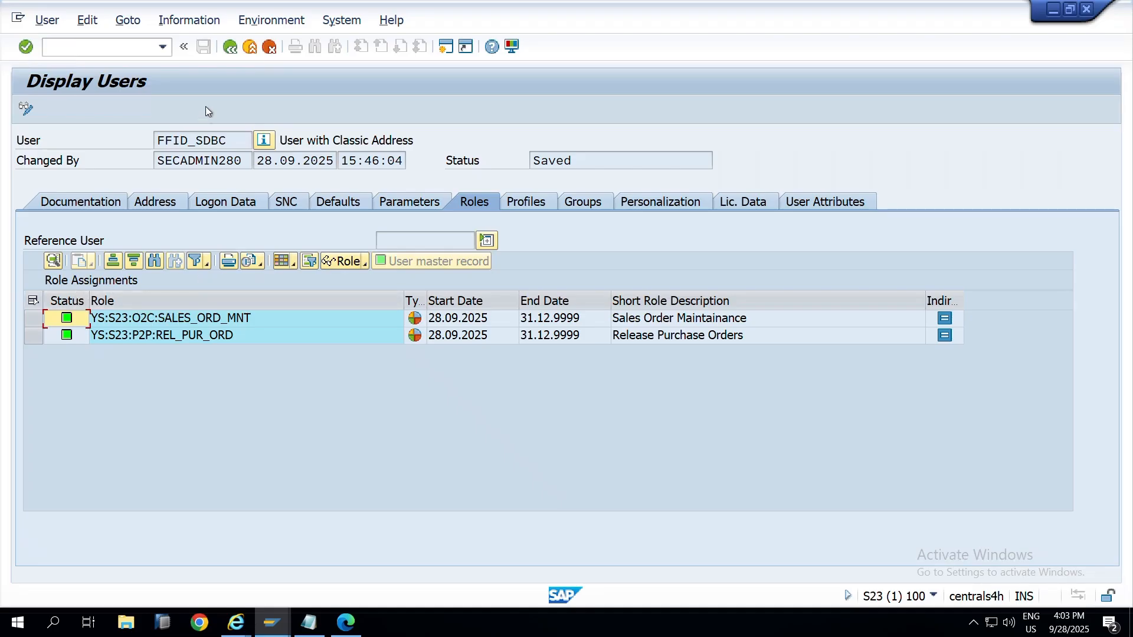
{"action": "left_click", "coordinate": [27, 108]}
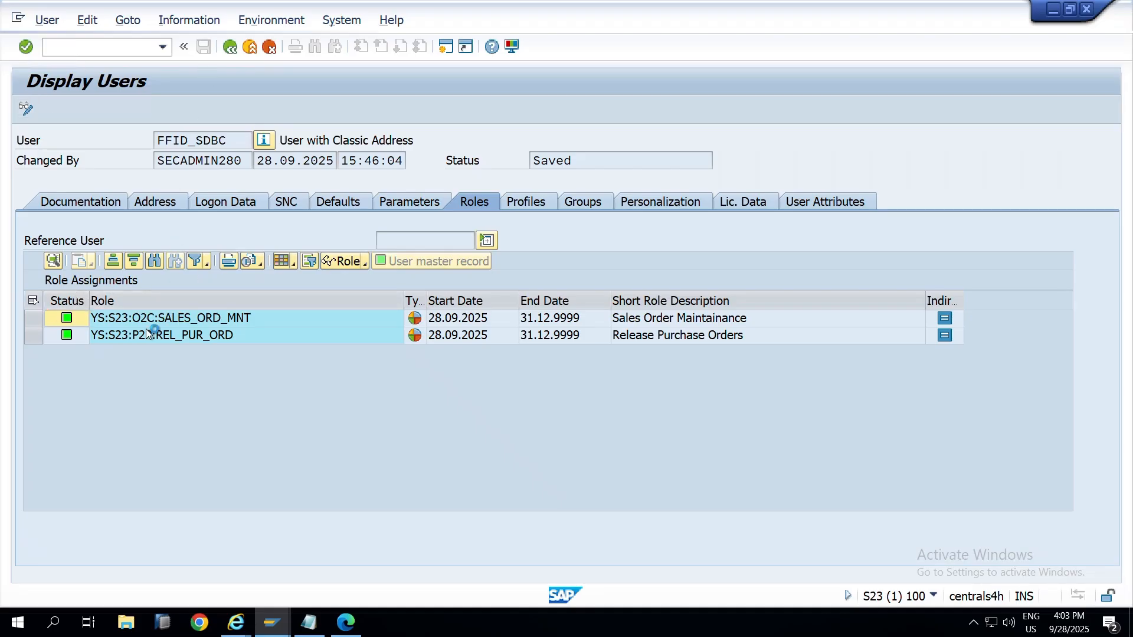
Step: Search for roles matching *SPM* in a new row of FFID_SDBC's role table
{"action": "left_click", "coordinate": [165, 352]}
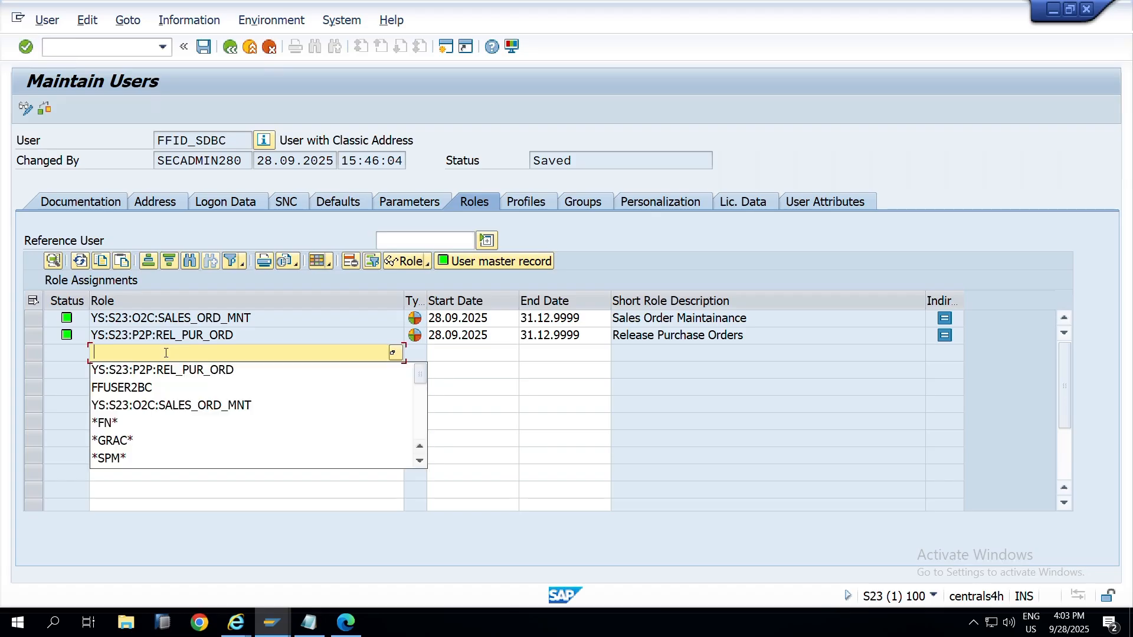
{"action": "key", "text": "BackSpace"}
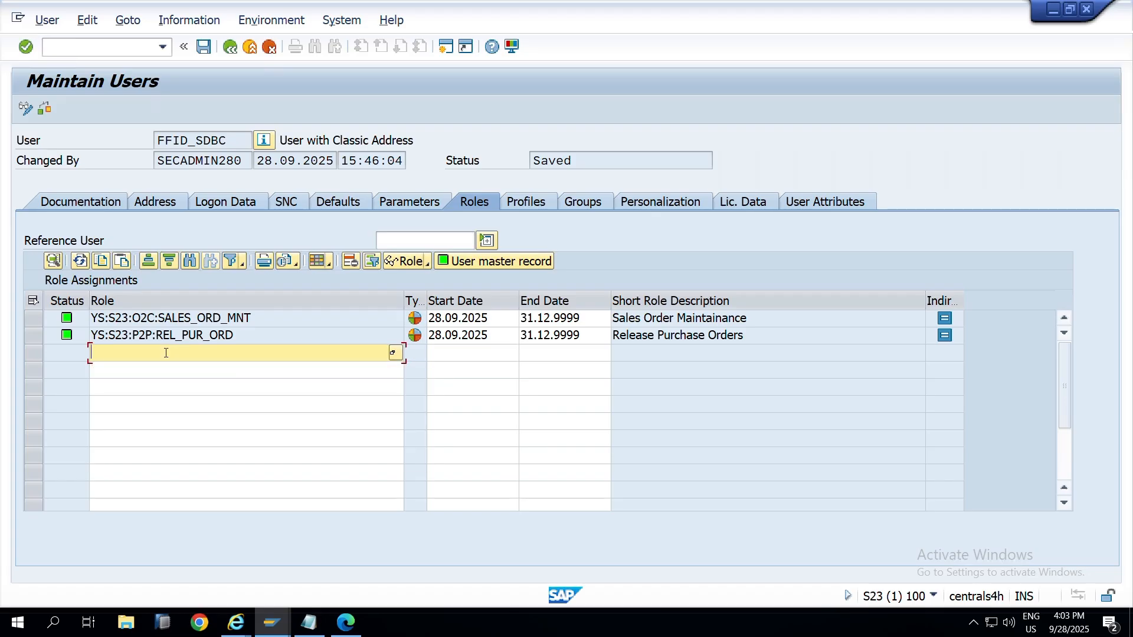
{"action": "type", "text": "*SPM*"}
{"action": "left_click", "coordinate": [394, 351]}
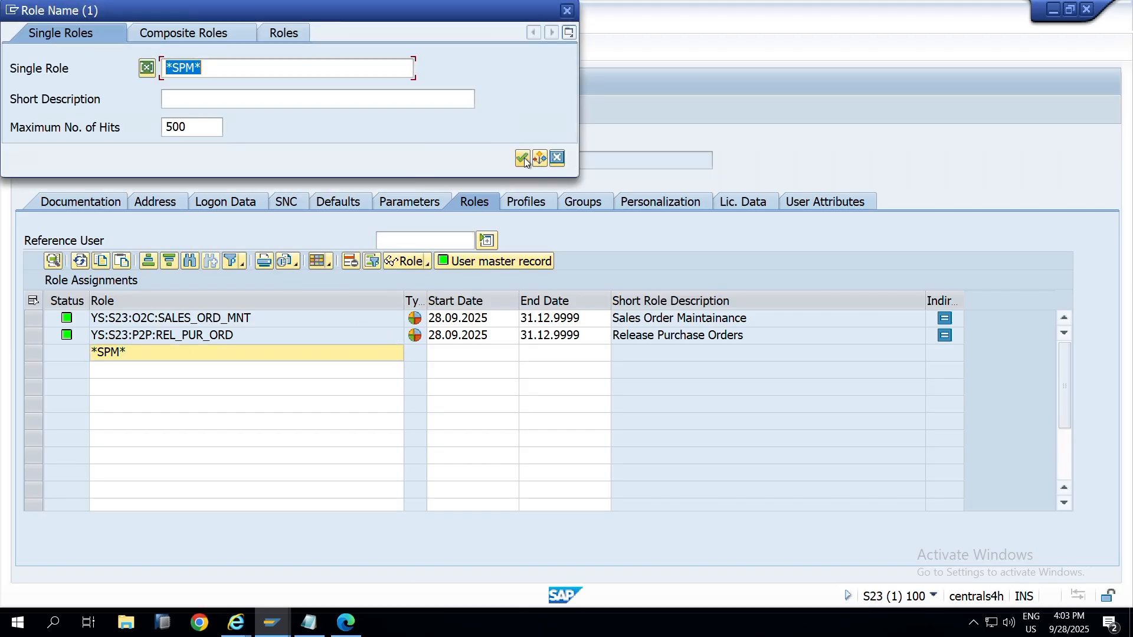
{"action": "left_click", "coordinate": [523, 158]}
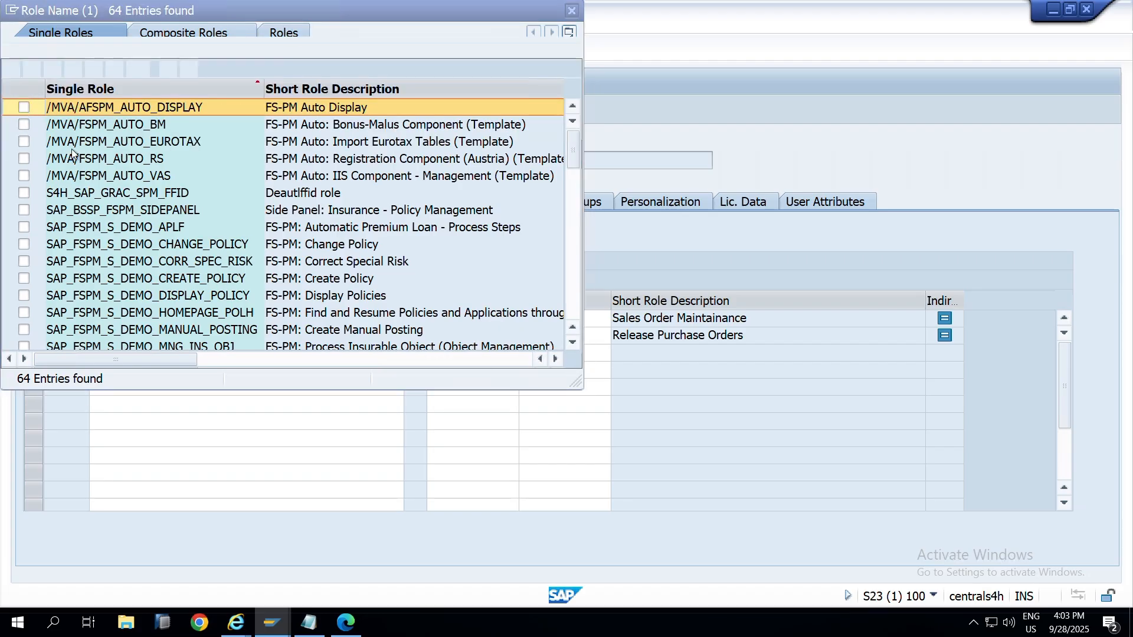
{"action": "scroll", "coordinate": [57, 234], "scroll_direction": "down", "scroll_amount": 4}
{"action": "scroll", "coordinate": [57, 235], "scroll_direction": "down", "scroll_amount": 12}
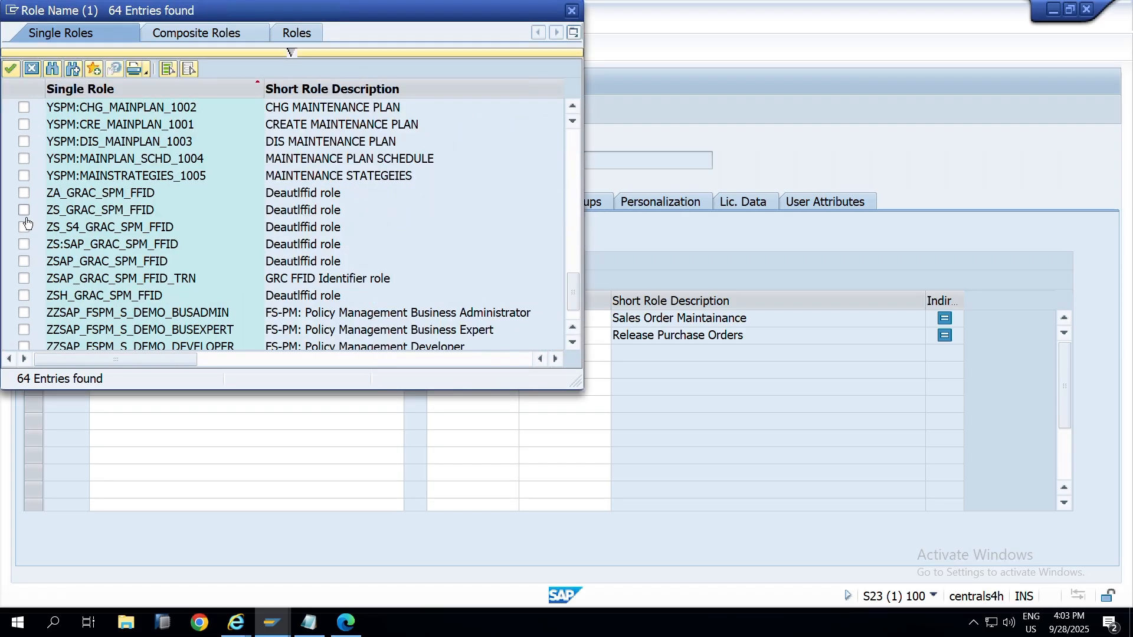
{"action": "scroll", "coordinate": [19, 286], "scroll_direction": "down", "scroll_amount": 1}
{"action": "scroll", "coordinate": [18, 285], "scroll_direction": "up", "scroll_amount": 3}
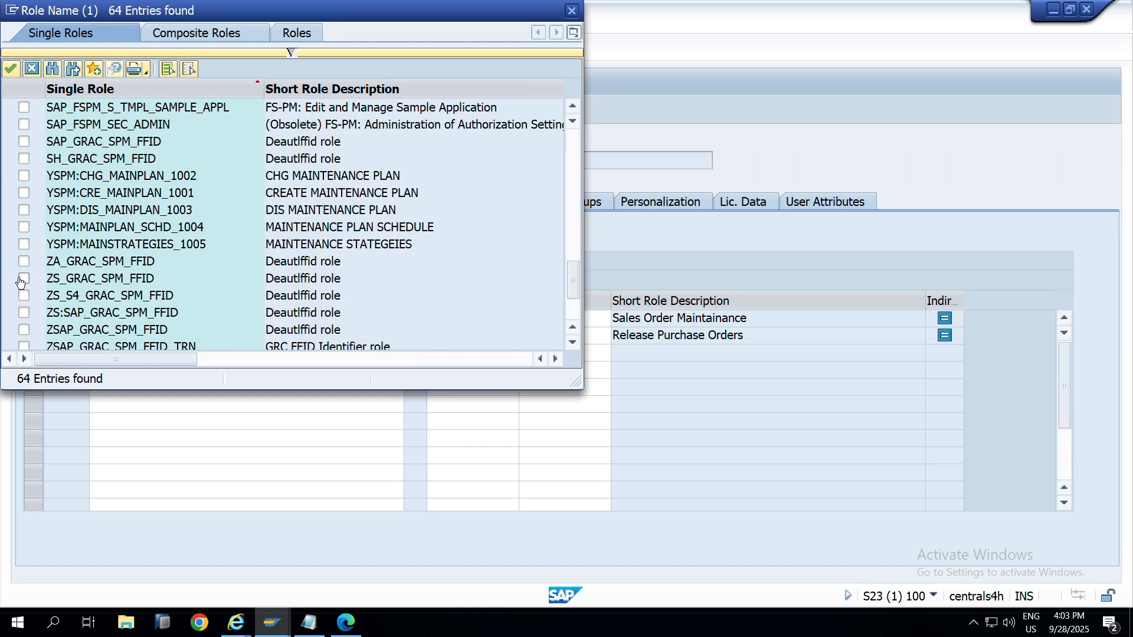
Step: Add SAP_GRAC_SPM_FFID to FFID_SDBC's roles and save the user
{"action": "left_click", "coordinate": [24, 141]}
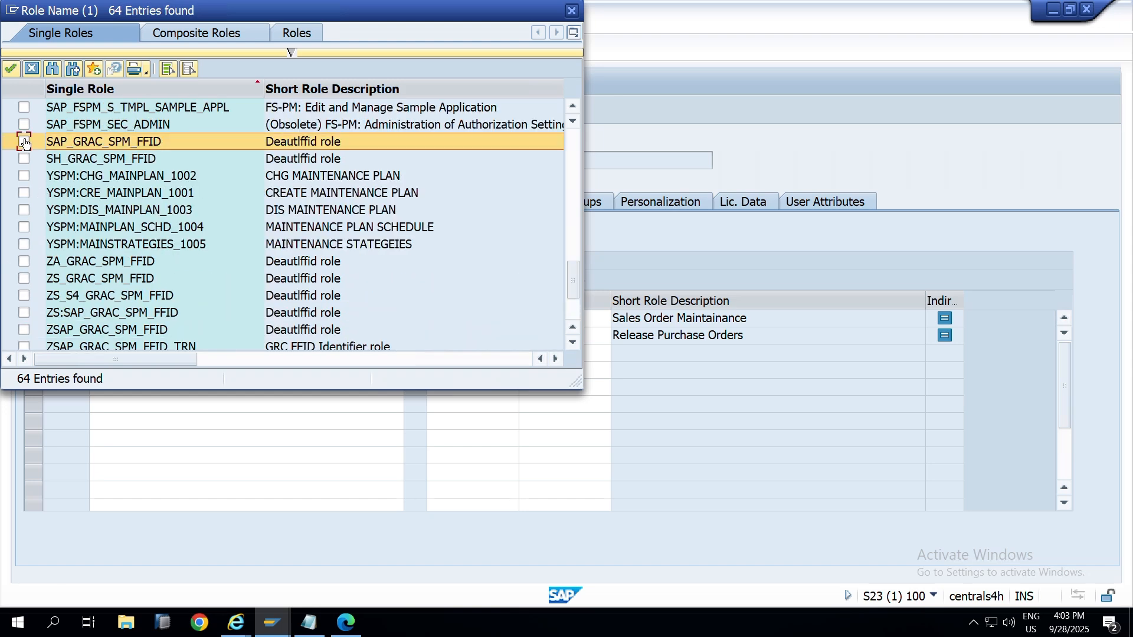
{"action": "left_click", "coordinate": [11, 68]}
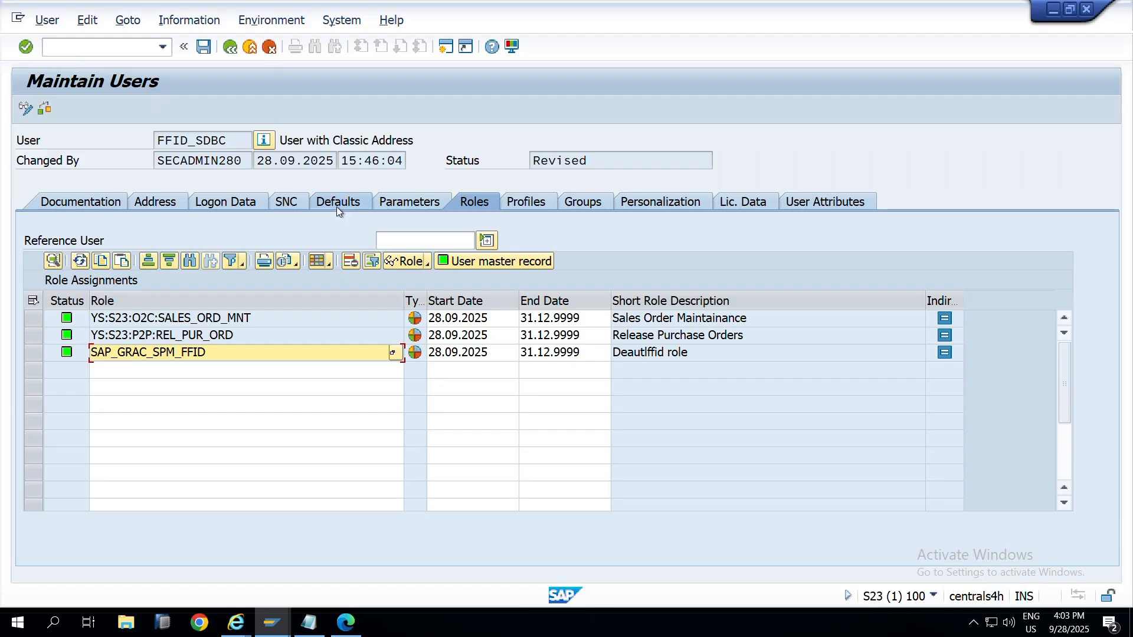
{"action": "left_click", "coordinate": [200, 50]}
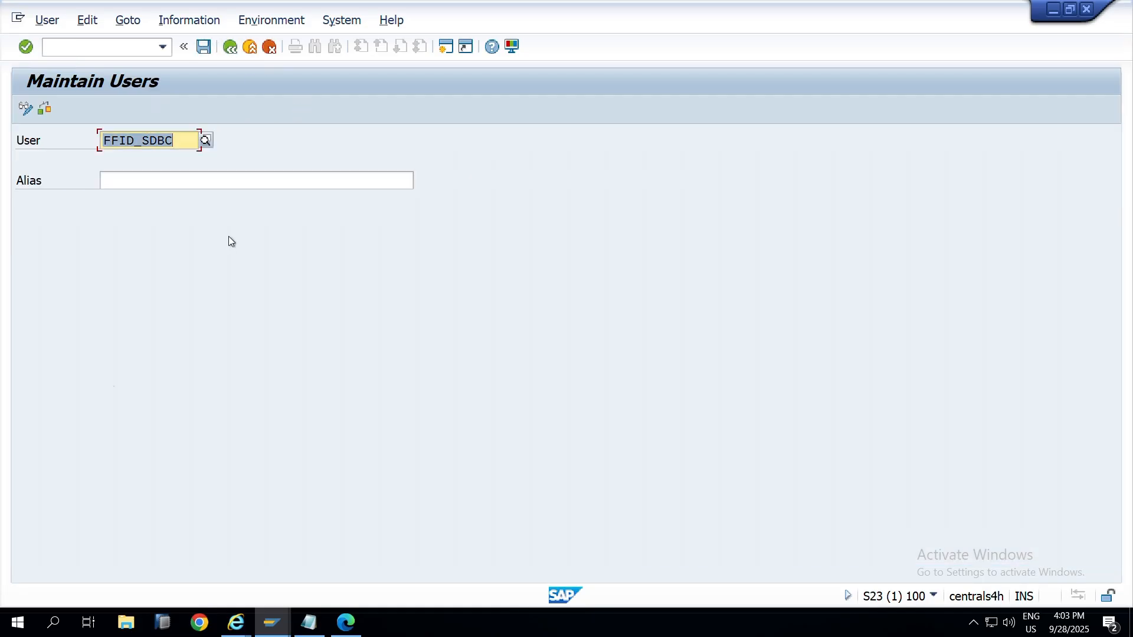
{"action": "key", "text": "alt+Tab"}
Step: Close the leftover Owner Assignment and FireFighter Owners windows
{"action": "left_click", "coordinate": [406, 276]}
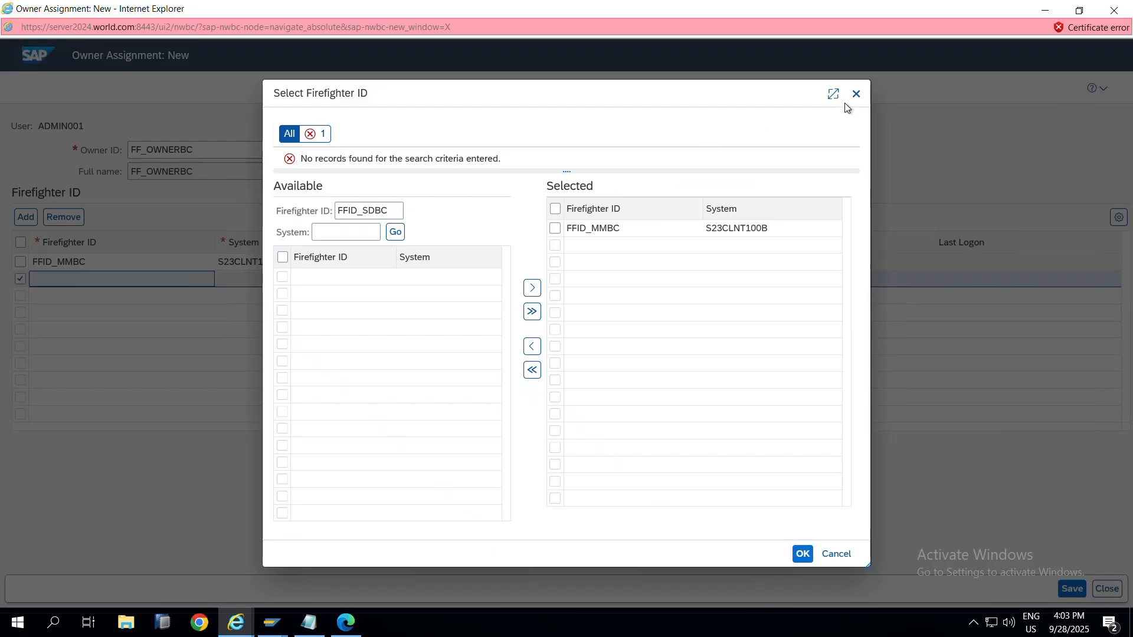
{"action": "left_click", "coordinate": [1128, 9]}
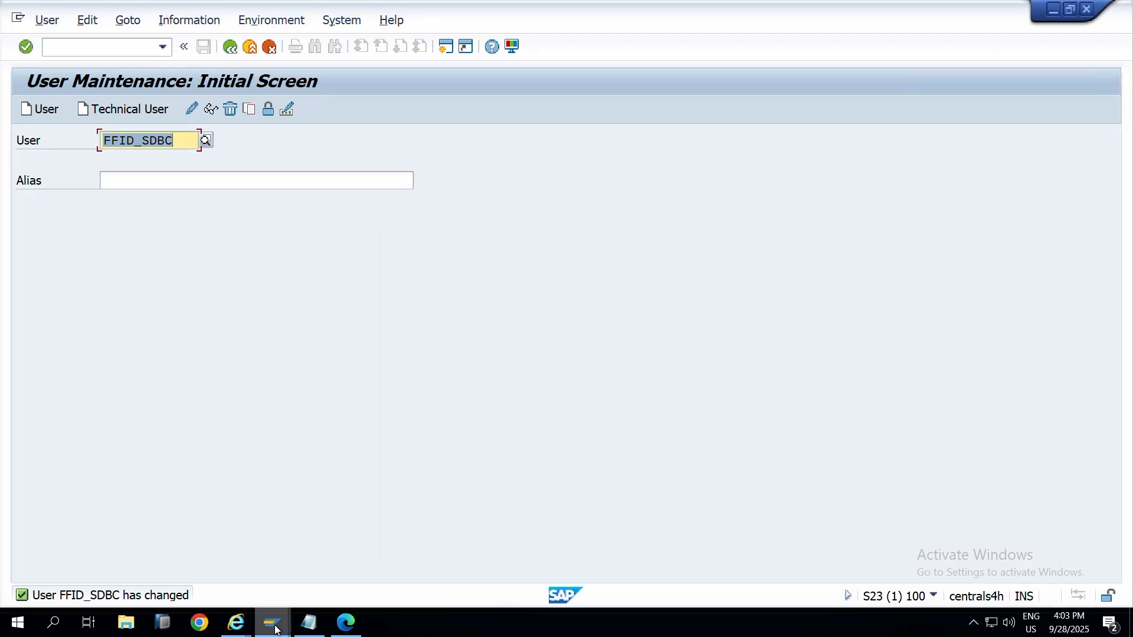
{"action": "mouse_move", "coordinate": [270, 631]}
{"action": "mouse_move", "coordinate": [236, 624]}
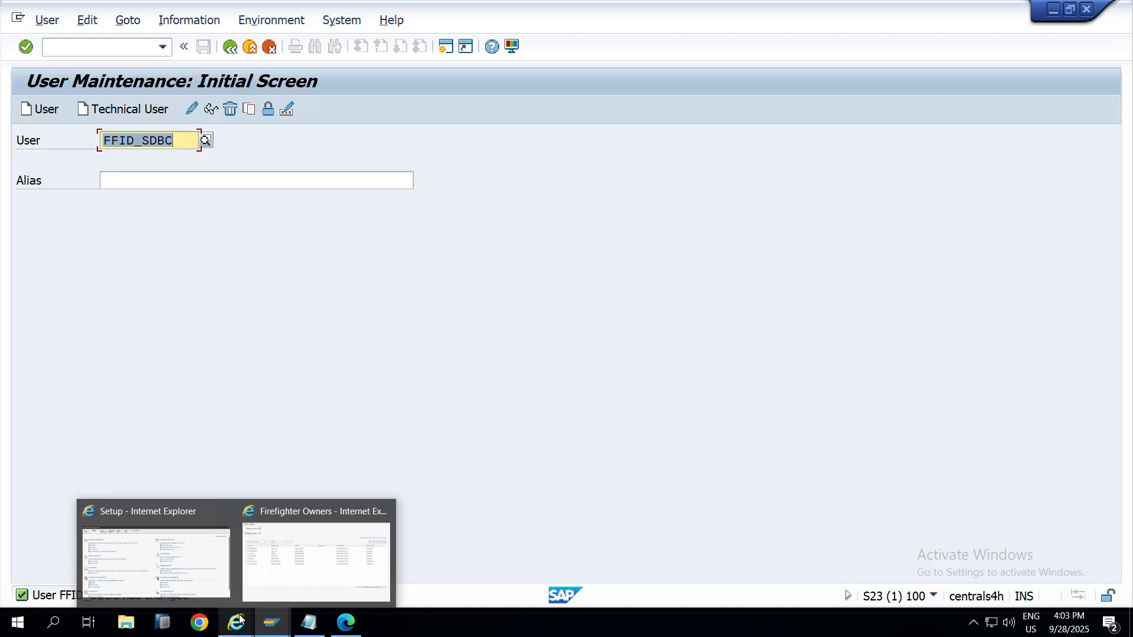
{"action": "left_click", "coordinate": [300, 564]}
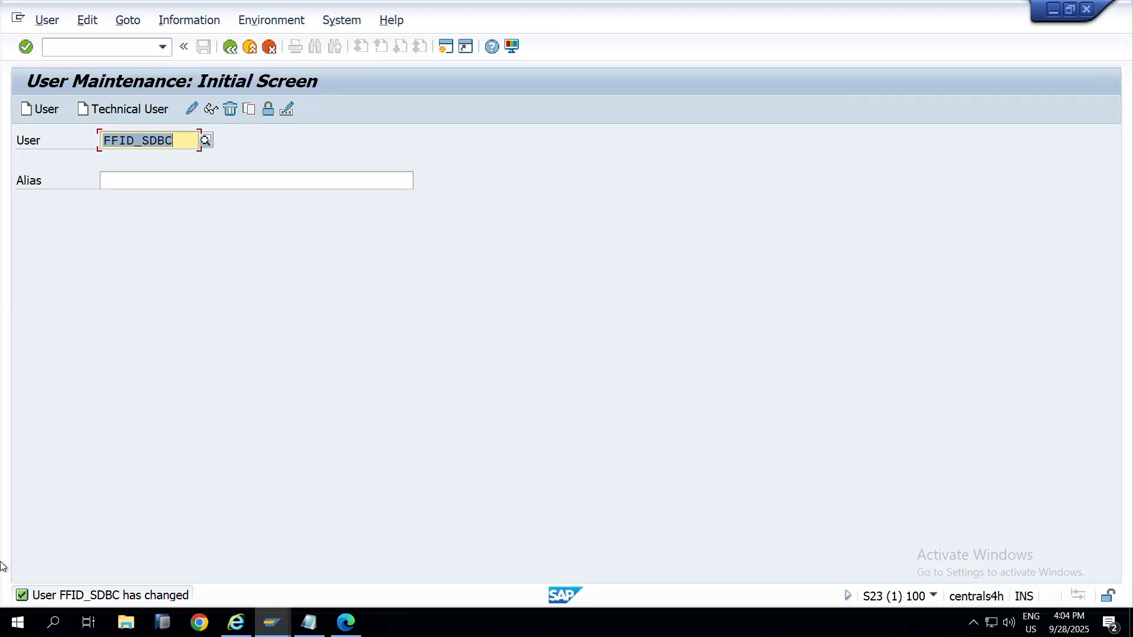
{"action": "left_click", "coordinate": [1109, 48]}
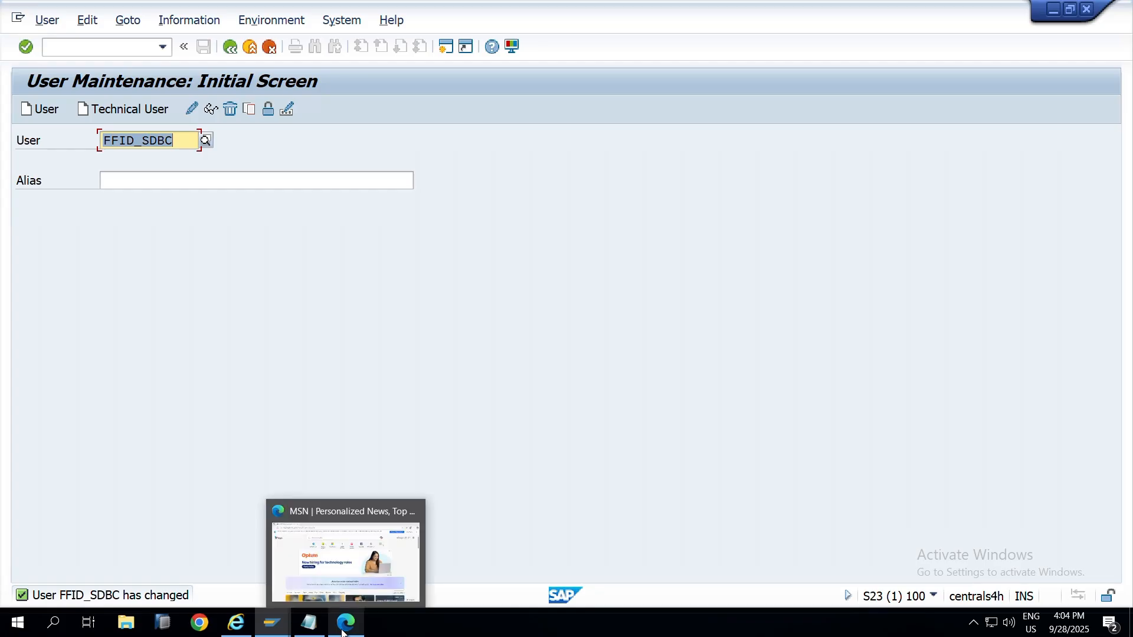
Step: Rerun the Repository Object Synchronization for S23CLNT100B and return to the Setup page
{"action": "mouse_move", "coordinate": [270, 619]}
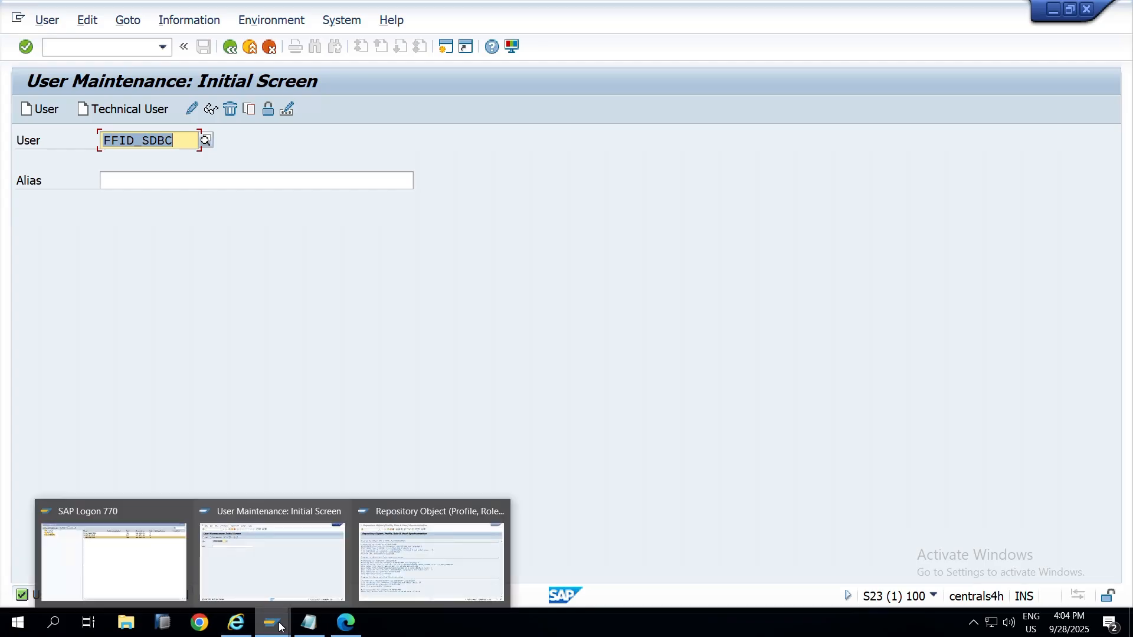
{"action": "left_click", "coordinate": [362, 552]}
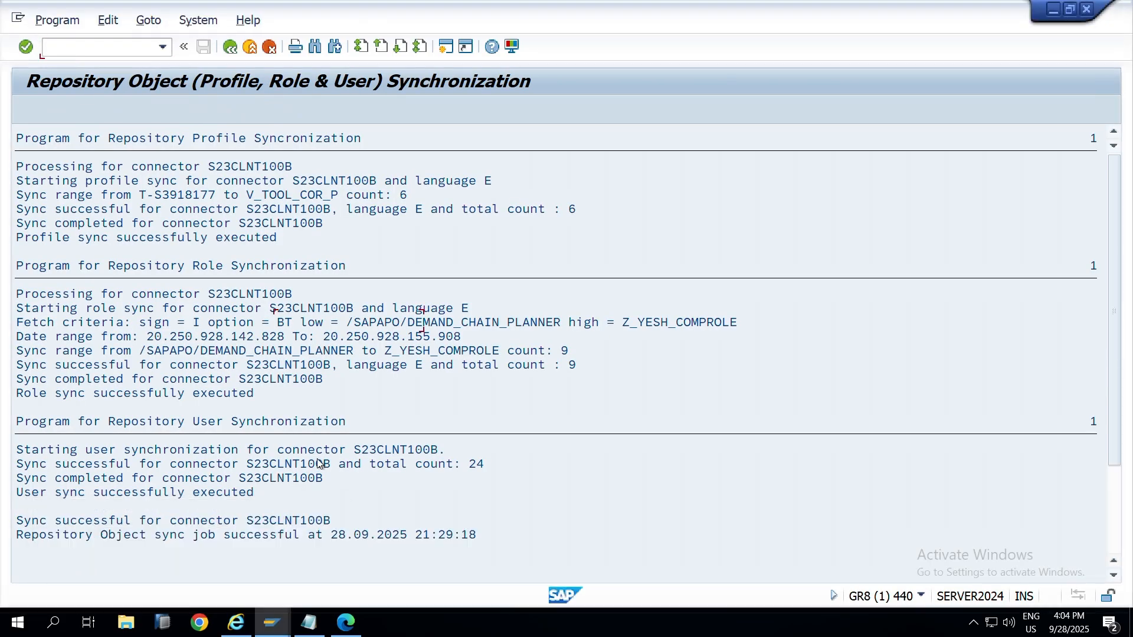
{"action": "left_click", "coordinate": [25, 108]}
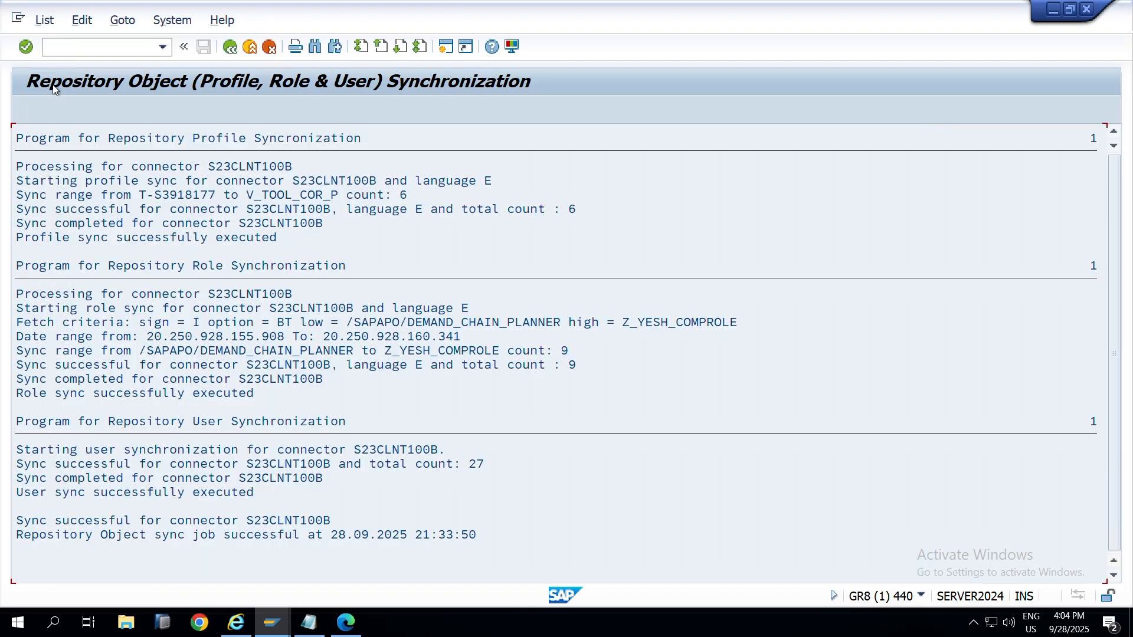
{"action": "key", "text": "alt+Tab"}
{"action": "key", "text": "alt+Tab"}
{"action": "key", "text": "alt+Tab"}
{"action": "key", "text": "alt+Tab"}
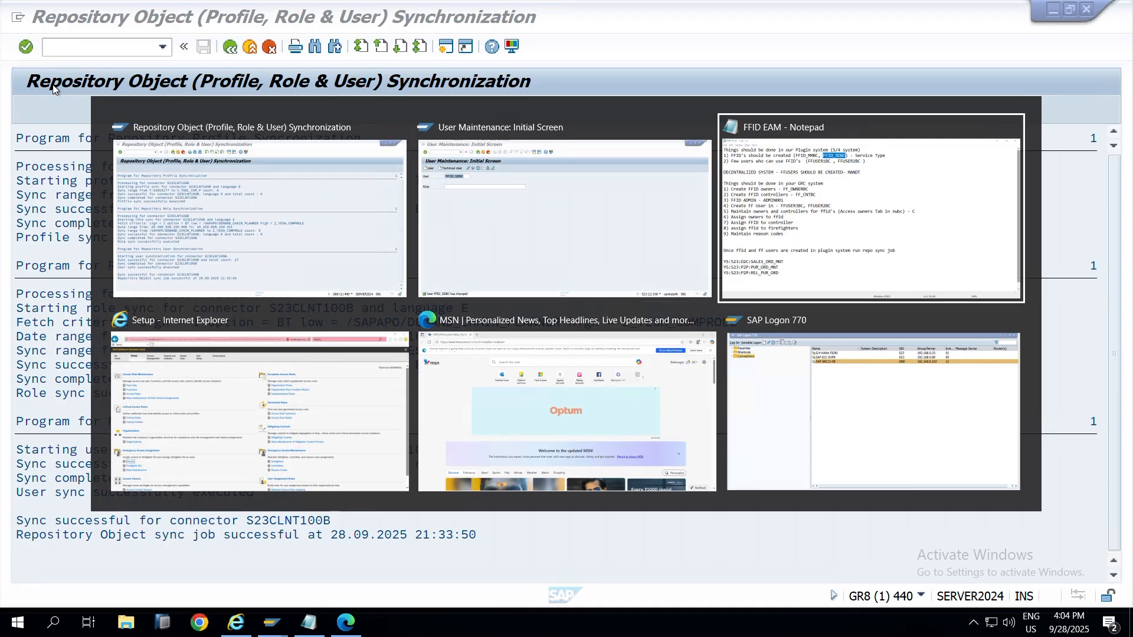
{"action": "key", "text": "alt+shift+Tab"}
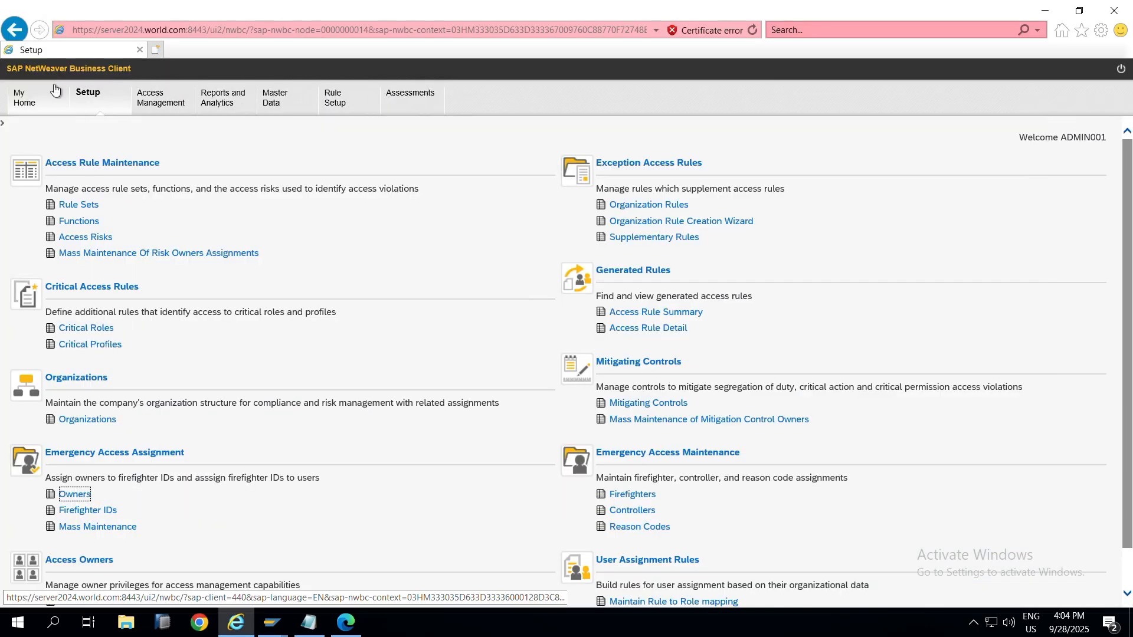
Step: Reload Setup, open Emergency Access Owners, start a new assignment and open the Owner ID lookup
{"action": "left_click", "coordinate": [753, 33]}
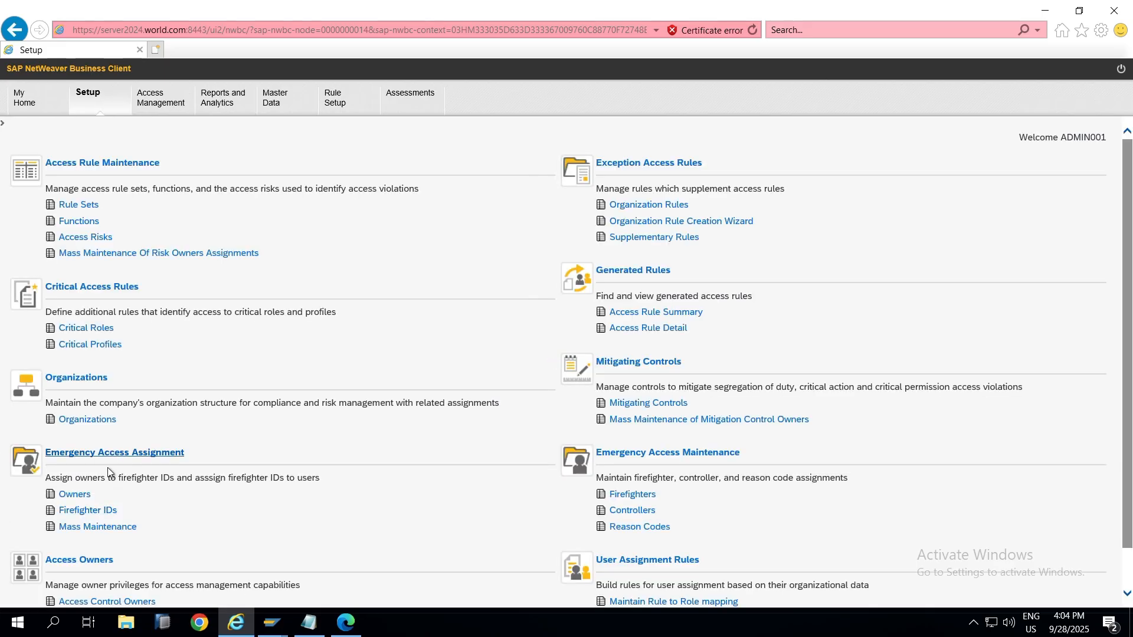
{"action": "left_click", "coordinate": [81, 496]}
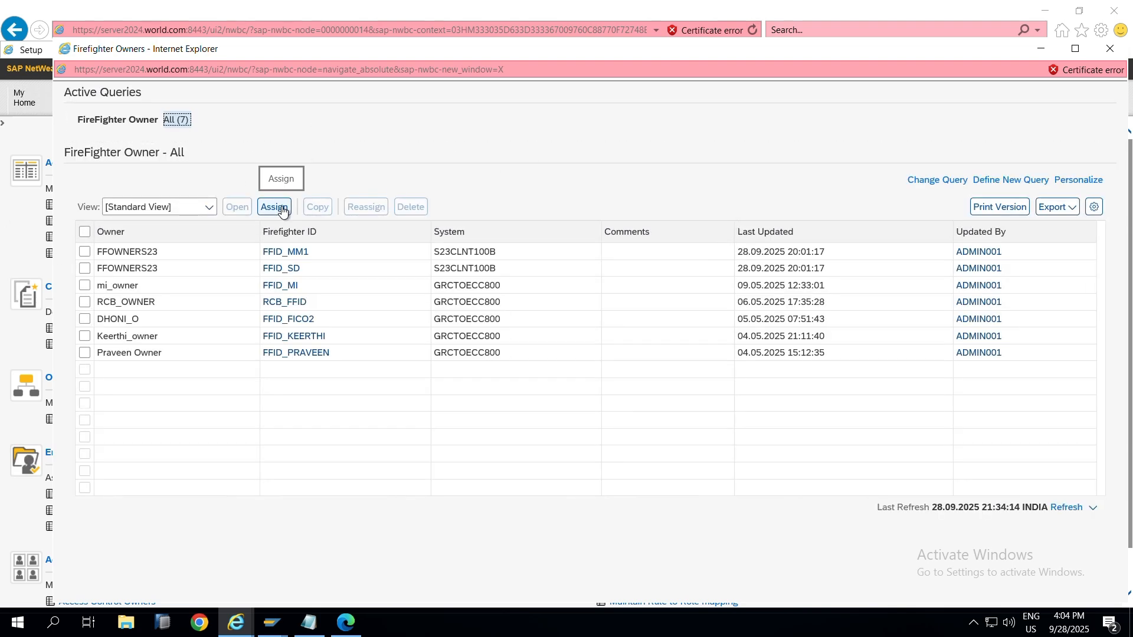
{"action": "left_click", "coordinate": [282, 210]}
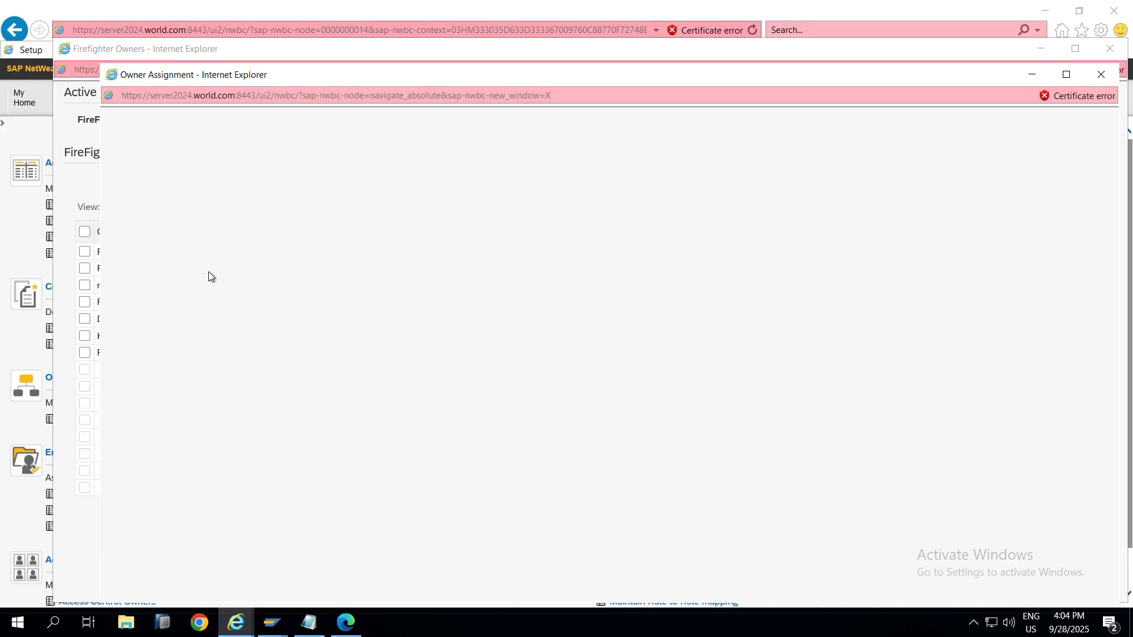
{"action": "left_click", "coordinate": [413, 218]}
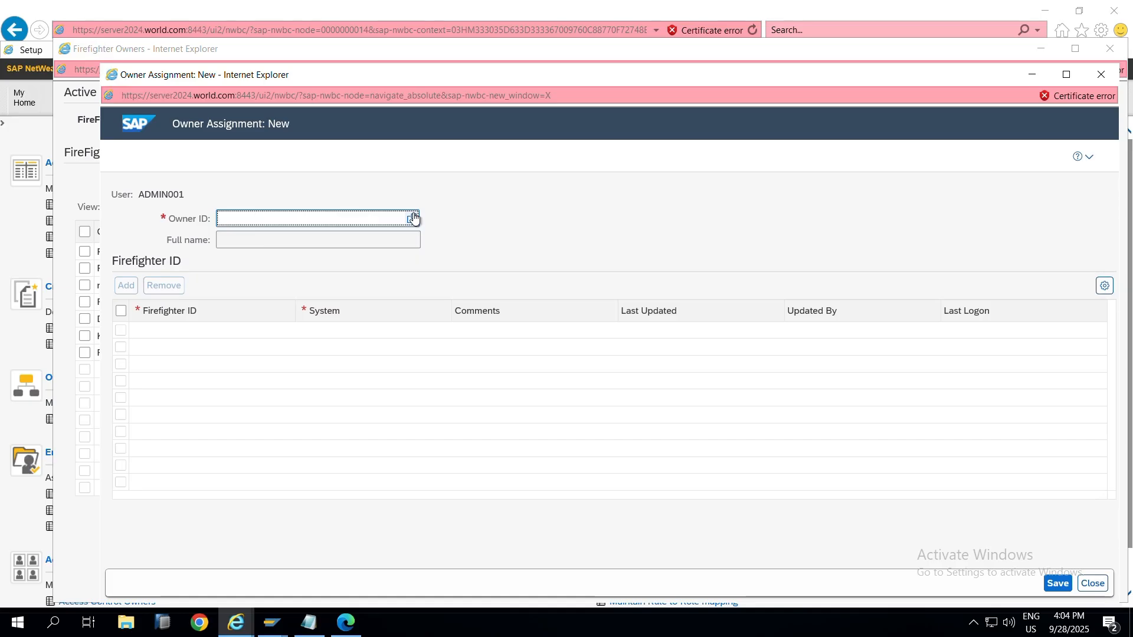
{"action": "left_click", "coordinate": [412, 218]}
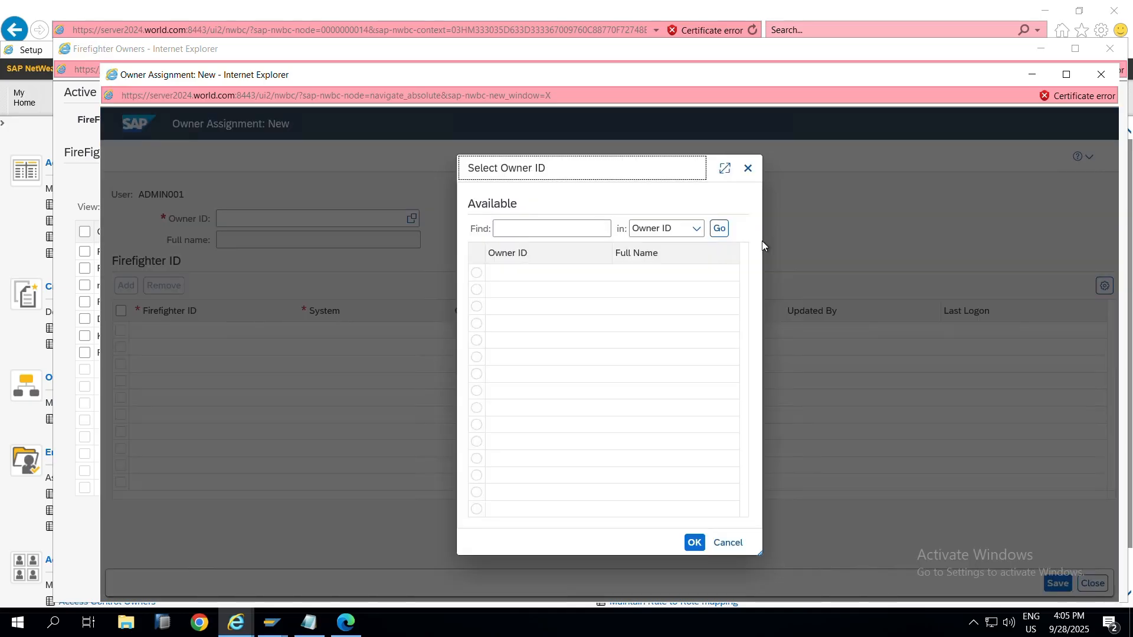
Step: Copy FF_OWNERBC from the notes, select it as Owner ID, and add a firefighter ID row
{"action": "left_click", "coordinate": [582, 229]}
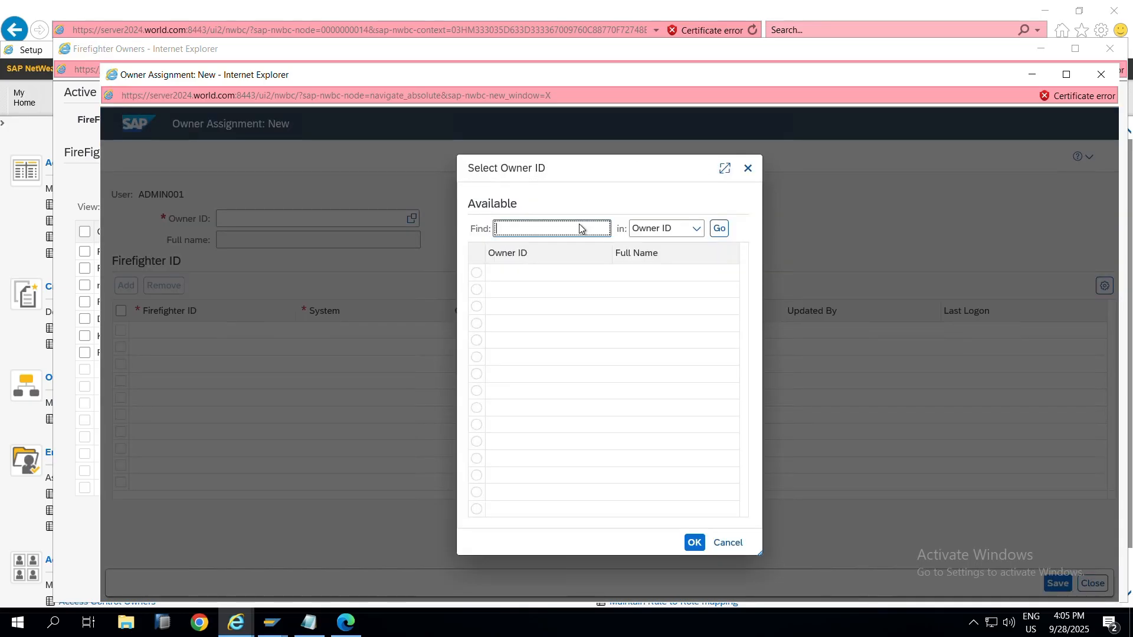
{"action": "key", "text": "alt+Tab"}
{"action": "key", "text": "alt+Tab"}
{"action": "key", "text": "alt+Tab"}
{"action": "key", "text": "alt+Tab"}
{"action": "key", "text": "alt+Tab"}
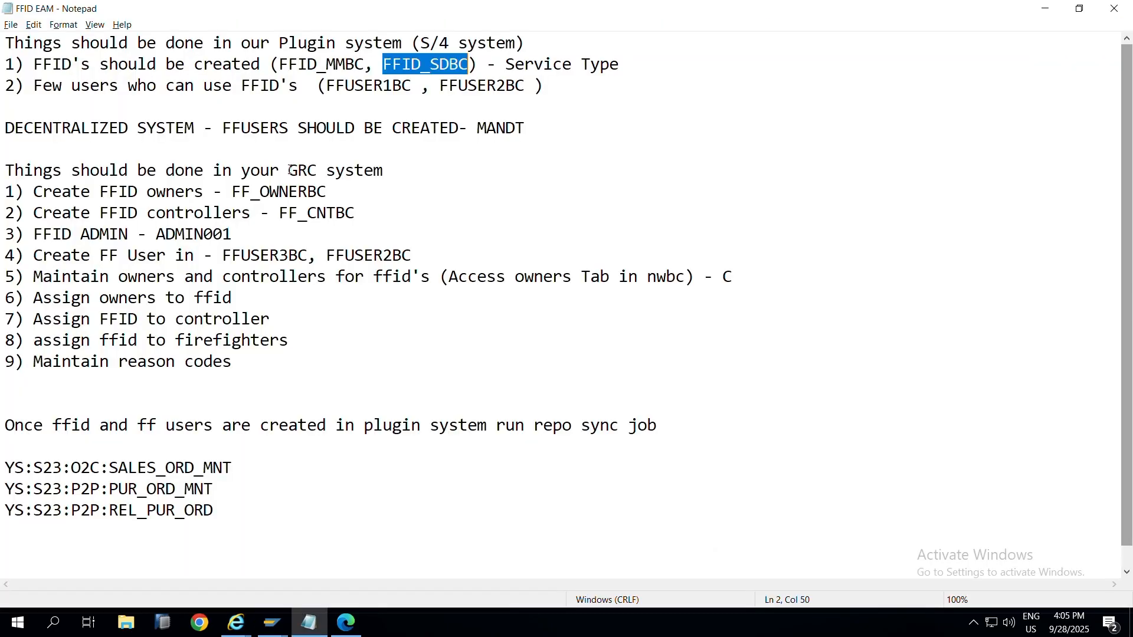
{"action": "double_click", "coordinate": [295, 194]}
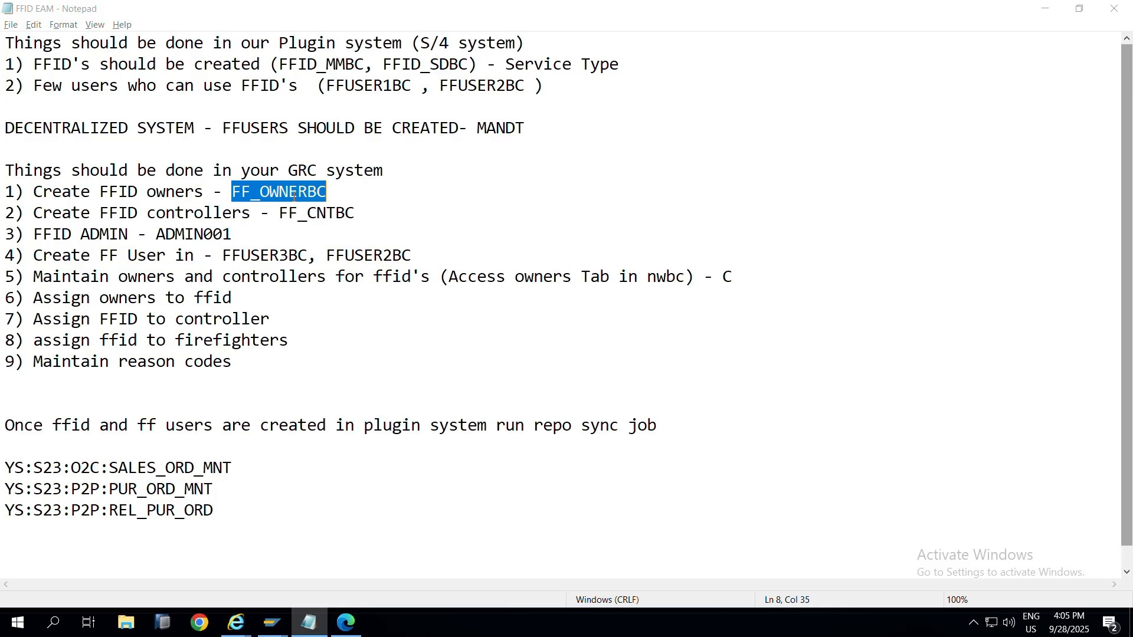
{"action": "key", "text": "ctrl+c"}
{"action": "key", "text": "alt+Tab"}
{"action": "key", "text": "ctrl+v"}
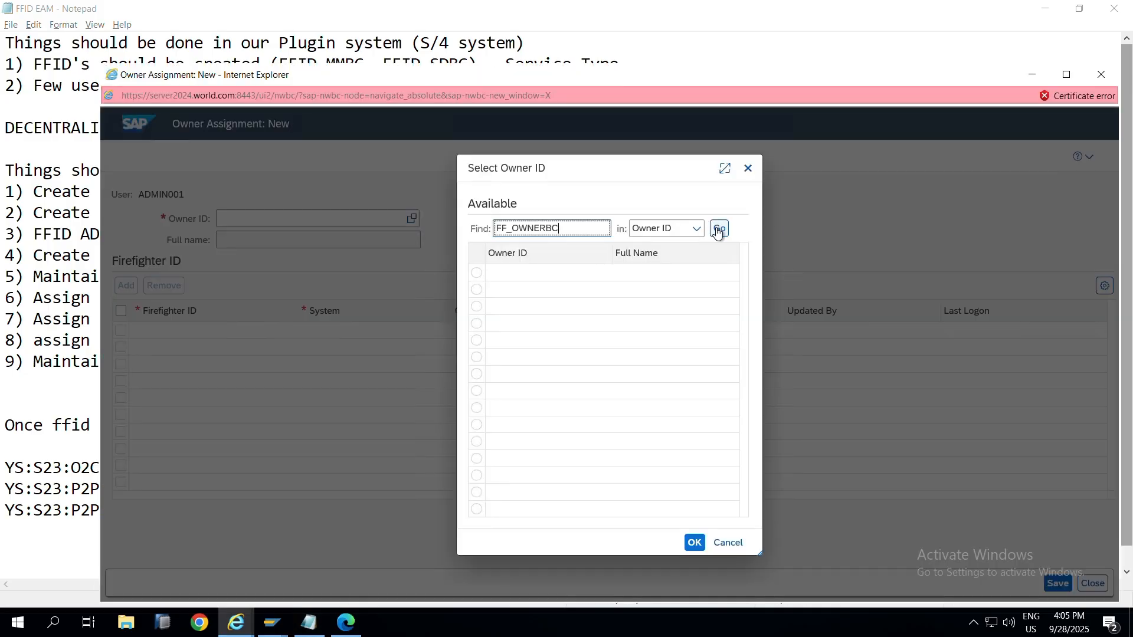
{"action": "left_click", "coordinate": [718, 229]}
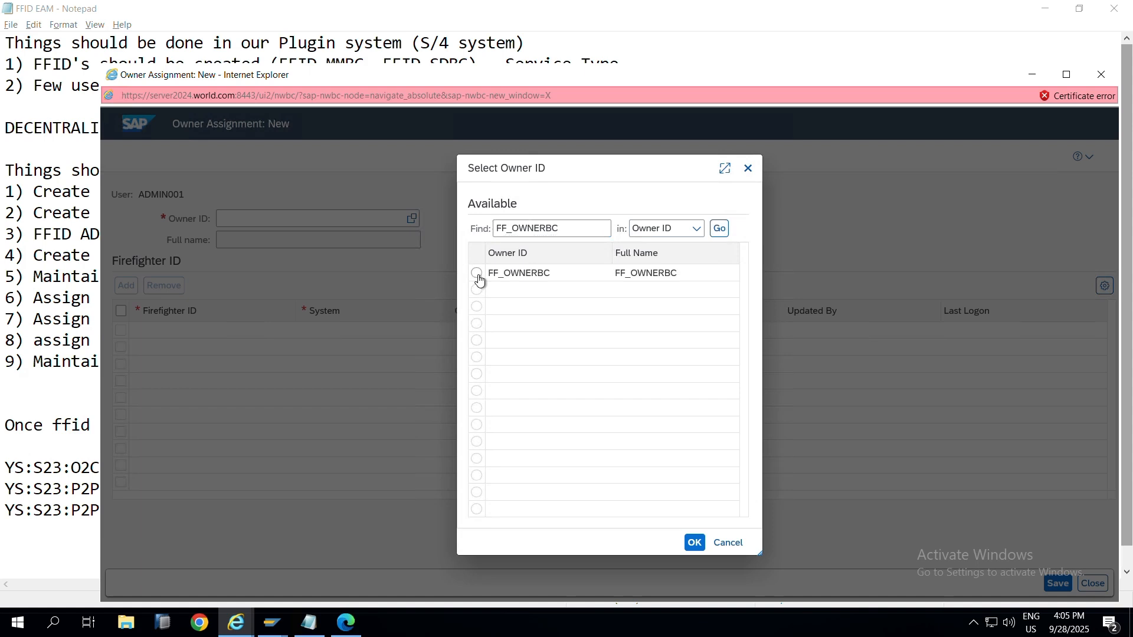
{"action": "left_click", "coordinate": [478, 275]}
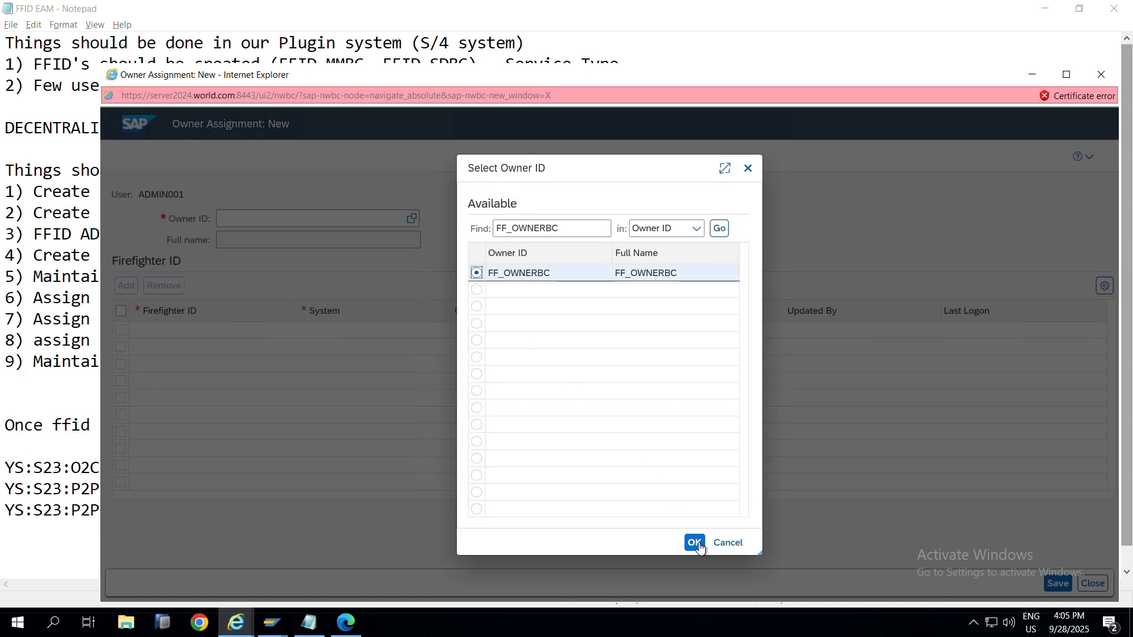
{"action": "left_click", "coordinate": [695, 543]}
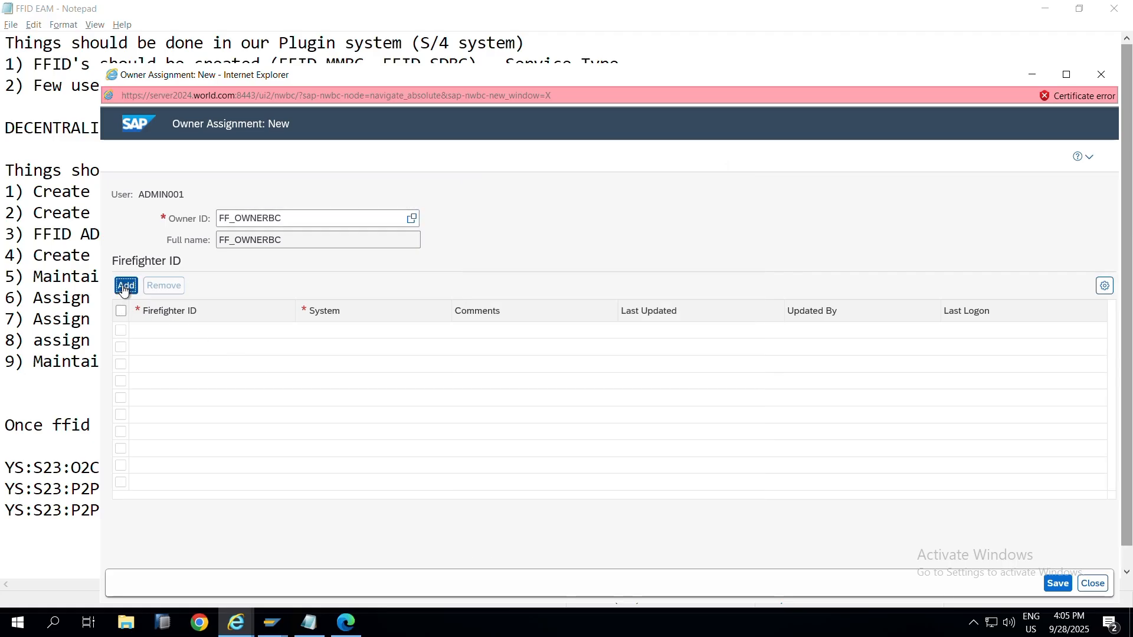
{"action": "left_click", "coordinate": [123, 288]}
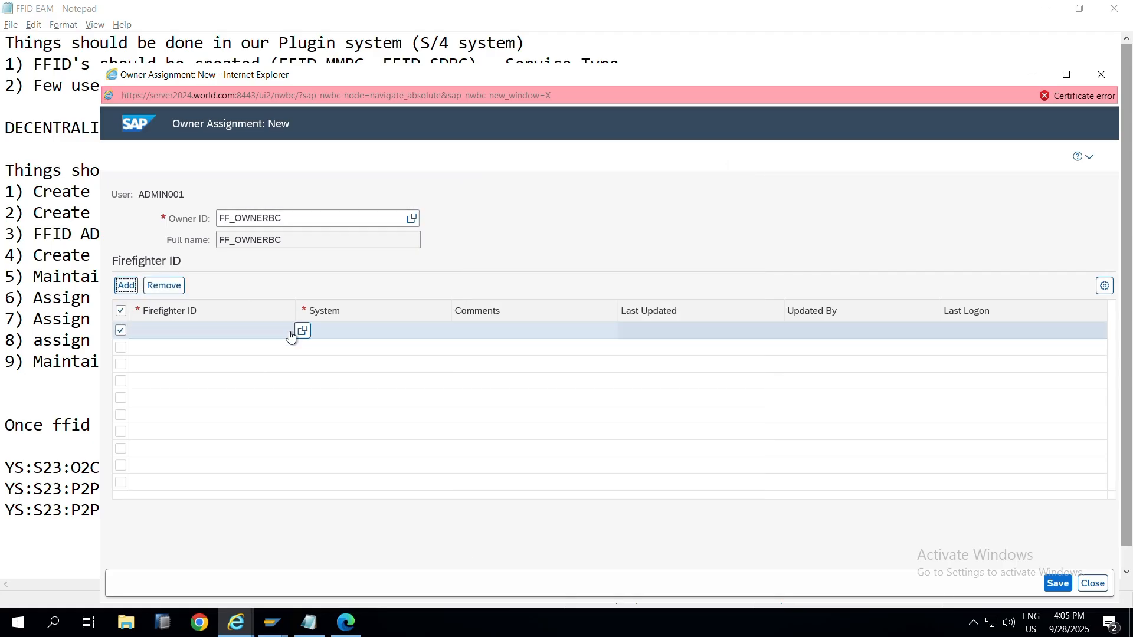
Step: Search for FFID_MMBC in the firefighter ID lookup and move it to Selected
{"action": "key", "text": "alt+Tab"}
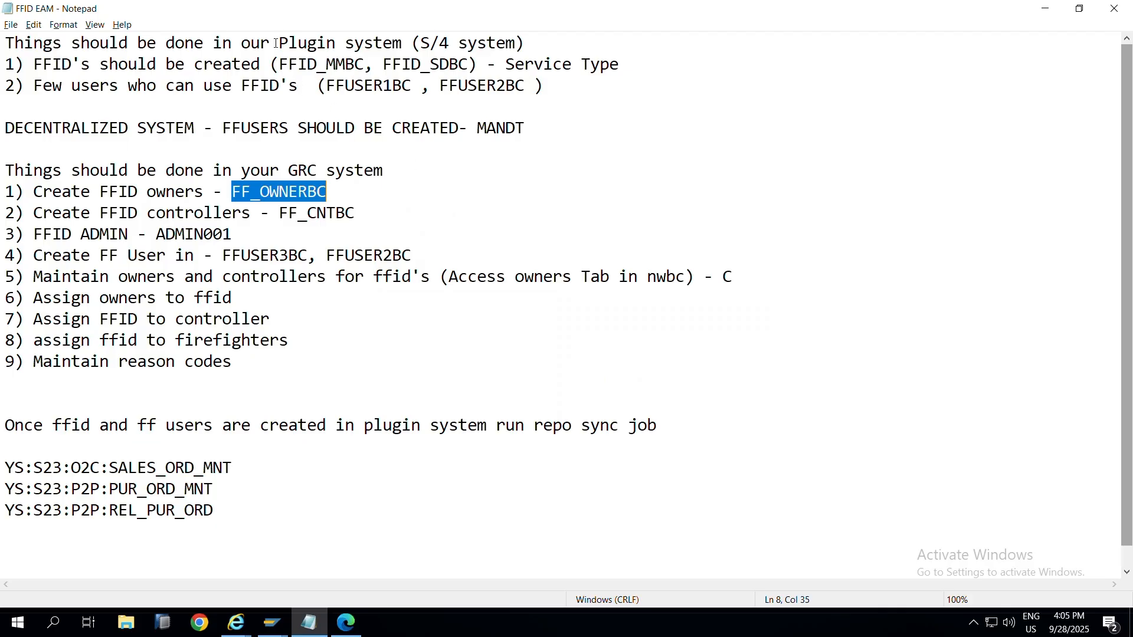
{"action": "double_click", "coordinate": [312, 69]}
{"action": "key", "text": "ctrl+c"}
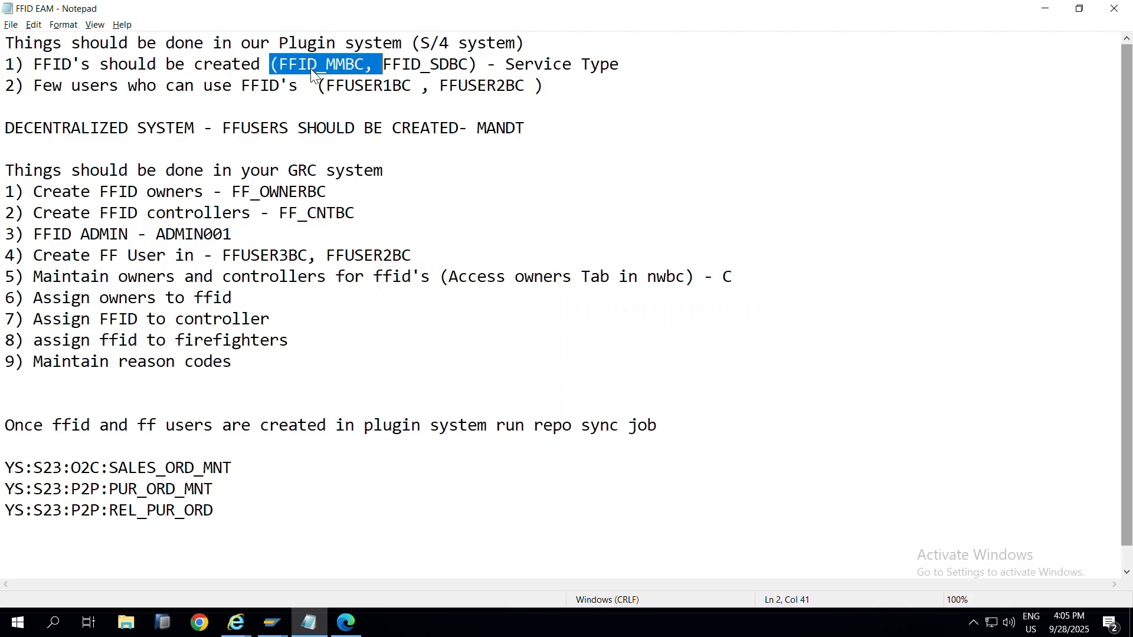
{"action": "key", "text": "alt+Tab"}
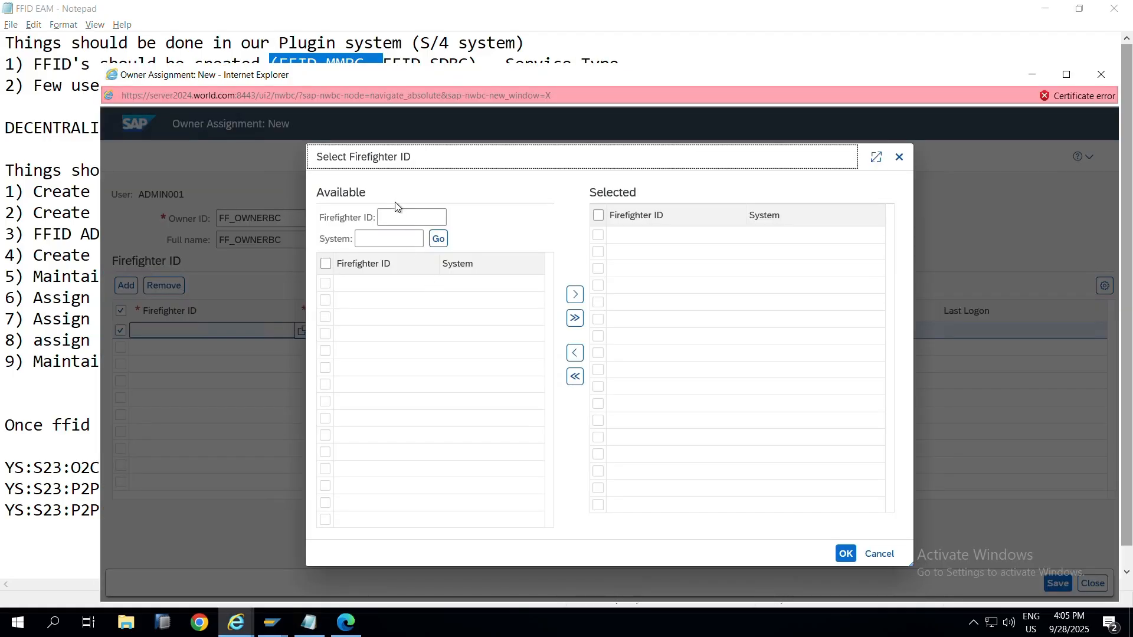
{"action": "left_click", "coordinate": [402, 216]}
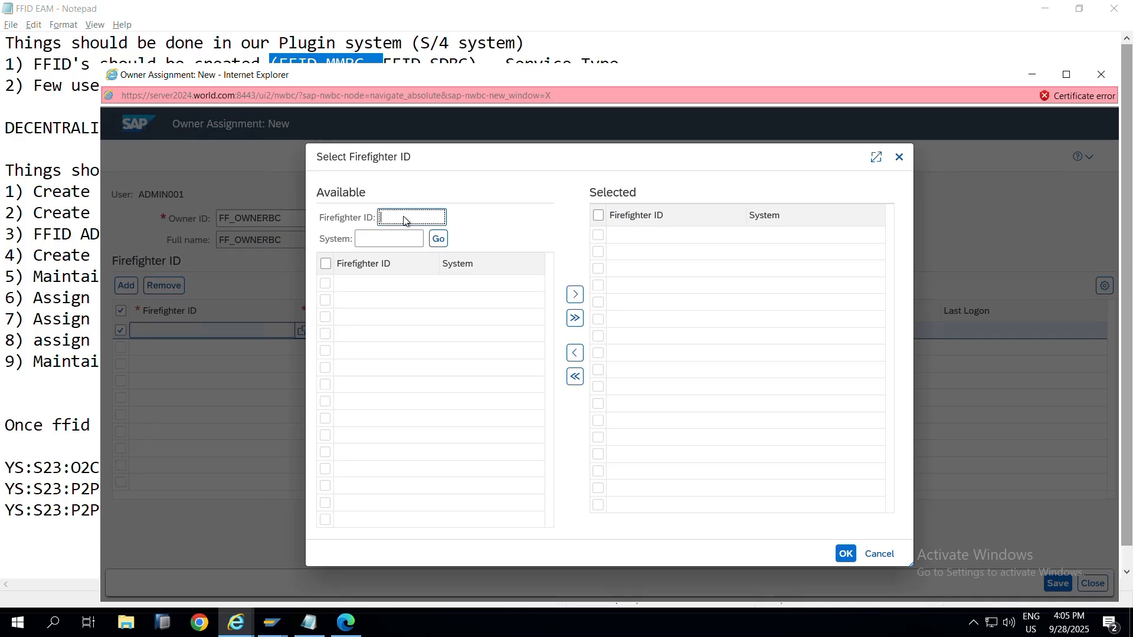
{"action": "key", "text": "ctrl+v"}
{"action": "key", "text": "BackSpace"}
{"action": "left_click", "coordinate": [438, 240]}
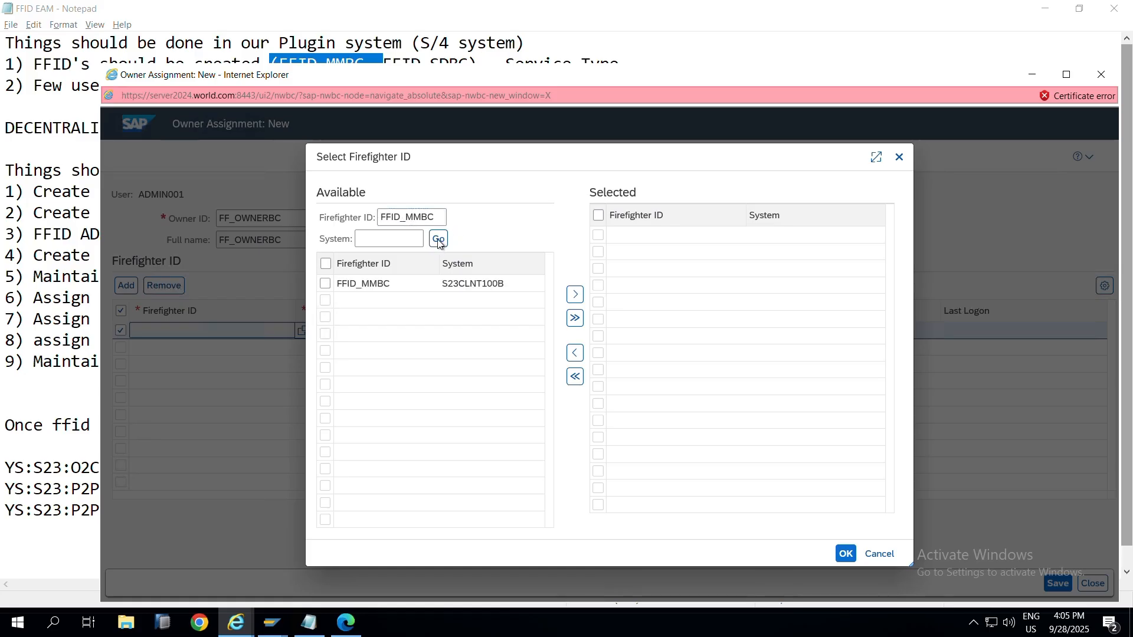
{"action": "left_click", "coordinate": [325, 285]}
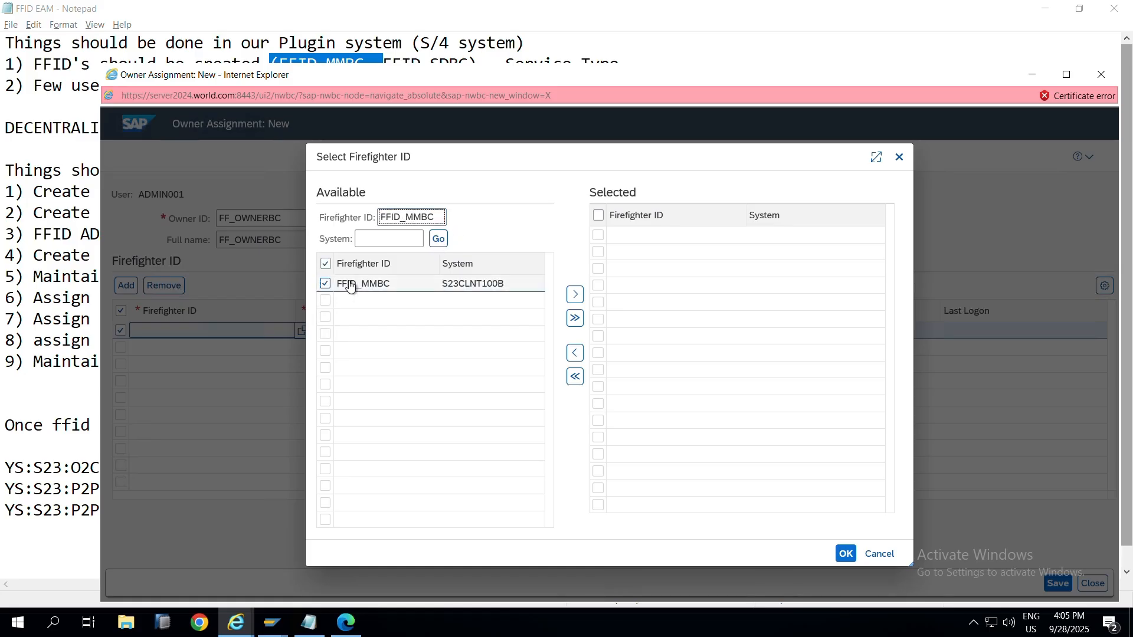
{"action": "left_click", "coordinate": [577, 298]}
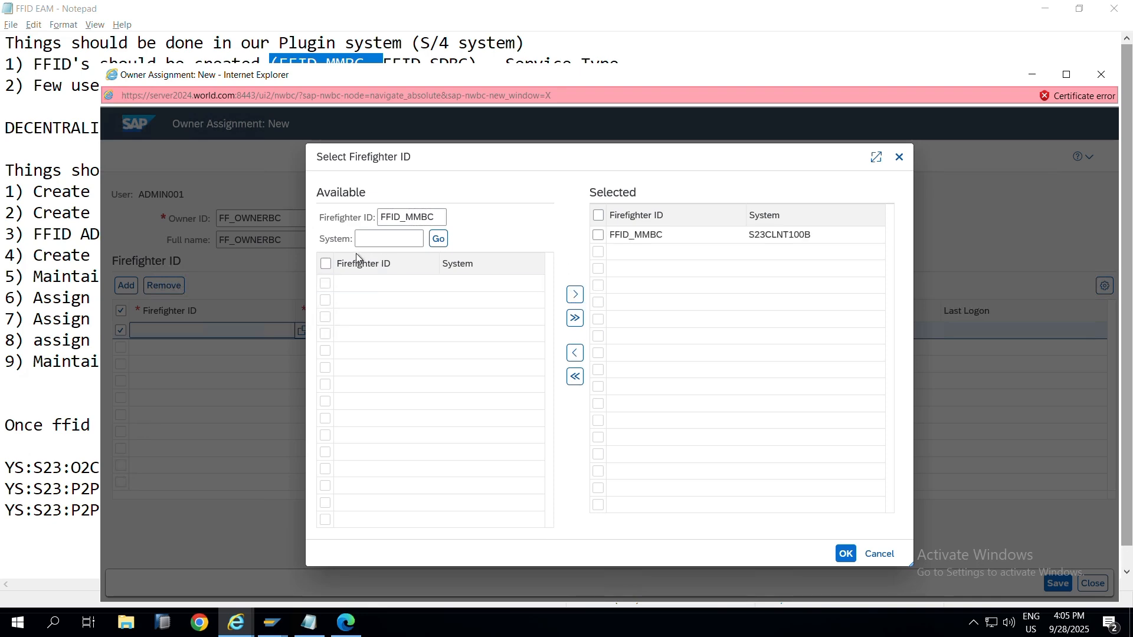
Step: Search for FFID_SDBC and move it to Selected as well
{"action": "left_click", "coordinate": [413, 12]}
{"action": "left_click_drag", "start_coordinate": [384, 65], "coordinate": [464, 64]}
{"action": "key", "text": "ctrl+c"}
{"action": "key", "text": "alt+Tab"}
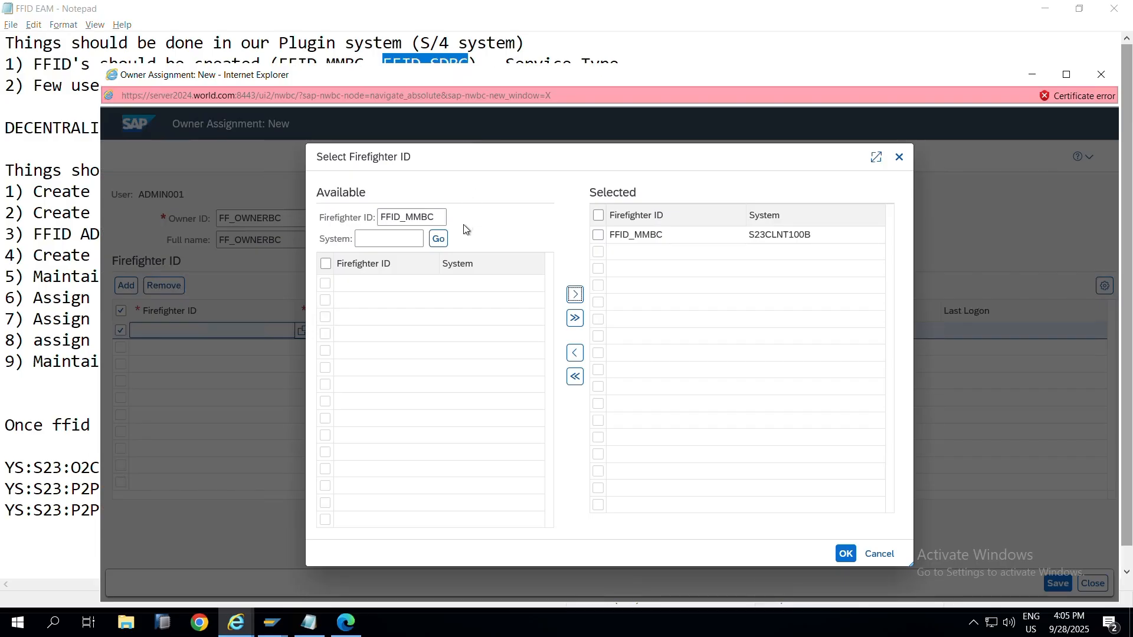
{"action": "left_click", "coordinate": [435, 218]}
{"action": "double_click", "coordinate": [435, 218]}
{"action": "key", "text": "ctrl+v"}
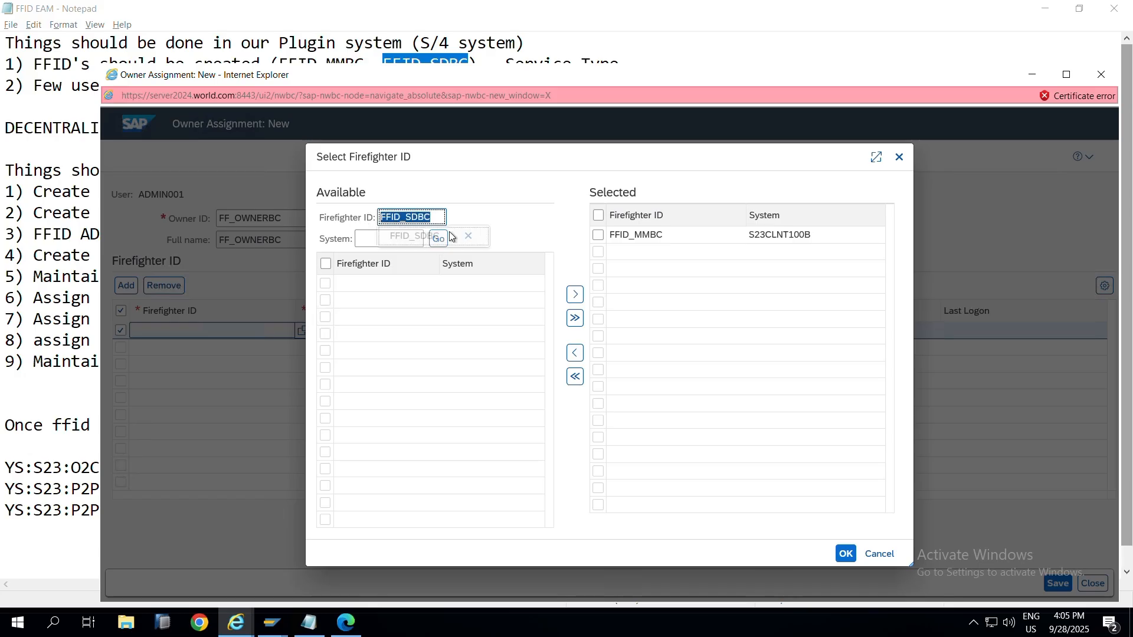
{"action": "left_click", "coordinate": [435, 242]}
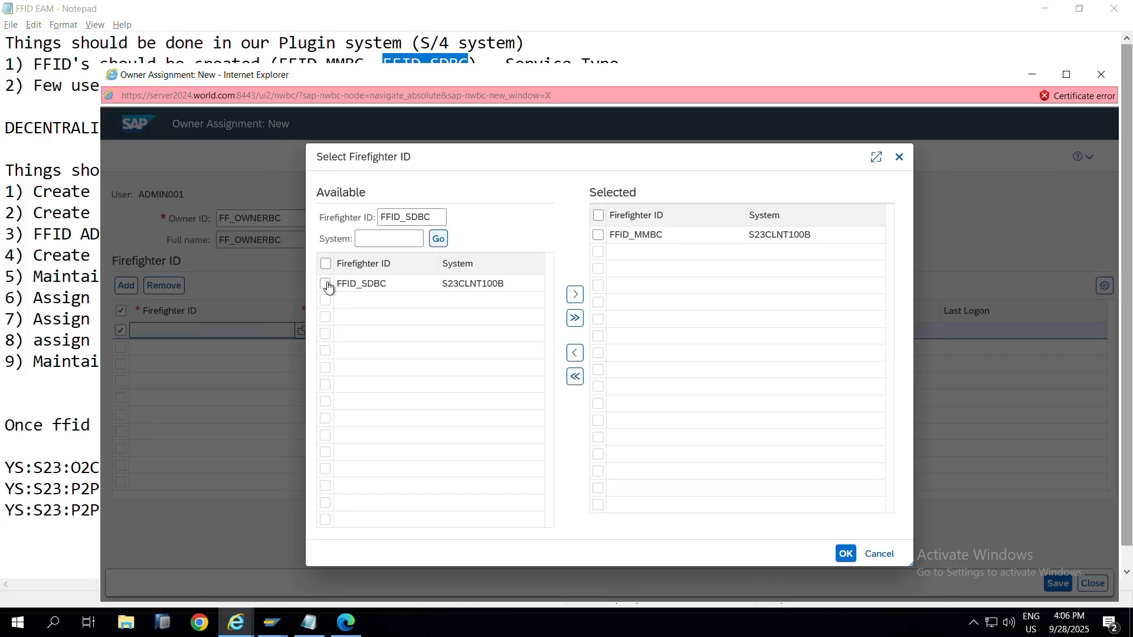
{"action": "left_click", "coordinate": [325, 283]}
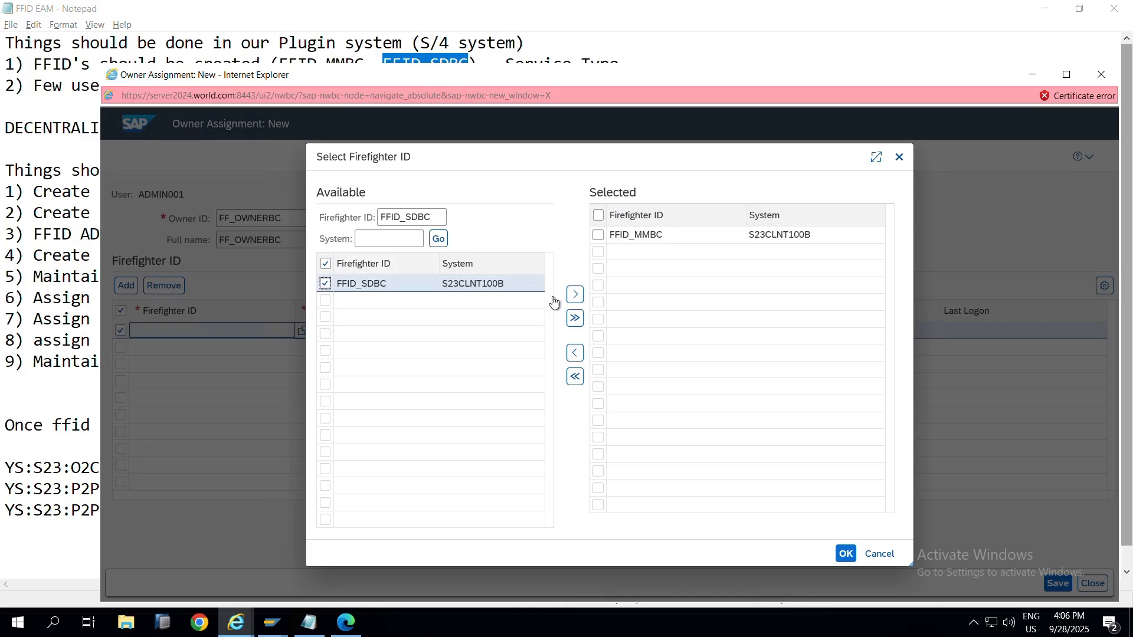
{"action": "left_click", "coordinate": [575, 296]}
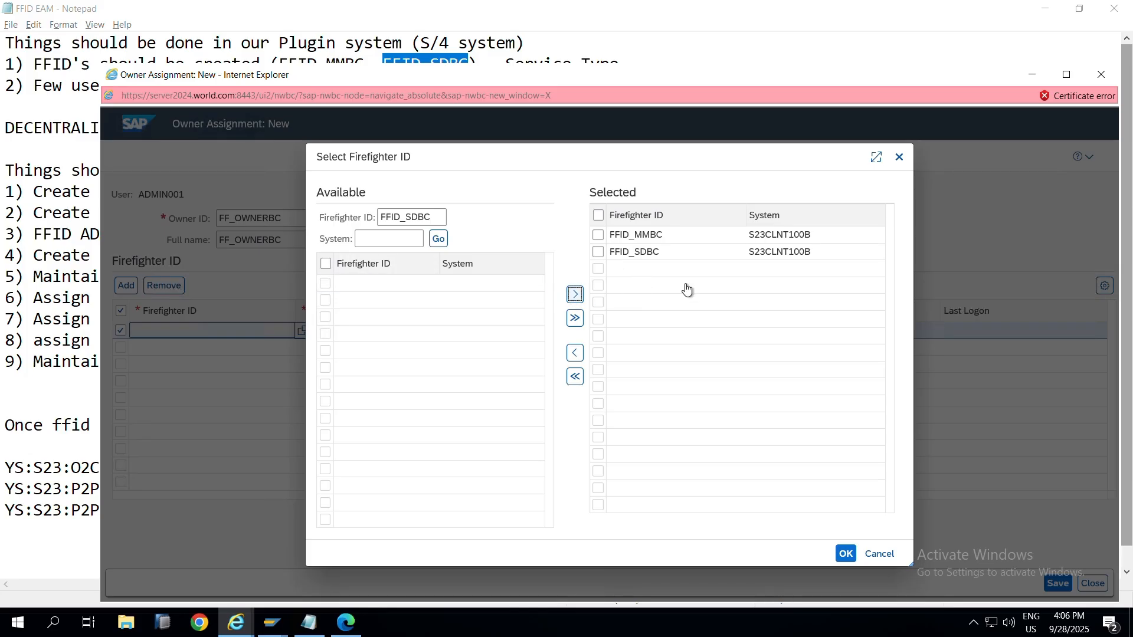
Step: Confirm both firefighter IDs, save FF_OWNERBC's assignment, and close the window
{"action": "left_click", "coordinate": [844, 555]}
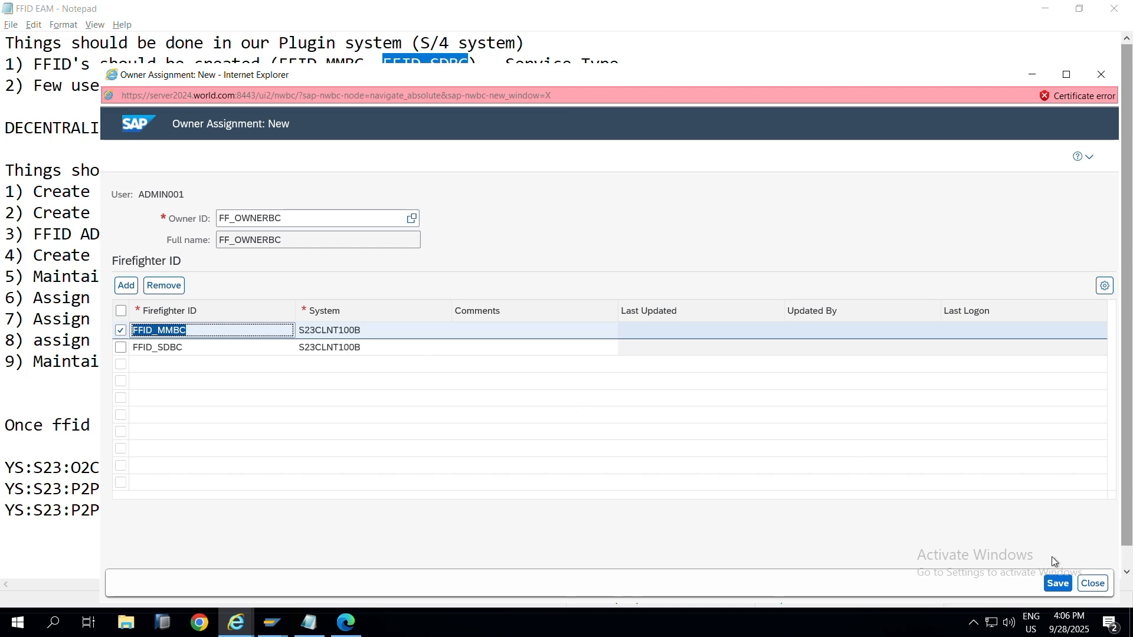
{"action": "left_click", "coordinate": [1053, 583]}
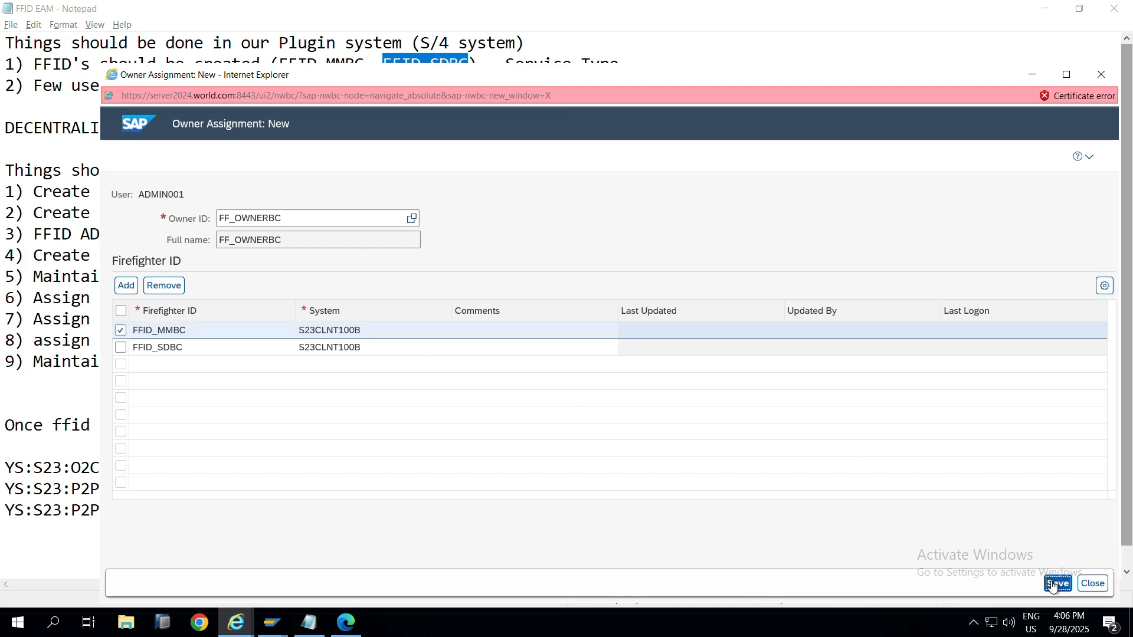
{"action": "left_click", "coordinate": [1101, 75]}
Step: Append '- C' to step 6 in the notes, highlight 'Assign FFID to controller', and return to Setup
{"action": "left_click", "coordinate": [279, 297]}
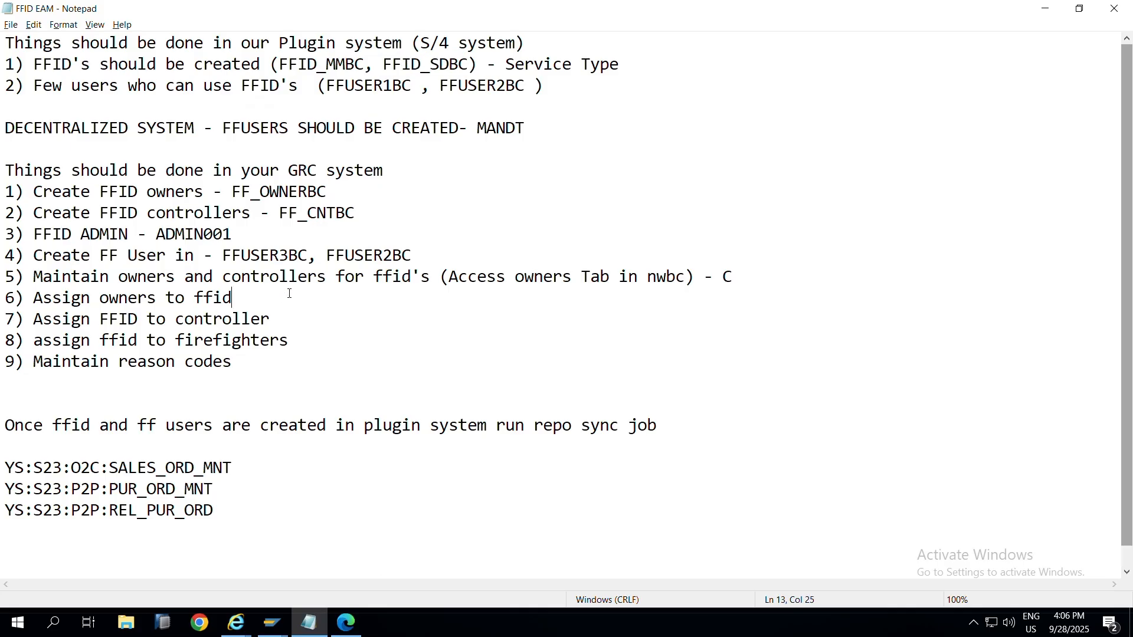
{"action": "type", "text": "- C"}
{"action": "left_click_drag", "start_coordinate": [33, 319], "coordinate": [263, 320]}
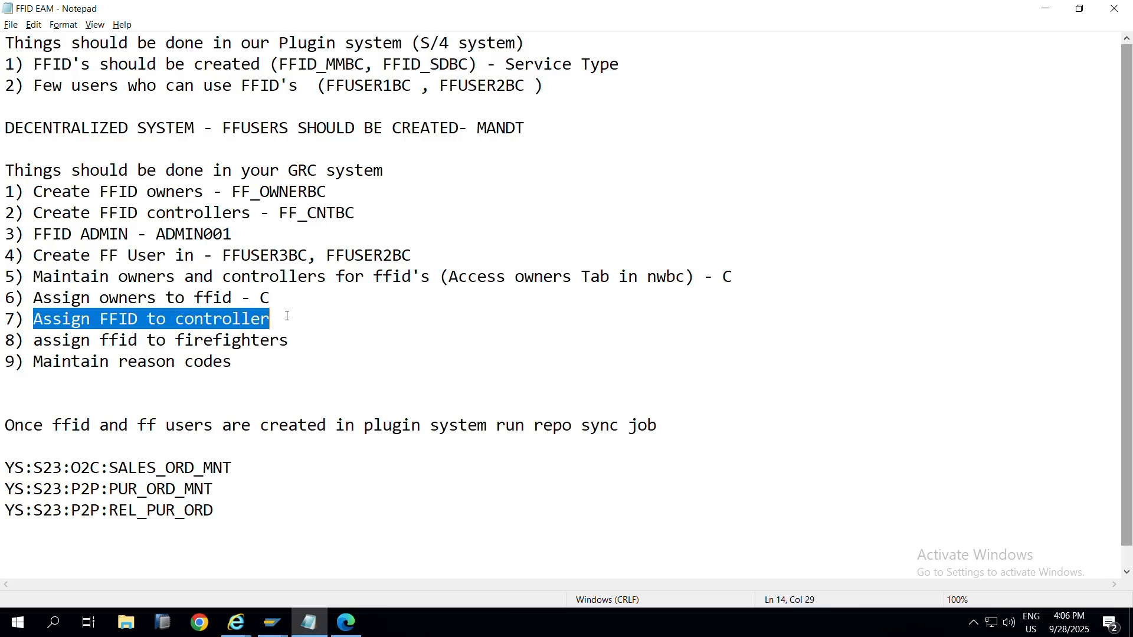
{"action": "key", "text": "alt+Tab"}
{"action": "key", "text": "alt+Tab"}
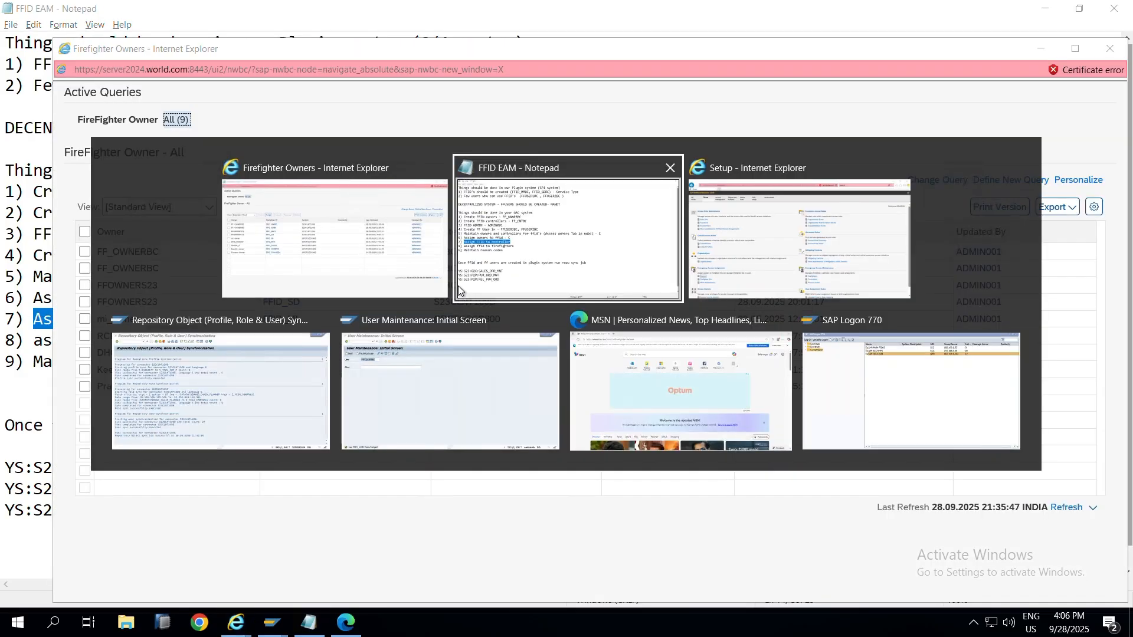
{"action": "key", "text": "alt+Tab"}
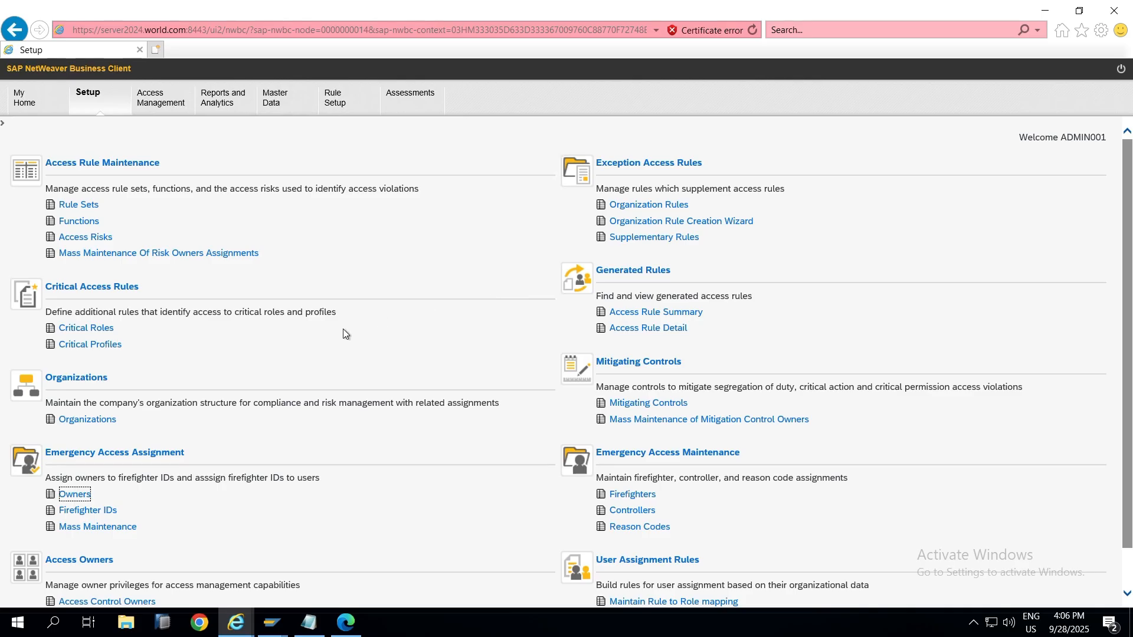
Step: Open the firefighter Controllers list and start a new controller assignment
{"action": "left_click", "coordinate": [621, 512]}
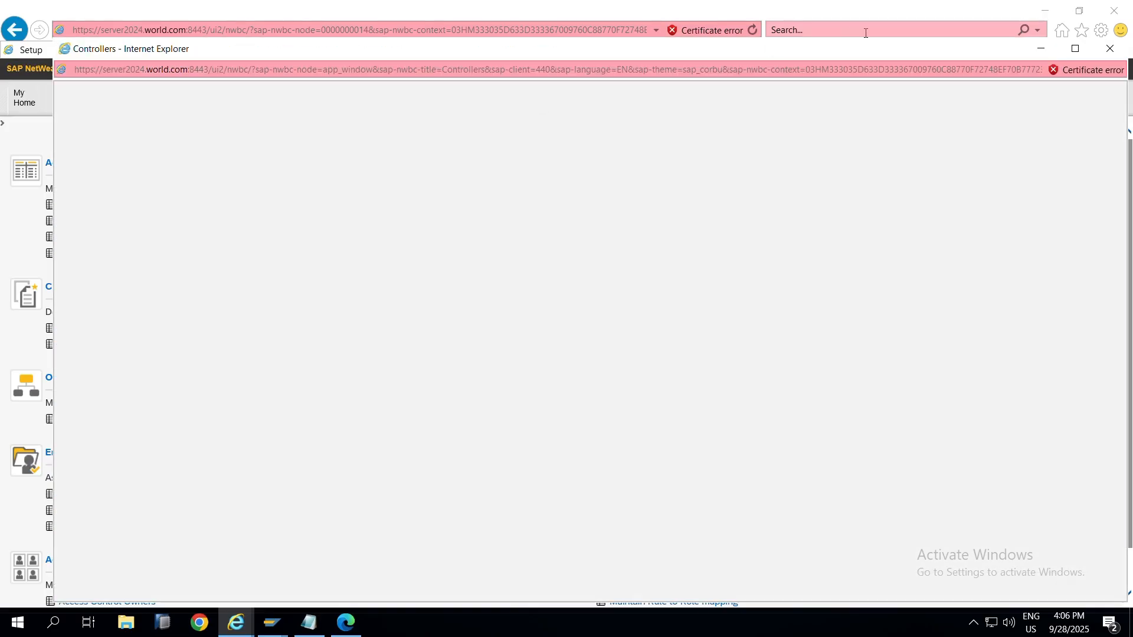
{"action": "left_click", "coordinate": [1047, 49]}
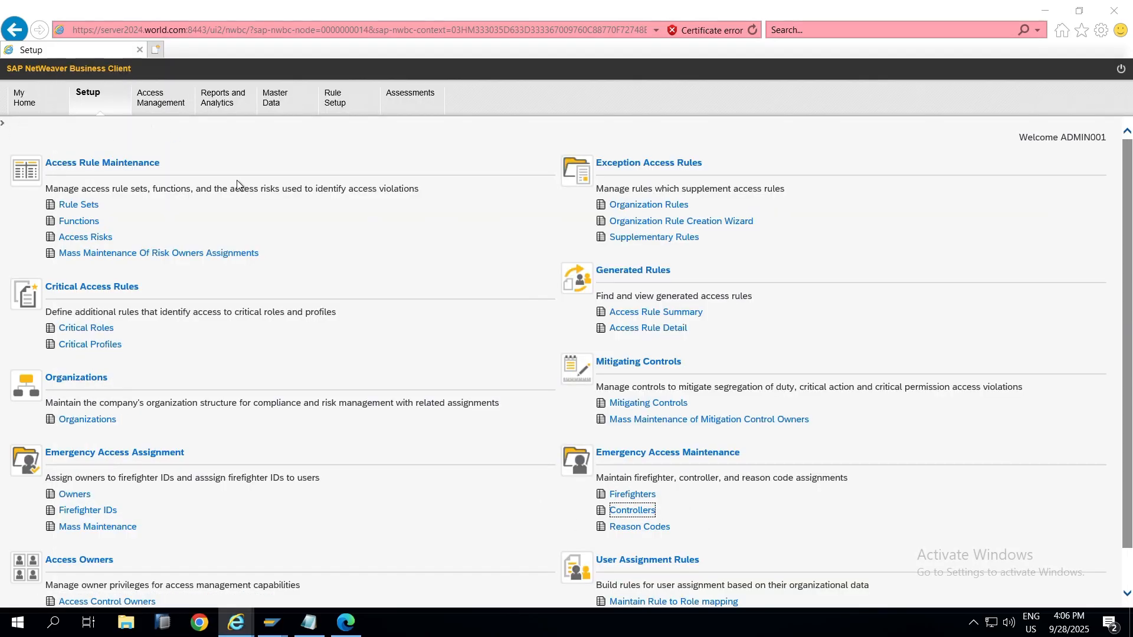
{"action": "key", "text": "alt+Tab"}
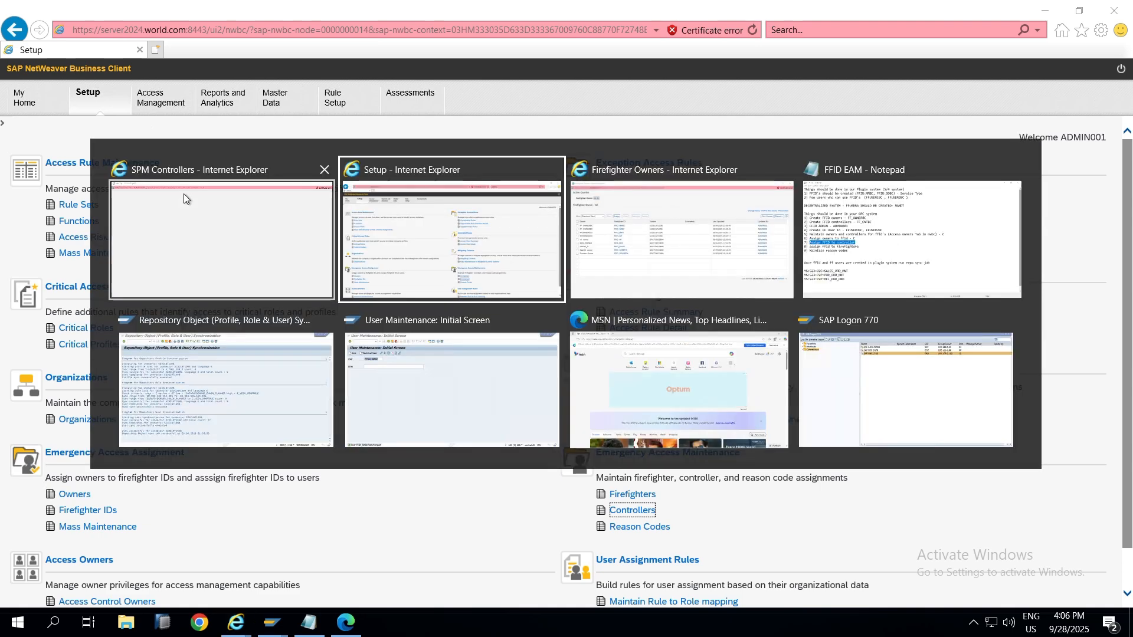
{"action": "key", "text": "alt+Tab"}
{"action": "key", "text": "alt+Tab"}
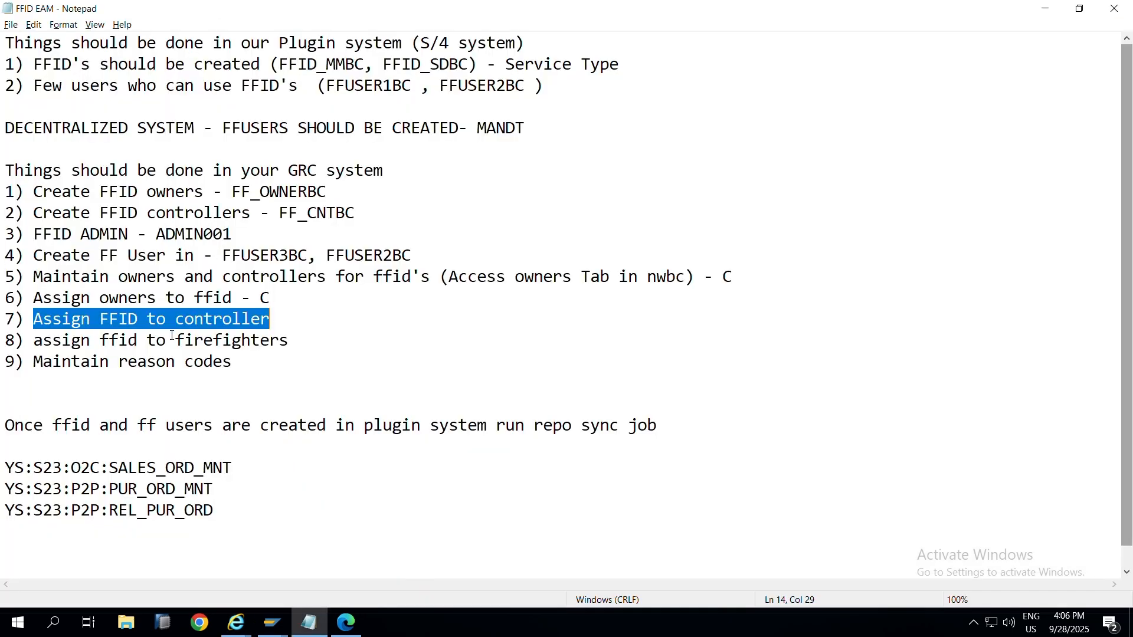
{"action": "key", "text": "alt+Tab"}
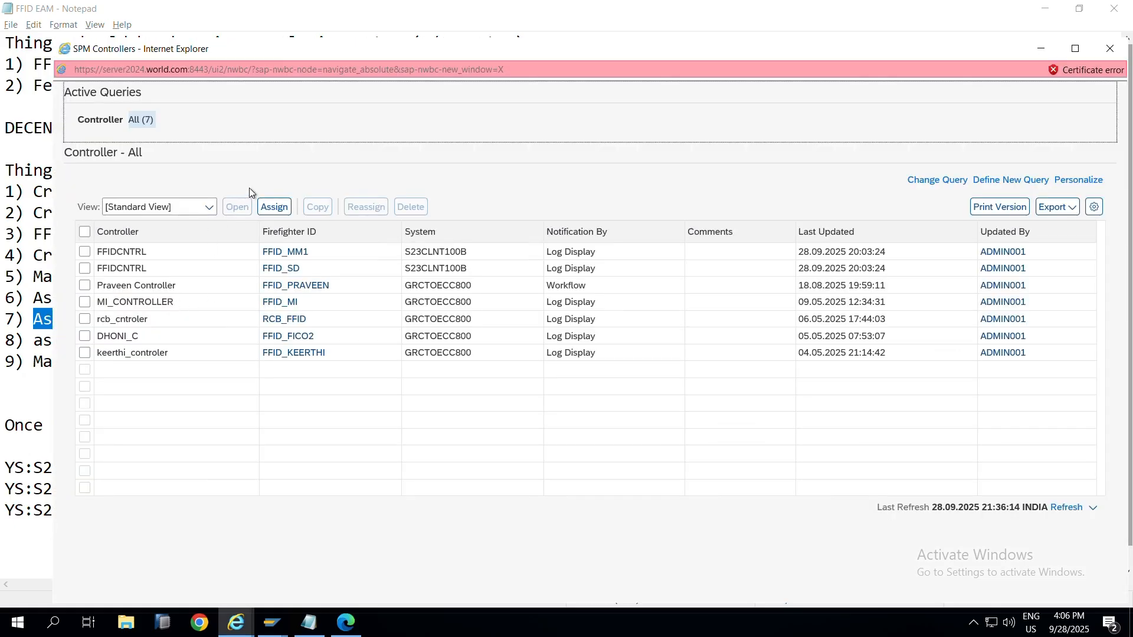
{"action": "left_click", "coordinate": [279, 212]}
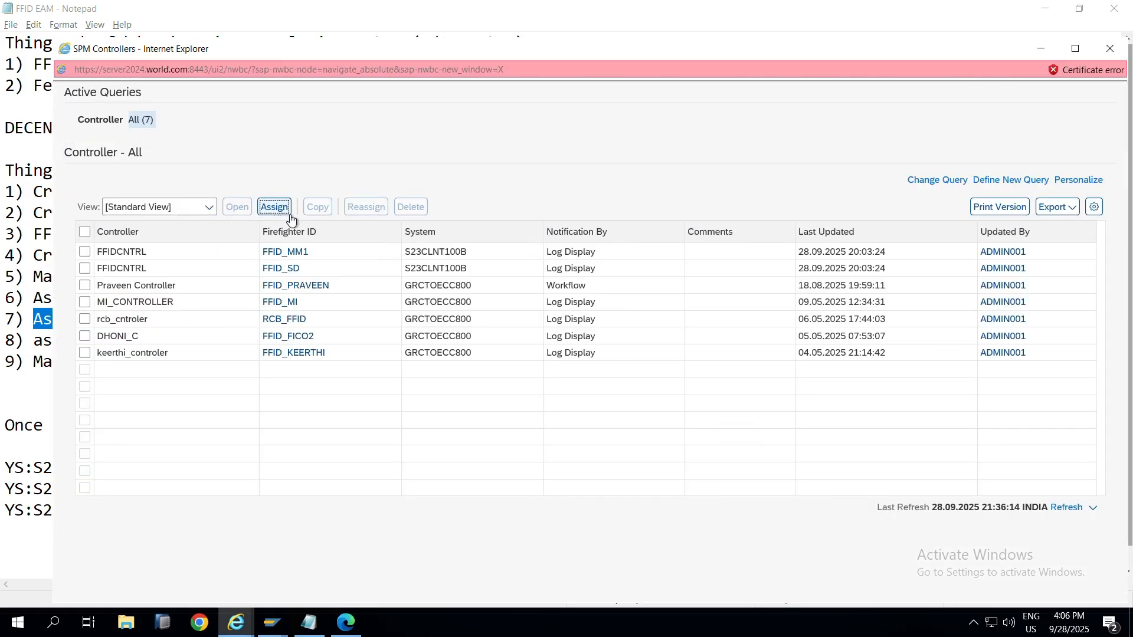
Step: Copy the controller name FF_CNTBC from the notes into the new assignment form
{"action": "key", "text": "alt+Tab"}
{"action": "key", "text": "alt+Tab"}
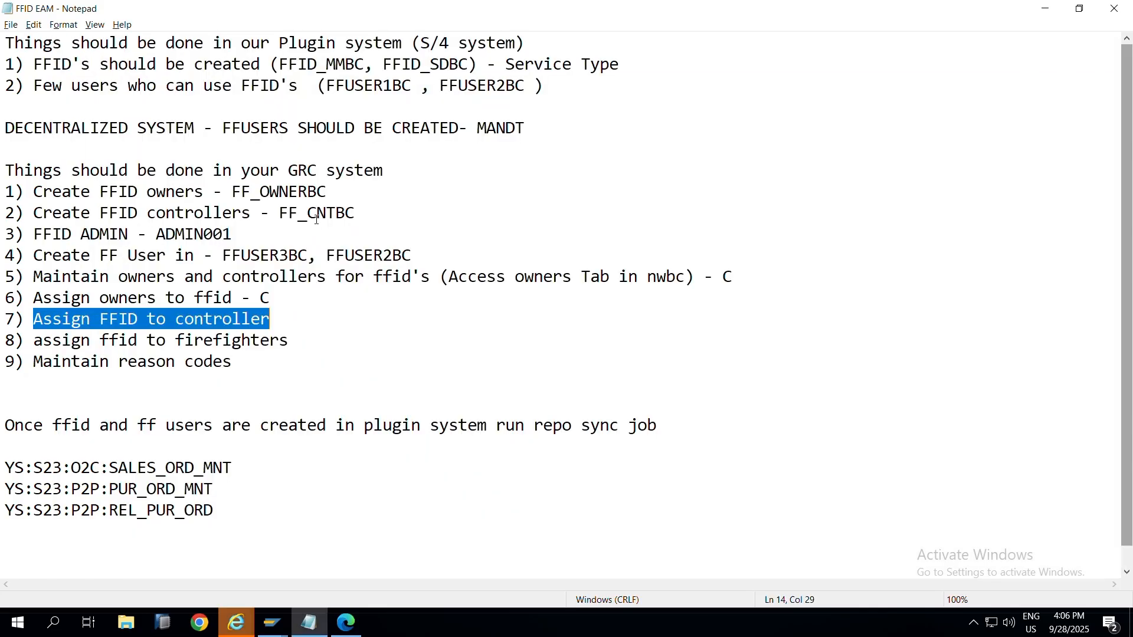
{"action": "double_click", "coordinate": [316, 215]}
{"action": "key", "text": "ctrl+c"}
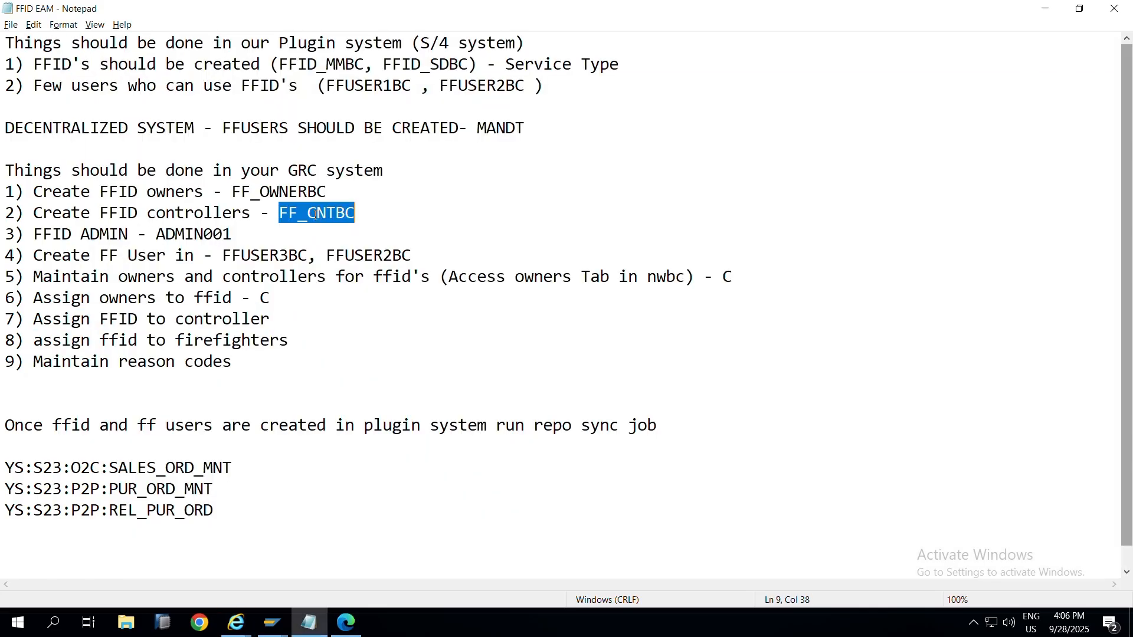
{"action": "key", "text": "alt+Tab"}
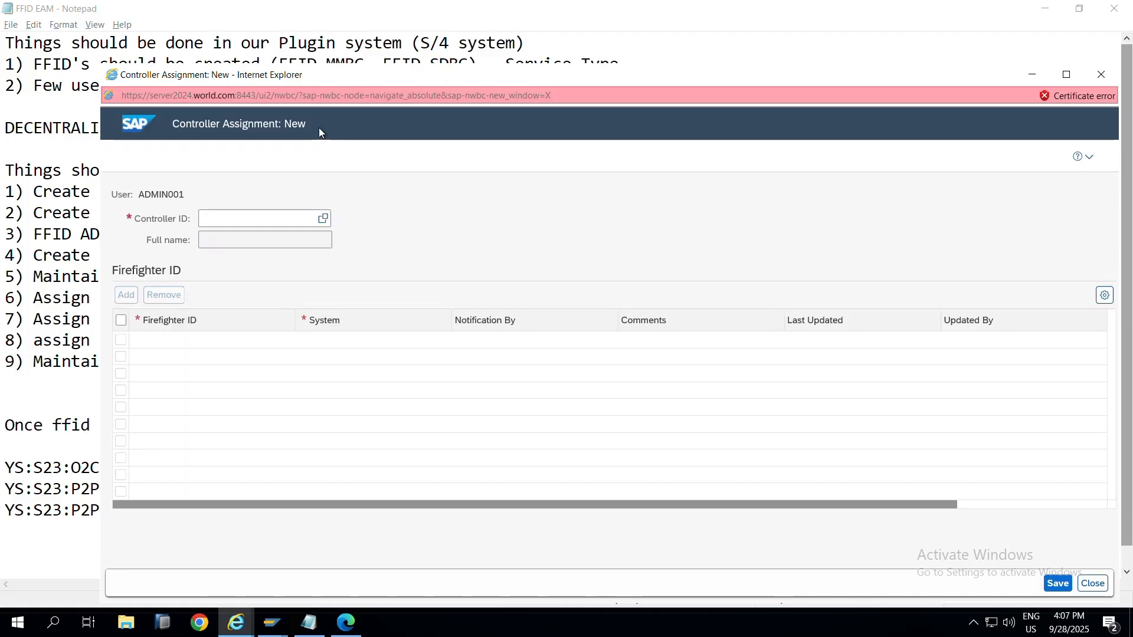
Step: Search for and choose FF_CNTBC as the Controller ID
{"action": "left_click", "coordinate": [321, 220]}
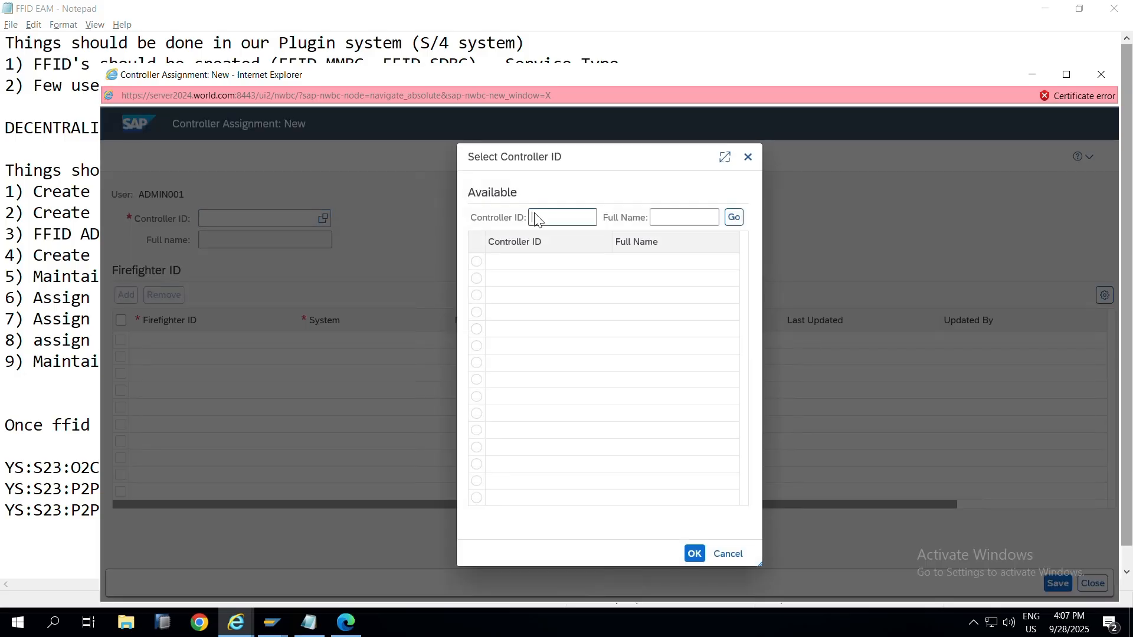
{"action": "key", "text": "ctrl+v"}
{"action": "left_click", "coordinate": [733, 218]}
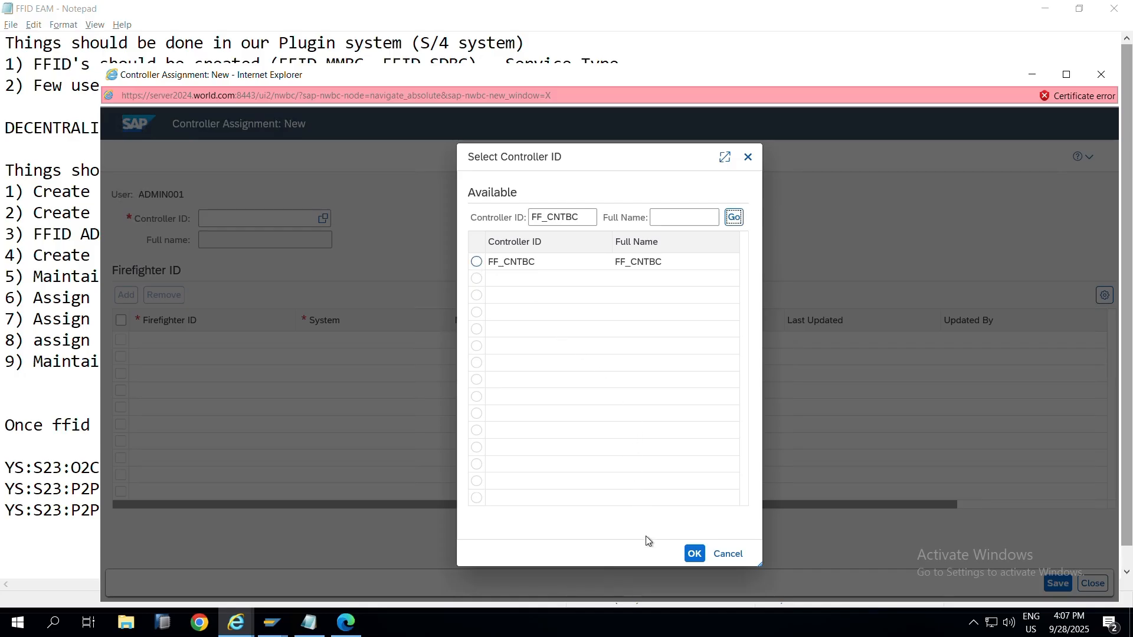
{"action": "left_click", "coordinate": [694, 553]}
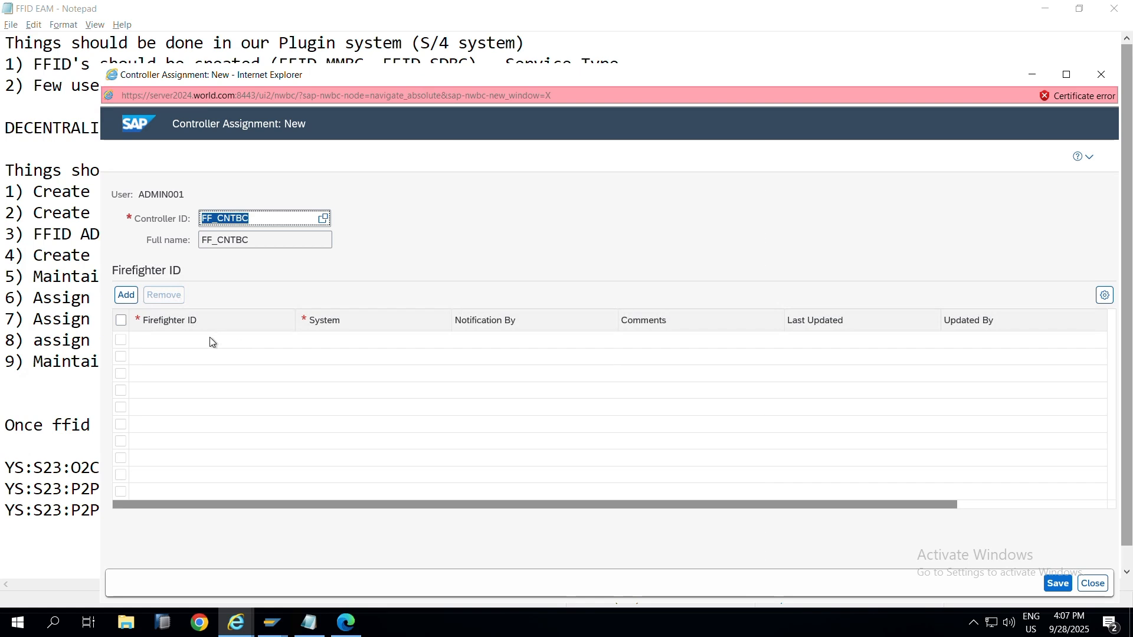
Step: Add a firefighter ID row and open its Firefighter ID lookup with F4
{"action": "left_click", "coordinate": [125, 296]}
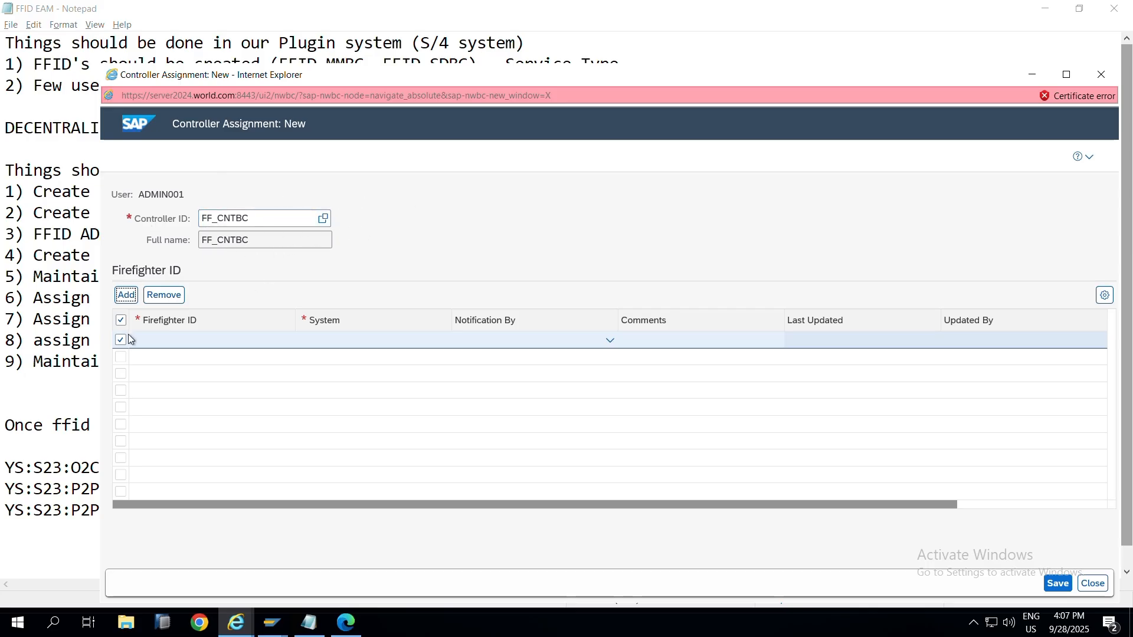
{"action": "left_click", "coordinate": [168, 346]}
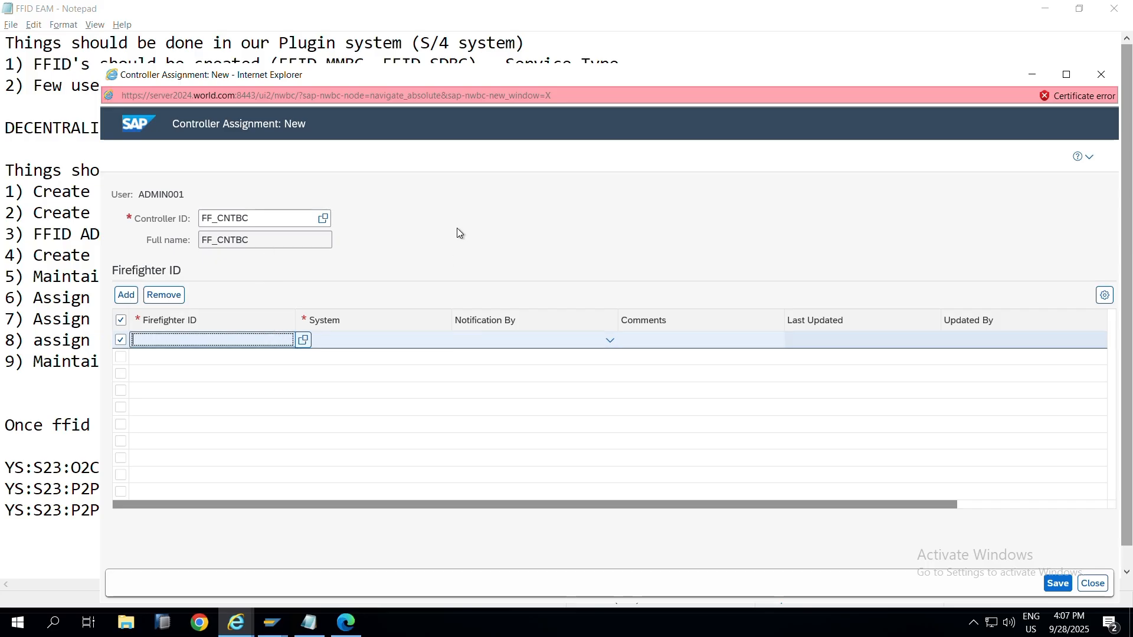
{"action": "key", "text": "F4"}
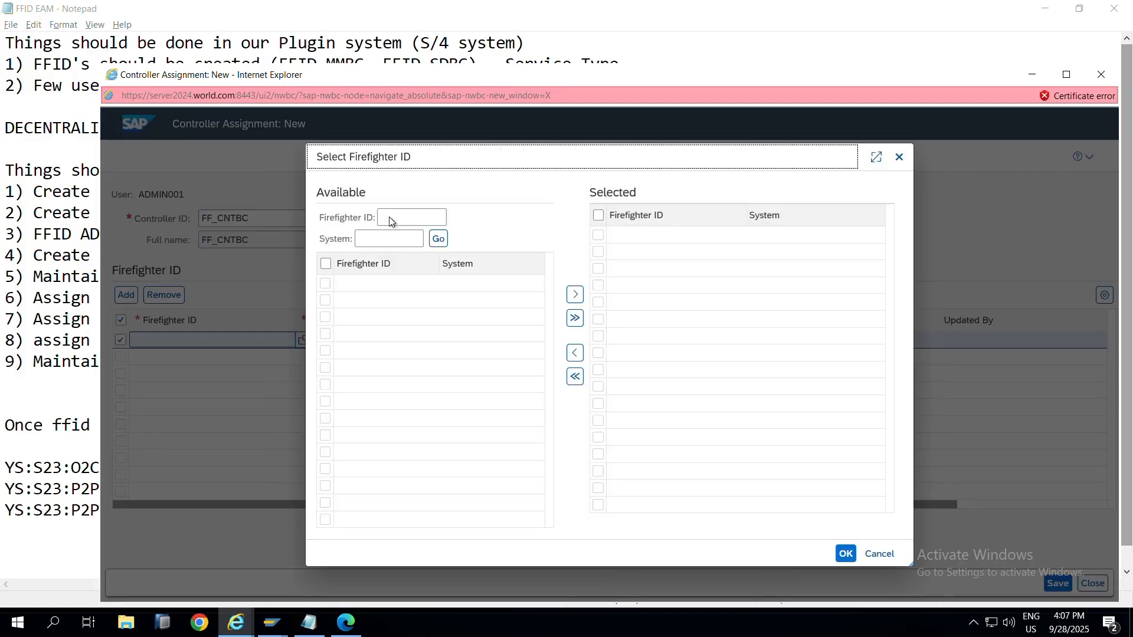
Step: Search for firefighter ID FFID_MMBC and move it into the selected IDs
{"action": "left_click", "coordinate": [391, 220]}
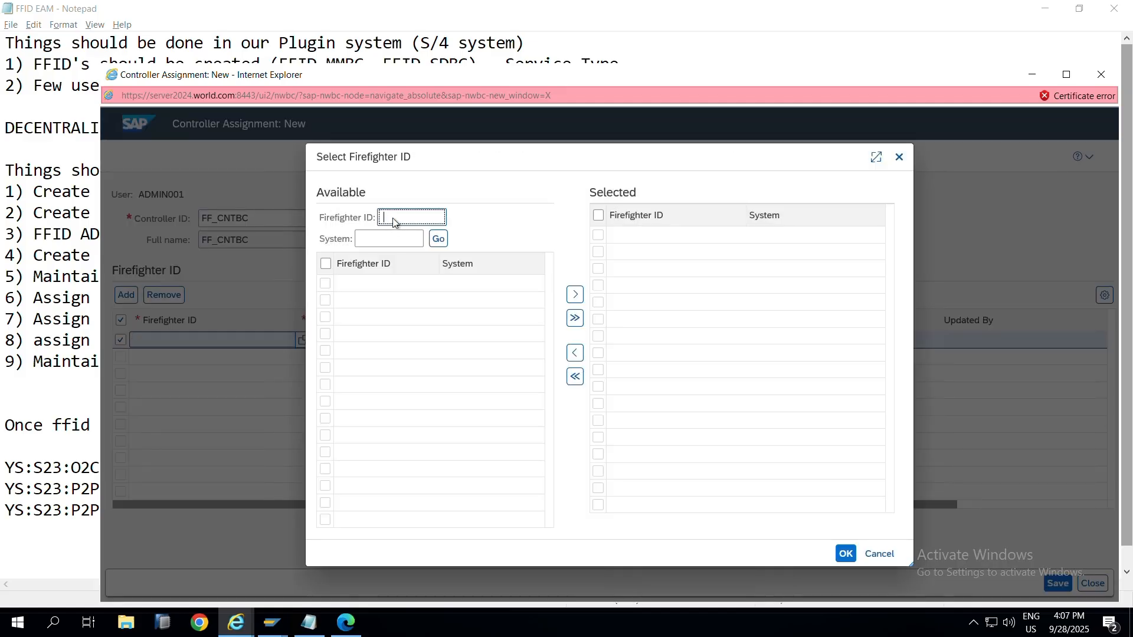
{"action": "type", "text": "FFID_MMBC"}
{"action": "left_click", "coordinate": [440, 238]}
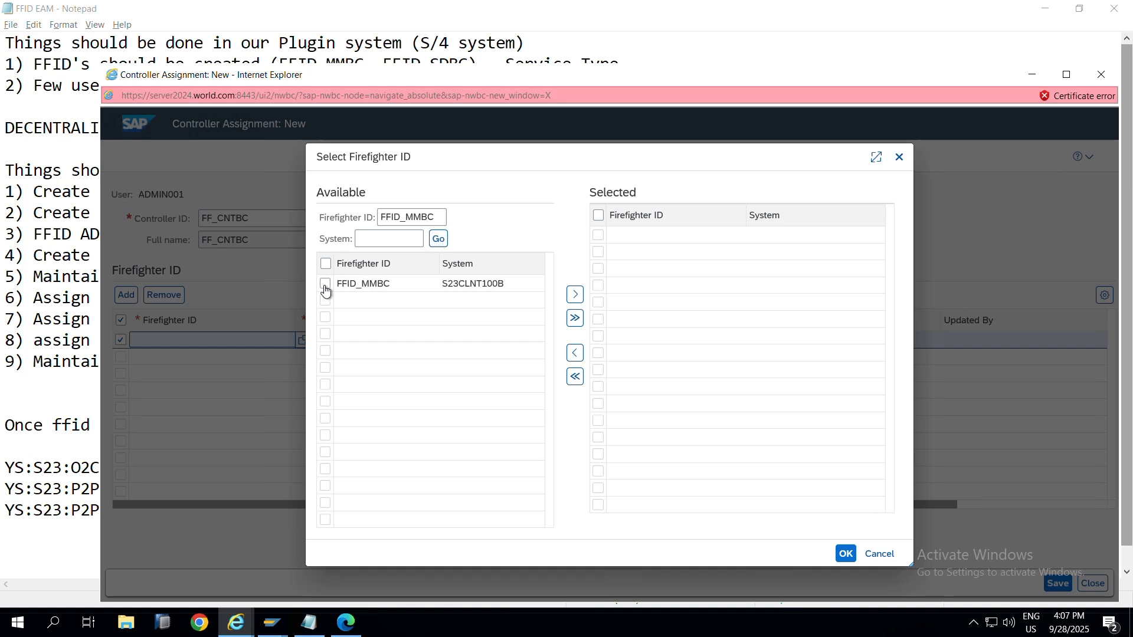
{"action": "left_click", "coordinate": [325, 286]}
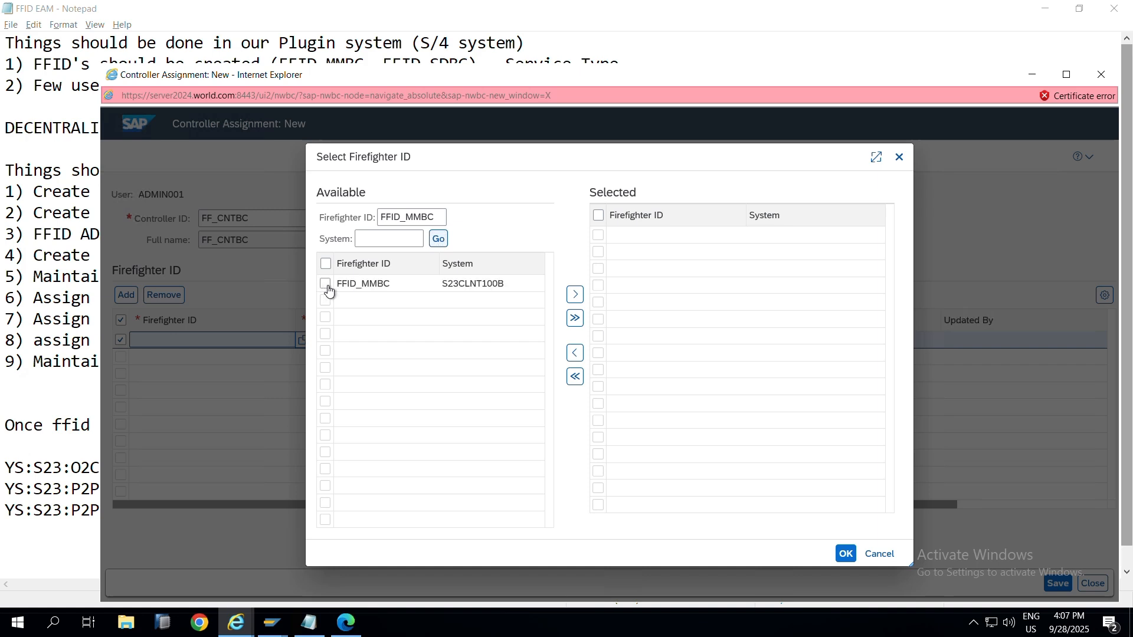
{"action": "left_click", "coordinate": [575, 295]}
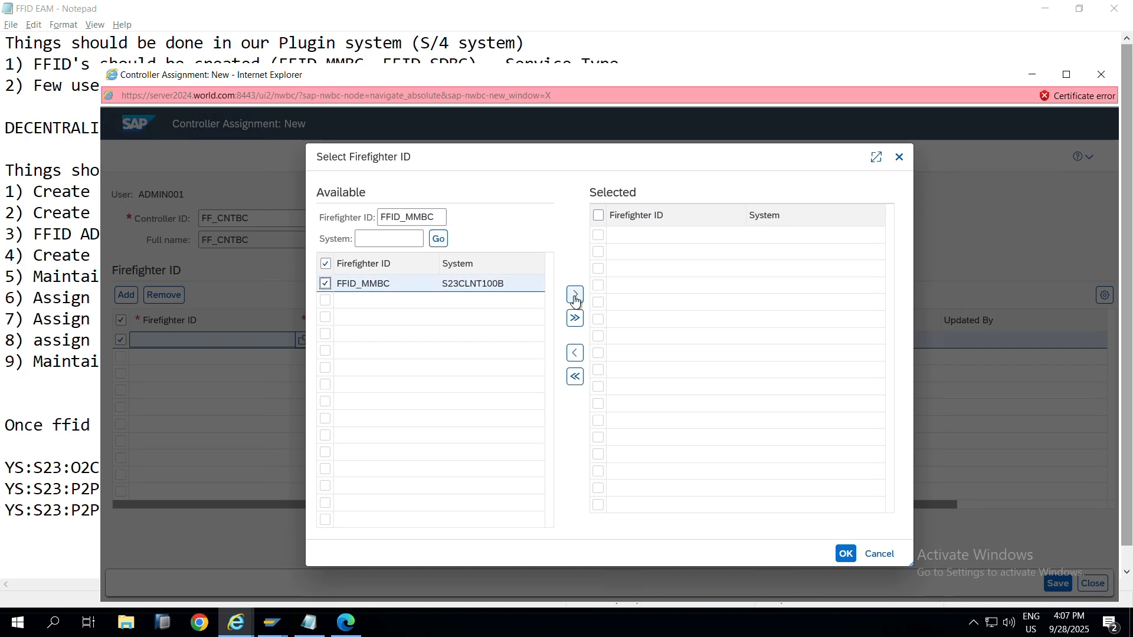
{"action": "left_click", "coordinate": [576, 295]}
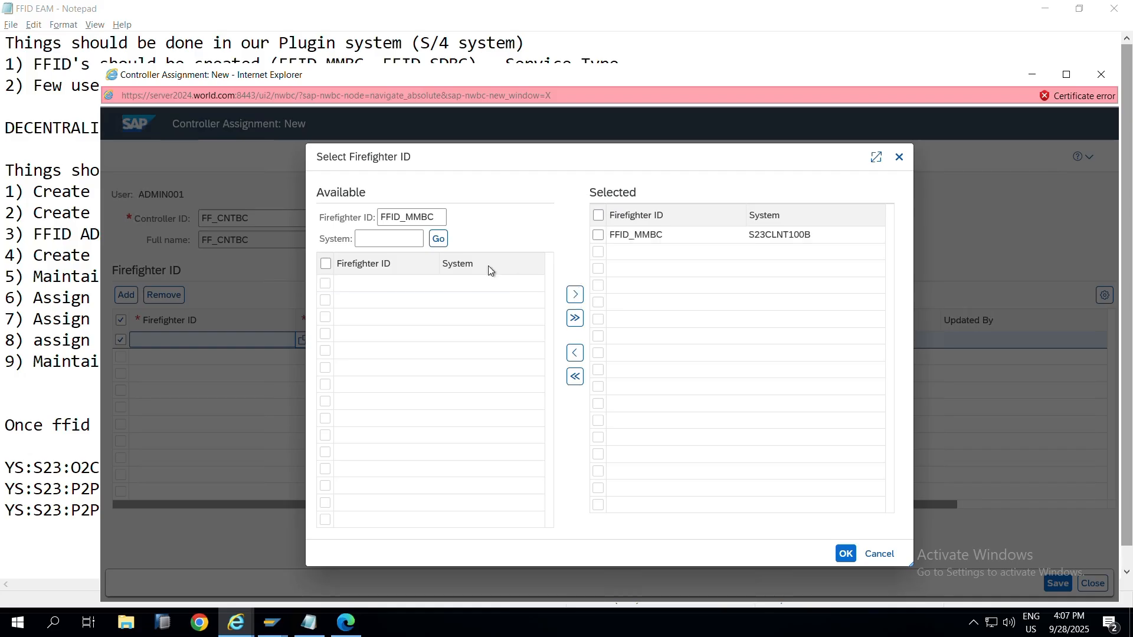
Step: Search for FFID_SDBC, add it to the selected IDs, and confirm both
{"action": "left_click", "coordinate": [423, 221]}
{"action": "key", "text": "BackSpace"}
{"action": "key", "text": "BackSpace"}
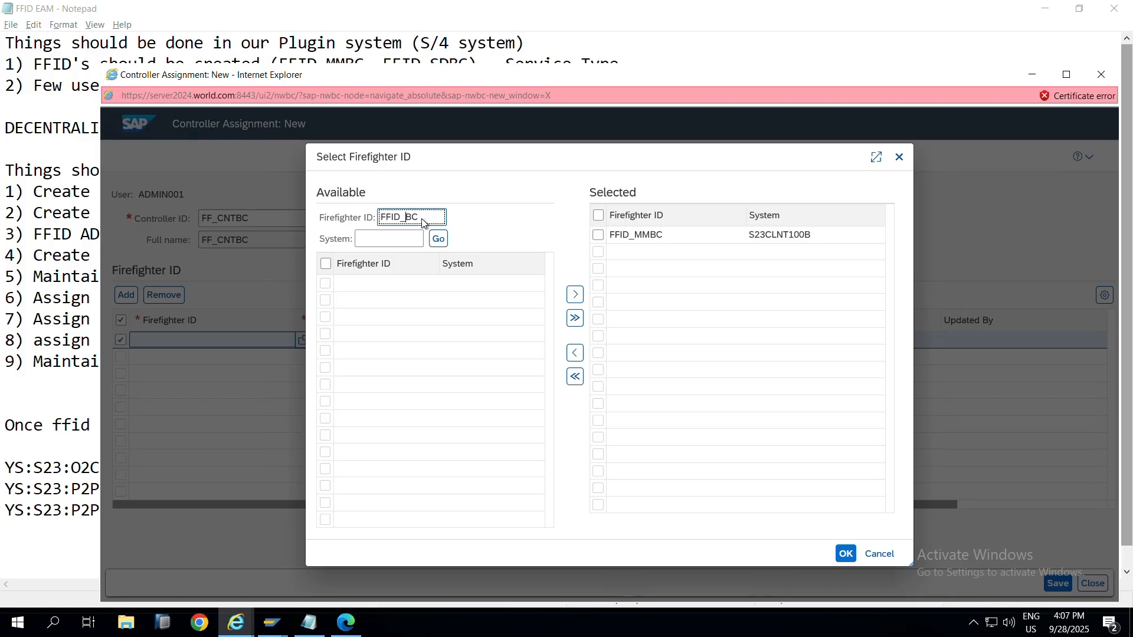
{"action": "type", "text": "SD"}
{"action": "left_click", "coordinate": [436, 240]}
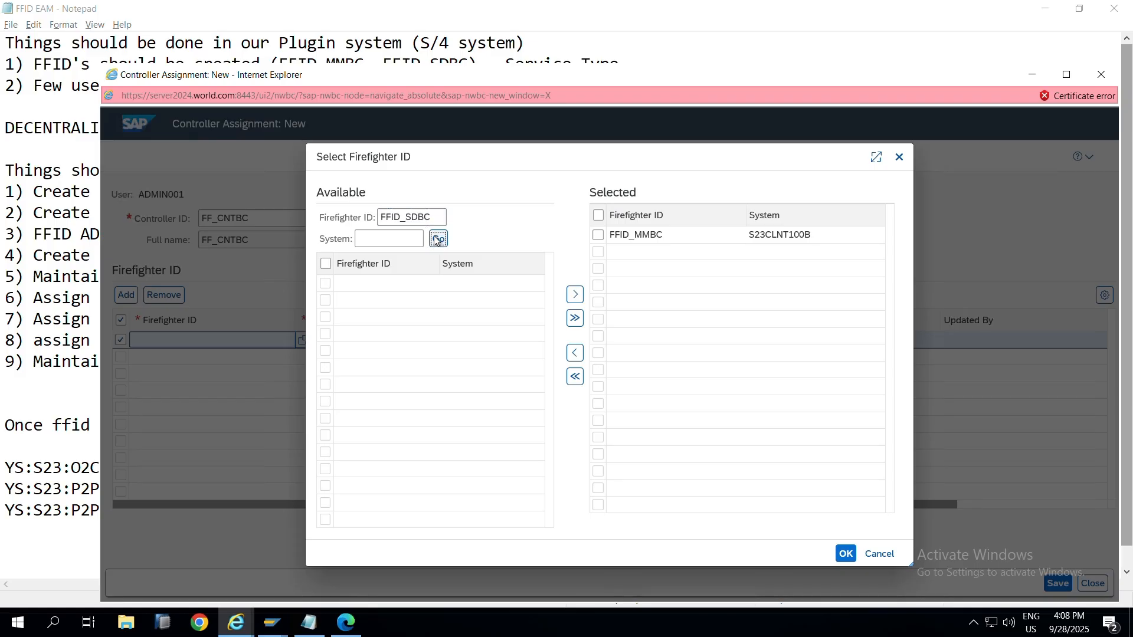
{"action": "left_click", "coordinate": [326, 285]}
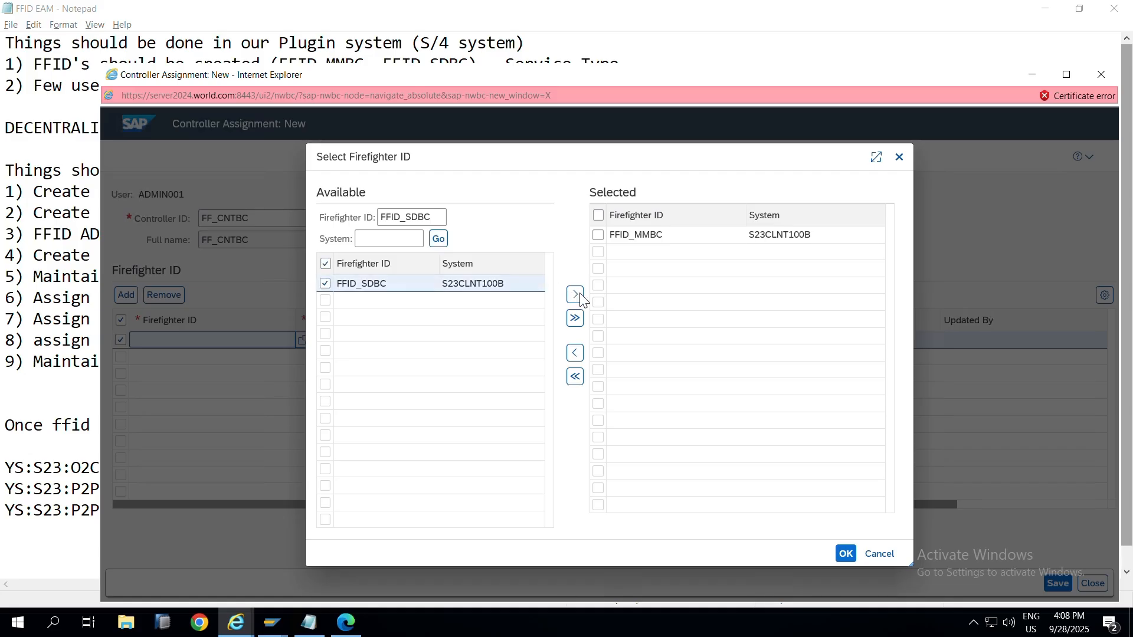
{"action": "left_click", "coordinate": [575, 295]}
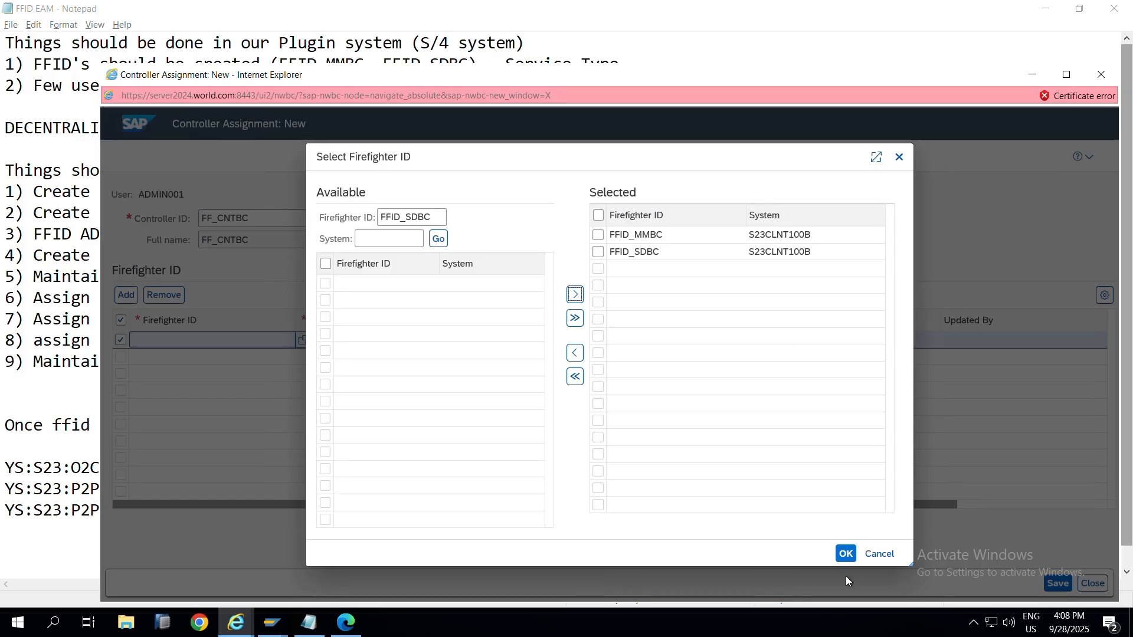
{"action": "left_click", "coordinate": [843, 557]}
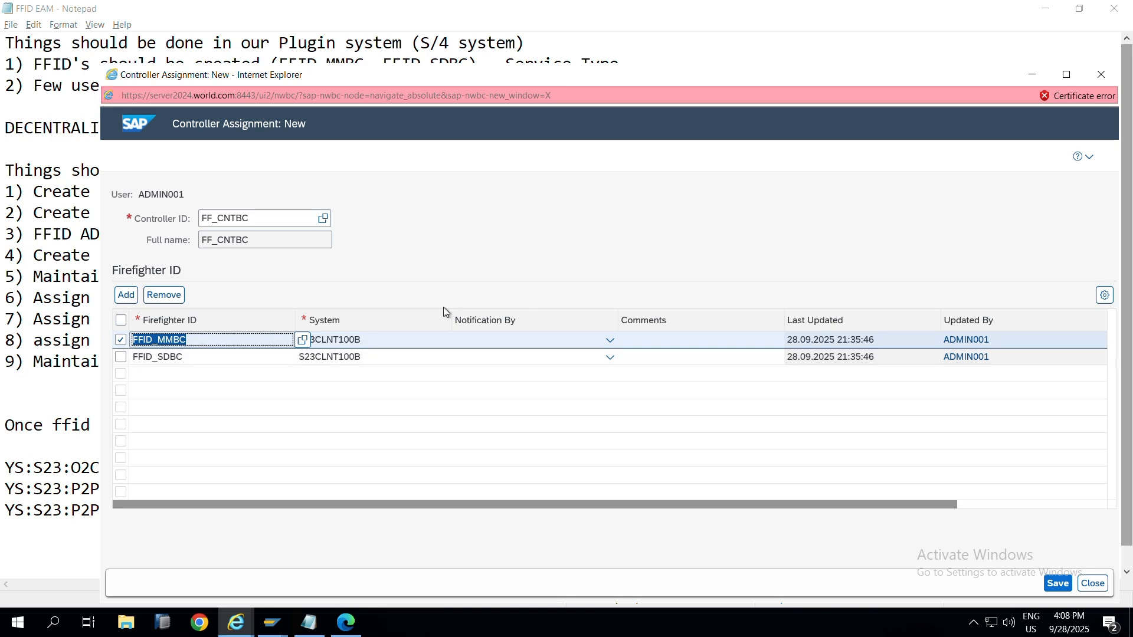
Step: Open Reports and Analytics in the GRC Setup window and browse the Emergency Access reports
{"action": "left_click", "coordinate": [611, 339]}
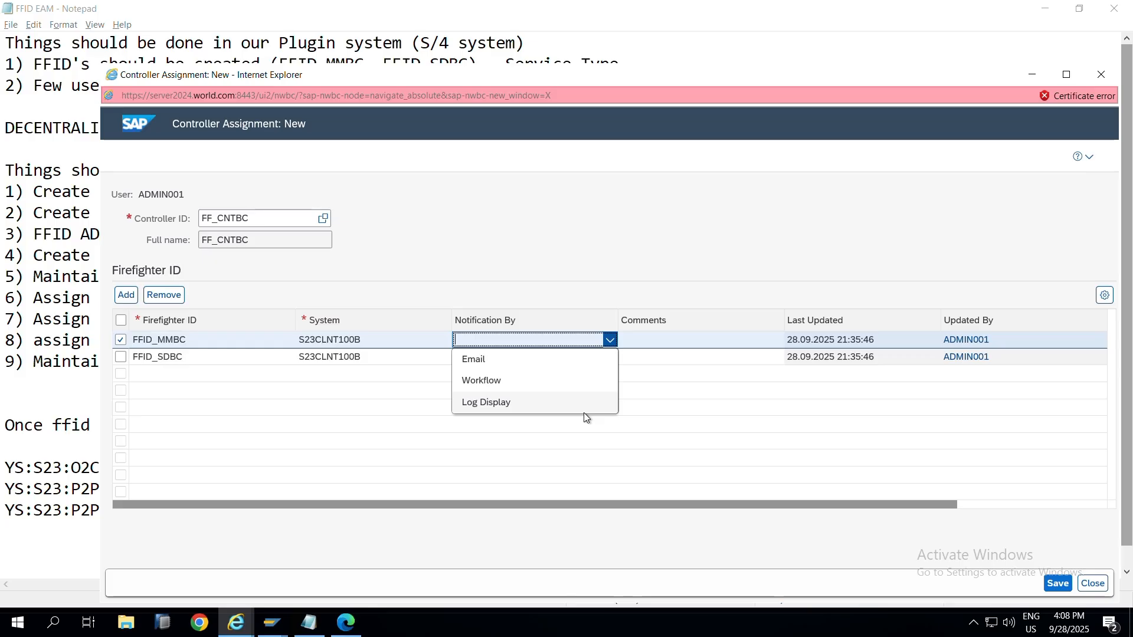
{"action": "mouse_move", "coordinate": [236, 622]}
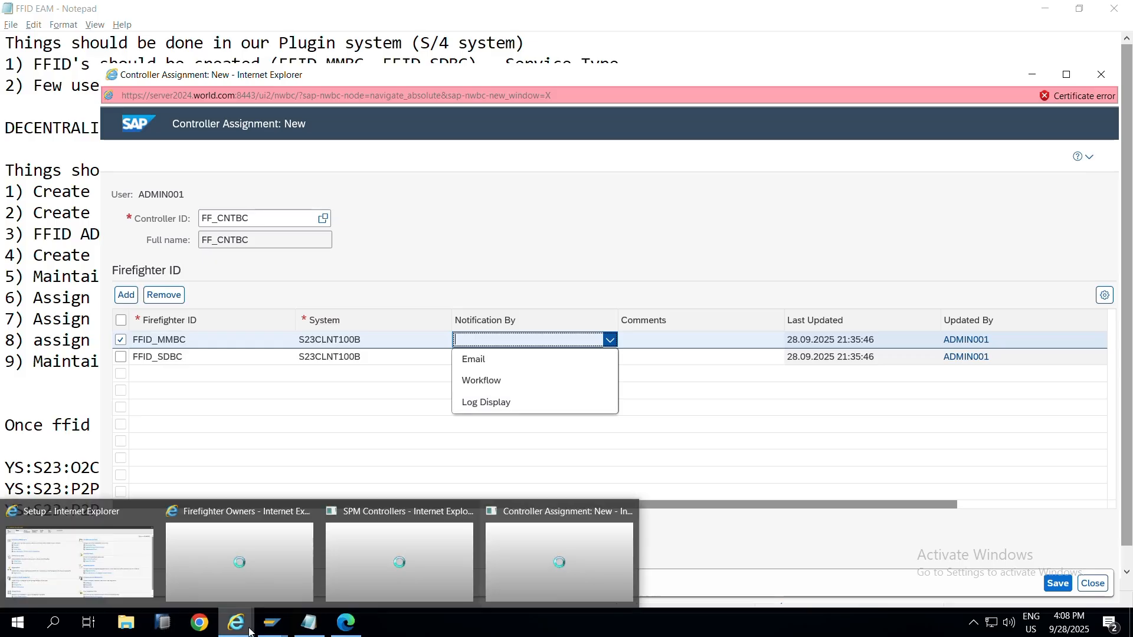
{"action": "left_click", "coordinate": [117, 543]}
{"action": "left_click", "coordinate": [212, 108]}
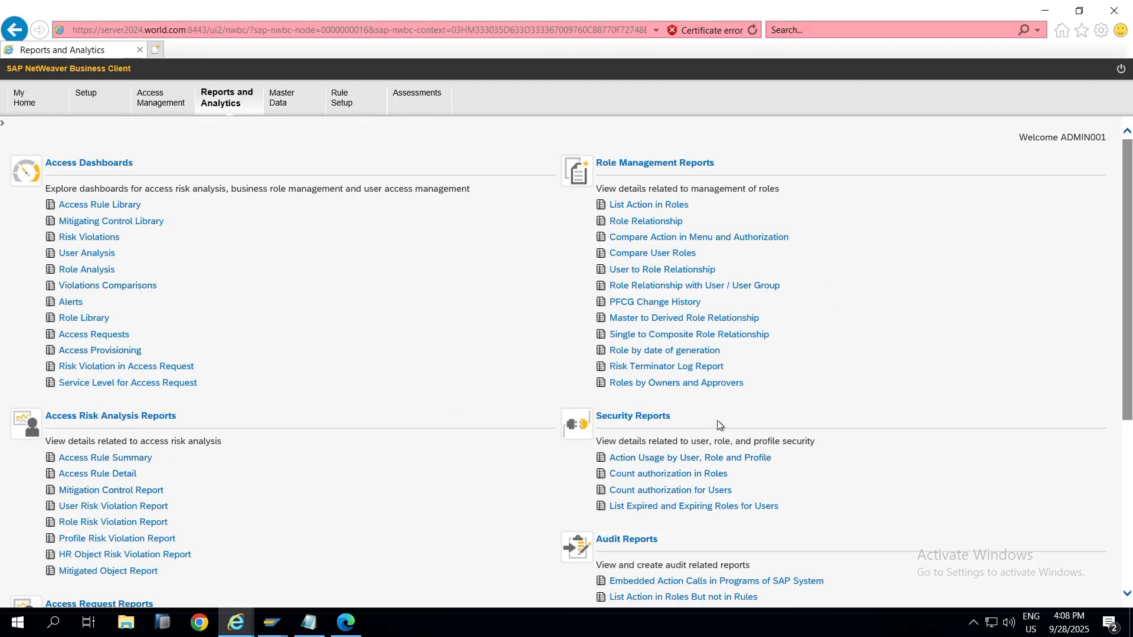
{"action": "scroll", "coordinate": [708, 434], "scroll_direction": "down", "scroll_amount": 1}
{"action": "scroll", "coordinate": [624, 391], "scroll_direction": "up", "scroll_amount": 1}
{"action": "scroll", "coordinate": [482, 387], "scroll_direction": "down", "scroll_amount": 2}
{"action": "scroll", "coordinate": [481, 387], "scroll_direction": "down", "scroll_amount": 2}
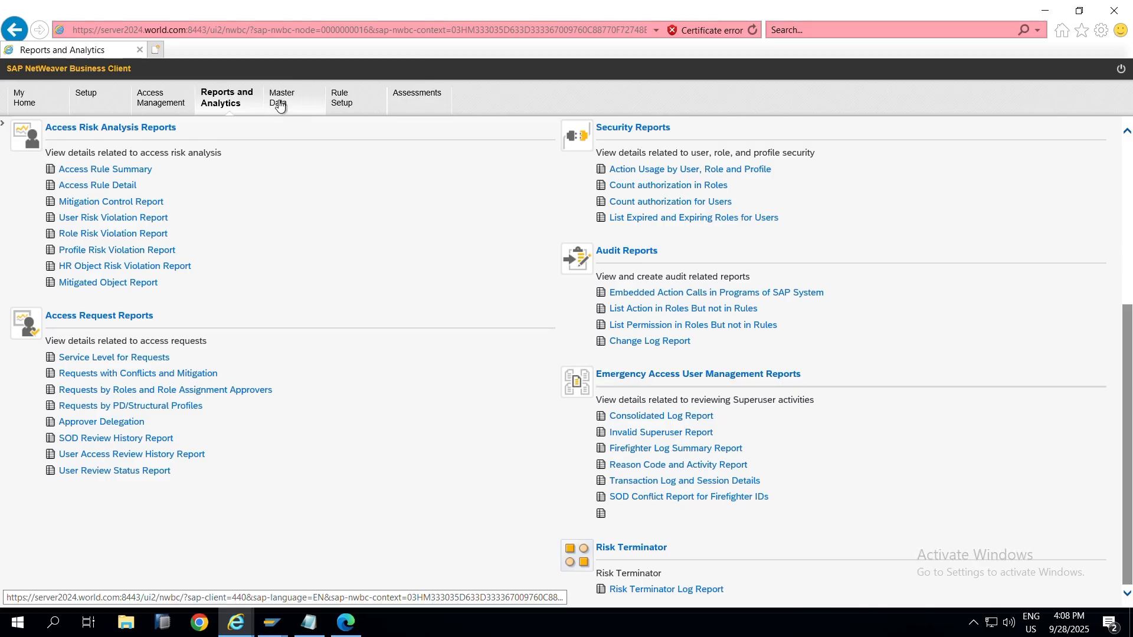
{"action": "key", "text": "alt+Tab"}
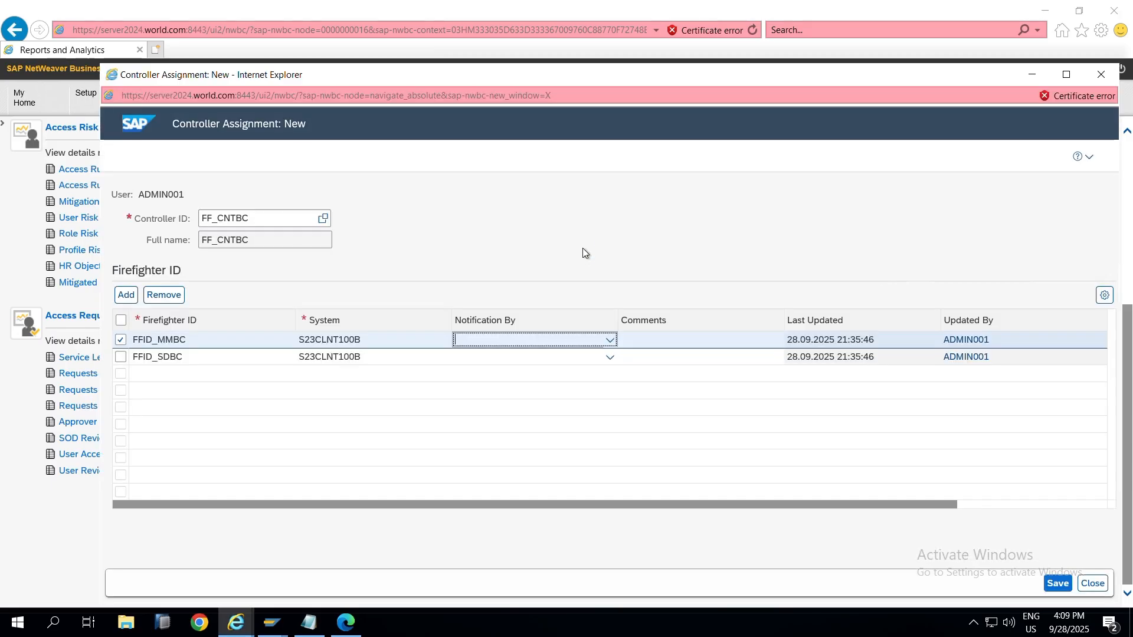
Step: Check FFID_MMBC's notification options without changing them, then bring up SAP GUI User Maintenance
{"action": "left_click", "coordinate": [609, 342]}
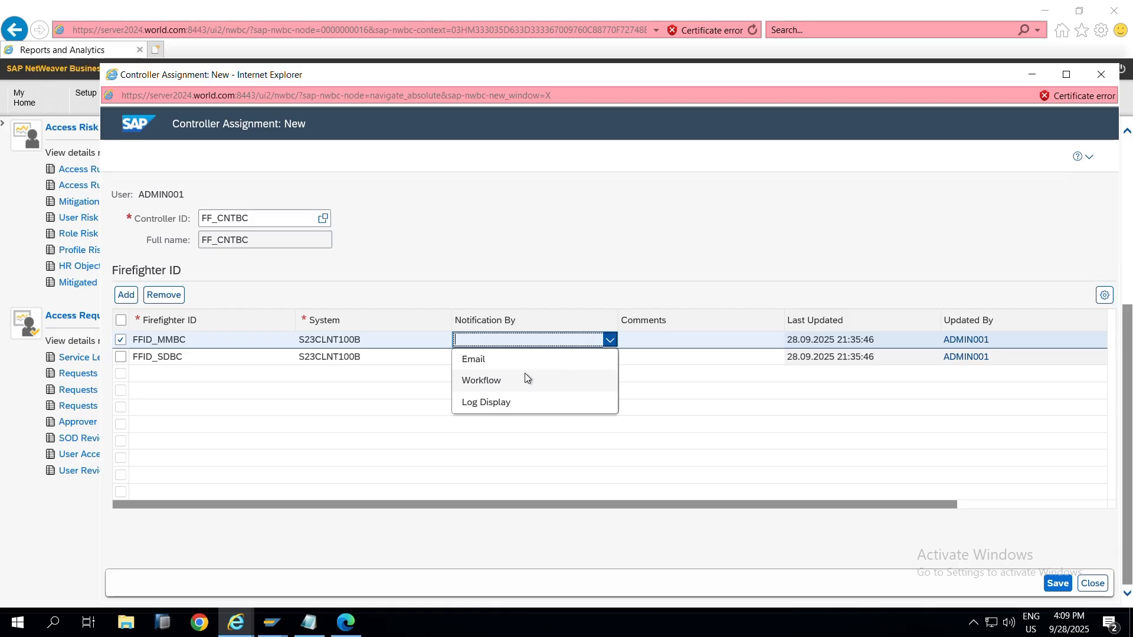
{"action": "left_click", "coordinate": [571, 208]}
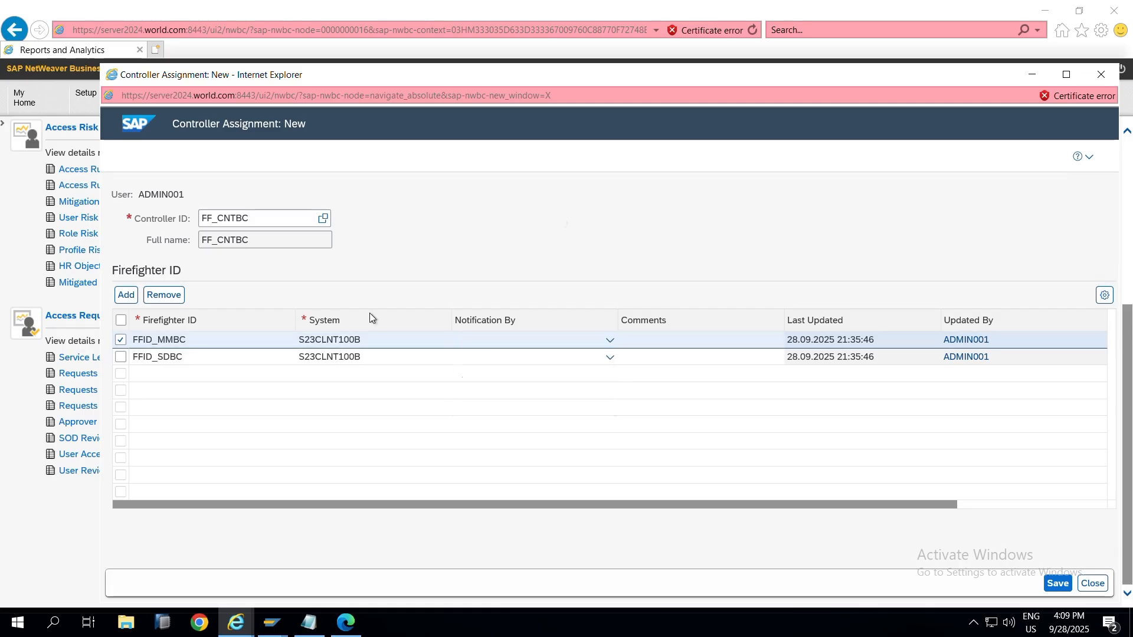
{"action": "left_click", "coordinate": [610, 340]}
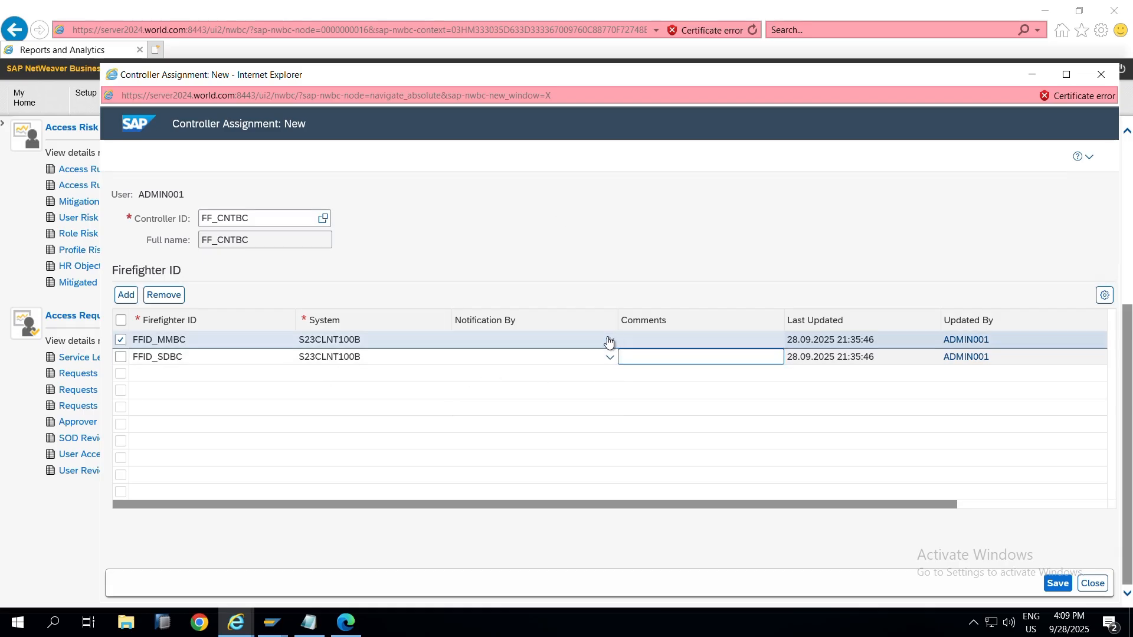
{"action": "left_click", "coordinate": [604, 247]}
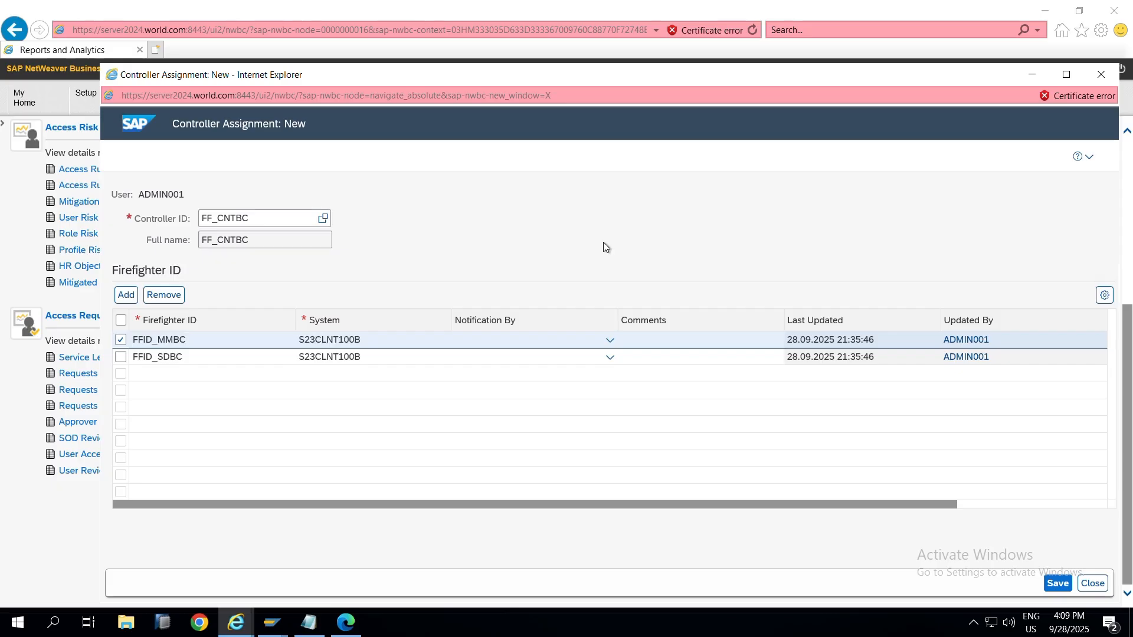
{"action": "left_click", "coordinate": [281, 629]}
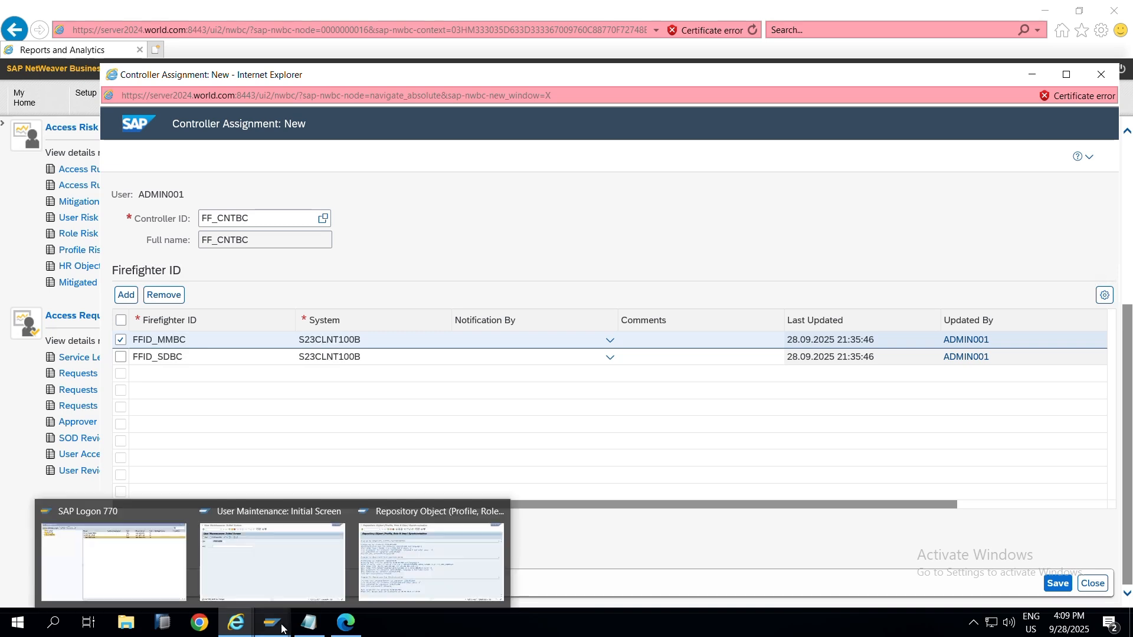
{"action": "left_click", "coordinate": [263, 558]}
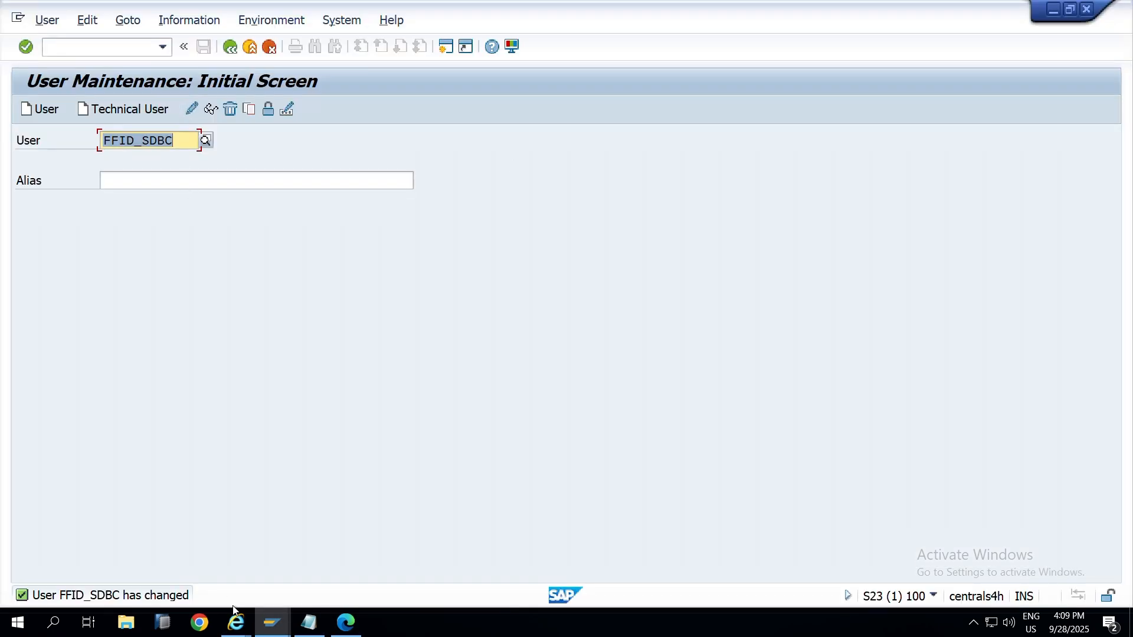
Step: Run /nsu01 in the GRC session and display user FF_CNTBC
{"action": "mouse_move", "coordinate": [289, 624]}
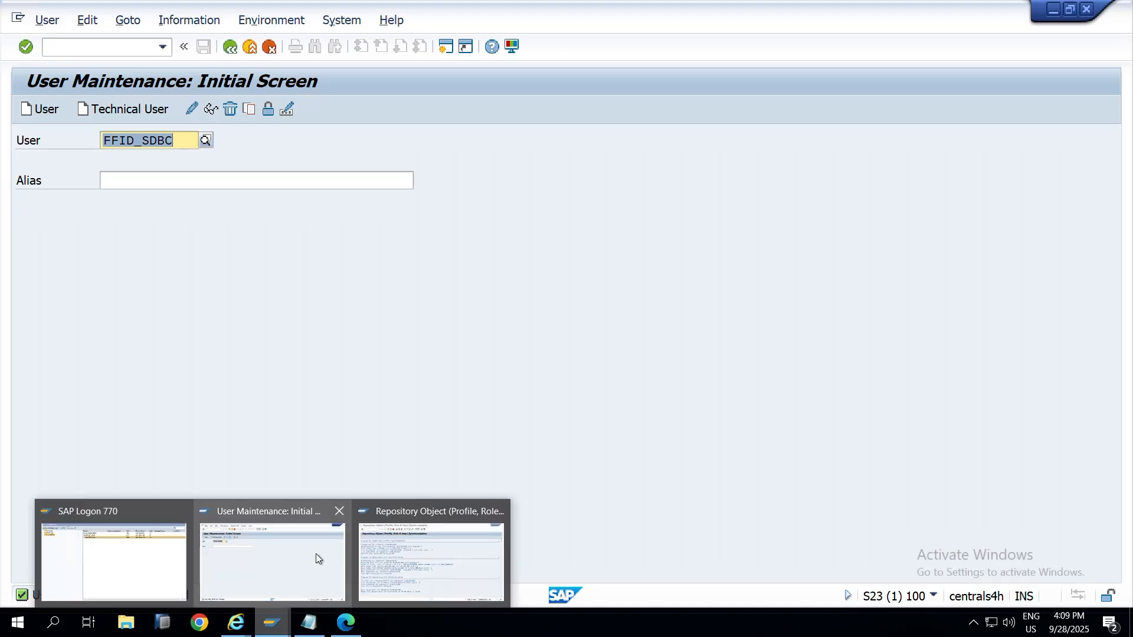
{"action": "left_click", "coordinate": [416, 554]}
{"action": "left_click", "coordinate": [61, 47]}
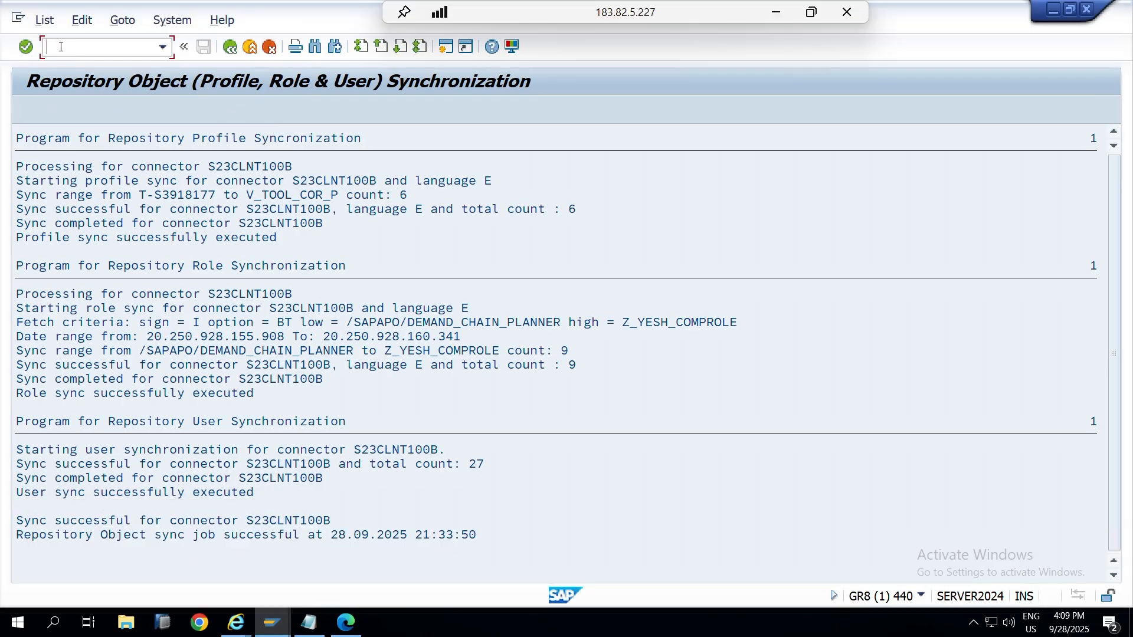
{"action": "type", "text": "/nsu01"}
{"action": "key", "text": "Return"}
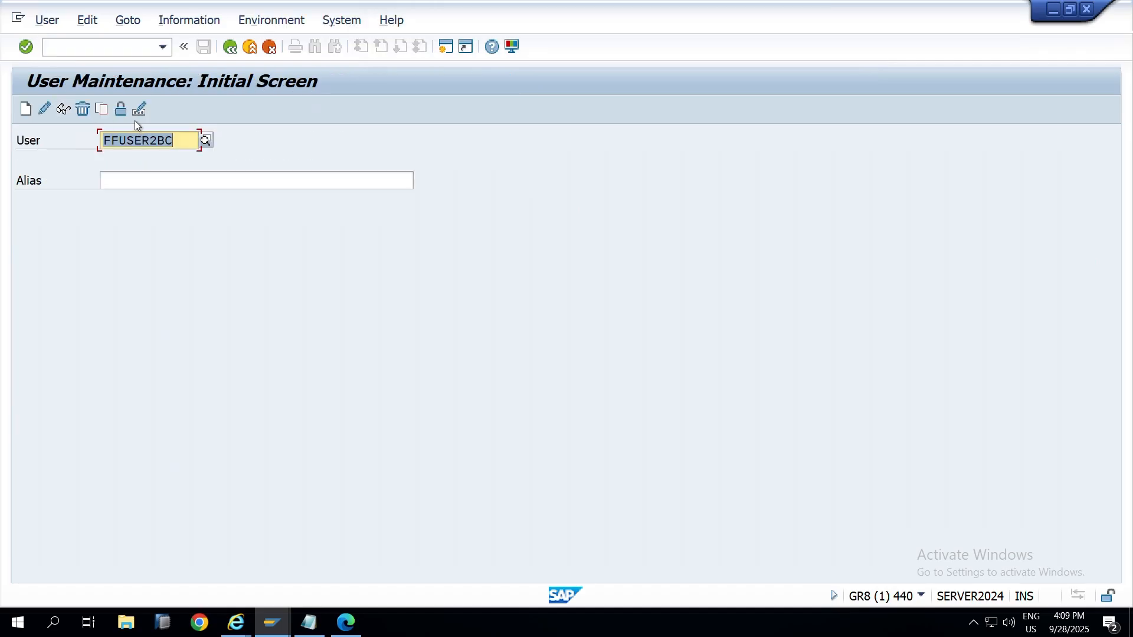
{"action": "key", "text": "BackSpace"}
{"action": "left_click", "coordinate": [148, 211]}
{"action": "left_click", "coordinate": [64, 109]}
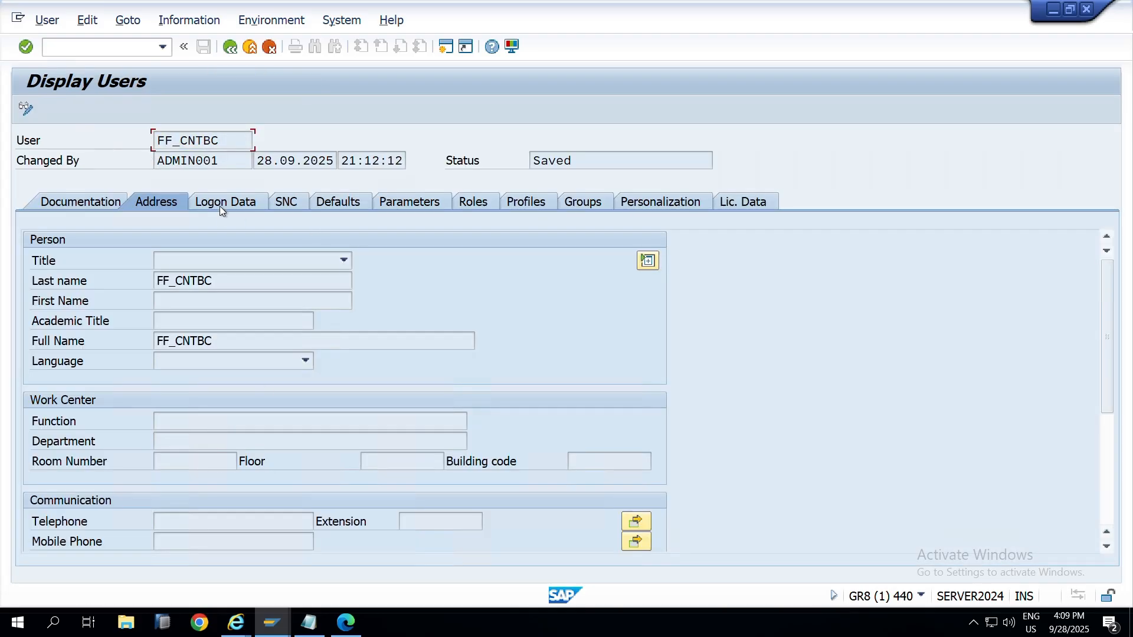
Step: Review FF_CNTBC's Logon Data and Address tabs, confirming no e-mail address
{"action": "left_click", "coordinate": [239, 201]}
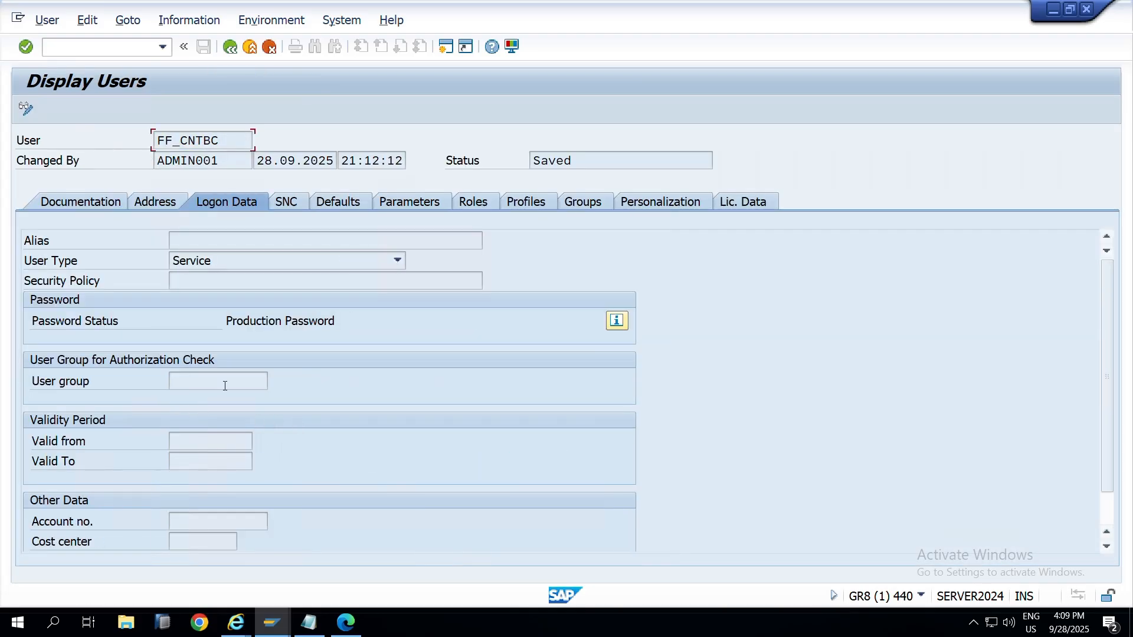
{"action": "key", "text": "alt+Tab"}
{"action": "key", "text": "alt+Tab"}
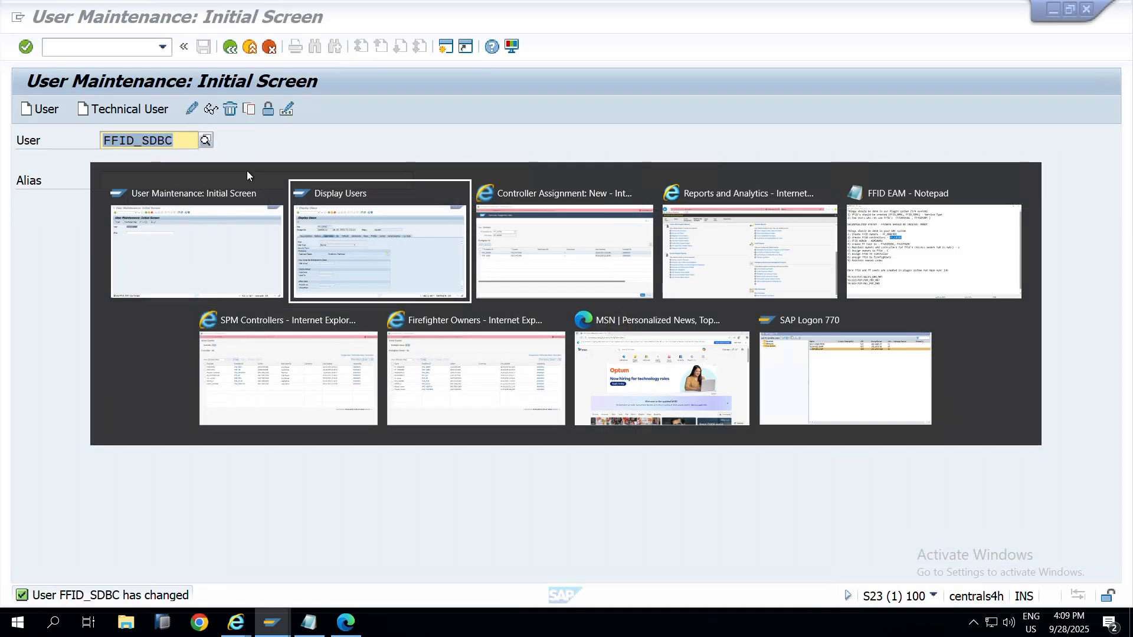
{"action": "left_click", "coordinate": [157, 202]}
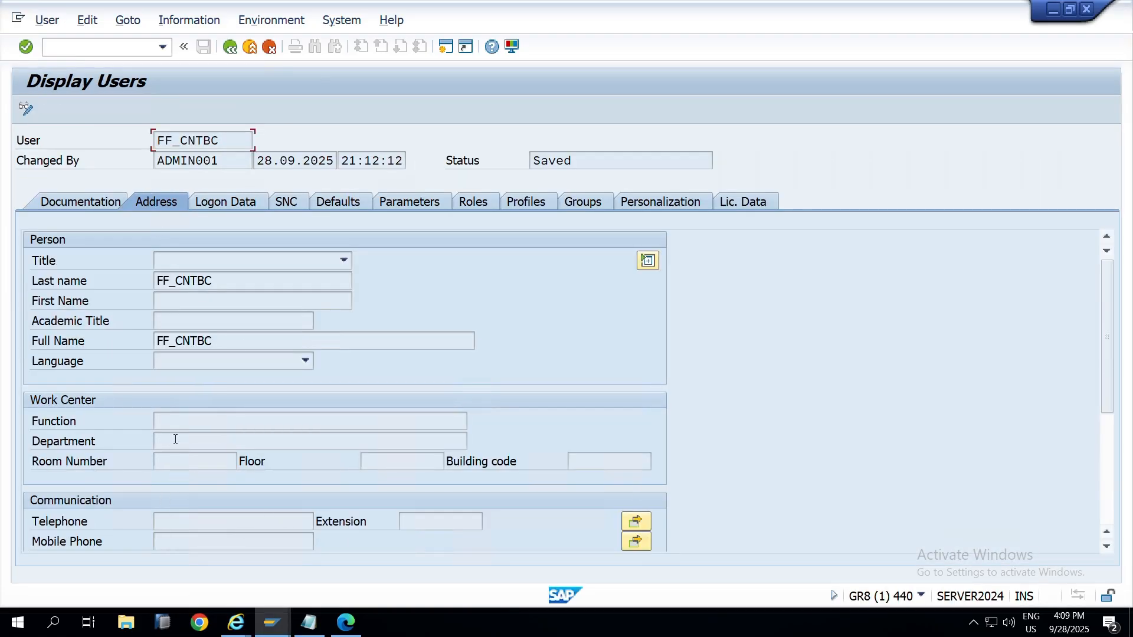
{"action": "left_click_drag", "start_coordinate": [1104, 284], "coordinate": [1084, 394]}
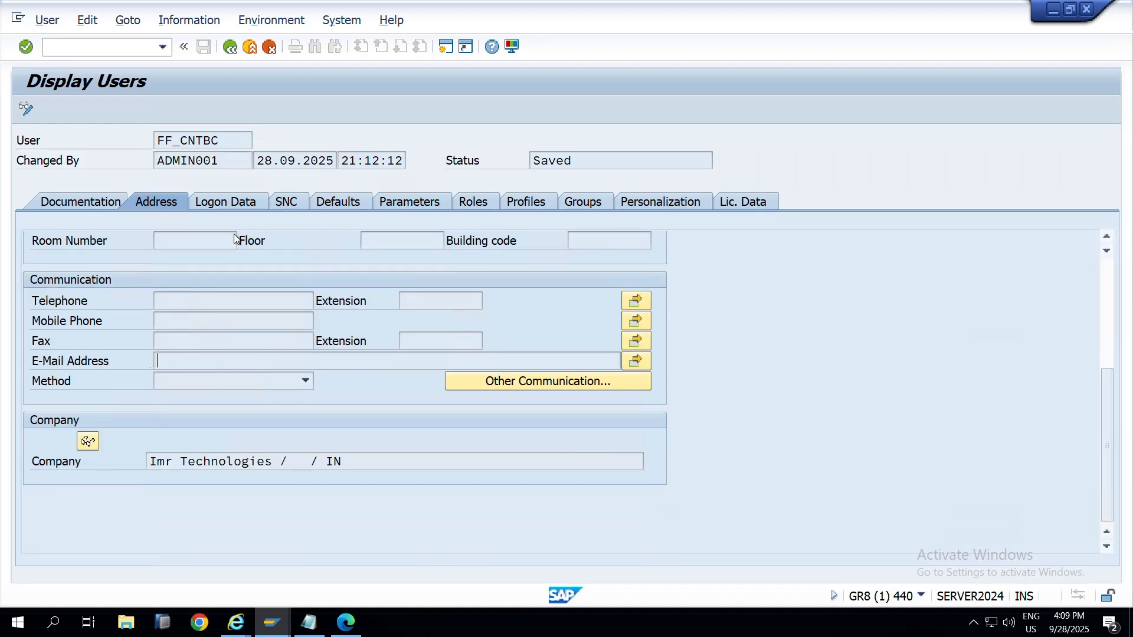
{"action": "key", "text": "alt+Tab"}
{"action": "key", "text": "alt+Tab"}
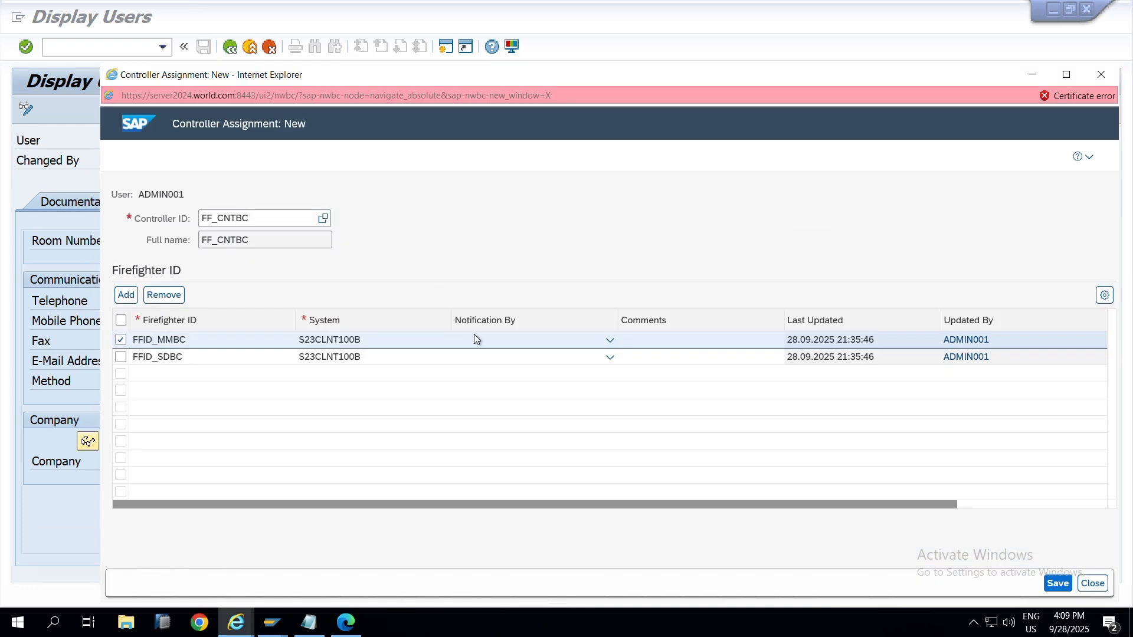
Step: Set Notification By to Log Display for both FFID_MMBC and FFID_SDBC
{"action": "left_click", "coordinate": [519, 342]}
{"action": "left_click", "coordinate": [604, 345]}
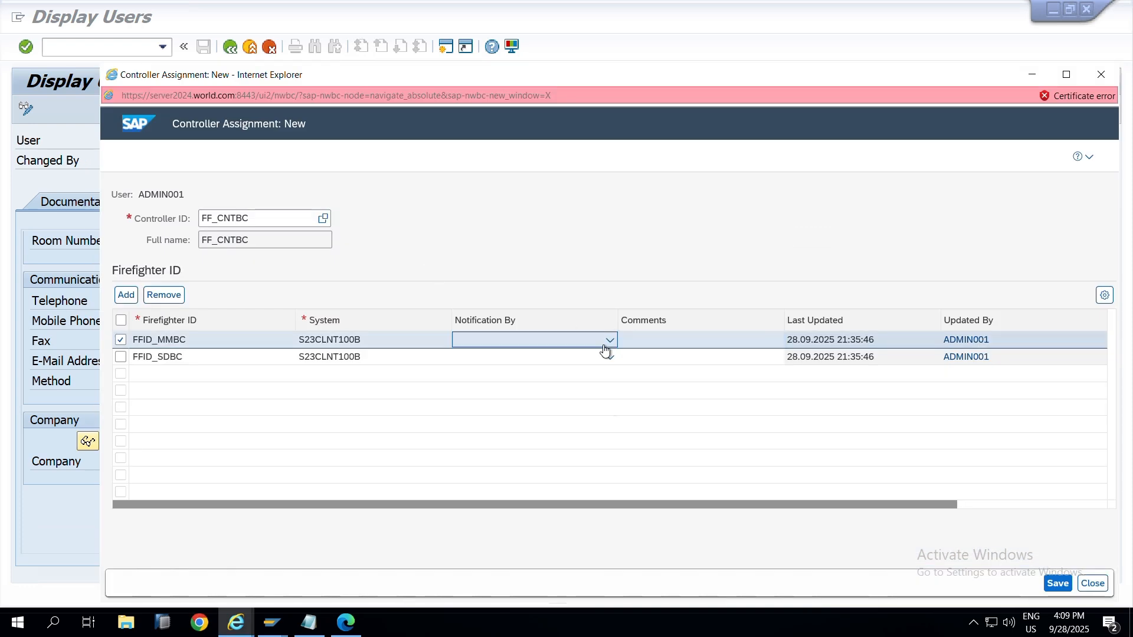
{"action": "left_click", "coordinate": [608, 343]}
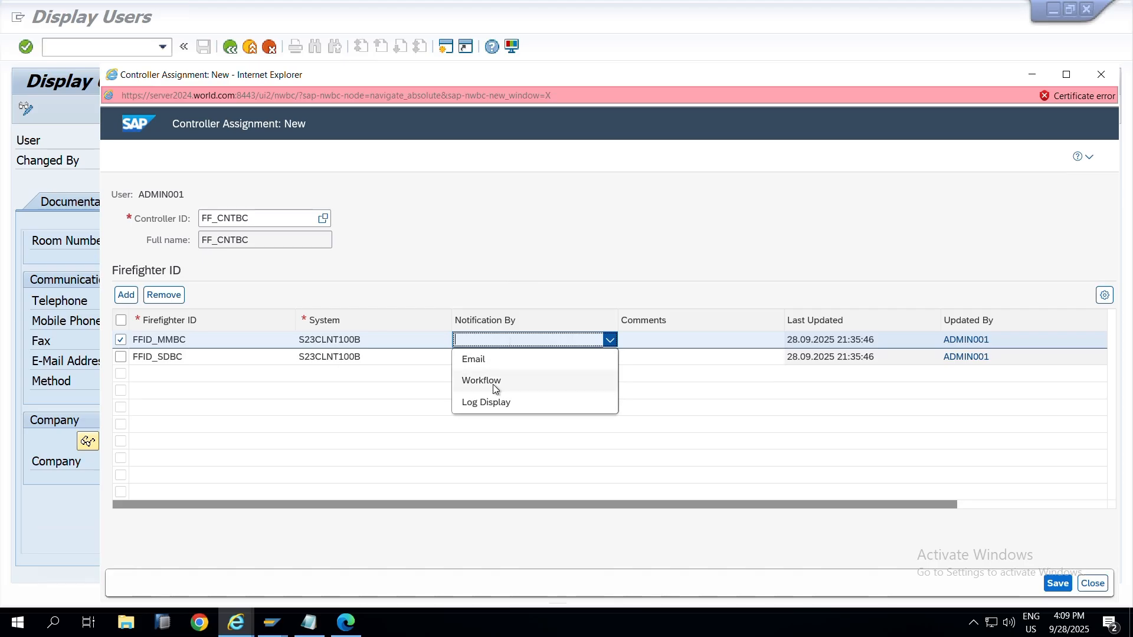
{"action": "left_click", "coordinate": [503, 231]}
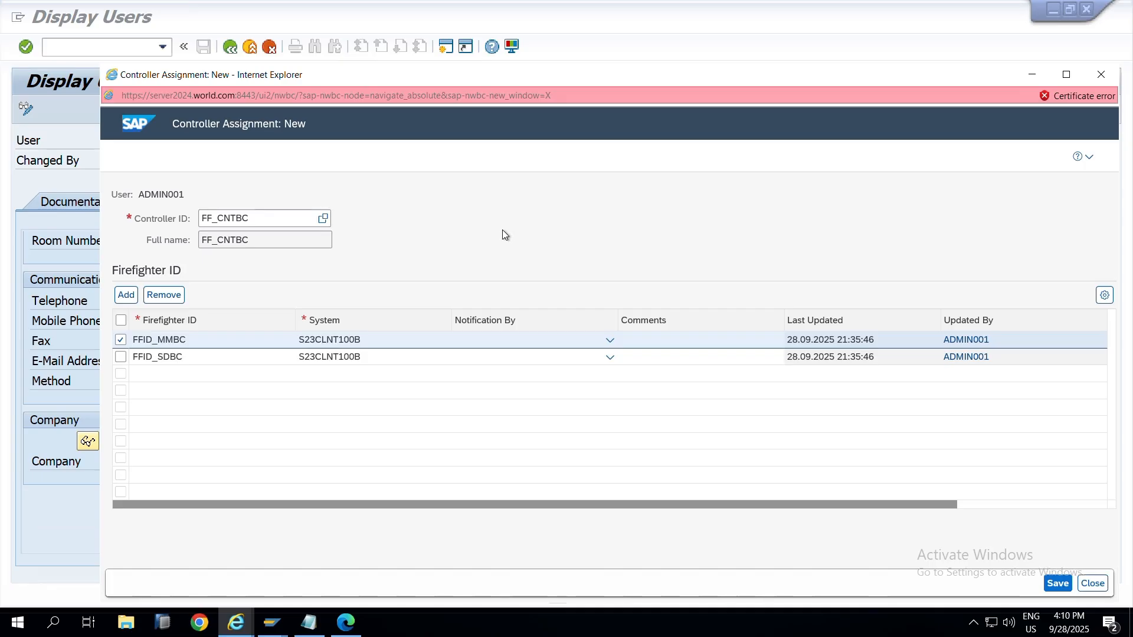
{"action": "left_click", "coordinate": [611, 341]}
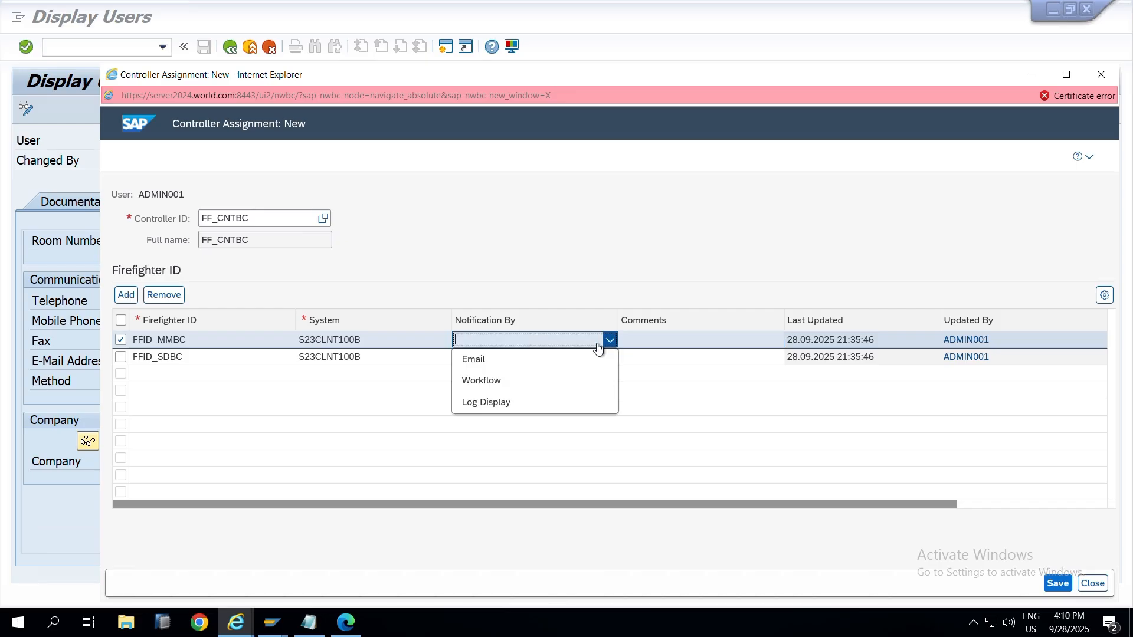
{"action": "left_click", "coordinate": [532, 401]}
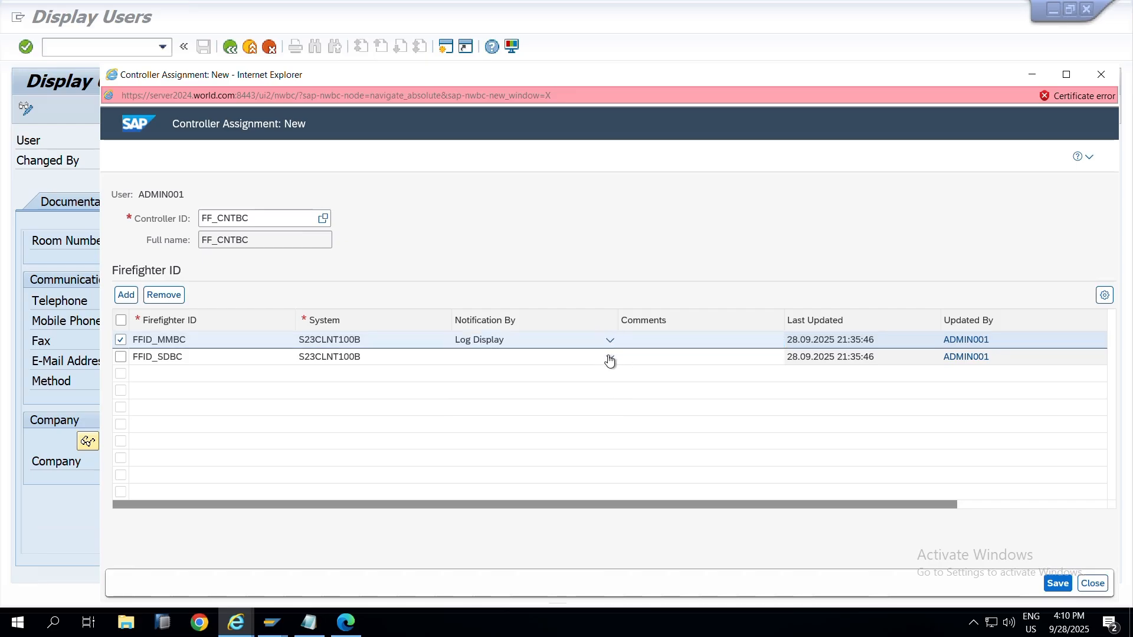
{"action": "left_click", "coordinate": [611, 358]}
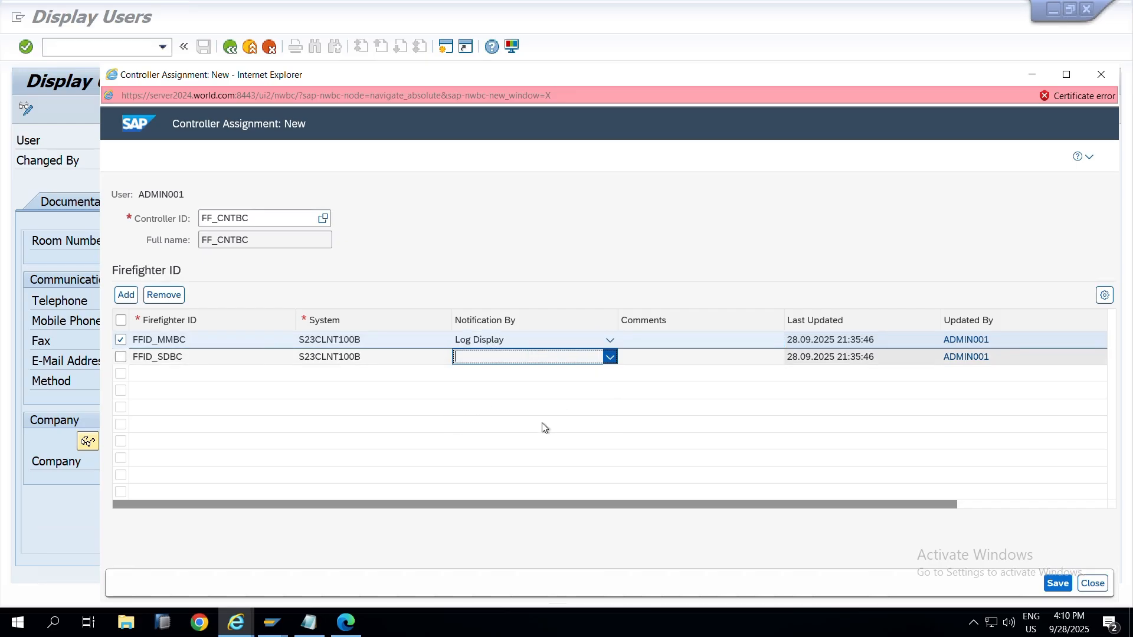
{"action": "left_click", "coordinate": [612, 357]}
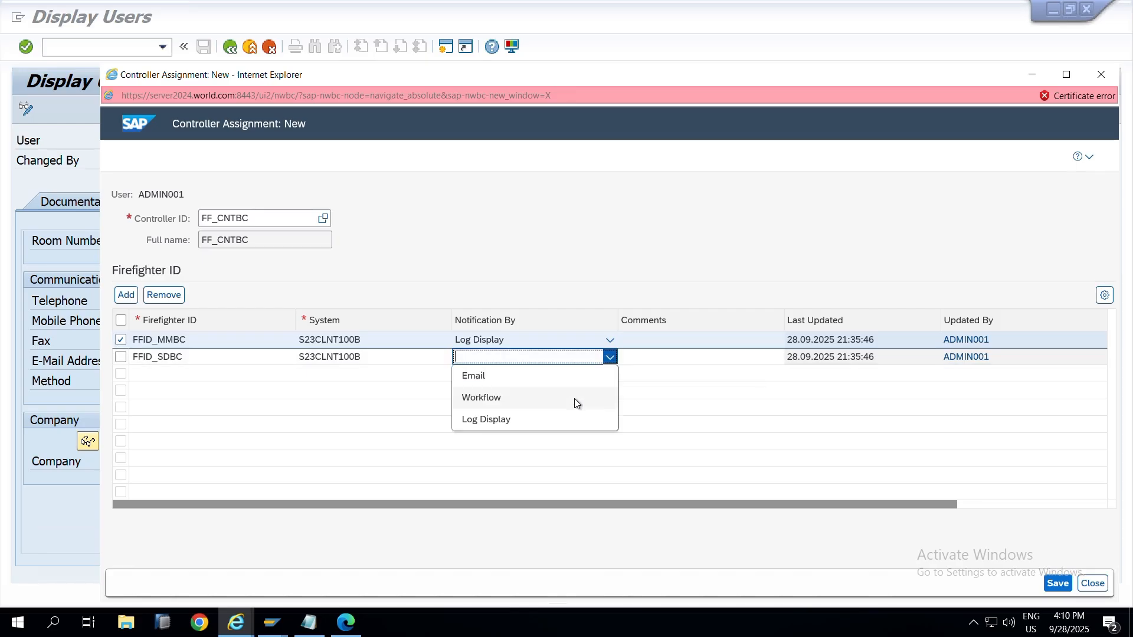
{"action": "left_click", "coordinate": [540, 424]}
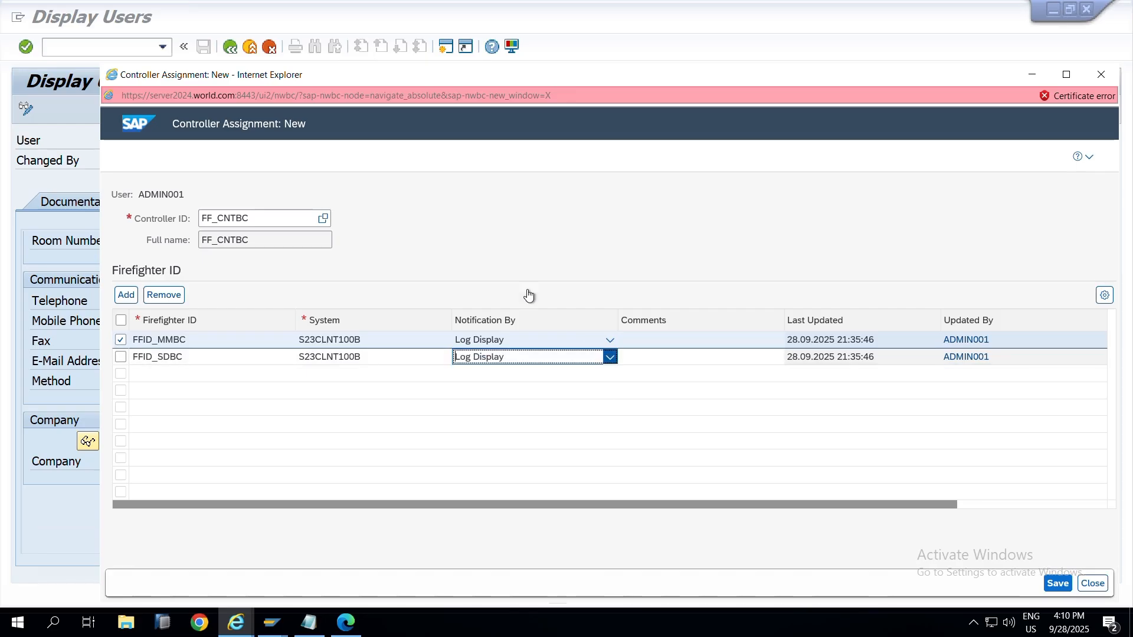
Step: Verify the Log Display settings and save the FF_CNTBC controller assignment
{"action": "left_click", "coordinate": [644, 346]}
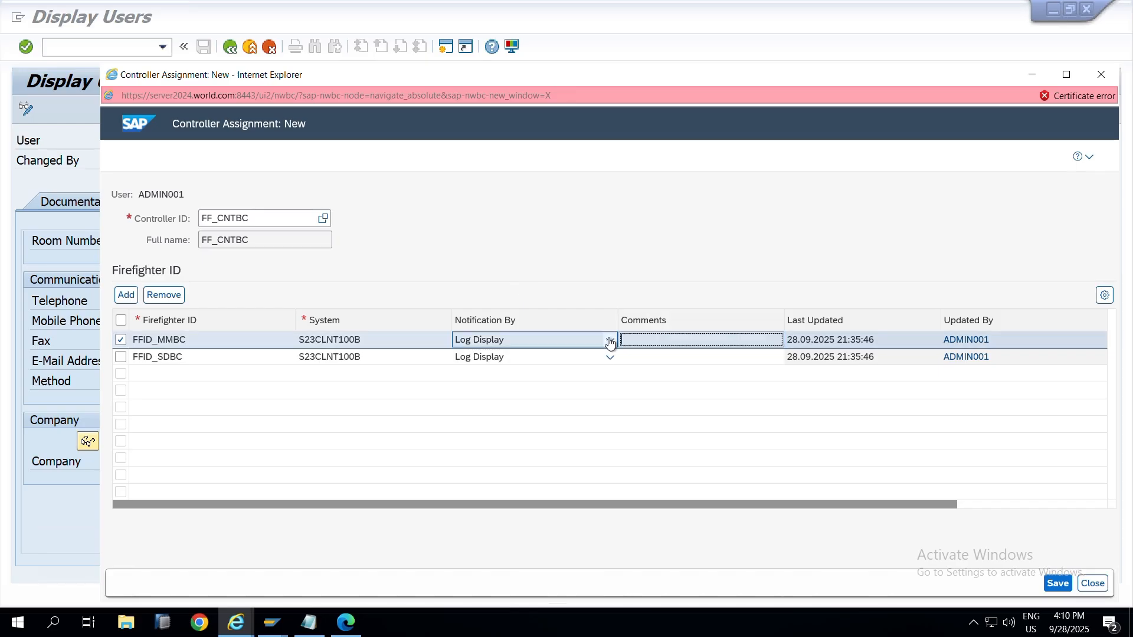
{"action": "left_click", "coordinate": [610, 343]}
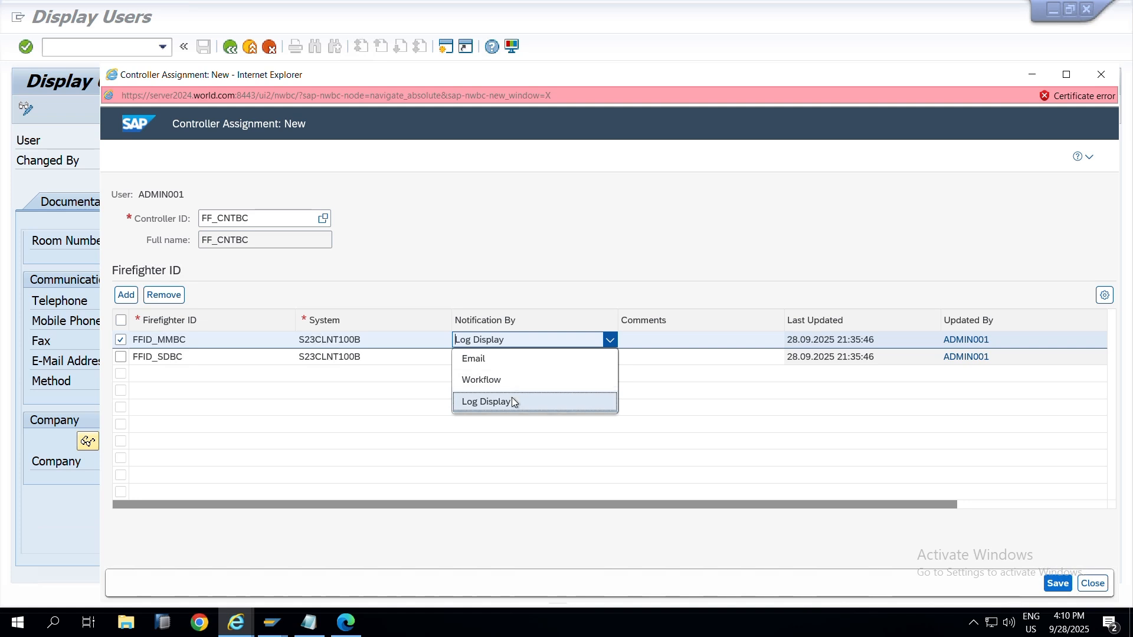
{"action": "left_click", "coordinate": [613, 209]}
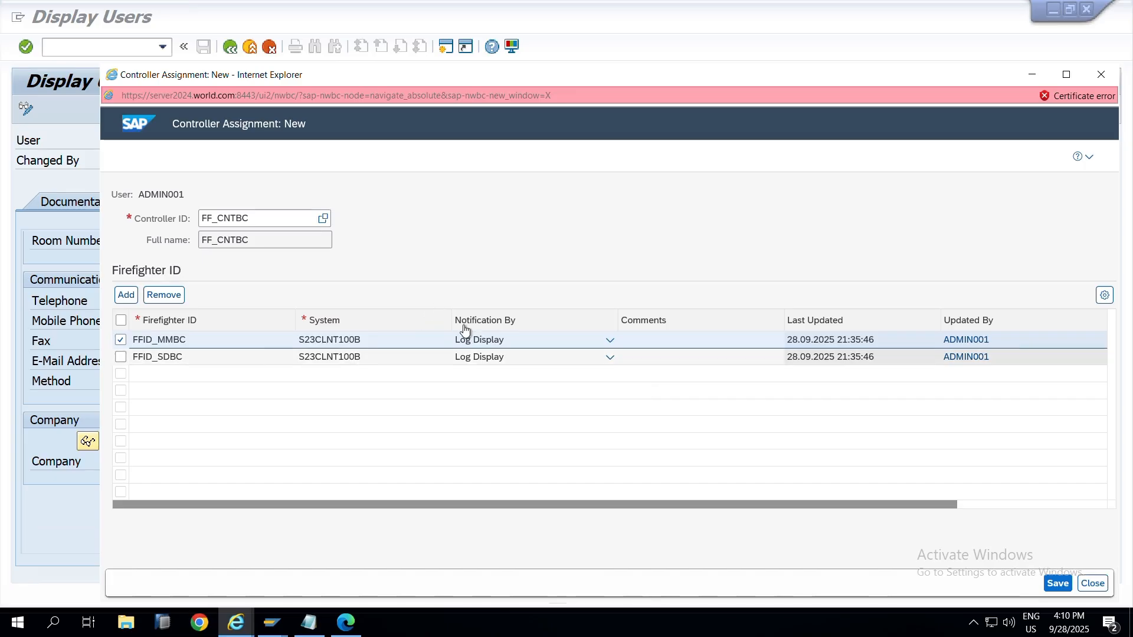
{"action": "left_click", "coordinate": [494, 358]}
{"action": "left_click", "coordinate": [1056, 584]}
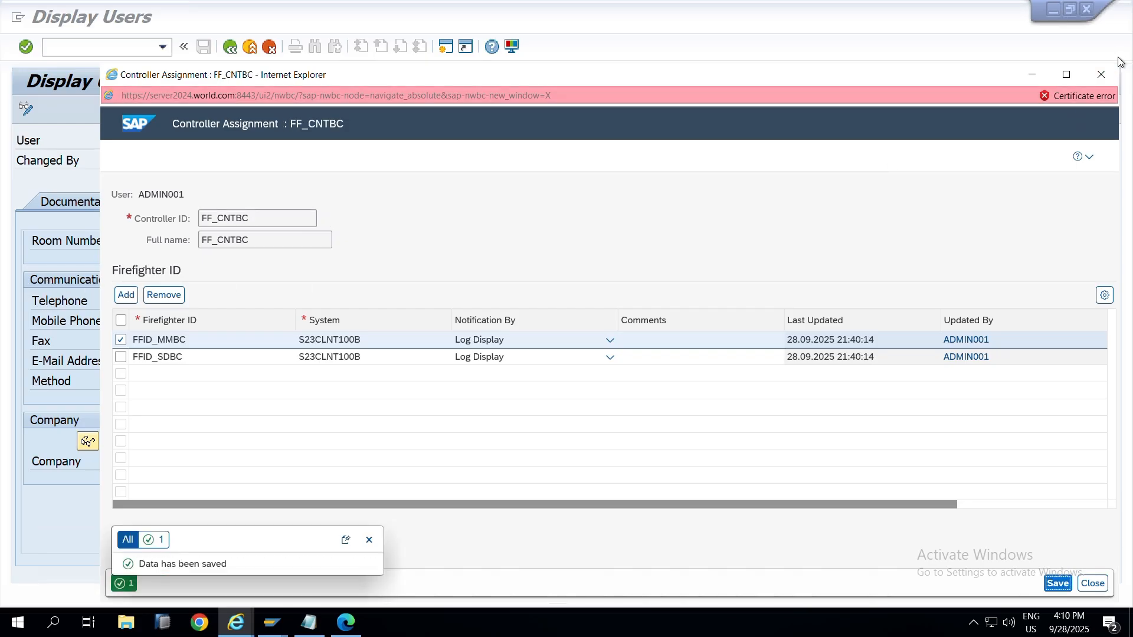
{"action": "left_click", "coordinate": [58, 448]}
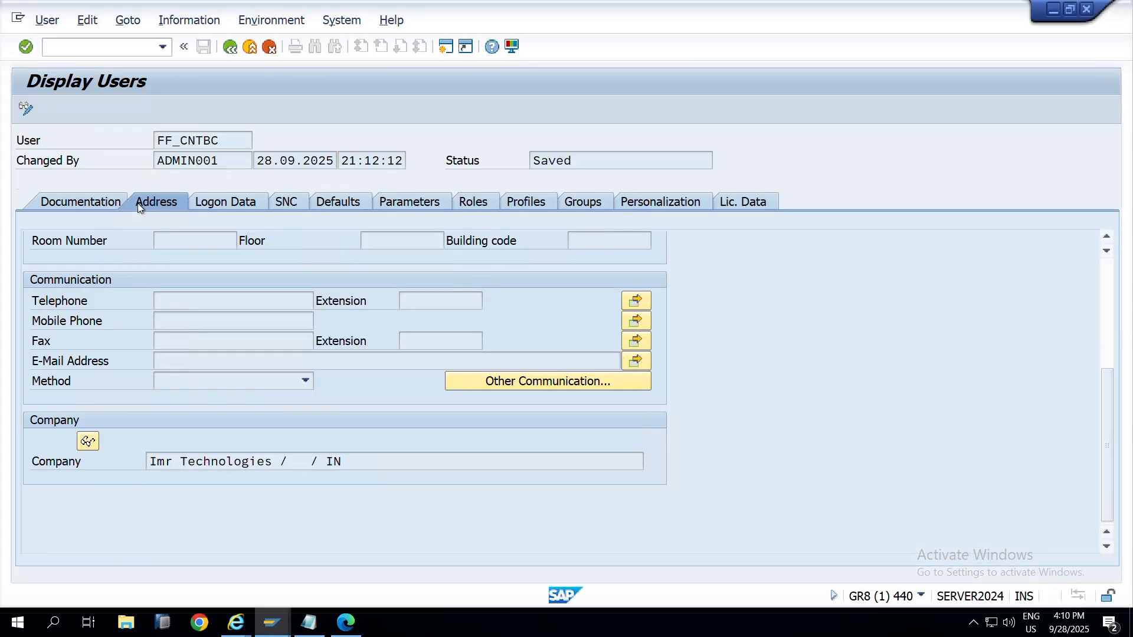
Step: Leave the user display, mark step 7 '- C' in the notes, and select step 8
{"action": "key", "text": "F3"}
{"action": "key", "text": "alt+Tab"}
{"action": "key", "text": "alt+Tab"}
{"action": "key", "text": "alt+Tab"}
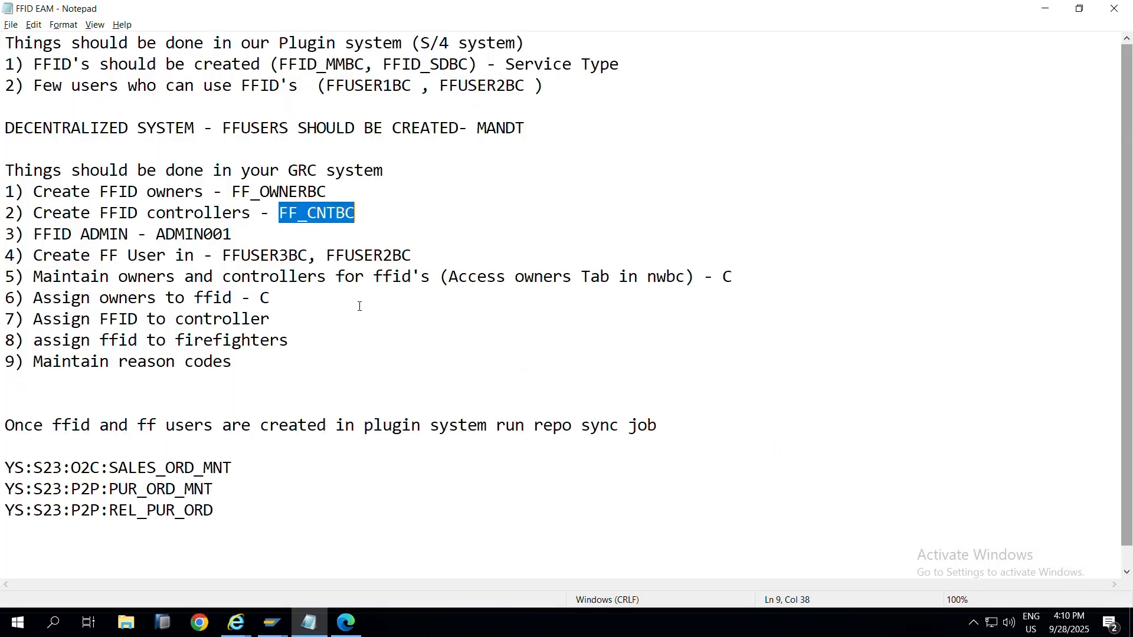
{"action": "left_click", "coordinate": [354, 319]}
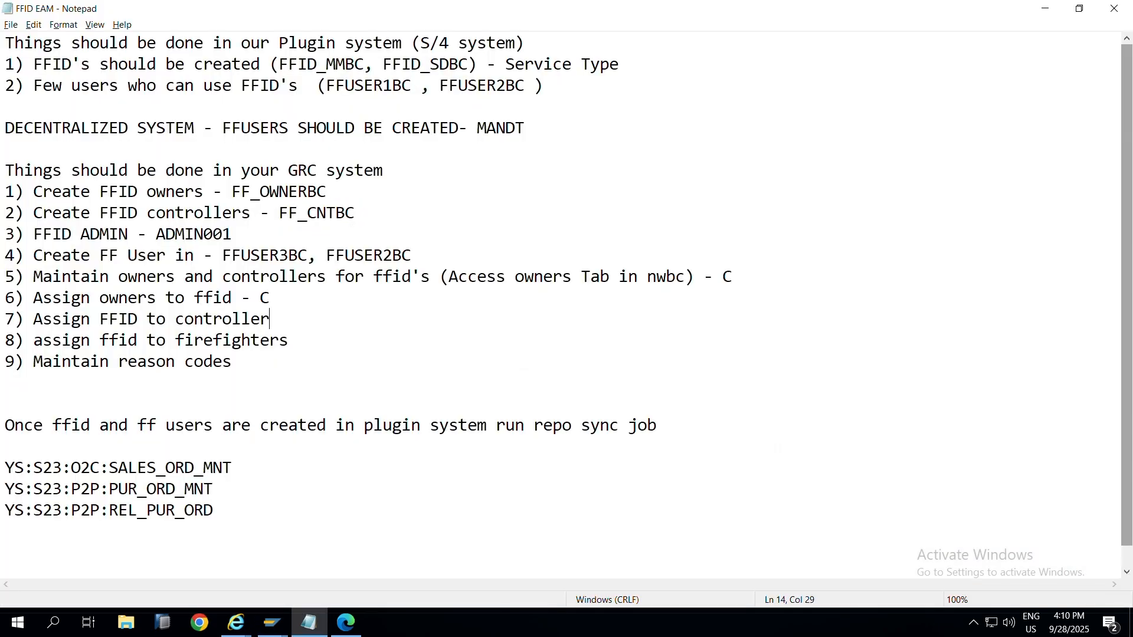
{"action": "type", "text": "- C"}
{"action": "left_click_drag", "start_coordinate": [33, 340], "coordinate": [312, 340]}
Step: Return to the GRC page and open the Setup area
{"action": "key", "text": "alt+Tab"}
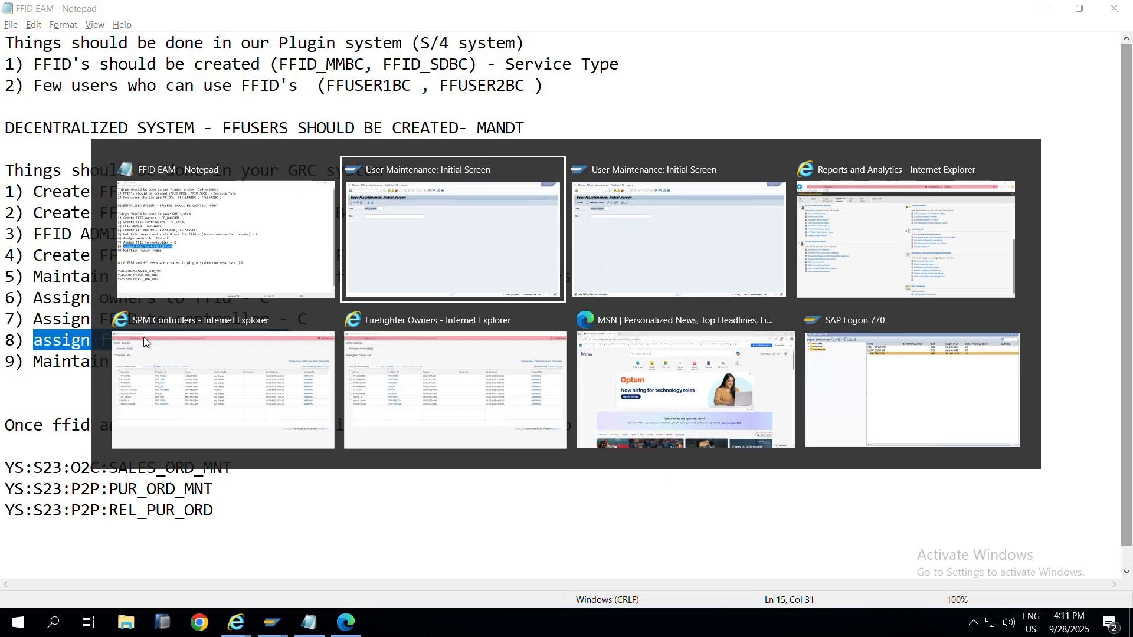
{"action": "key", "text": "Tab"}
{"action": "key", "text": "Tab"}
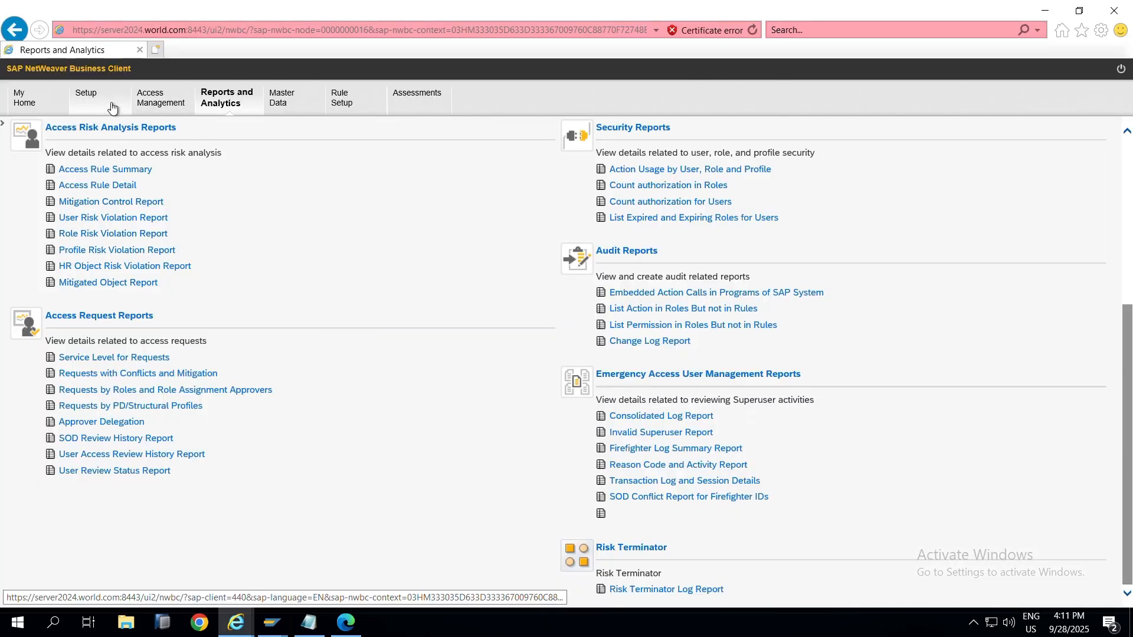
{"action": "left_click", "coordinate": [112, 107]}
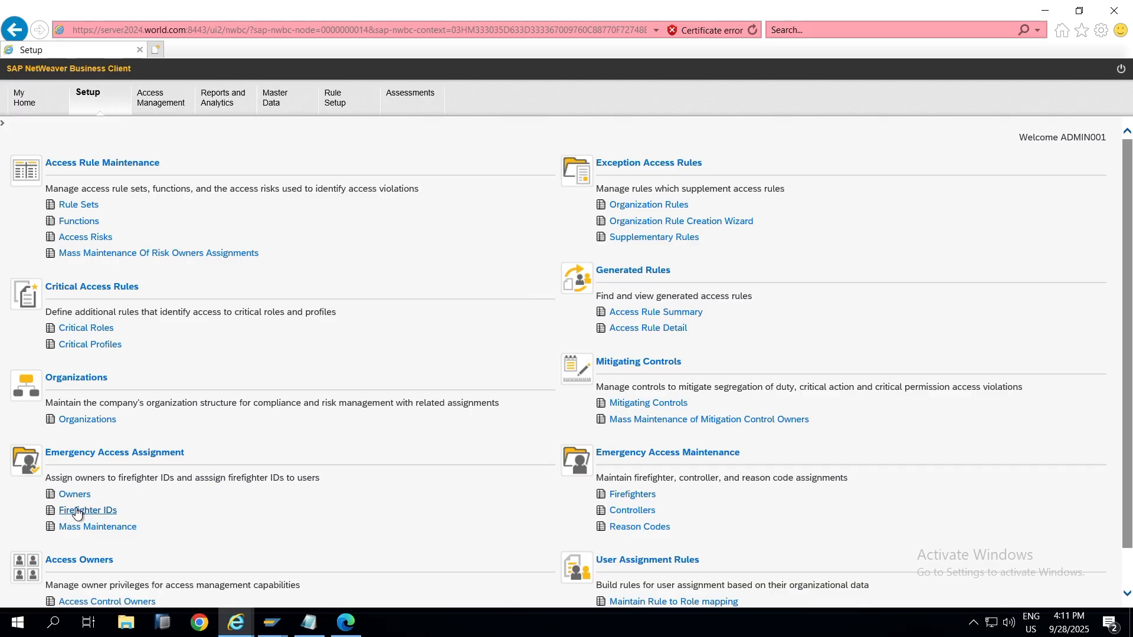
Step: Open the Firefighter IDs list, start a new assignment, and bring up the Firefighter ID lookup
{"action": "left_click", "coordinate": [77, 511]}
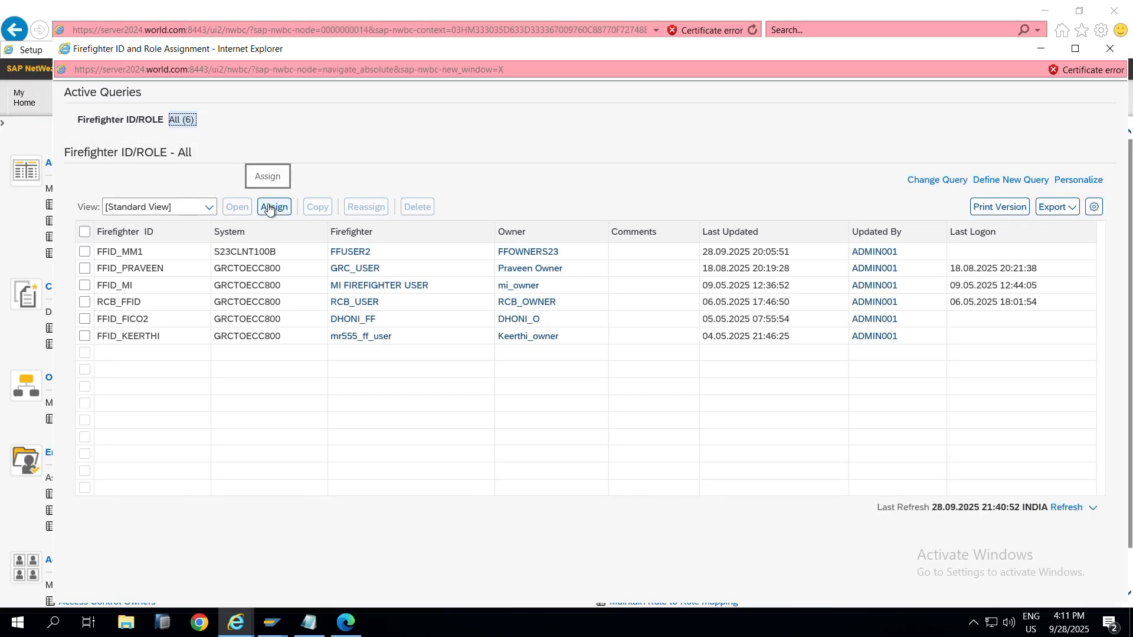
{"action": "left_click", "coordinate": [269, 208]}
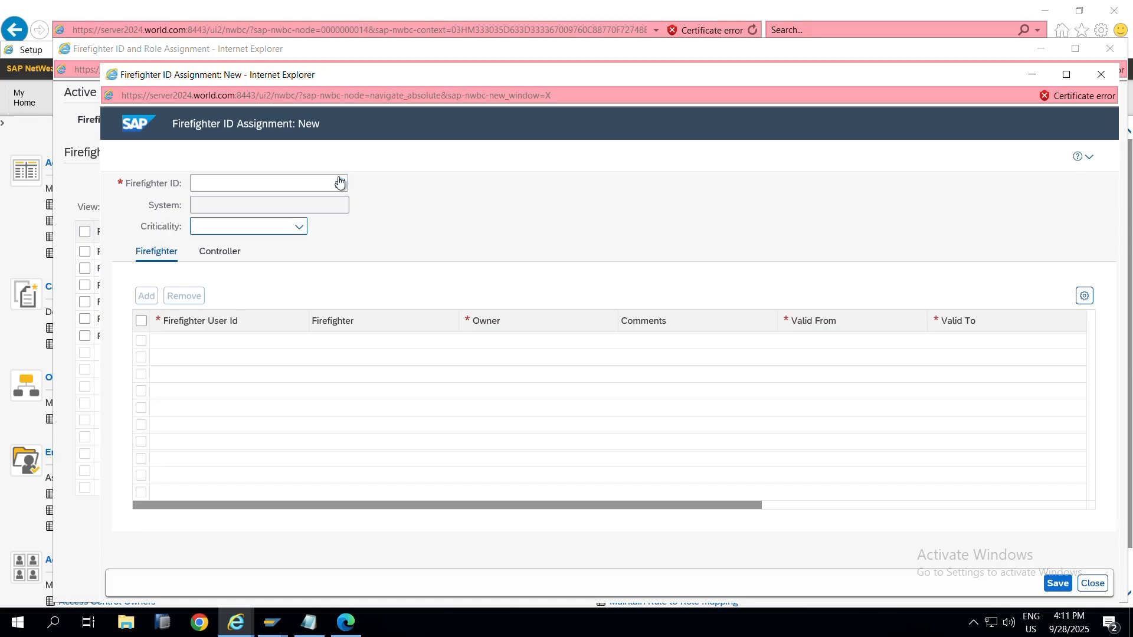
{"action": "left_click", "coordinate": [340, 182]}
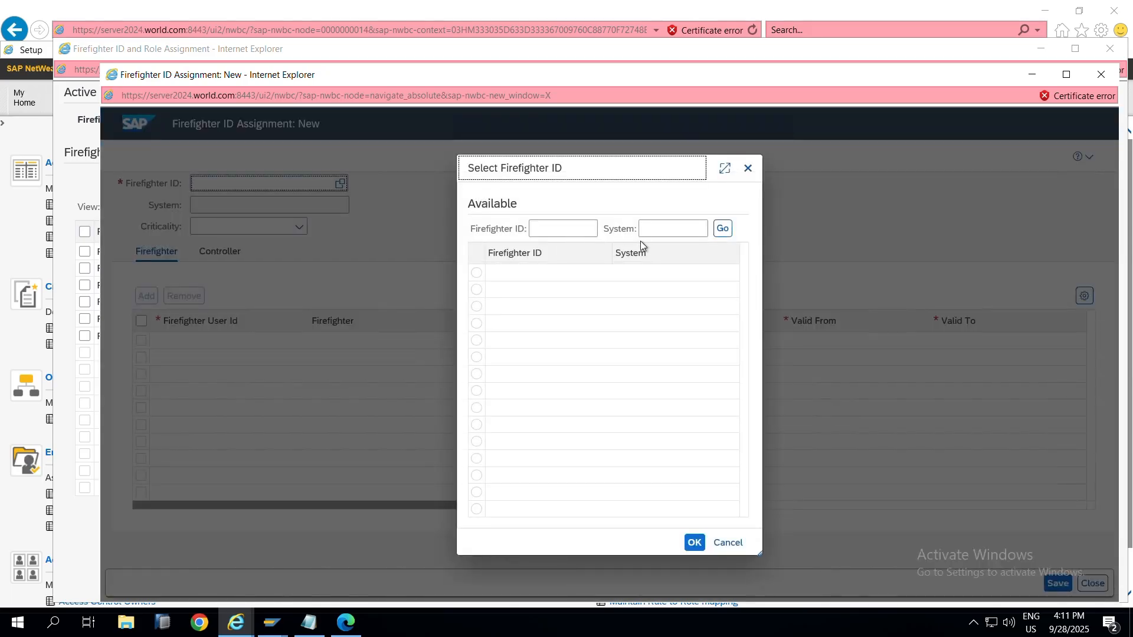
Step: Copy firefighter ID FFID_MMBC from the FFID EAM notes
{"action": "key", "text": "alt+Tab"}
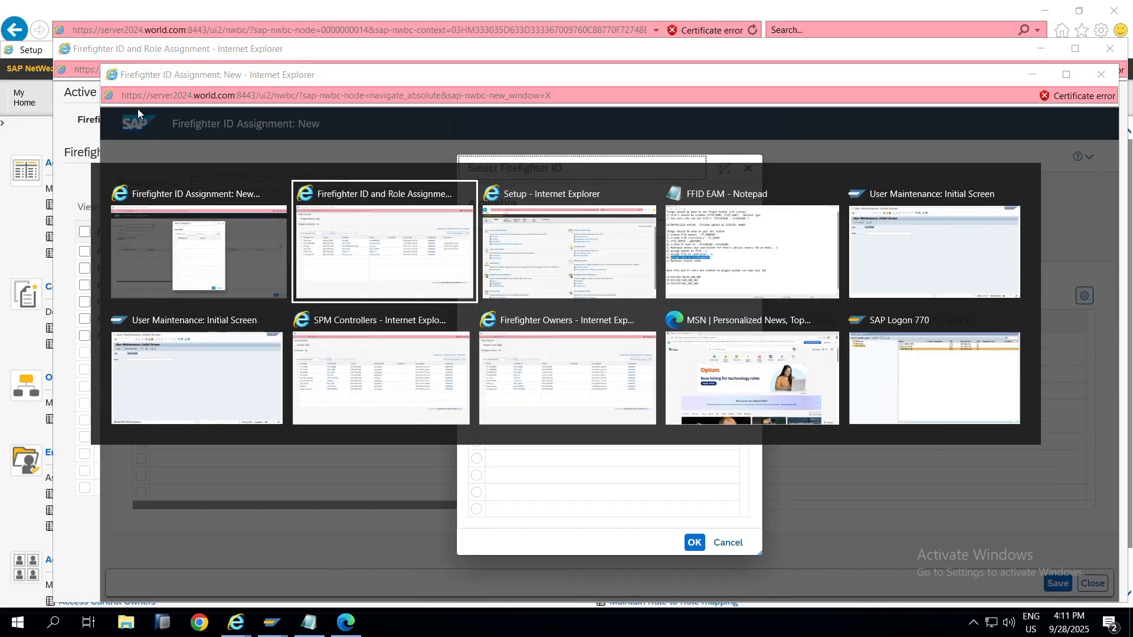
{"action": "key", "text": "alt+Tab"}
{"action": "key", "text": "alt+Tab"}
{"action": "key", "text": "alt+Tab"}
{"action": "key", "text": "alt+Tab"}
{"action": "key", "text": "alt+Tab"}
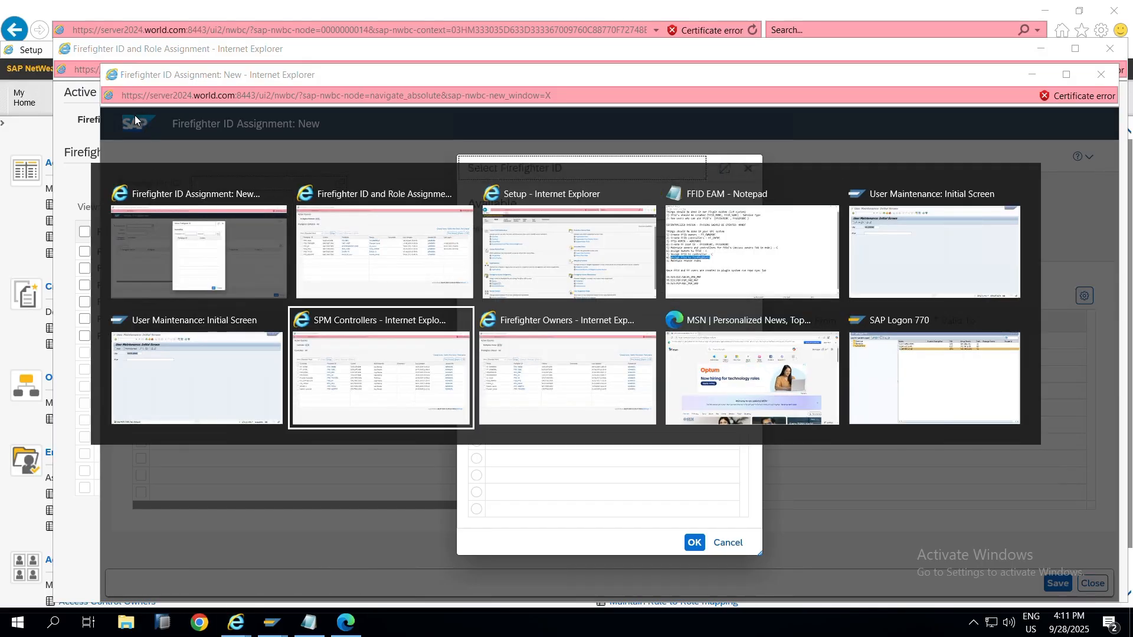
{"action": "key", "text": "alt+shift+Tab"}
{"action": "key", "text": "alt+shift+Tab"}
{"action": "key", "text": "alt+shift+Tab"}
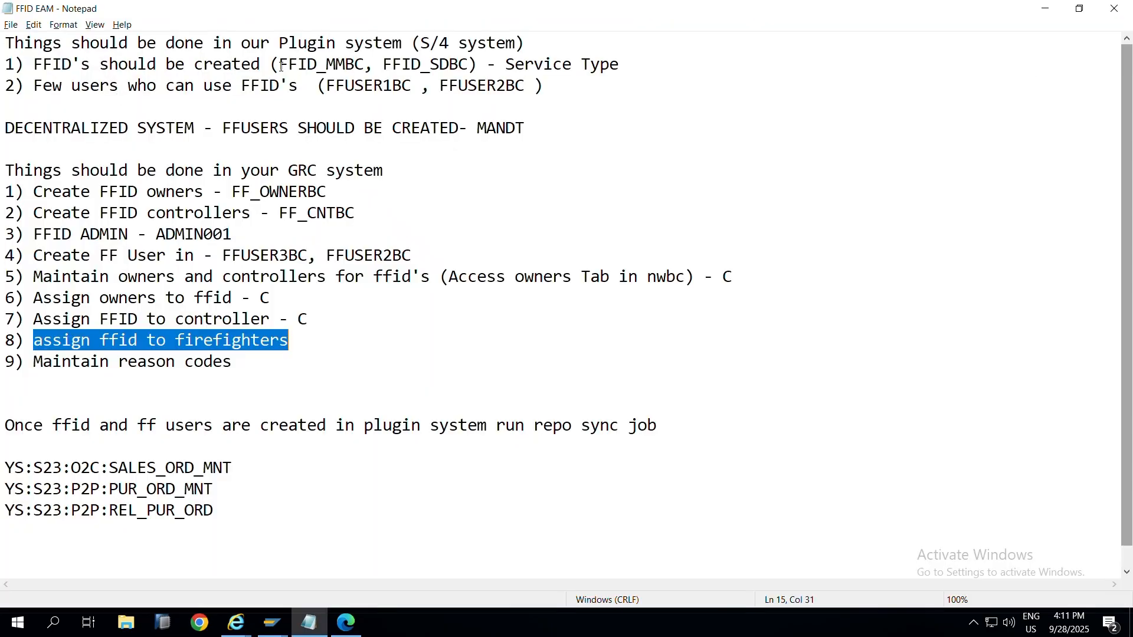
{"action": "left_click_drag", "start_coordinate": [365, 65], "coordinate": [279, 69]}
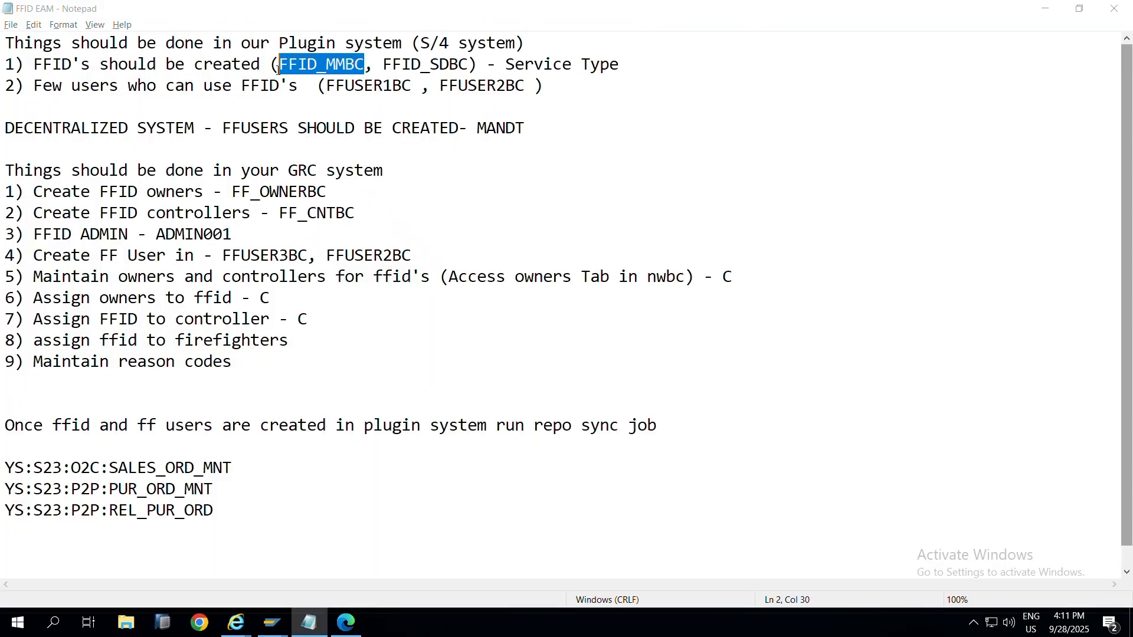
{"action": "key", "text": "alt+Tab"}
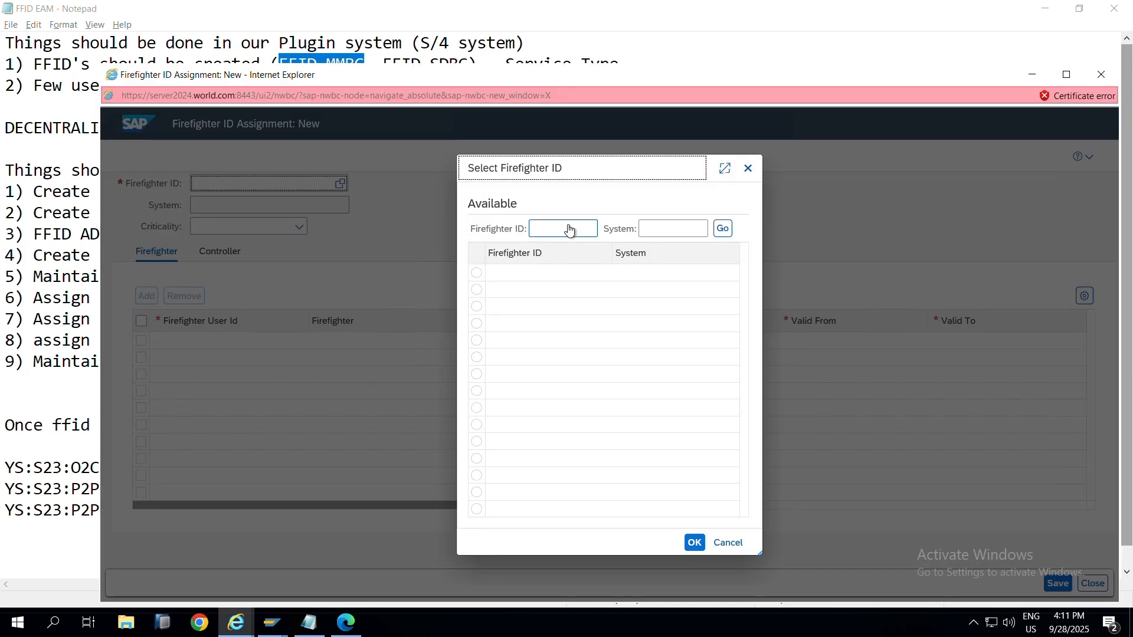
Step: Search for FFID_MMBC on S23CLNT100B and choose it as the firefighter ID
{"action": "left_click", "coordinate": [570, 230]}
{"action": "type", "text": "FF_CNTBC"}
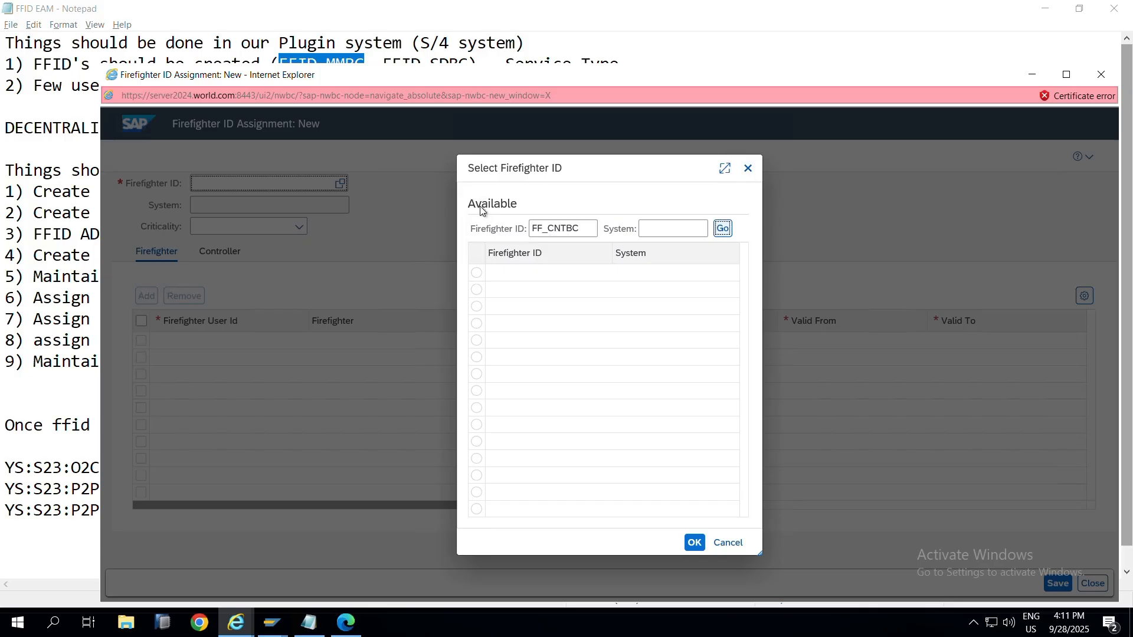
{"action": "key", "text": "alt+Tab"}
{"action": "key", "text": "alt+Tab"}
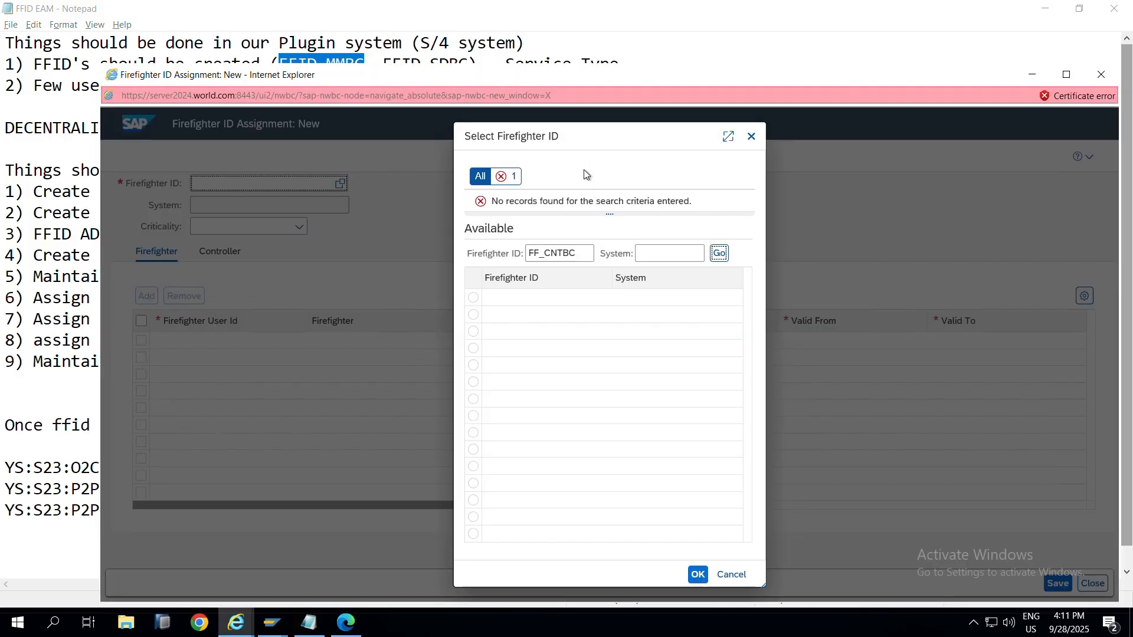
{"action": "double_click", "coordinate": [586, 253]}
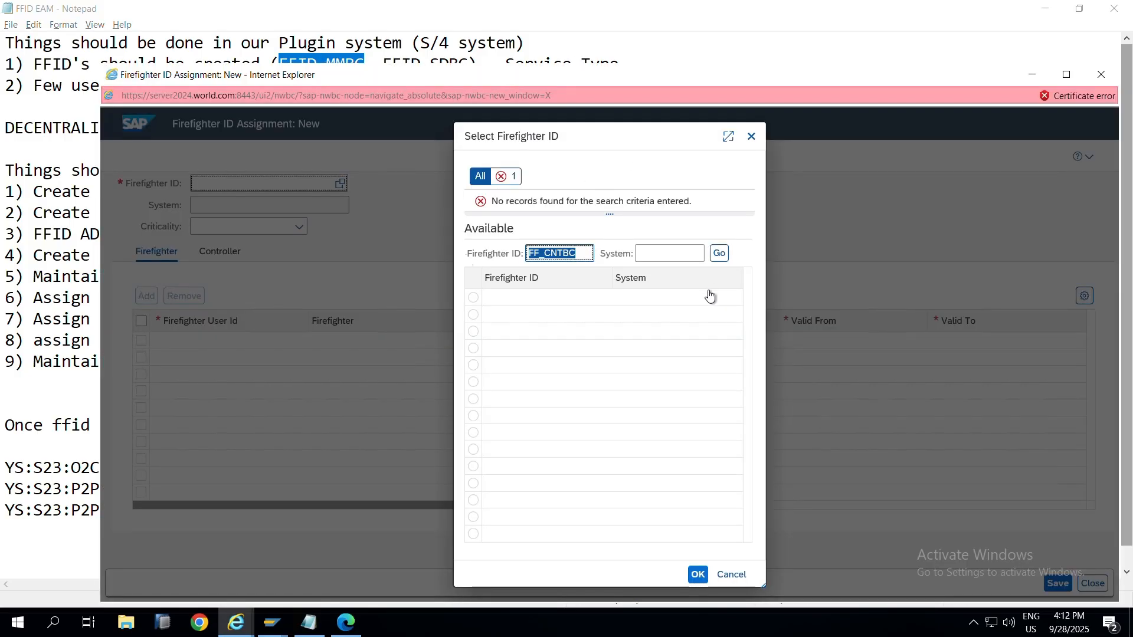
{"action": "type", "text": "FFID_MMBC"}
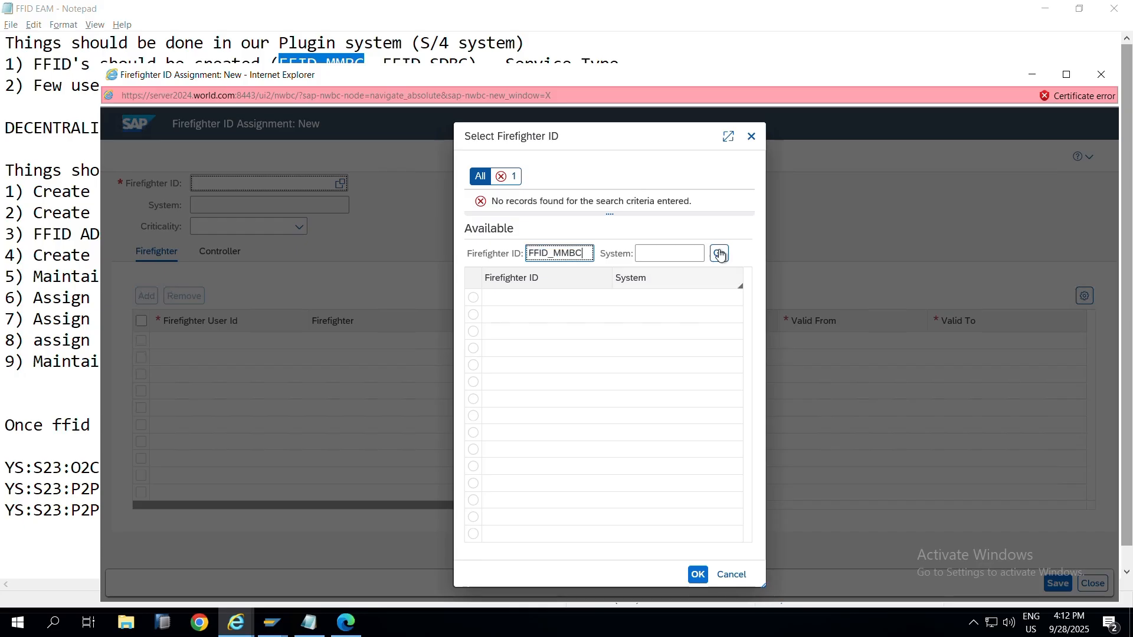
{"action": "left_click", "coordinate": [476, 302]}
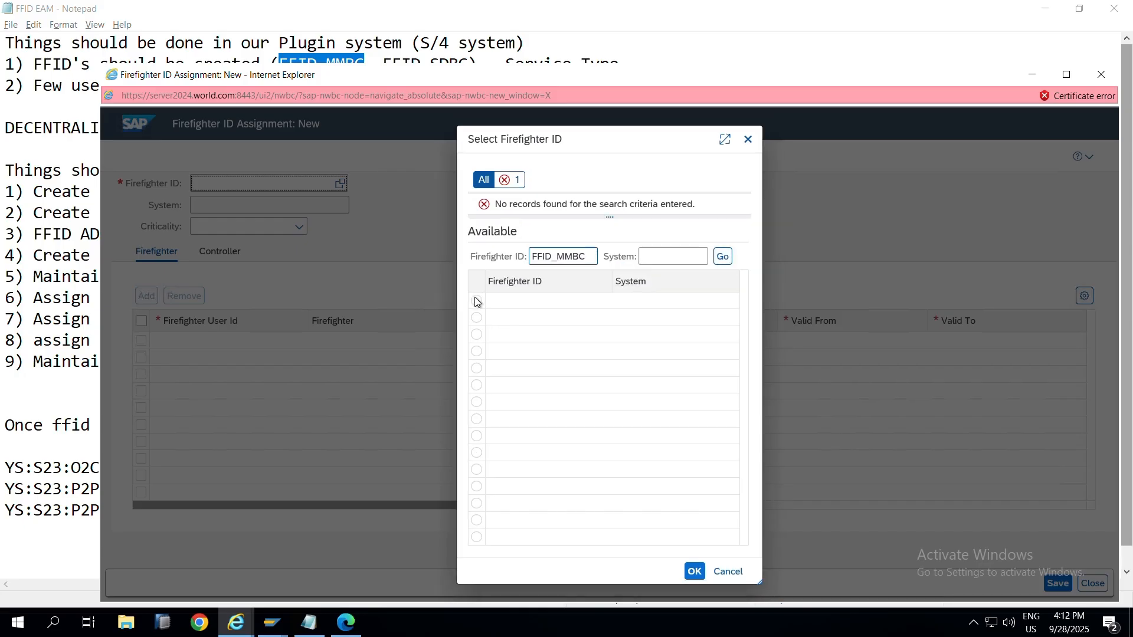
{"action": "left_click", "coordinate": [719, 256]}
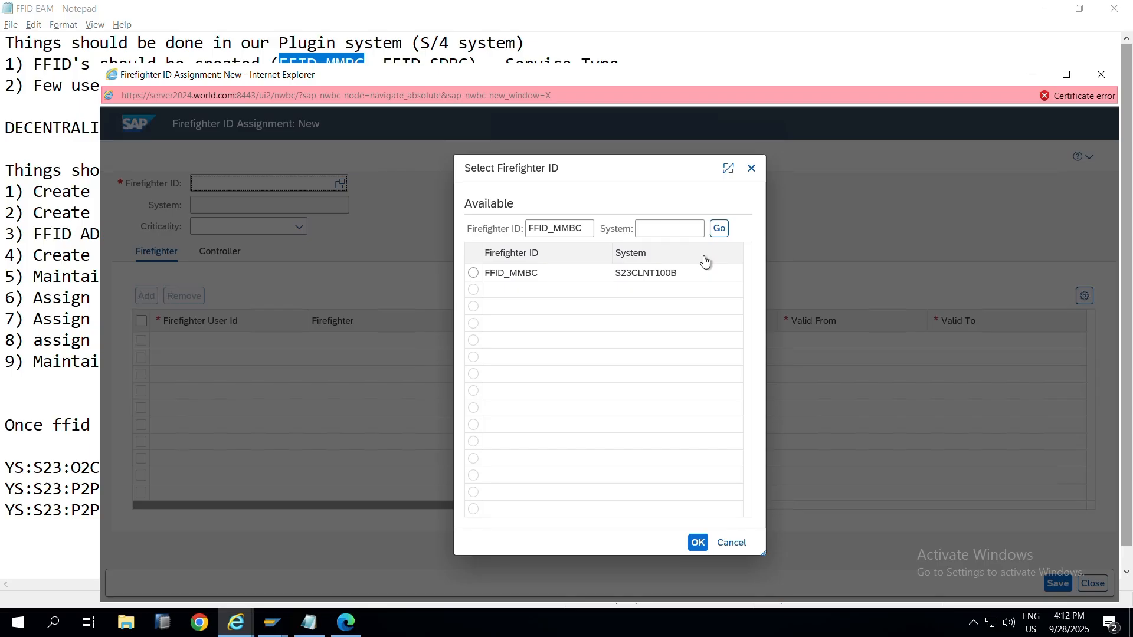
{"action": "left_click", "coordinate": [473, 272]}
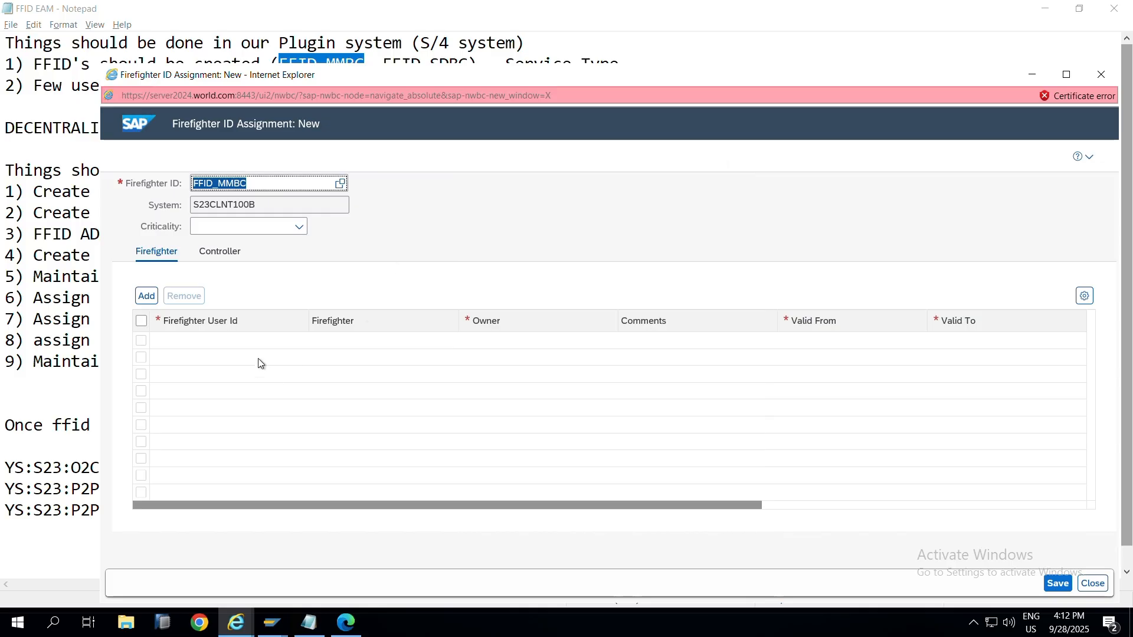
Step: Add a firefighter row valid 28.09.2025–30.09.2025 and copy user FFUSER1BC from the notes
{"action": "left_click", "coordinate": [147, 297]}
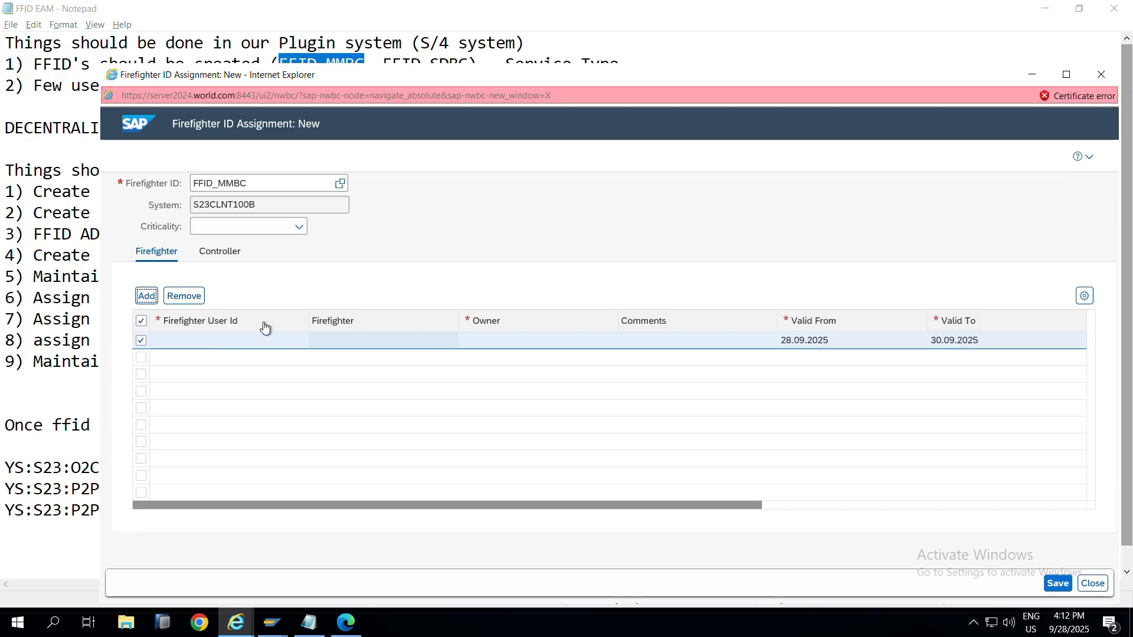
{"action": "left_click", "coordinate": [315, 342]}
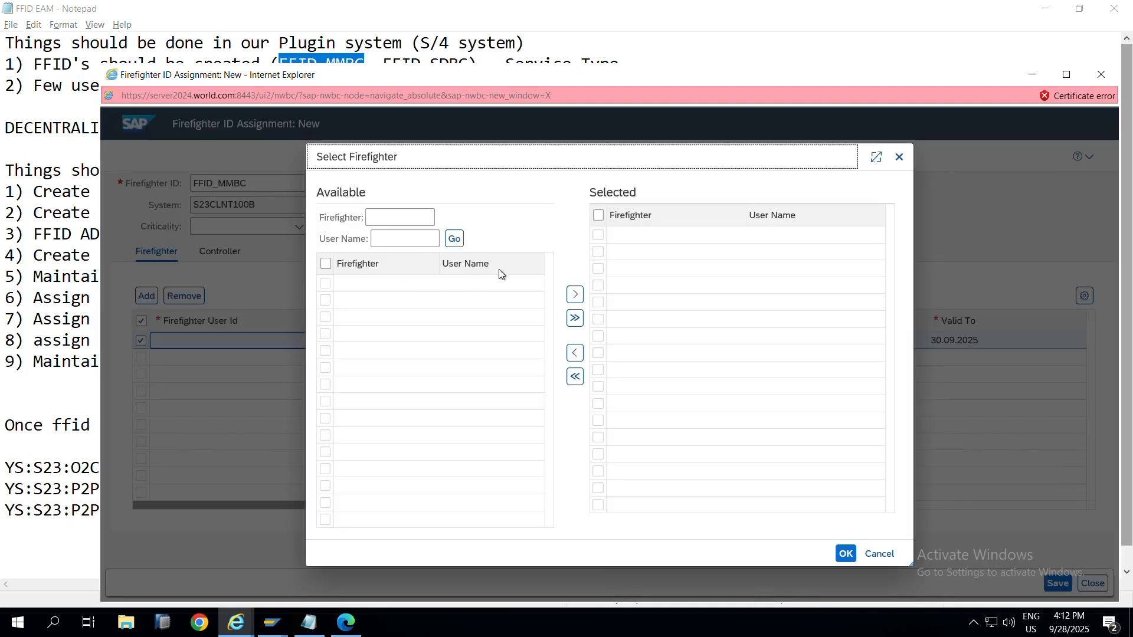
{"action": "key", "text": "alt+Tab"}
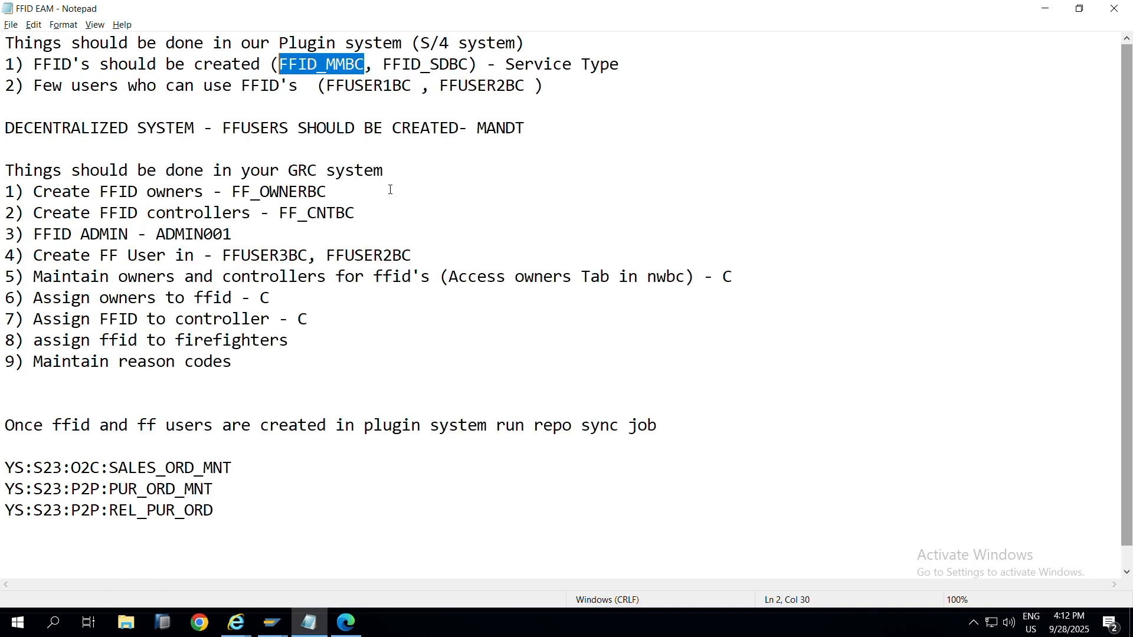
{"action": "left_click", "coordinate": [375, 86]}
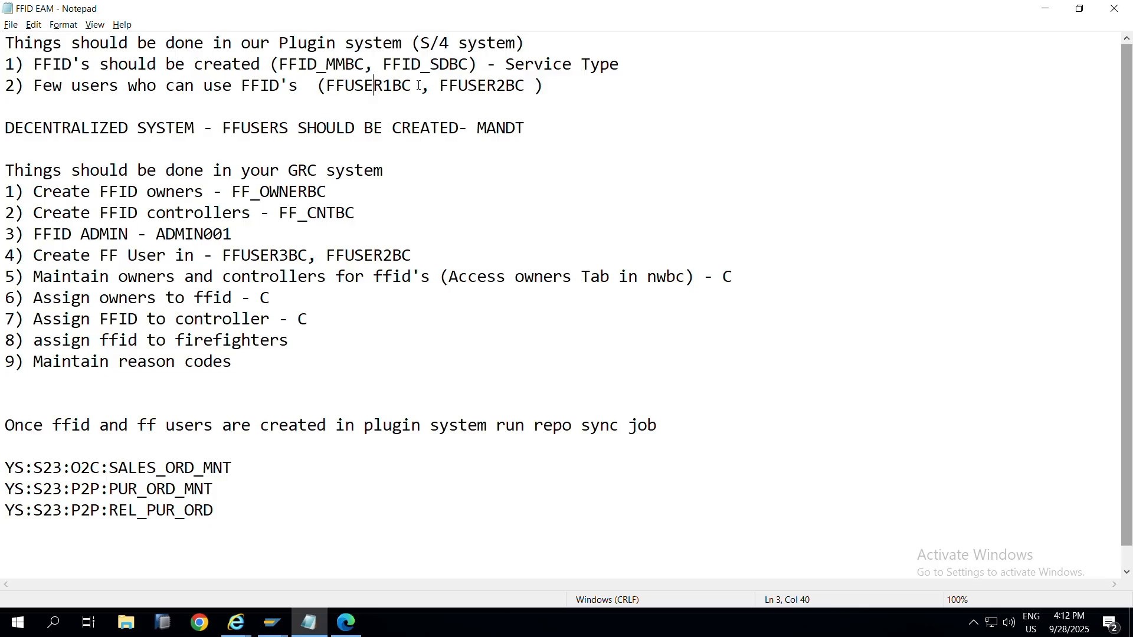
{"action": "left_click_drag", "start_coordinate": [413, 86], "coordinate": [324, 86]}
{"action": "key", "text": "ctrl+c"}
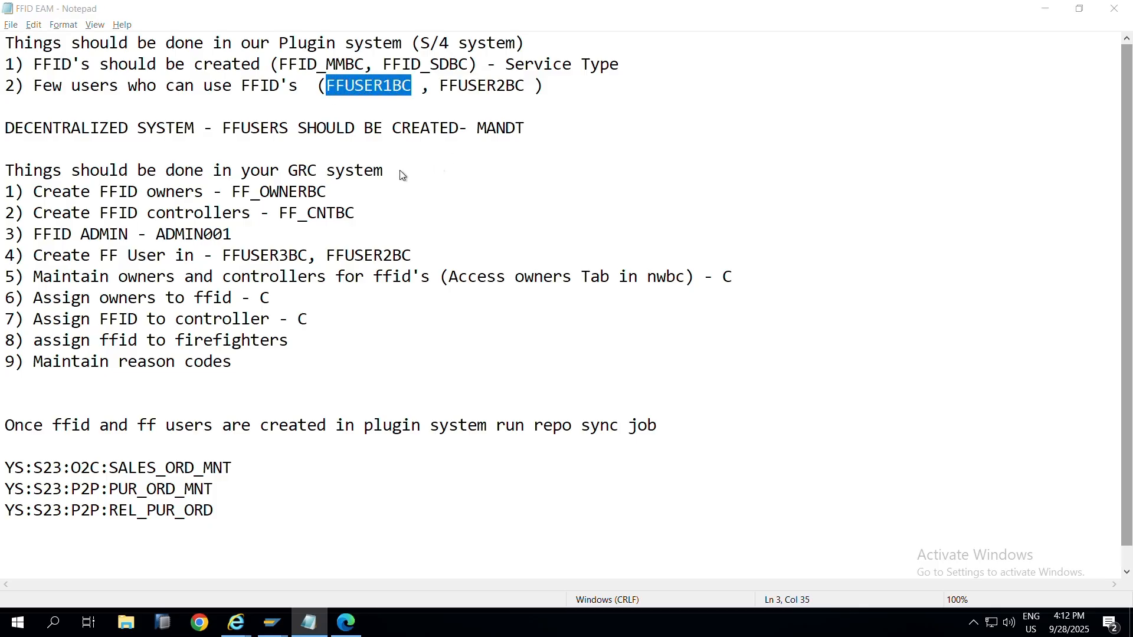
Step: Search for firefighter FFUSER1BC and move it into the selected firefighters
{"action": "key", "text": "alt+Tab"}
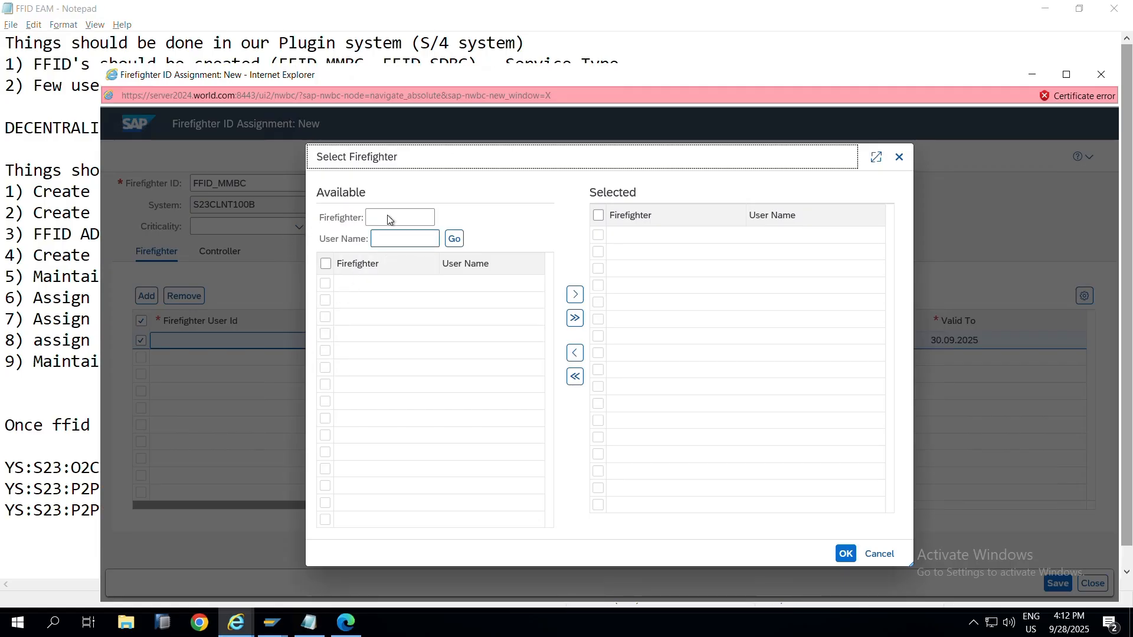
{"action": "left_click", "coordinate": [388, 220]}
{"action": "key", "text": "ctrl+v"}
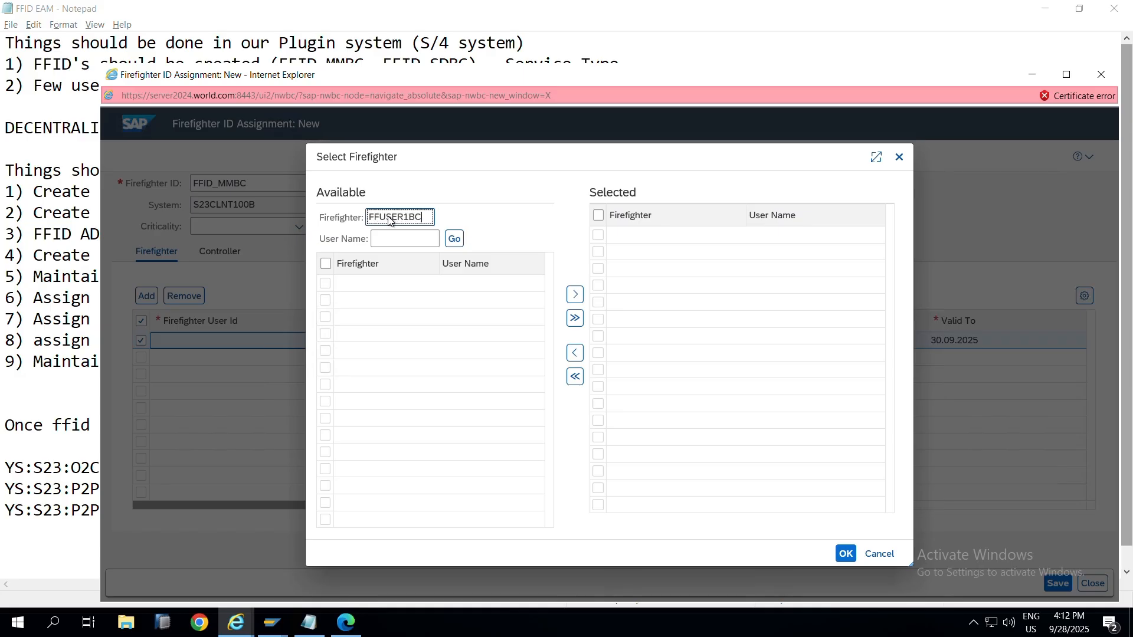
{"action": "left_click", "coordinate": [453, 241]}
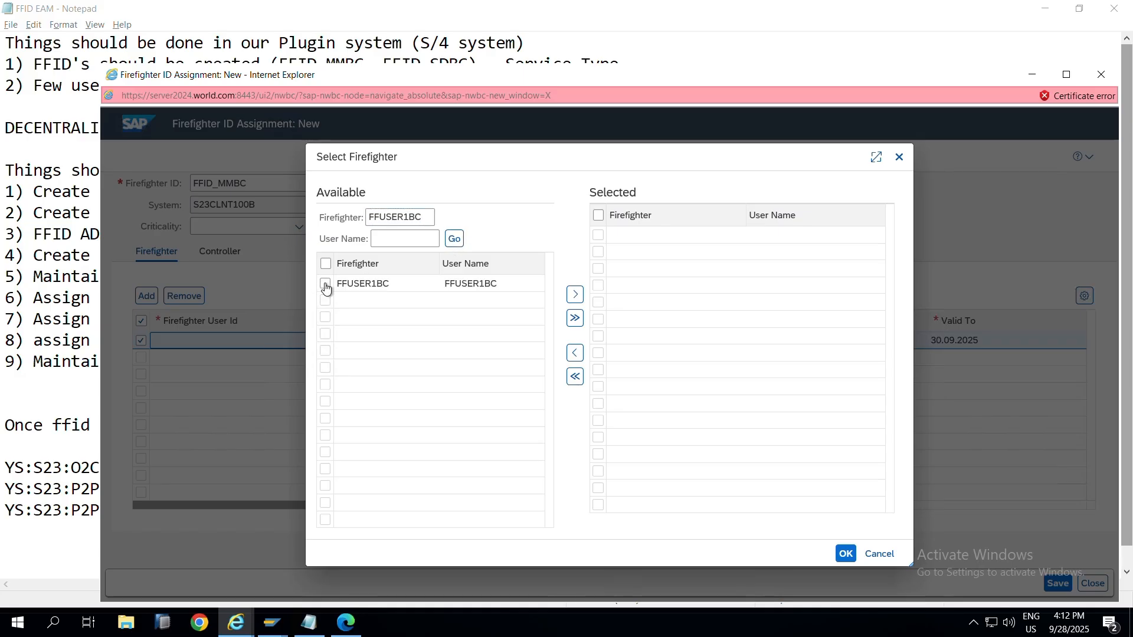
{"action": "key", "text": "alt+Tab"}
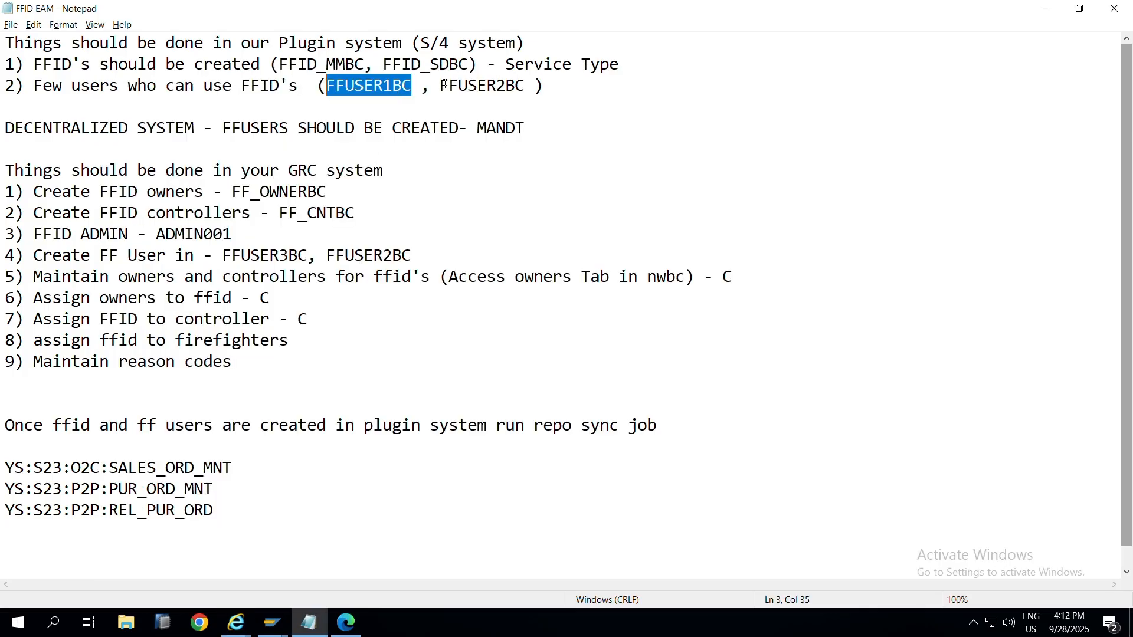
{"action": "left_click_drag", "start_coordinate": [445, 88], "coordinate": [525, 86]}
{"action": "key", "text": "ctrl+c"}
{"action": "key", "text": "alt+Tab"}
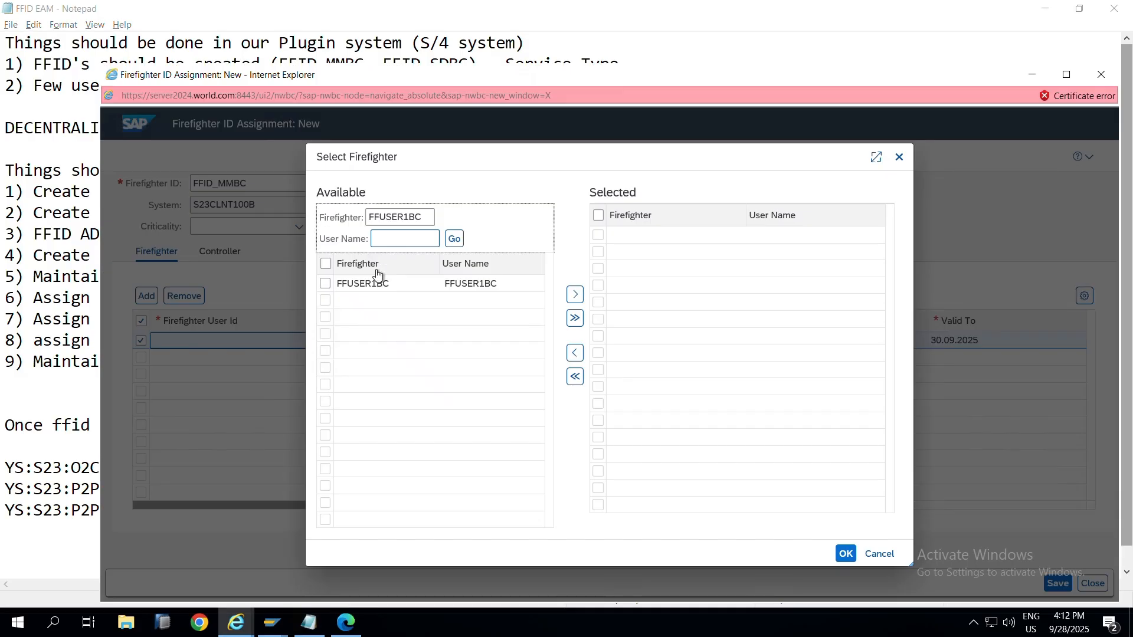
{"action": "left_click", "coordinate": [325, 285]}
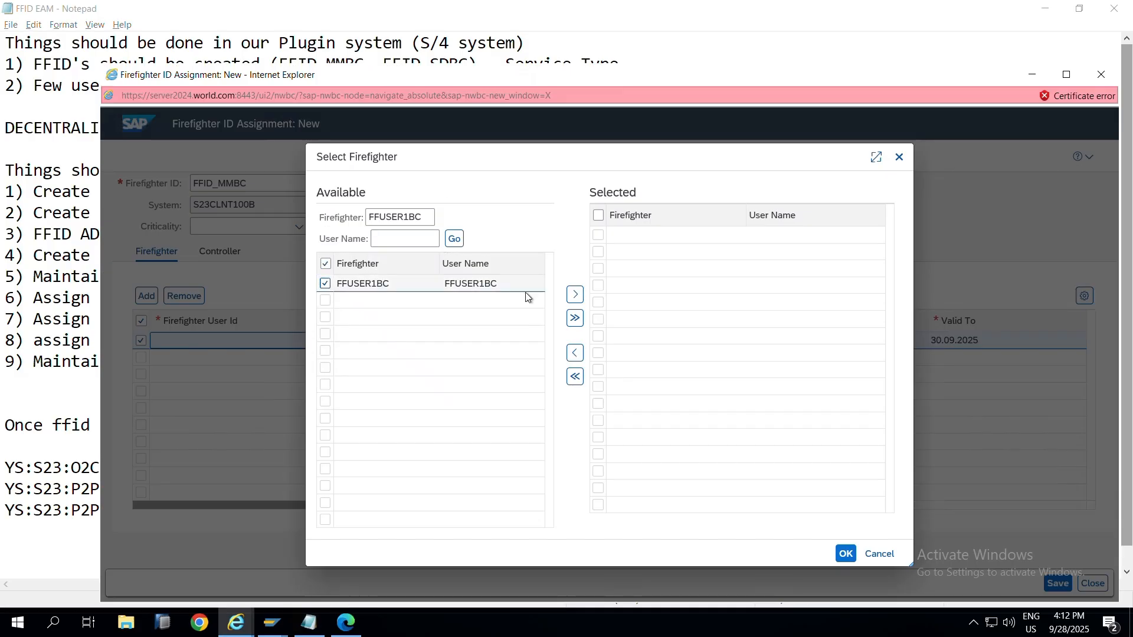
{"action": "left_click", "coordinate": [575, 295]}
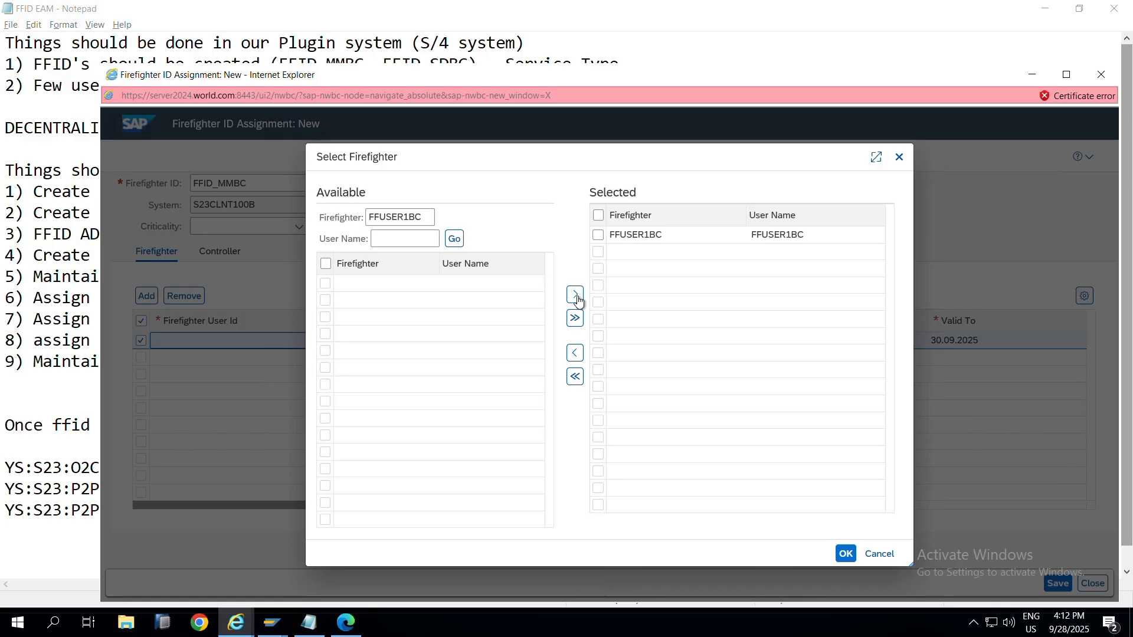
Step: Search for FFUSER2BC and move it into the selected firefighters as well
{"action": "left_click_drag", "start_coordinate": [429, 218], "coordinate": [334, 224]}
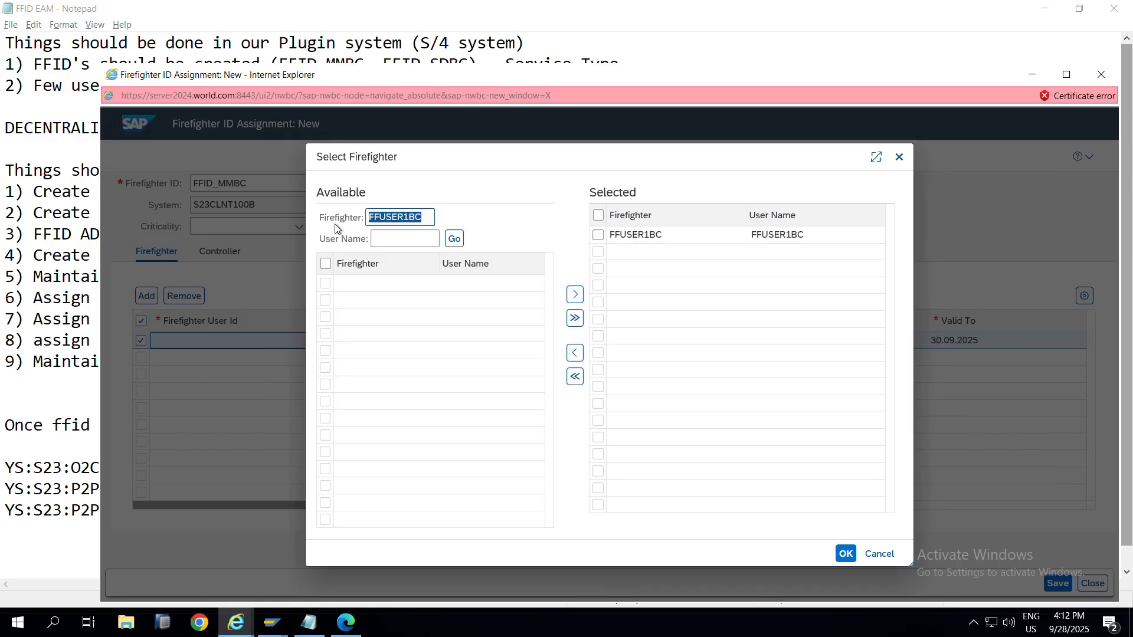
{"action": "key", "text": "ctrl+v"}
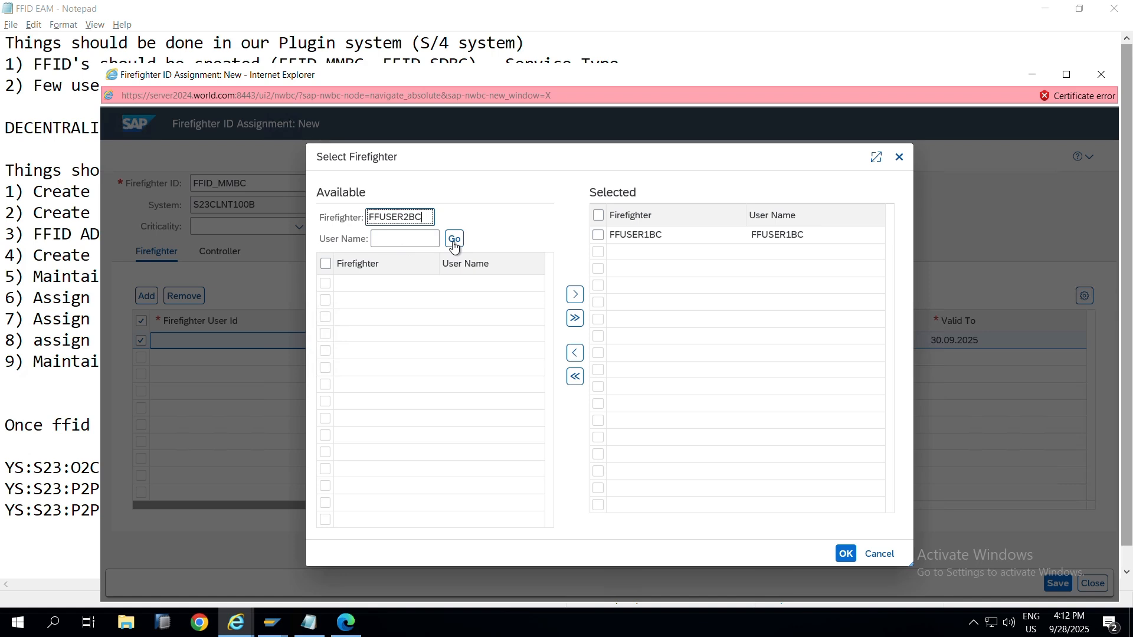
{"action": "left_click", "coordinate": [453, 241]}
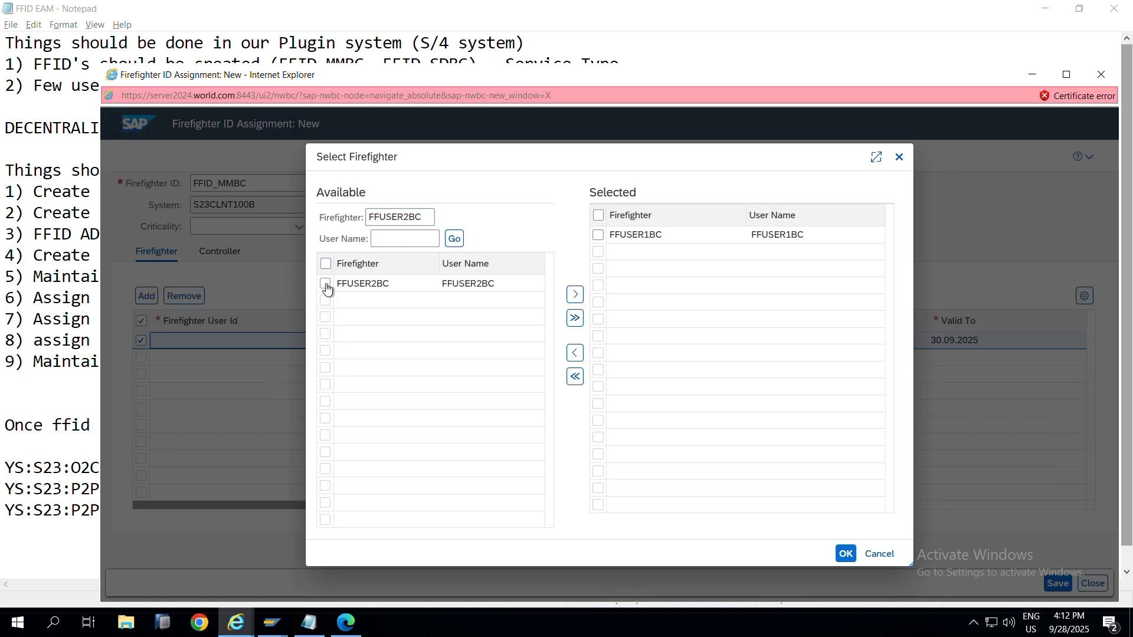
{"action": "left_click", "coordinate": [325, 285]}
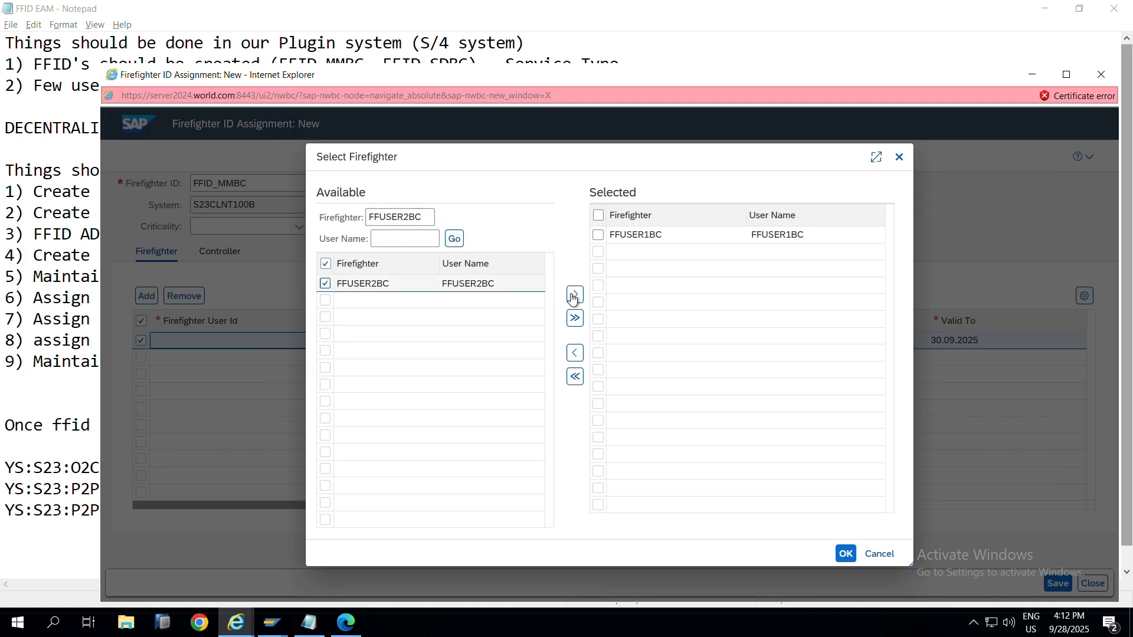
{"action": "left_click", "coordinate": [574, 294]}
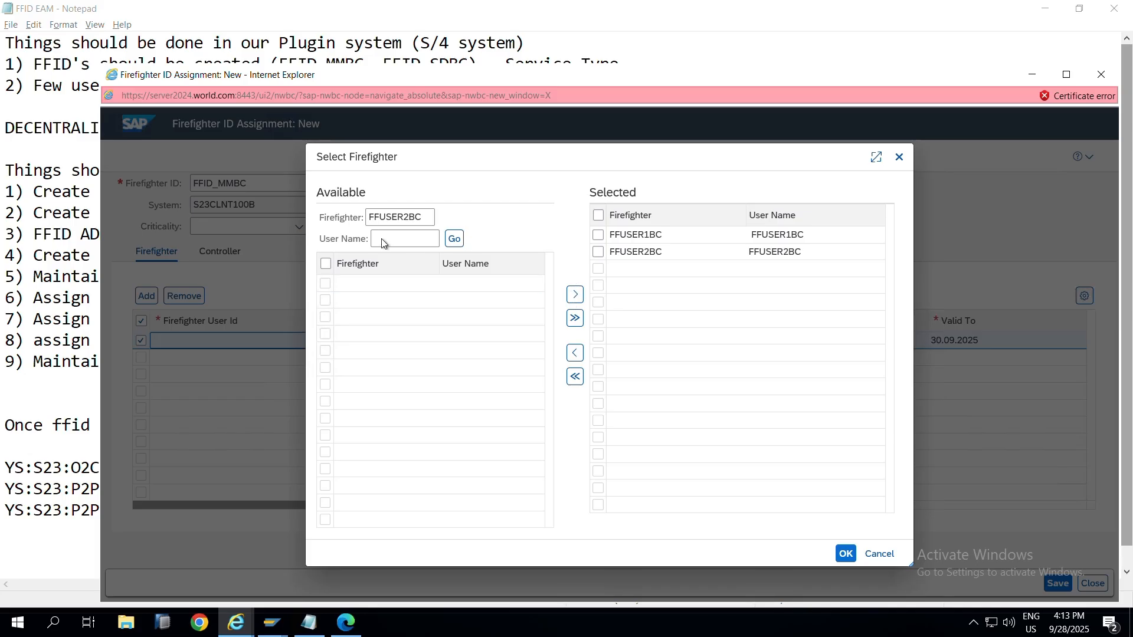
Step: Look up FFUSER3BC but leave it unselected, then confirm the two chosen firefighters
{"action": "key", "text": "alt+Tab"}
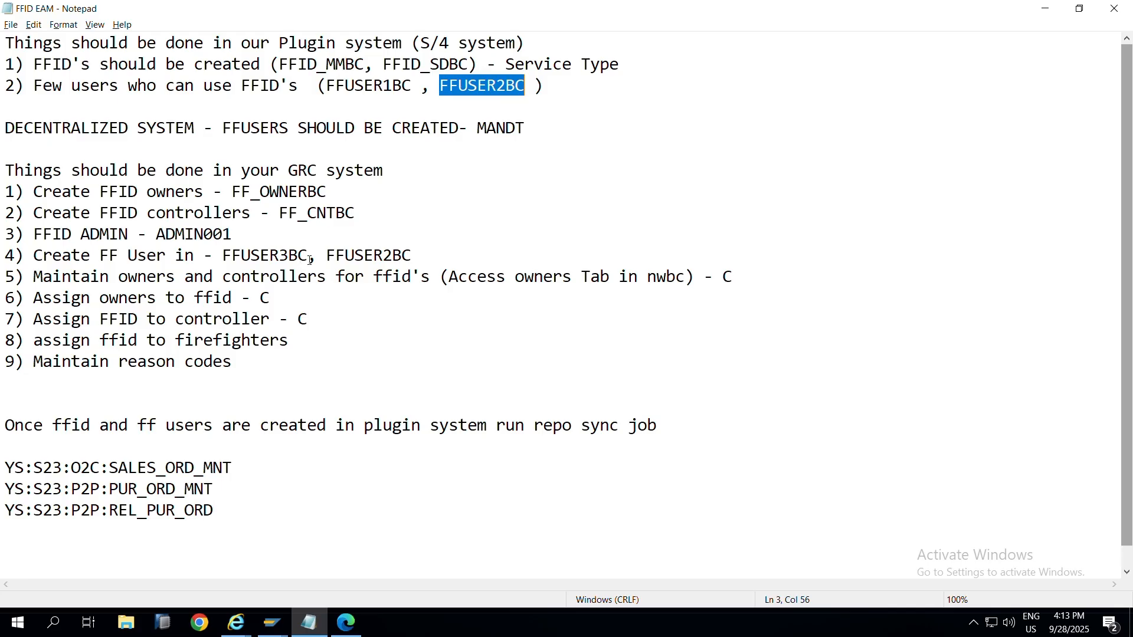
{"action": "left_click_drag", "start_coordinate": [309, 260], "coordinate": [225, 260]}
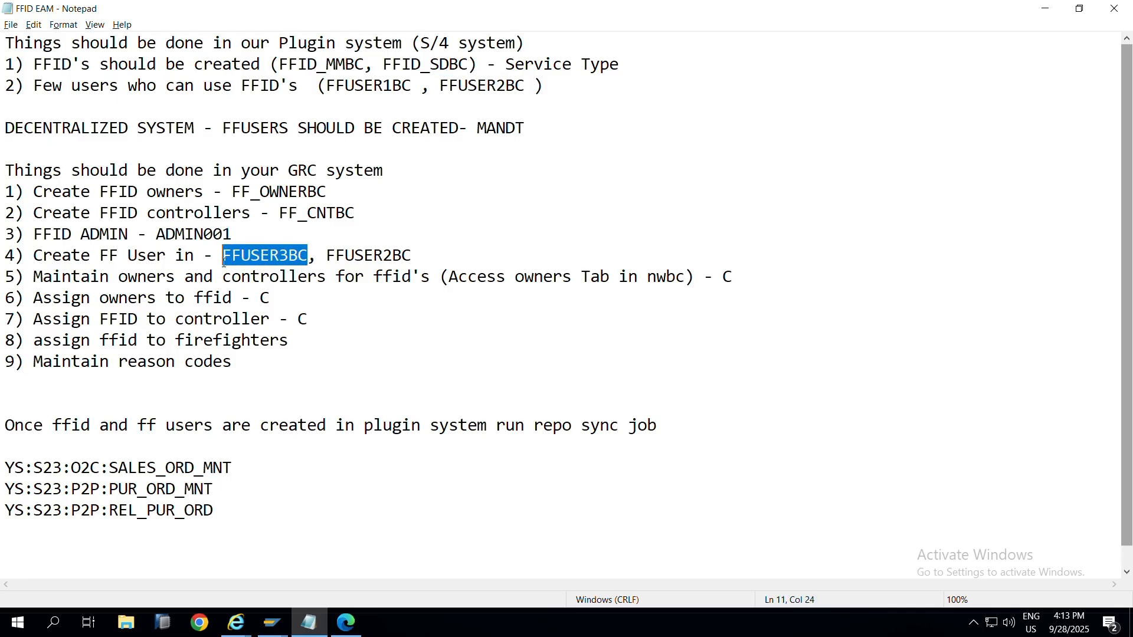
{"action": "key", "text": "alt+Tab"}
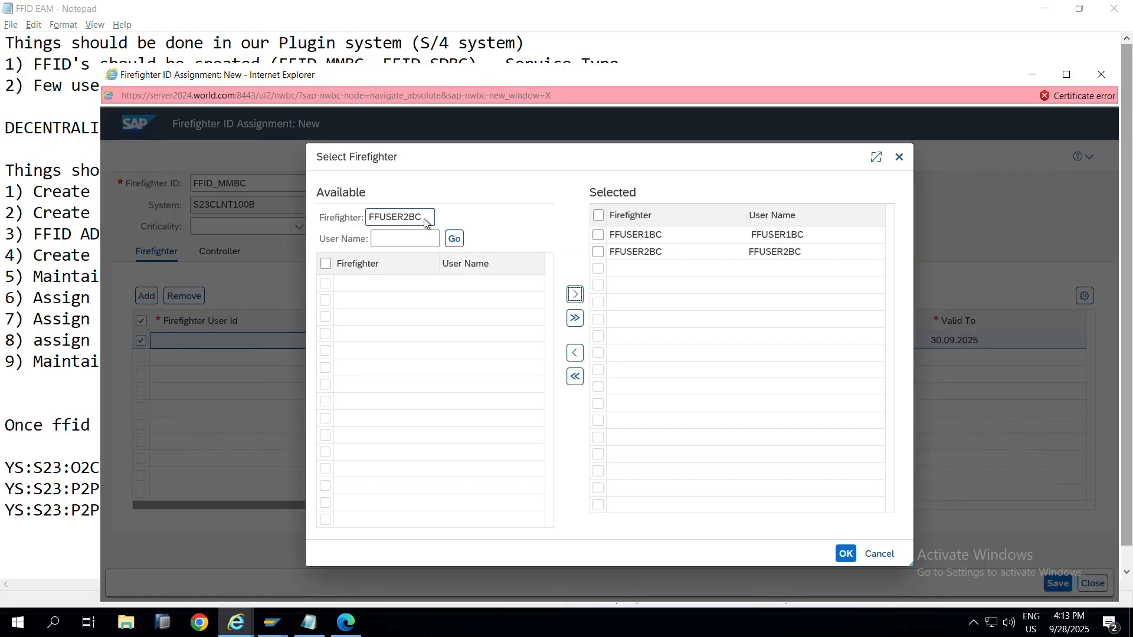
{"action": "left_click", "coordinate": [424, 218]}
{"action": "double_click", "coordinate": [424, 218]}
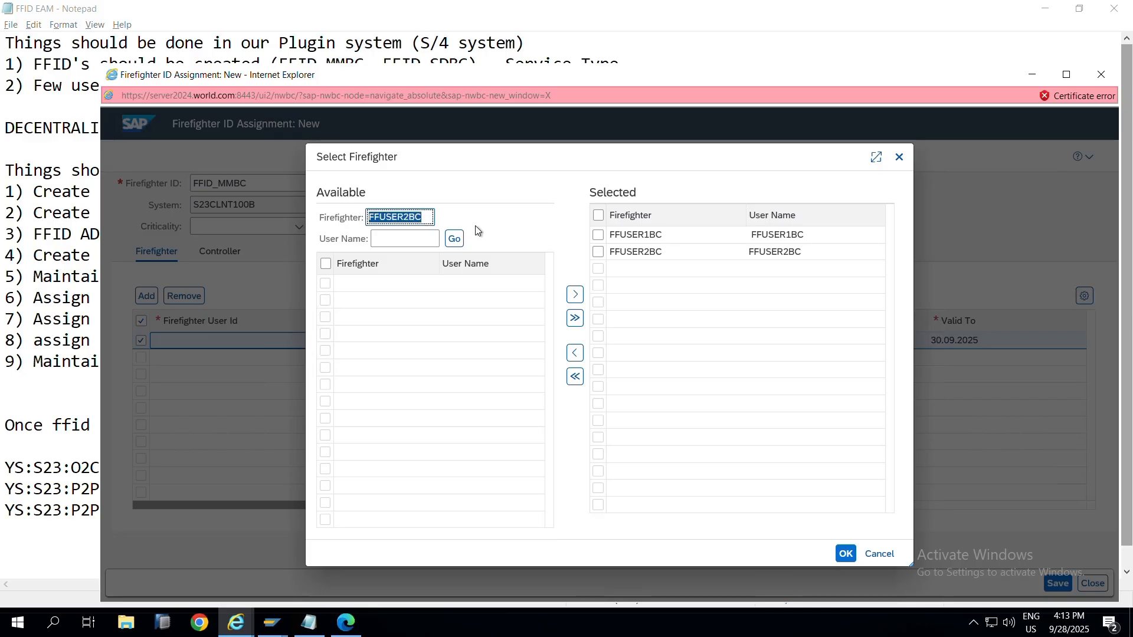
{"action": "type", "text": "FFUSER3BC"}
{"action": "left_click", "coordinate": [453, 241]}
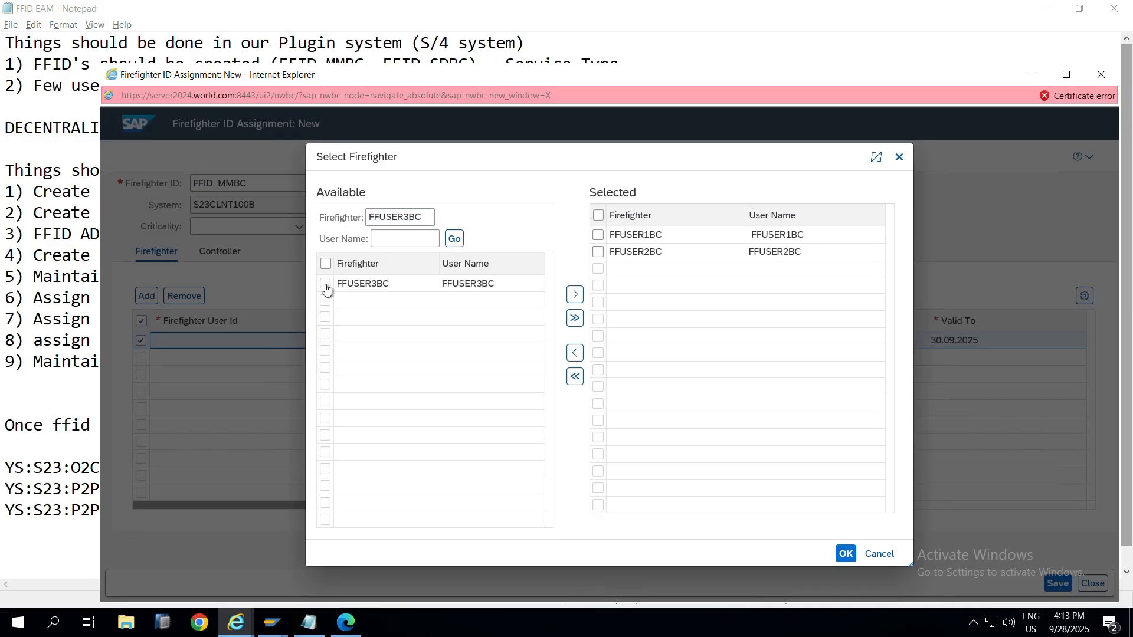
{"action": "left_click", "coordinate": [325, 285]}
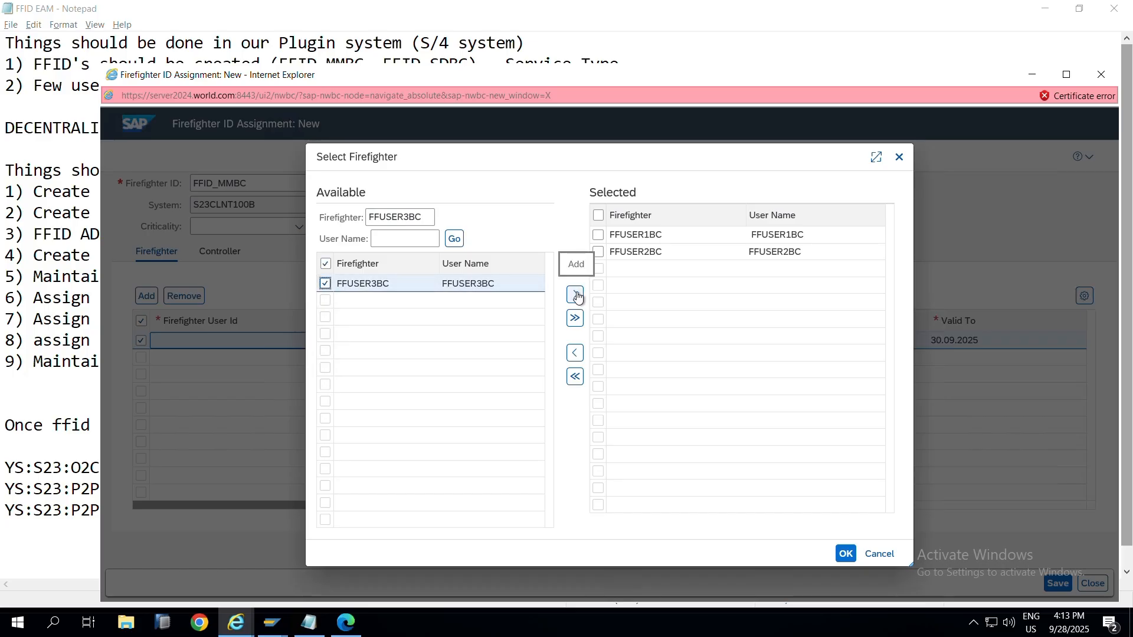
{"action": "left_click", "coordinate": [329, 288]}
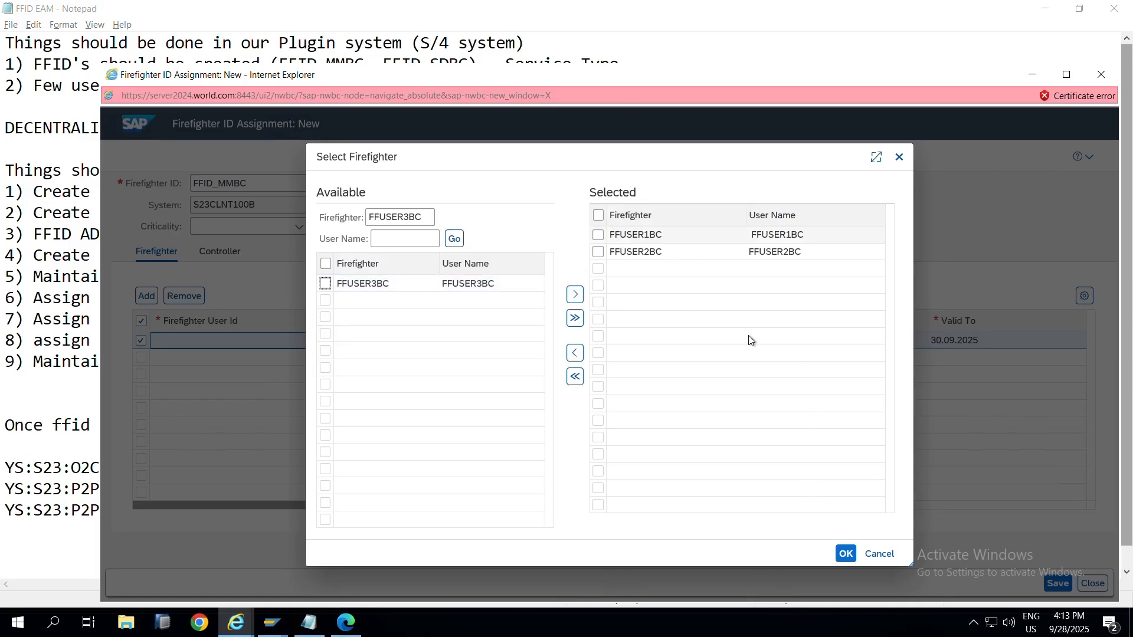
{"action": "left_click", "coordinate": [849, 560]}
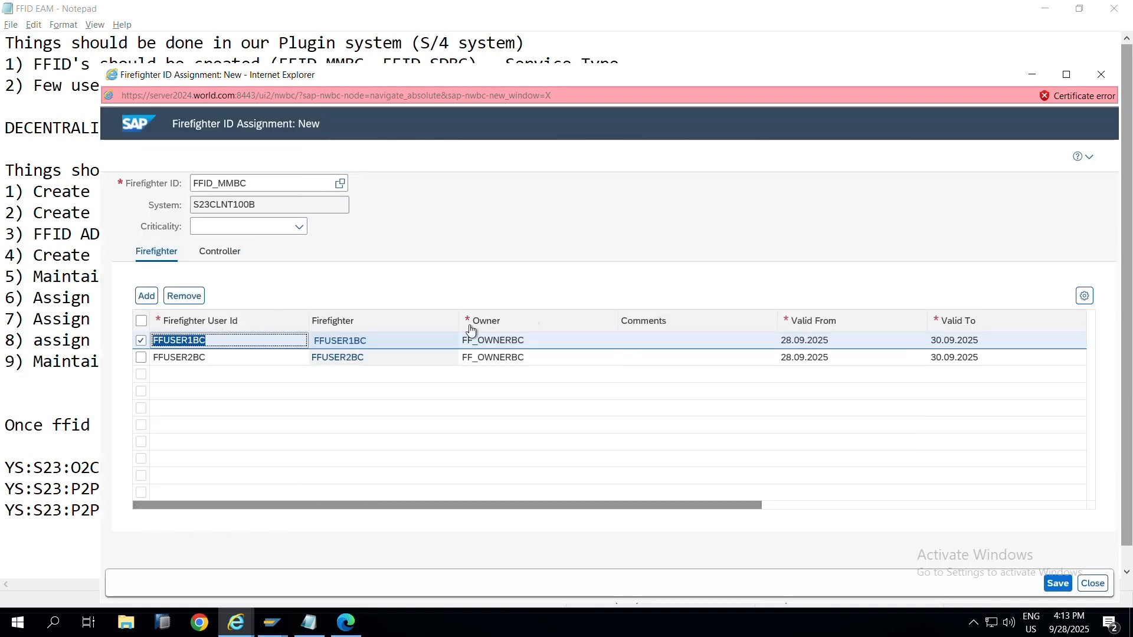
Step: Save the FFID_MMBC assignment and review its Controller and Firefighter tabs
{"action": "left_click", "coordinate": [1055, 584]}
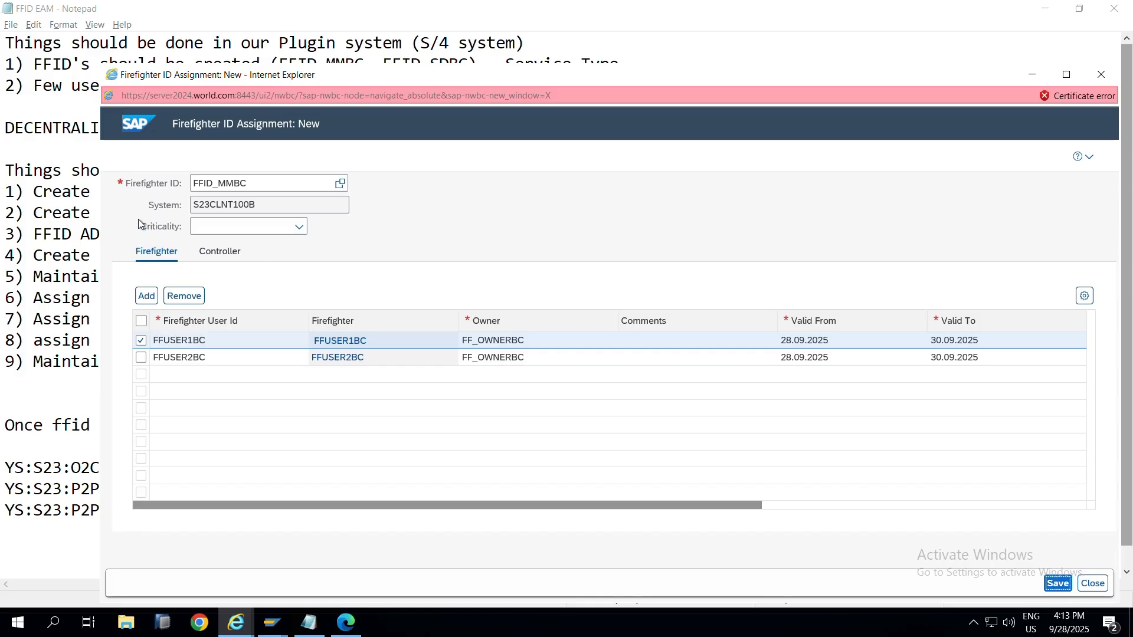
{"action": "left_click", "coordinate": [226, 253]}
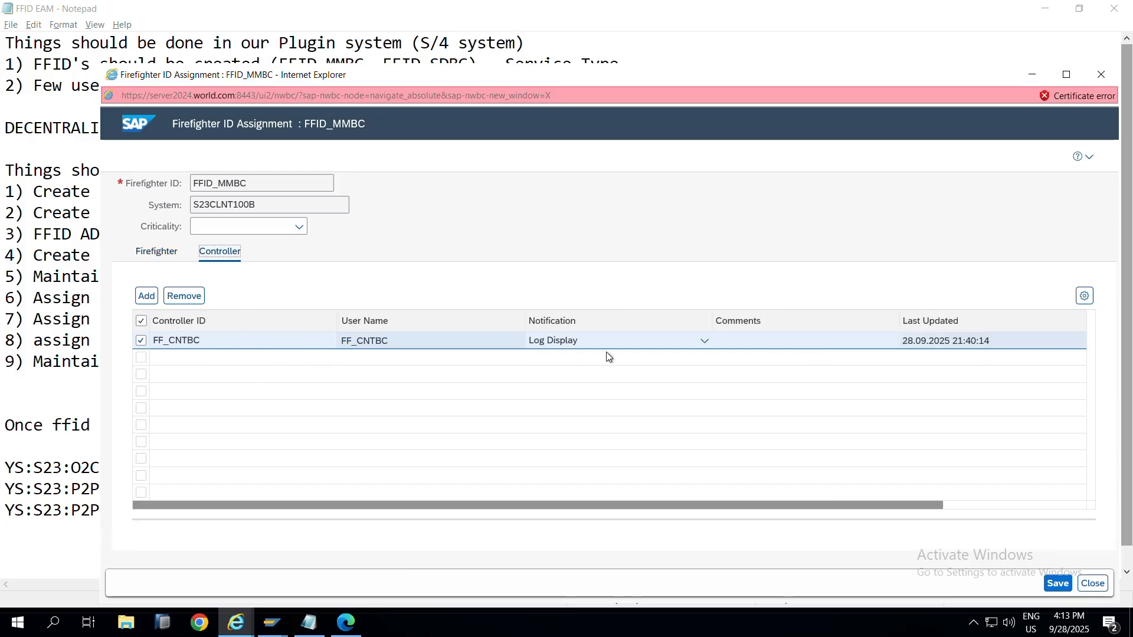
{"action": "left_click", "coordinate": [157, 253]}
Step: Close the assignment window and return to the Firefighter ID and Role Assignment list
{"action": "left_click", "coordinate": [1100, 75]}
{"action": "key", "text": "alt+Tab"}
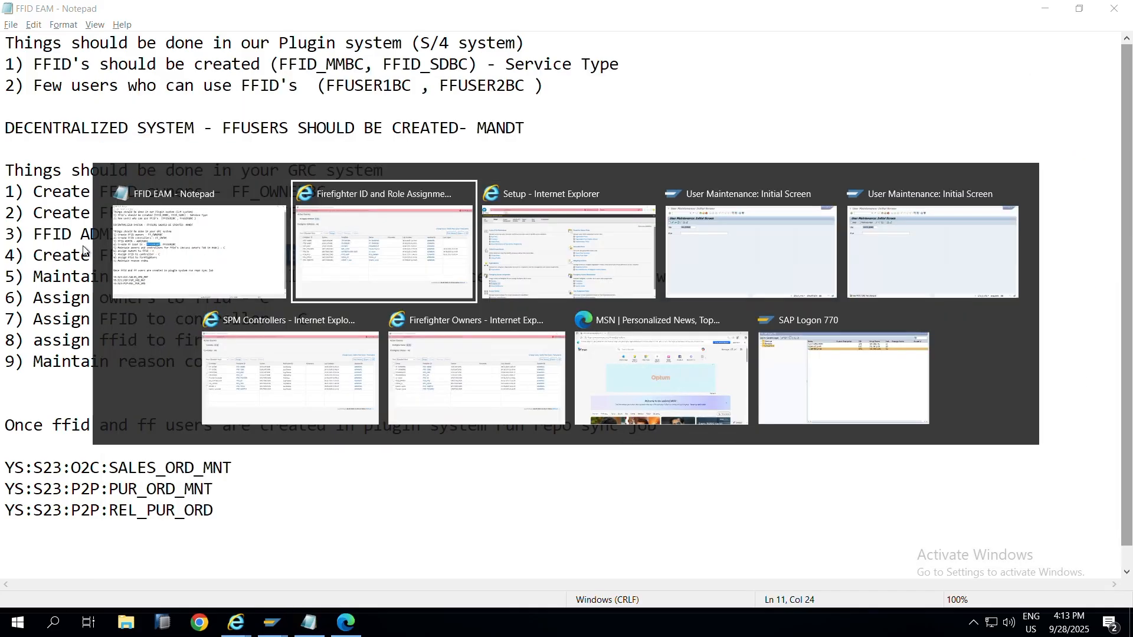
{"action": "left_click", "coordinate": [345, 272]}
{"action": "key", "text": "alt+Tab"}
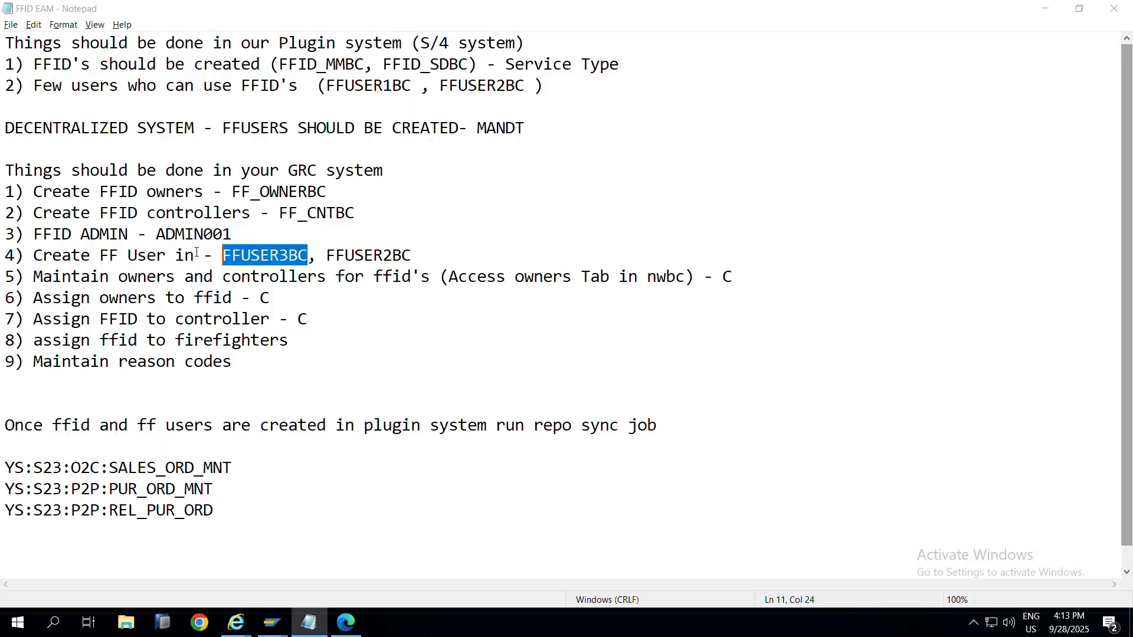
{"action": "key", "text": "alt+Tab"}
{"action": "left_click", "coordinate": [274, 207]}
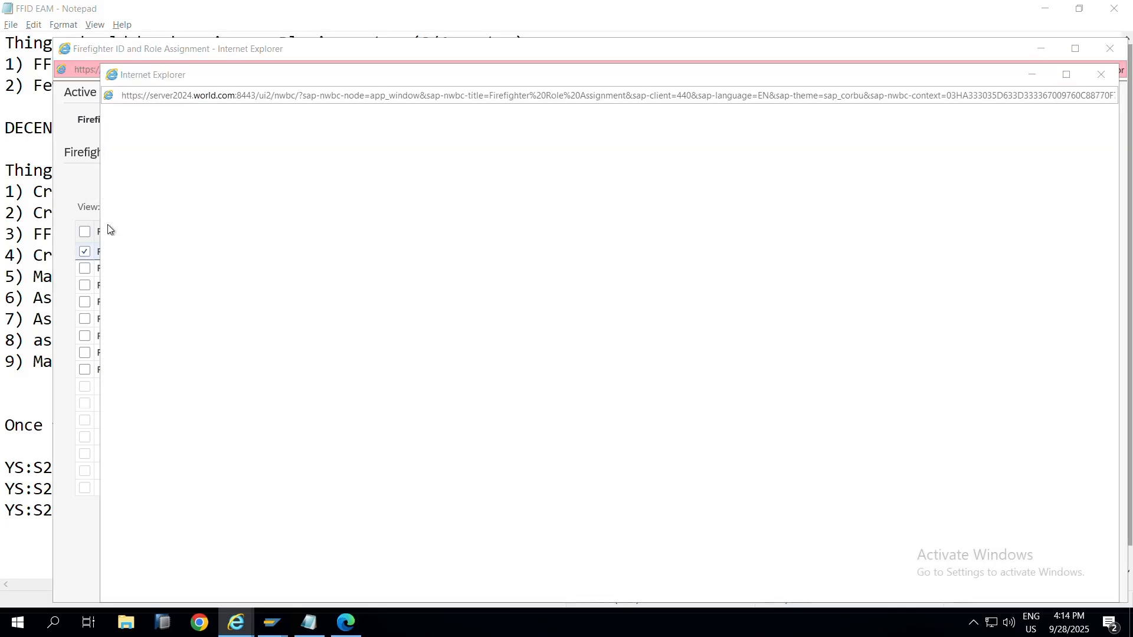
Step: Search firefighter ID FFID_SDBC, choose its S23CLNT100B row, and confirm it for the assignment
{"action": "key", "text": "alt+Tab"}
{"action": "key", "text": "alt+Tab"}
{"action": "key", "text": "alt+Tab"}
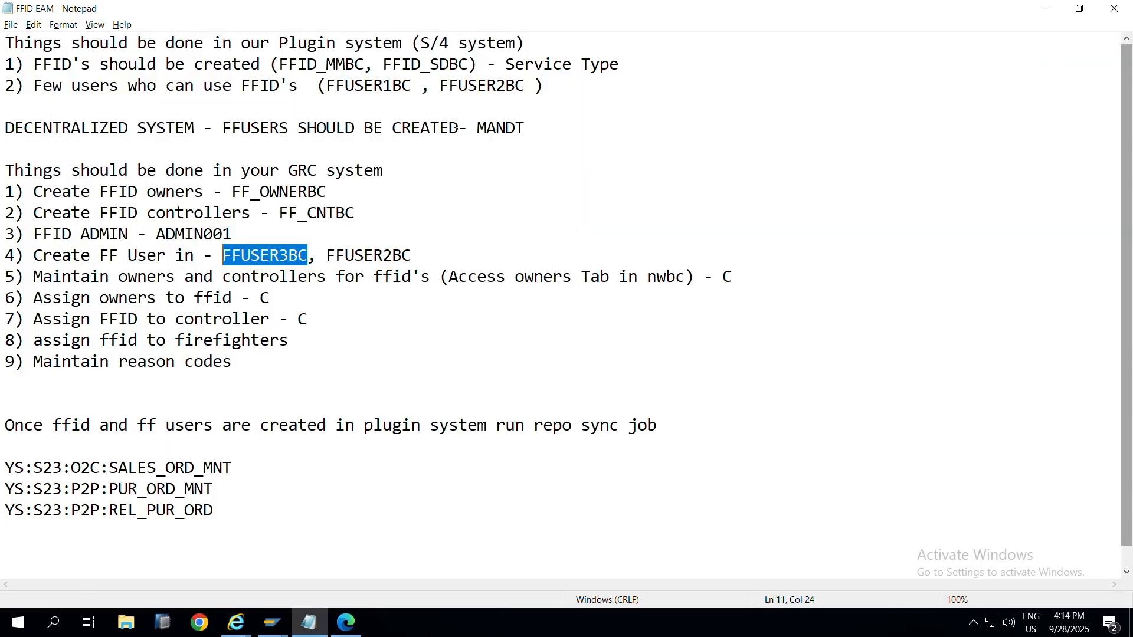
{"action": "left_click_drag", "start_coordinate": [469, 64], "coordinate": [383, 65]}
{"action": "key", "text": "ctrl+c"}
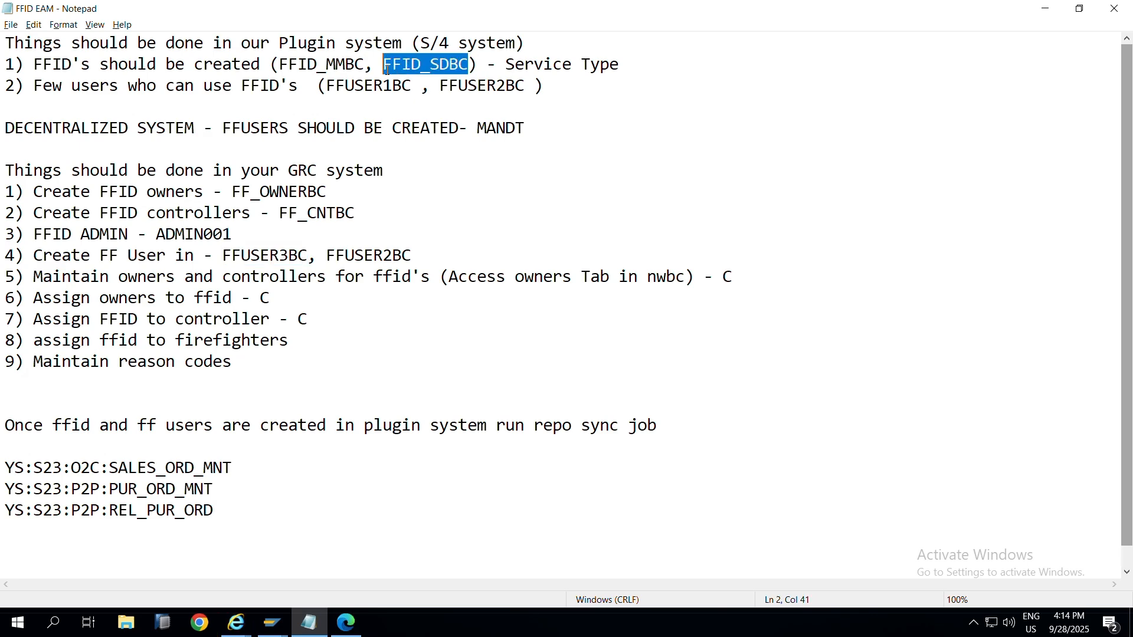
{"action": "key", "text": "alt+Tab"}
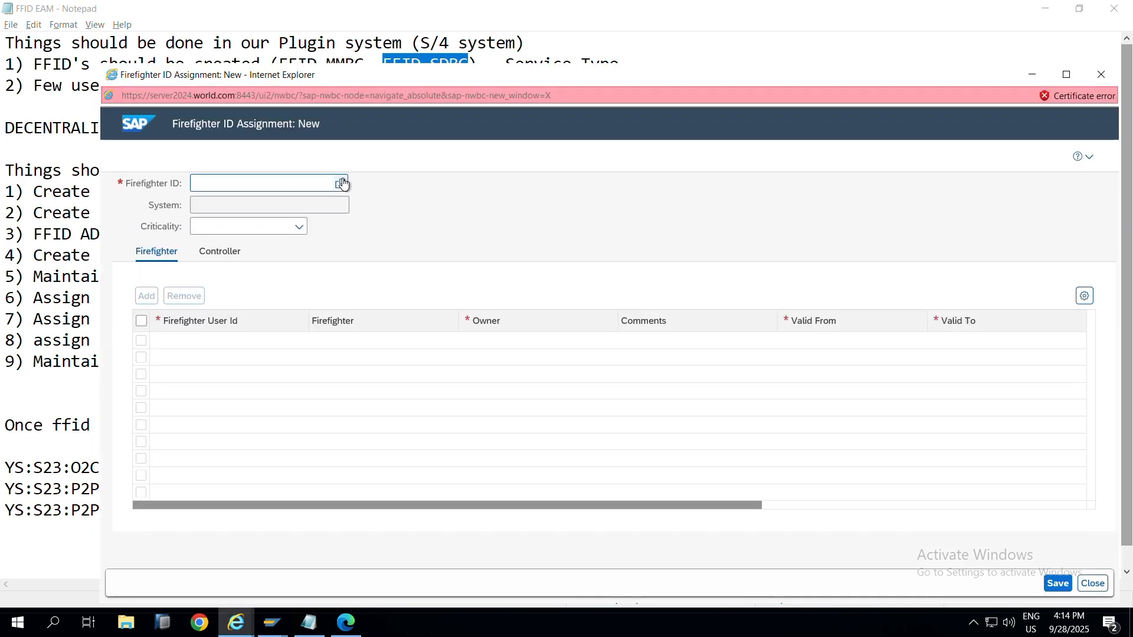
{"action": "key", "text": "alt+Tab"}
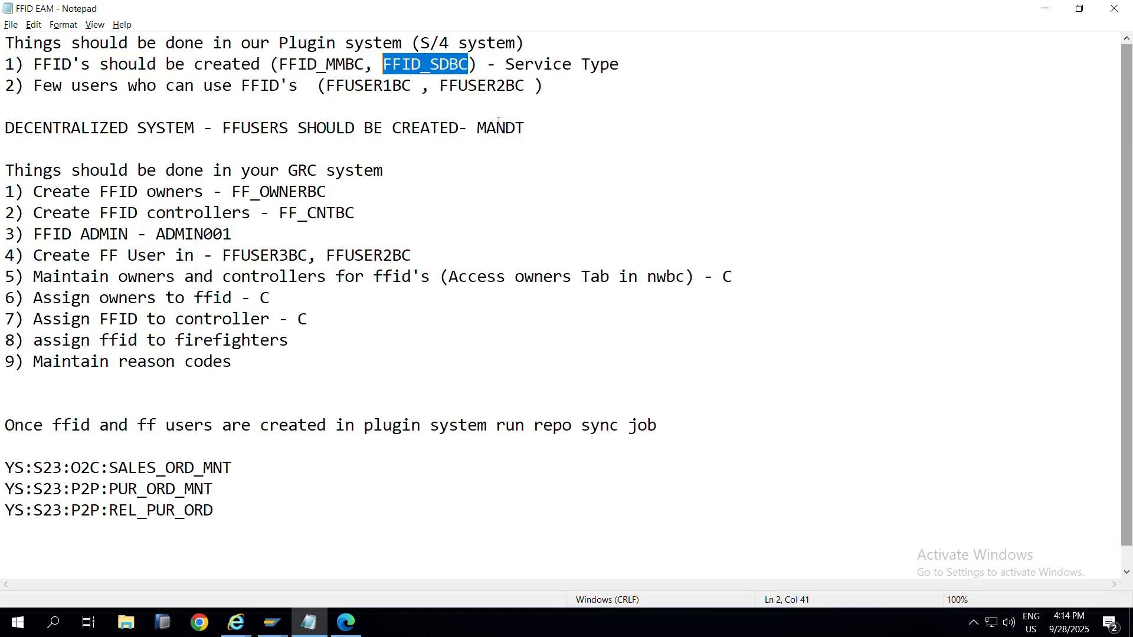
{"action": "key", "text": "alt+Tab"}
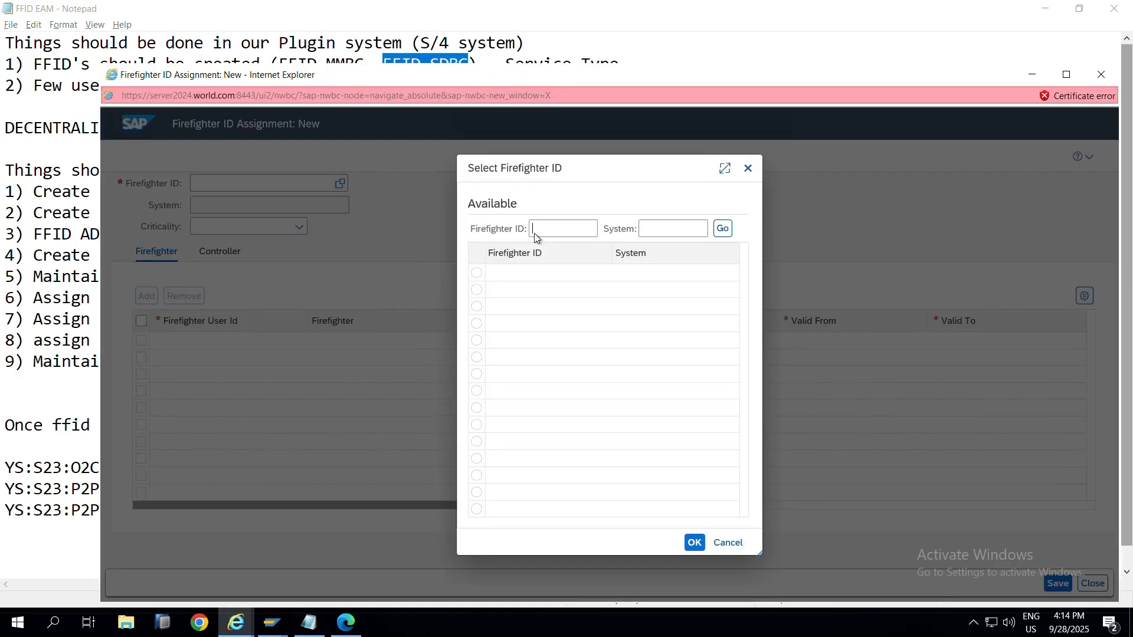
{"action": "key", "text": "ctrl+v"}
{"action": "left_click", "coordinate": [721, 229]}
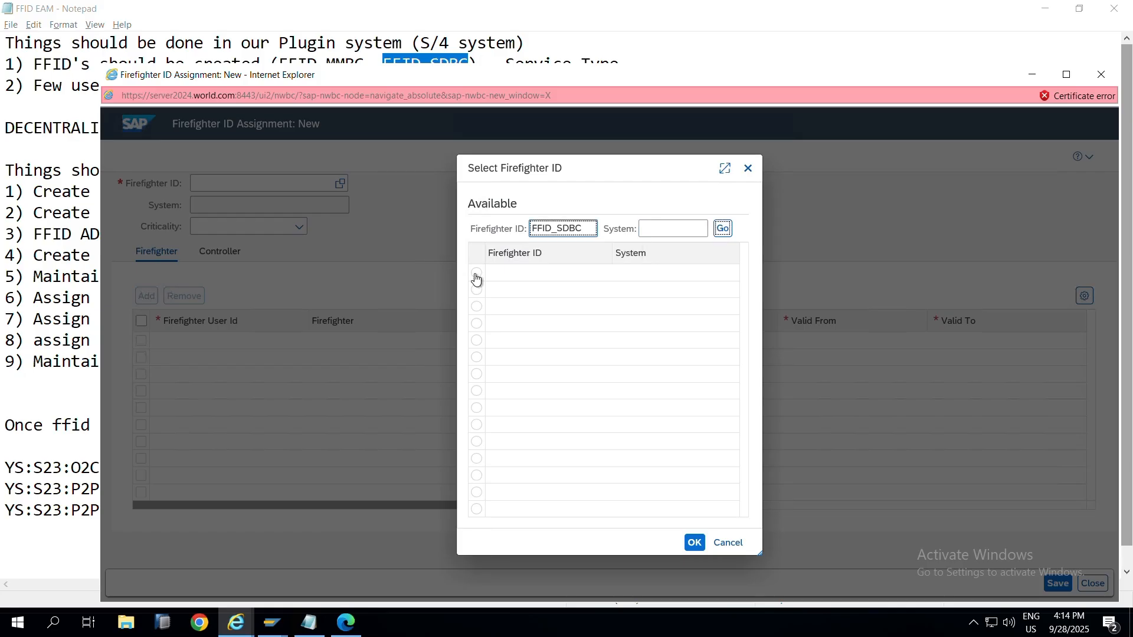
{"action": "left_click", "coordinate": [476, 273]}
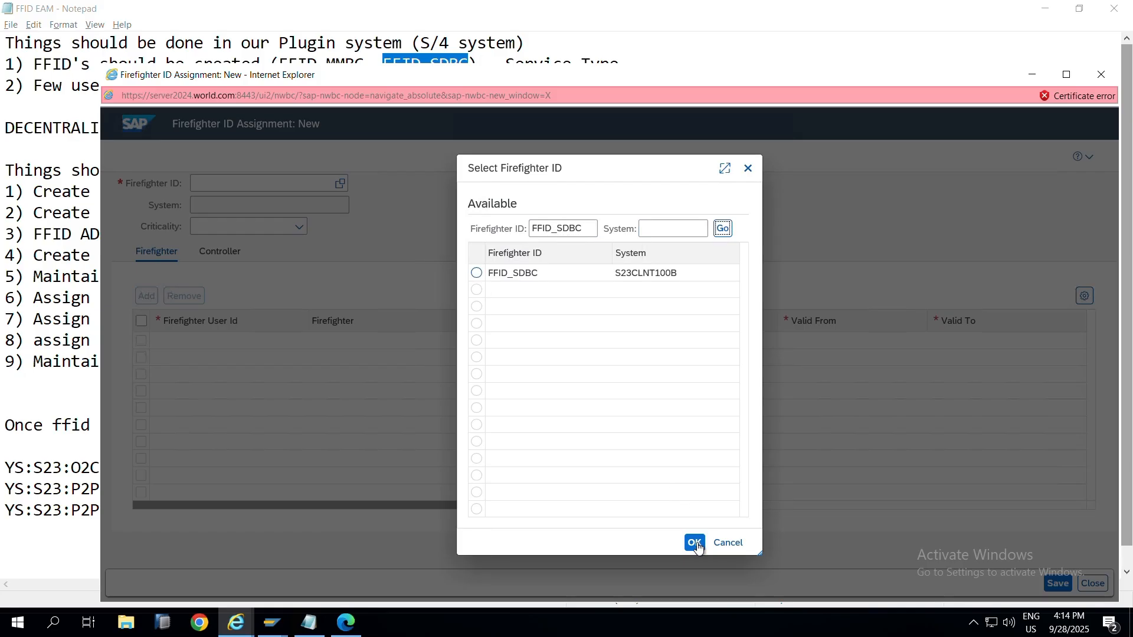
{"action": "left_click", "coordinate": [695, 542]}
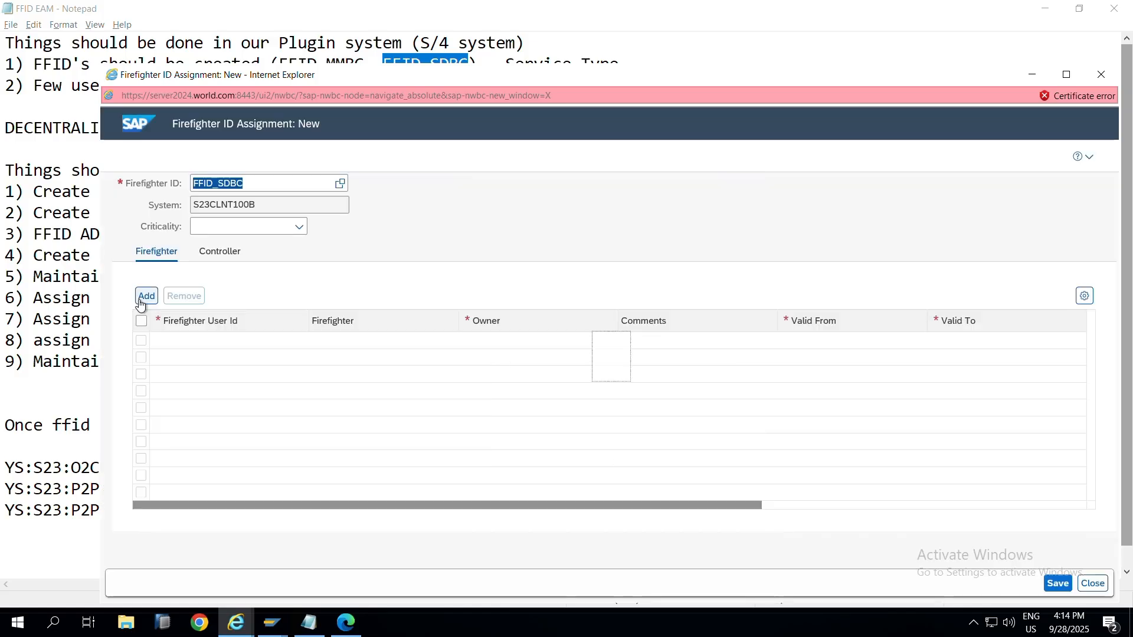
{"action": "left_click", "coordinate": [146, 296]}
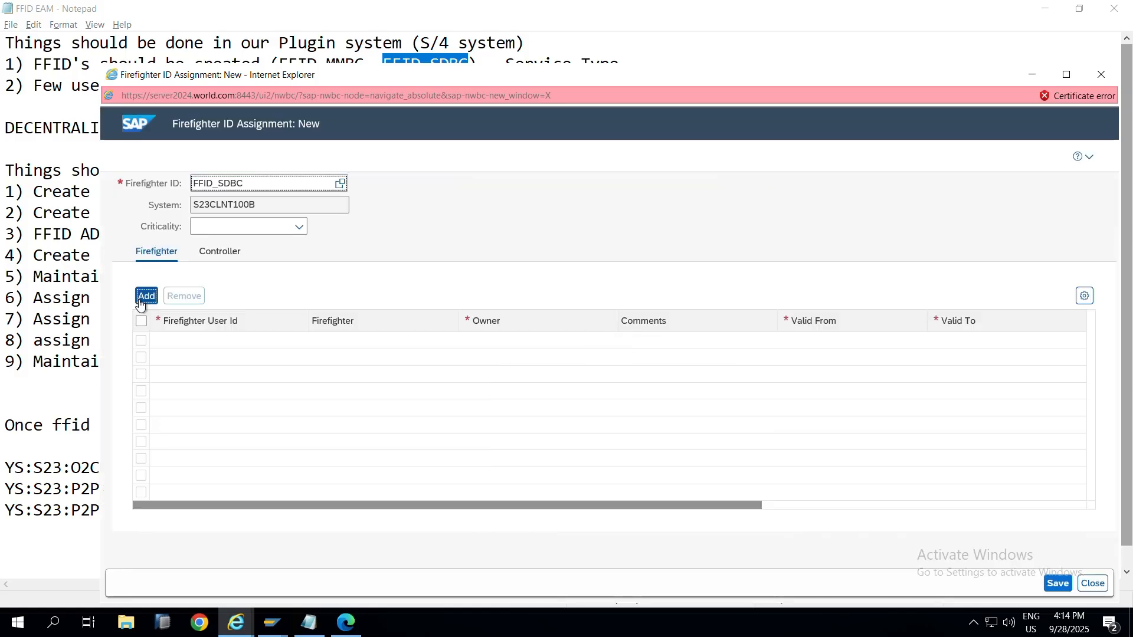
Step: Set FFUSER3BC as the first firefighter for FFID_SDBC via the firefighter search
{"action": "left_click", "coordinate": [292, 342]}
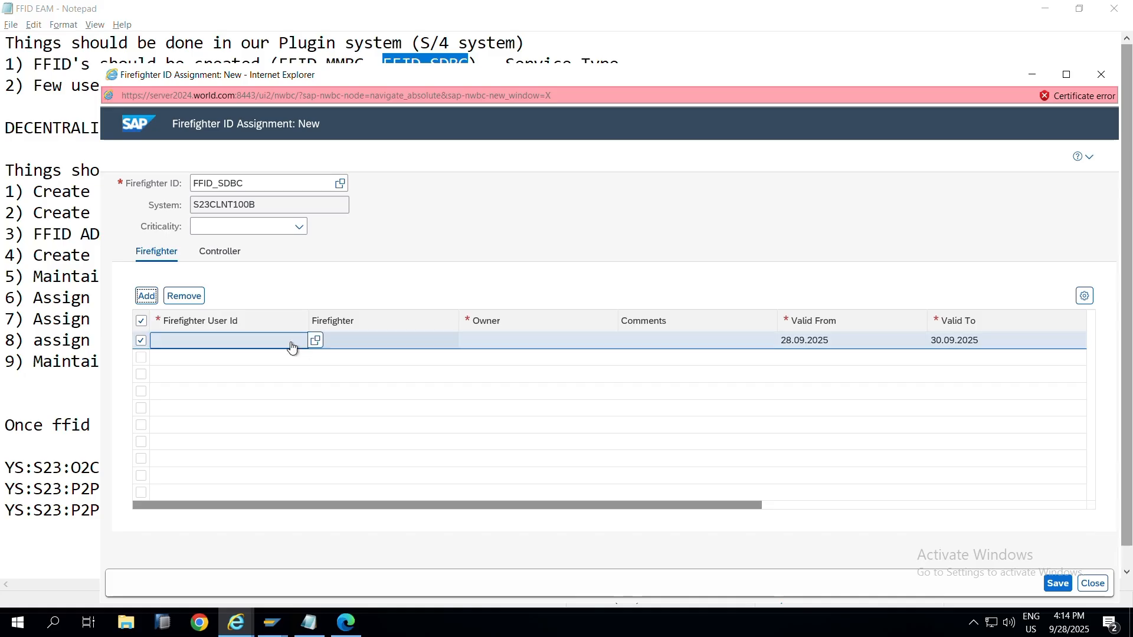
{"action": "key", "text": "alt+Tab"}
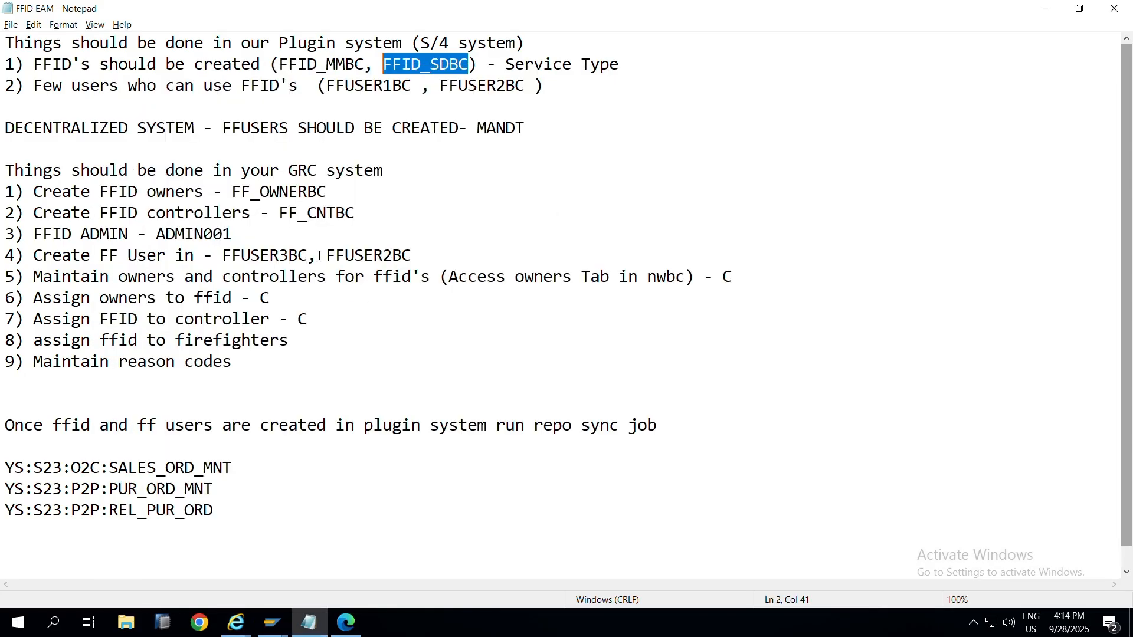
{"action": "left_click_drag", "start_coordinate": [310, 255], "coordinate": [219, 263]}
{"action": "key", "text": "ctrl+c"}
{"action": "key", "text": "alt+Tab"}
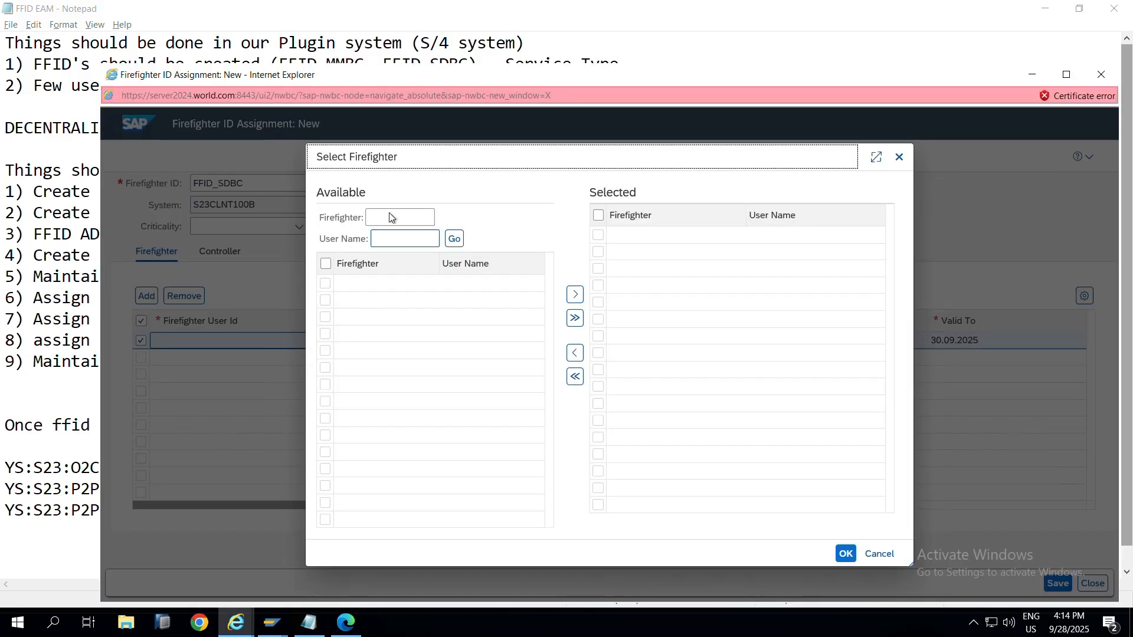
{"action": "left_click", "coordinate": [390, 218]}
{"action": "key", "text": "ctrl+v"}
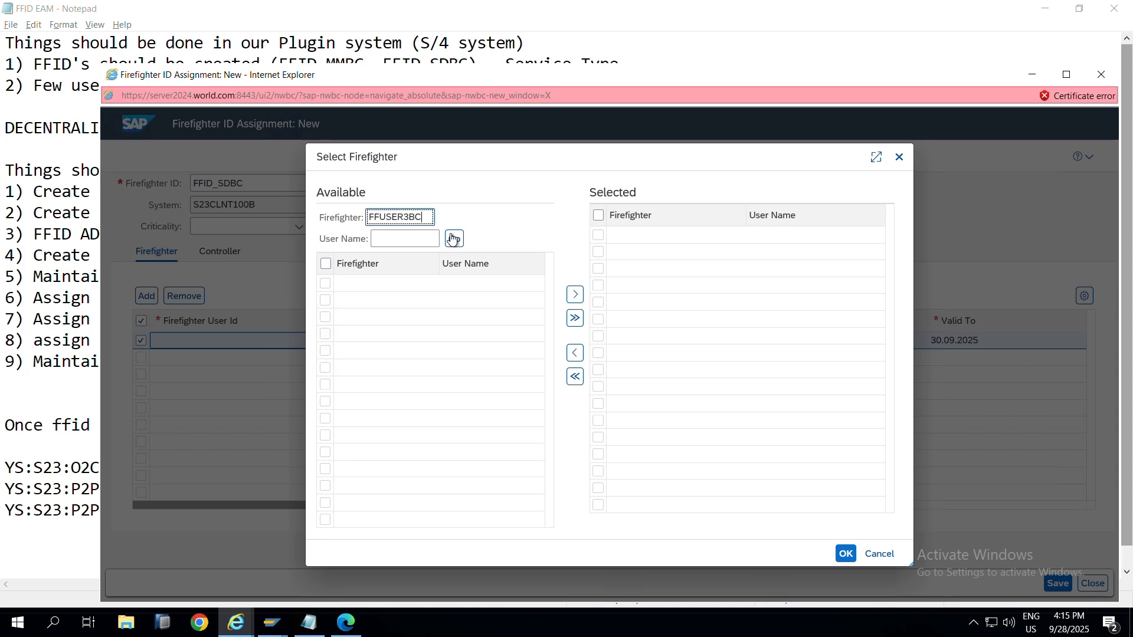
{"action": "left_click", "coordinate": [461, 211]}
{"action": "left_click", "coordinate": [455, 239]}
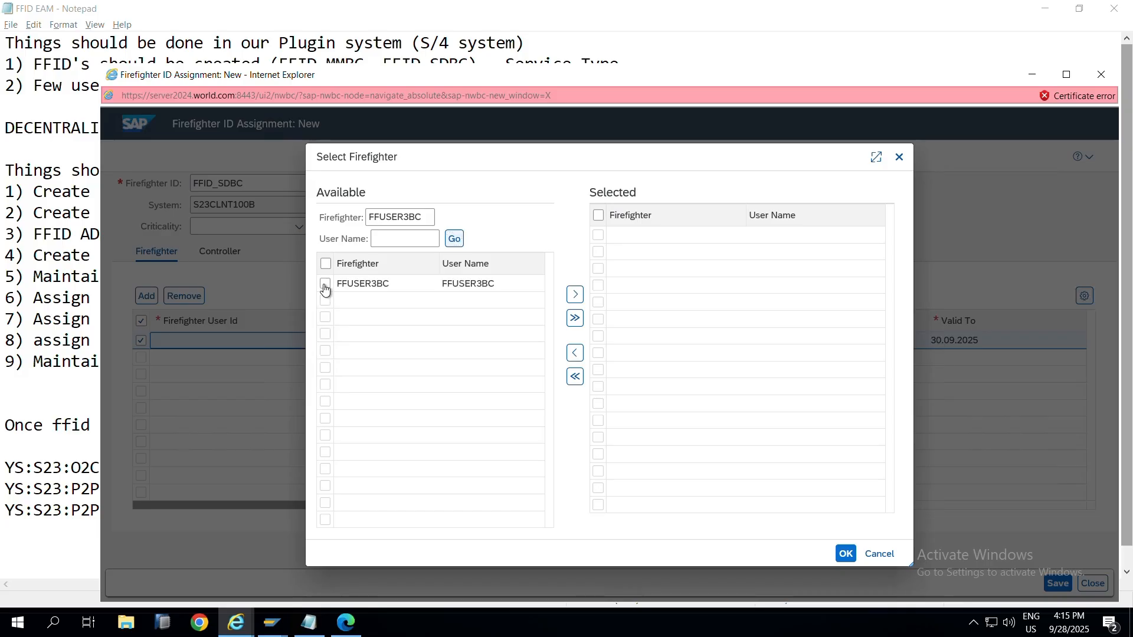
{"action": "left_click", "coordinate": [324, 285]}
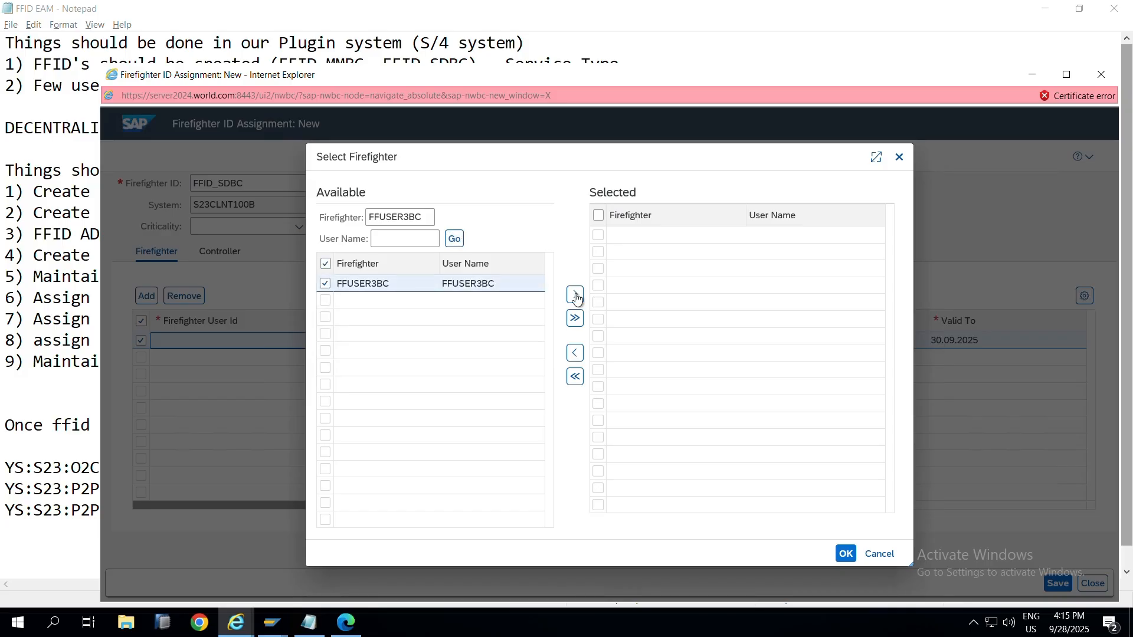
{"action": "left_click", "coordinate": [575, 293]}
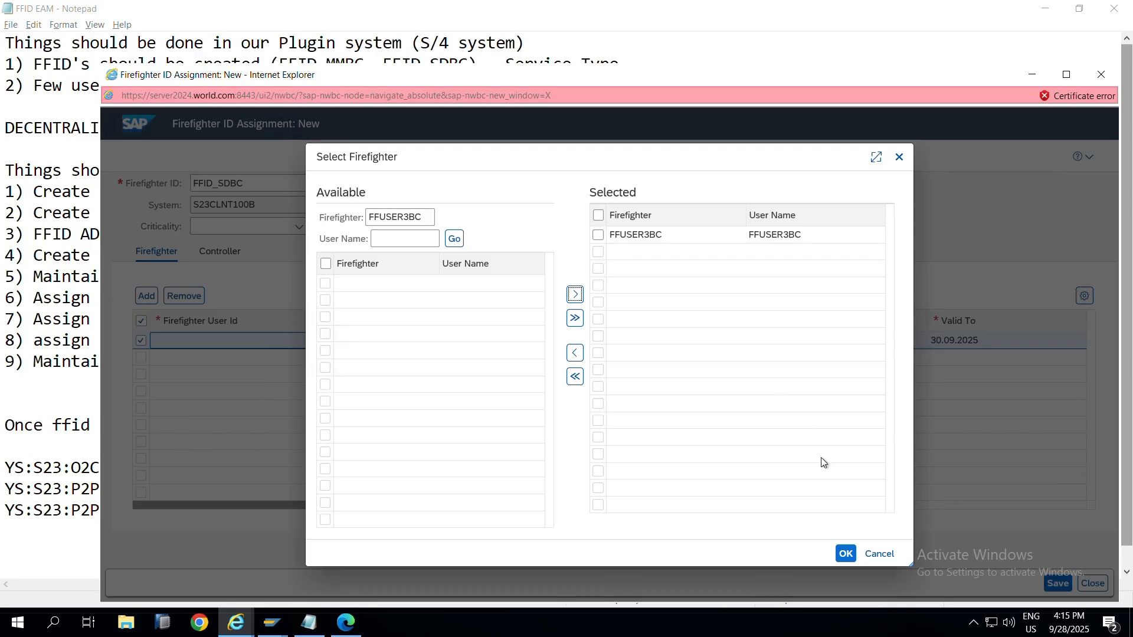
{"action": "left_click", "coordinate": [846, 554]}
Step: Add FFUSER2BC as a second firefighter row, then save and close the FFID_SDBC assignment
{"action": "key", "text": "alt+Tab"}
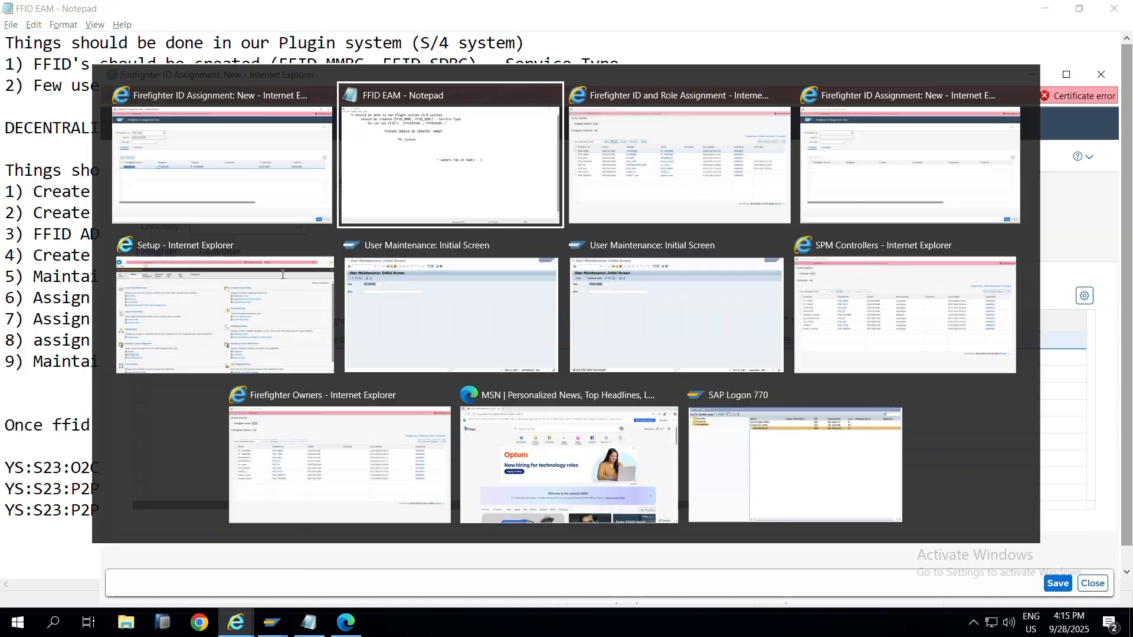
{"action": "key", "text": "ctrl+v"}
{"action": "left_click", "coordinate": [327, 254]}
{"action": "left_click_drag", "start_coordinate": [327, 255], "coordinate": [417, 248]}
{"action": "key", "text": "ctrl+c"}
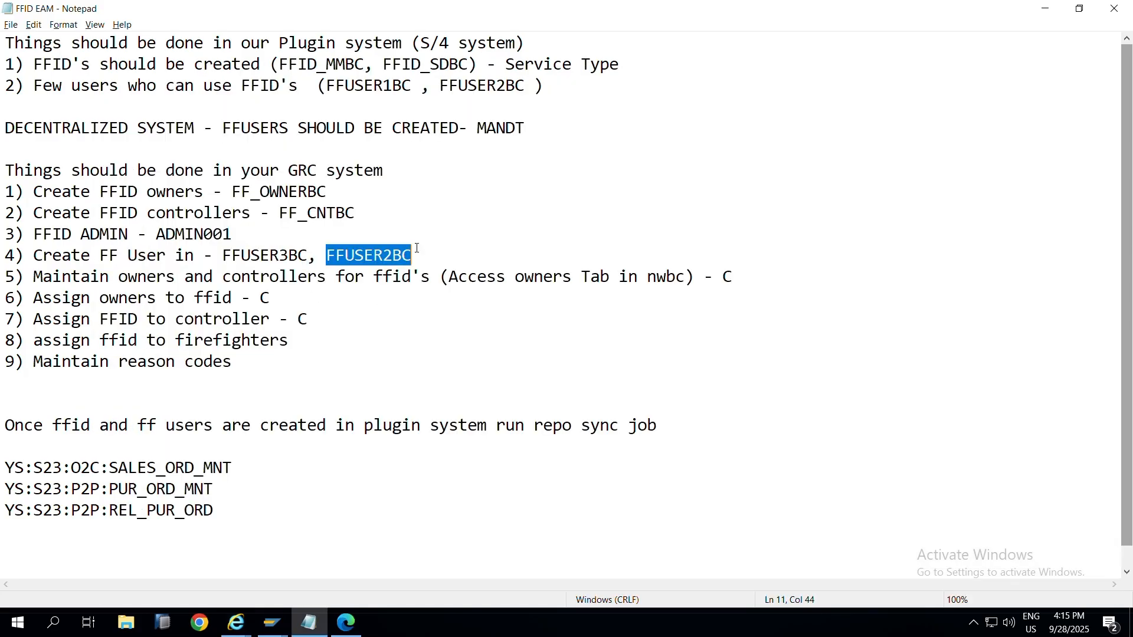
{"action": "key", "text": "alt+Tab"}
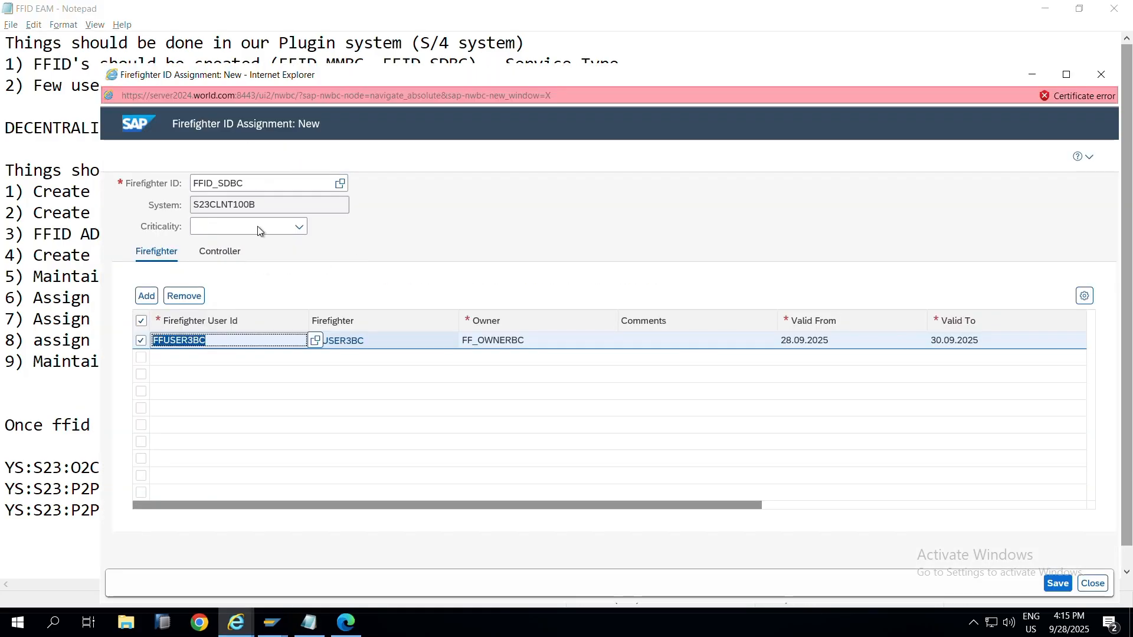
{"action": "left_click", "coordinate": [151, 300]}
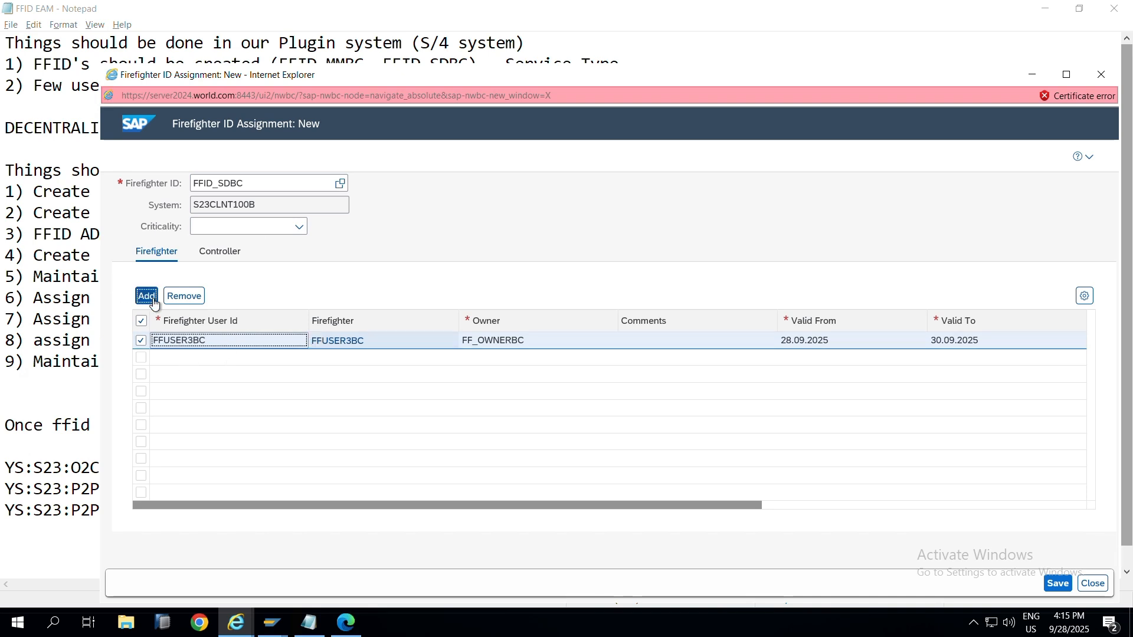
{"action": "left_click", "coordinate": [313, 360]}
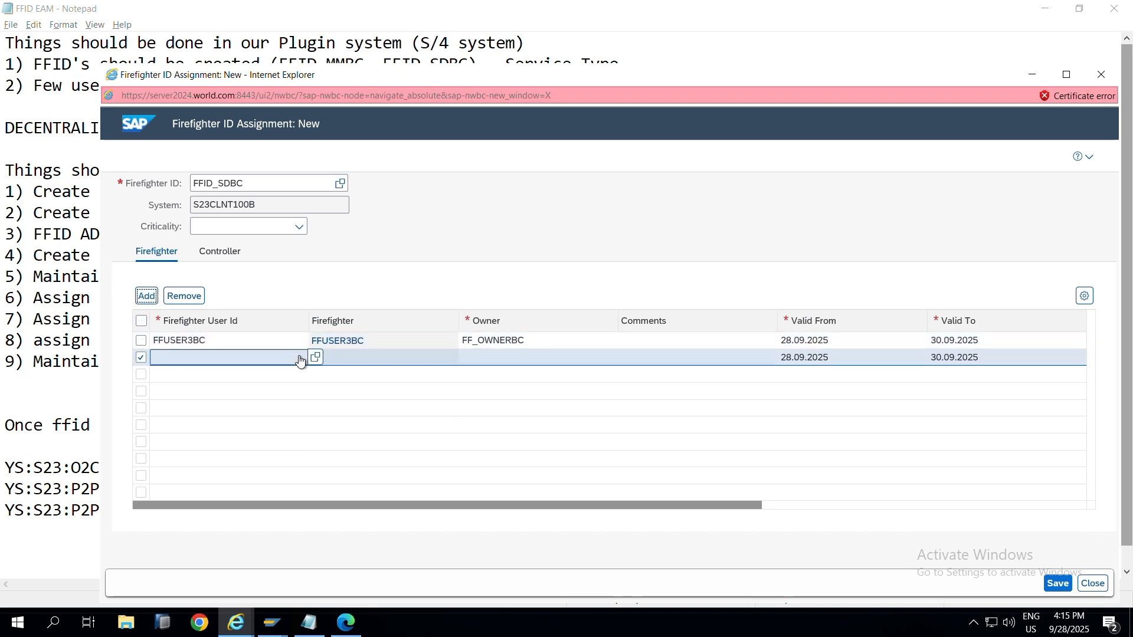
{"action": "left_click", "coordinate": [315, 358]}
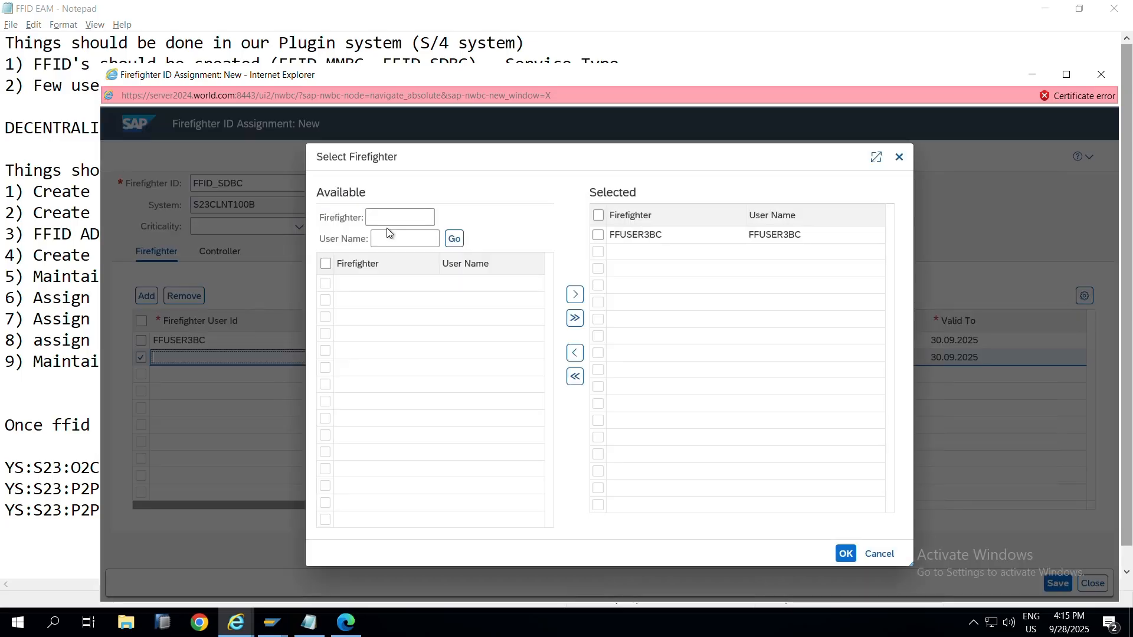
{"action": "left_click", "coordinate": [397, 217]}
{"action": "key", "text": "ctrl+v"}
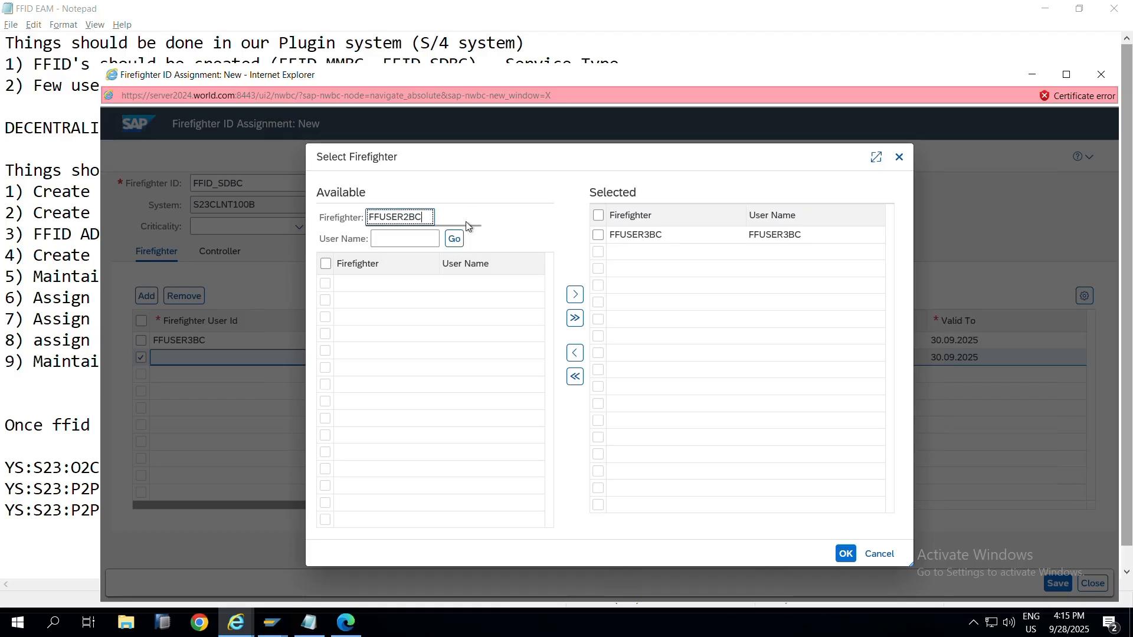
{"action": "left_click", "coordinate": [458, 243]}
{"action": "left_click", "coordinate": [458, 240]}
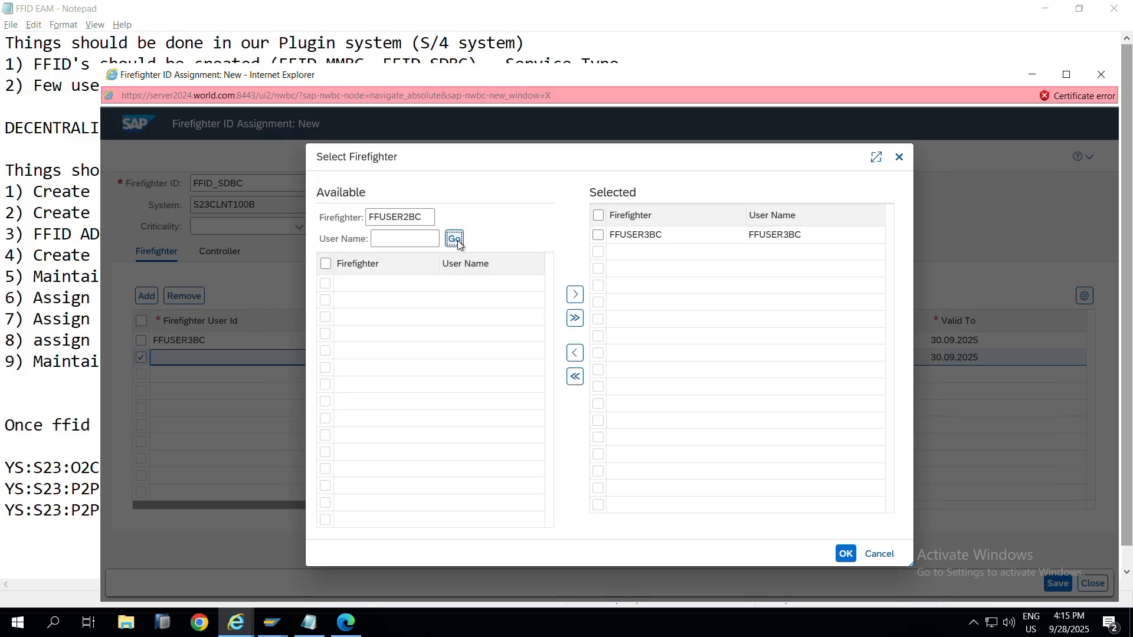
{"action": "left_click", "coordinate": [325, 285]}
{"action": "left_click", "coordinate": [574, 300]}
{"action": "left_click", "coordinate": [846, 554]}
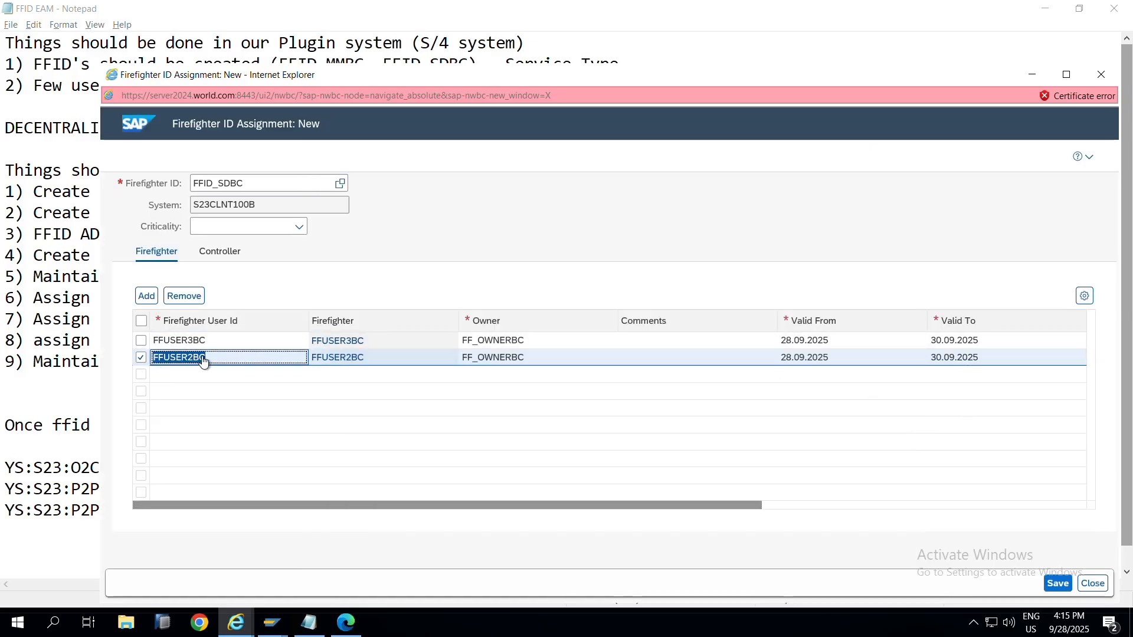
{"action": "left_click", "coordinate": [1057, 583]}
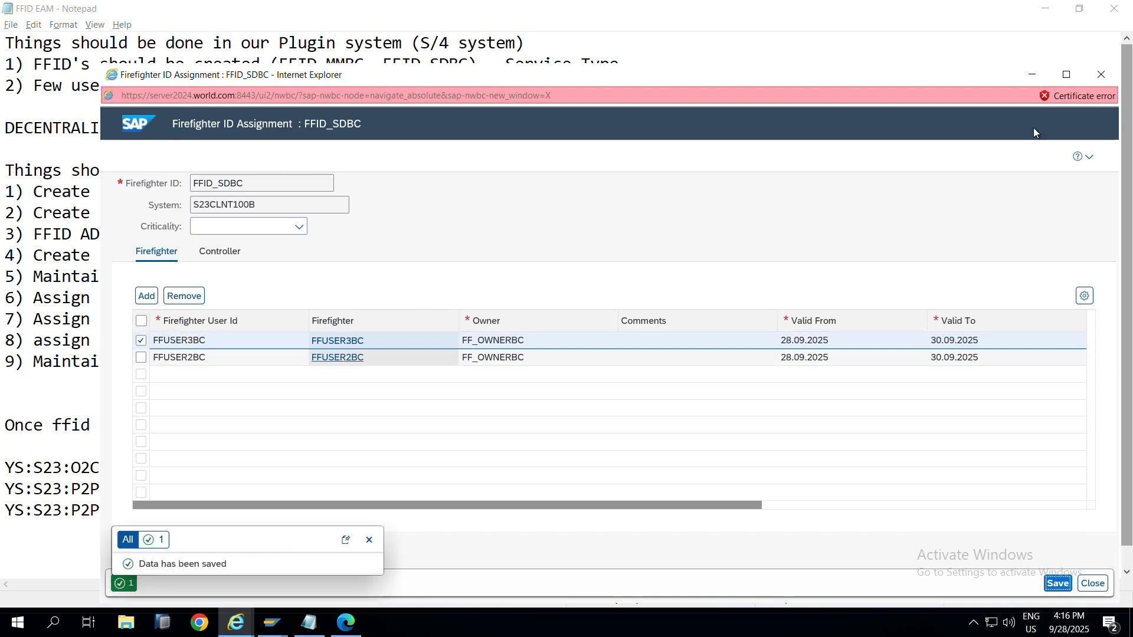
{"action": "left_click", "coordinate": [1098, 75]}
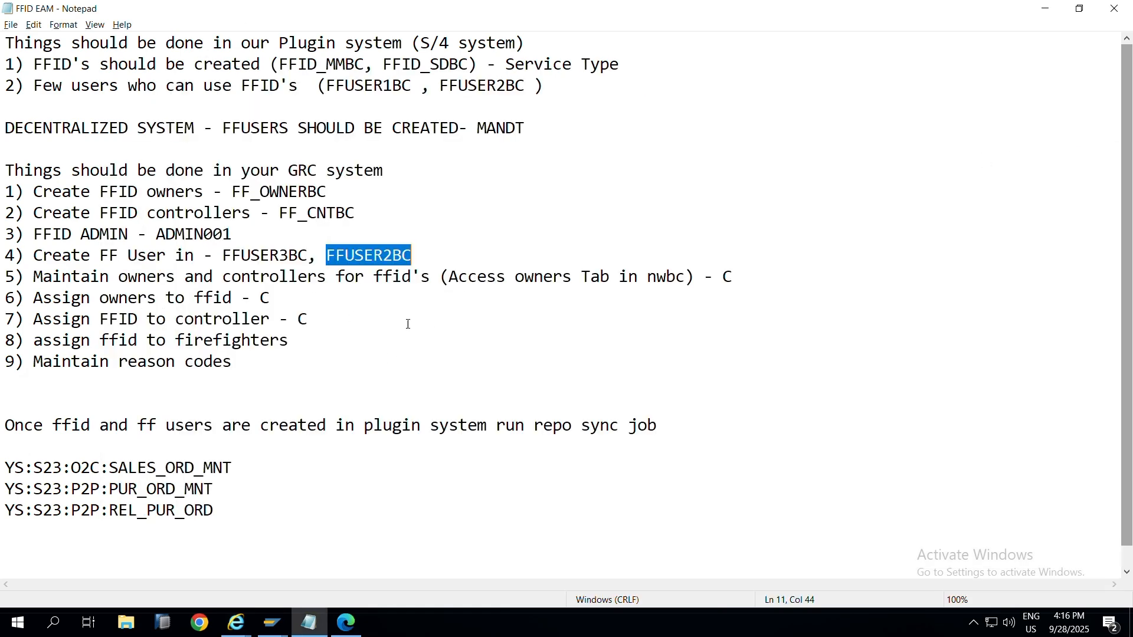
Step: Append " - C" to step 8 in the Notepad checklist to mark it complete
{"action": "left_click", "coordinate": [394, 340]}
{"action": "type", "text": "- C"}
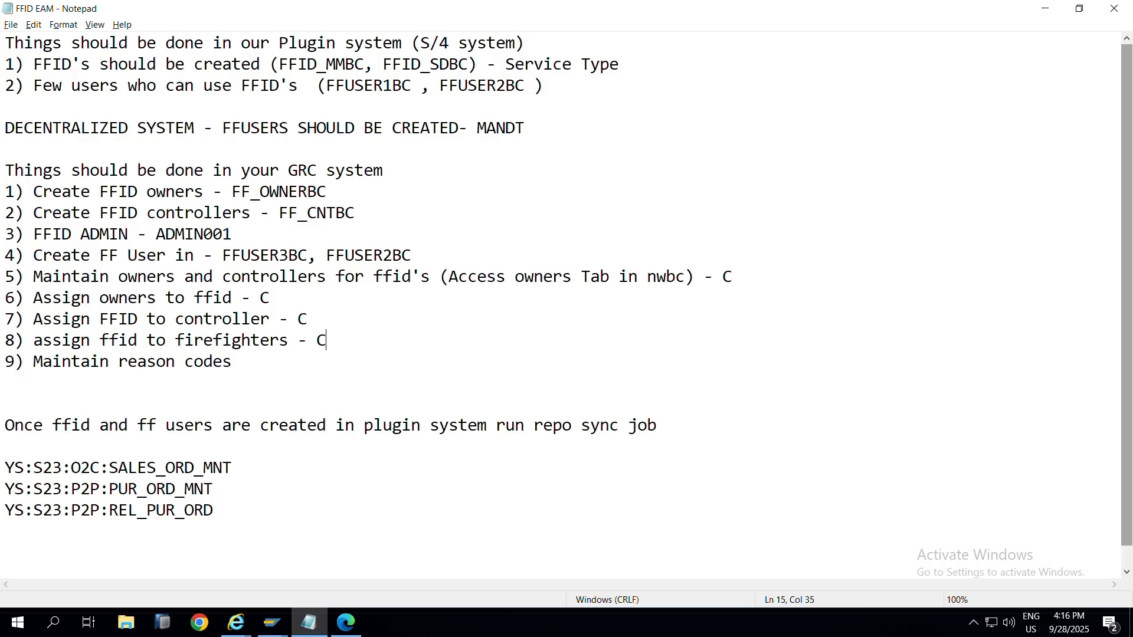
{"action": "left_click", "coordinate": [263, 364]}
Step: Close the blank assignment window and go back to the GRC Setup page
{"action": "key", "text": "alt+Tab"}
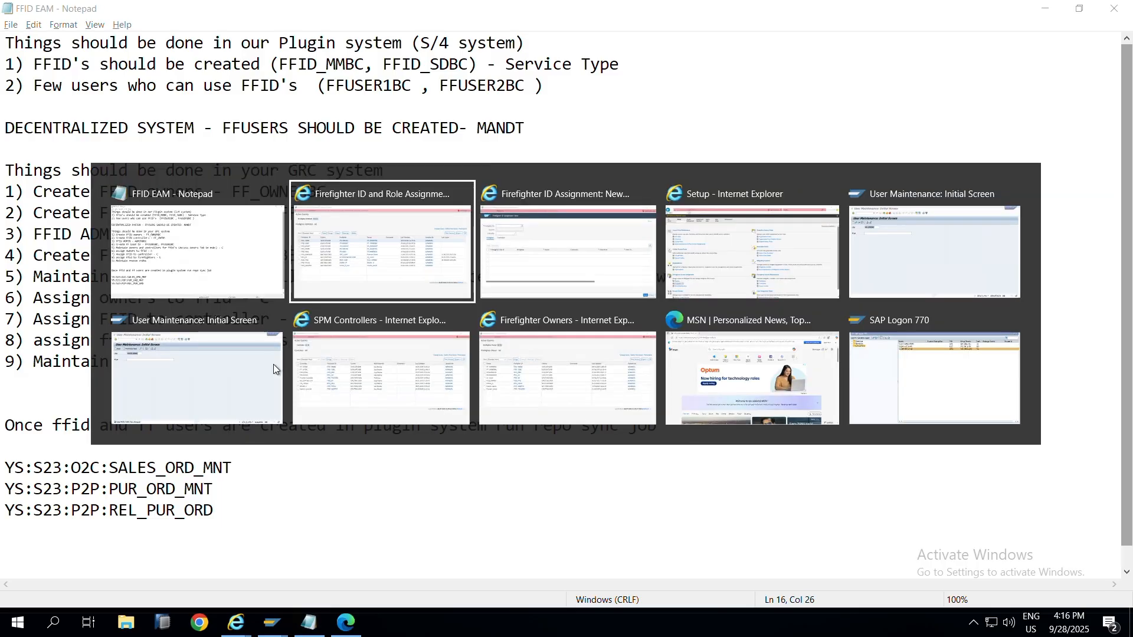
{"action": "key", "text": "alt+Tab"}
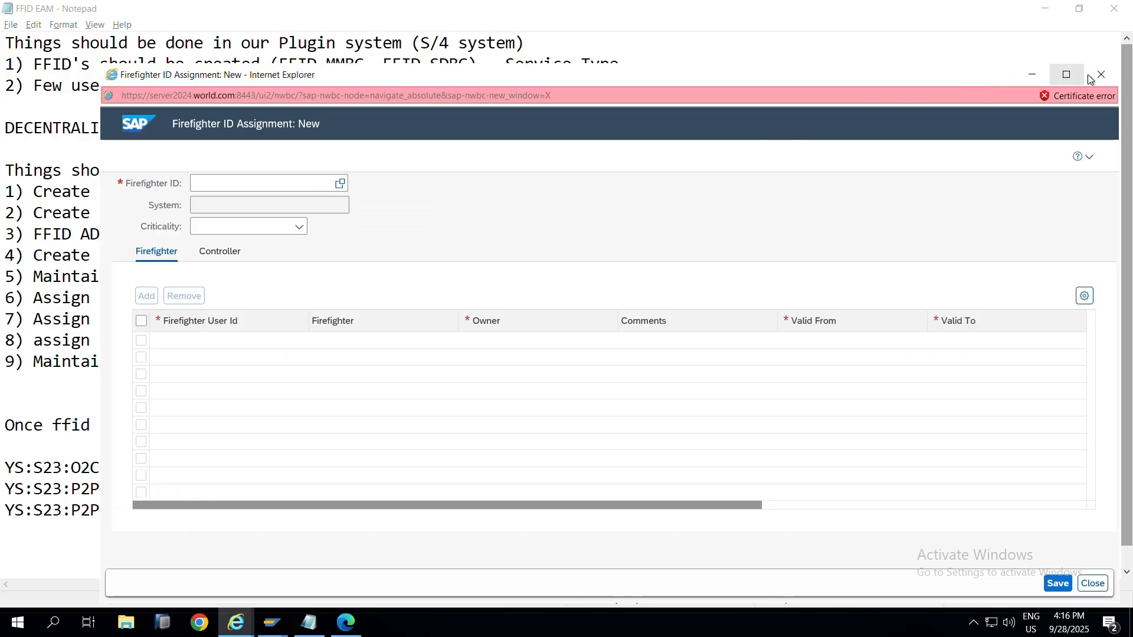
{"action": "left_click", "coordinate": [1101, 75]}
{"action": "key", "text": "alt+Tab"}
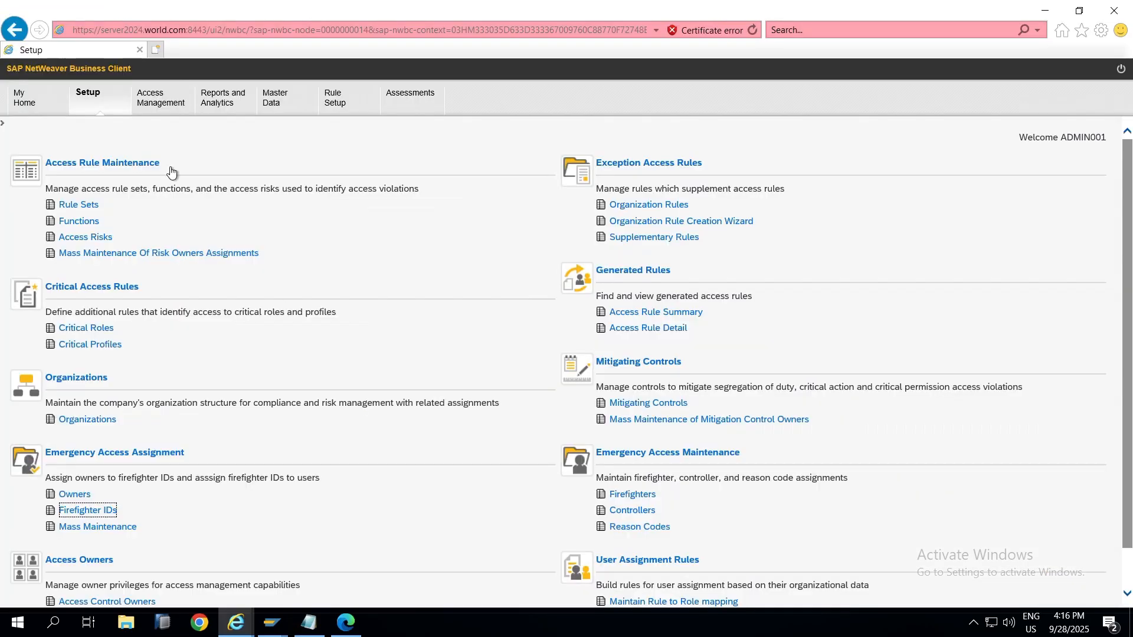
{"action": "left_click", "coordinate": [635, 529]}
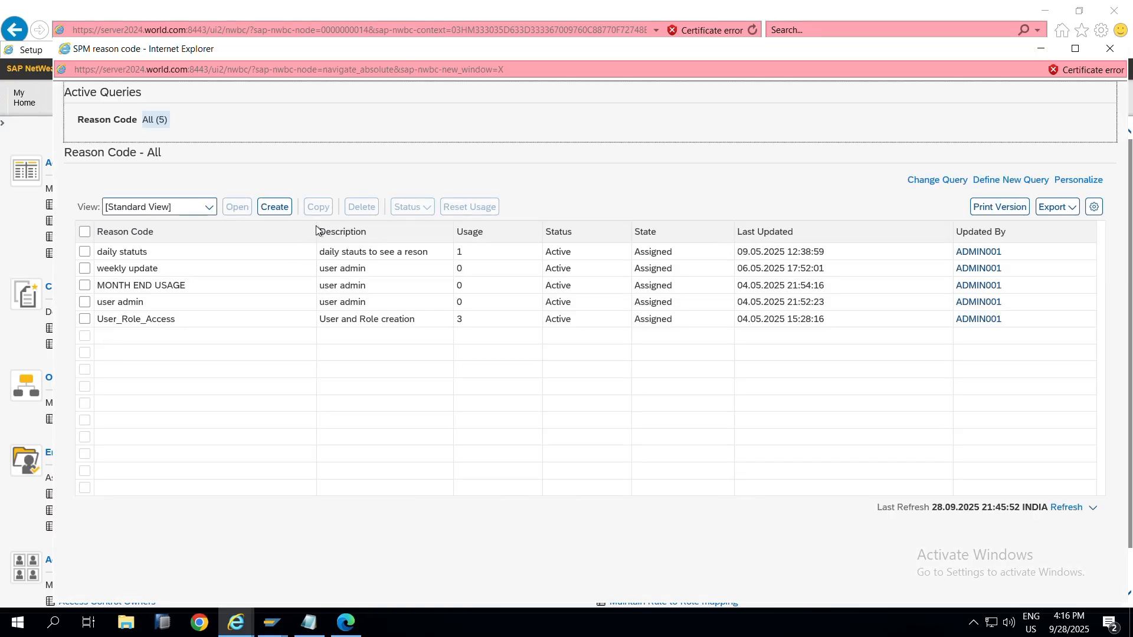
Step: Create a reason code SYSYEM REFRESH with description 'Tcodes used'
{"action": "left_click", "coordinate": [278, 213]}
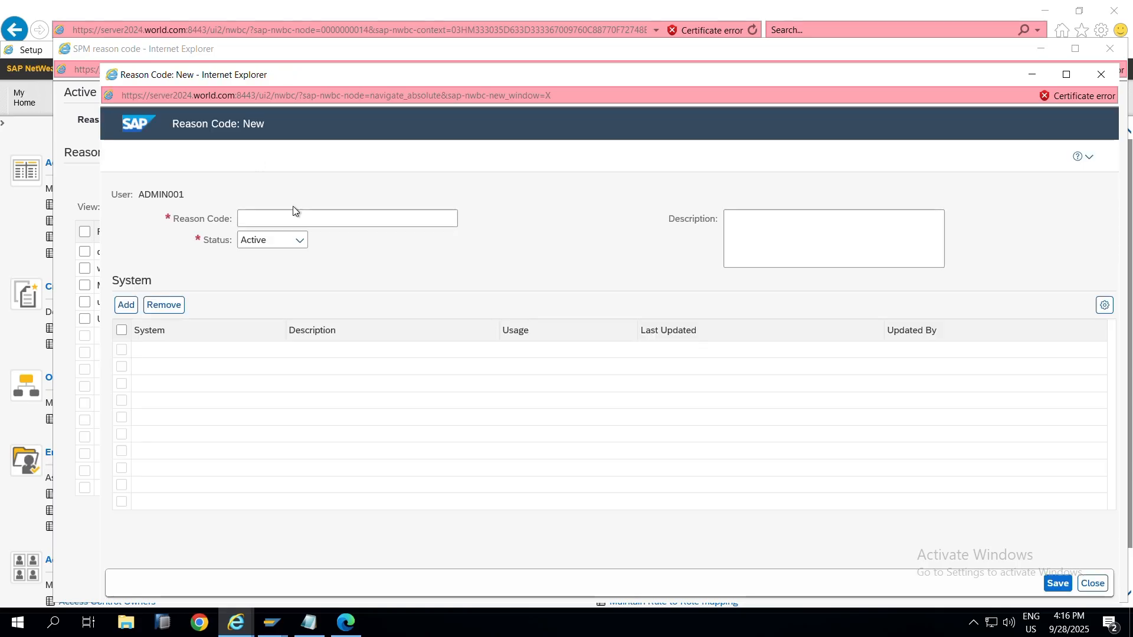
{"action": "left_click", "coordinate": [294, 216]}
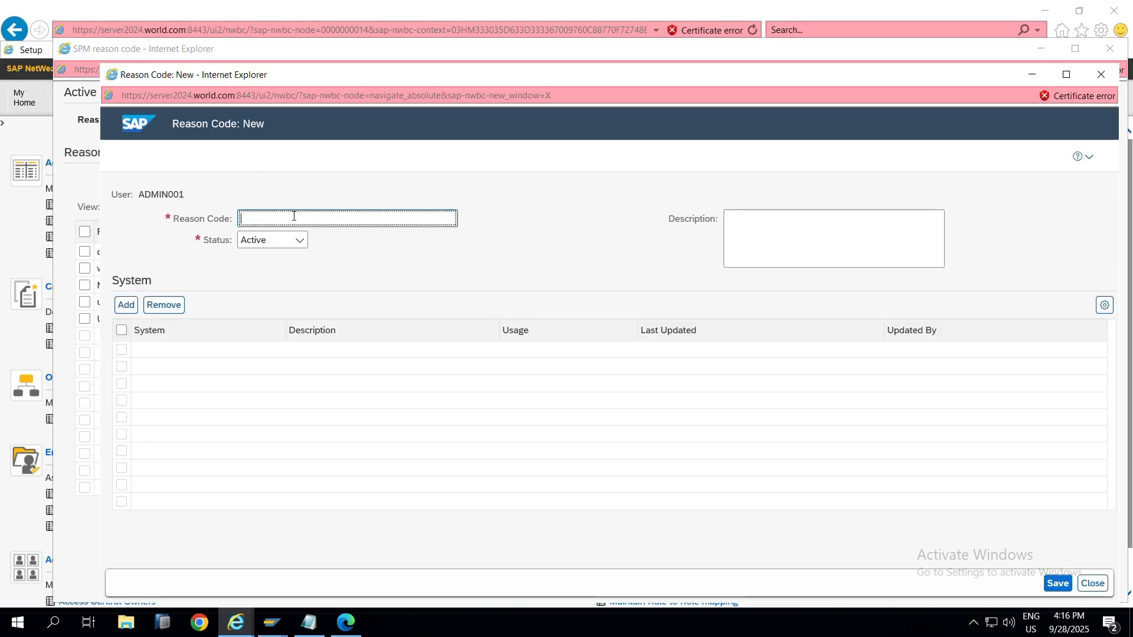
{"action": "type", "text": "SYSYEM REFRESH"}
{"action": "left_click", "coordinate": [803, 214]}
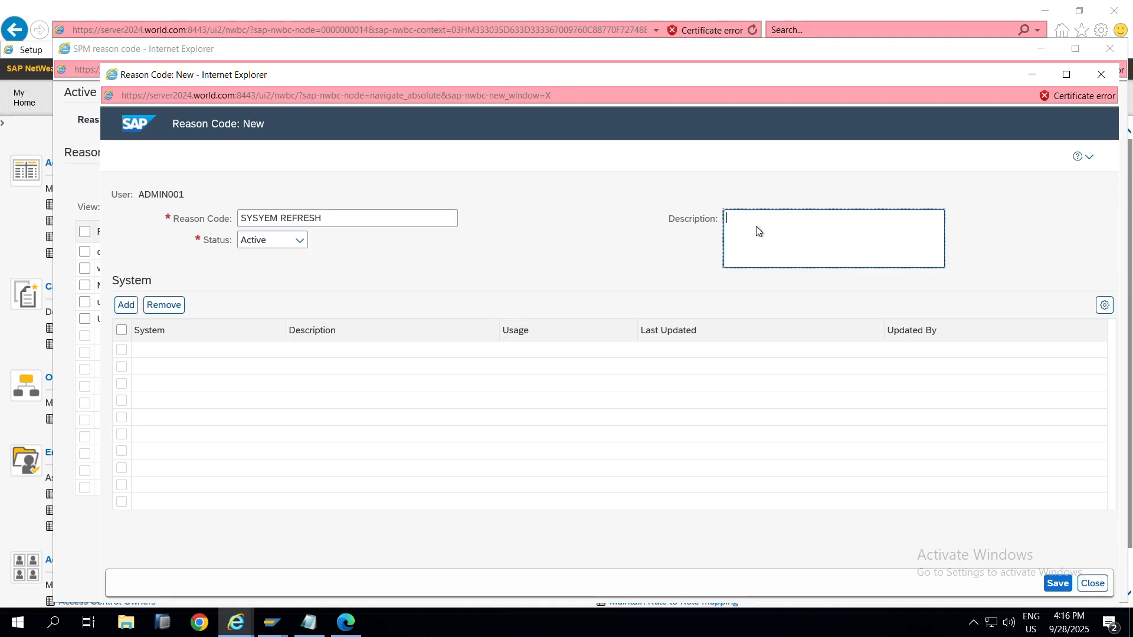
{"action": "type", "text": "Tcodes used -"}
Step: Assign system S23CLNT100B to the reason code, save it, and close it
{"action": "left_click", "coordinate": [128, 305]}
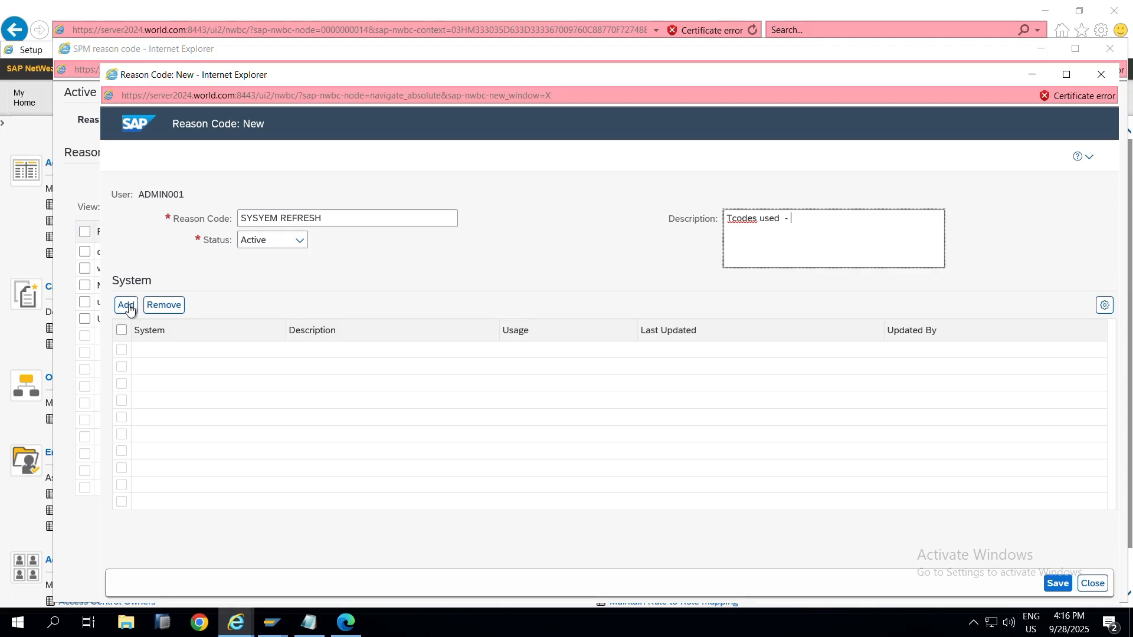
{"action": "left_click", "coordinate": [487, 348]}
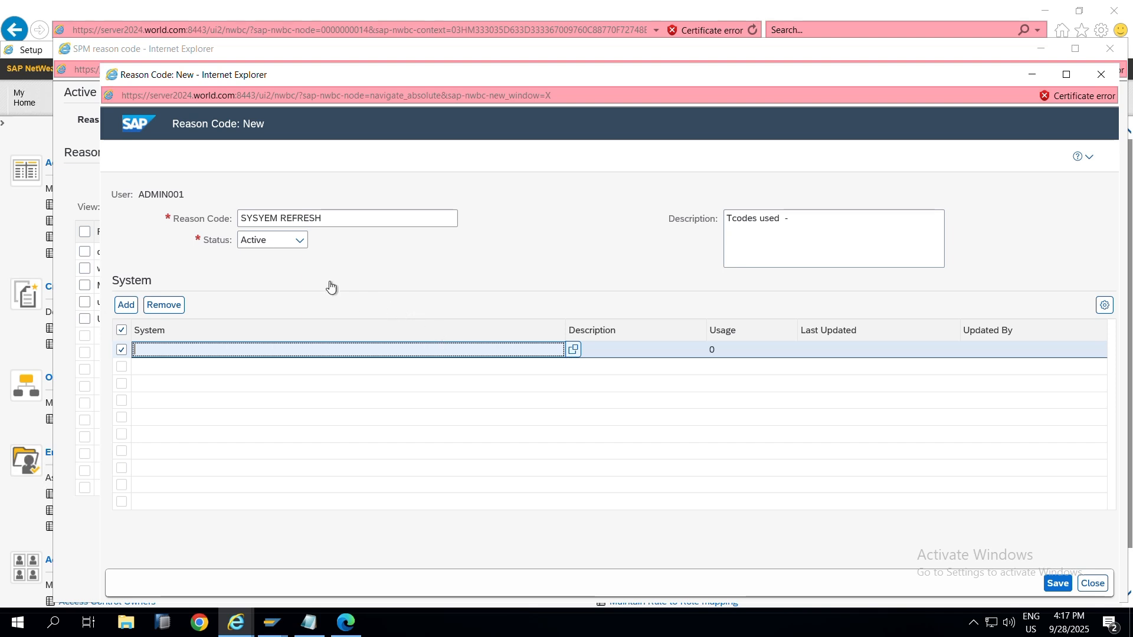
{"action": "key", "text": "F4"}
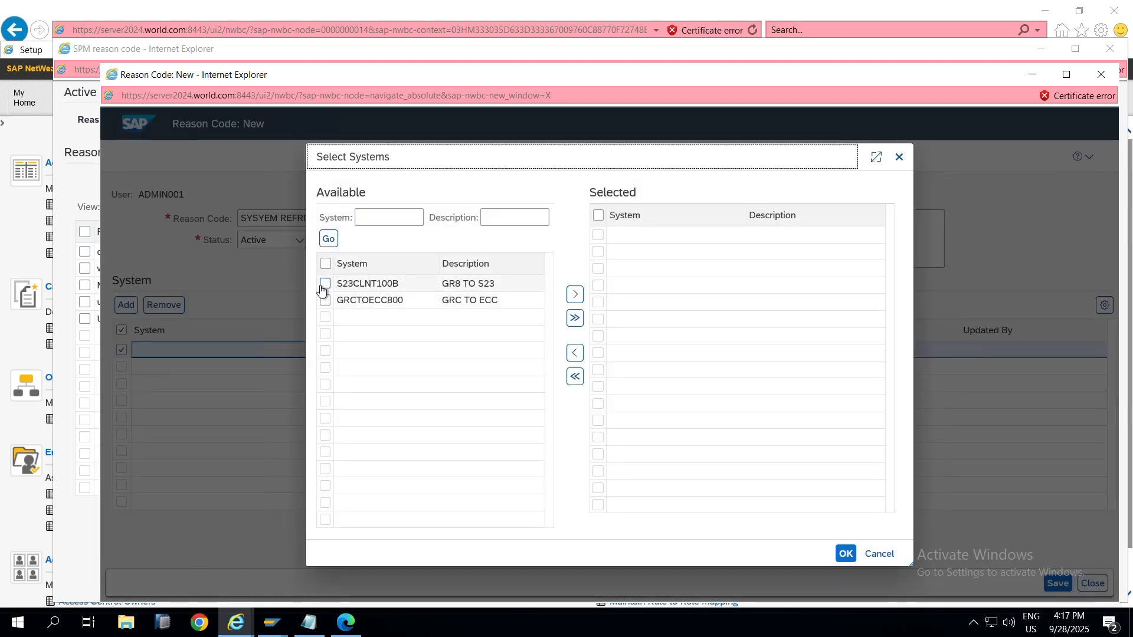
{"action": "left_click", "coordinate": [325, 283]}
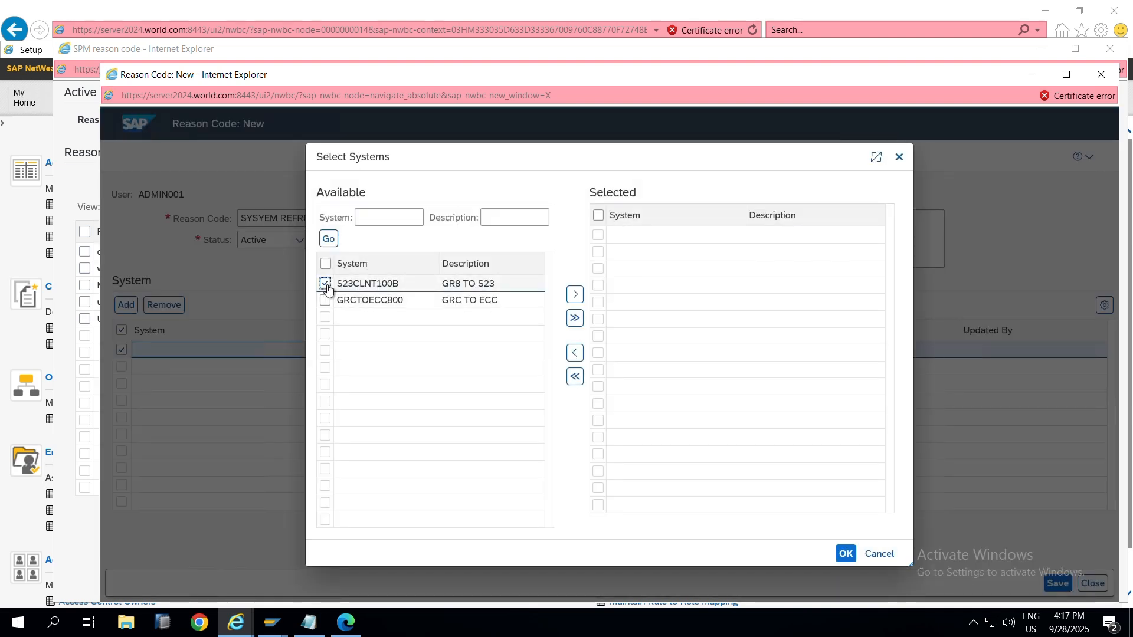
{"action": "left_click", "coordinate": [576, 298]}
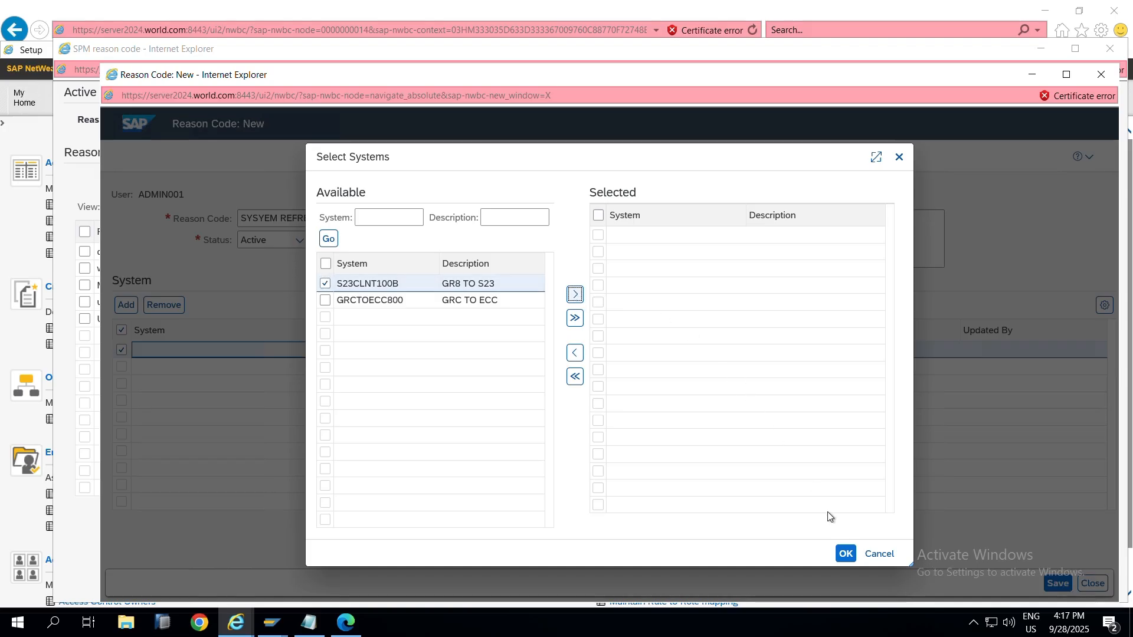
{"action": "left_click", "coordinate": [847, 555]}
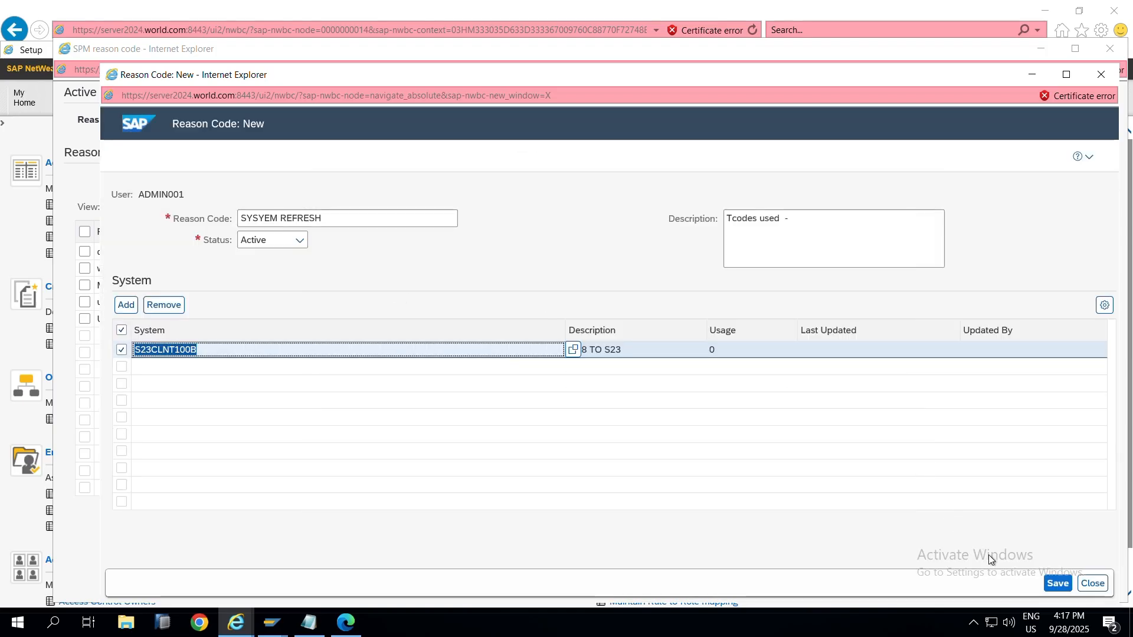
{"action": "left_click", "coordinate": [1056, 583]}
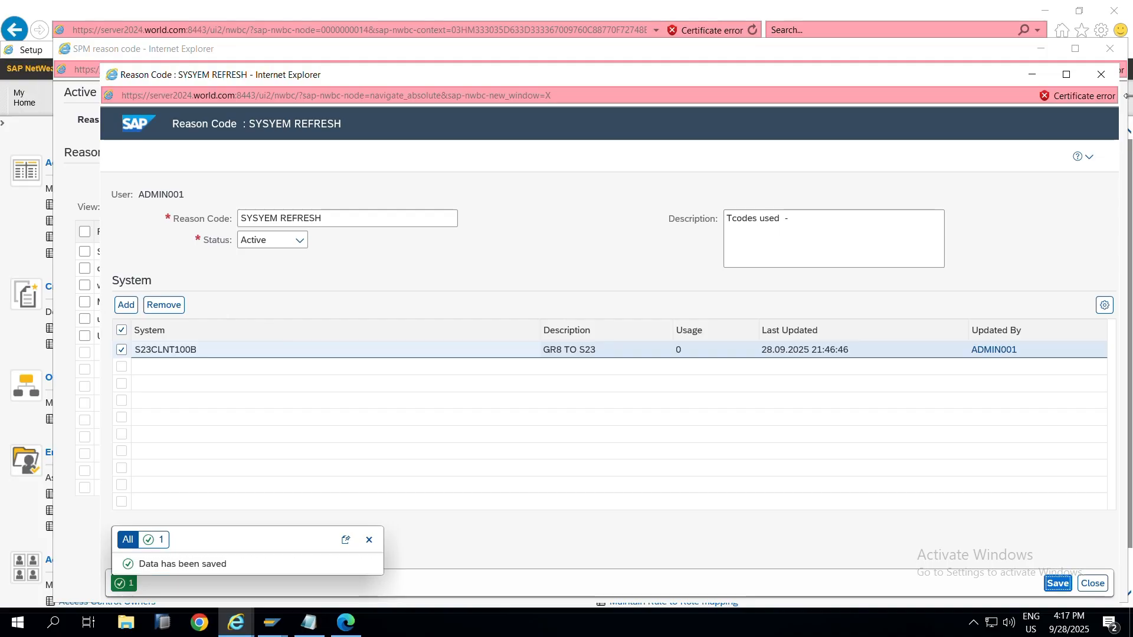
{"action": "left_click", "coordinate": [1101, 75]}
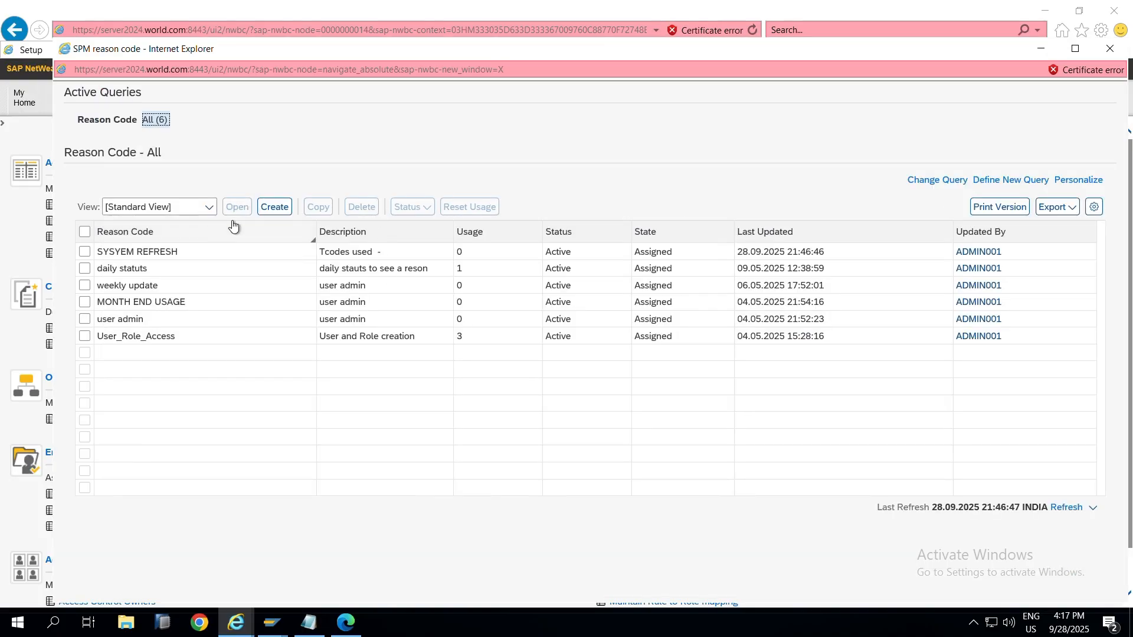
{"action": "left_click", "coordinate": [287, 208]}
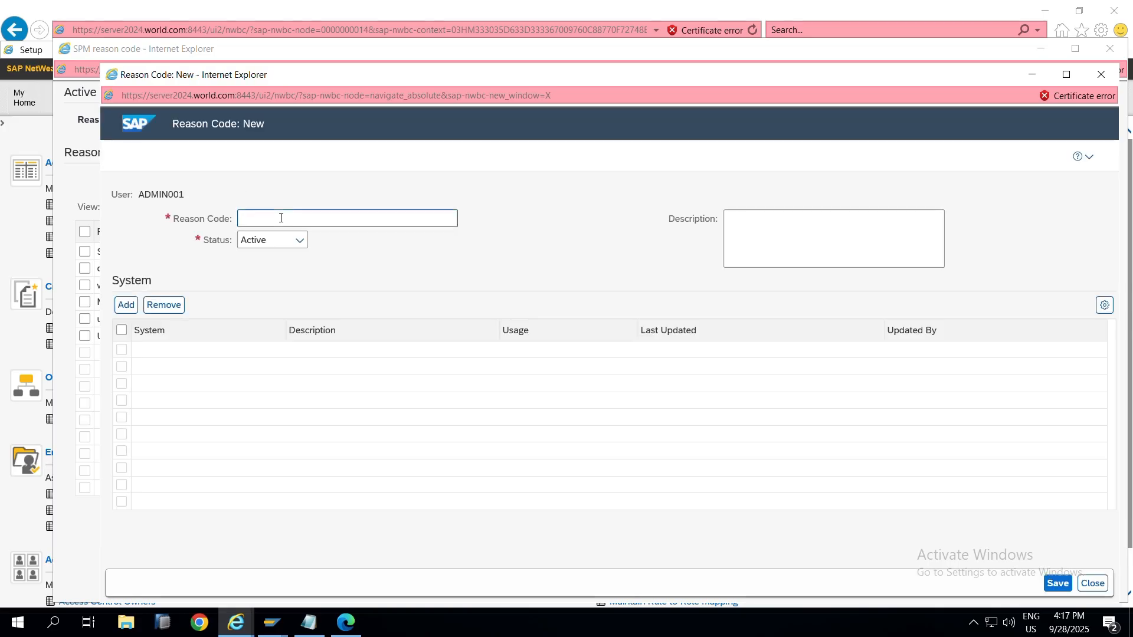
Step: Enter reason code CUTOVER ACTIVITIES with description 'Cutover Activities'
{"action": "left_click", "coordinate": [283, 220]}
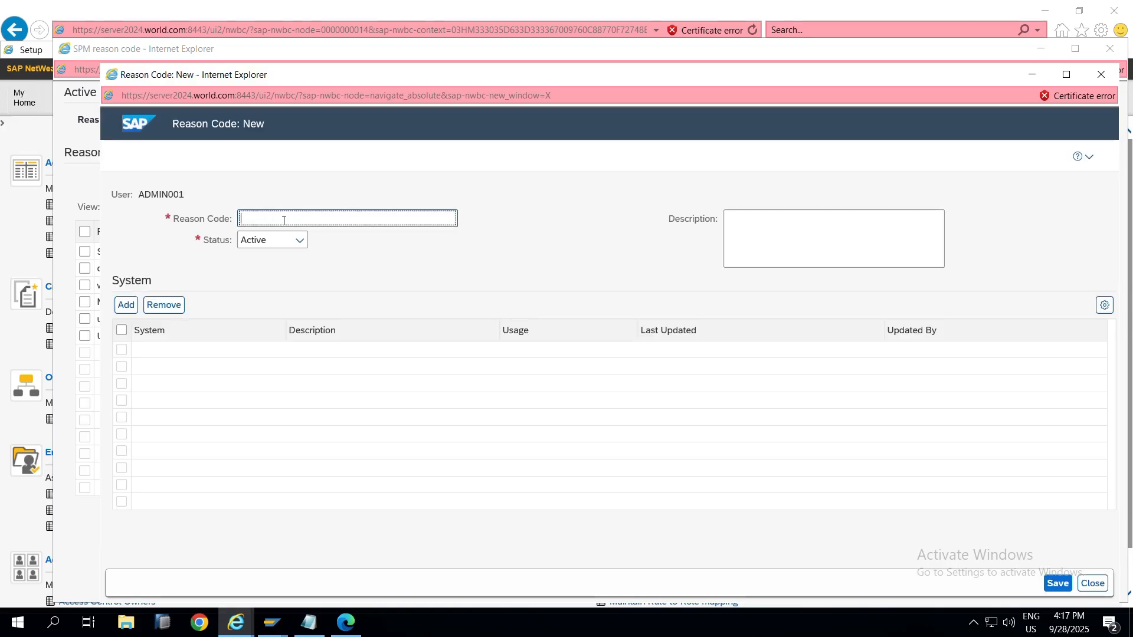
{"action": "type", "text": "CUTOVER ACTIVITIES"}
{"action": "left_click", "coordinate": [796, 229]}
{"action": "type", "text": "C"}
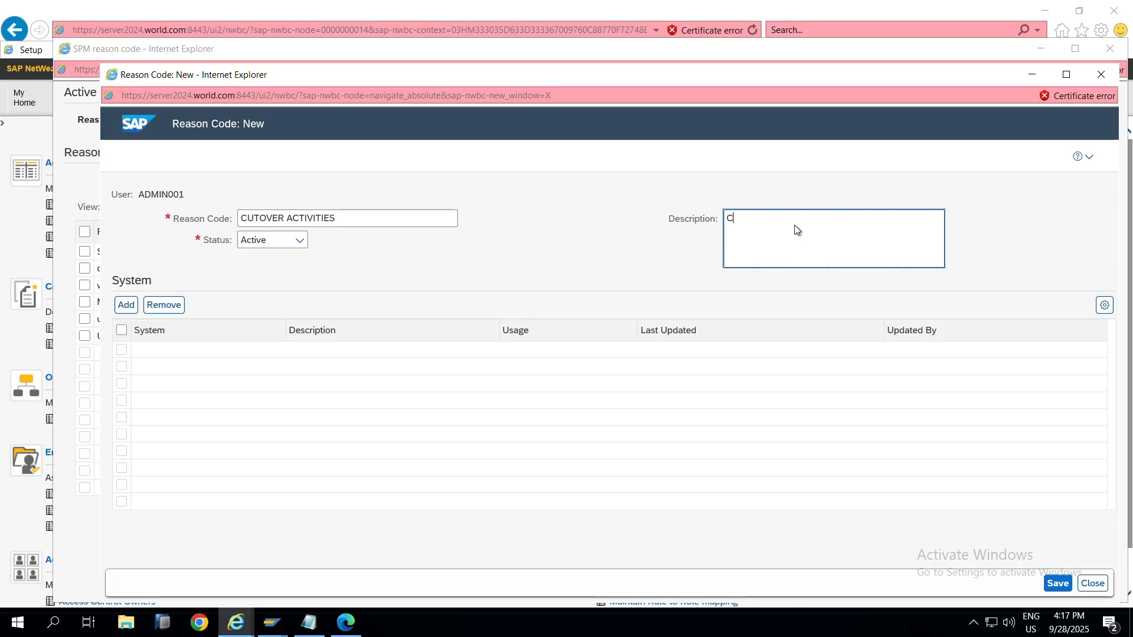
{"action": "type", "text": "utover Activities"}
Step: Add system S23CLNT100B to the reason code, save it, and close the window
{"action": "left_click", "coordinate": [126, 304]}
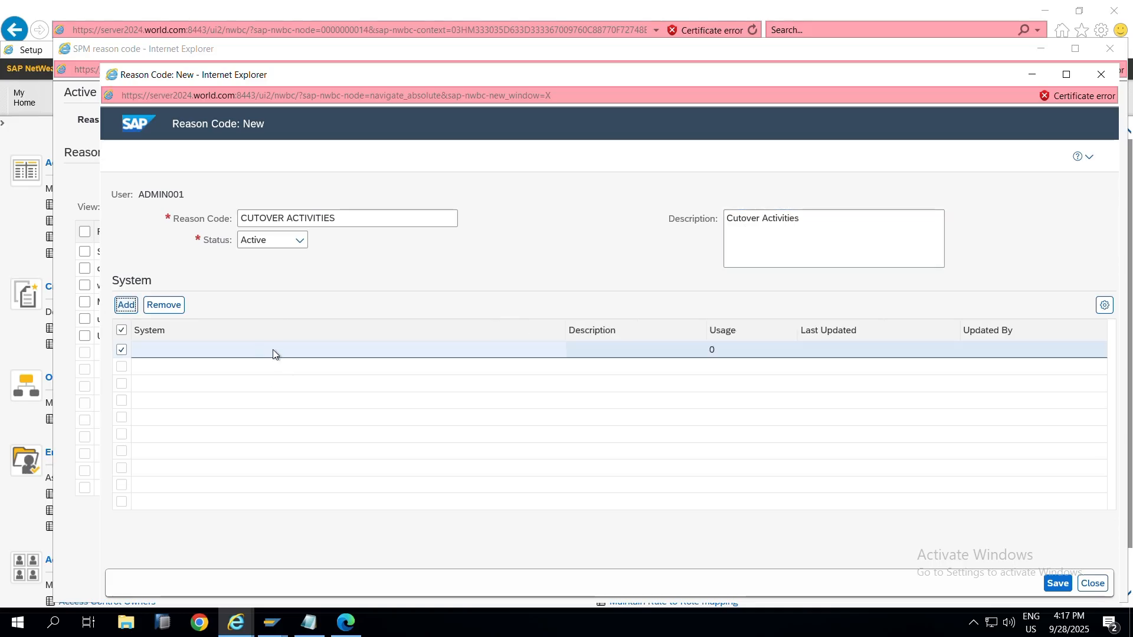
{"action": "left_click", "coordinate": [565, 352]}
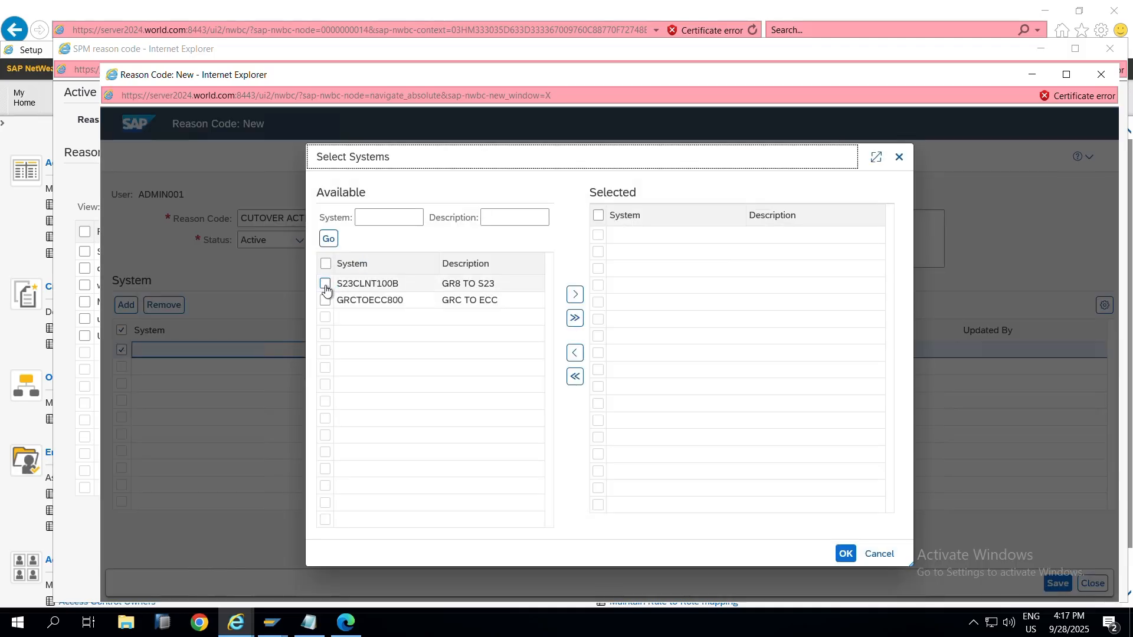
{"action": "left_click", "coordinate": [325, 285]}
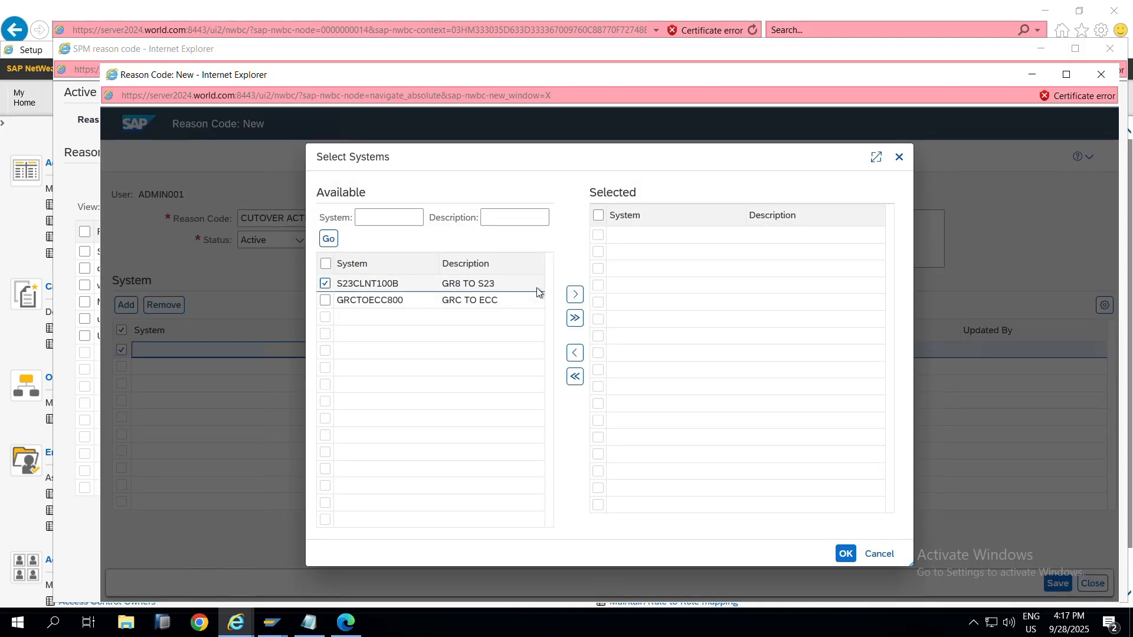
{"action": "left_click", "coordinate": [575, 294]}
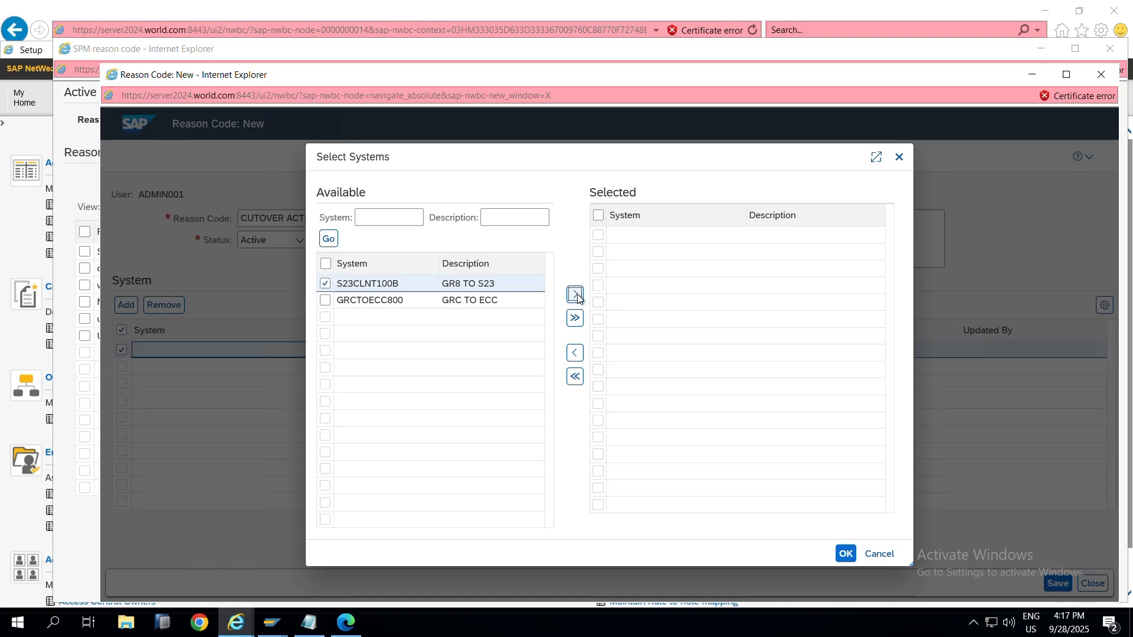
{"action": "left_click", "coordinate": [575, 295]}
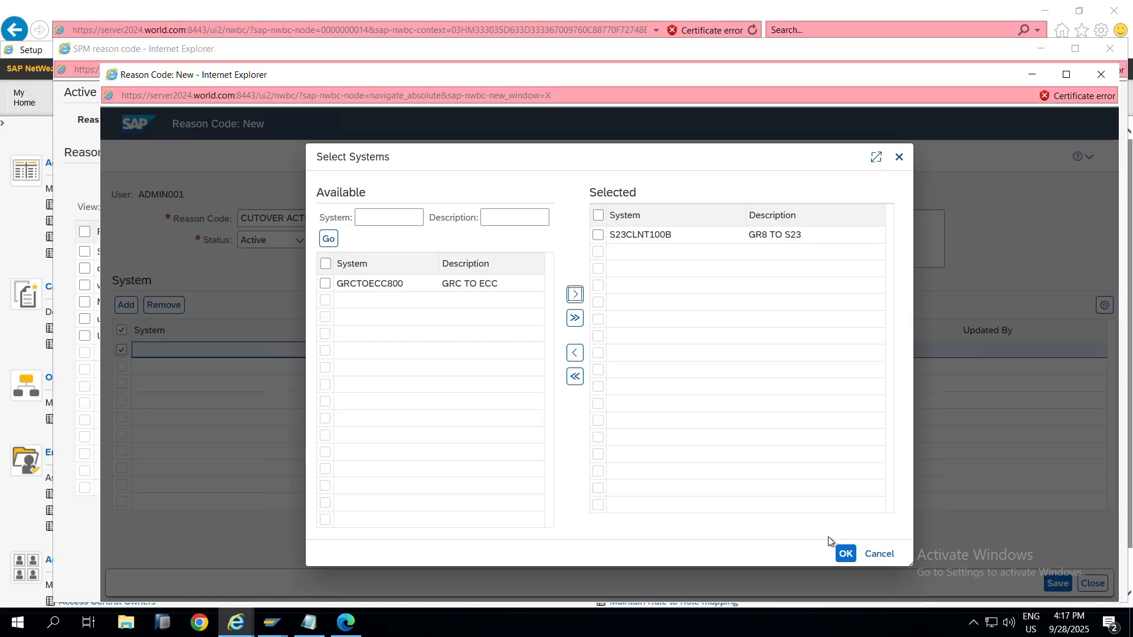
{"action": "left_click", "coordinate": [844, 553]}
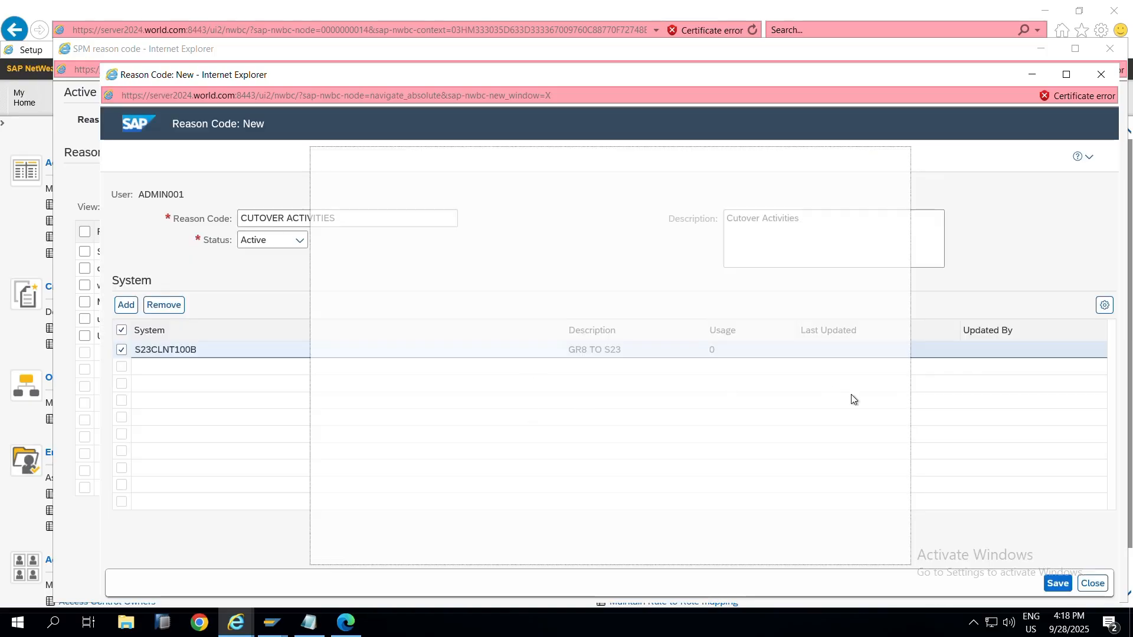
{"action": "left_click", "coordinate": [1057, 584]}
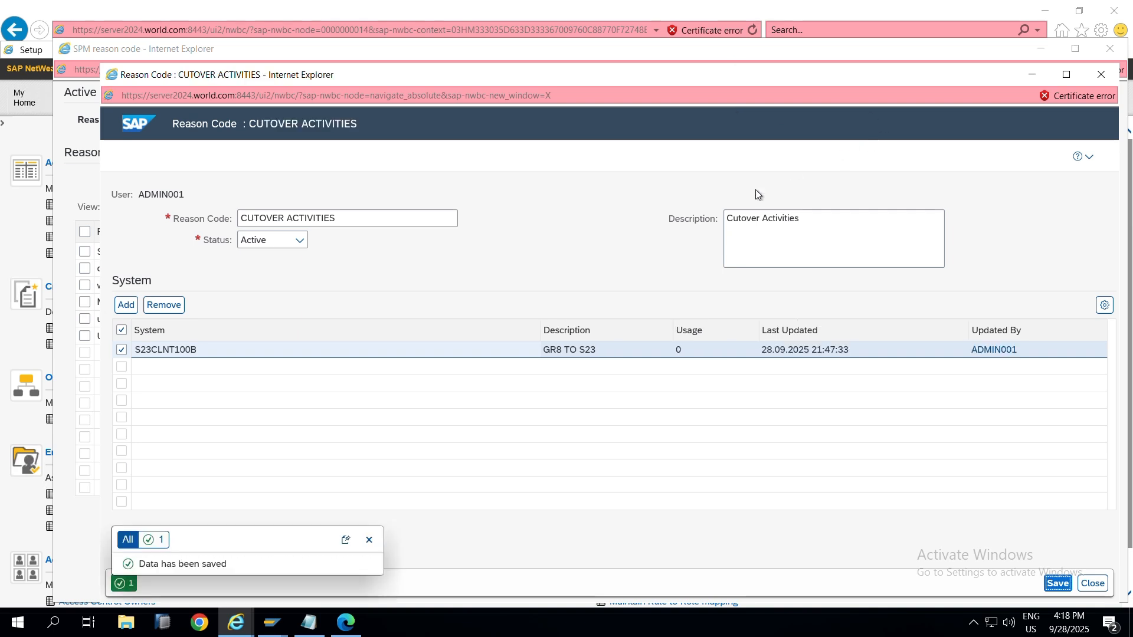
{"action": "left_click", "coordinate": [1101, 76]}
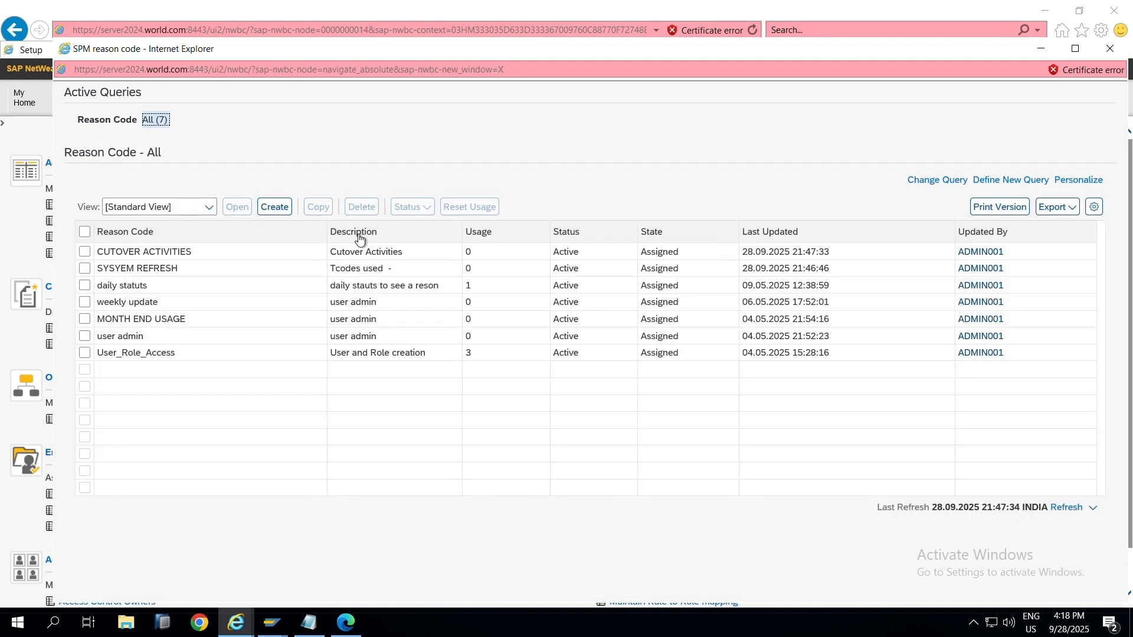
Step: Close the reason code list and bring the firefighter assignment list to the front
{"action": "left_click", "coordinate": [1115, 52]}
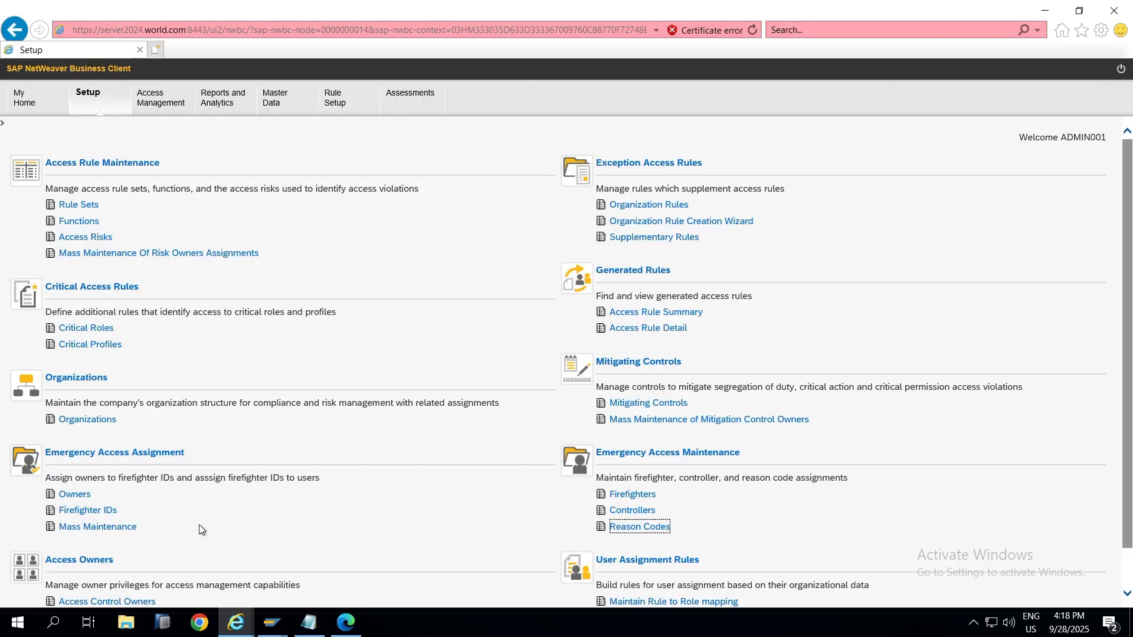
{"action": "key", "text": "alt"}
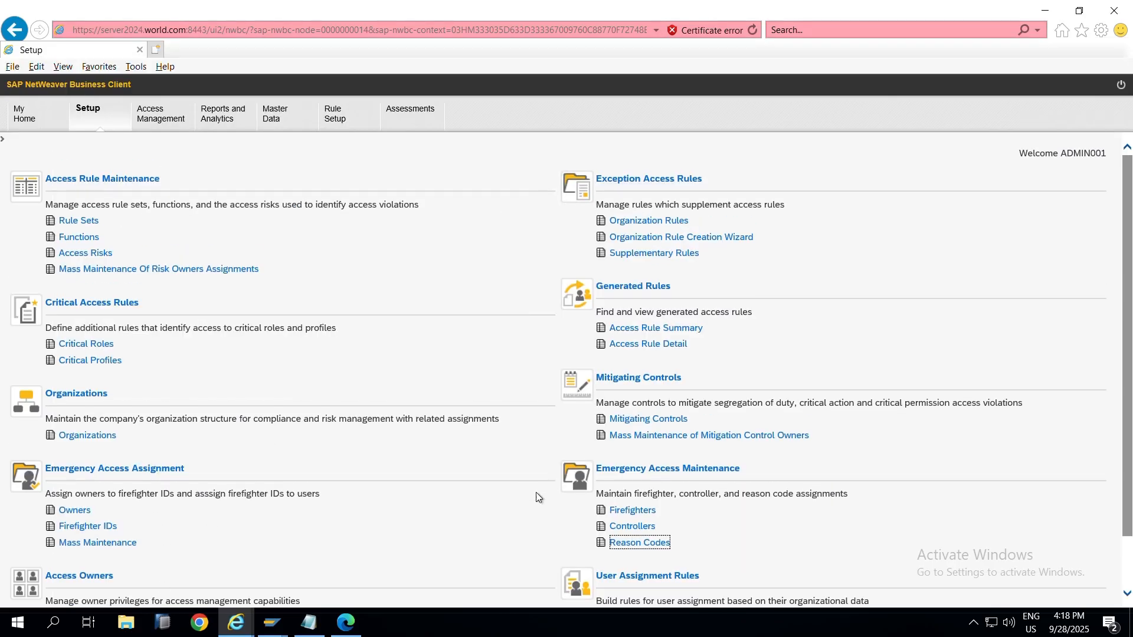
{"action": "key", "text": "alt"}
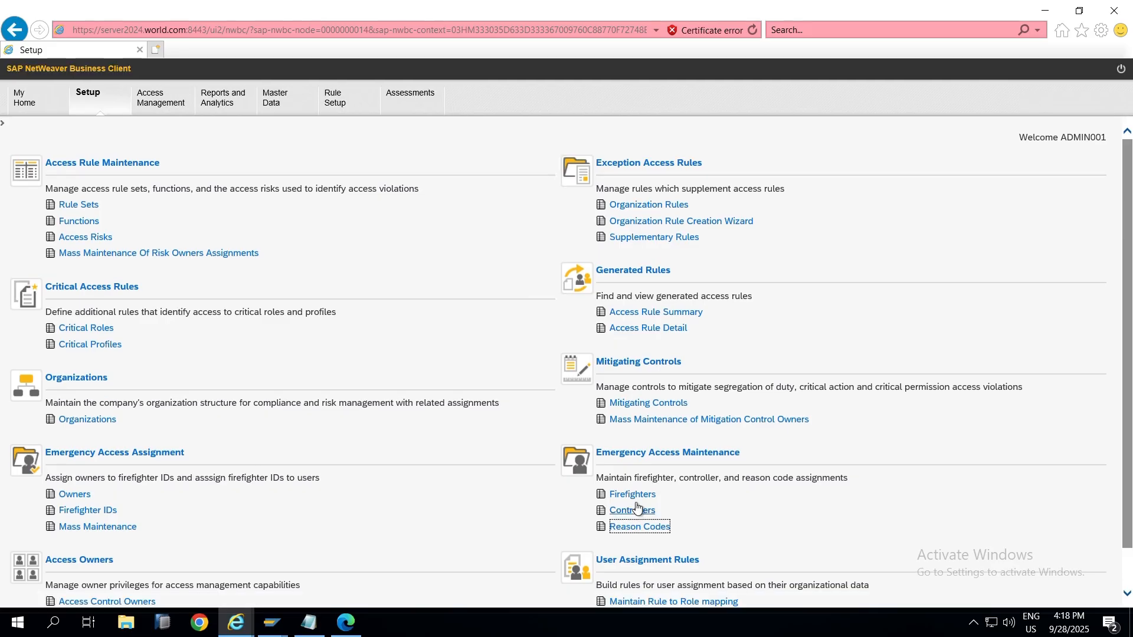
{"action": "left_click", "coordinate": [639, 497]}
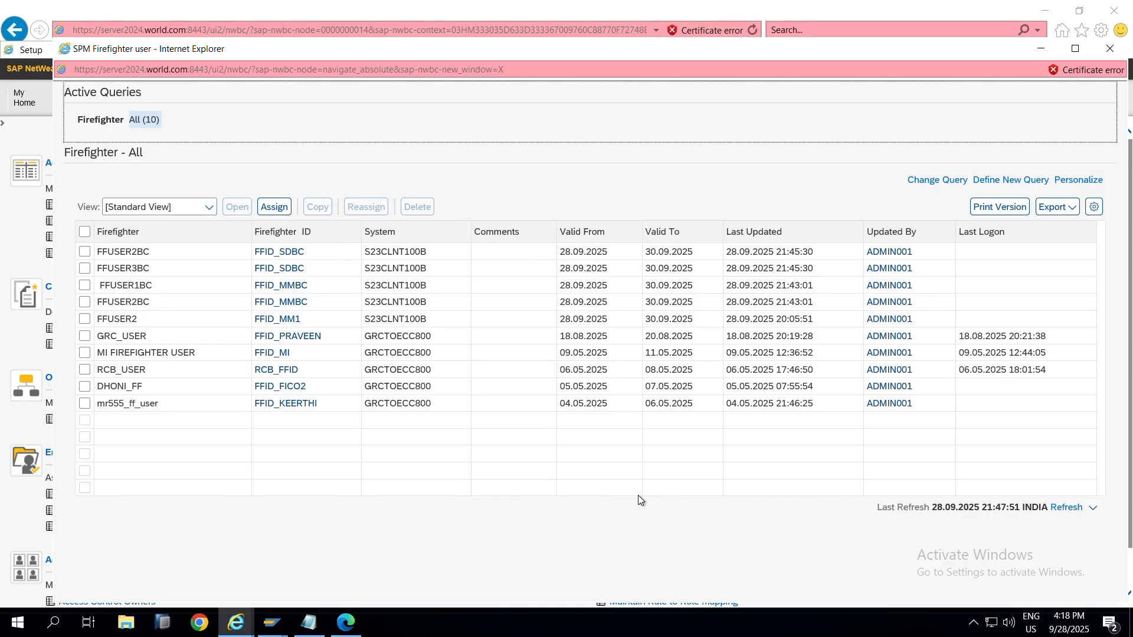
{"action": "left_click", "coordinate": [2, 550]}
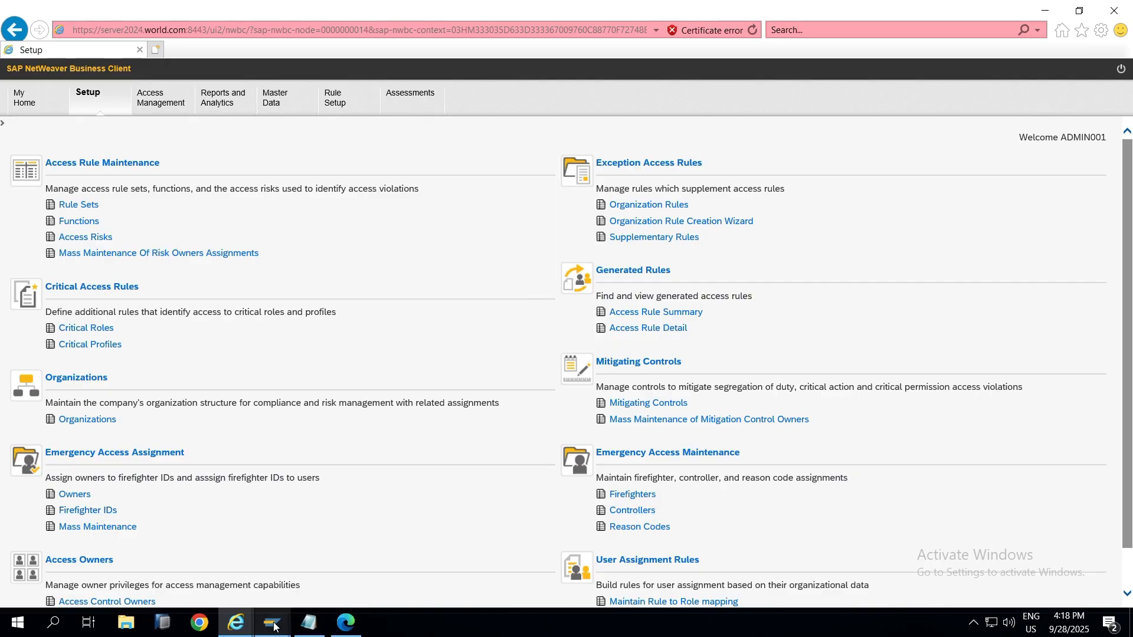
{"action": "mouse_move", "coordinate": [258, 620]}
{"action": "left_click", "coordinate": [785, 561]}
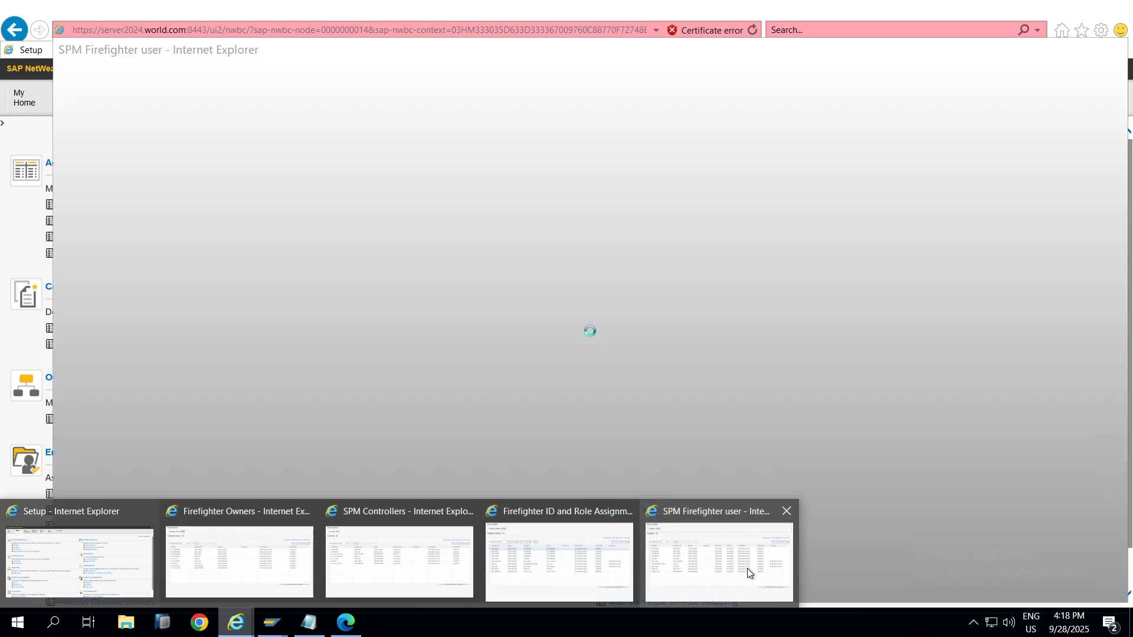
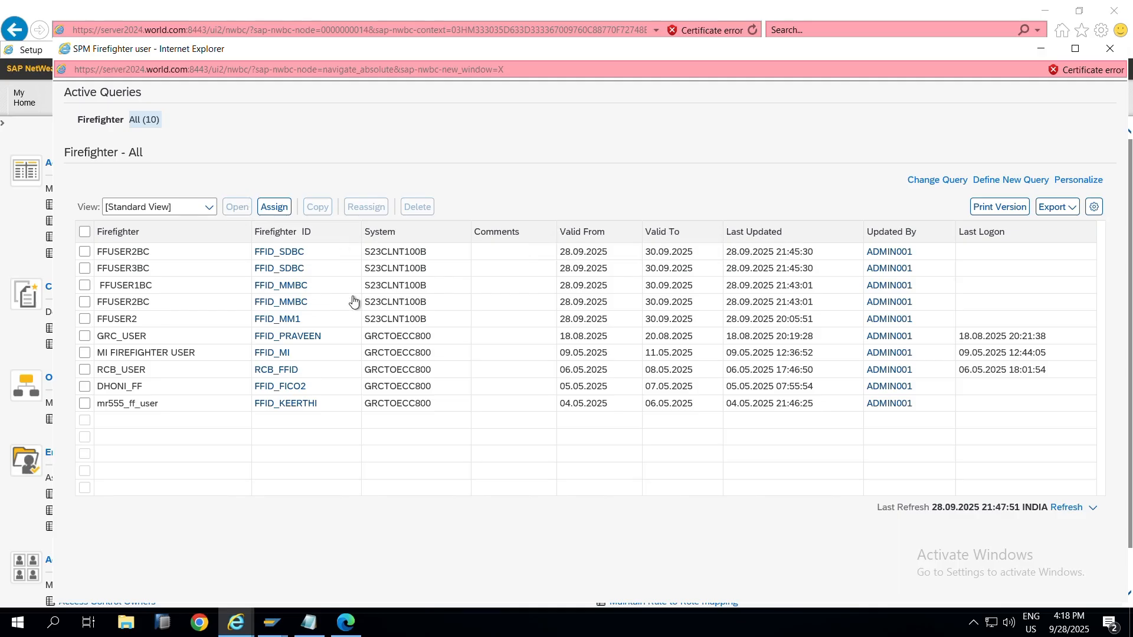
Step: Close the SPM Firefighter window, back out of the SAP GUI session, and bring SAP Logon 770 forward
{"action": "left_click", "coordinate": [1111, 49]}
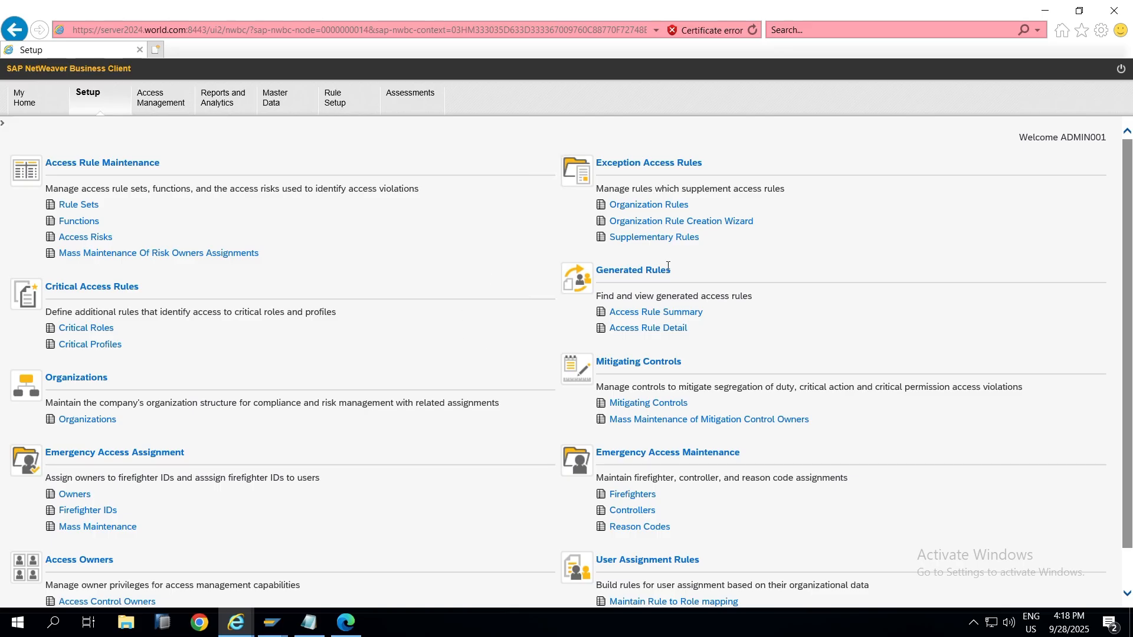
{"action": "mouse_move", "coordinate": [271, 623]}
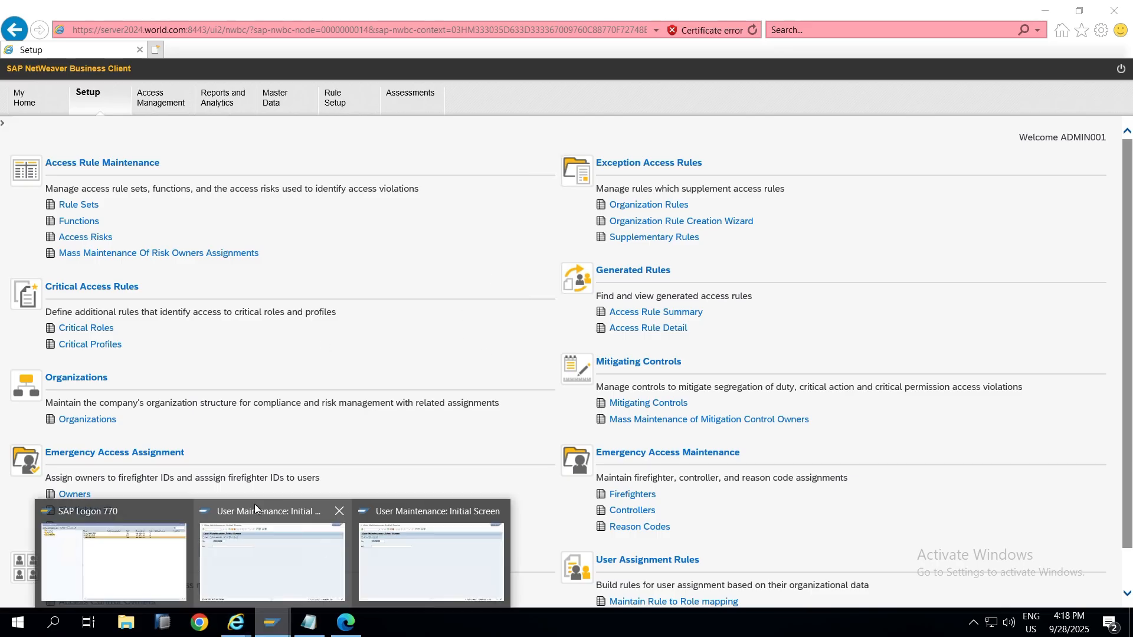
{"action": "mouse_move", "coordinate": [229, 571]}
{"action": "left_click", "coordinate": [230, 550]}
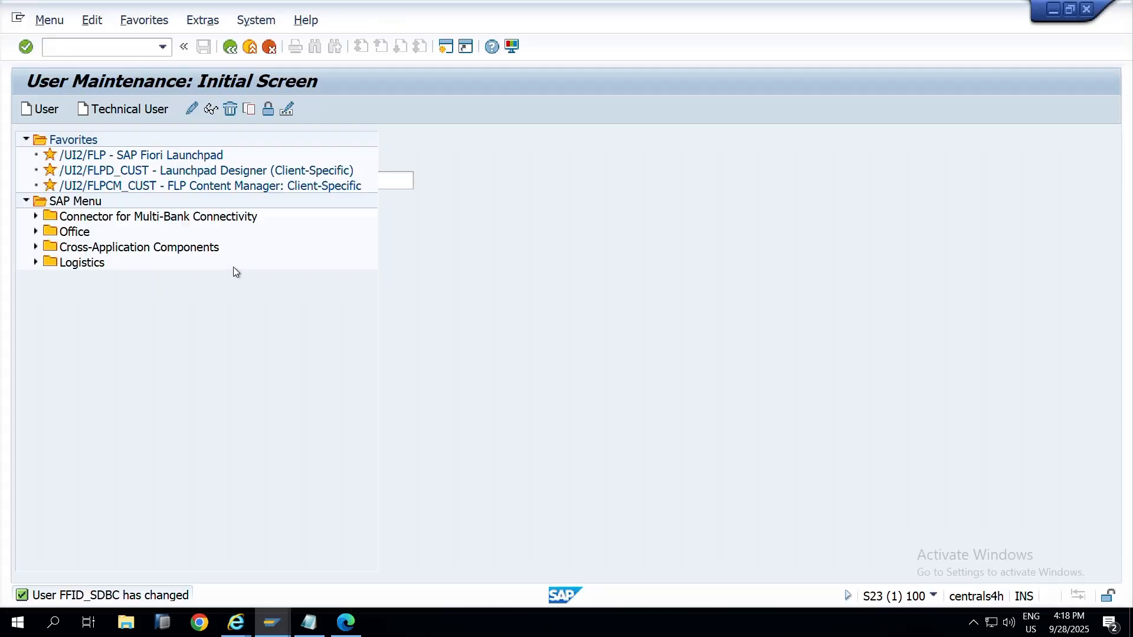
{"action": "key", "text": "F3"}
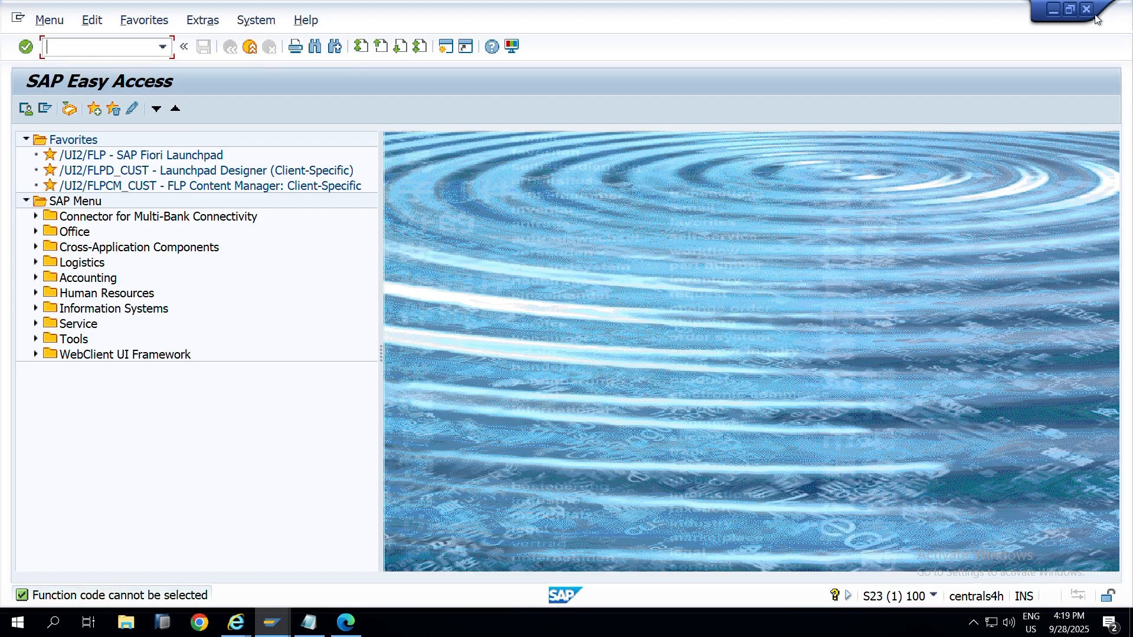
{"action": "left_click", "coordinate": [271, 622]}
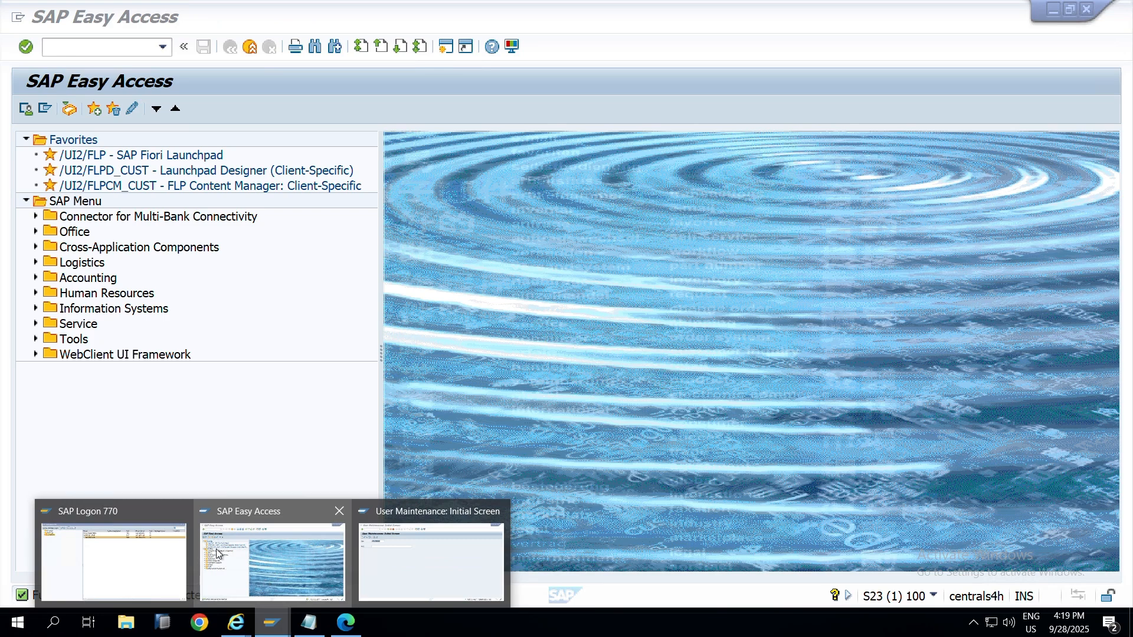
{"action": "left_click", "coordinate": [115, 560]}
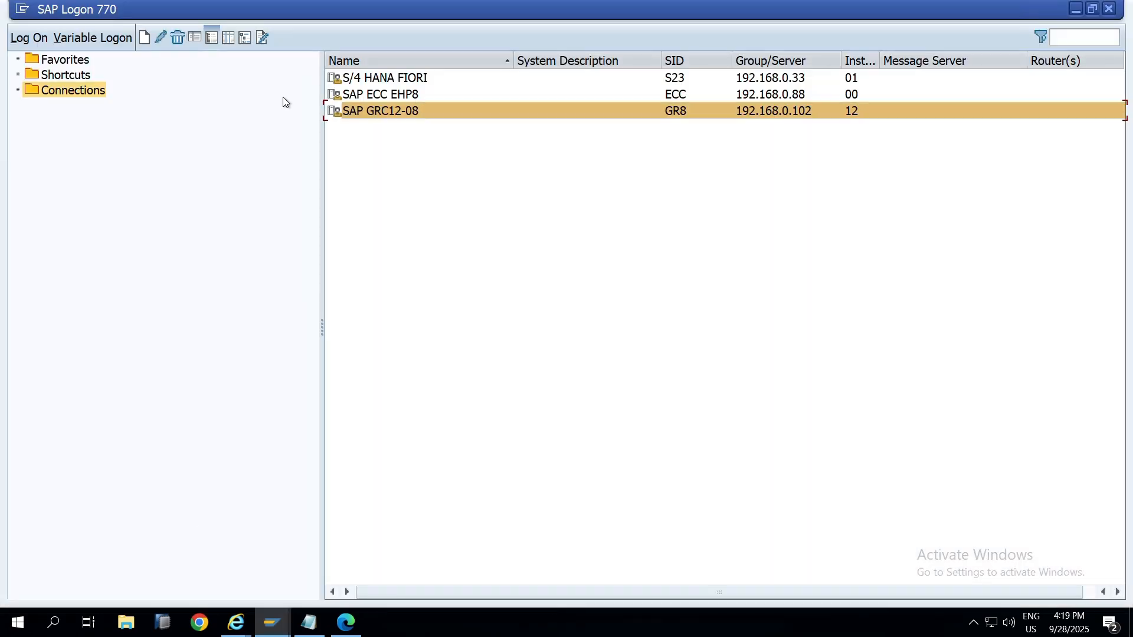
Step: Select the S/4 HANA FIORI connection and paste the user name FFUSER1BC copied from the notes
{"action": "left_click", "coordinate": [389, 79]}
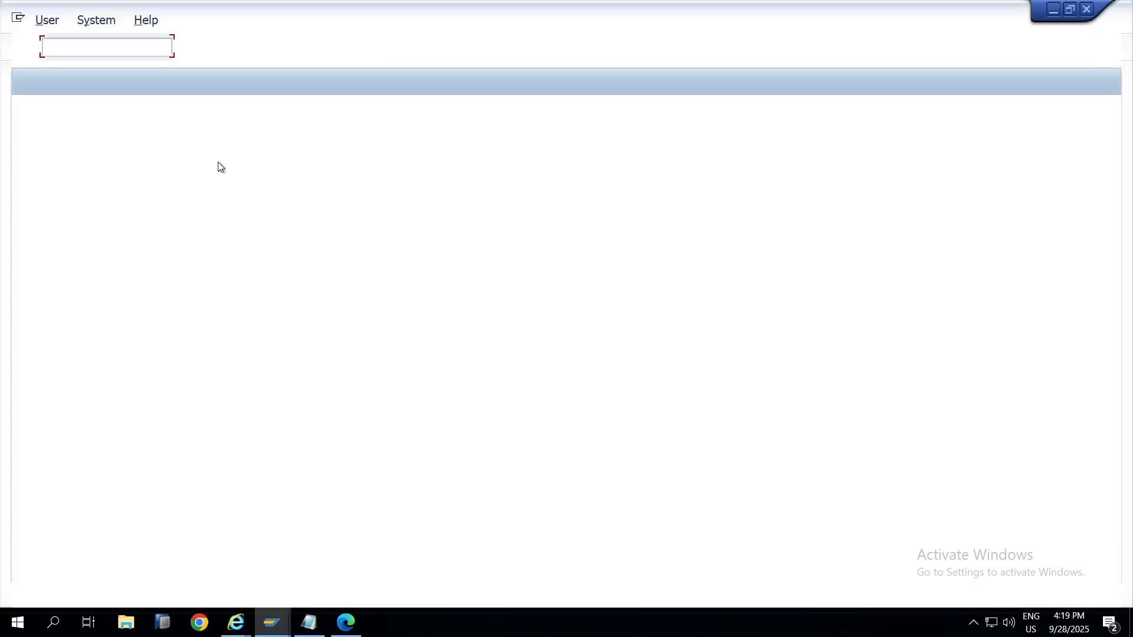
{"action": "key", "text": "alt+Tab"}
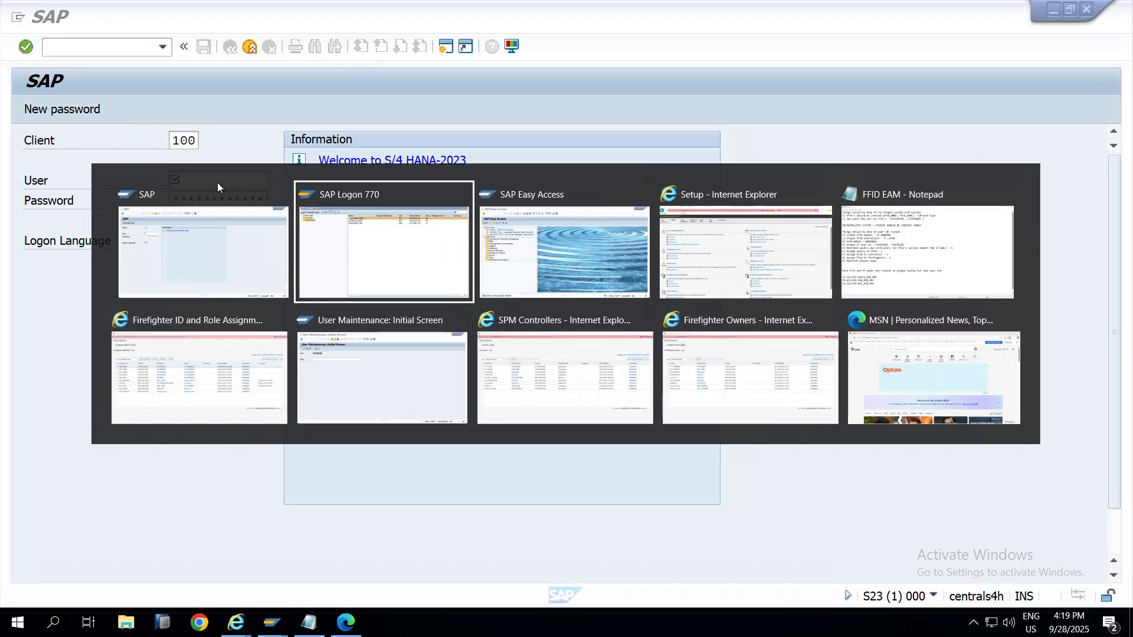
{"action": "key", "text": "alt+Tab"}
{"action": "key", "text": "alt+Tab"}
{"action": "key", "text": "alt+Tab"}
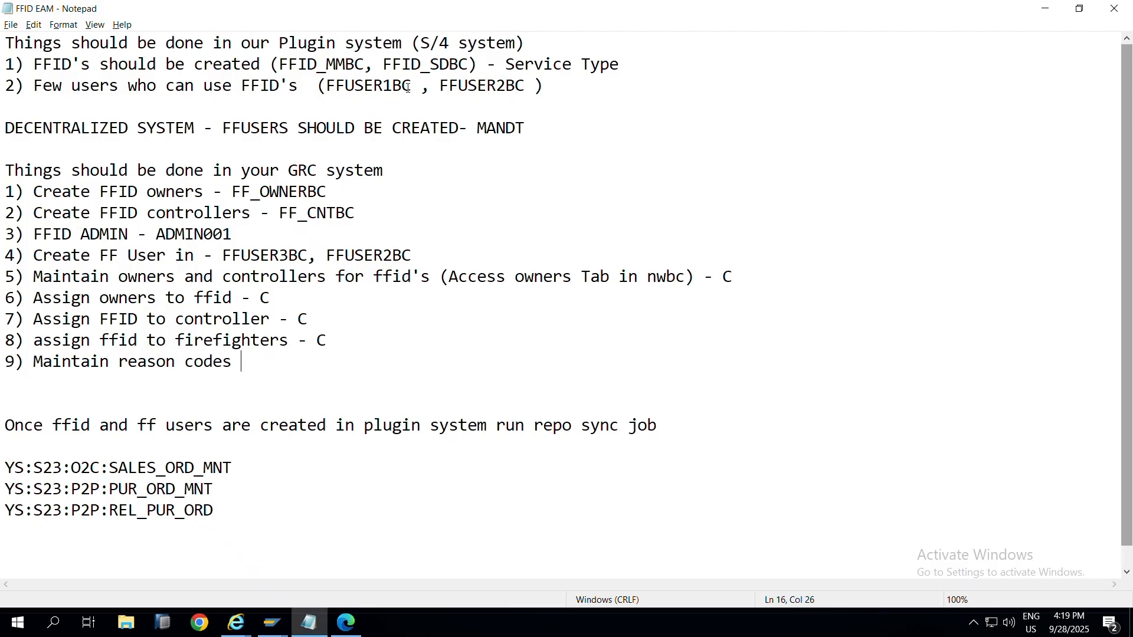
{"action": "left_click_drag", "start_coordinate": [412, 86], "coordinate": [329, 95]}
{"action": "key", "text": "ctrl+c"}
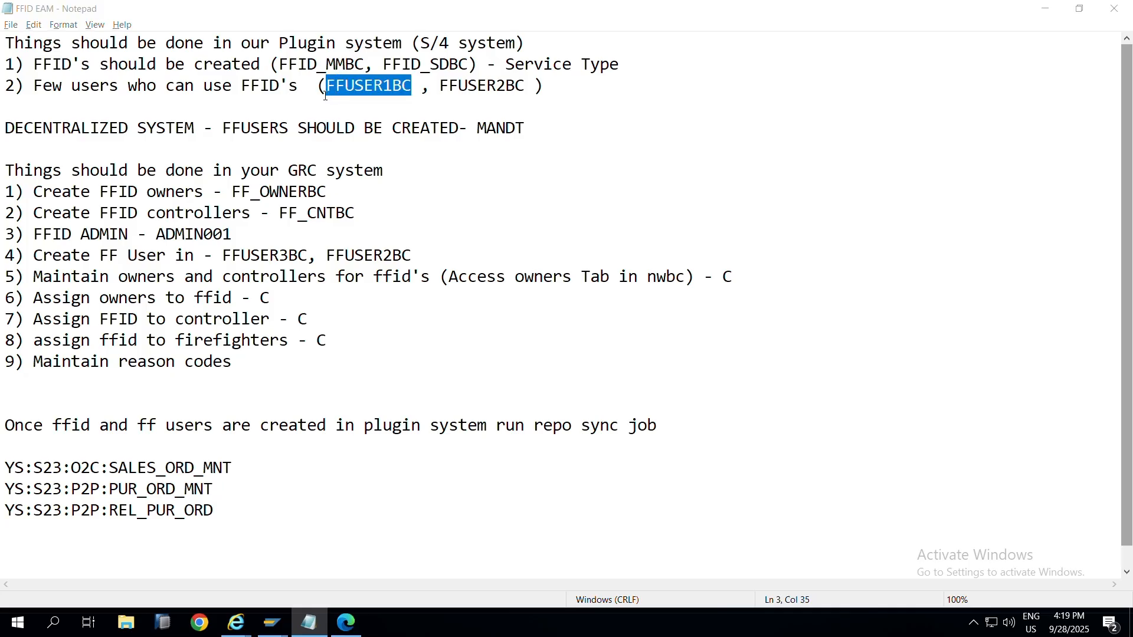
{"action": "key", "text": "alt+Tab"}
{"action": "key", "text": "ctrl+v"}
Step: Correct the user name to FFUSER1BC, enter the password, log on, and dismiss the copyright notice
{"action": "left_click", "coordinate": [202, 200]}
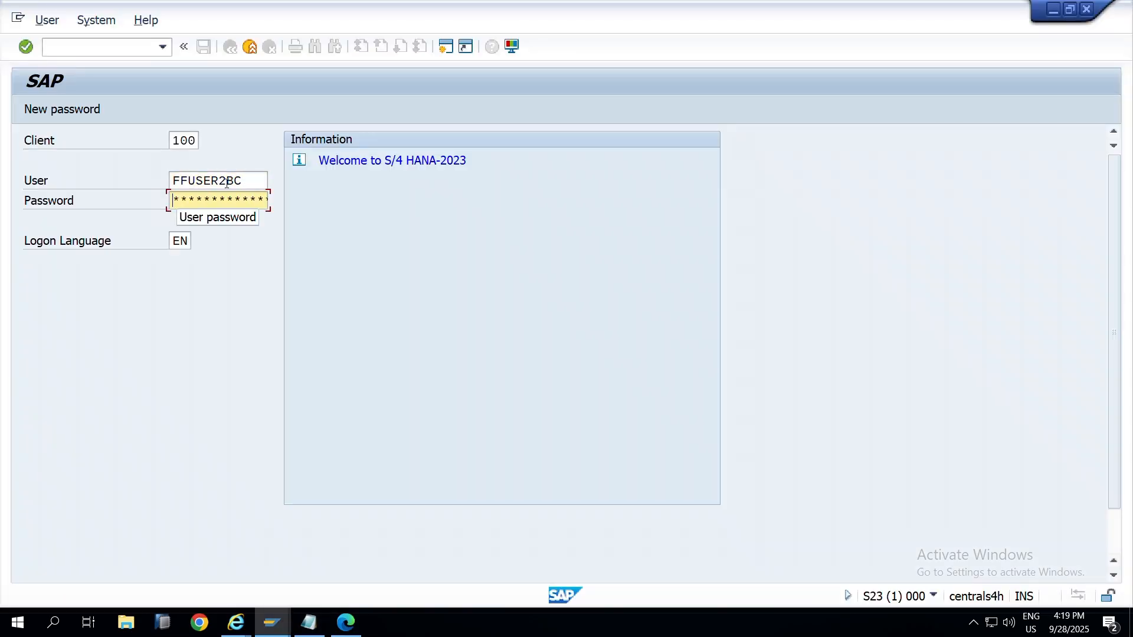
{"action": "left_click", "coordinate": [229, 182]}
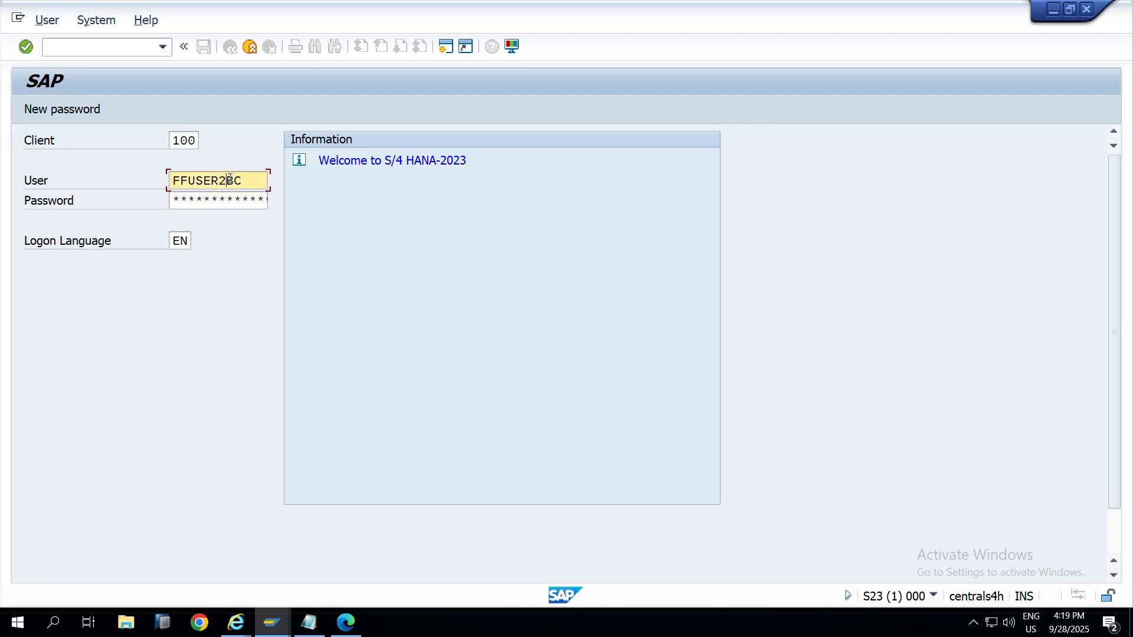
{"action": "key", "text": "BackSpace"}
{"action": "type", "text": "1"}
{"action": "key", "text": "Tab"}
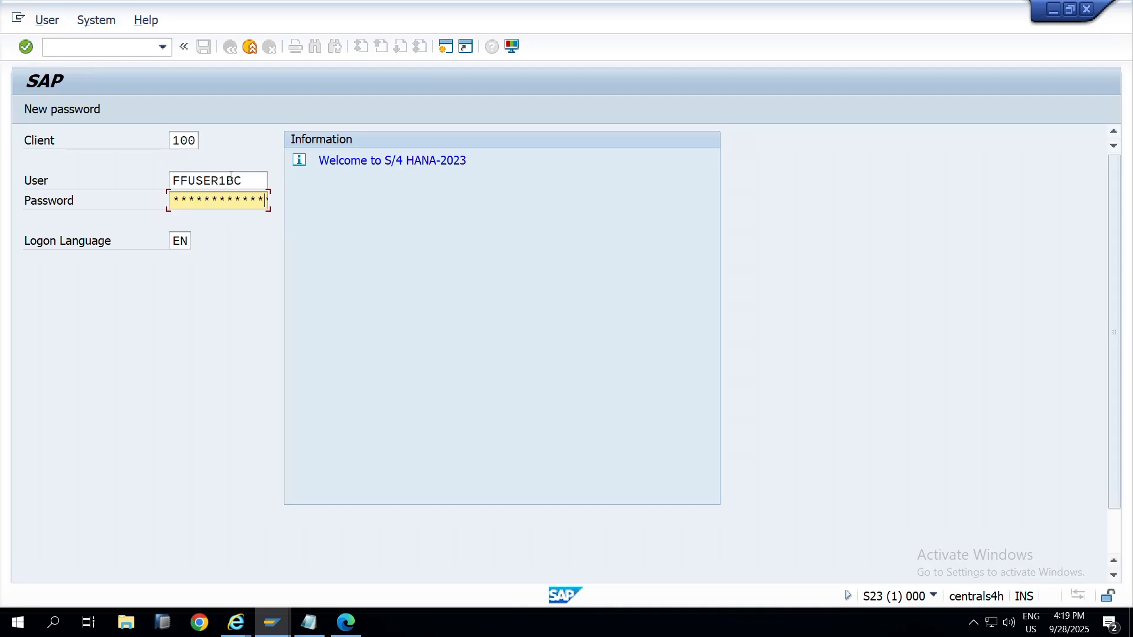
{"action": "key", "text": "Return"}
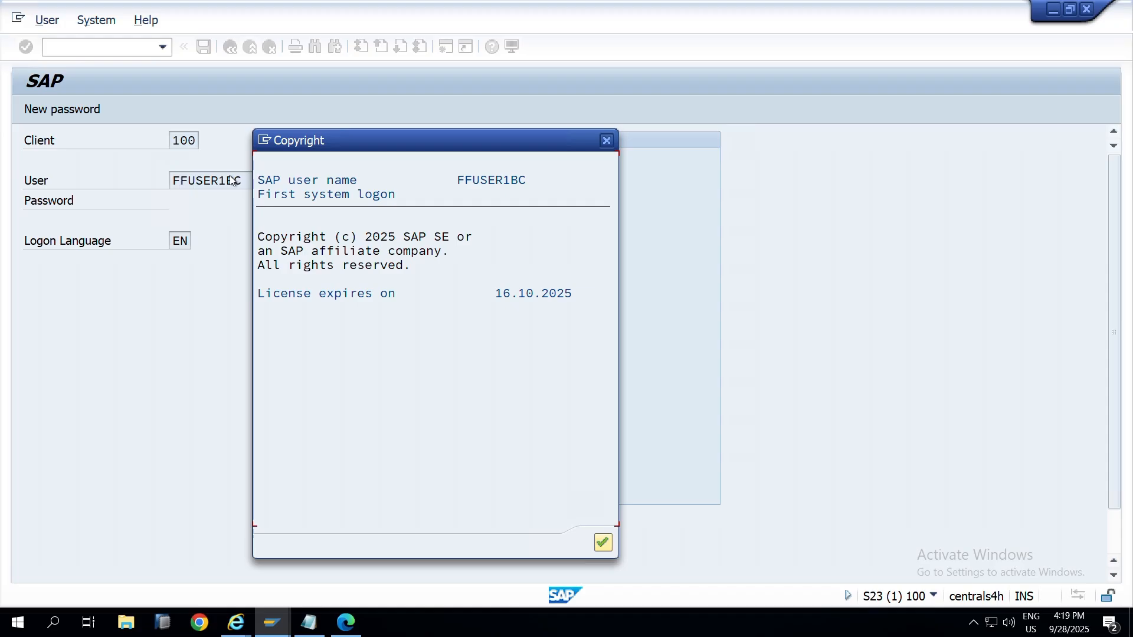
{"action": "key", "text": "Return"}
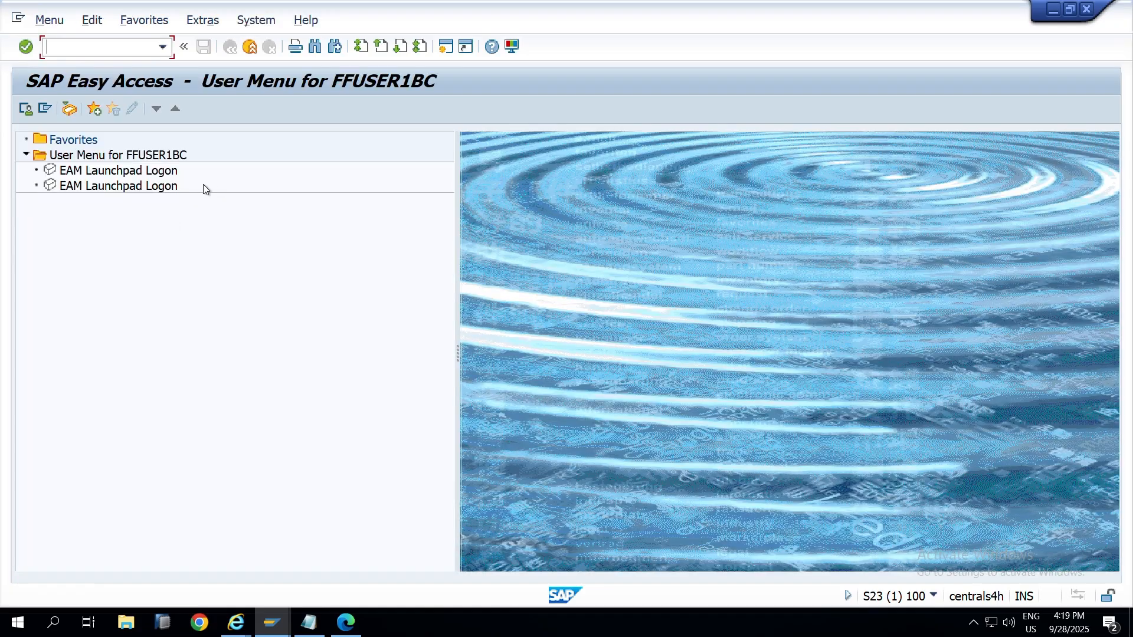
Step: Turn on Display Technical Names in the menu settings and select the first /GRCPI/GRIA_EAM entry
{"action": "left_click", "coordinate": [159, 52]}
{"action": "left_click", "coordinate": [150, 48]}
{"action": "type", "text": "/n/"}
{"action": "left_click", "coordinate": [123, 23]}
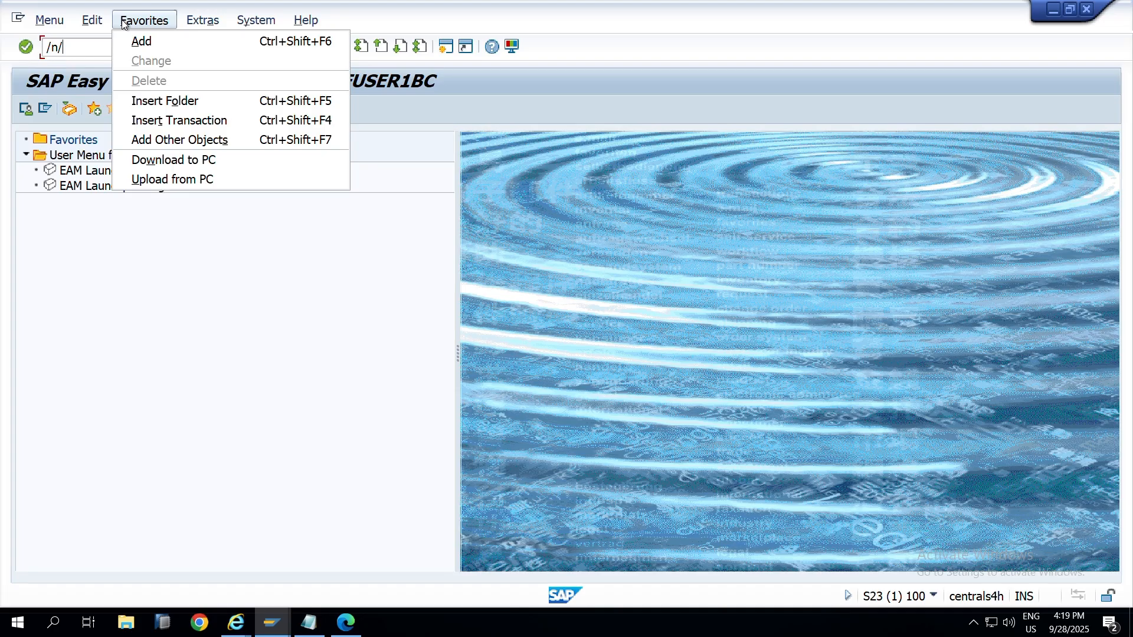
{"action": "left_click", "coordinate": [228, 61]}
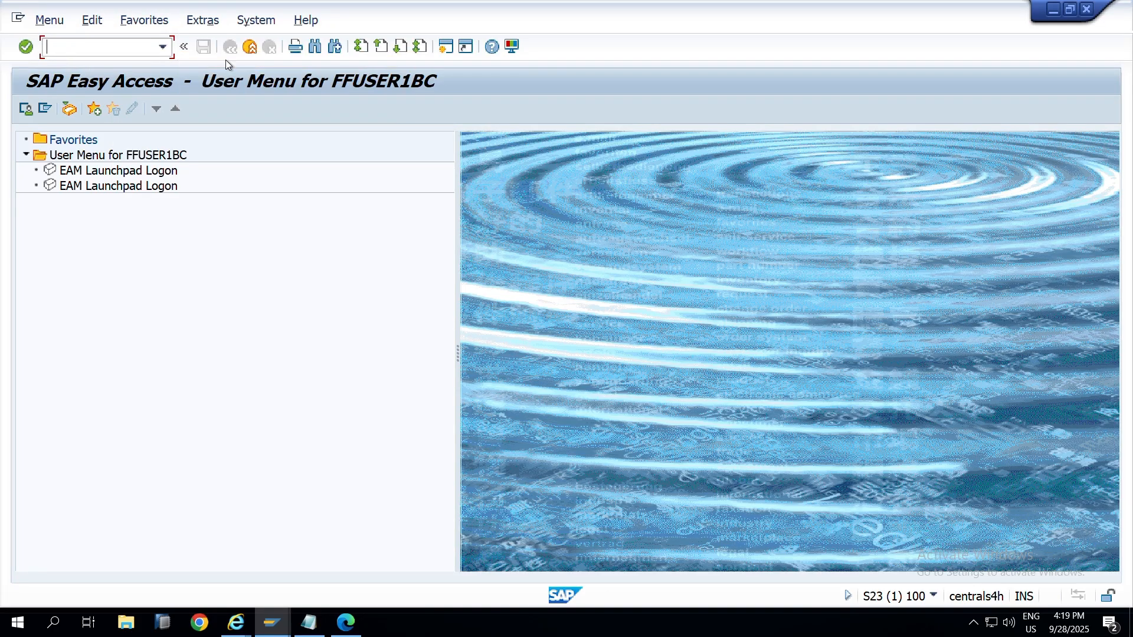
{"action": "left_click", "coordinate": [199, 24]}
{"action": "left_click", "coordinate": [240, 77]}
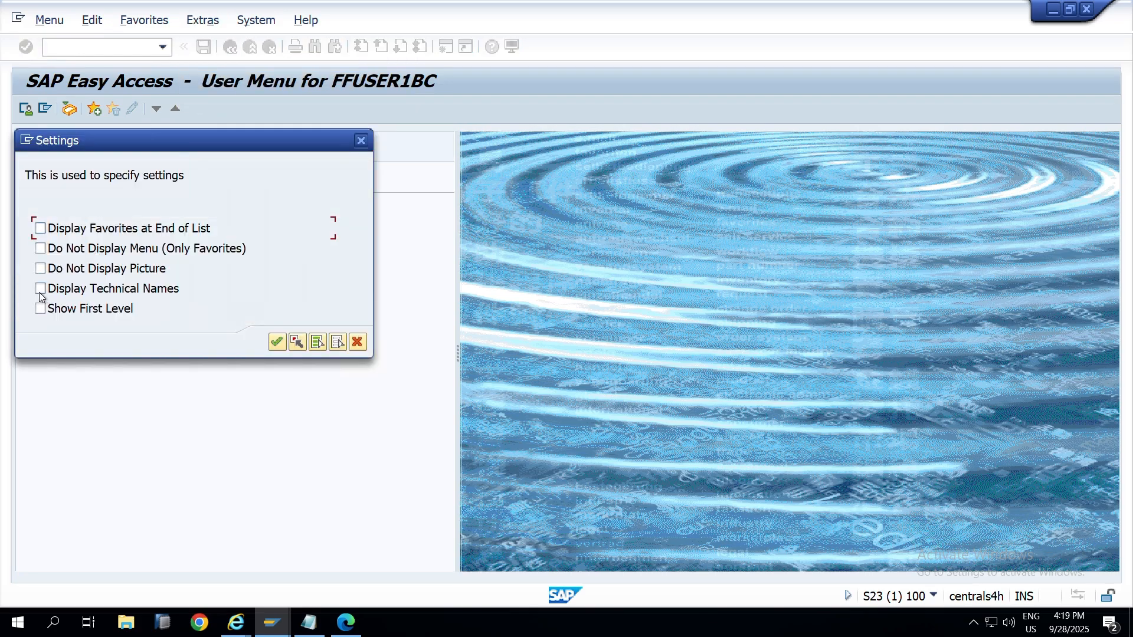
{"action": "left_click", "coordinate": [40, 289]}
{"action": "left_click", "coordinate": [278, 342]}
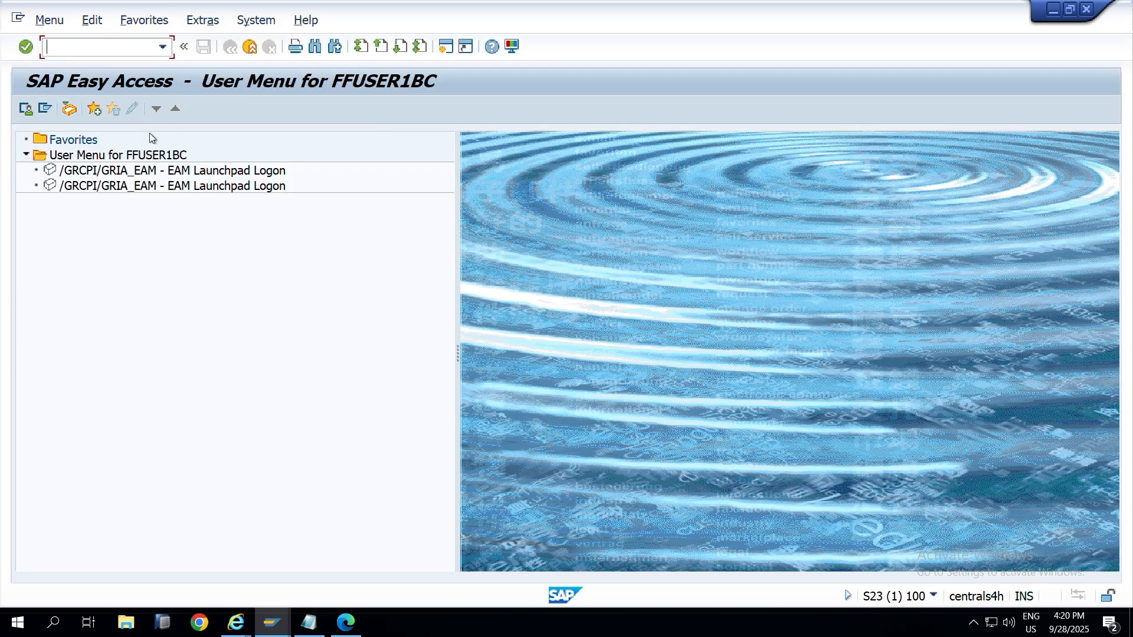
{"action": "left_click", "coordinate": [83, 172]}
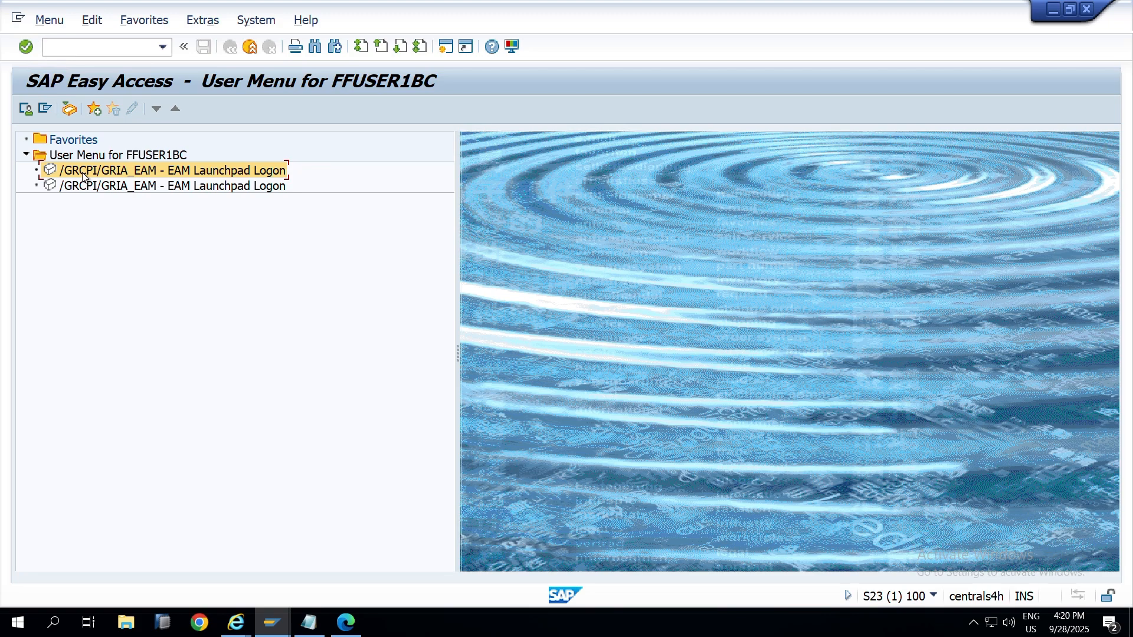
Step: Launch EAM Launchpad Logon and review the FFID_MMBC firefighter ID and its status
{"action": "double_click", "coordinate": [83, 174]}
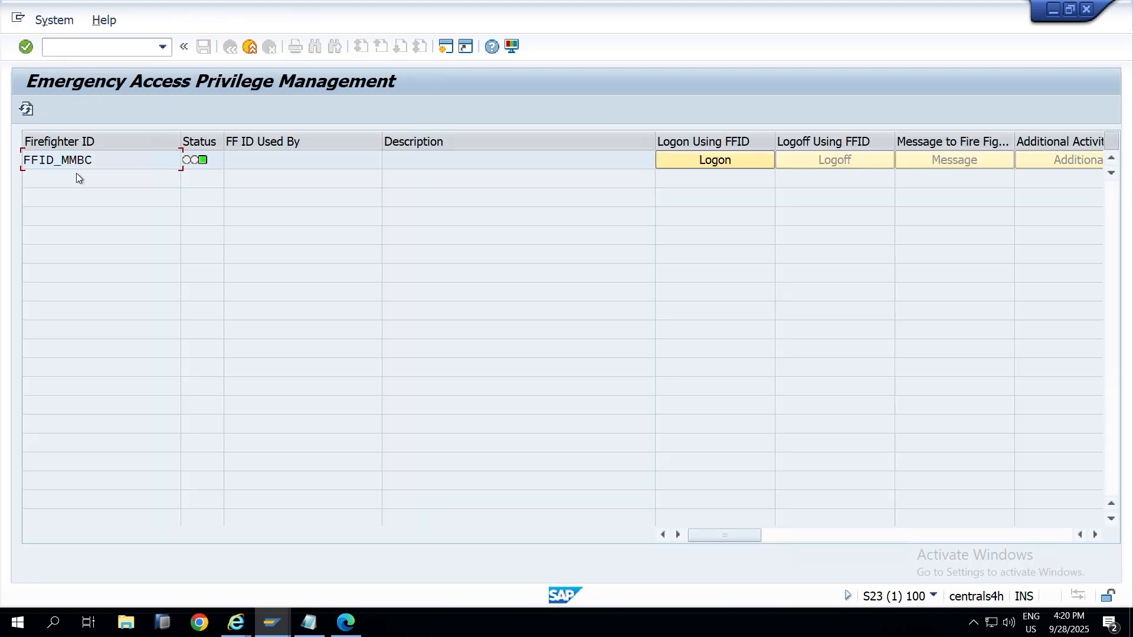
{"action": "left_click_drag", "start_coordinate": [122, 161], "coordinate": [26, 147]}
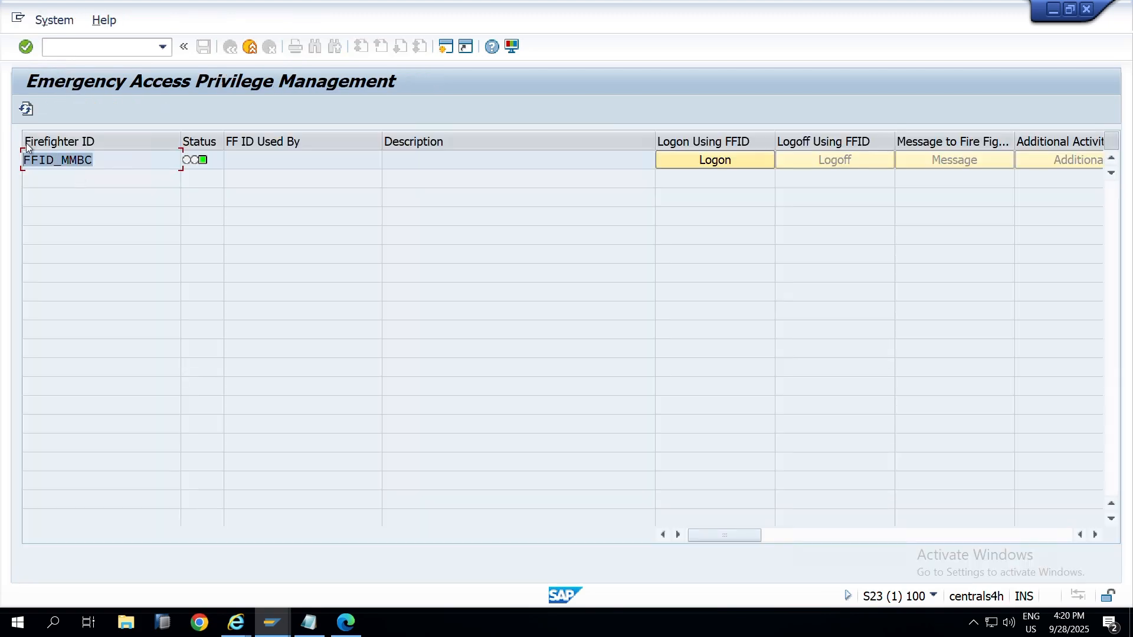
{"action": "left_click", "coordinate": [102, 143]}
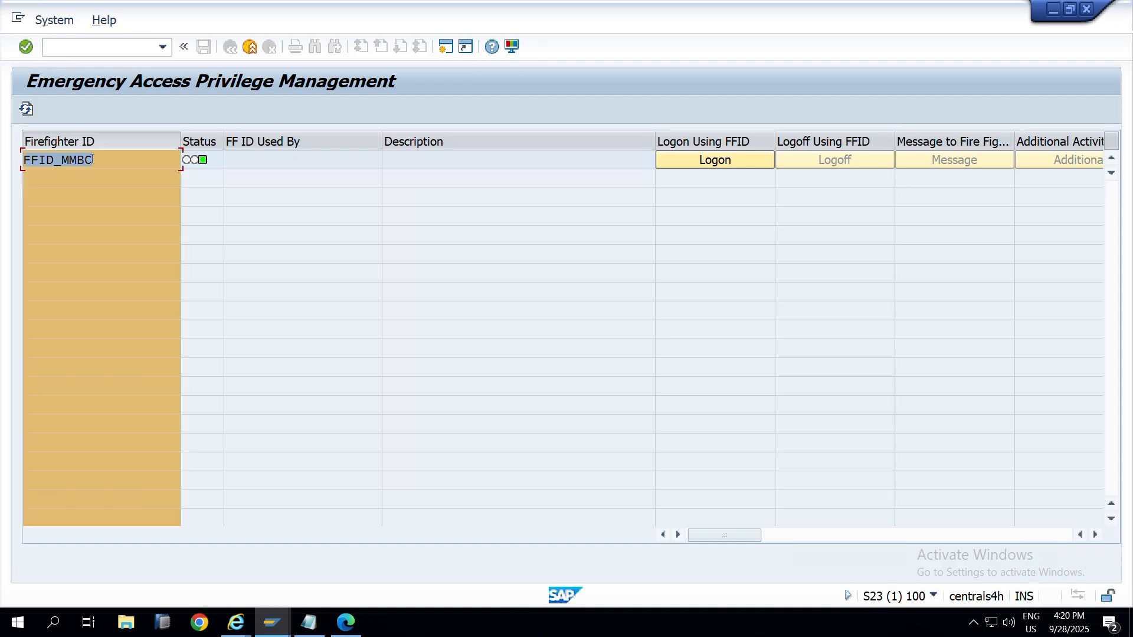
{"action": "double_click", "coordinate": [91, 160]}
{"action": "left_click_drag", "start_coordinate": [226, 144], "coordinate": [233, 141]}
{"action": "left_click", "coordinate": [134, 166]}
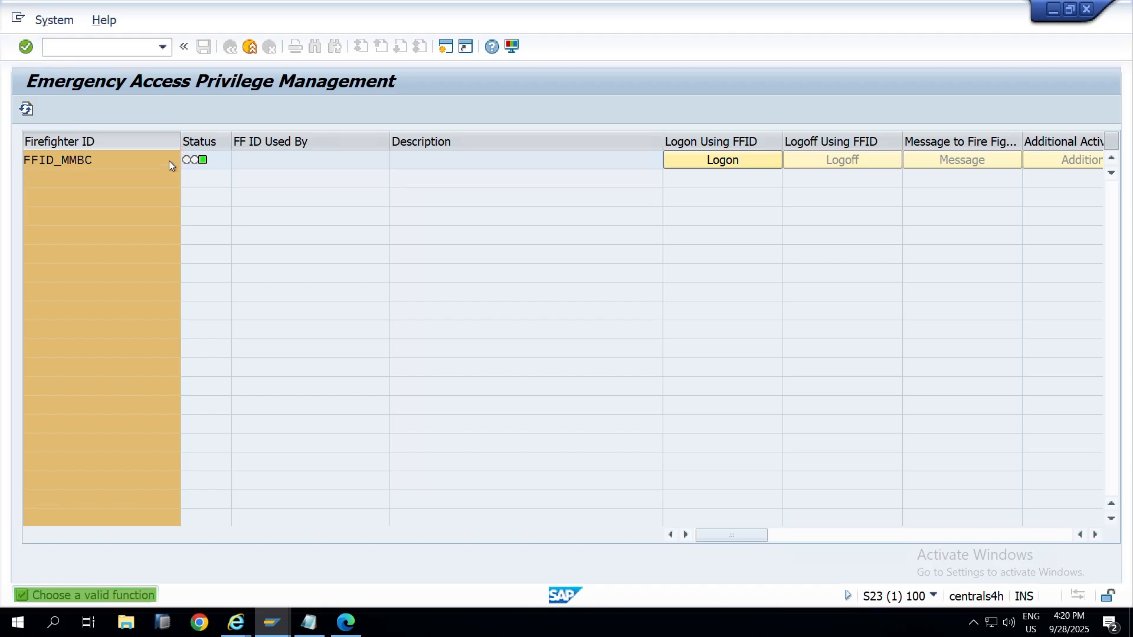
Step: Exit emergency access, select FFUSER2BC in the notes, and view the system/user details
{"action": "left_click", "coordinate": [231, 46]}
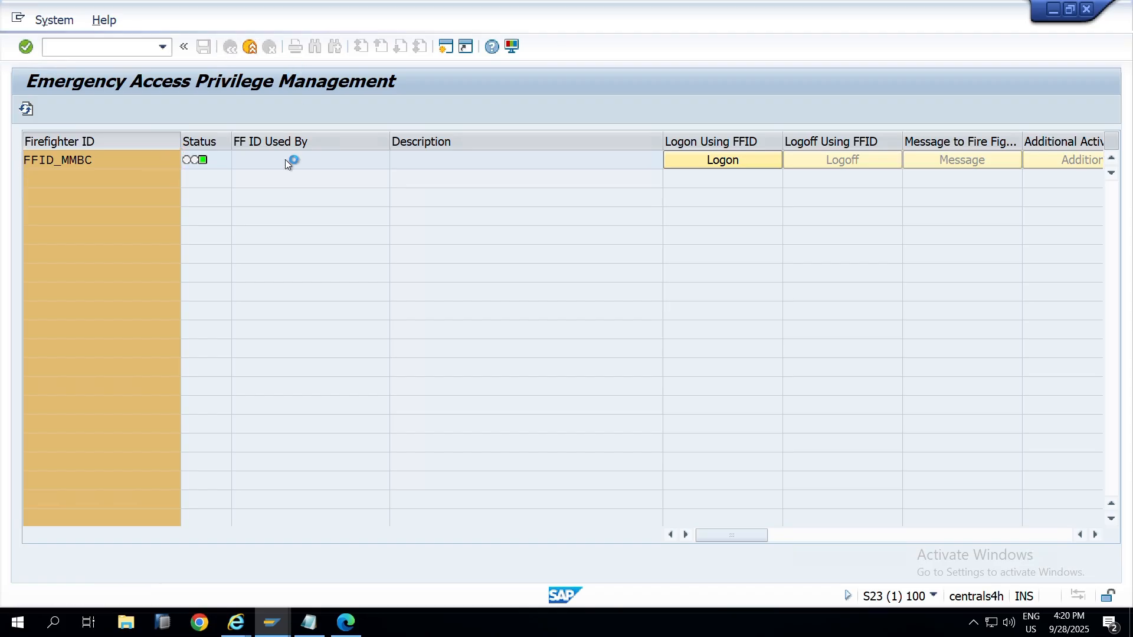
{"action": "left_click", "coordinate": [297, 350]}
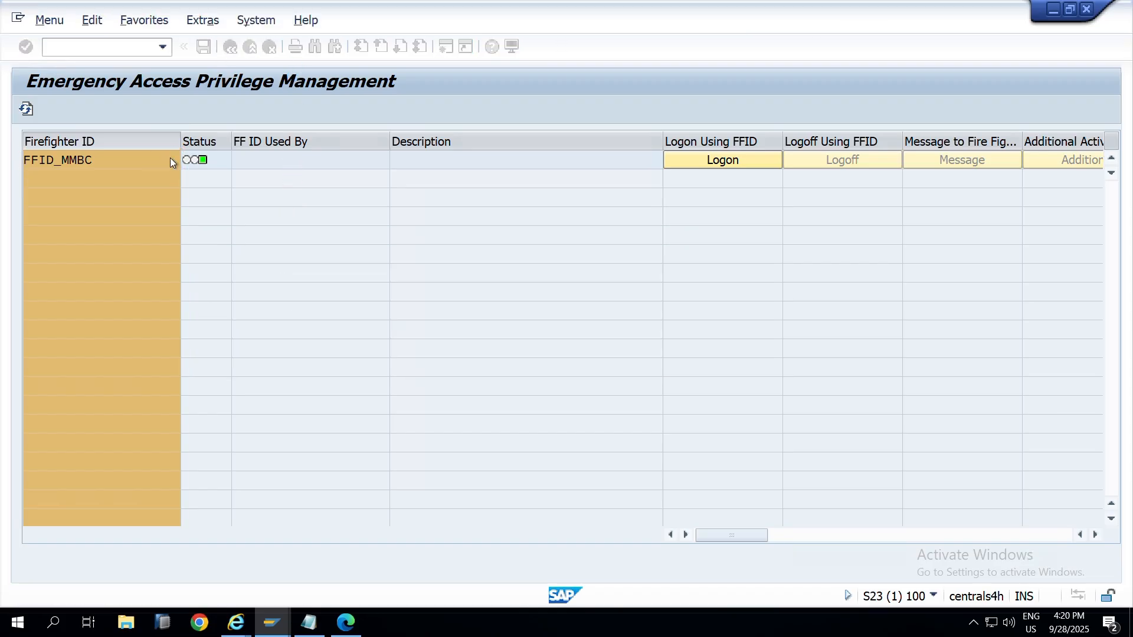
{"action": "key", "text": "alt+Tab"}
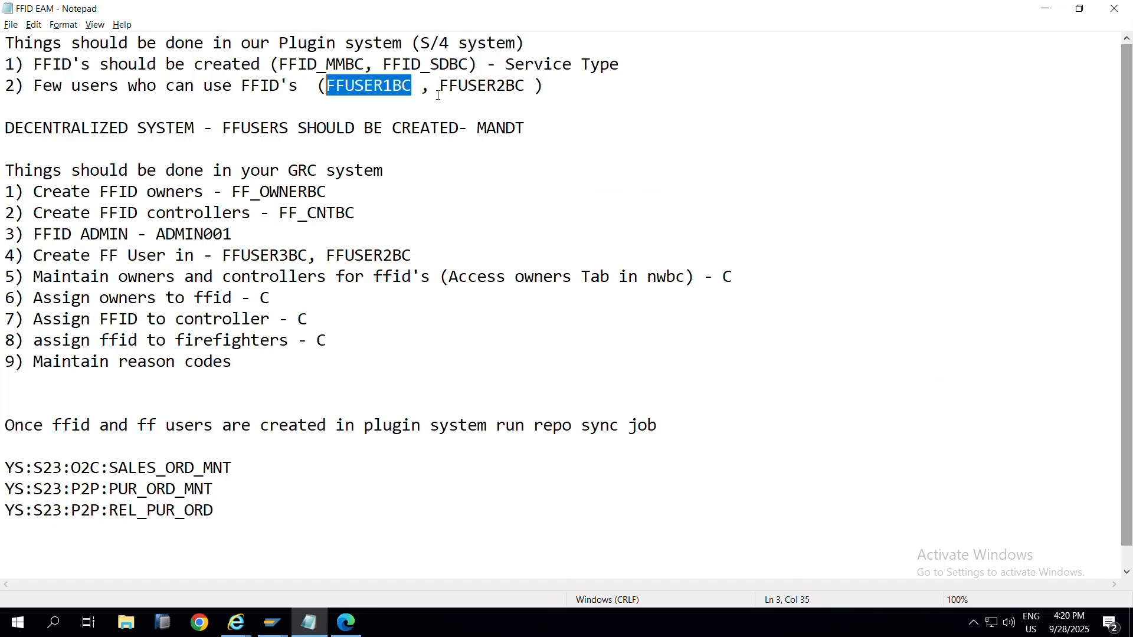
{"action": "left_click_drag", "start_coordinate": [440, 89], "coordinate": [524, 84]}
{"action": "key", "text": "alt+Tab"}
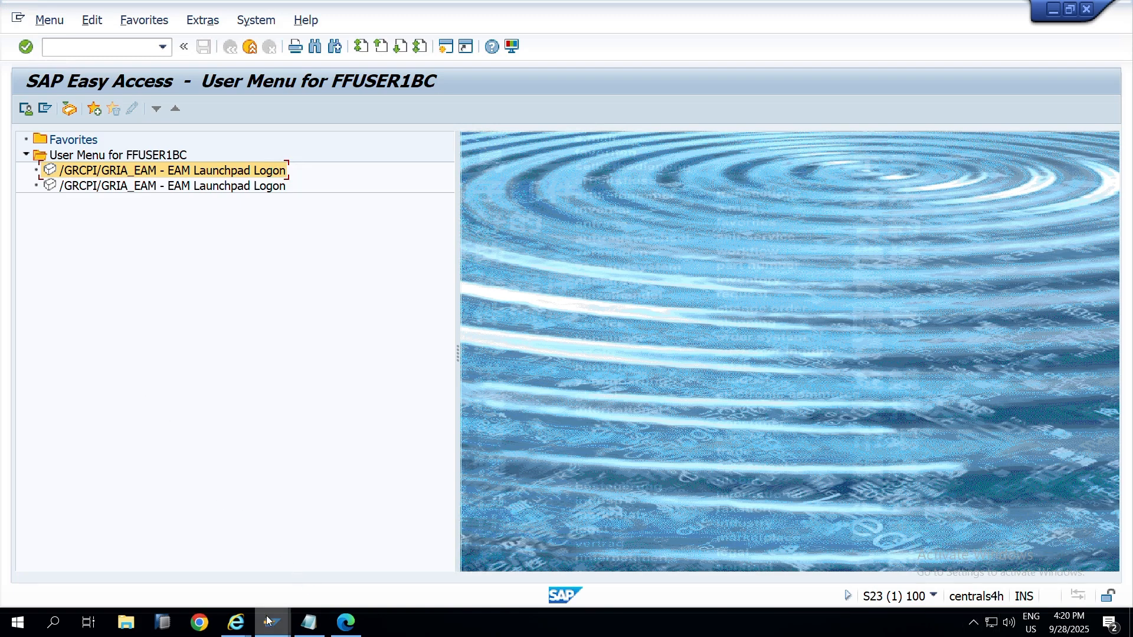
{"action": "left_click", "coordinate": [933, 598]}
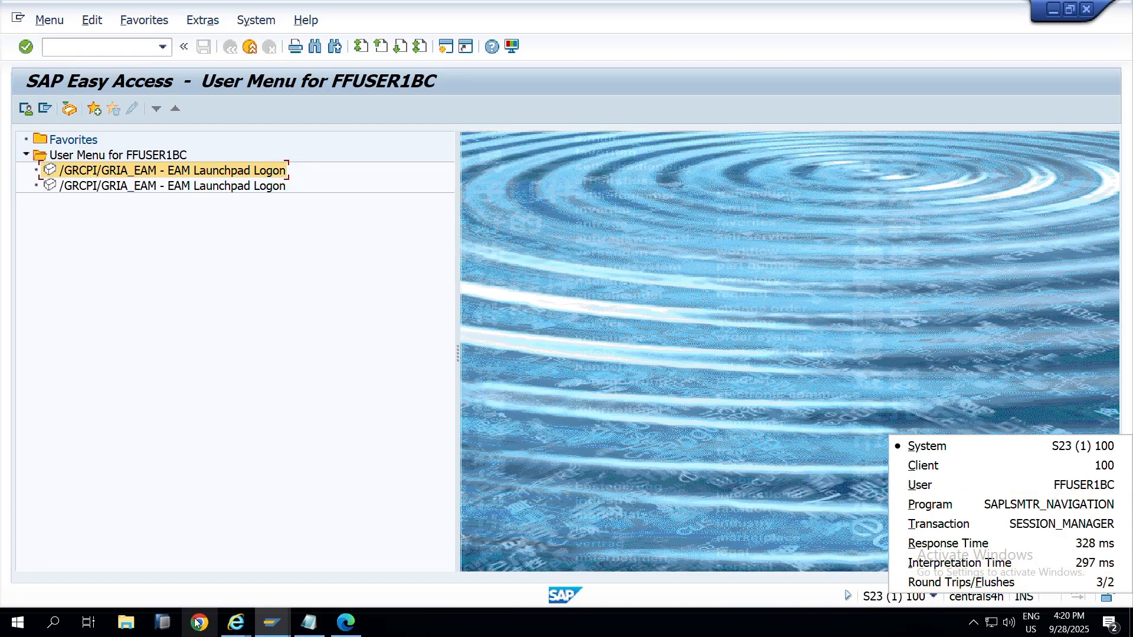
Step: Log on to S/4 client 100 as FFUSER2BC with its password and dismiss the copyright notice
{"action": "left_click", "coordinate": [270, 622]}
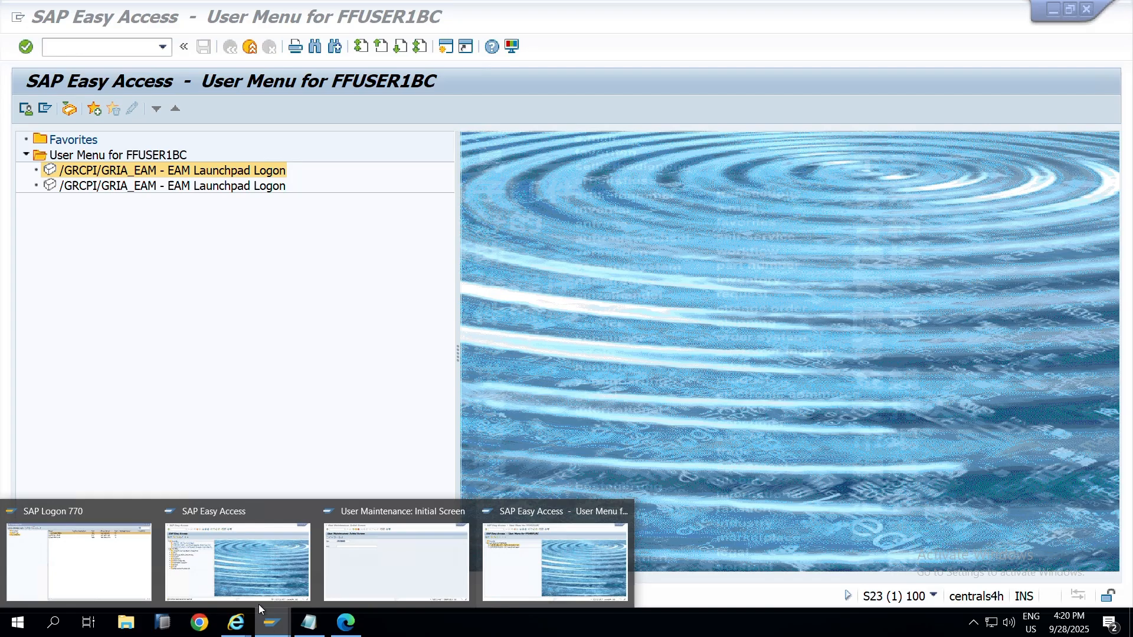
{"action": "left_click", "coordinate": [126, 555]}
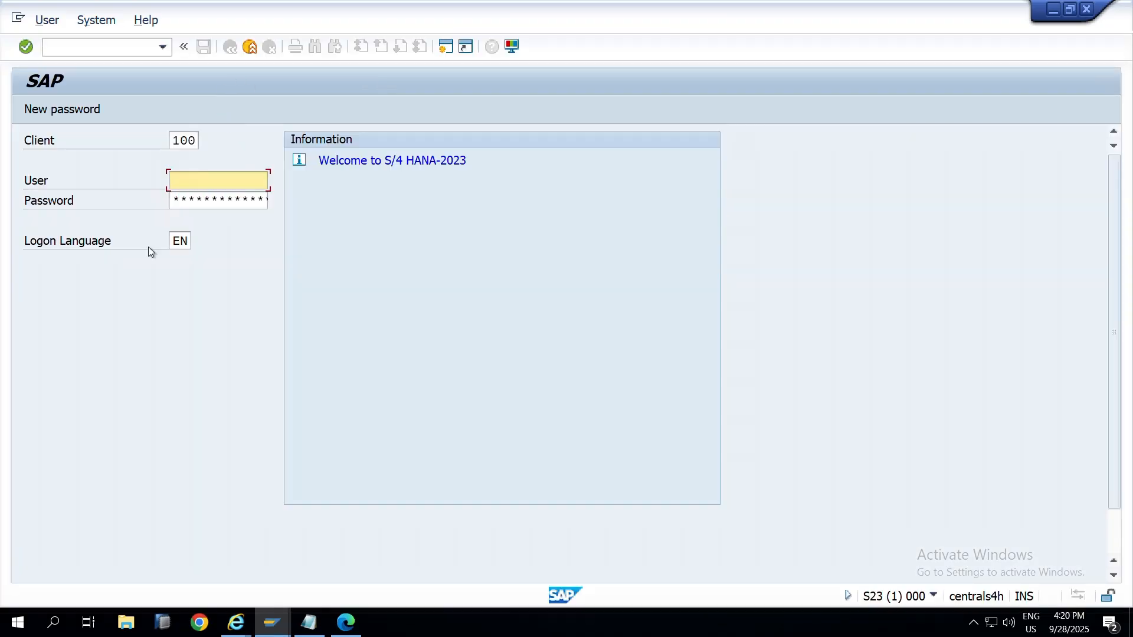
{"action": "type", "text": "FFUSER2BC"}
{"action": "key", "text": "Tab"}
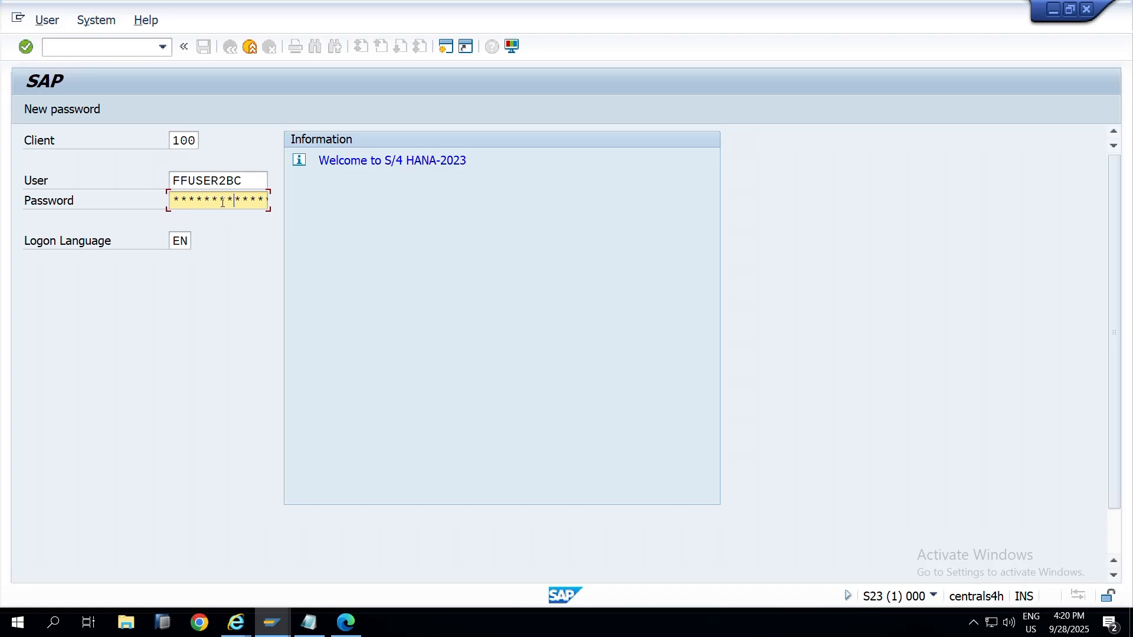
{"action": "key", "text": "Return"}
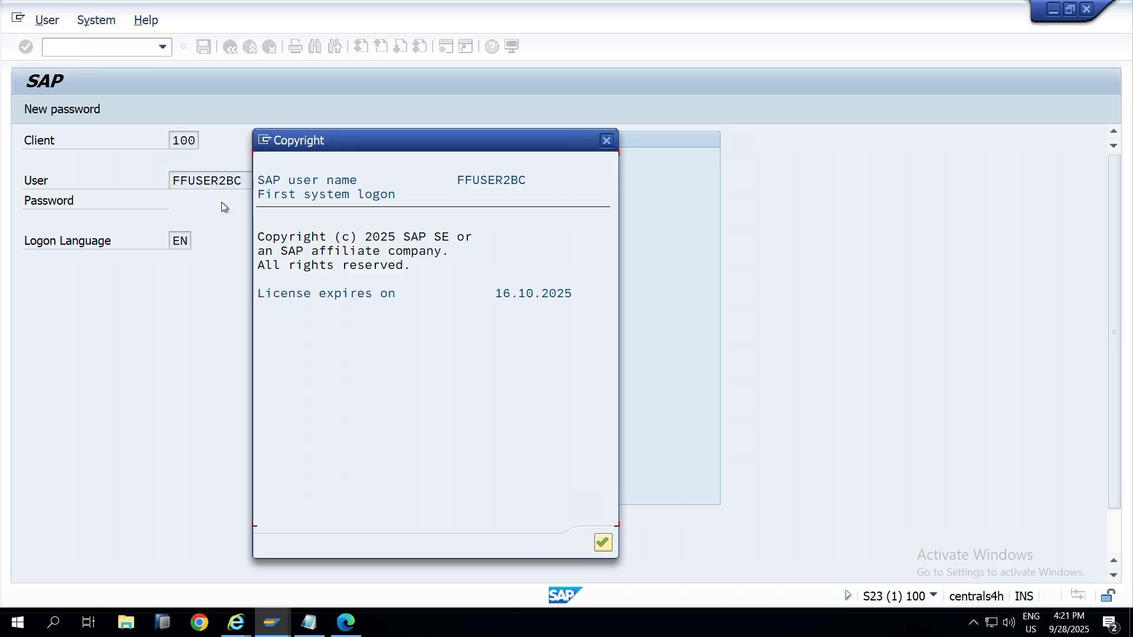
{"action": "key", "text": "Return"}
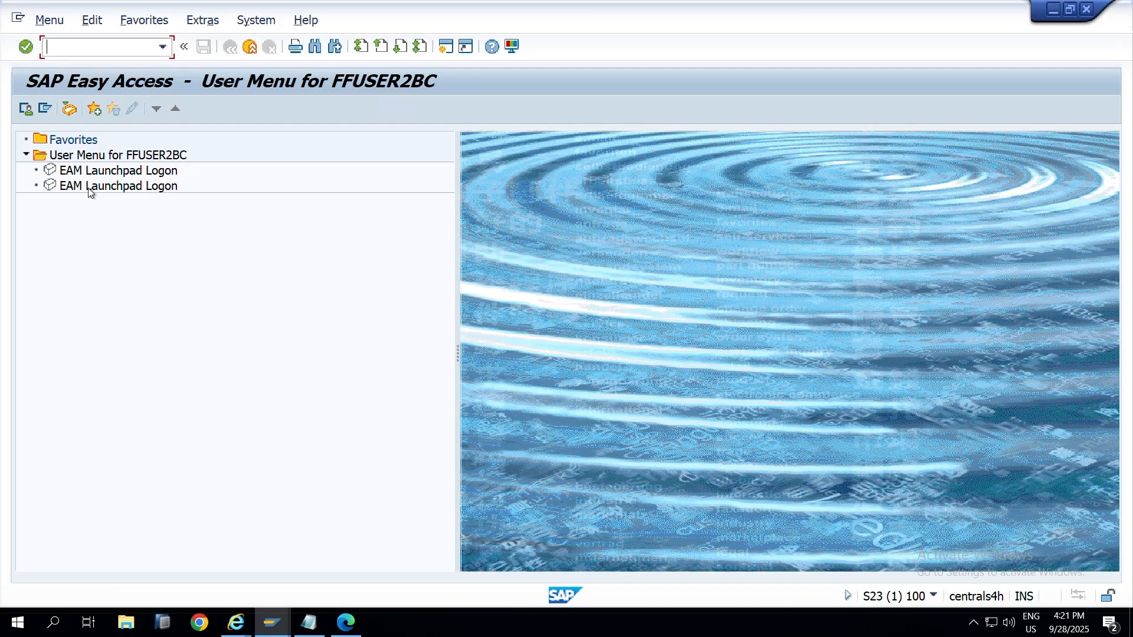
Step: Launch EAM Launchpad Logon and verify FFID_MMBC and FFID_SDBC are both listed as available
{"action": "double_click", "coordinate": [103, 172]}
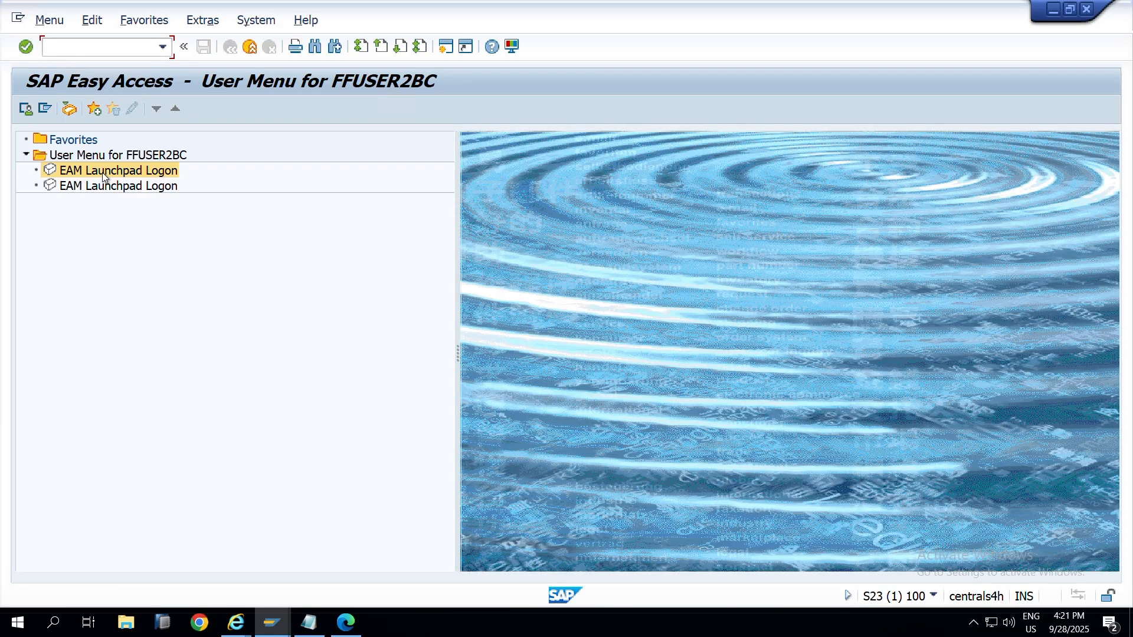
{"action": "left_click_drag", "start_coordinate": [94, 160], "coordinate": [2, 155]}
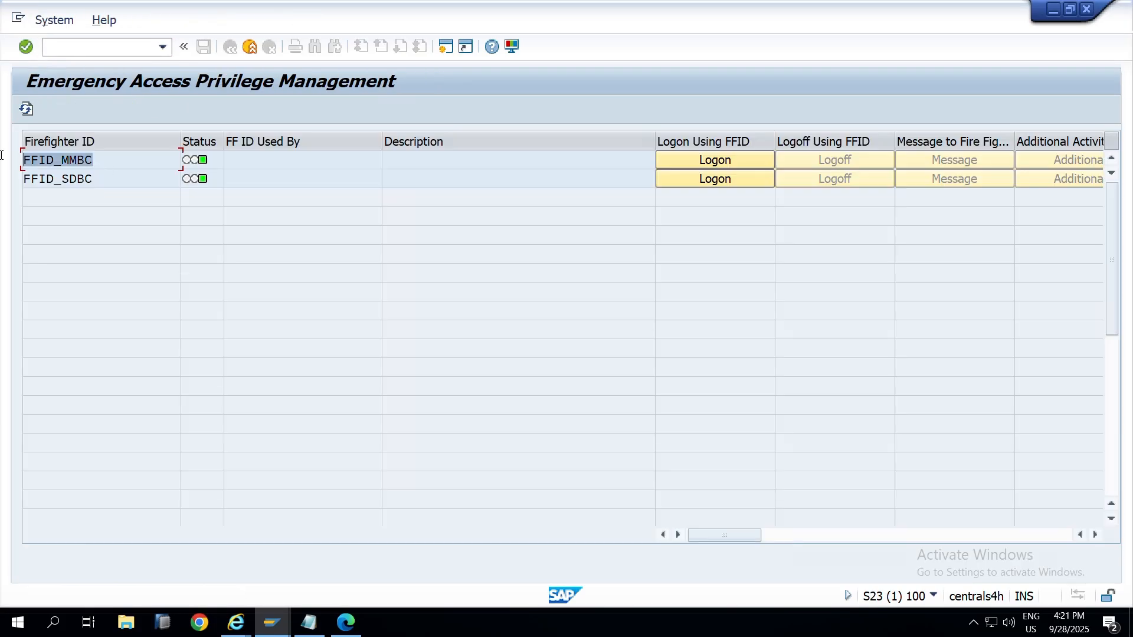
{"action": "left_click_drag", "start_coordinate": [110, 173], "coordinate": [3, 169]}
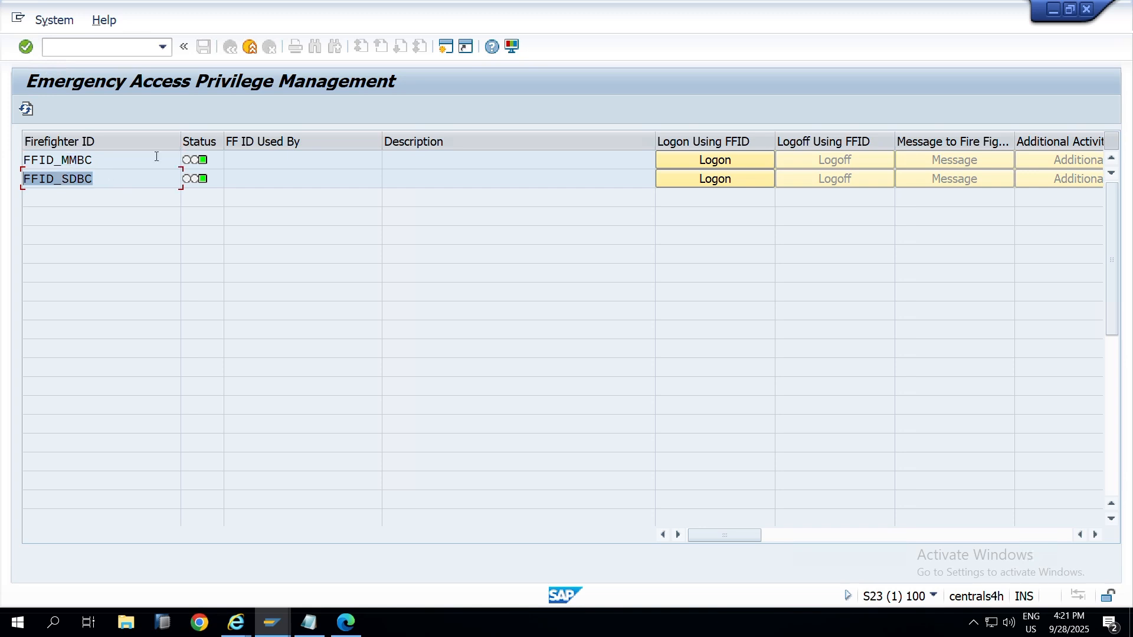
{"action": "left_click_drag", "start_coordinate": [157, 157], "coordinate": [3, 161]}
{"action": "left_click_drag", "start_coordinate": [103, 172], "coordinate": [9, 177]}
{"action": "left_click_drag", "start_coordinate": [118, 155], "coordinate": [4, 159]}
{"action": "left_click_drag", "start_coordinate": [103, 179], "coordinate": [5, 172]}
{"action": "key", "text": "alt+Tab"}
{"action": "key", "text": "alt+Tab"}
{"action": "key", "text": "alt+Tab"}
{"action": "key", "text": "alt+Tab"}
{"action": "key", "text": "alt+Tab"}
{"action": "key", "text": "alt+Tab"}
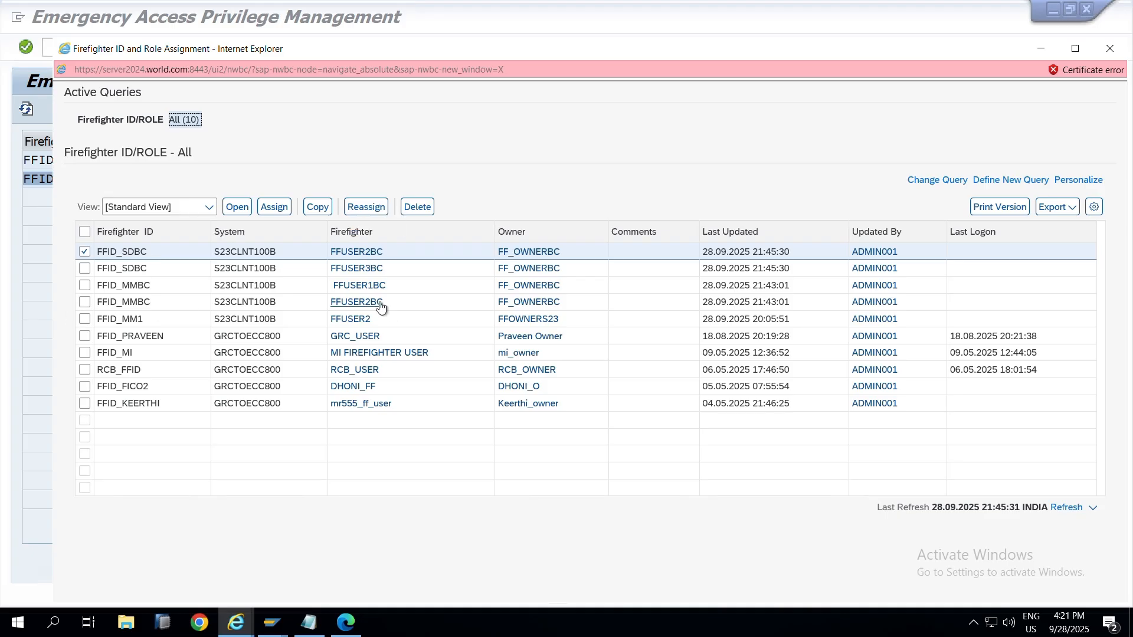
{"action": "left_click", "coordinate": [4, 251]}
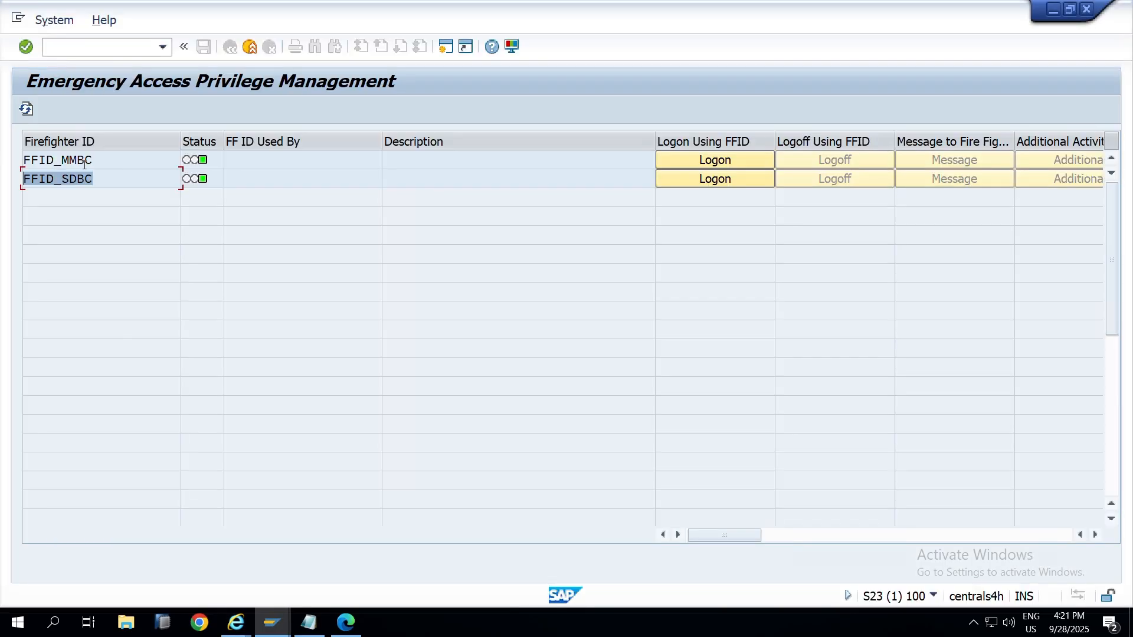
{"action": "left_click_drag", "start_coordinate": [95, 160], "coordinate": [28, 179]}
{"action": "left_click", "coordinate": [130, 179]}
Step: Select the next firefighter user name in the notes, check the session's system details, and bring SAP Logon forward
{"action": "left_click", "coordinate": [273, 624]}
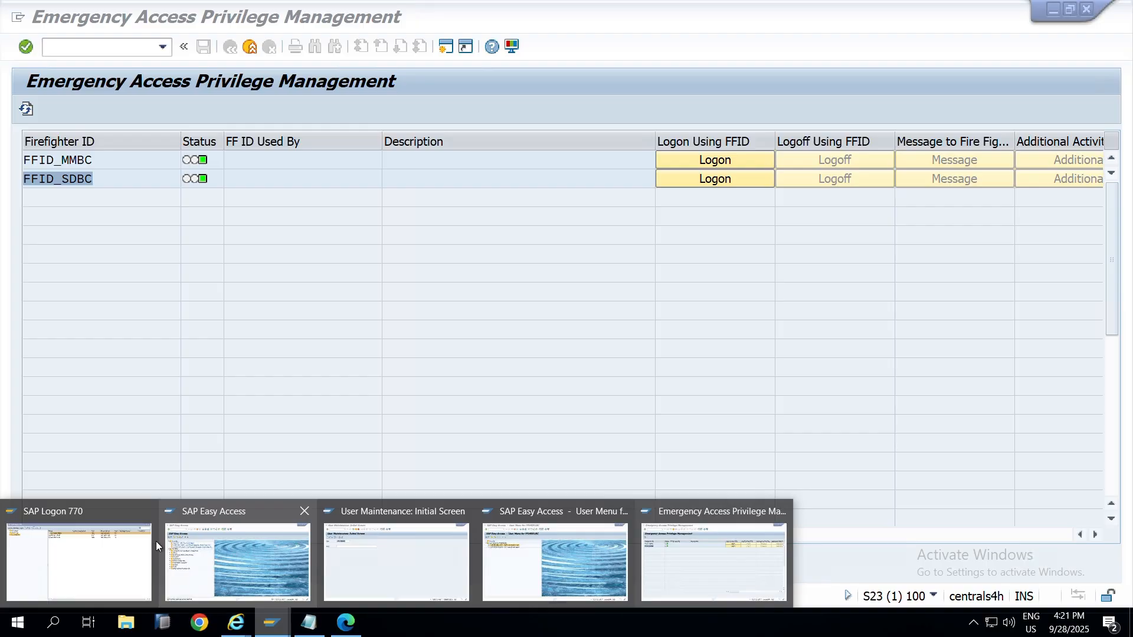
{"action": "key", "text": "alt+Tab"}
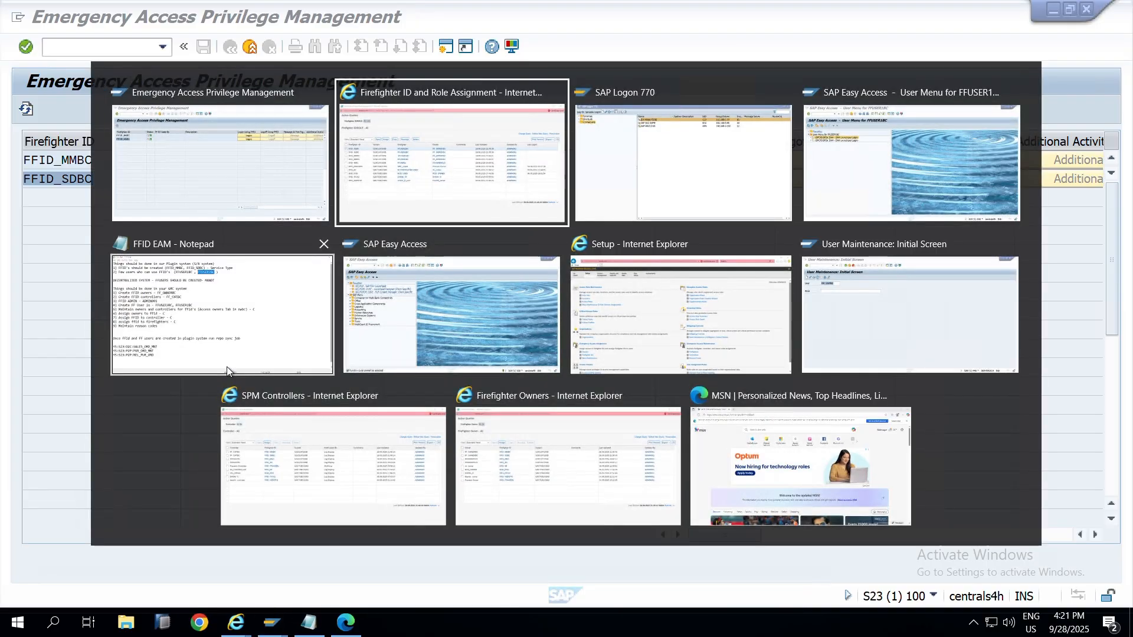
{"action": "left_click", "coordinate": [227, 370]}
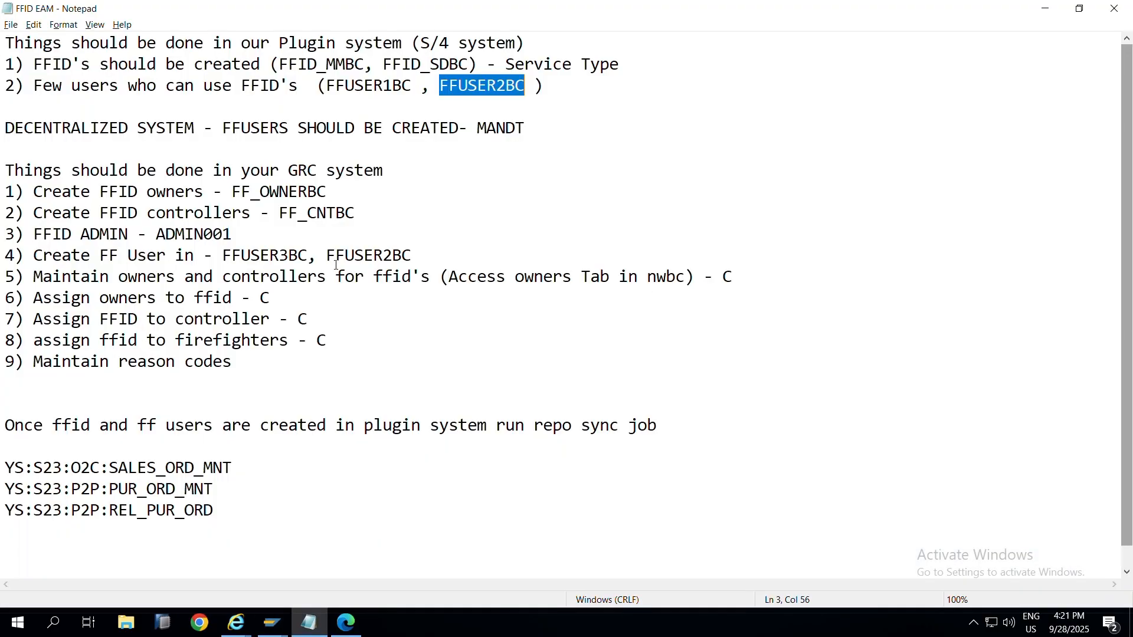
{"action": "left_click_drag", "start_coordinate": [221, 256], "coordinate": [311, 260]}
{"action": "key", "text": "alt+Tab"}
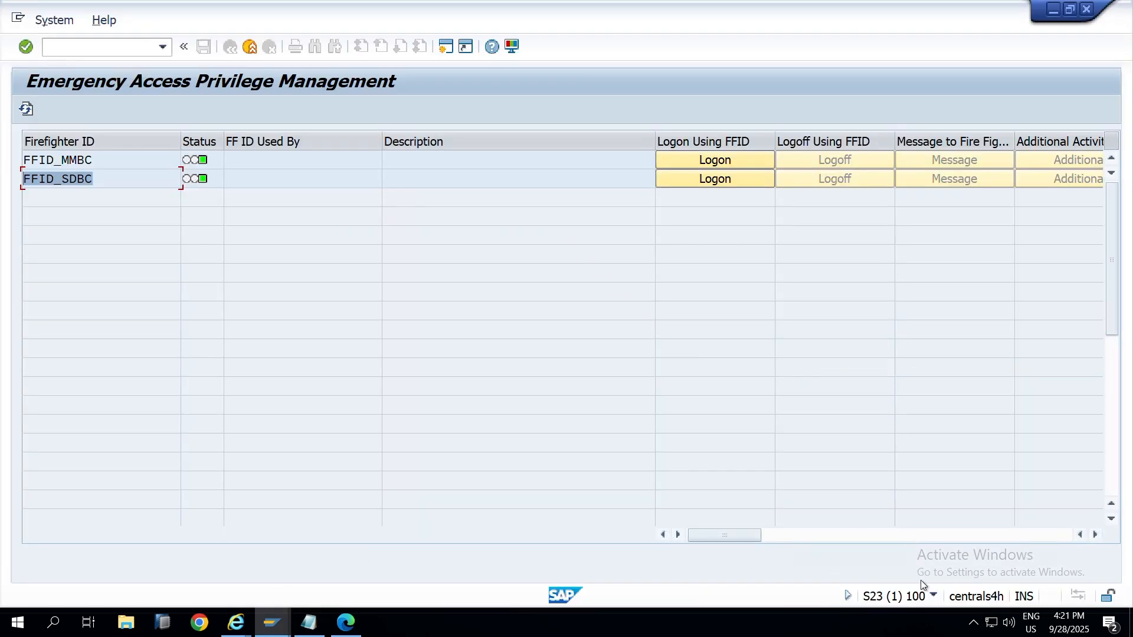
{"action": "left_click", "coordinate": [933, 595]}
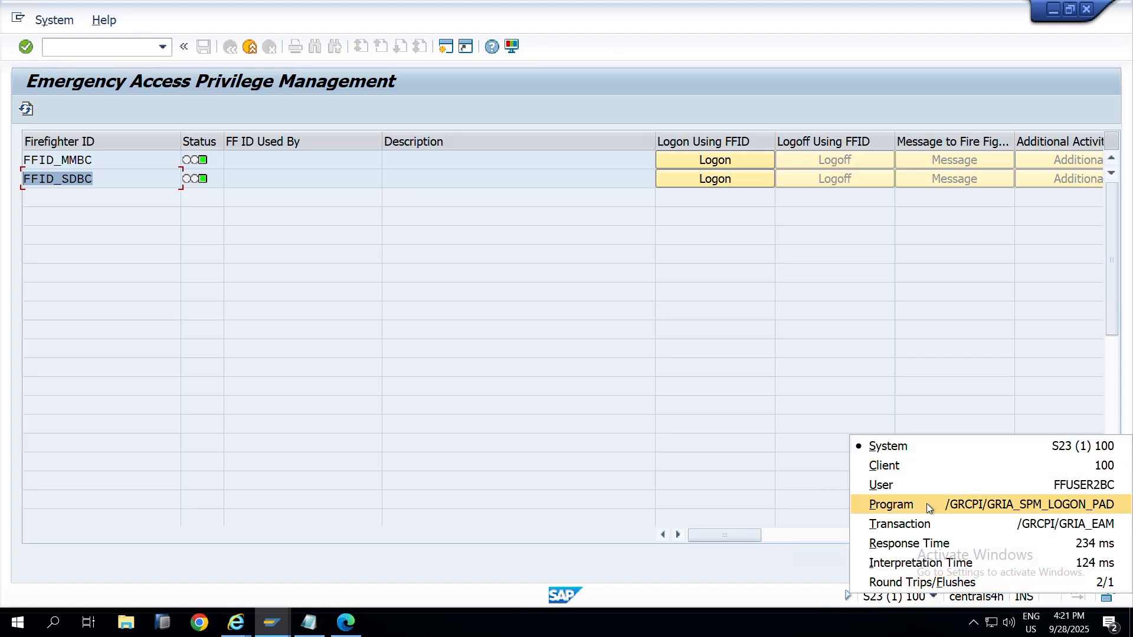
{"action": "left_click", "coordinate": [271, 622]}
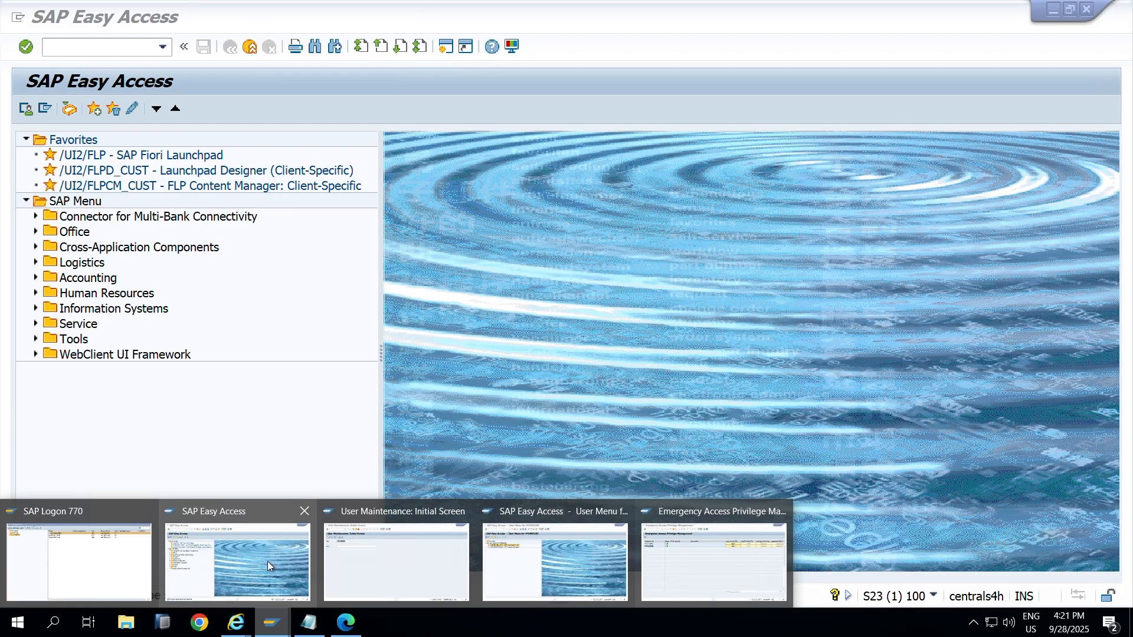
{"action": "left_click", "coordinate": [112, 557]}
Step: Log on to SAP GRC12-08 client 440 as FFUSER3BC and dismiss the copyright notice
{"action": "double_click", "coordinate": [397, 112]}
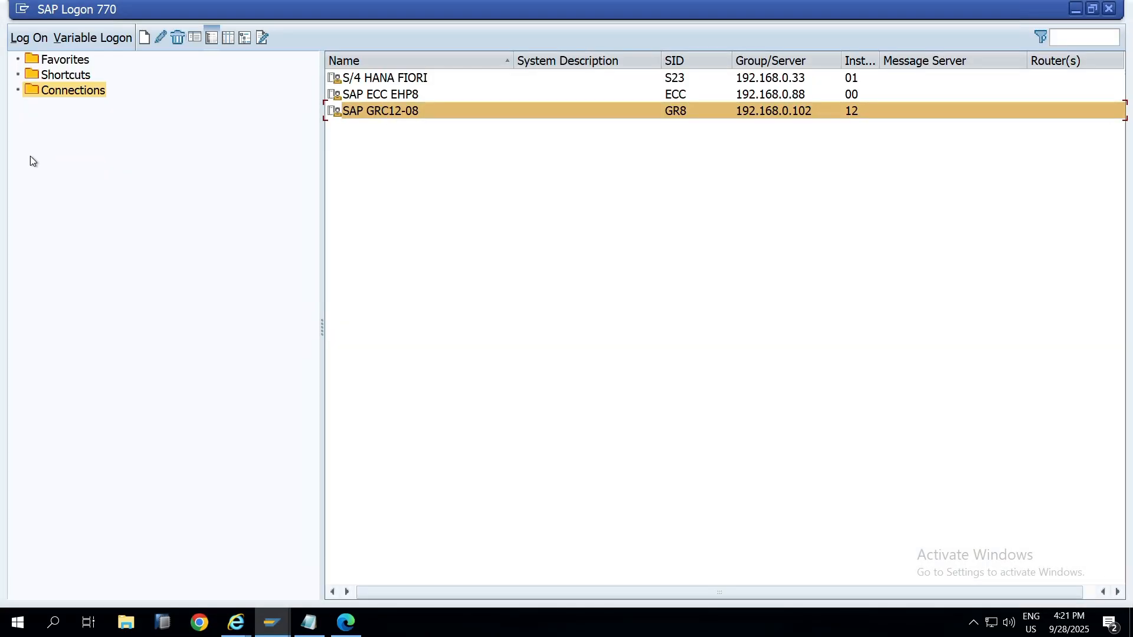
{"action": "type", "text": "FFUSER3BC"}
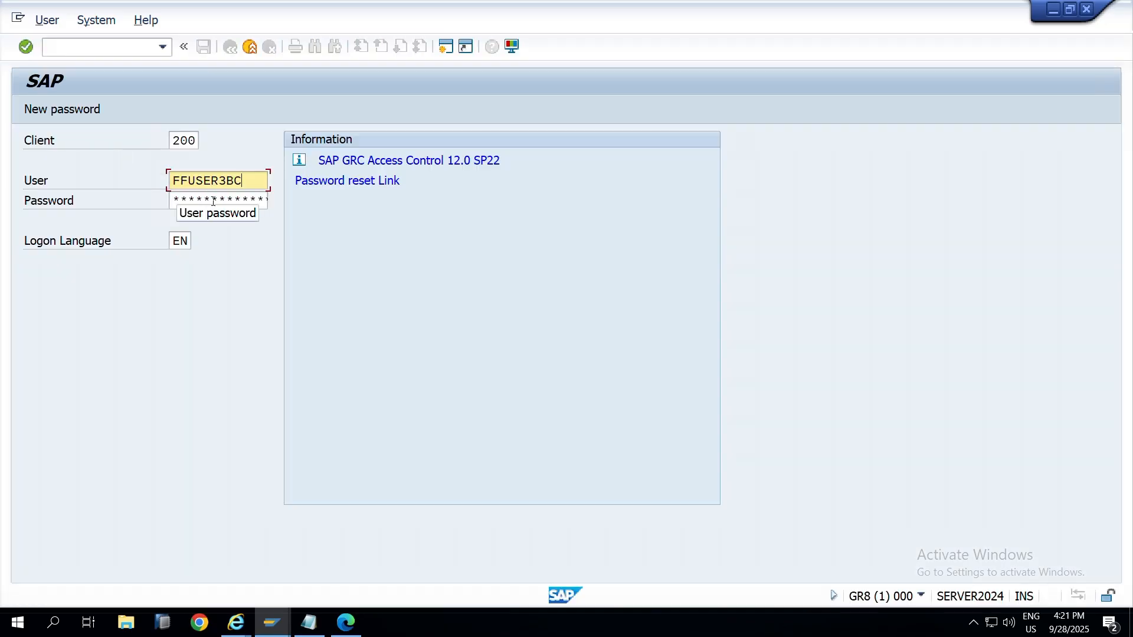
{"action": "left_click", "coordinate": [214, 202]}
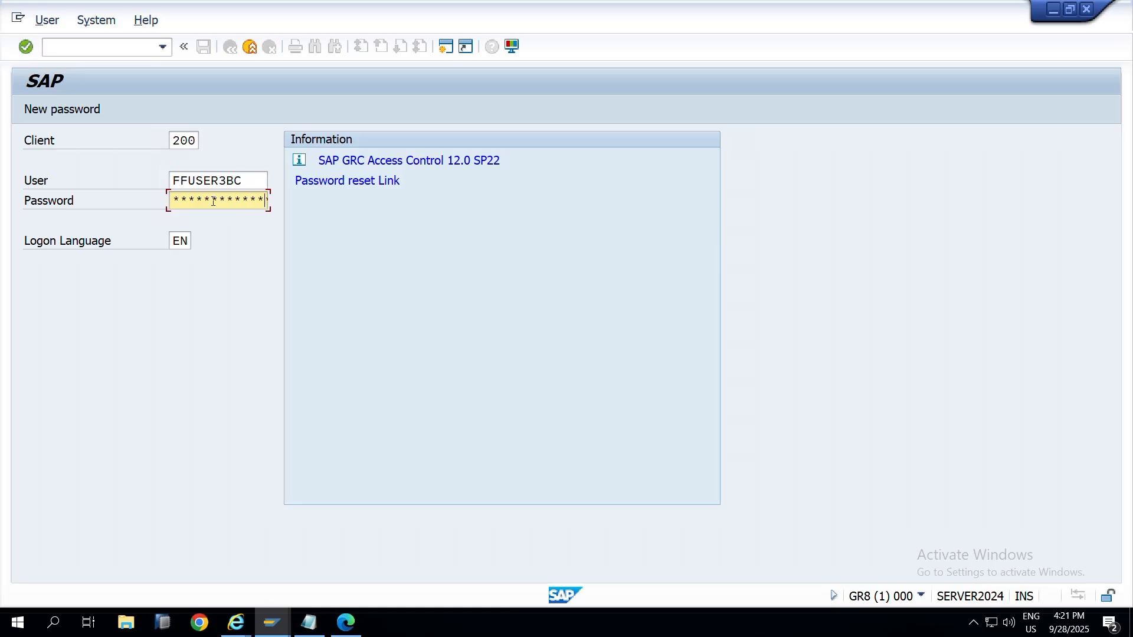
{"action": "left_click_drag", "start_coordinate": [199, 142], "coordinate": [130, 145]}
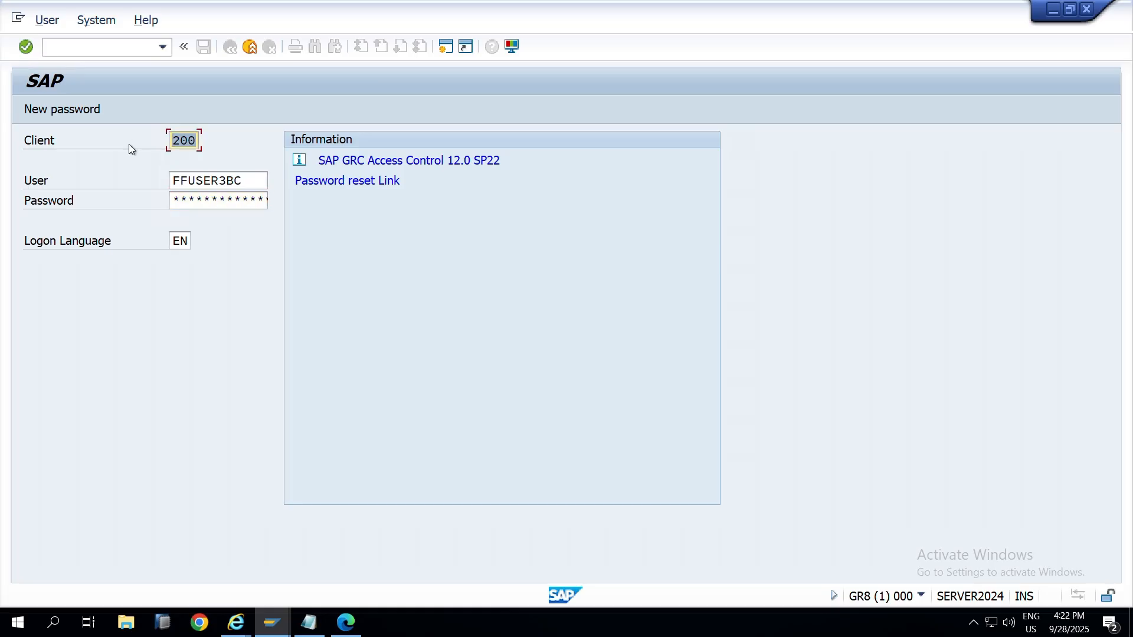
{"action": "type", "text": "440"}
{"action": "key", "text": "Return"}
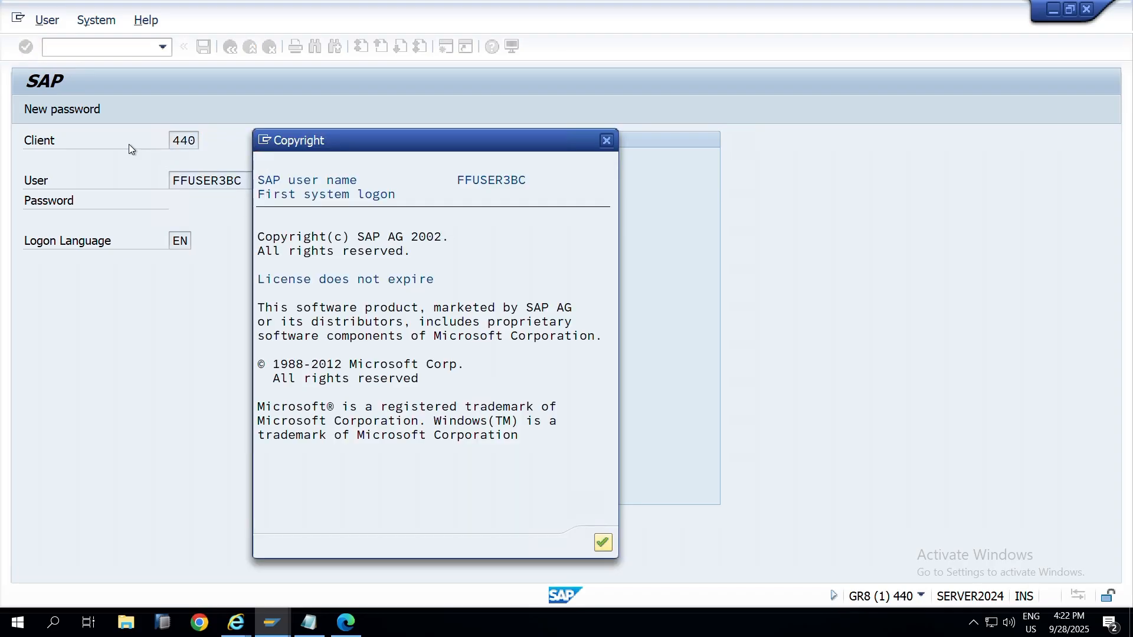
{"action": "key", "text": "Return"}
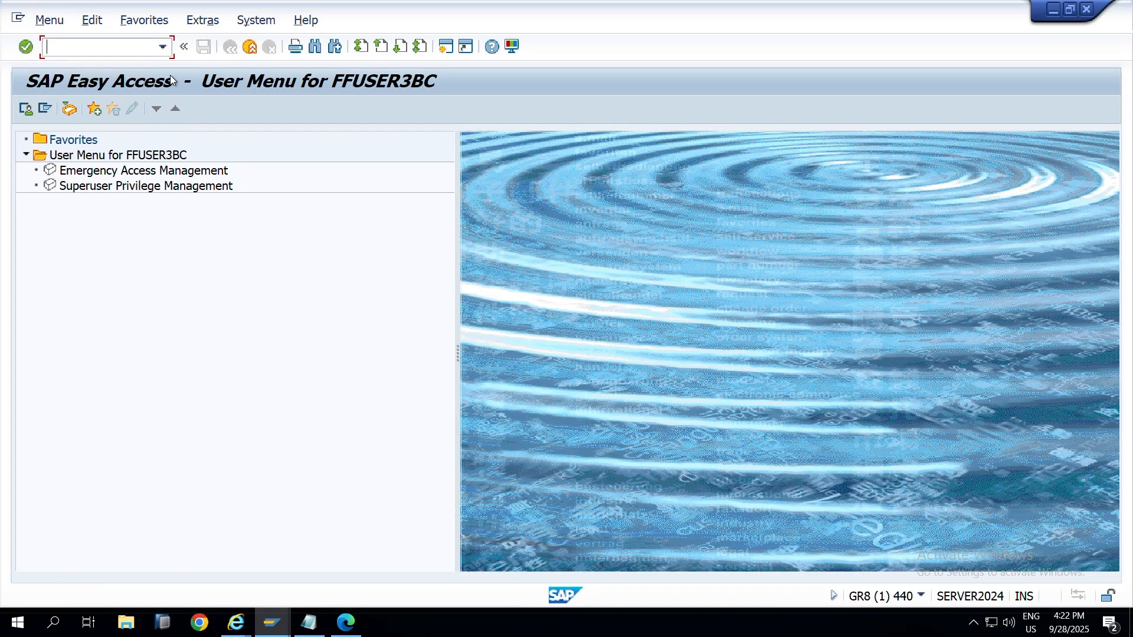
Step: Enable Display Technical Names in the user menu settings
{"action": "left_click", "coordinate": [202, 20]}
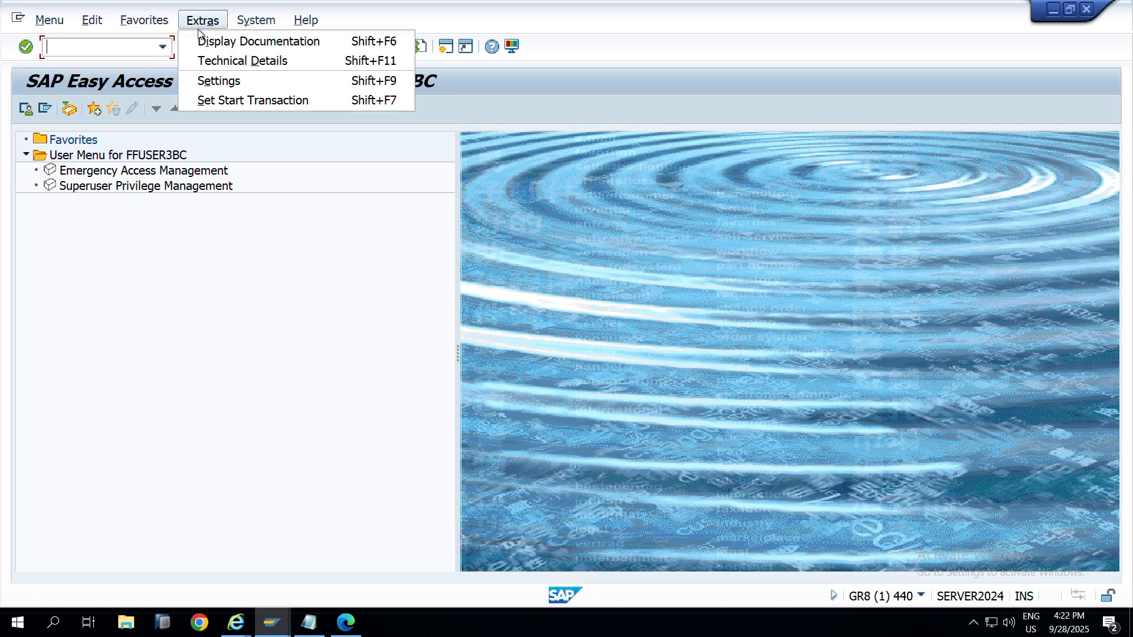
{"action": "left_click", "coordinate": [225, 80]}
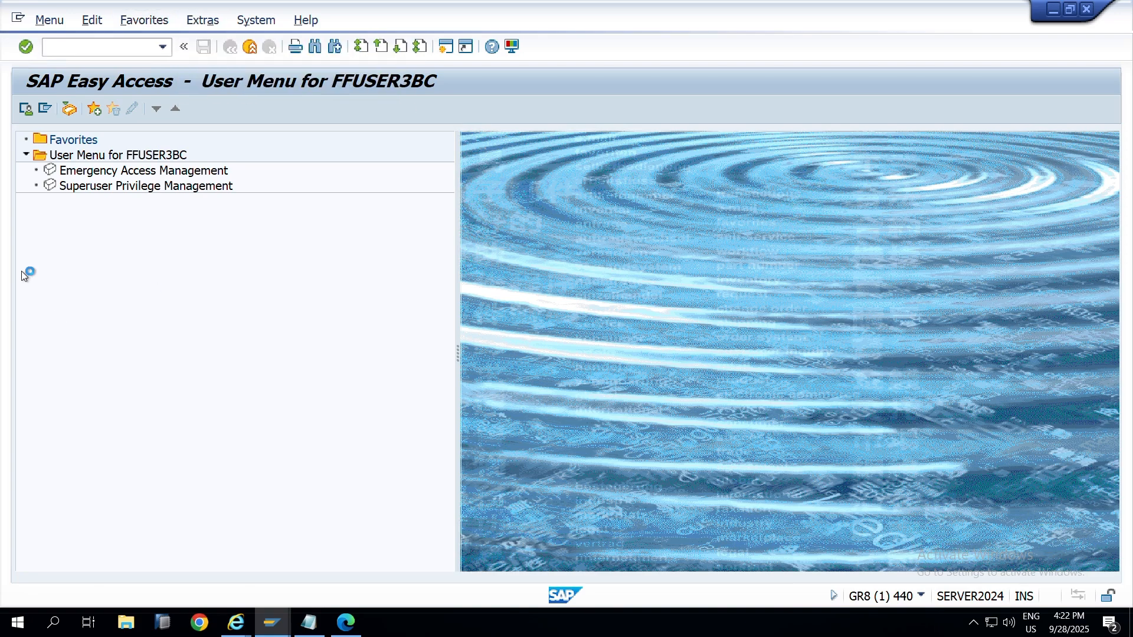
{"action": "left_click", "coordinate": [42, 289]}
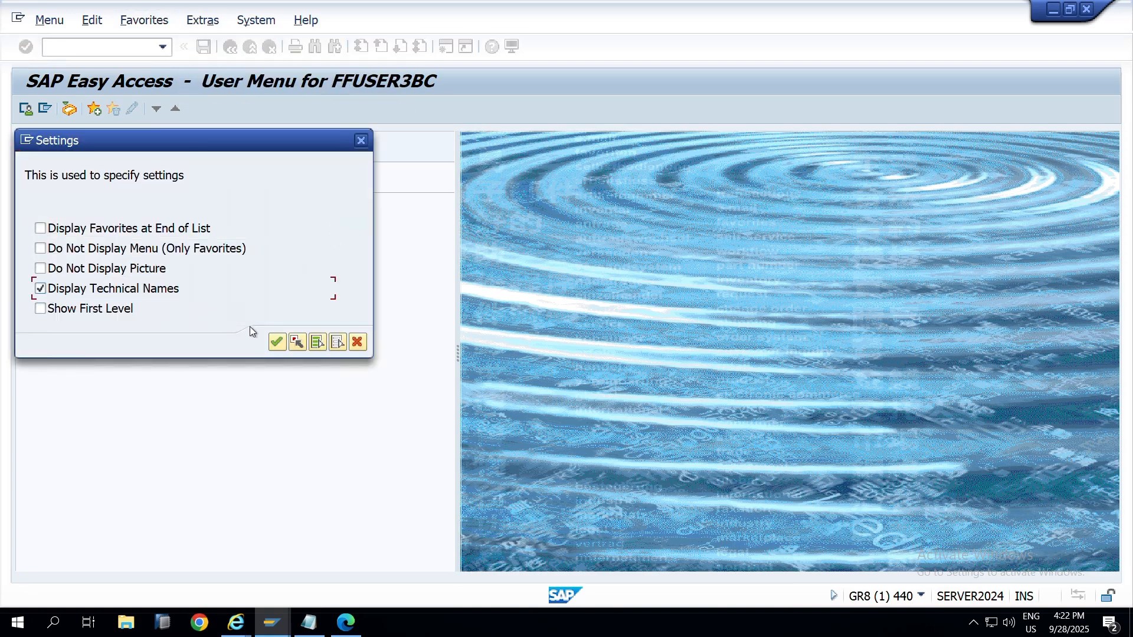
{"action": "left_click", "coordinate": [276, 343]}
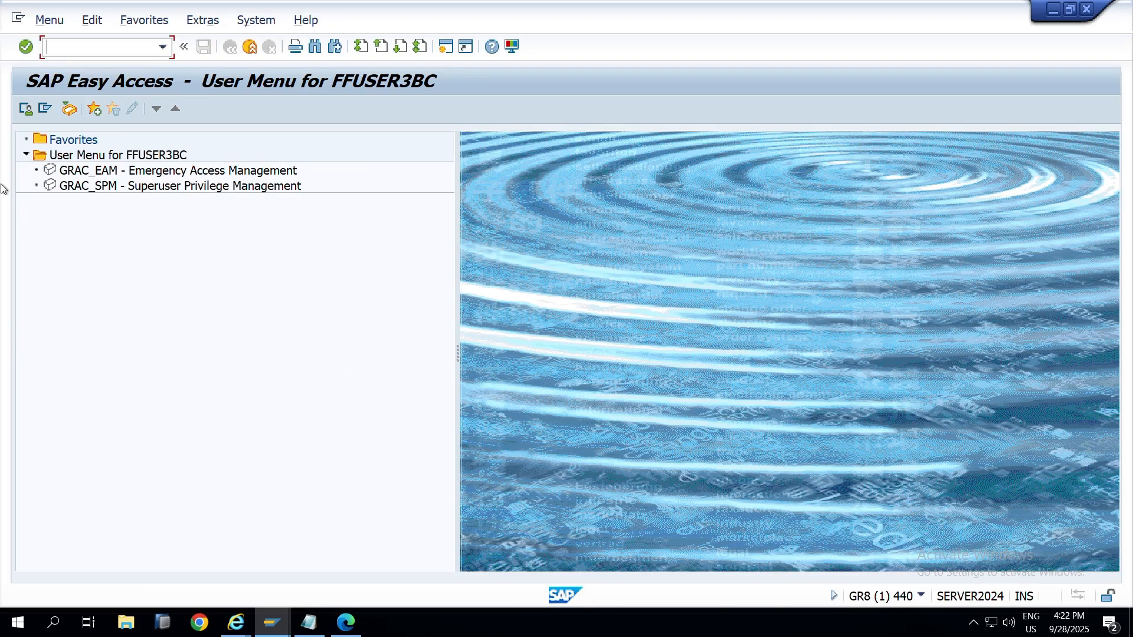
{"action": "double_click", "coordinate": [112, 171]}
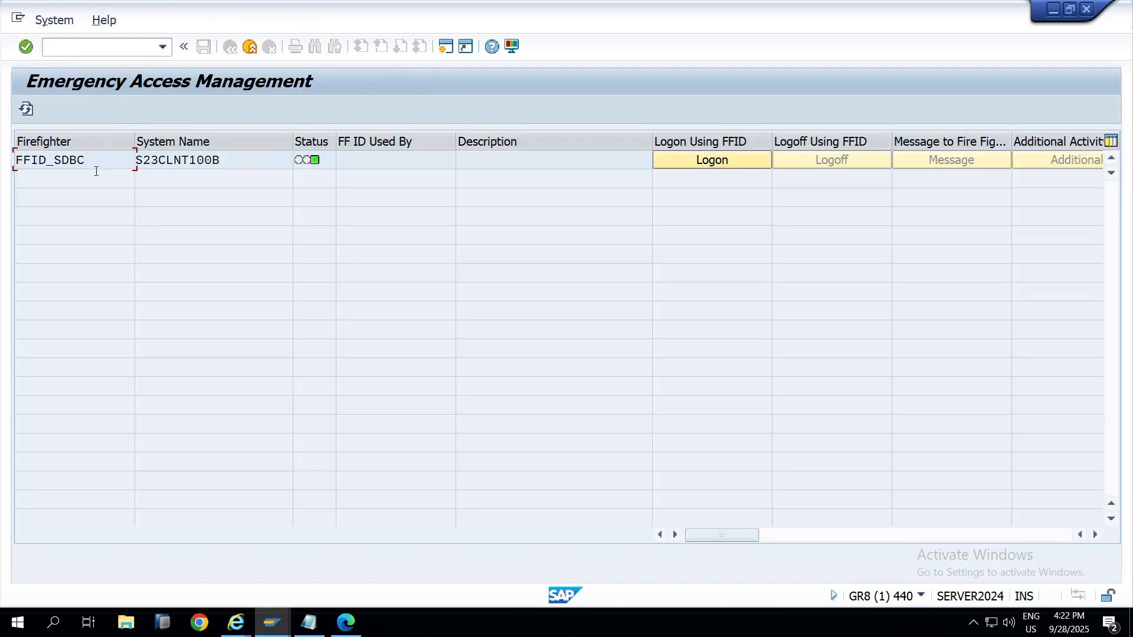
{"action": "left_click_drag", "start_coordinate": [93, 160], "coordinate": [2, 161]}
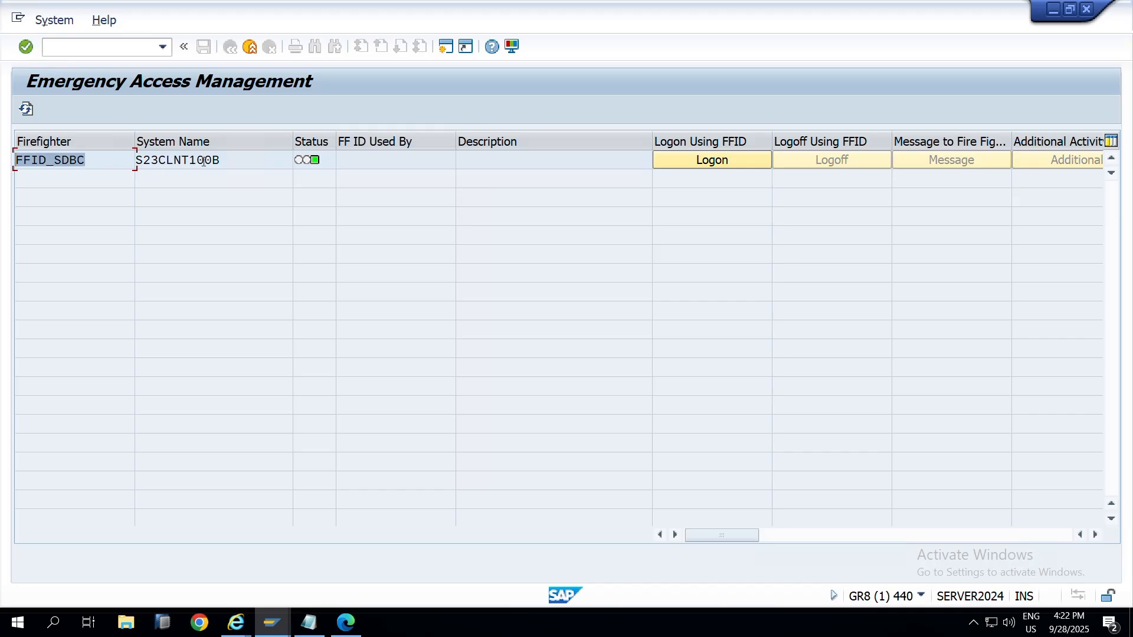
{"action": "left_click", "coordinate": [920, 596]}
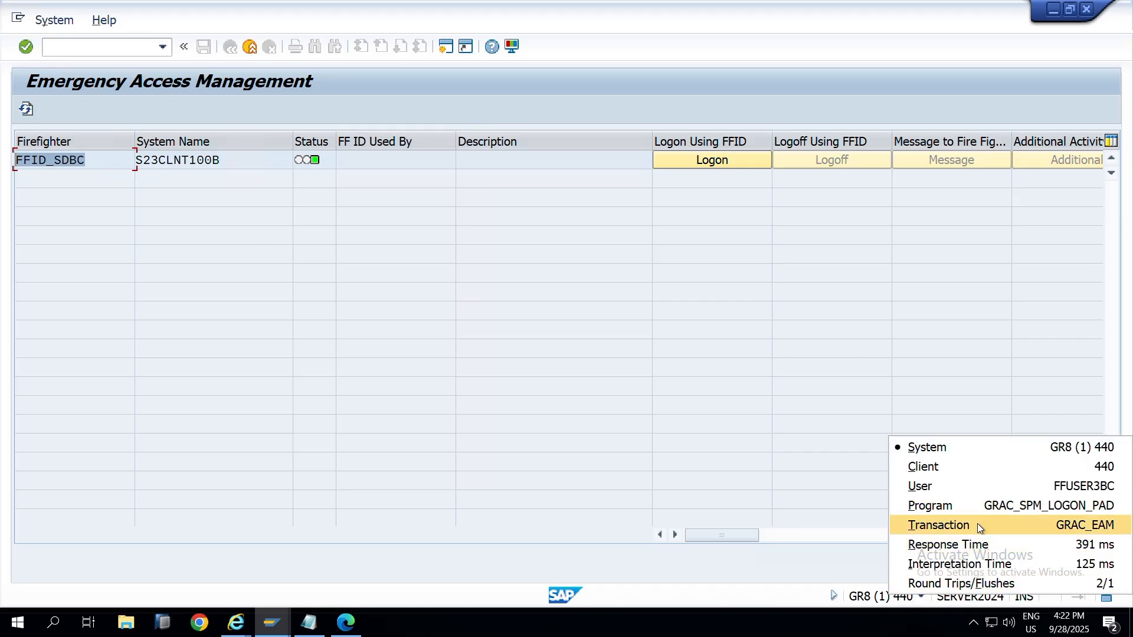
{"action": "left_click", "coordinate": [120, 162]}
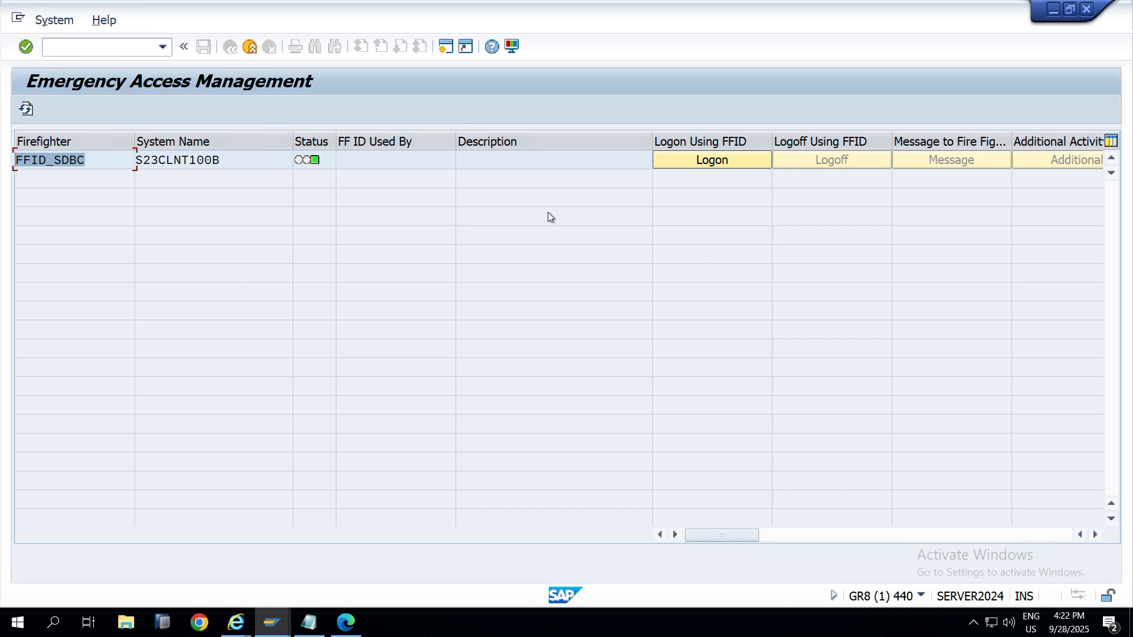
{"action": "key", "text": "alt+Tab"}
{"action": "key", "text": "alt+Tab"}
{"action": "key", "text": "alt+Tab"}
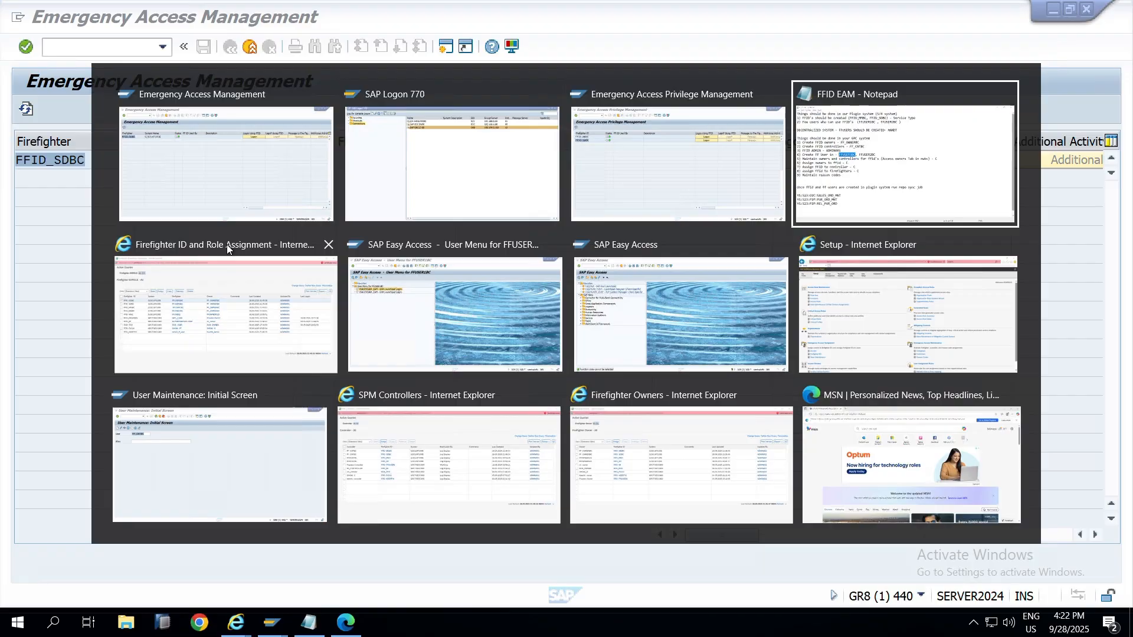
{"action": "key", "text": "alt+shift+Tab"}
{"action": "key", "text": "alt+shift+Tab"}
{"action": "key", "text": "alt+shift+Tab"}
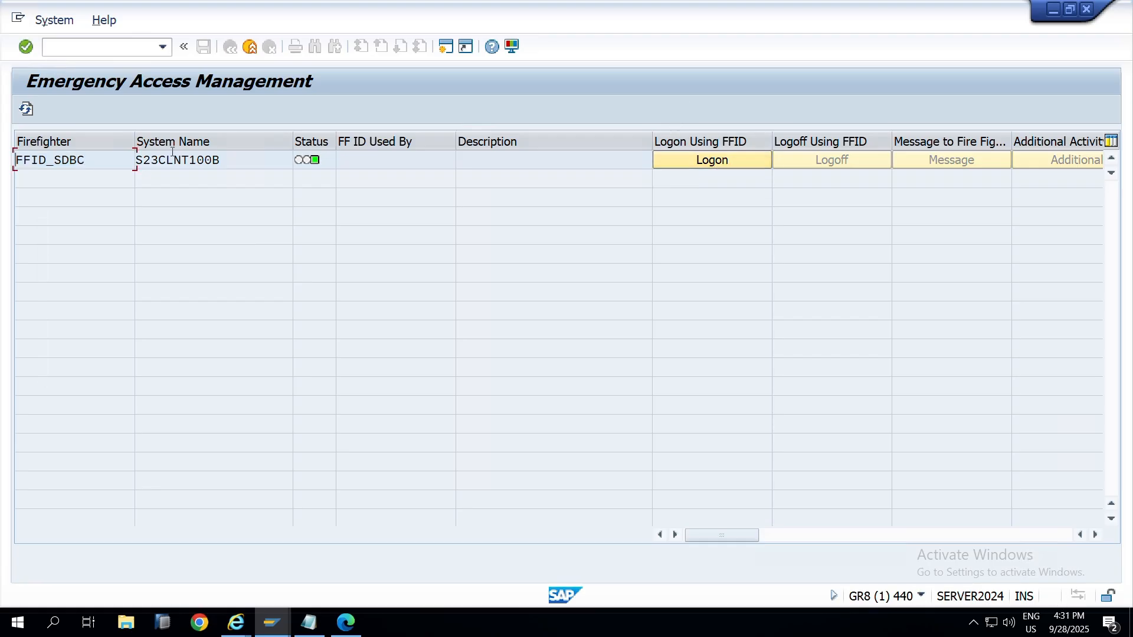
Step: Run SPRO and open GRC > Access Control > Synchronization Jobs > EAM Master Data Synch
{"action": "key", "text": "alt+Tab"}
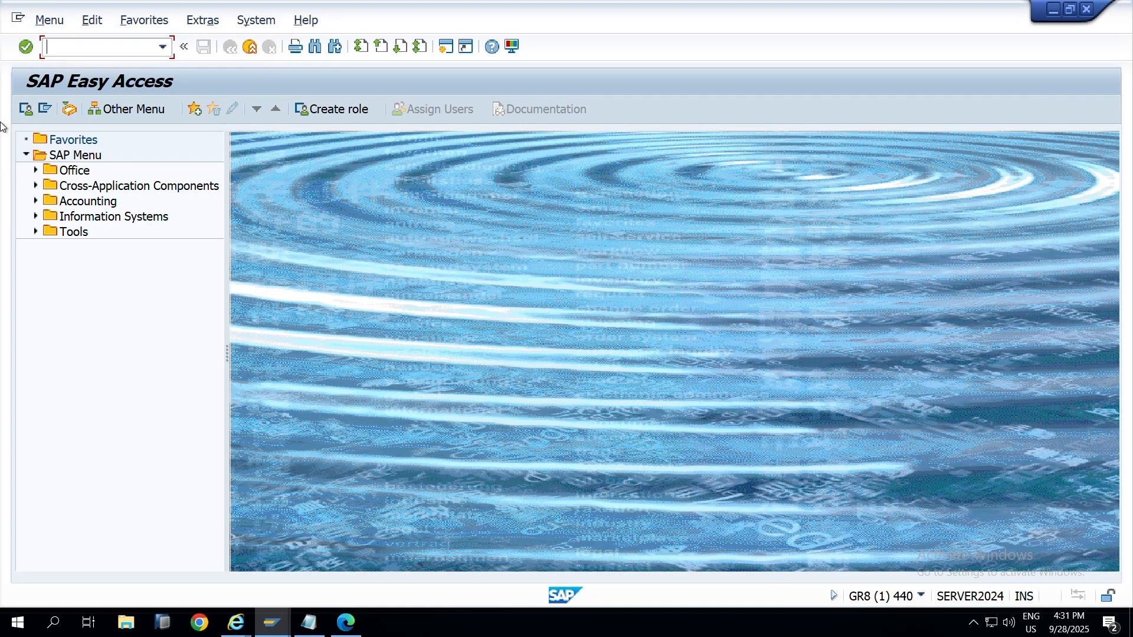
{"action": "type", "text": "spro"}
{"action": "key", "text": "Return"}
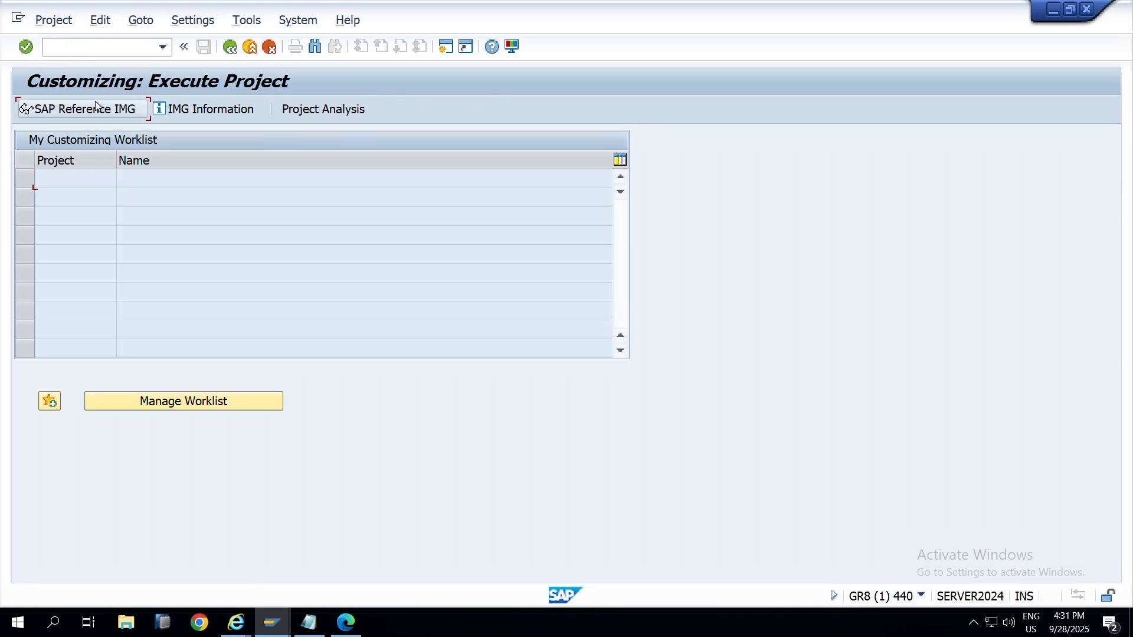
{"action": "left_click", "coordinate": [96, 107]}
{"action": "left_click", "coordinate": [36, 263]}
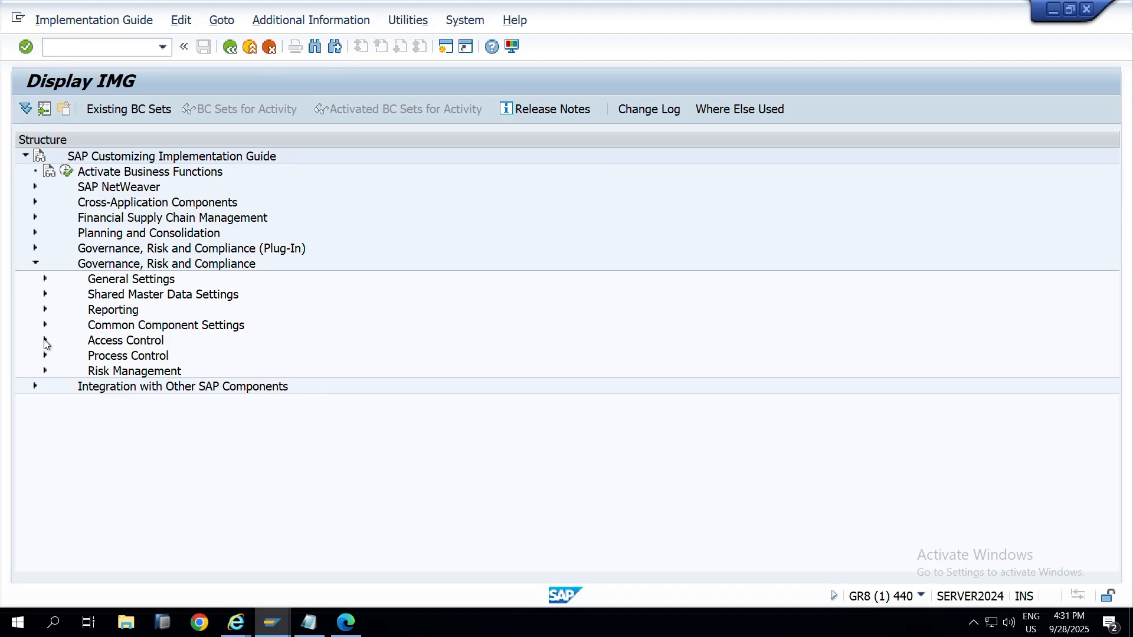
{"action": "left_click", "coordinate": [45, 340]}
{"action": "left_click", "coordinate": [55, 510]}
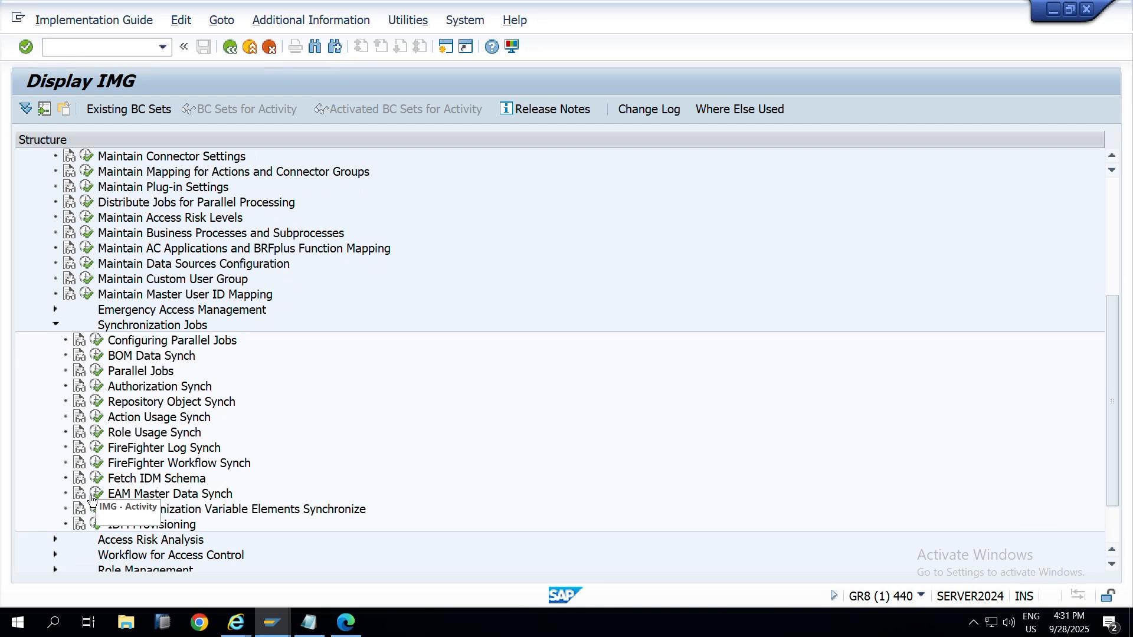
{"action": "left_click", "coordinate": [94, 496]}
Step: Execute the sync for connector S23CLNT100B, dismiss the success message, and return to Emergency Access Management
{"action": "left_click", "coordinate": [354, 161]}
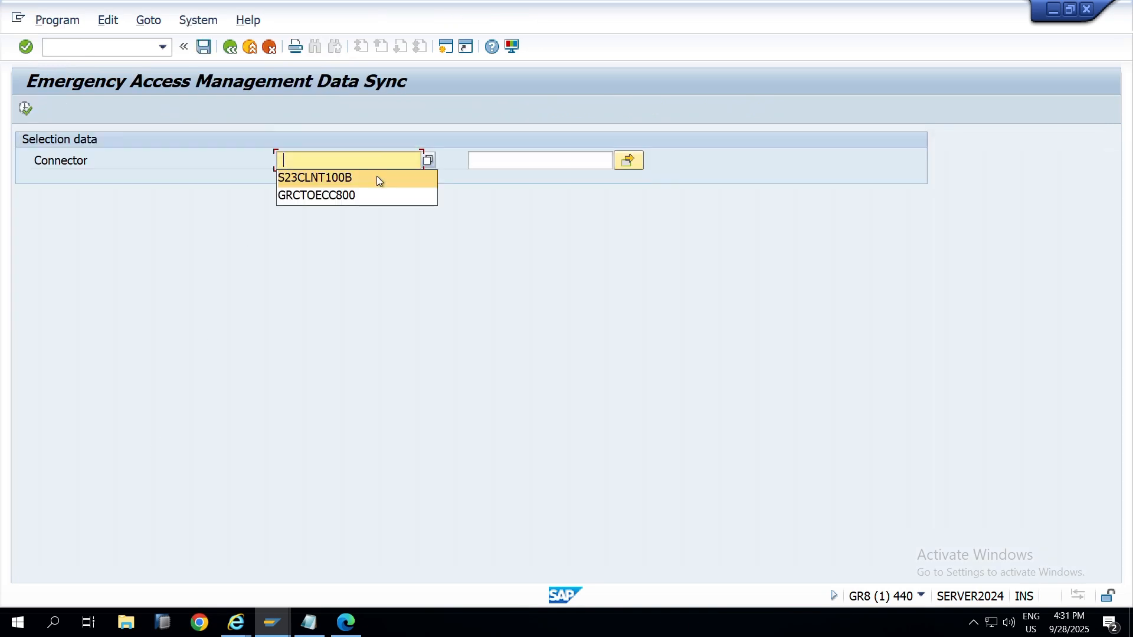
{"action": "left_click", "coordinate": [377, 175]}
{"action": "left_click", "coordinate": [25, 108]}
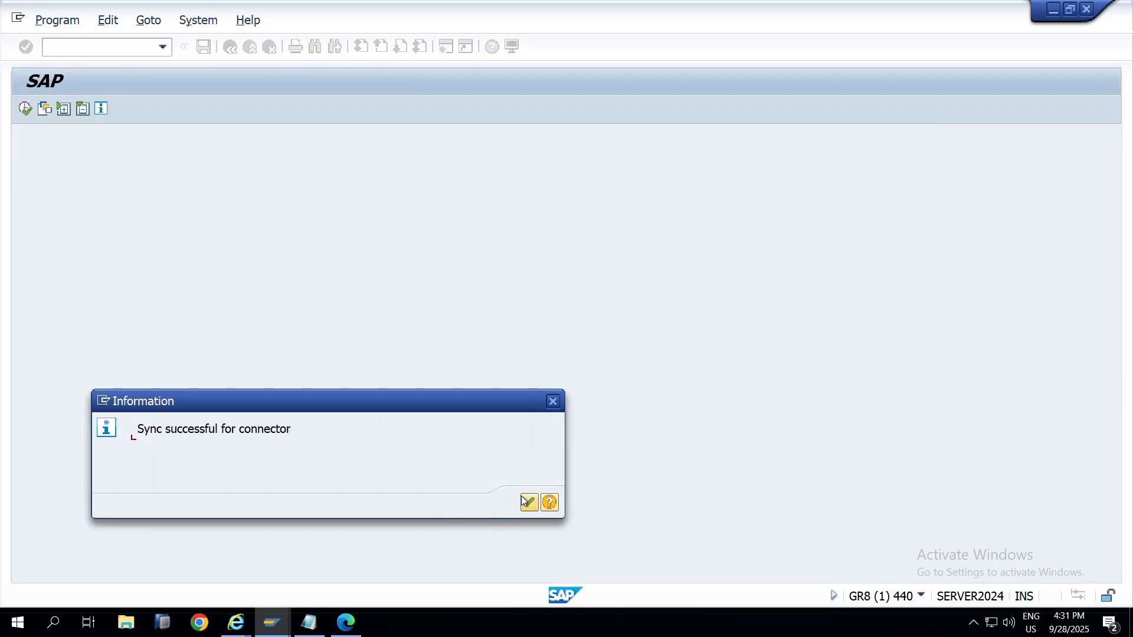
{"action": "left_click", "coordinate": [526, 502]}
{"action": "key", "text": "F3"}
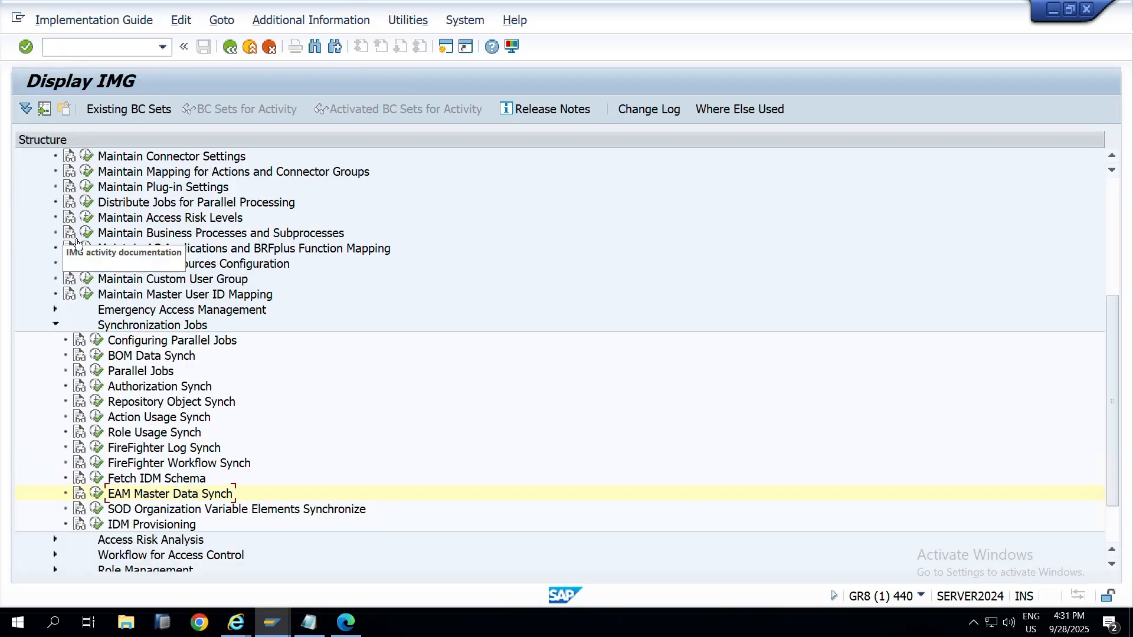
{"action": "key", "text": "alt+Tab"}
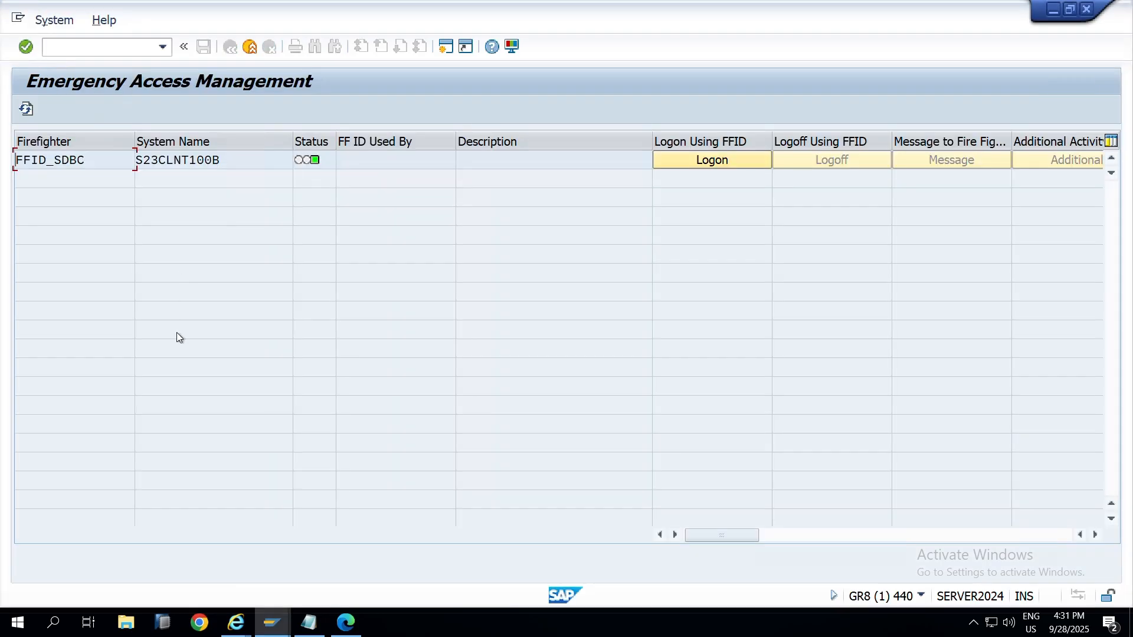
Step: Select the firefighter ID, start its logon, and choose reason code Cutover Activities
{"action": "double_click", "coordinate": [100, 159]}
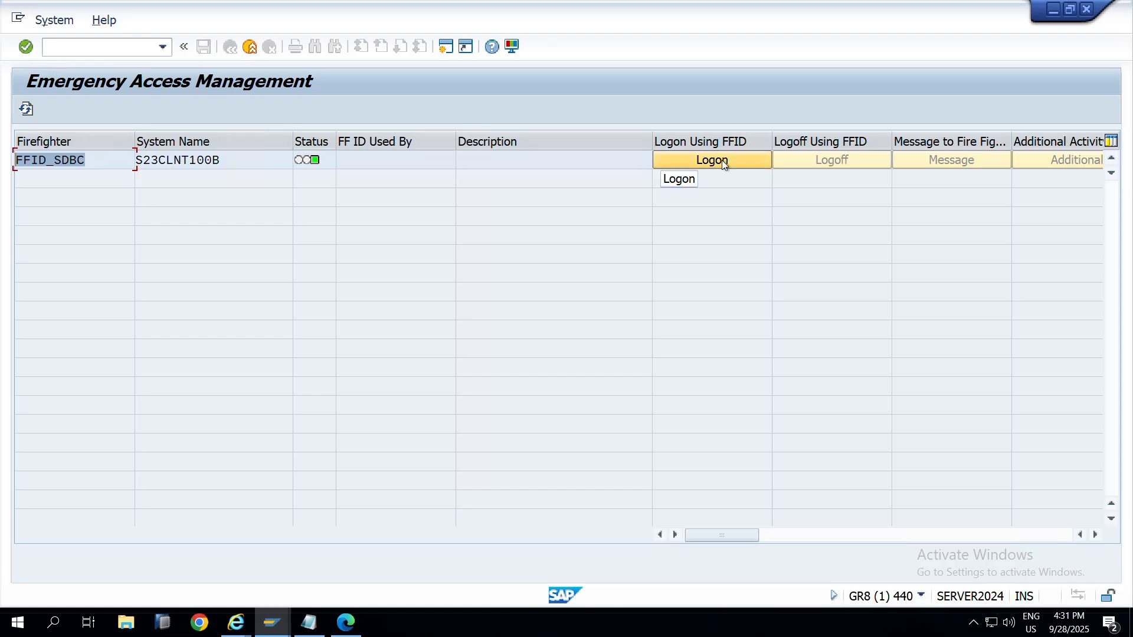
{"action": "left_click", "coordinate": [921, 596]}
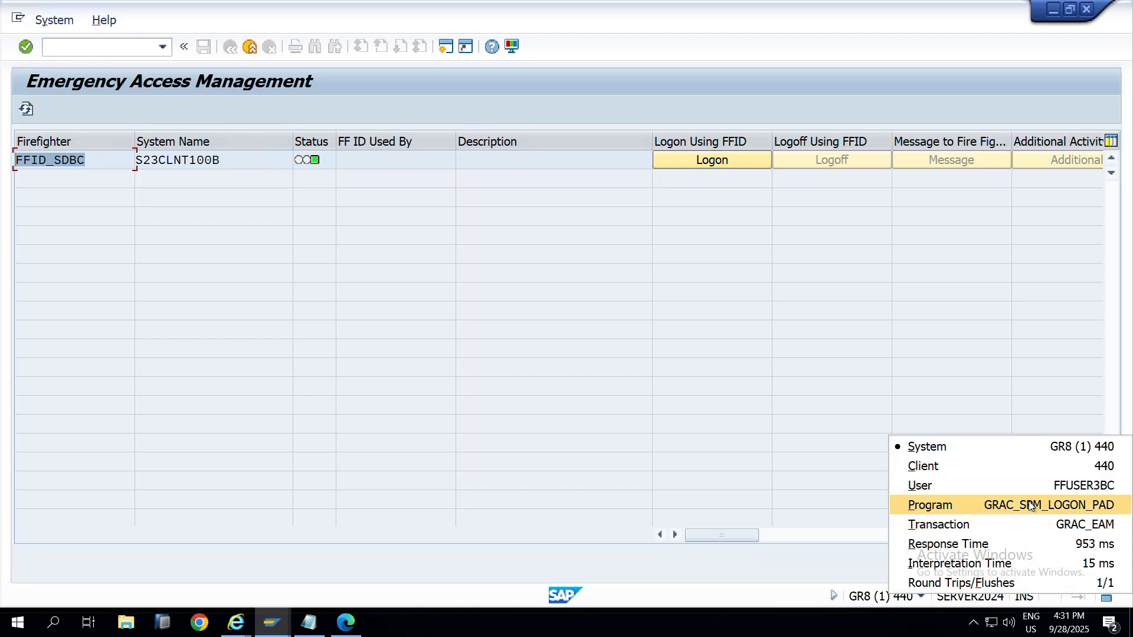
{"action": "left_click", "coordinate": [697, 244]}
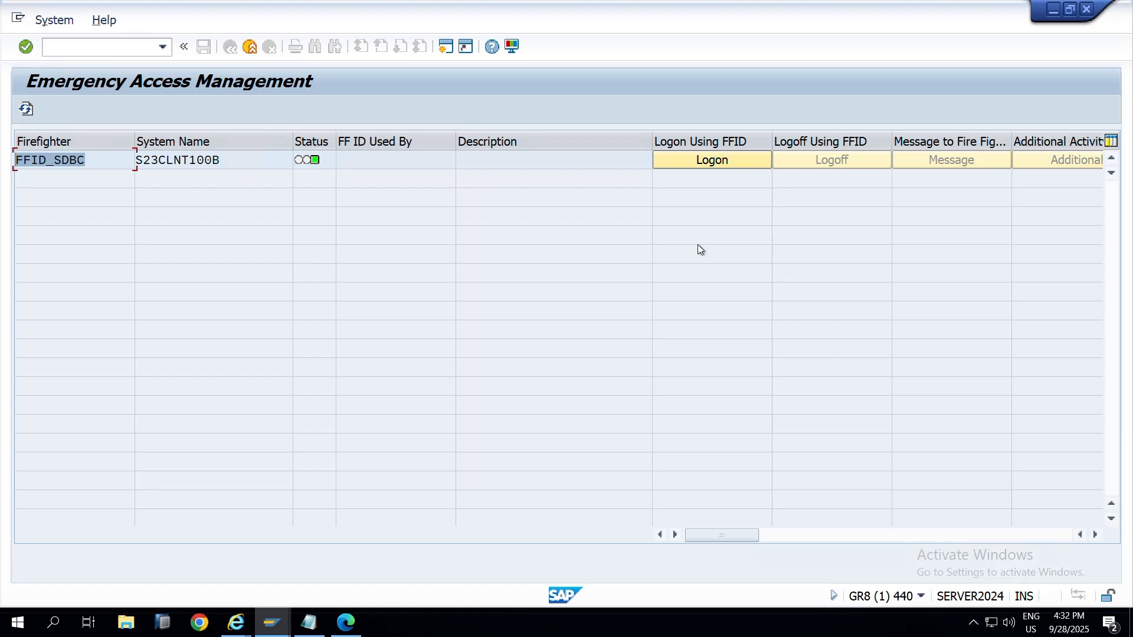
{"action": "left_click", "coordinate": [724, 161]}
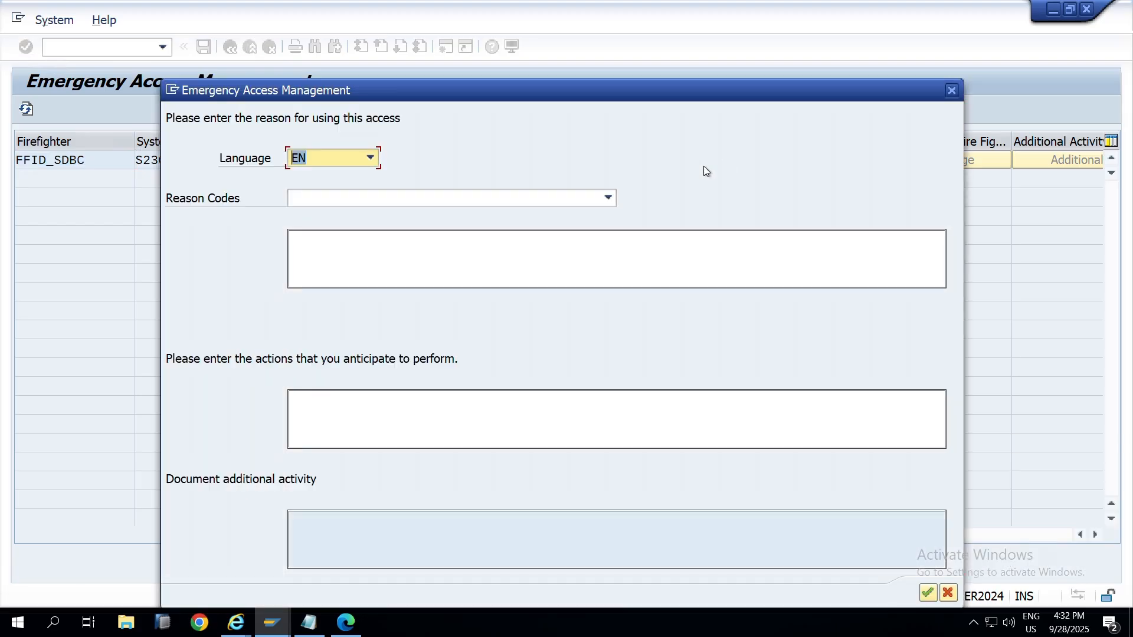
{"action": "left_click", "coordinate": [393, 198]}
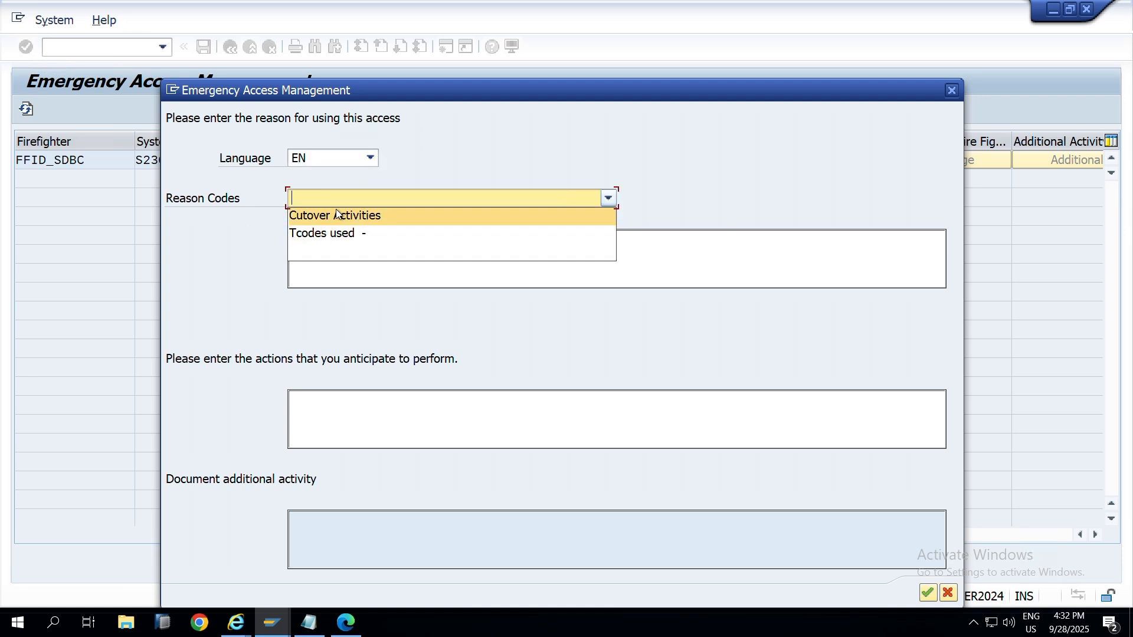
{"action": "left_click", "coordinate": [336, 215]}
Step: Enter 'testing' as the reason text
{"action": "left_click", "coordinate": [333, 249]}
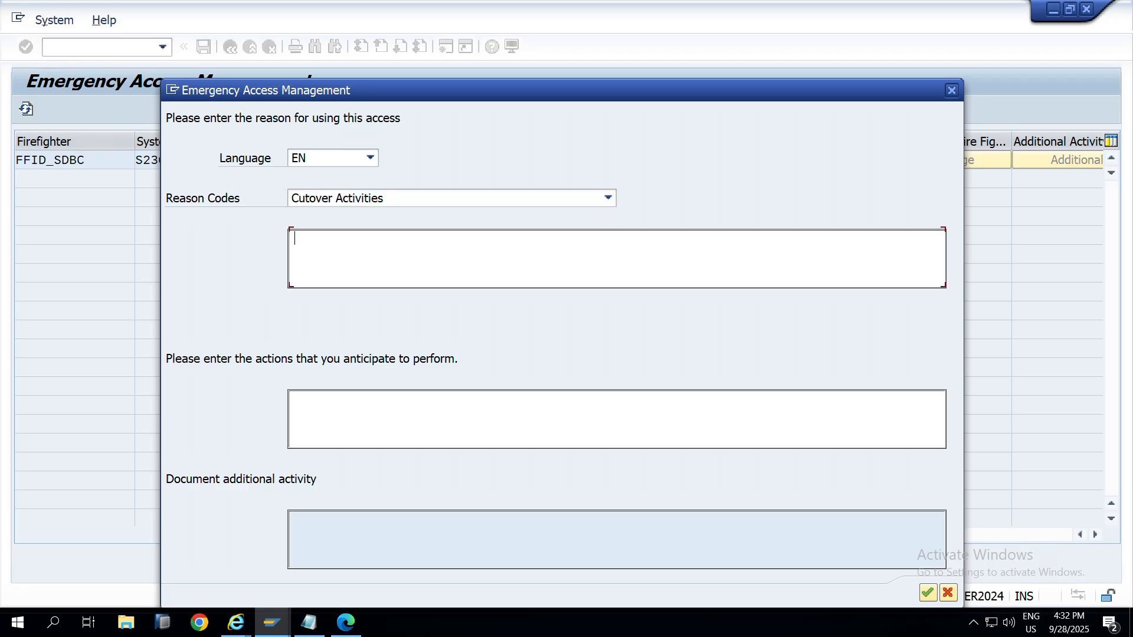
{"action": "type", "text": "testing"}
Step: Enter 'Maintain Tcodes' as the anticipated actions and submit to start the firefighter session
{"action": "left_click", "coordinate": [465, 397]}
{"action": "type", "text": "Testinh"}
{"action": "left_click_drag", "start_coordinate": [408, 409], "coordinate": [255, 395]}
{"action": "key", "text": "BackSpace"}
{"action": "left_click_drag", "start_coordinate": [407, 253], "coordinate": [143, 262]}
{"action": "left_click", "coordinate": [328, 399]}
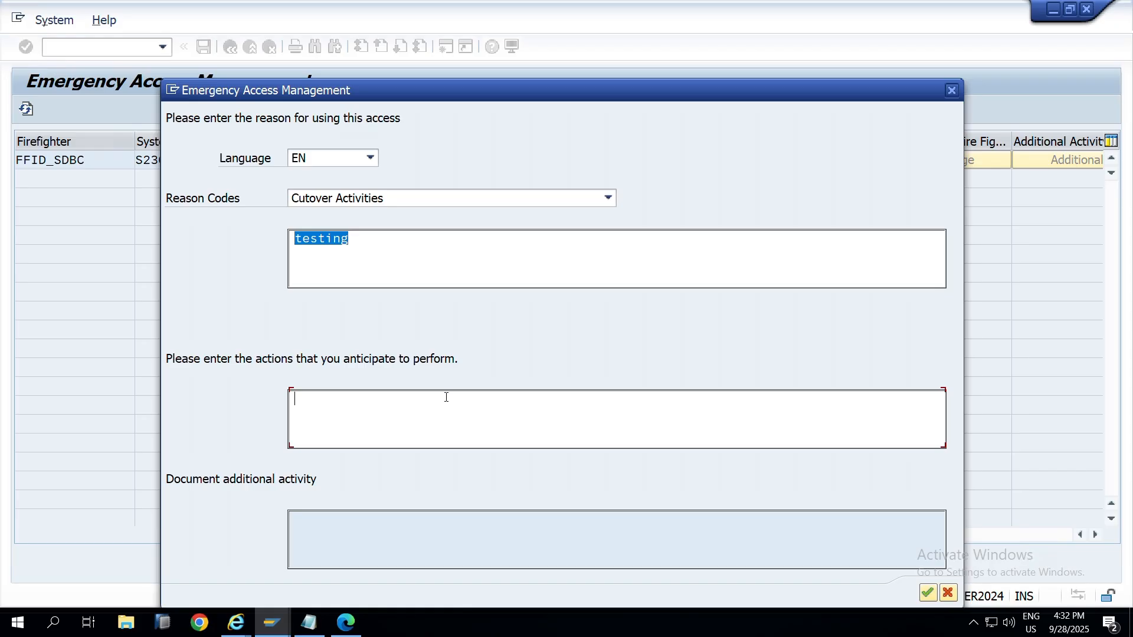
{"action": "type", "text": "Maintain Tcodes"}
{"action": "left_click_drag", "start_coordinate": [409, 399], "coordinate": [297, 287]}
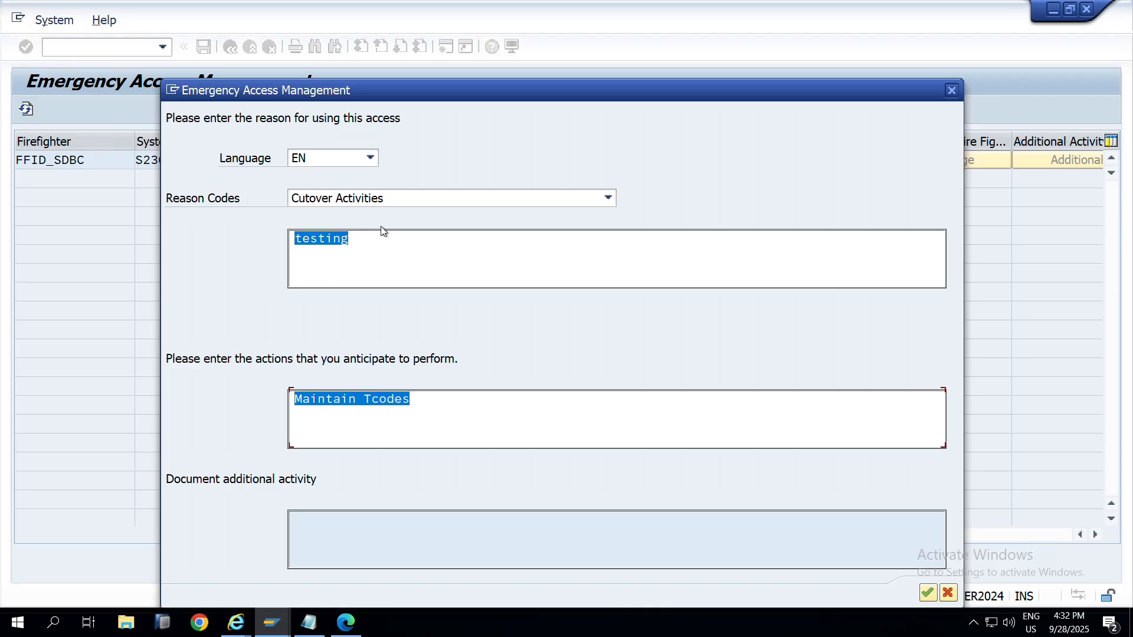
{"action": "left_click_drag", "start_coordinate": [364, 248], "coordinate": [211, 259]}
{"action": "left_click", "coordinate": [928, 593]}
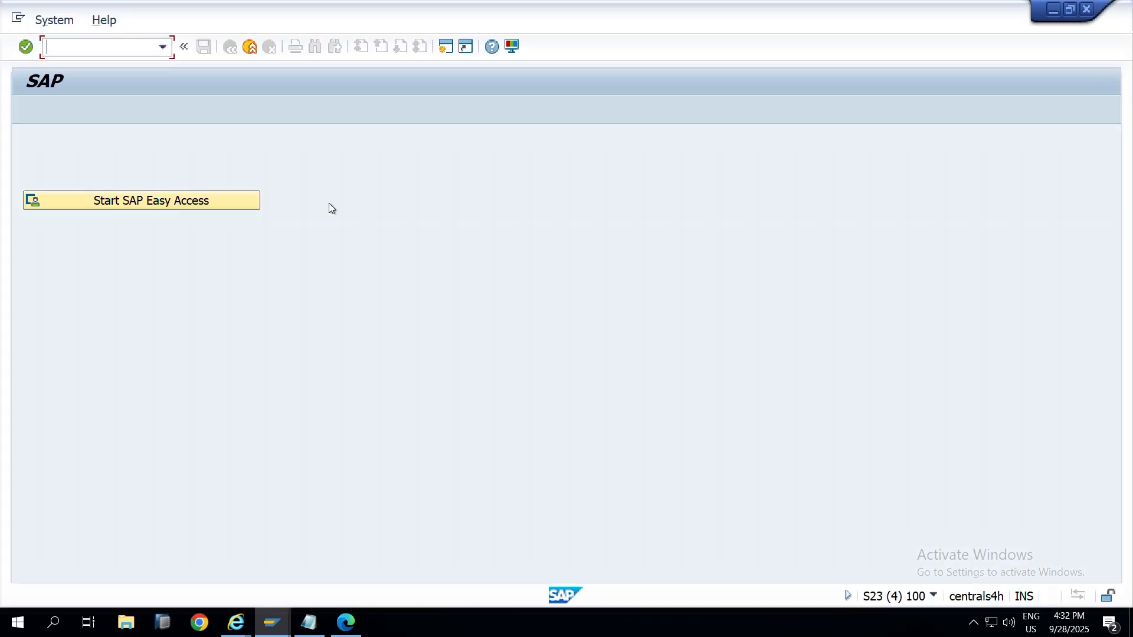
Step: Check the new session's system info, then switch back to the GRC client 440 Easy Access menu
{"action": "left_click", "coordinate": [933, 596]}
{"action": "key", "text": "alt+Tab"}
{"action": "key", "text": "alt+Tab"}
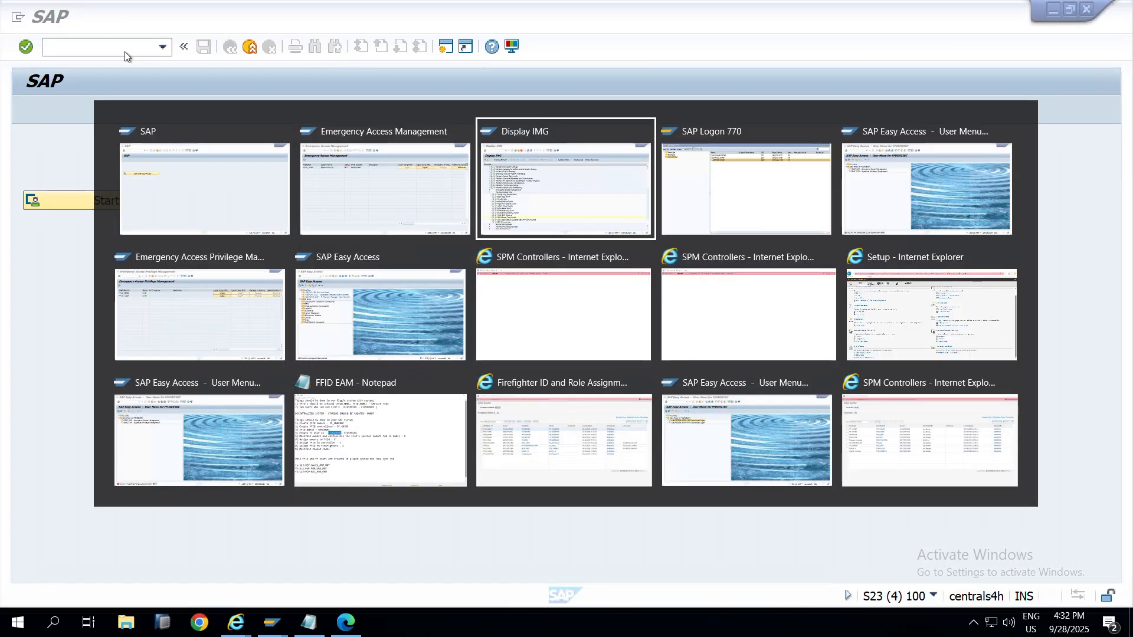
{"action": "key", "text": "alt+Tab"}
{"action": "key", "text": "alt+Tab"}
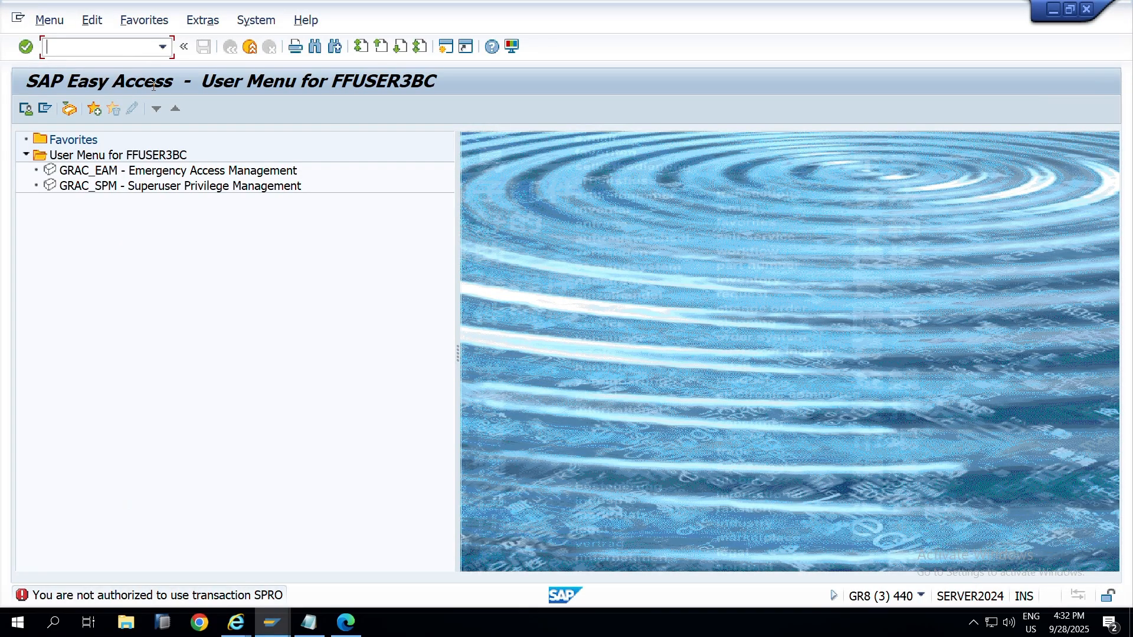
{"action": "key", "text": "alt+Tab"}
Step: Display FFID_SDBC's user record in SU01 and show its Roles tab
{"action": "left_click", "coordinate": [272, 622]}
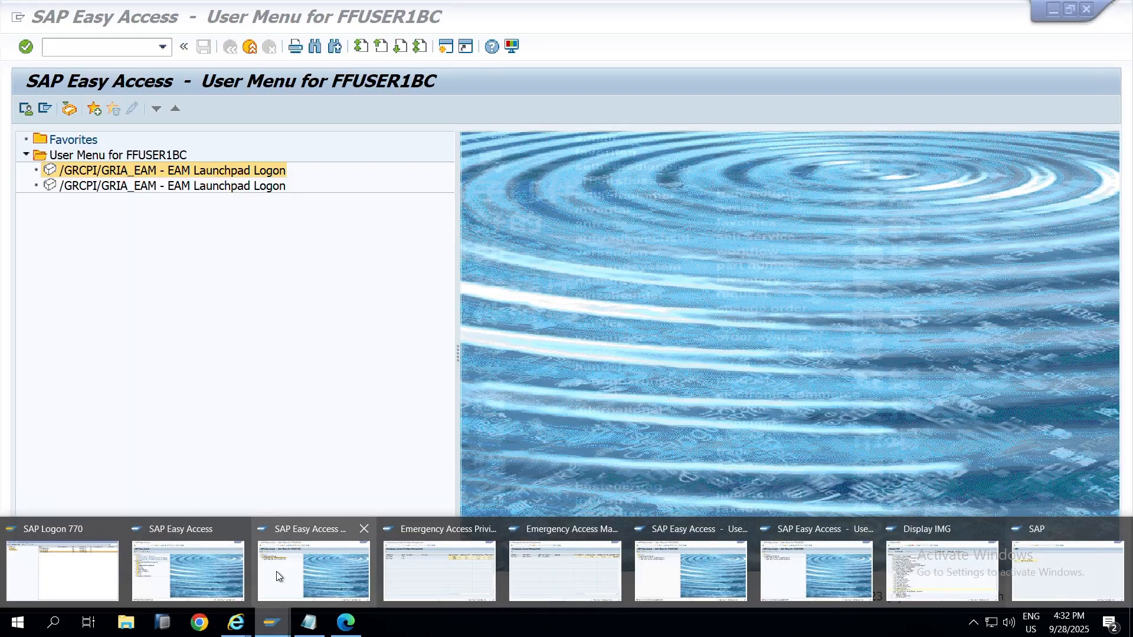
{"action": "left_click", "coordinate": [222, 566]}
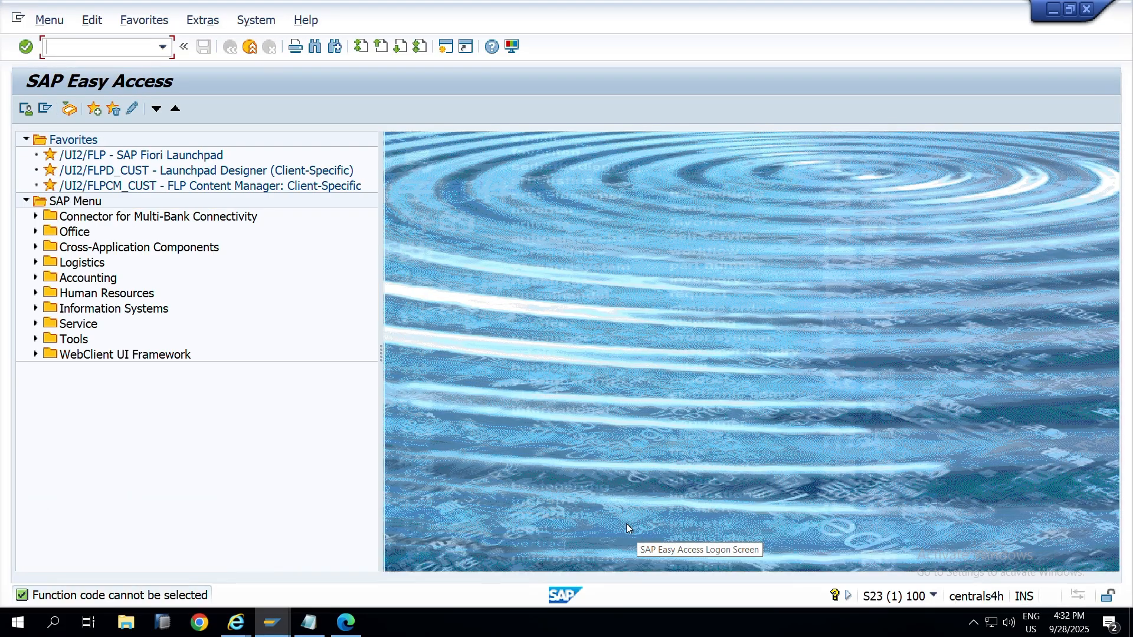
{"action": "type", "text": "su01"}
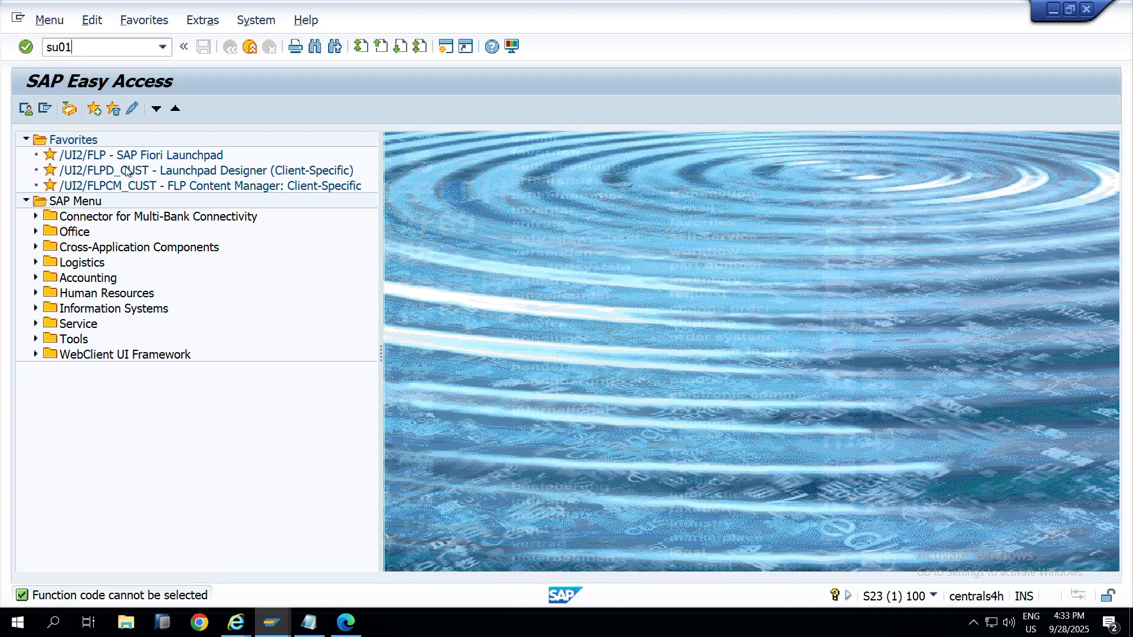
{"action": "key", "text": "Return"}
{"action": "left_click", "coordinate": [210, 112]}
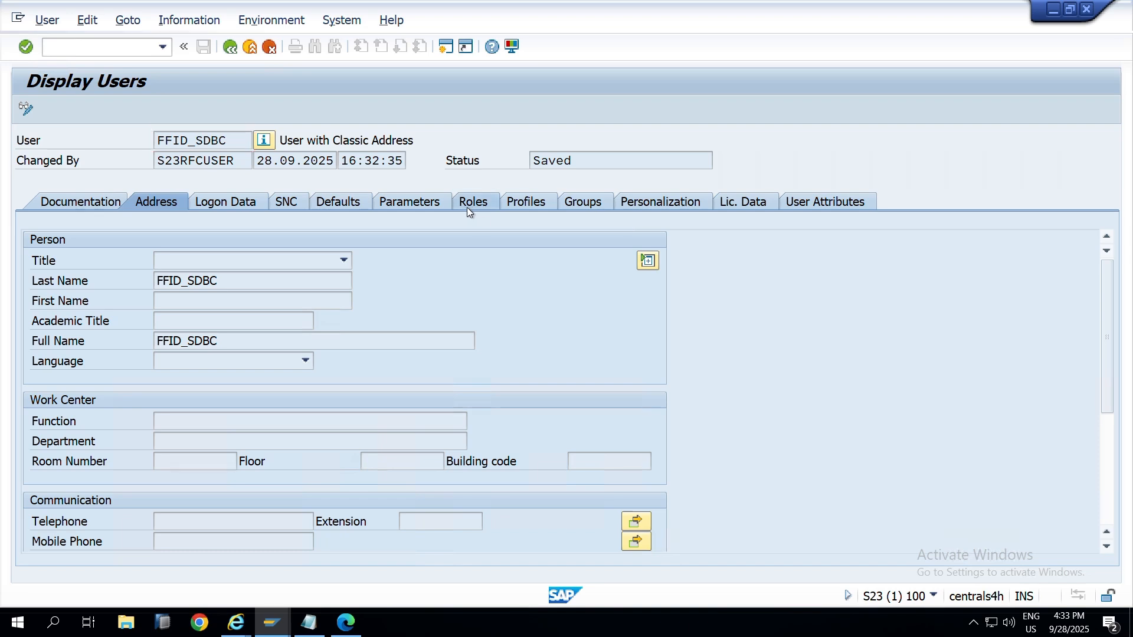
{"action": "left_click", "coordinate": [469, 206]}
Step: Open the Sales Order Maintainance role, view its transactions, then close it
{"action": "left_click", "coordinate": [187, 353]}
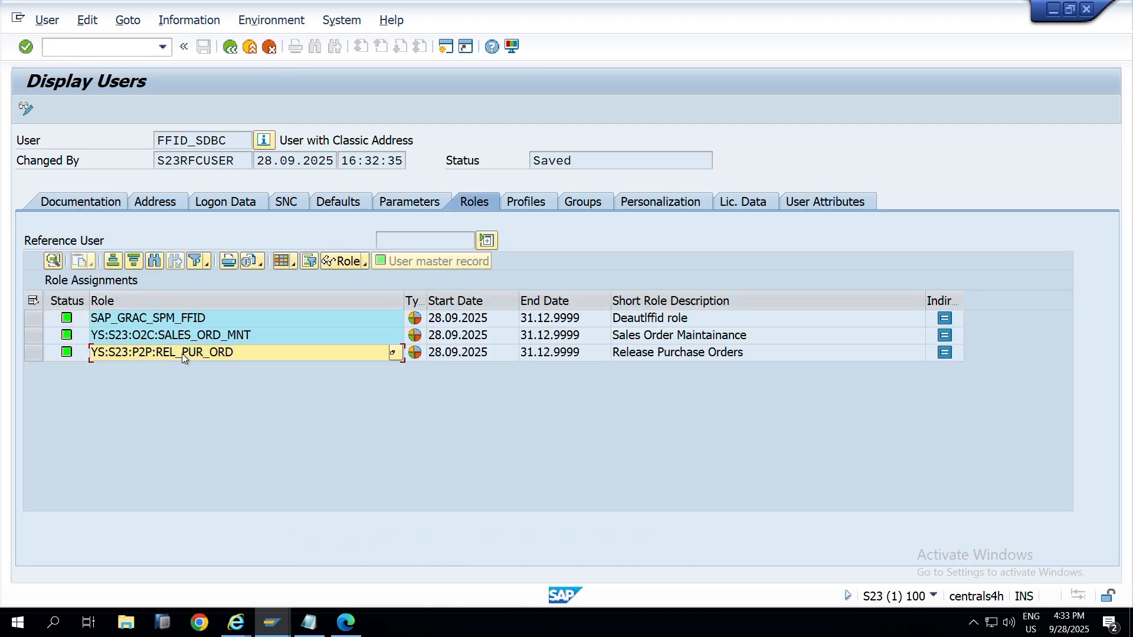
{"action": "left_click", "coordinate": [202, 340]}
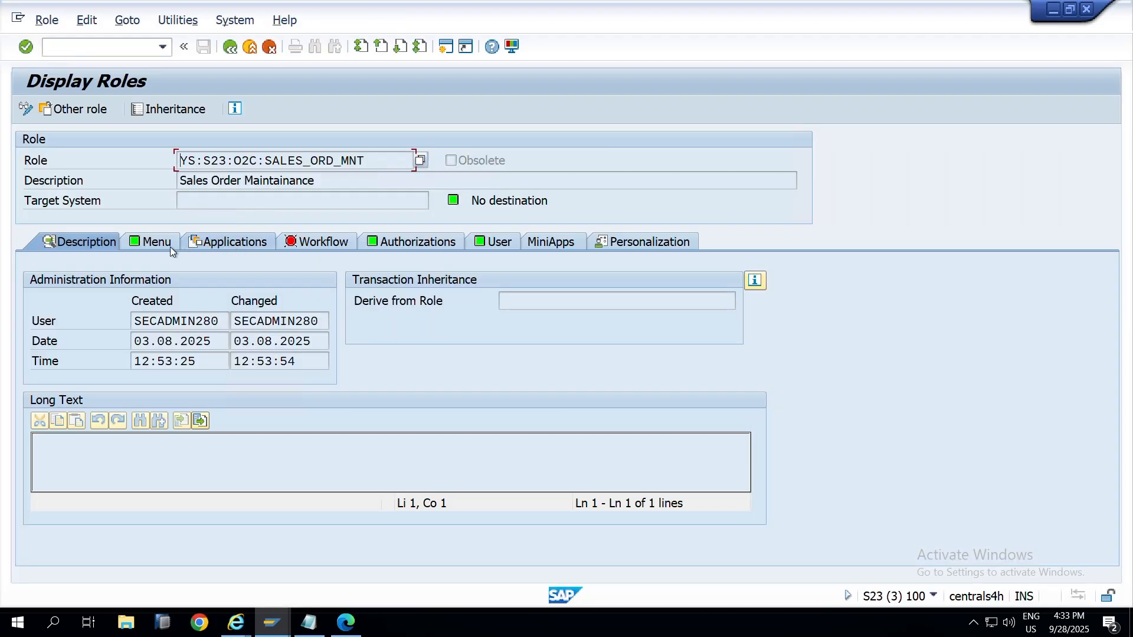
{"action": "left_click", "coordinate": [158, 249]}
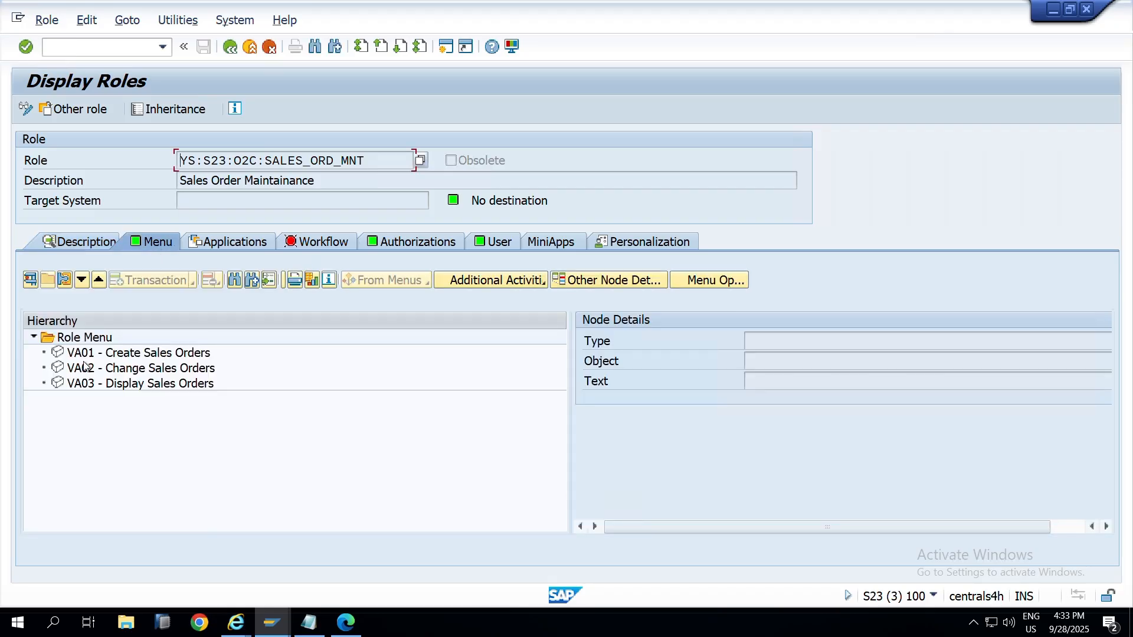
{"action": "key", "text": "F3"}
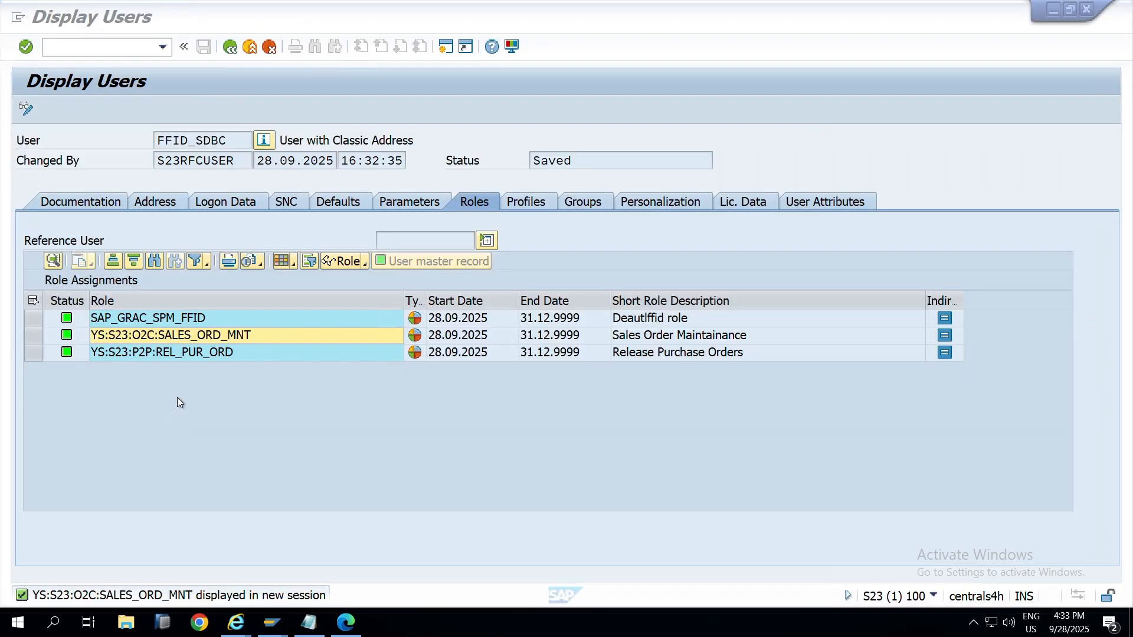
Step: Open role YS:S23:P2P:REL_PUR_ORD and view its menu holding only ME29N
{"action": "double_click", "coordinate": [189, 352]}
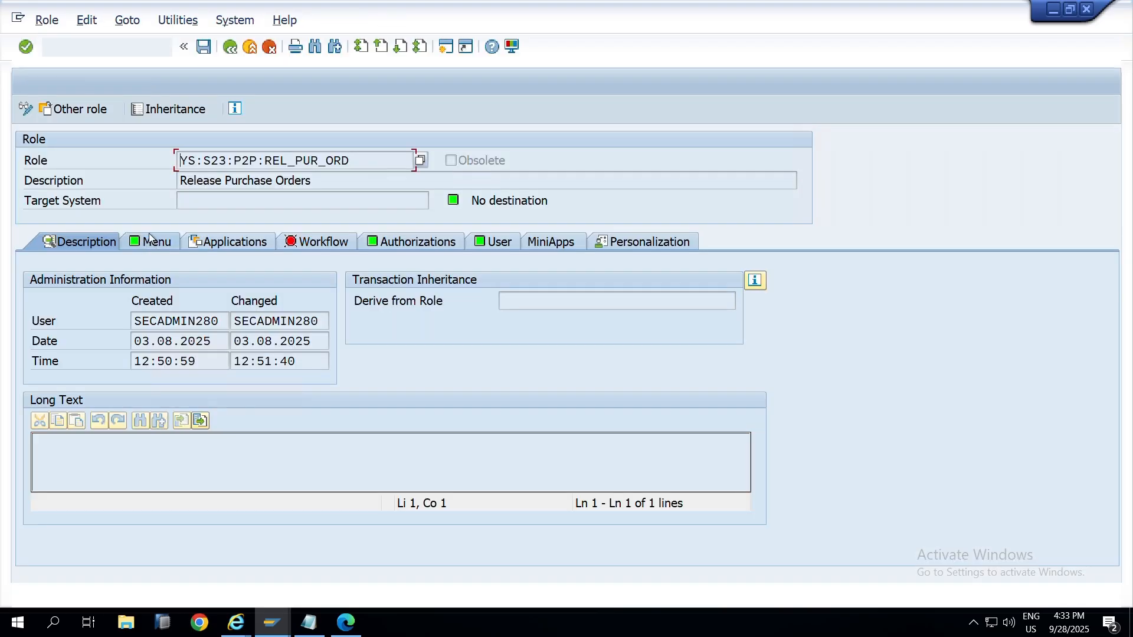
{"action": "left_click", "coordinate": [153, 242]}
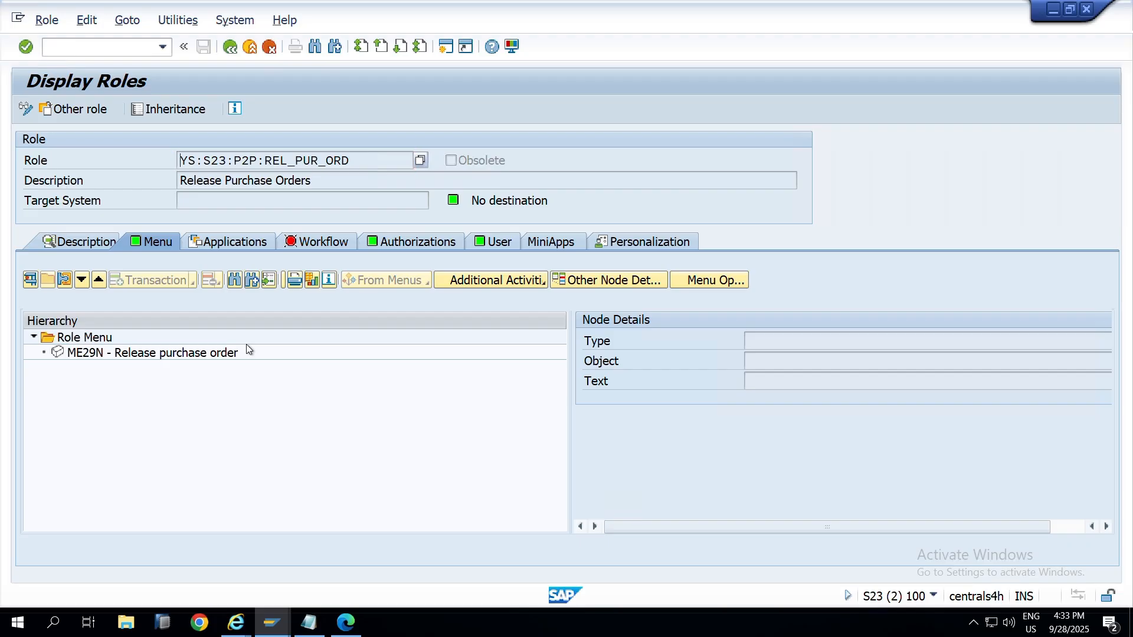
{"action": "key", "text": "alt+Tab"}
{"action": "key", "text": "Tab"}
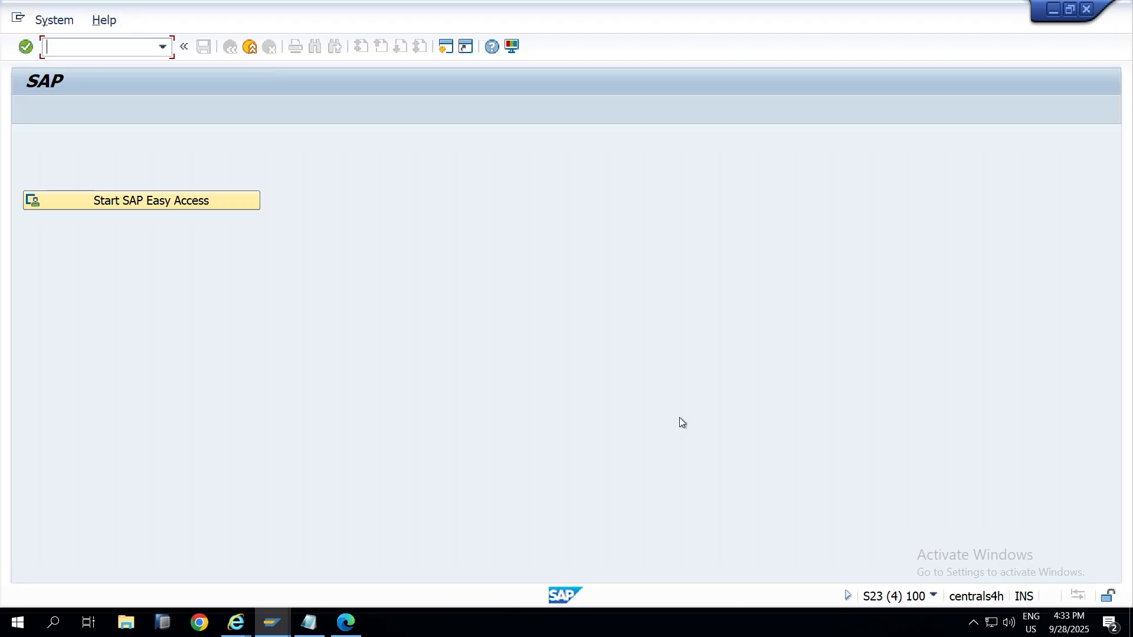
{"action": "left_click", "coordinate": [935, 597]}
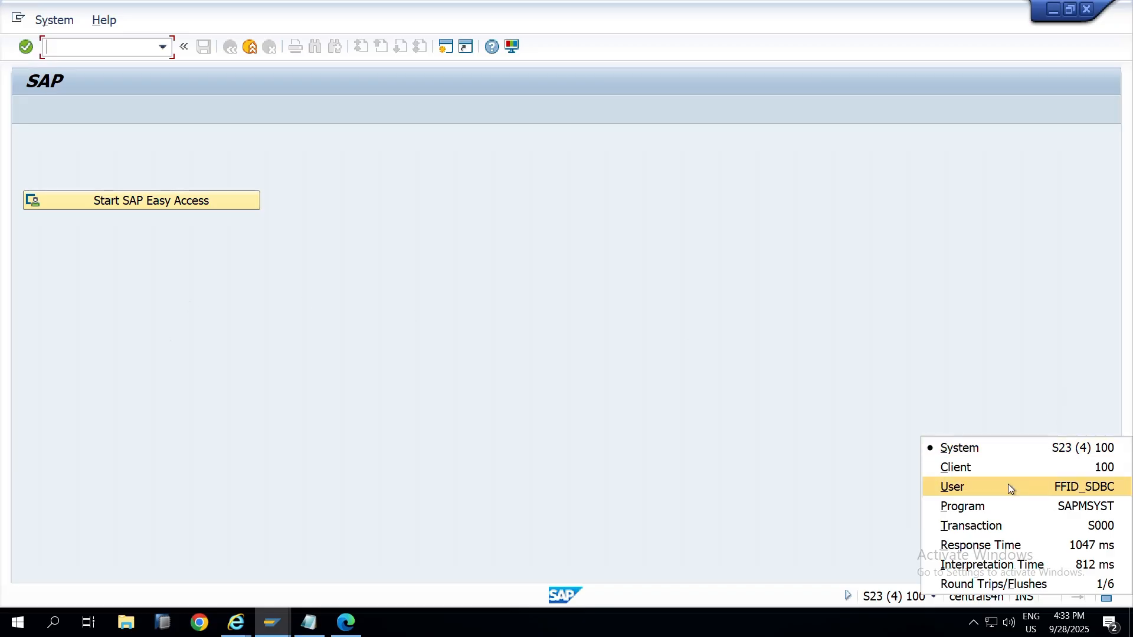
{"action": "left_click", "coordinate": [415, 283]}
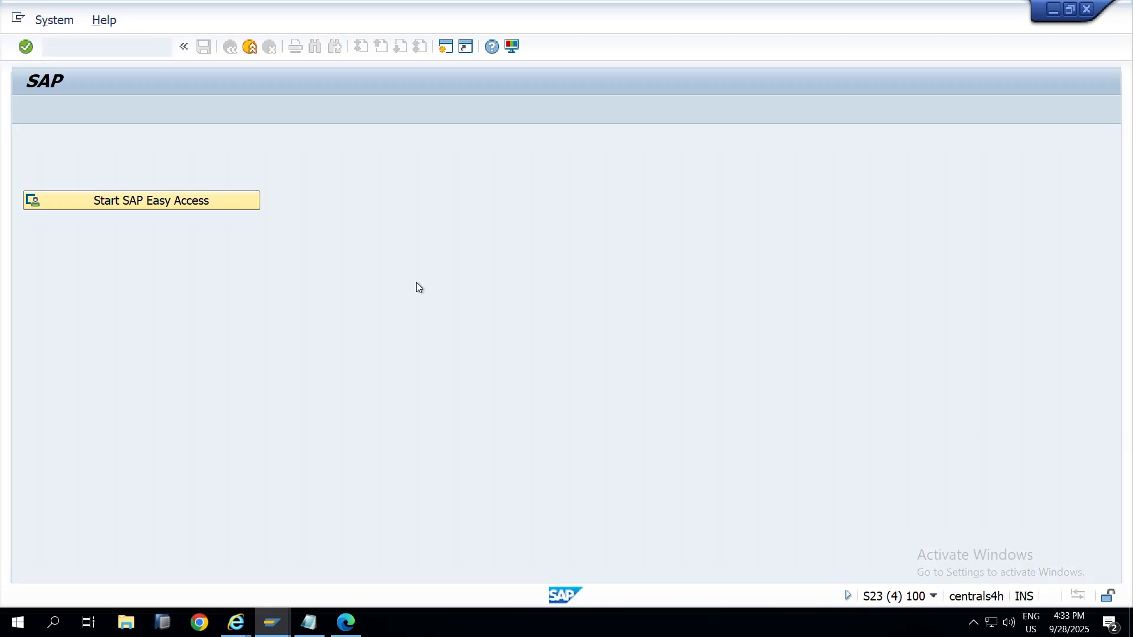
{"action": "left_click", "coordinate": [69, 52]}
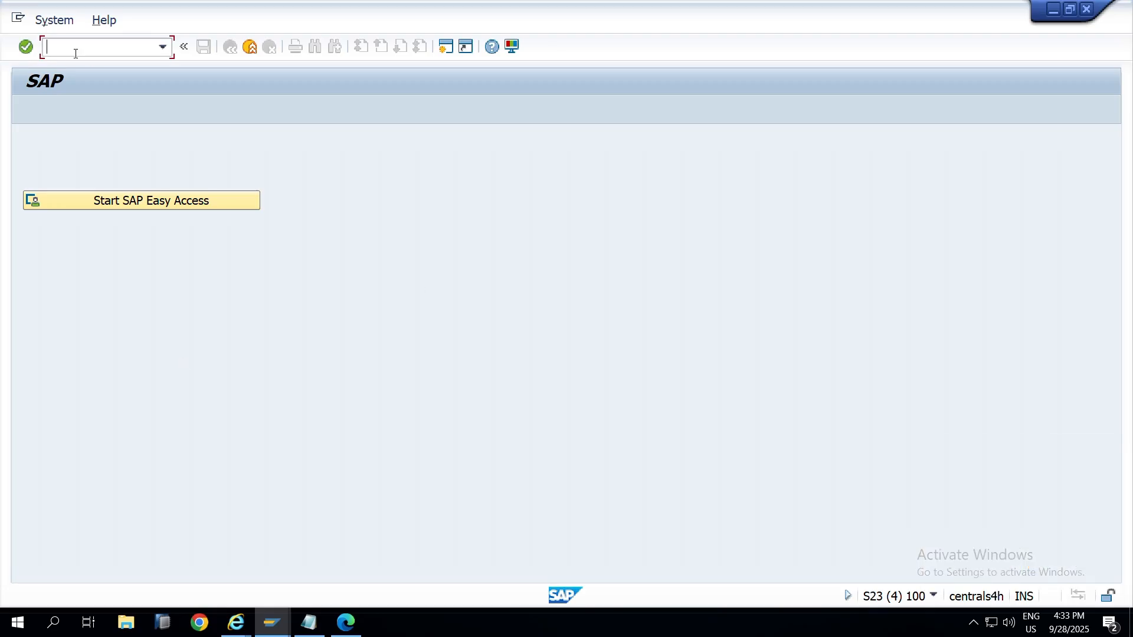
{"action": "type", "text": "va01"}
{"action": "key", "text": "Return"}
{"action": "key", "text": "F3"}
{"action": "type", "text": "va02"}
{"action": "key", "text": "Return"}
{"action": "left_click", "coordinate": [88, 45]}
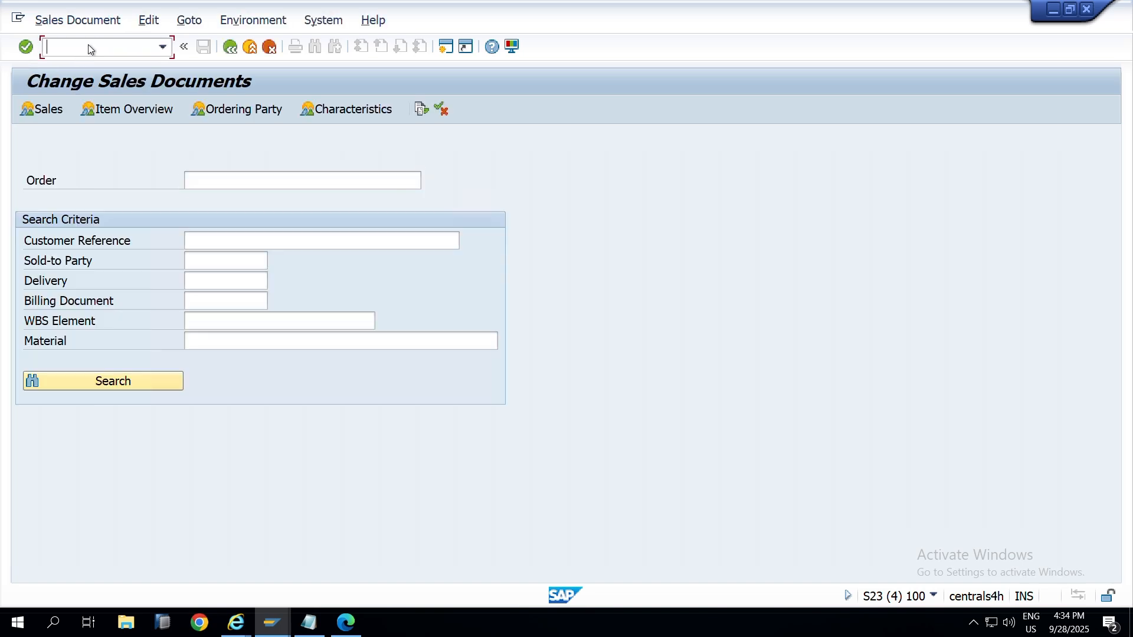
{"action": "key", "text": "F3"}
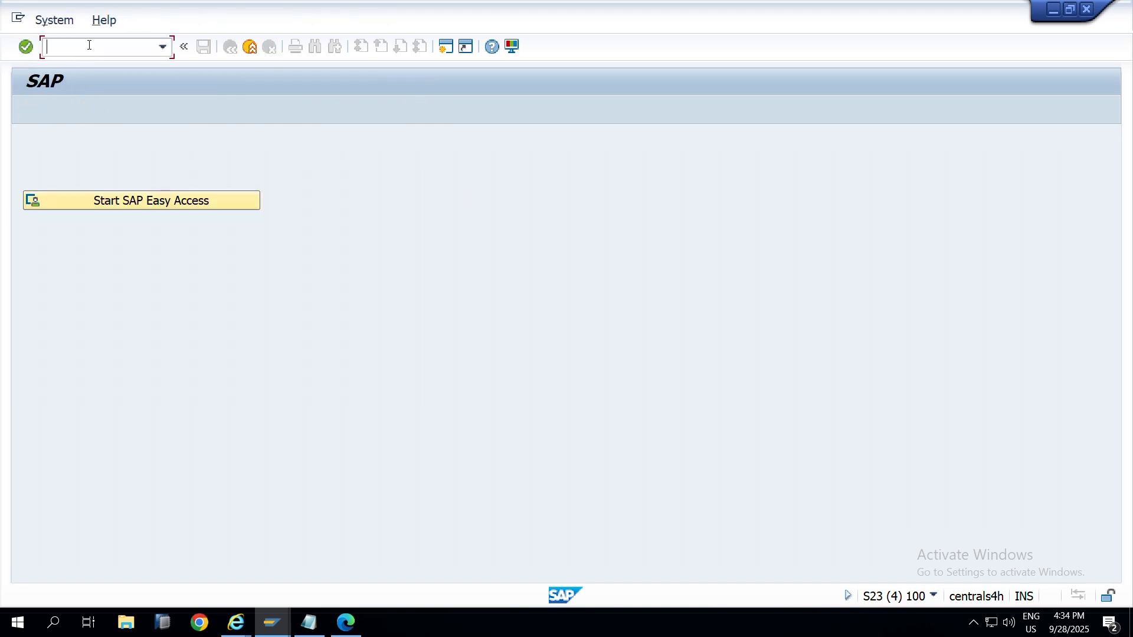
{"action": "type", "text": "me29n"}
{"action": "key", "text": "Return"}
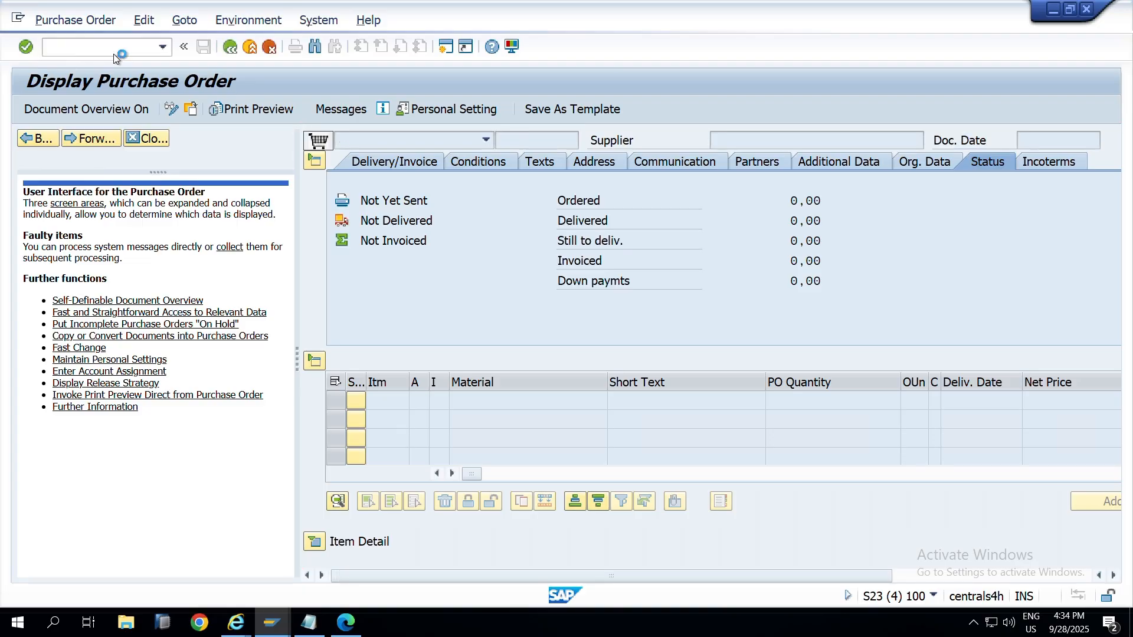
{"action": "key", "text": "F3"}
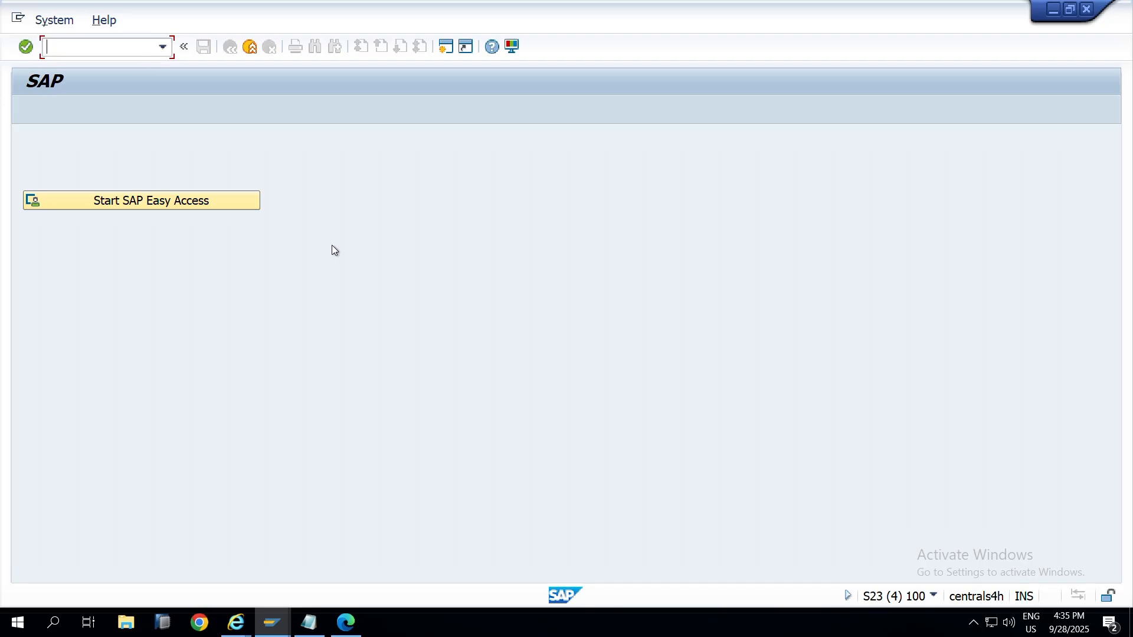
Step: Check which user the firefighter SAP session runs as via its system information
{"action": "mouse_move", "coordinate": [268, 632]}
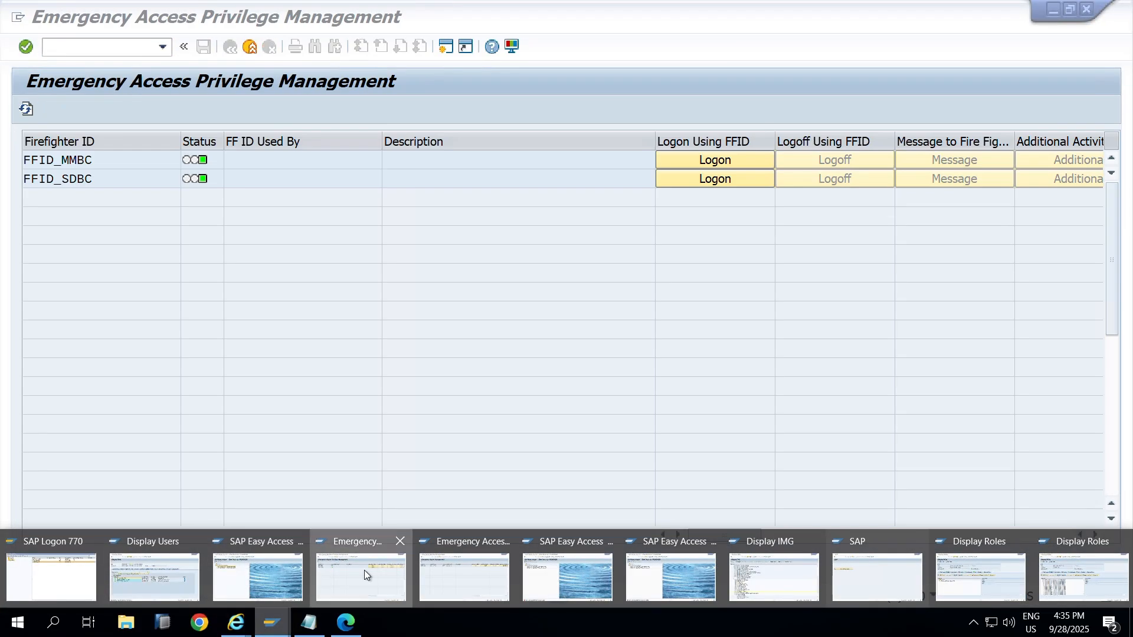
{"action": "left_click", "coordinate": [363, 570]}
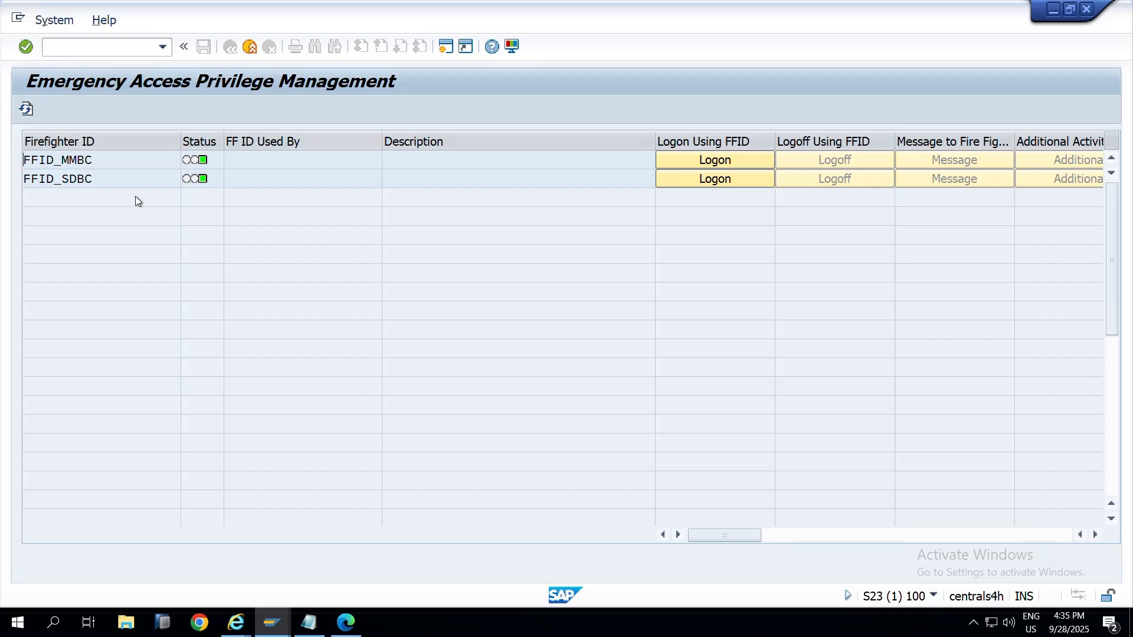
{"action": "key", "text": "alt+Tab"}
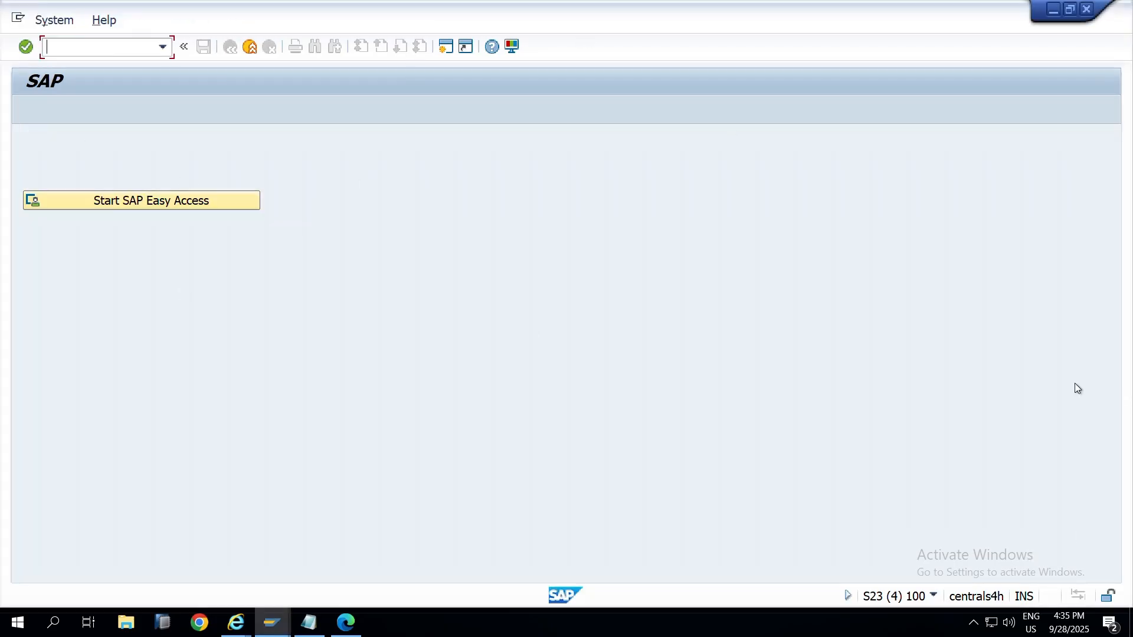
{"action": "left_click", "coordinate": [935, 596]}
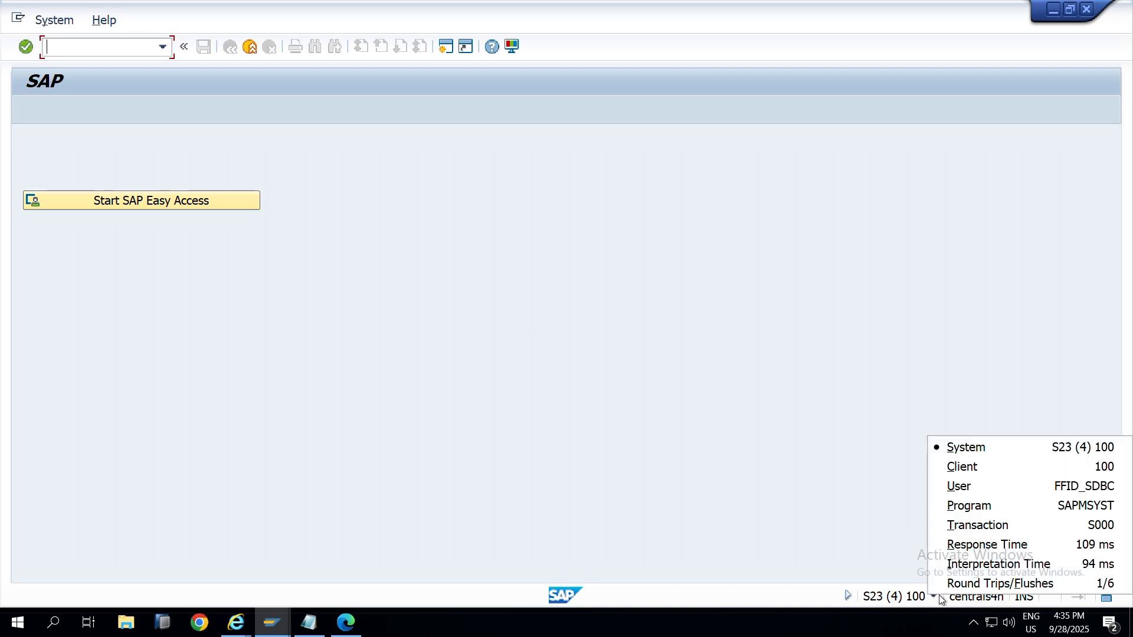
{"action": "left_click", "coordinate": [251, 312]}
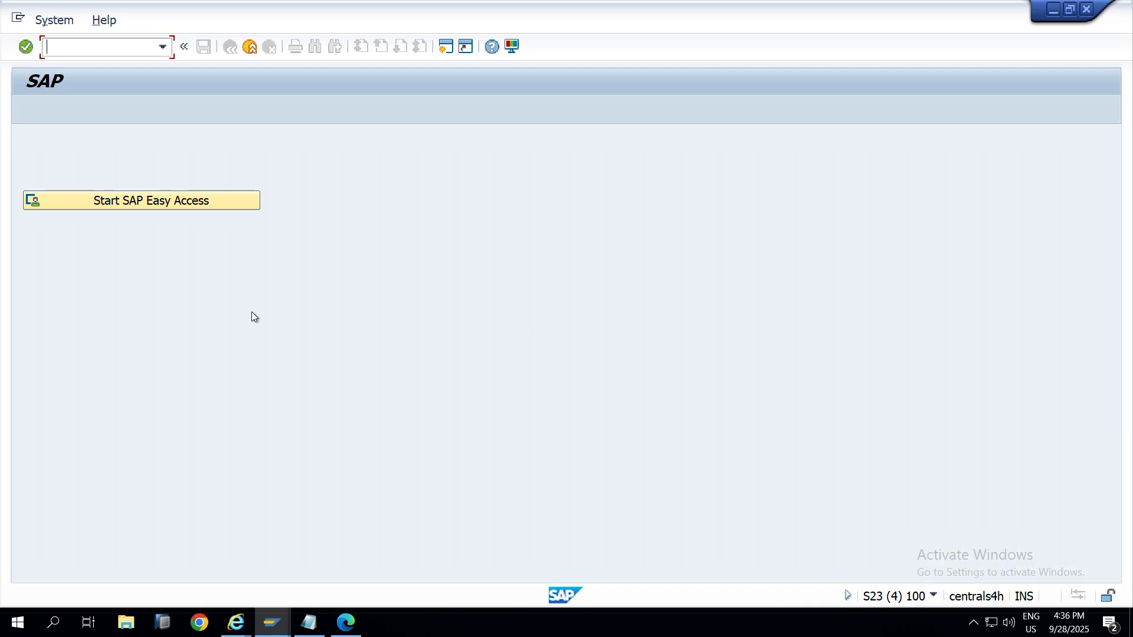
{"action": "key", "text": "alt+Tab"}
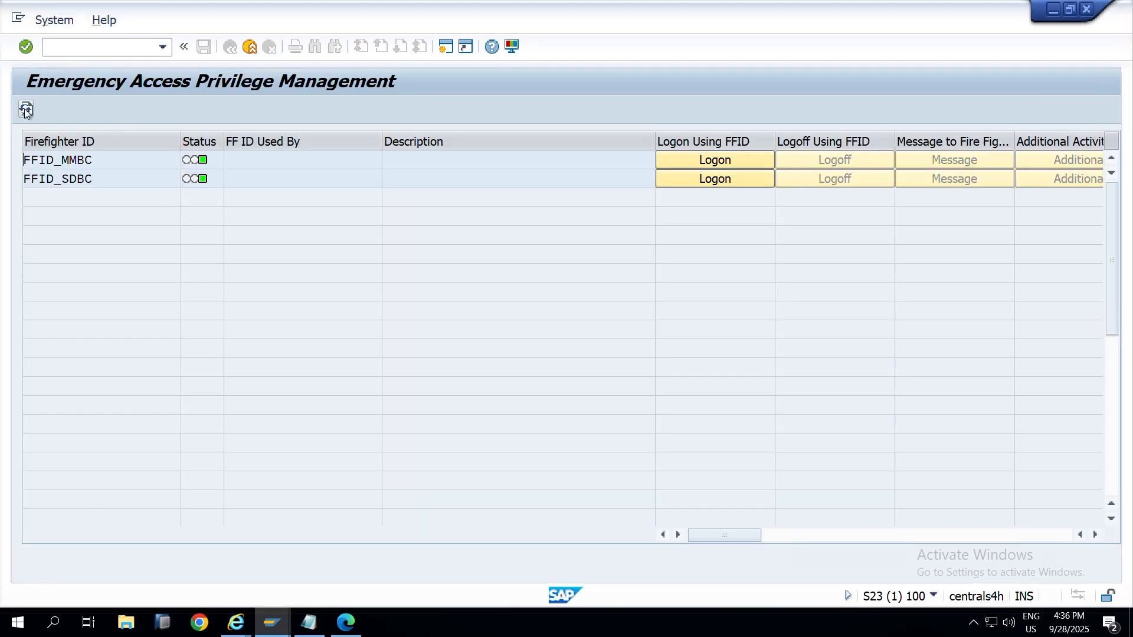
Step: Refresh the emergency access list and confirm FFID_SDBC is in use with logon unavailable
{"action": "left_click", "coordinate": [25, 110]}
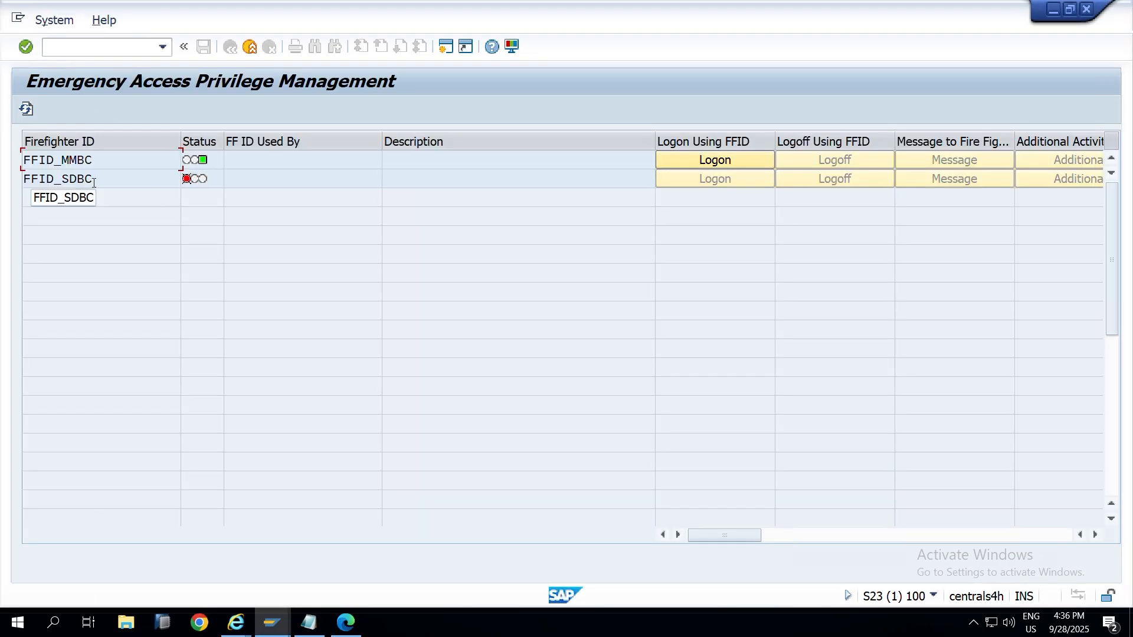
{"action": "left_click_drag", "start_coordinate": [95, 180], "coordinate": [18, 181]}
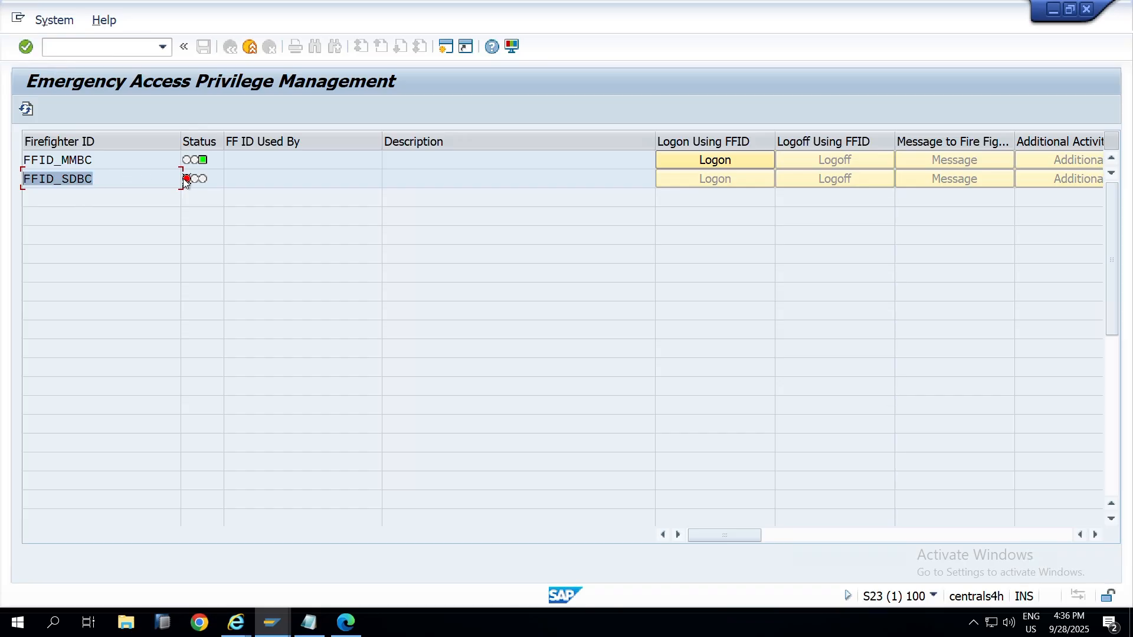
{"action": "mouse_move", "coordinate": [189, 185]}
{"action": "left_click", "coordinate": [720, 176]}
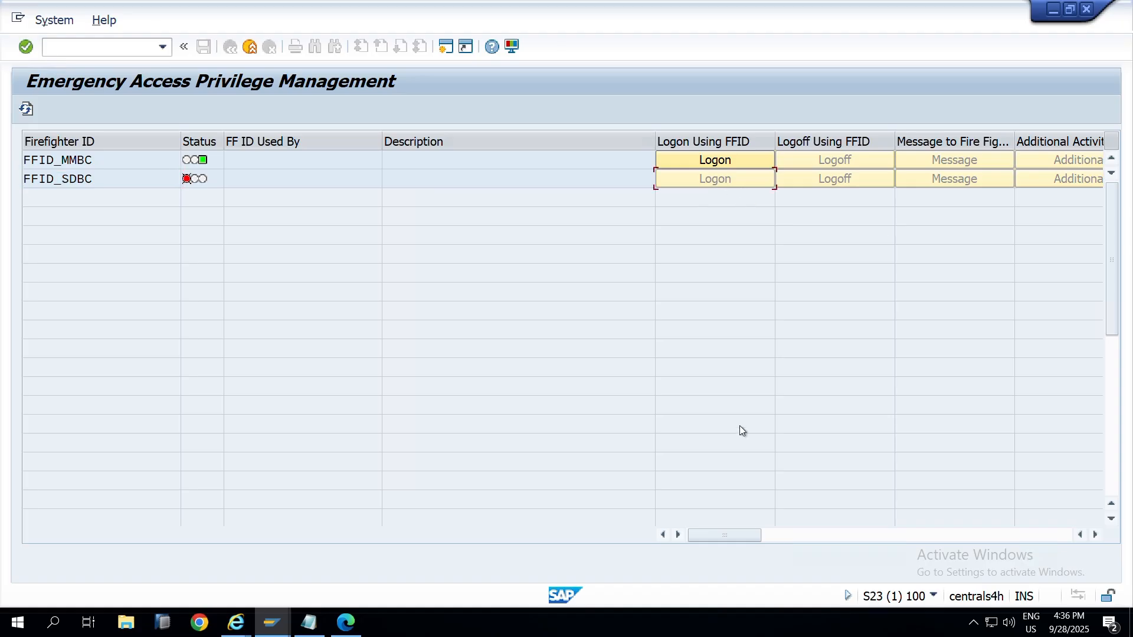
{"action": "left_click_drag", "start_coordinate": [741, 535], "coordinate": [808, 533]}
{"action": "key", "text": "alt+Tab"}
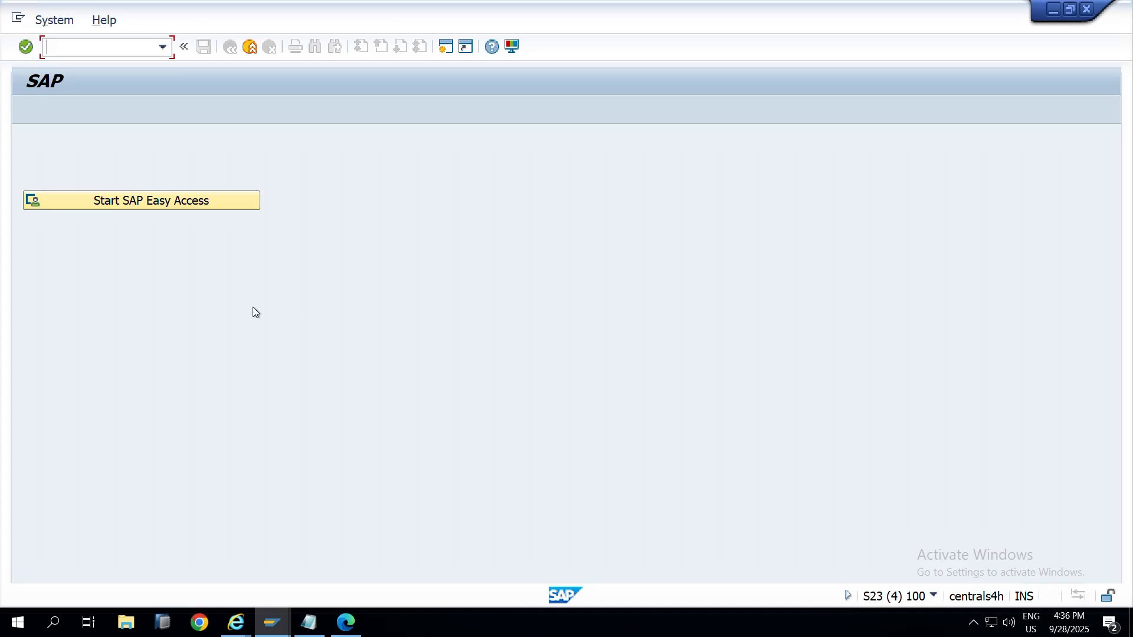
{"action": "key", "text": "alt+Tab"}
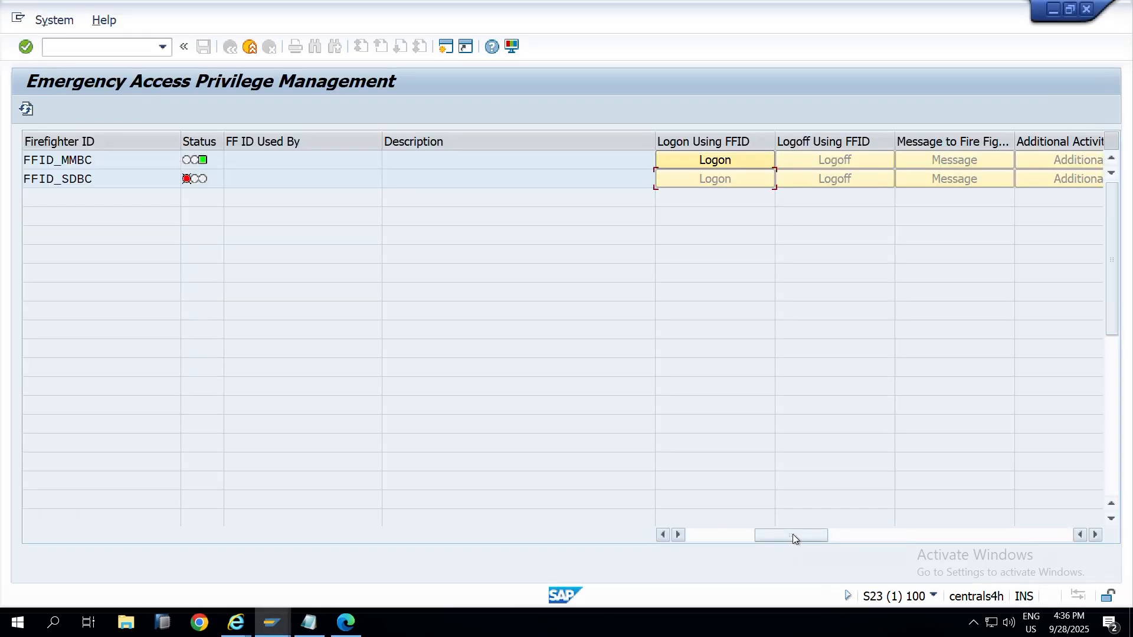
{"action": "left_click_drag", "start_coordinate": [792, 534], "coordinate": [682, 512]}
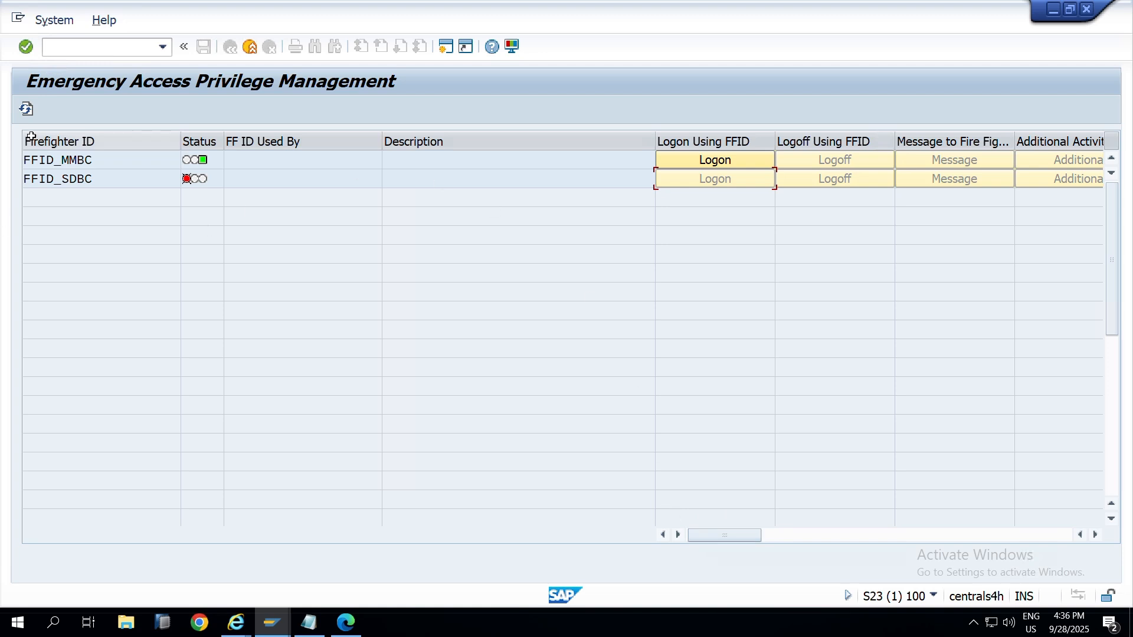
{"action": "left_click", "coordinate": [26, 109]}
Step: Bring the Emergency Access Management window to the front from the open SAP windows
{"action": "key", "text": "alt+Tab"}
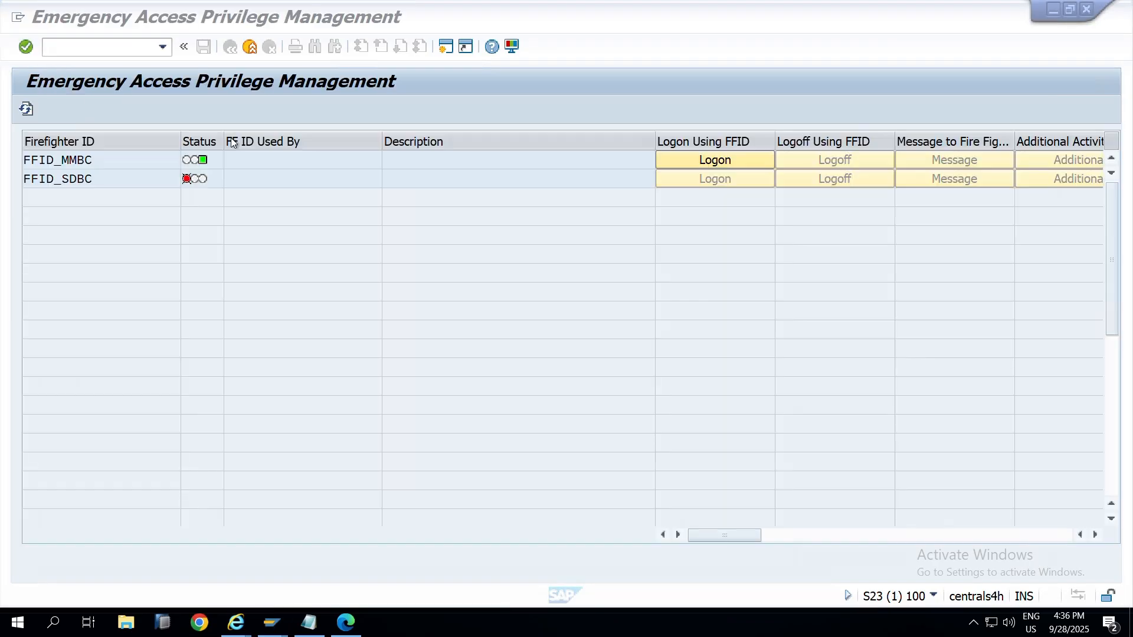
{"action": "left_click", "coordinate": [252, 44]}
{"action": "left_click", "coordinate": [252, 48]}
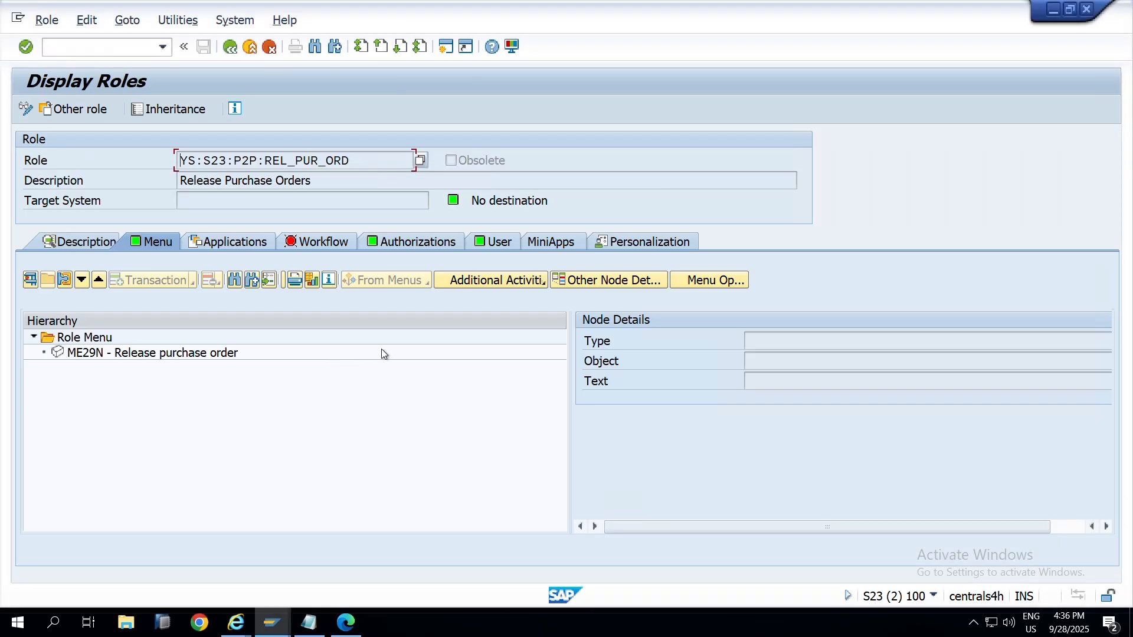
{"action": "left_click", "coordinate": [271, 622]}
{"action": "mouse_move", "coordinate": [413, 572]}
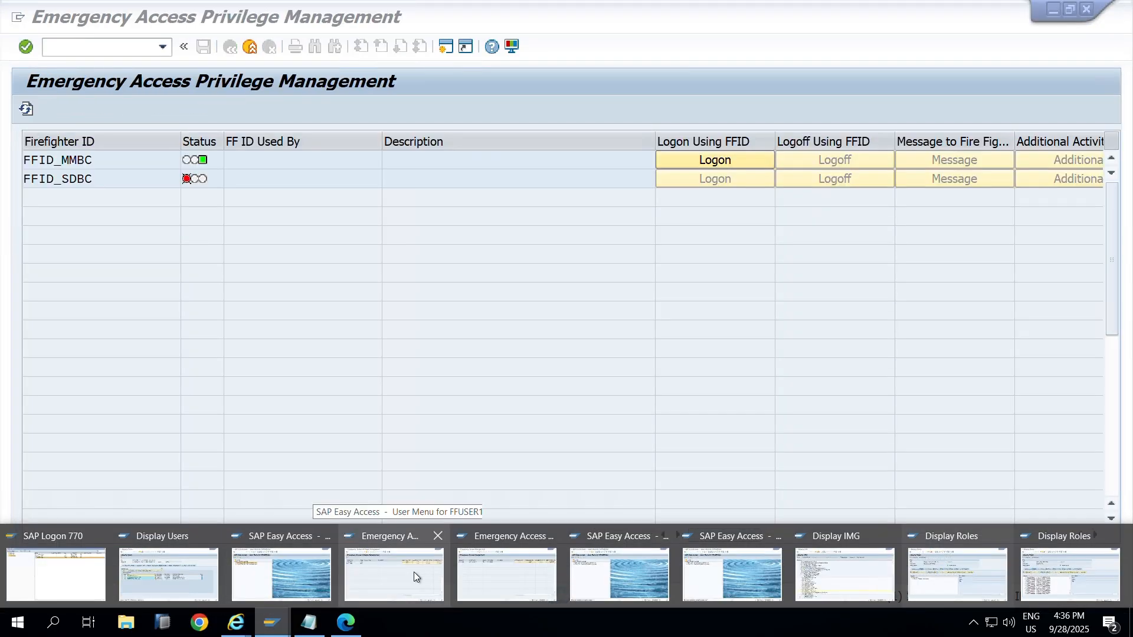
{"action": "left_click", "coordinate": [532, 583]}
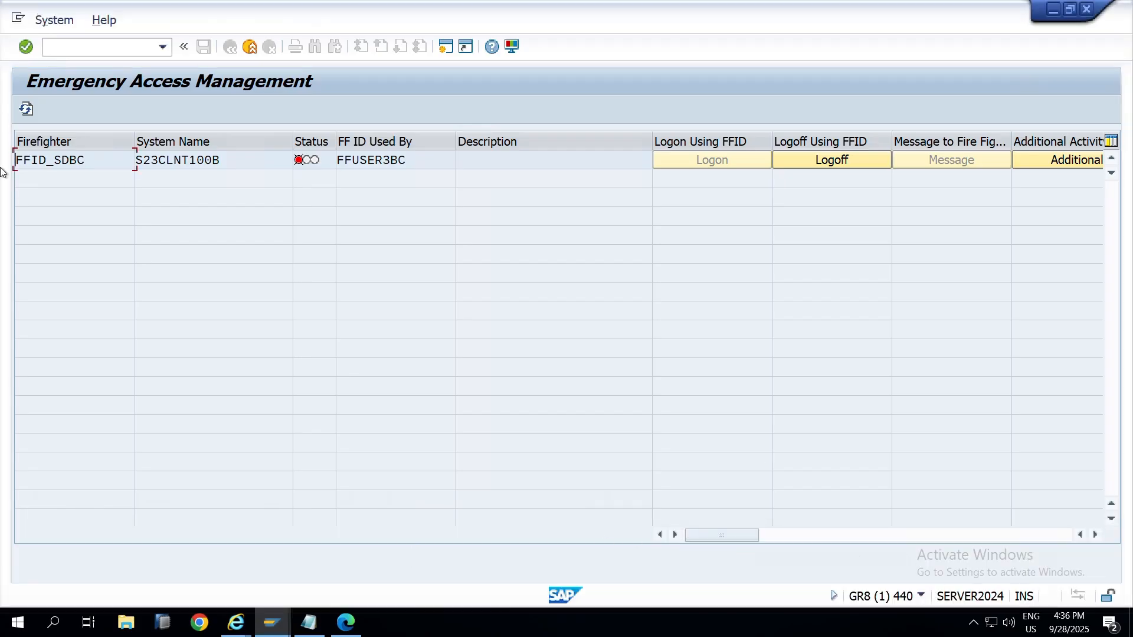
Step: Log off the in-use firefighter ID FFID_SDBC in the GR8 EAM window
{"action": "key", "text": "alt+Tab"}
{"action": "key", "text": "Tab"}
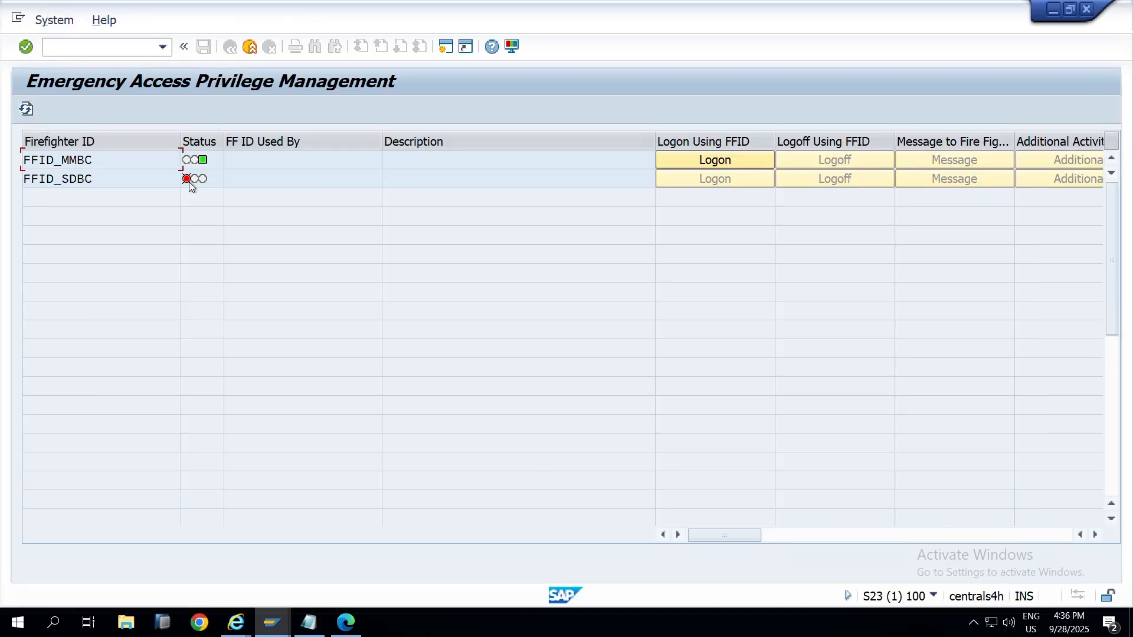
{"action": "key", "text": "alt+Tab"}
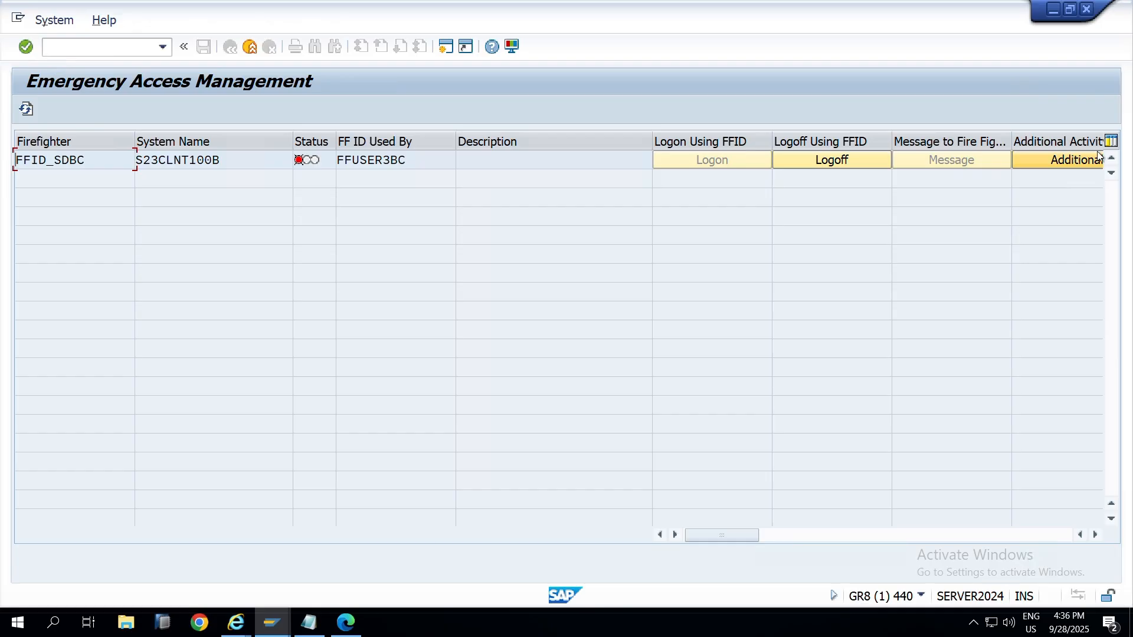
{"action": "left_click", "coordinate": [862, 162]}
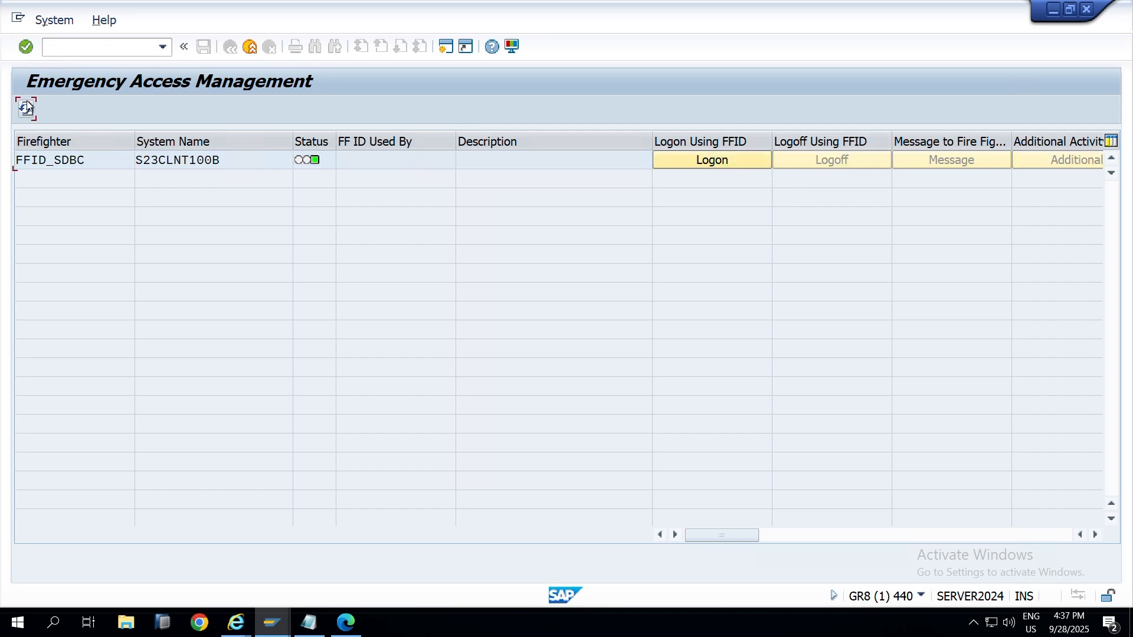
Step: Refresh the S23 list so FFID_SDBC and FFID_MMBC both show available
{"action": "key", "text": "alt+Tab"}
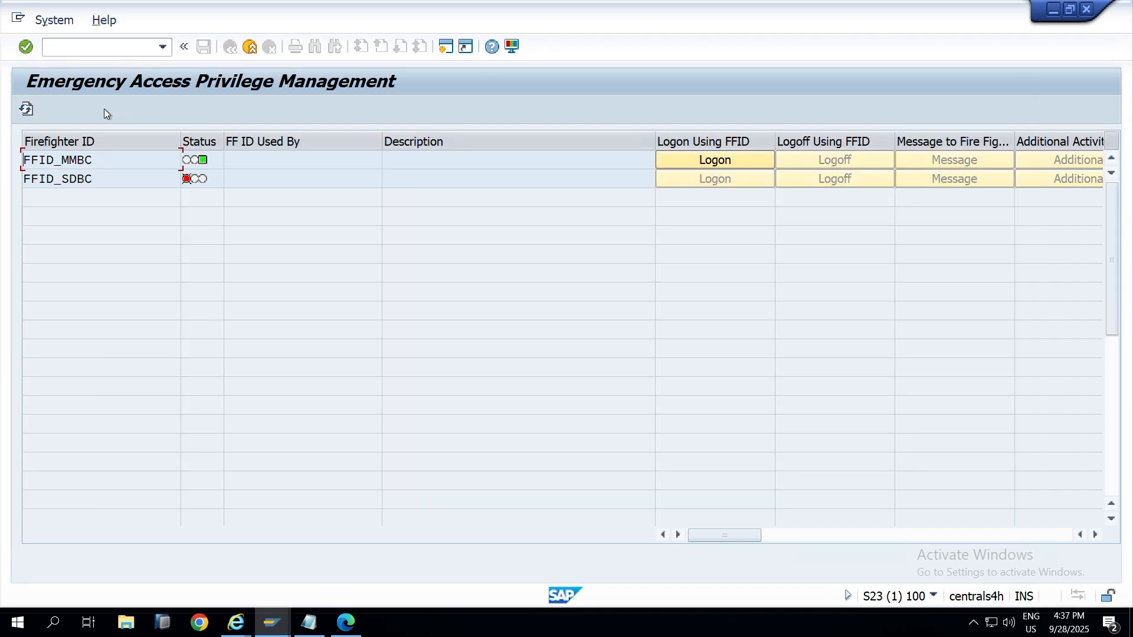
{"action": "left_click", "coordinate": [25, 110]}
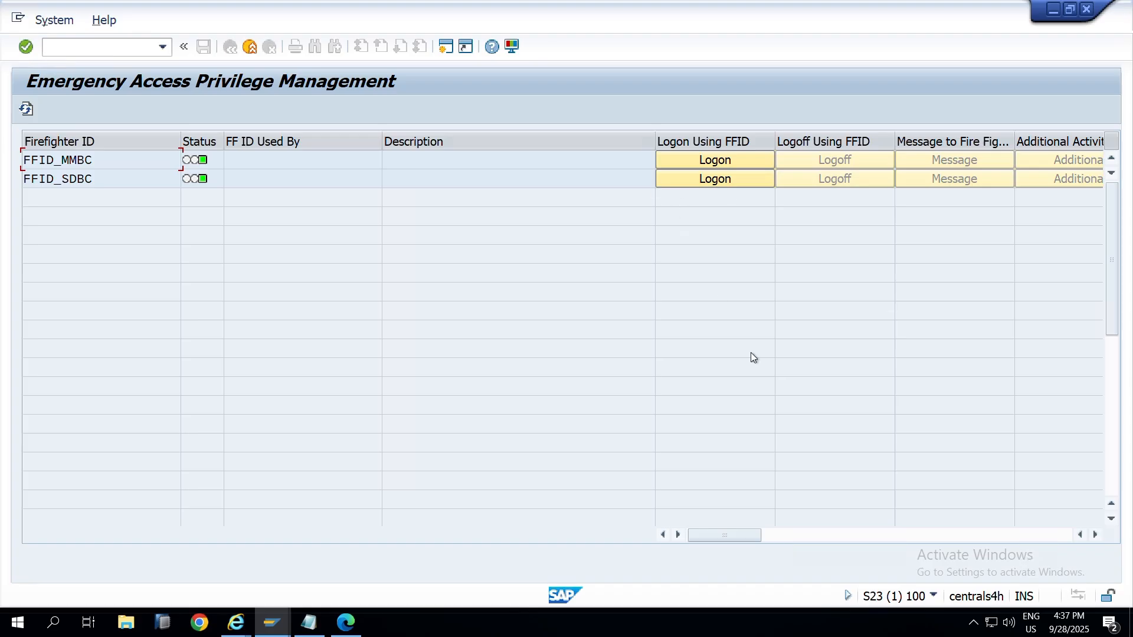
{"action": "left_click_drag", "start_coordinate": [737, 535], "coordinate": [971, 536]}
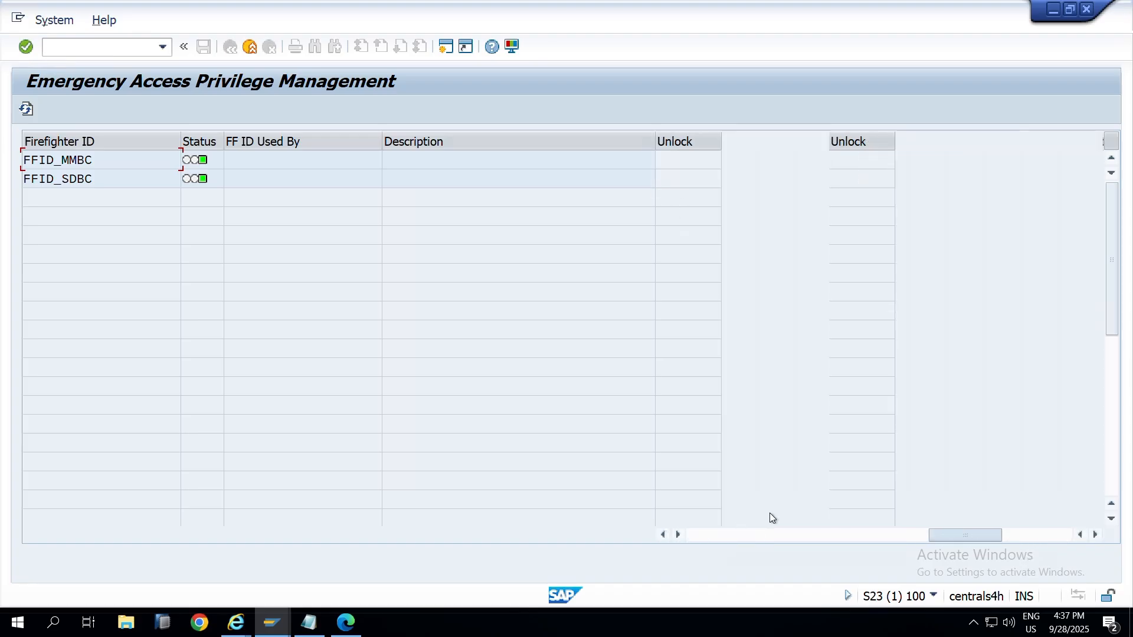
{"action": "double_click", "coordinate": [88, 159]}
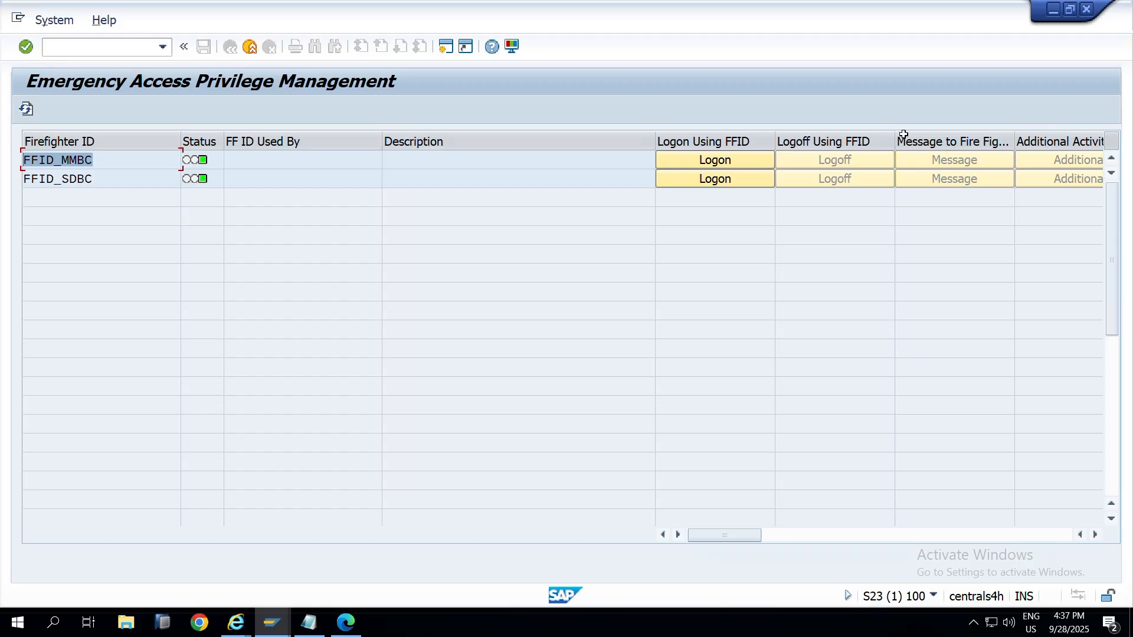
{"action": "left_click", "coordinate": [725, 156]}
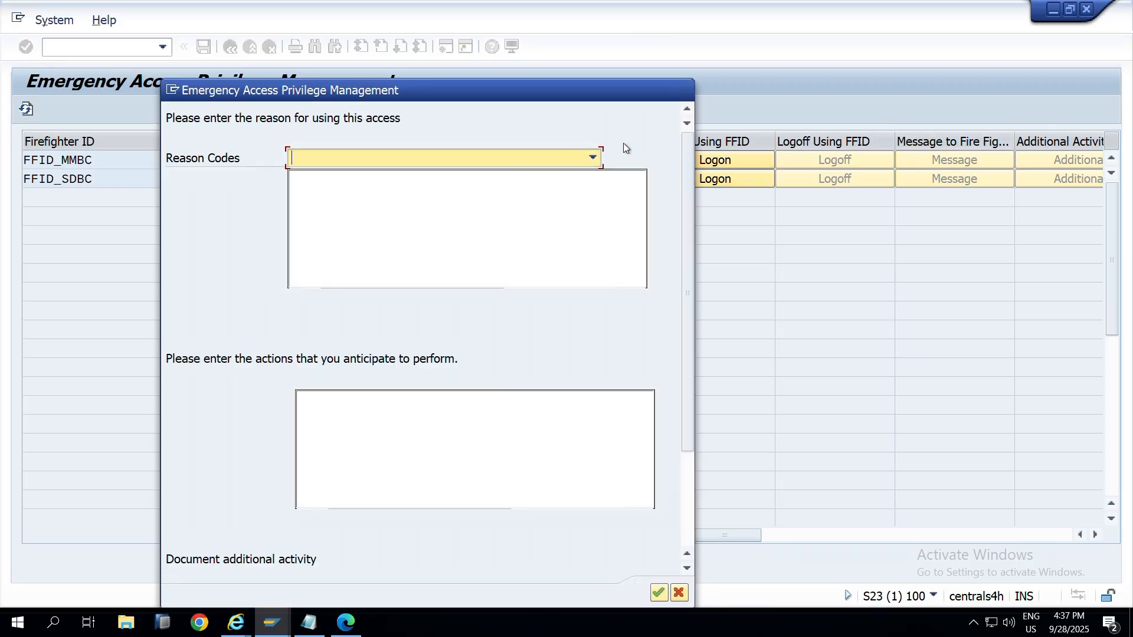
{"action": "left_click", "coordinate": [592, 156]}
{"action": "left_click", "coordinate": [420, 177]}
{"action": "left_click", "coordinate": [421, 181]}
{"action": "type", "text": "s"}
{"action": "type", "text": "d"}
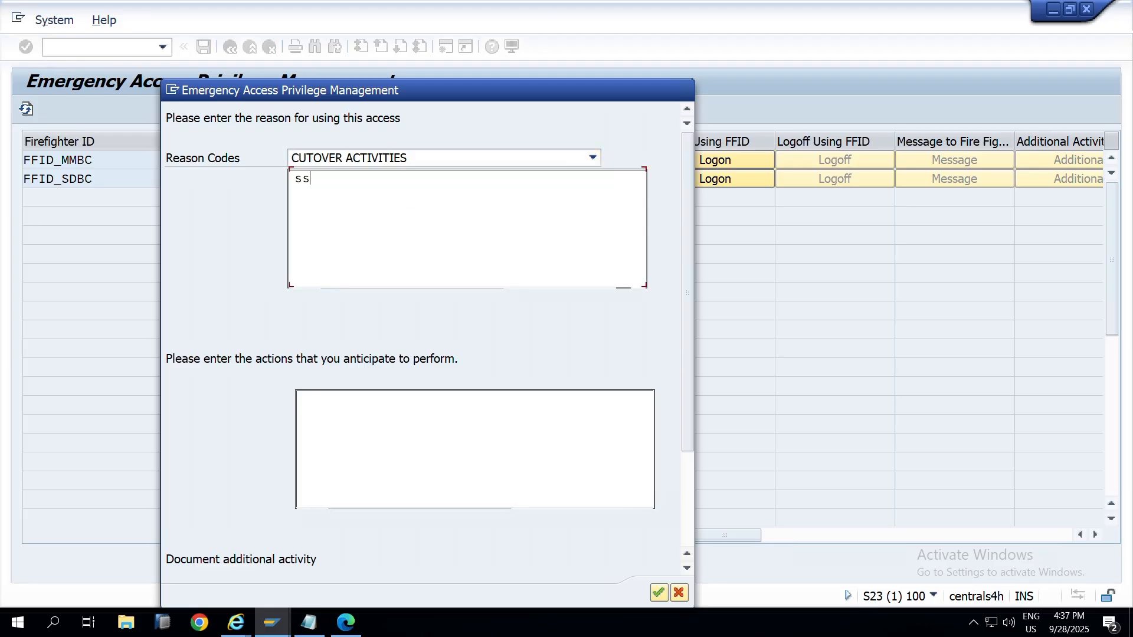
{"action": "key", "text": "BackSpace"}
{"action": "key", "text": "BackSpace"}
{"action": "type", "text": "Tesing"}
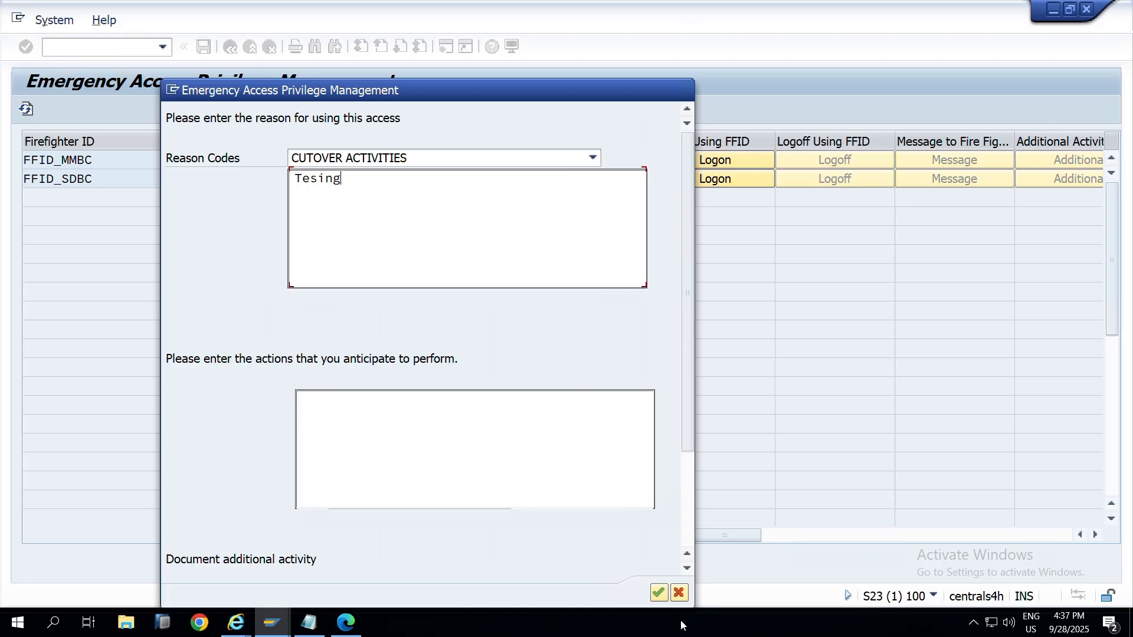
{"action": "left_click", "coordinate": [659, 593]}
{"action": "left_click", "coordinate": [682, 594]}
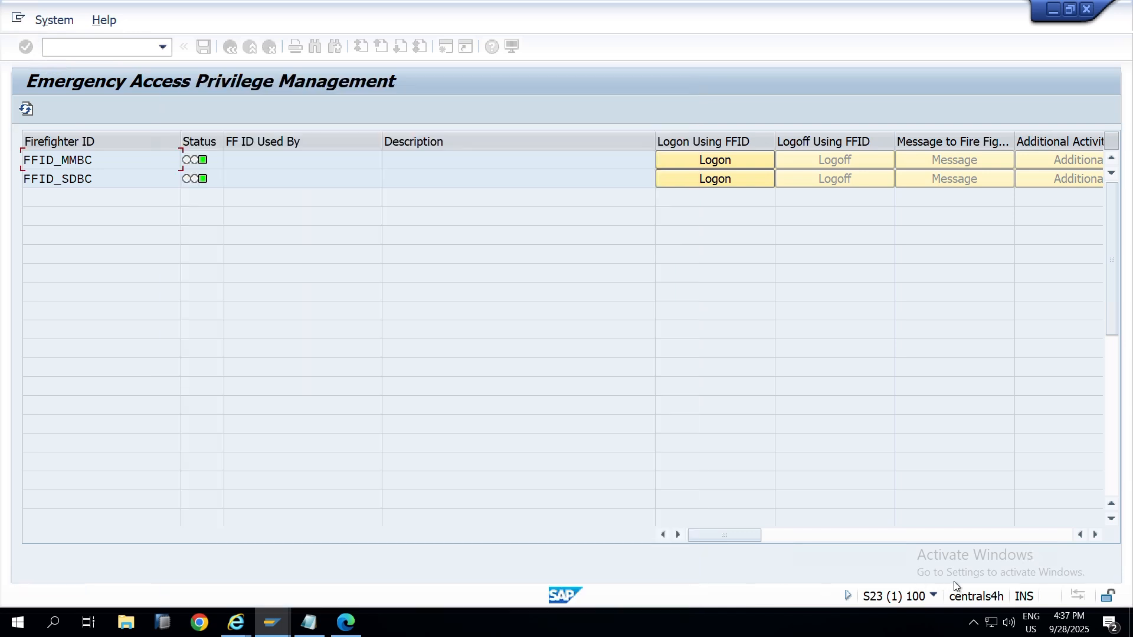
Step: Switch to the first firefighter user's Easy Access window, confirm its user, and launch EAM Launchpad Logon
{"action": "left_click", "coordinate": [933, 596]}
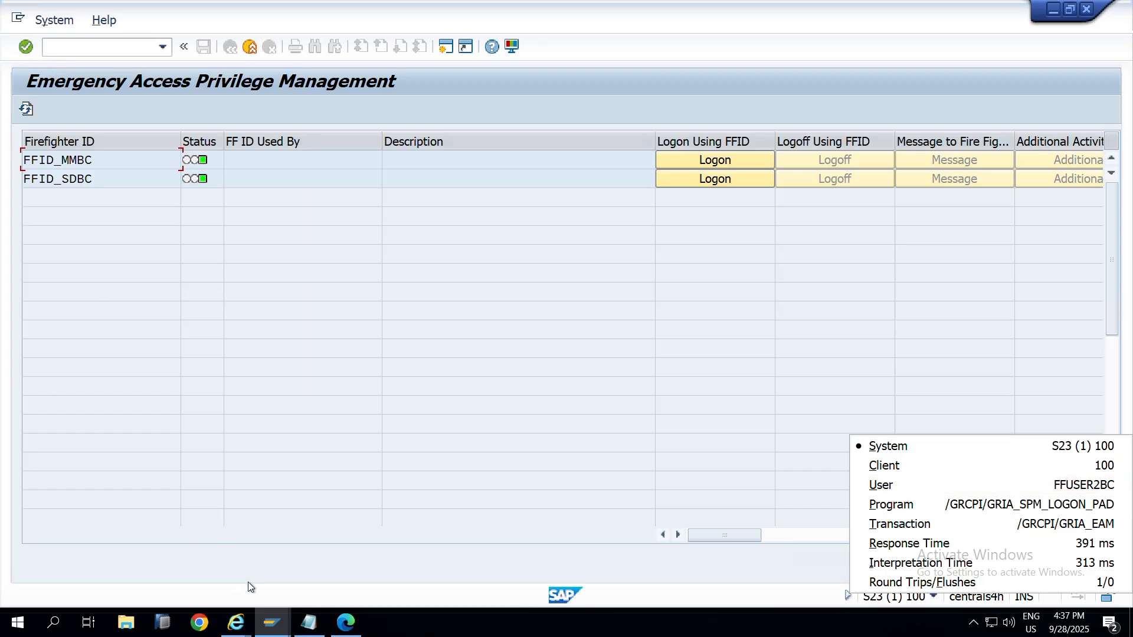
{"action": "left_click", "coordinate": [271, 620]}
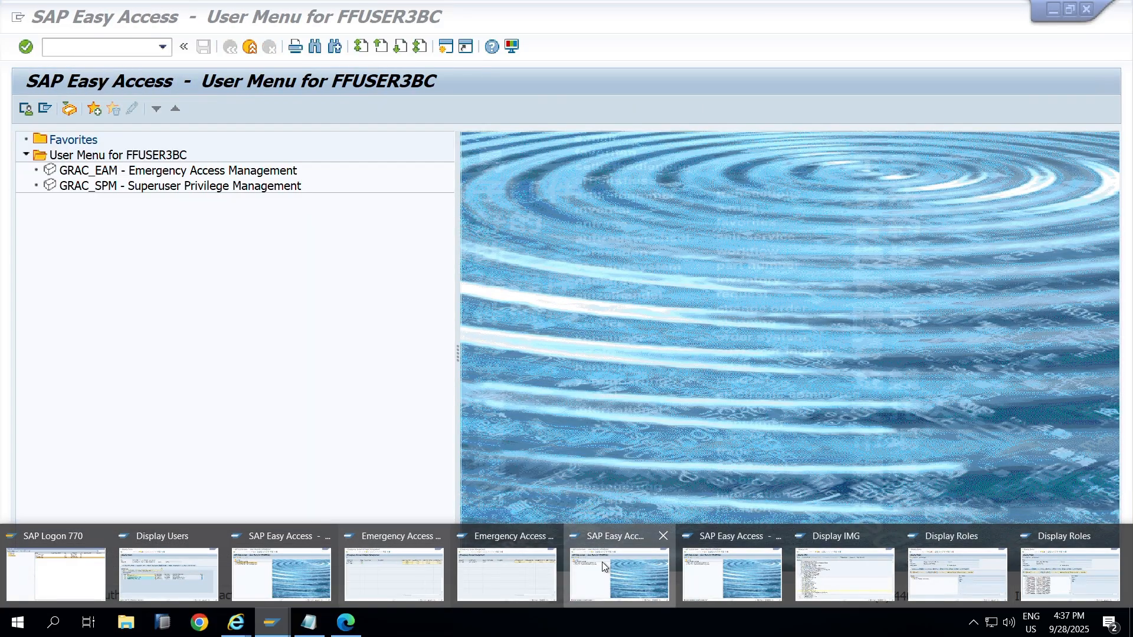
{"action": "left_click", "coordinate": [602, 563]}
{"action": "left_click", "coordinate": [349, 619]}
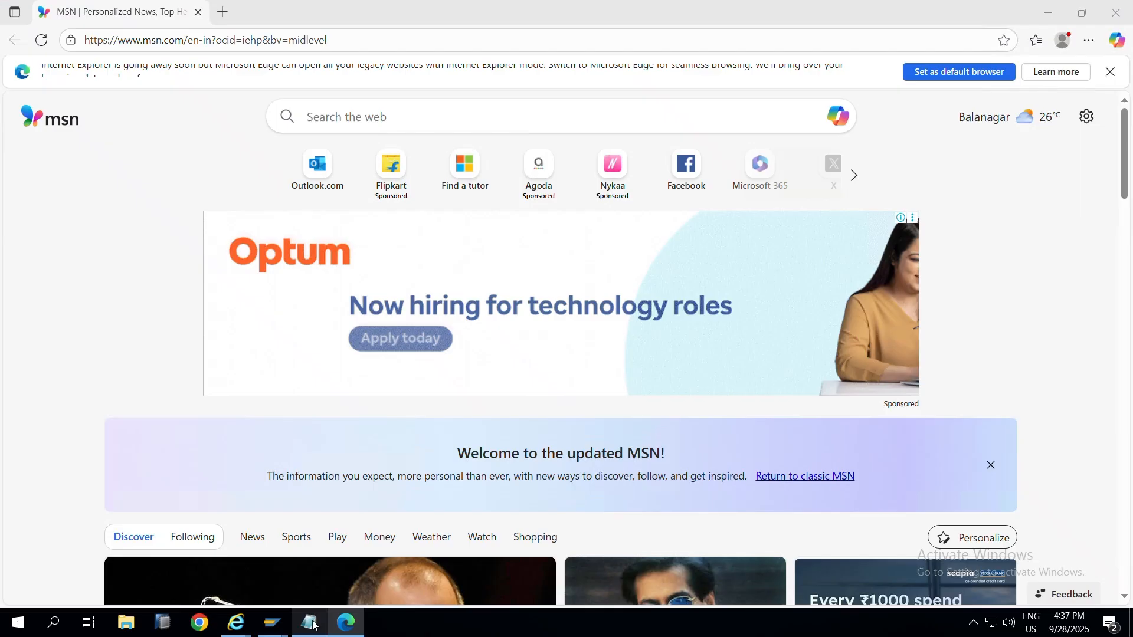
{"action": "mouse_move", "coordinate": [266, 619]}
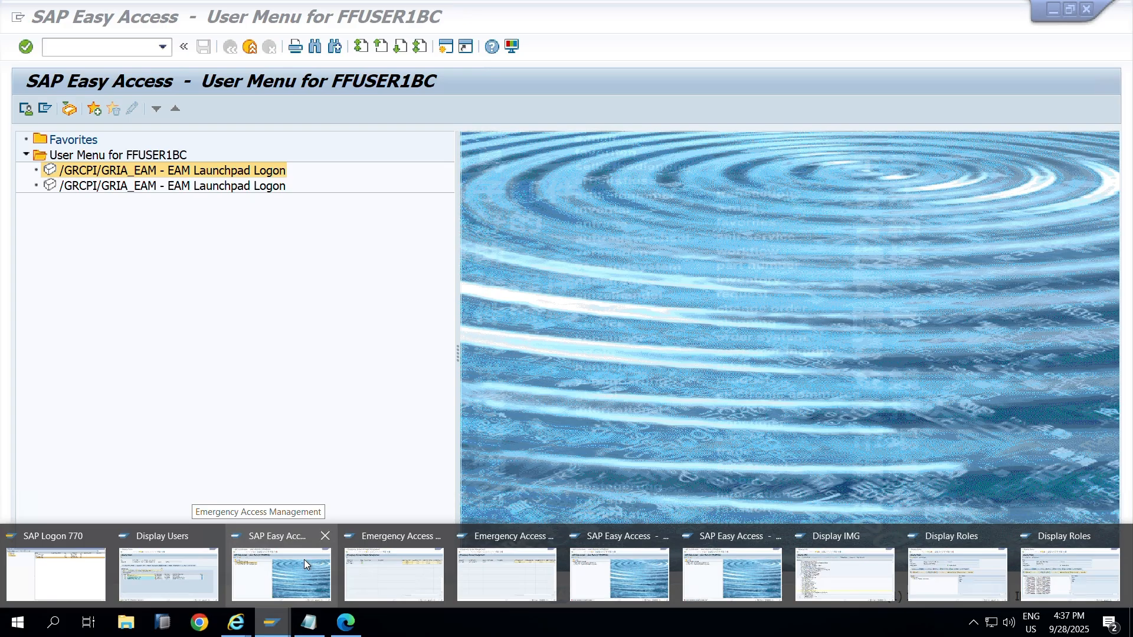
{"action": "left_click", "coordinate": [303, 560]}
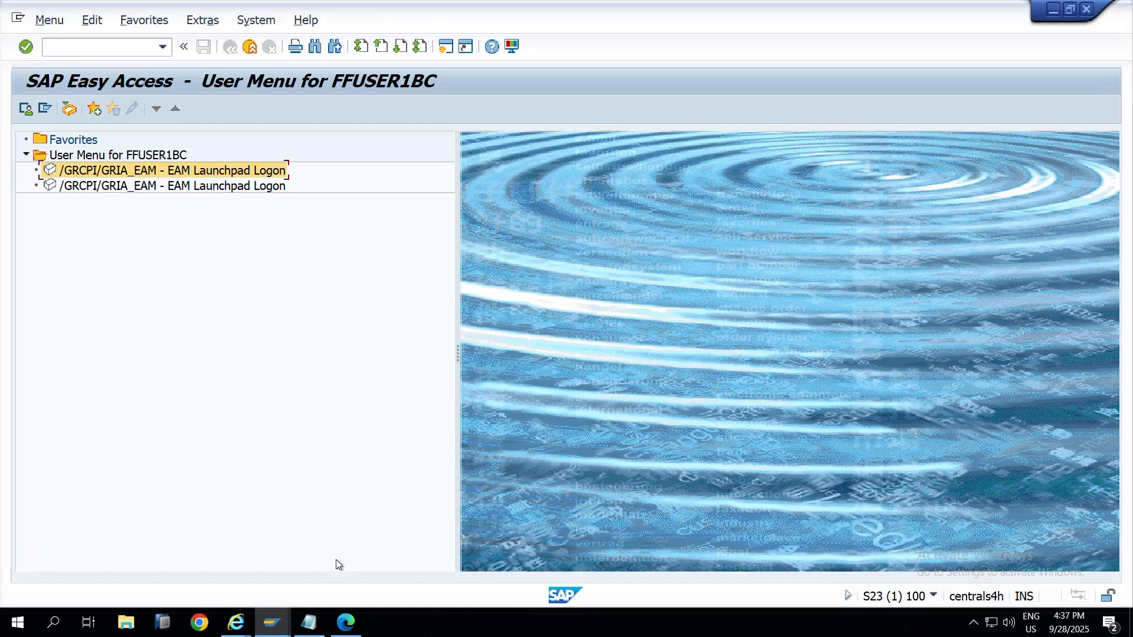
{"action": "left_click", "coordinate": [934, 597]}
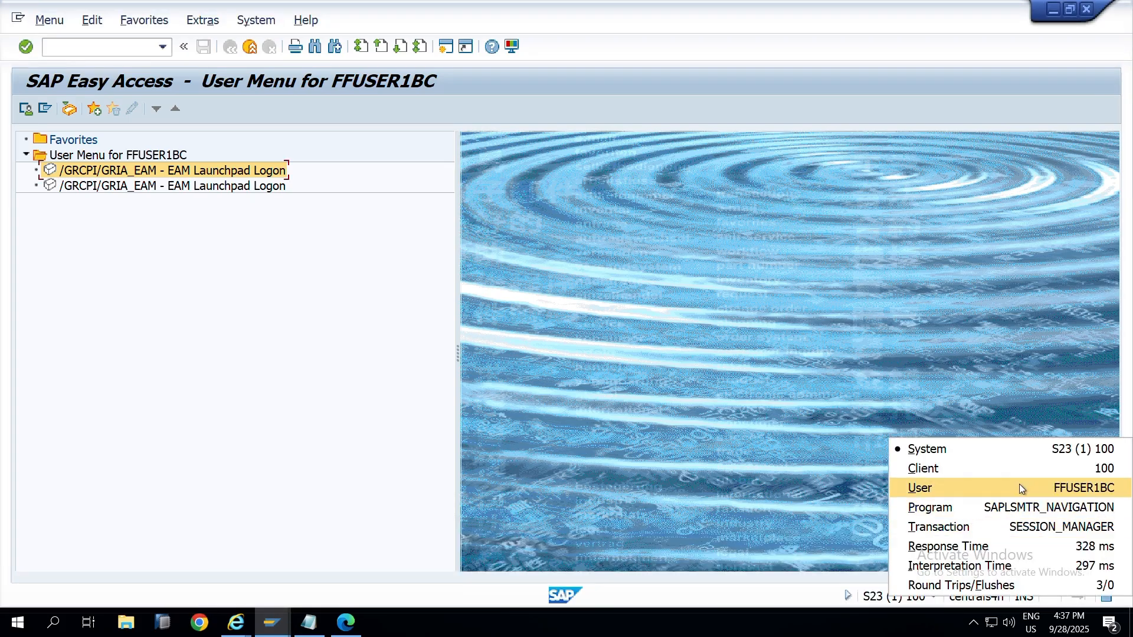
{"action": "double_click", "coordinate": [133, 174]}
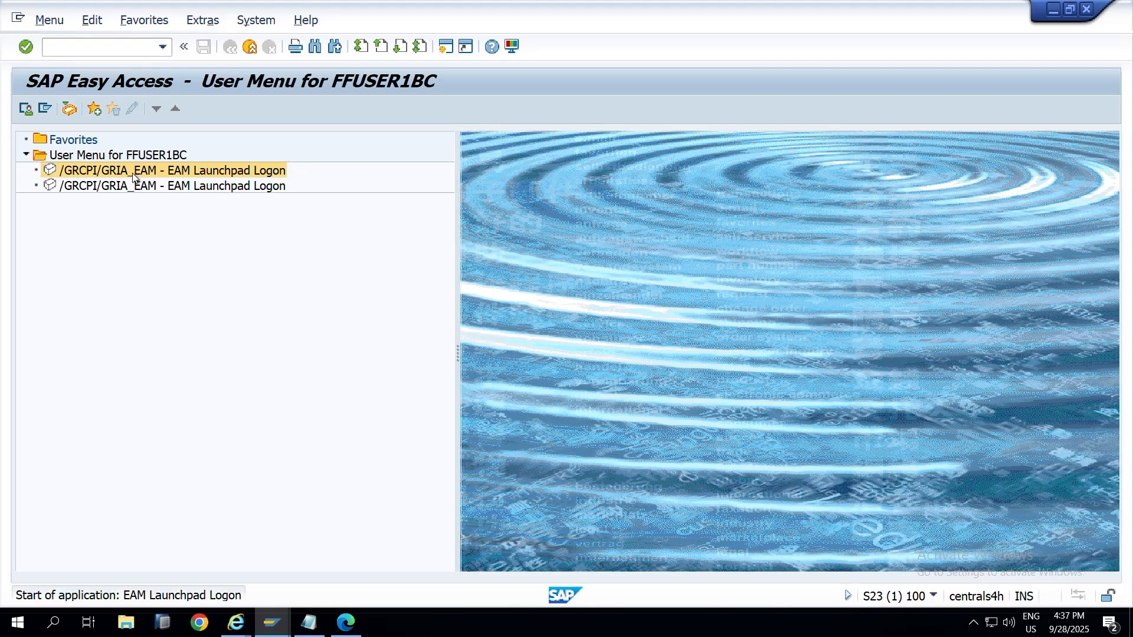
Step: Log on with FFID_MMBC under reason code SYSYEM REFRESH, entering 'Refresh' and 'Tcode' as descriptions
{"action": "double_click", "coordinate": [88, 160]}
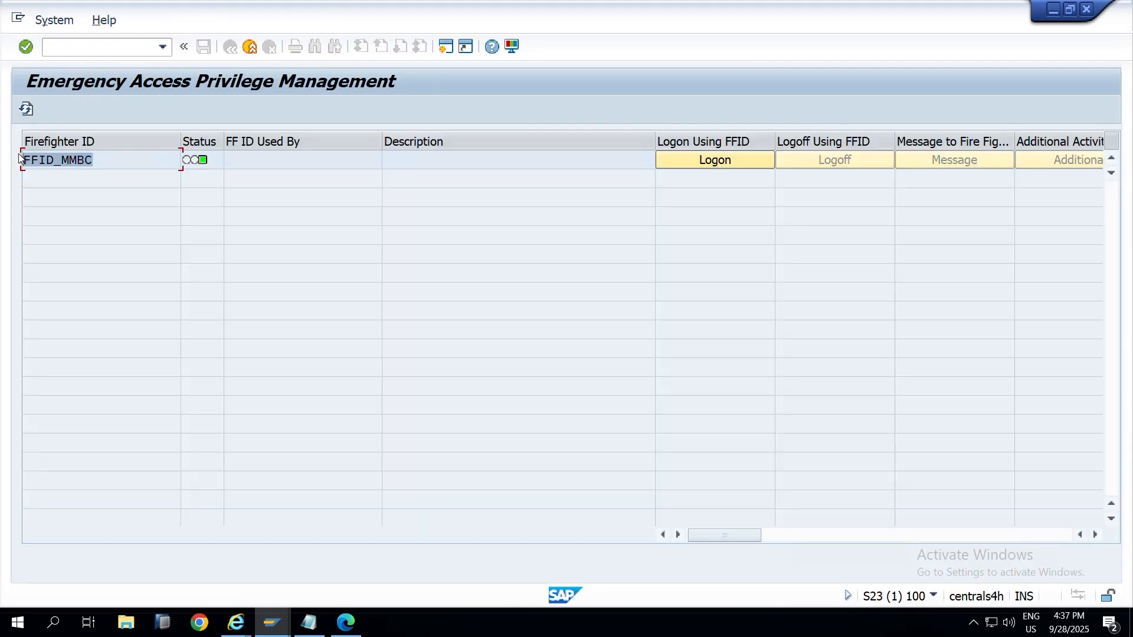
{"action": "left_click", "coordinate": [731, 164]}
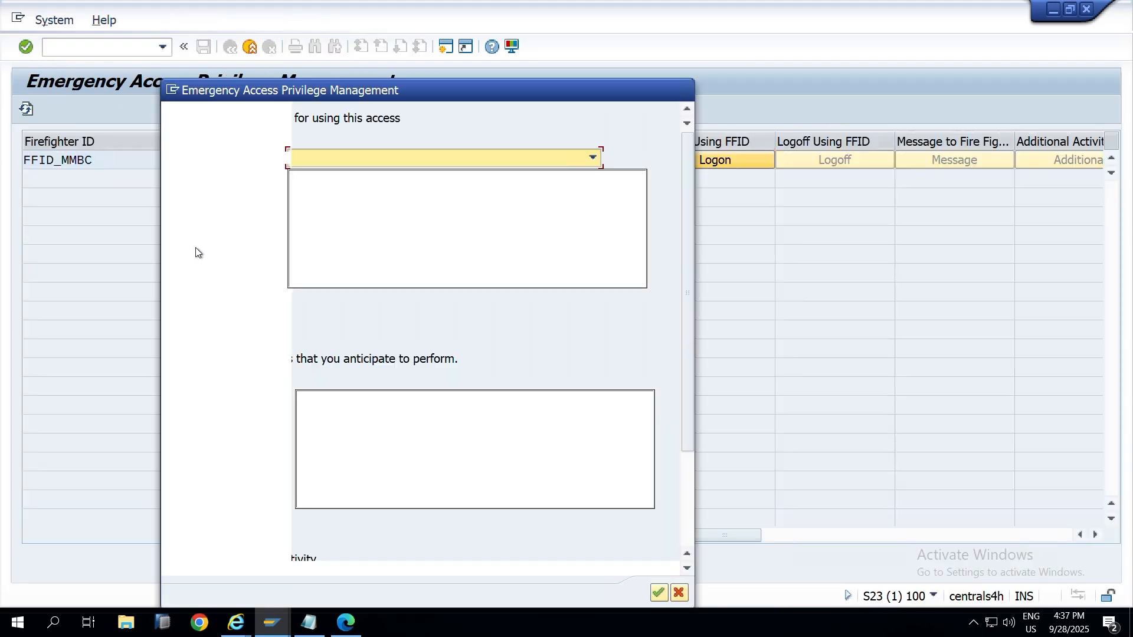
{"action": "left_click", "coordinate": [592, 157]}
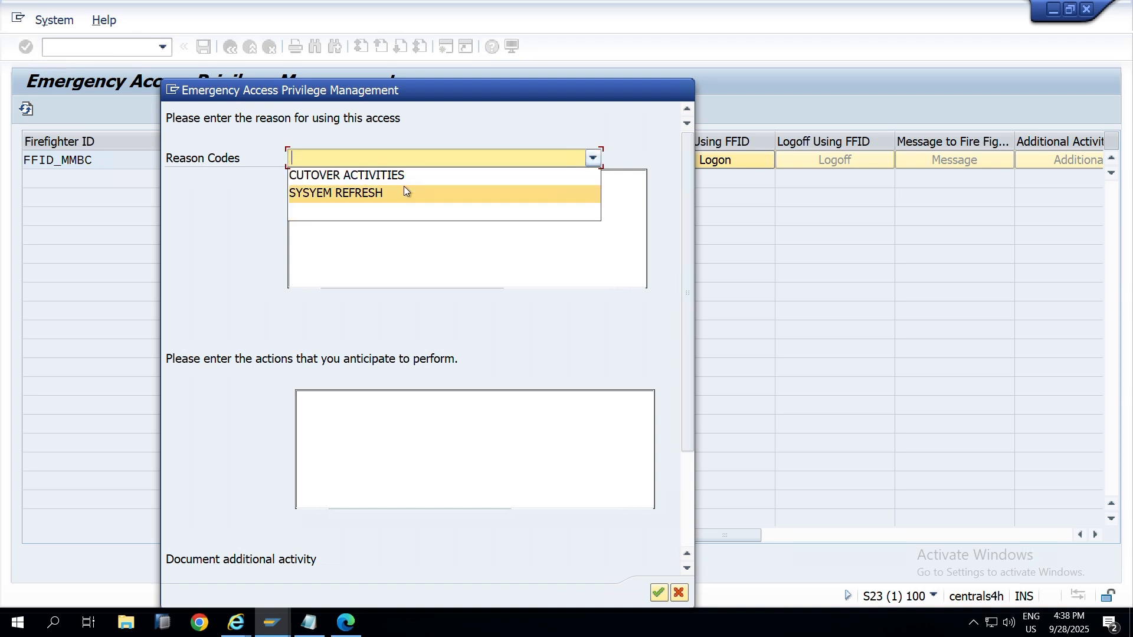
{"action": "left_click", "coordinate": [405, 192]}
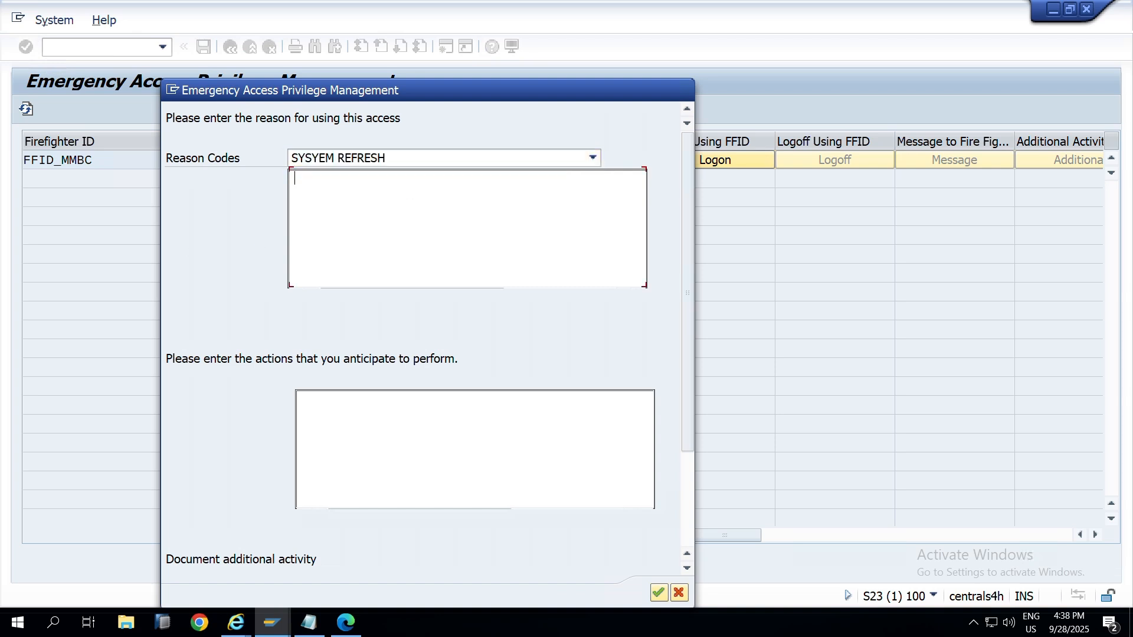
{"action": "type", "text": "Refresh"}
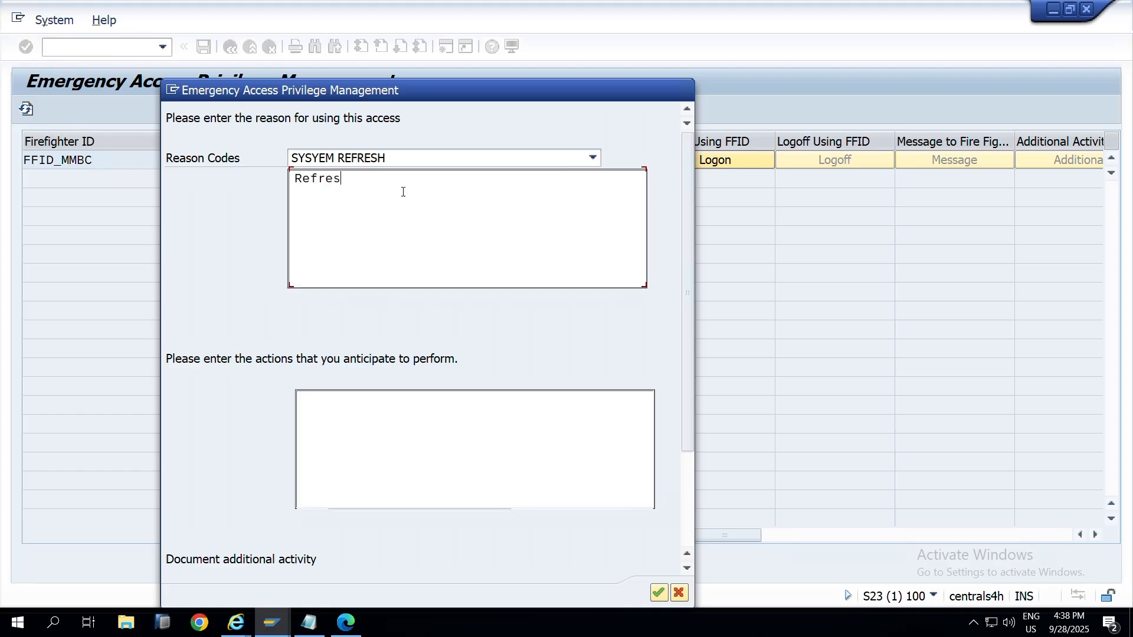
{"action": "left_click", "coordinate": [437, 455]}
{"action": "type", "text": "Tcode"}
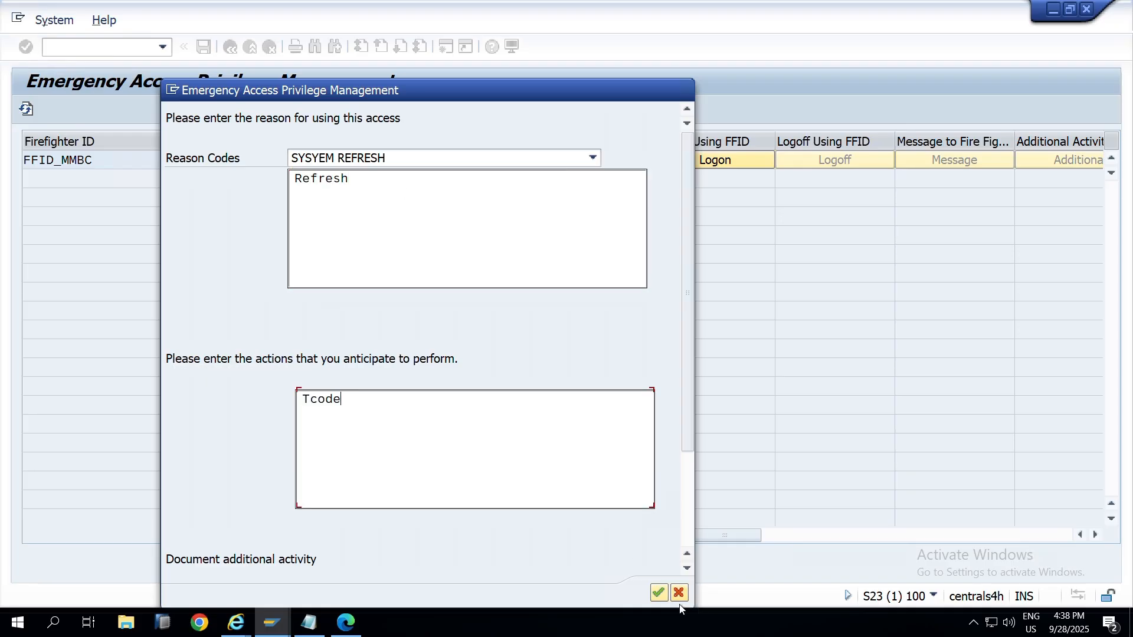
{"action": "left_click", "coordinate": [659, 592]}
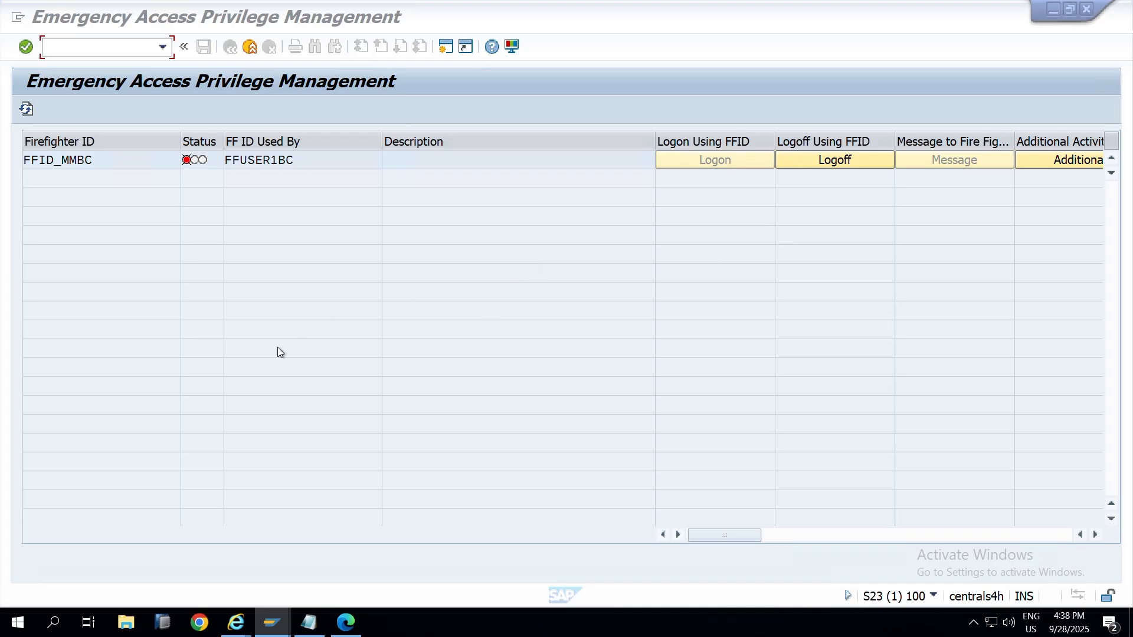
{"action": "left_click", "coordinate": [268, 630]}
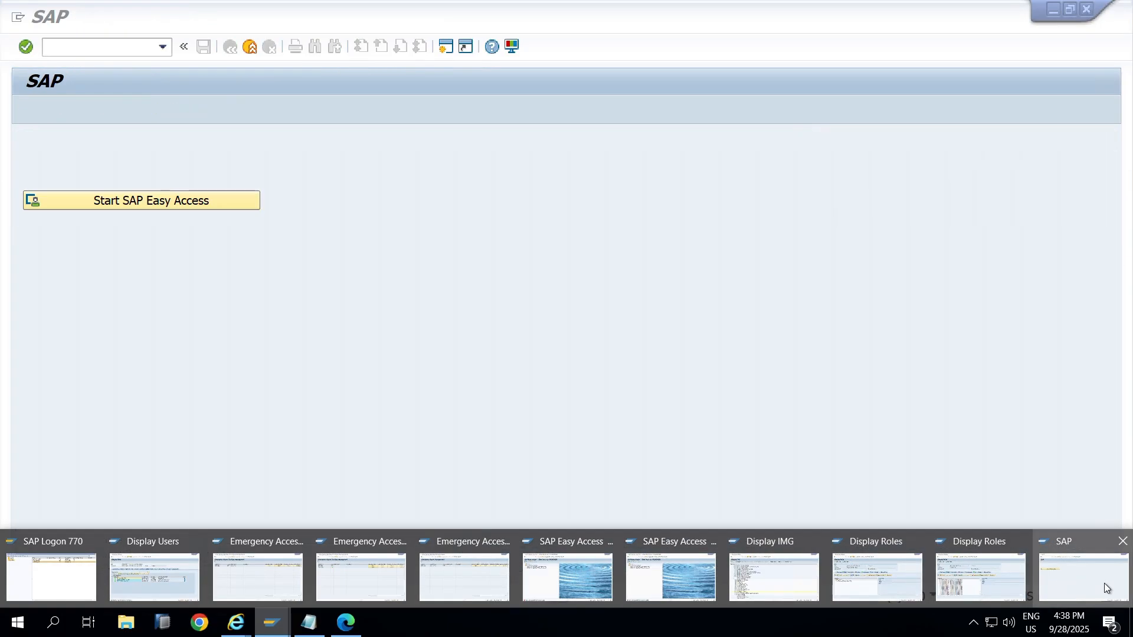
{"action": "left_click", "coordinate": [1103, 582]}
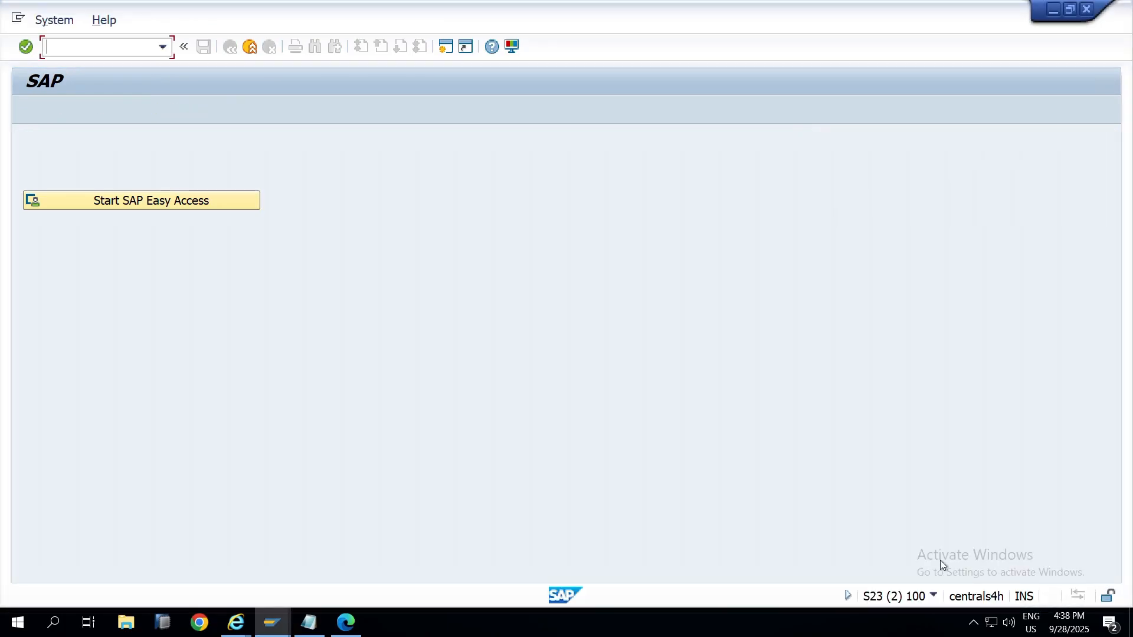
{"action": "left_click", "coordinate": [935, 595]}
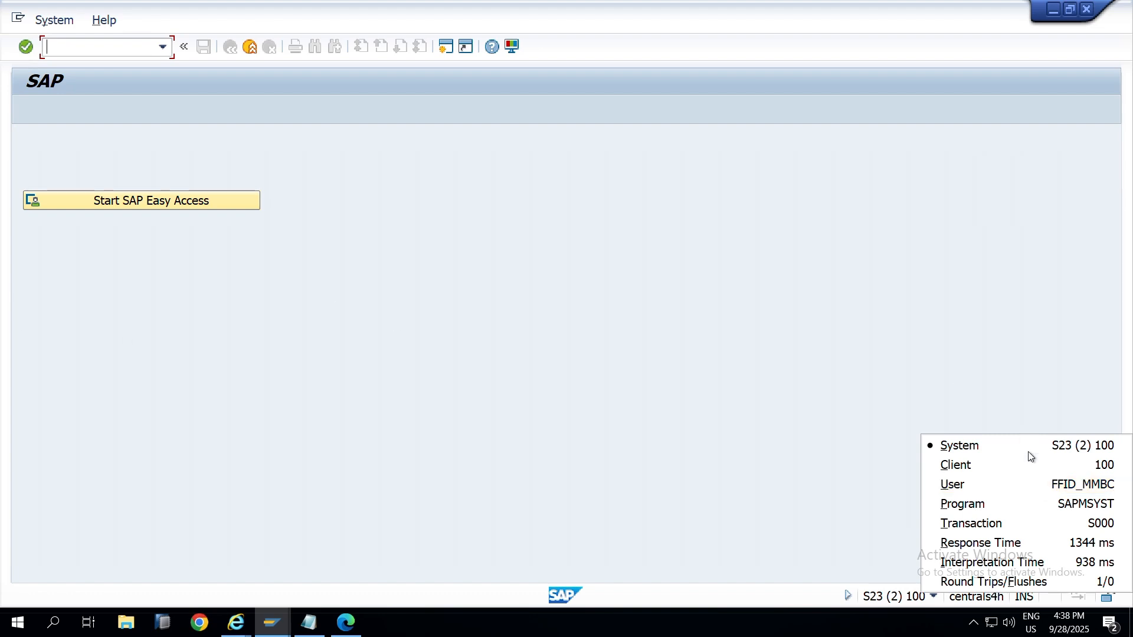
{"action": "left_click", "coordinate": [318, 336]}
{"action": "key", "text": "alt+Tab"}
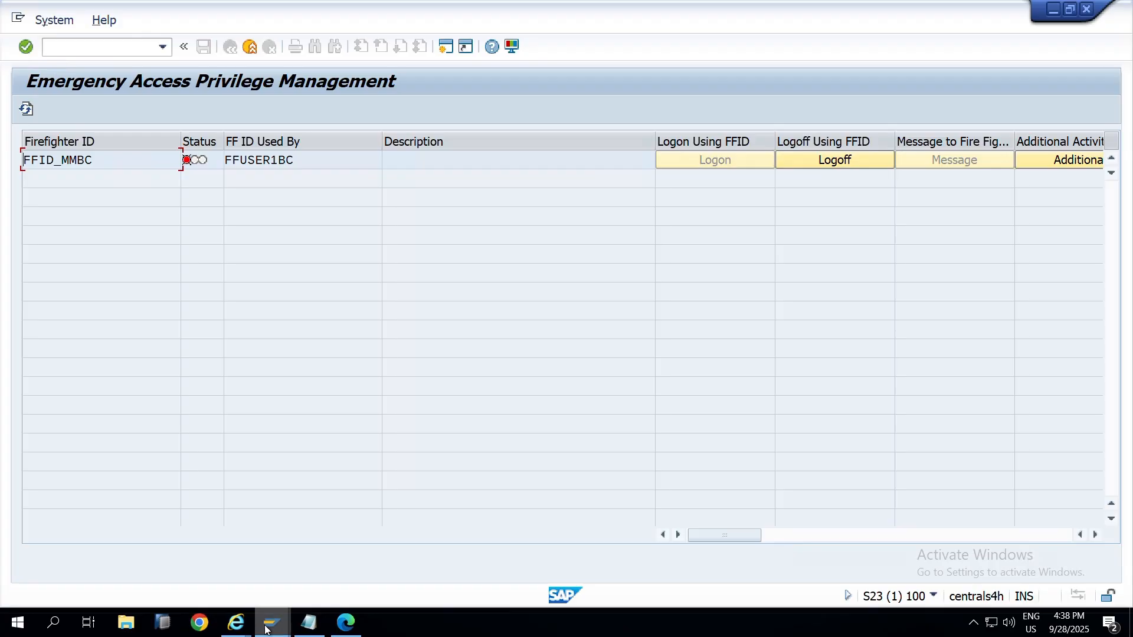
{"action": "mouse_move", "coordinate": [266, 628]}
{"action": "left_click", "coordinate": [78, 572]}
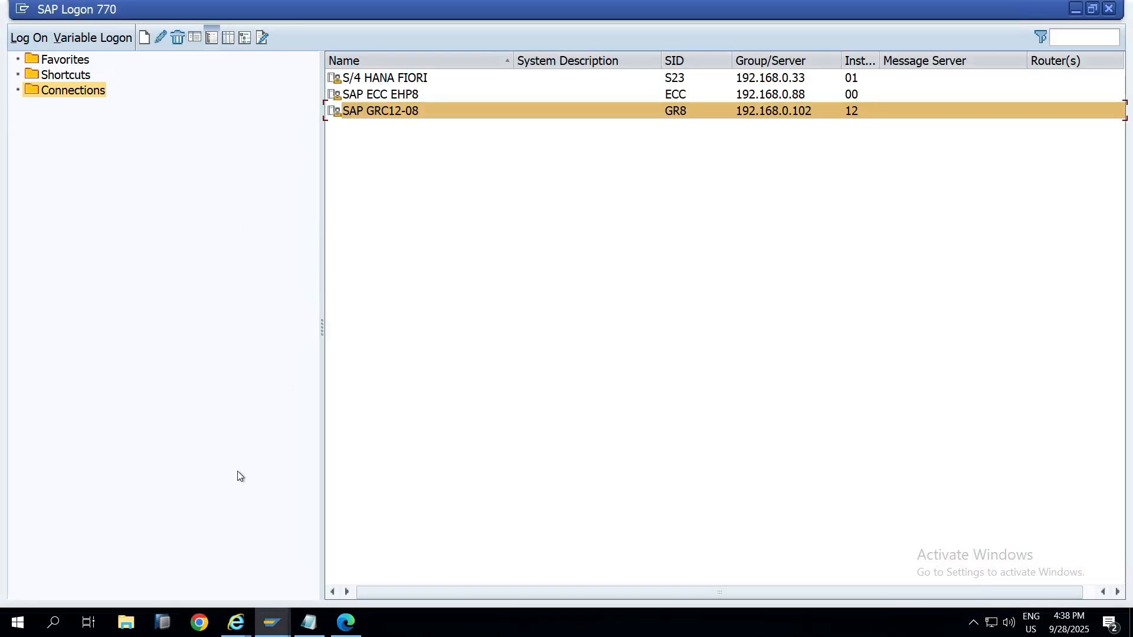
Step: Check which user owns the privilege management window session
{"action": "mouse_move", "coordinate": [272, 622]}
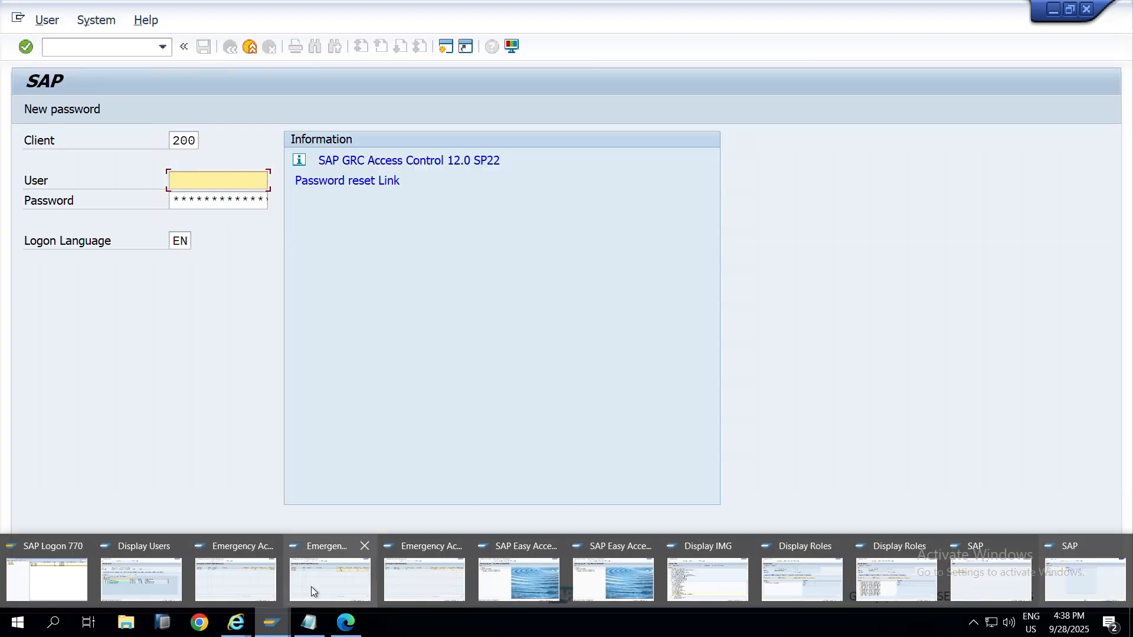
{"action": "left_click", "coordinate": [310, 586]}
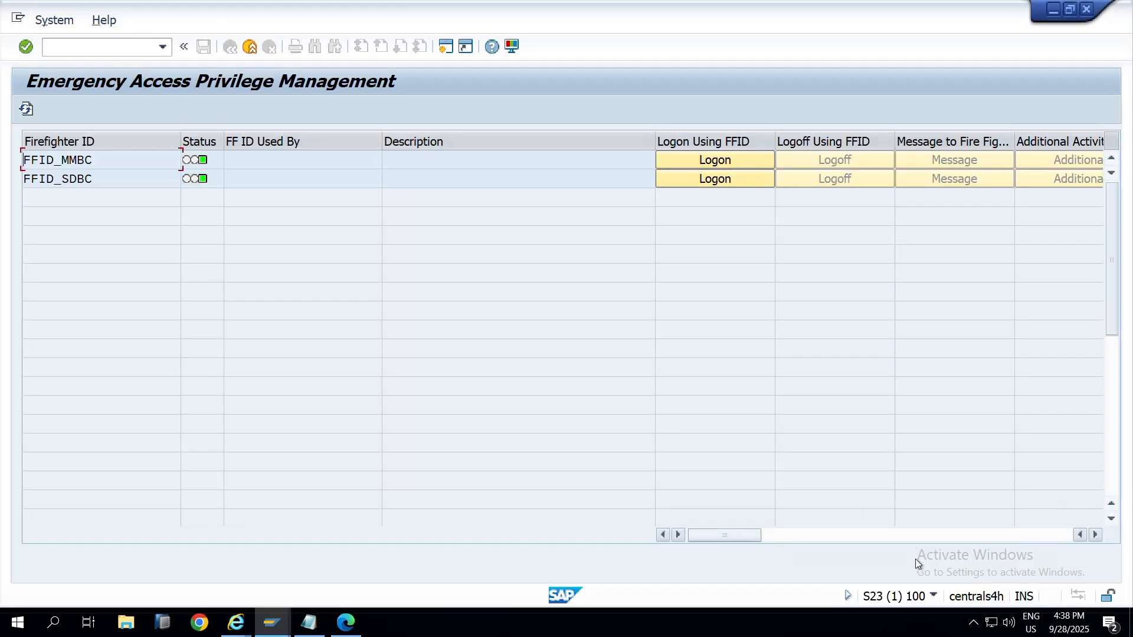
{"action": "left_click", "coordinate": [933, 596]}
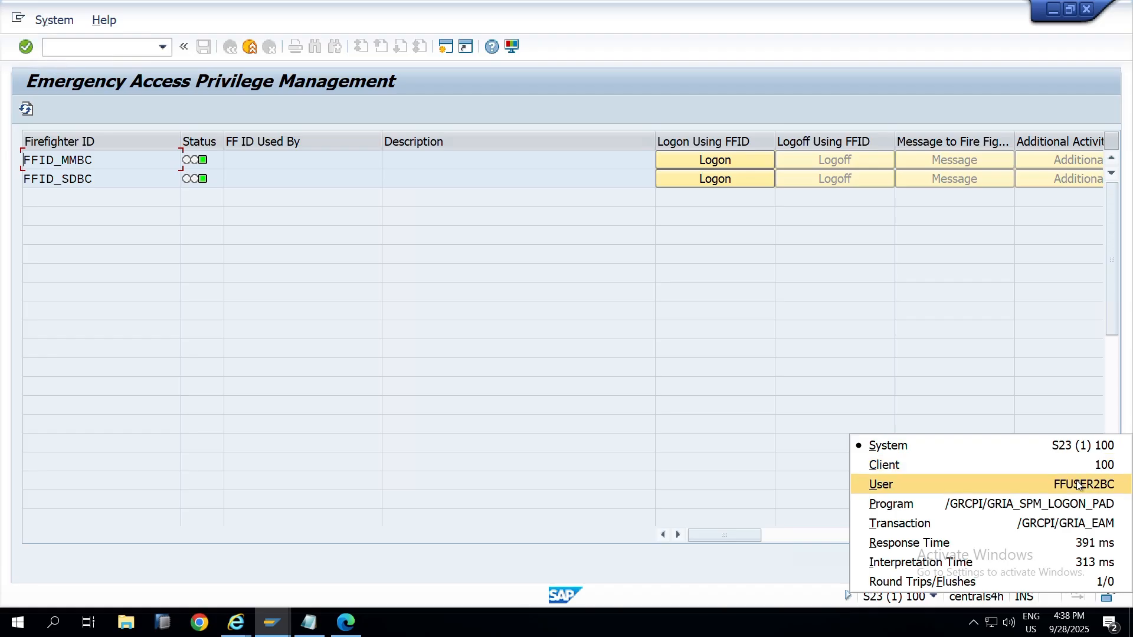
{"action": "key", "text": "alt+Tab"}
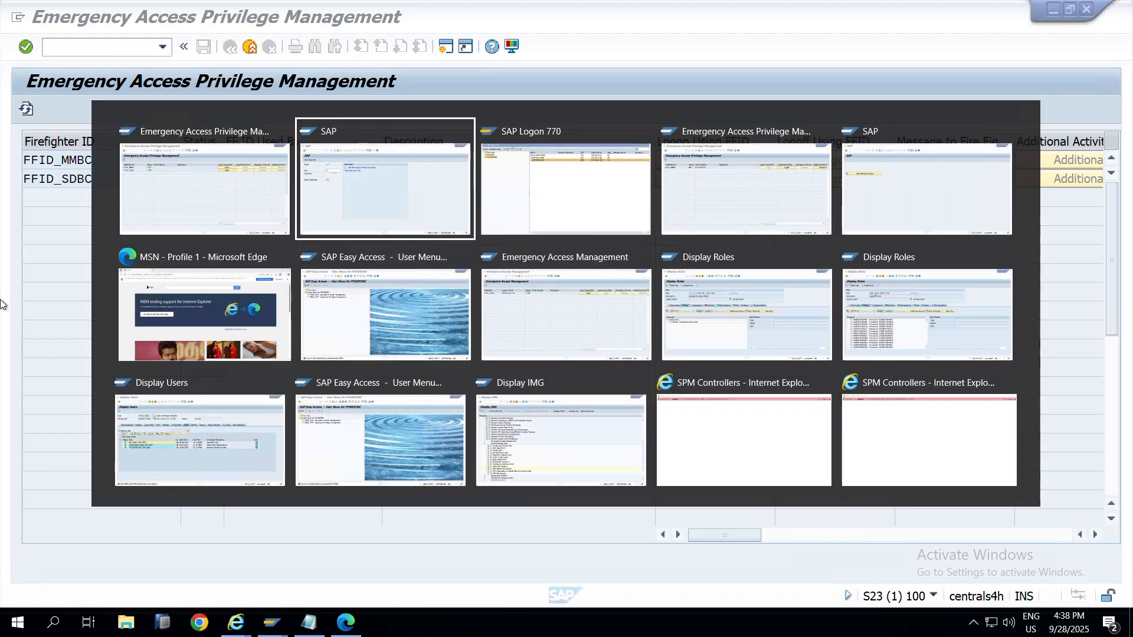
{"action": "key", "text": "alt+Tab"}
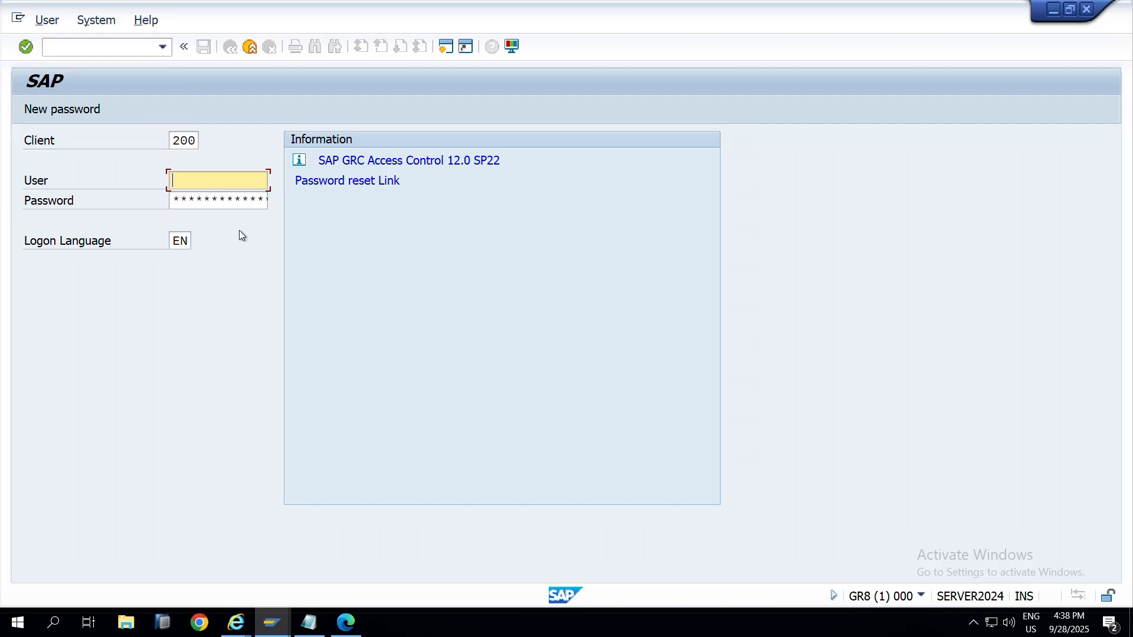
Step: Log on to client 440 as the second firefighter user and launch GRAC_EAM
{"action": "left_click", "coordinate": [214, 181]}
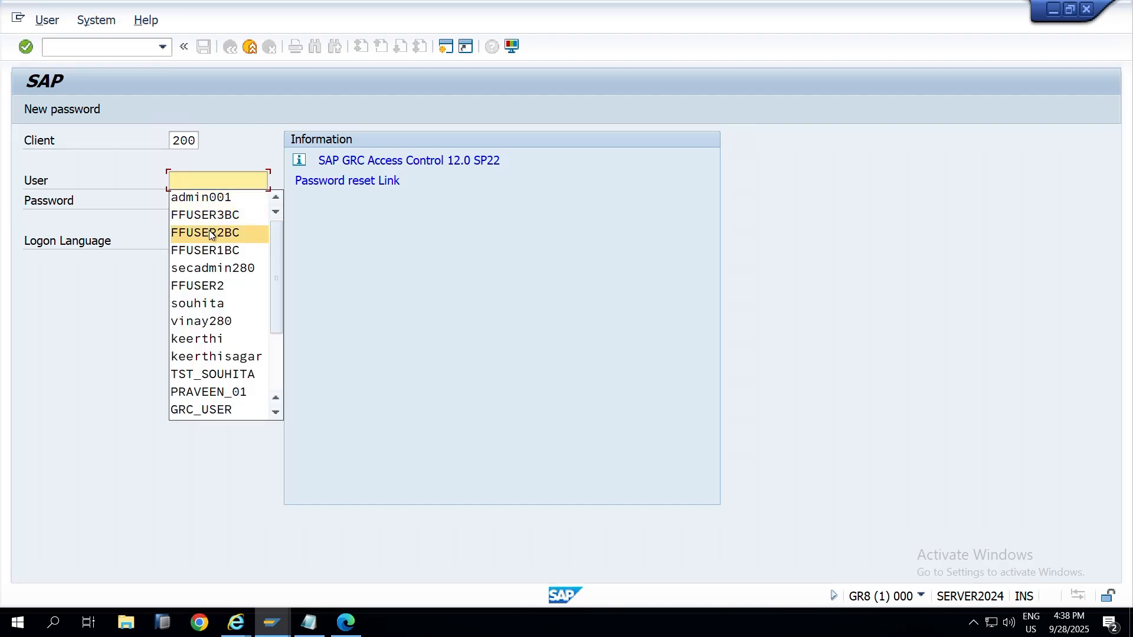
{"action": "left_click", "coordinate": [205, 232]}
{"action": "left_click", "coordinate": [214, 204]}
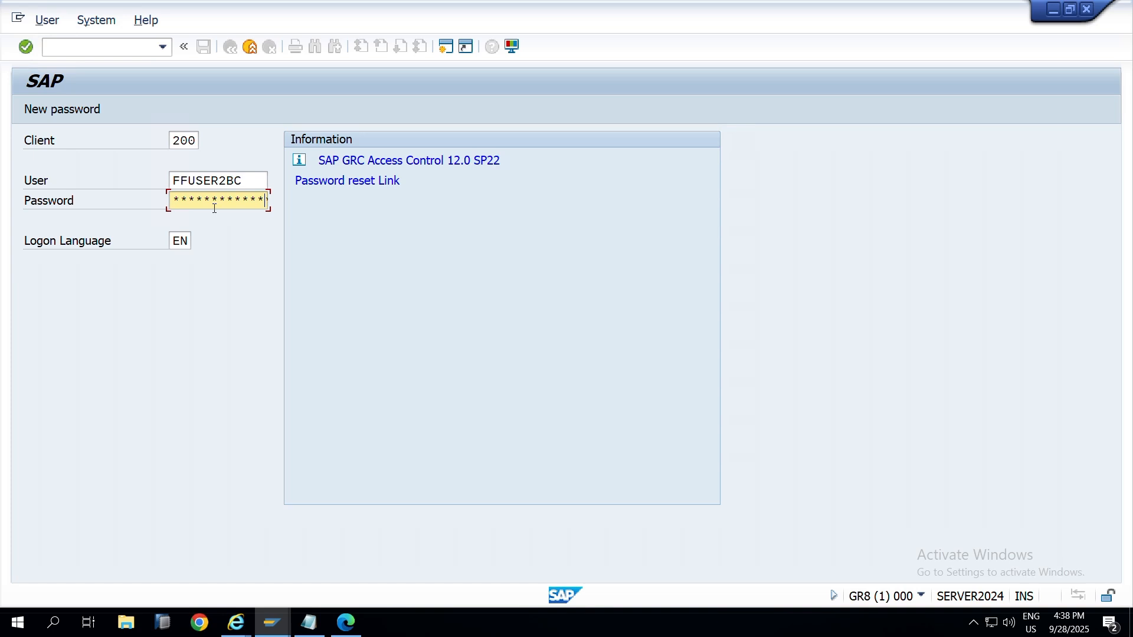
{"action": "left_click_drag", "start_coordinate": [196, 142], "coordinate": [131, 147]}
{"action": "type", "text": "440"}
{"action": "key", "text": "Return"}
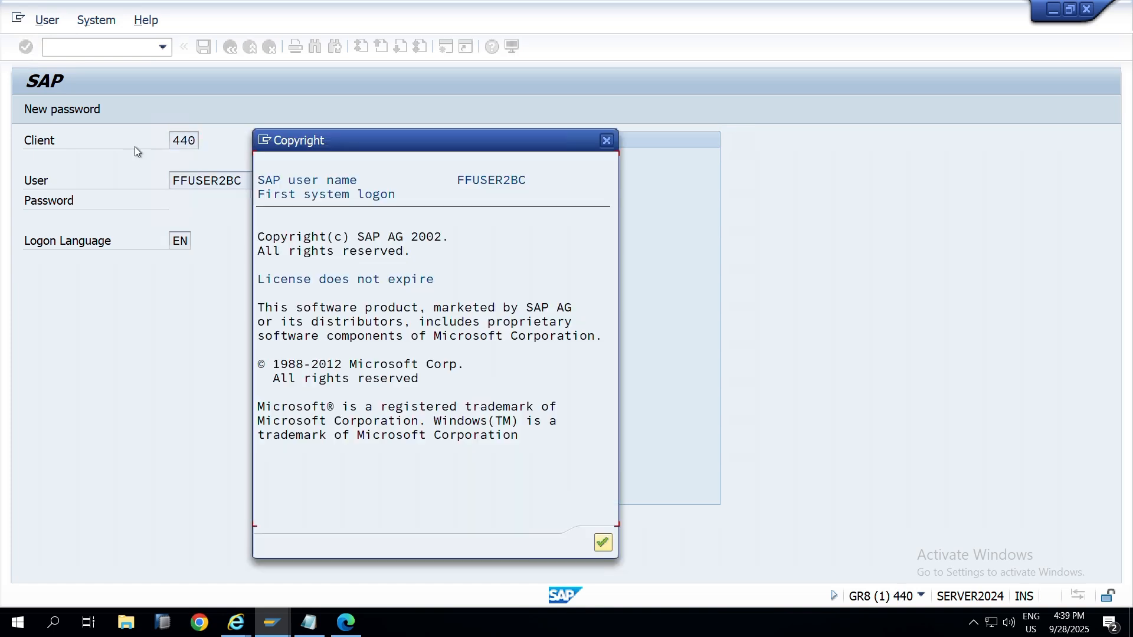
{"action": "left_click", "coordinate": [611, 549]}
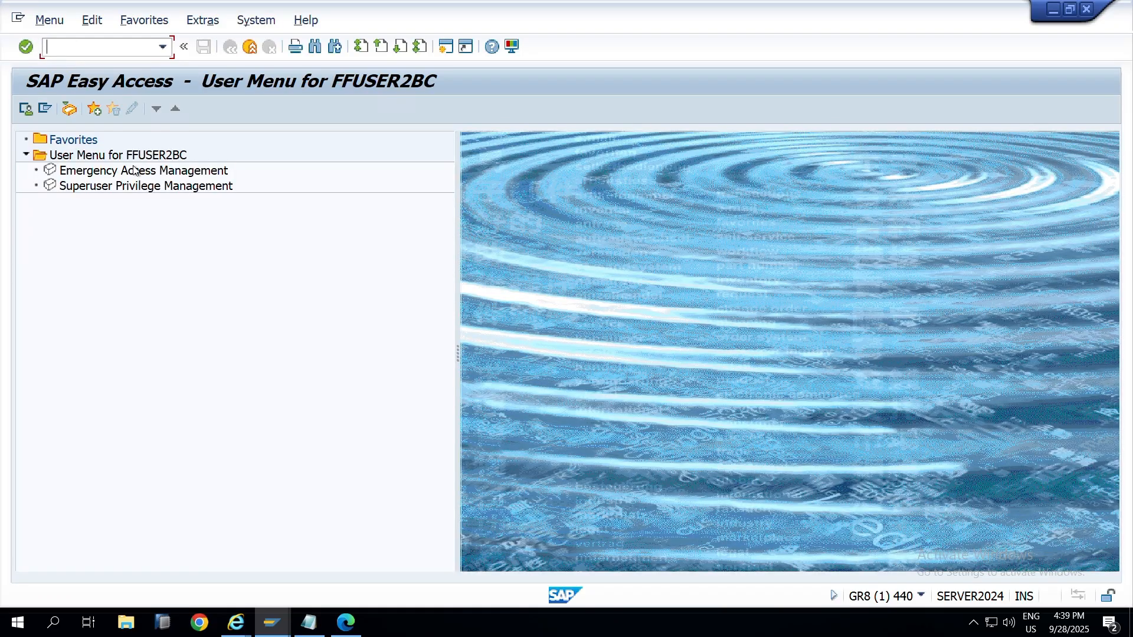
{"action": "double_click", "coordinate": [134, 170]}
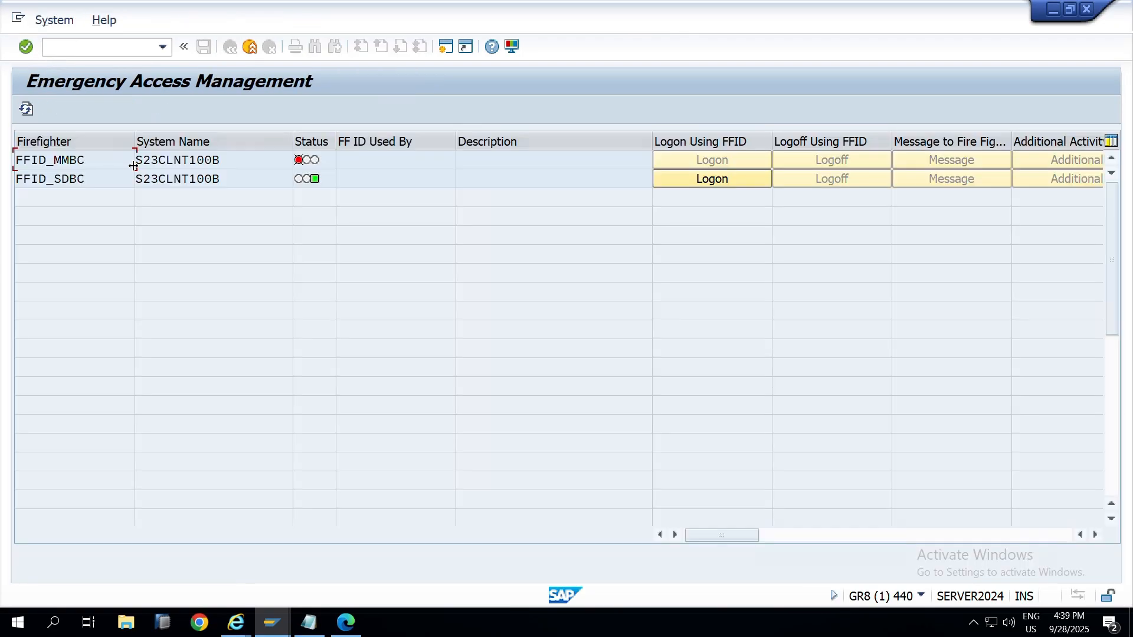
Step: Select FFID_SDBC and check the session user in the privilege management window's system info
{"action": "left_click", "coordinate": [100, 185]}
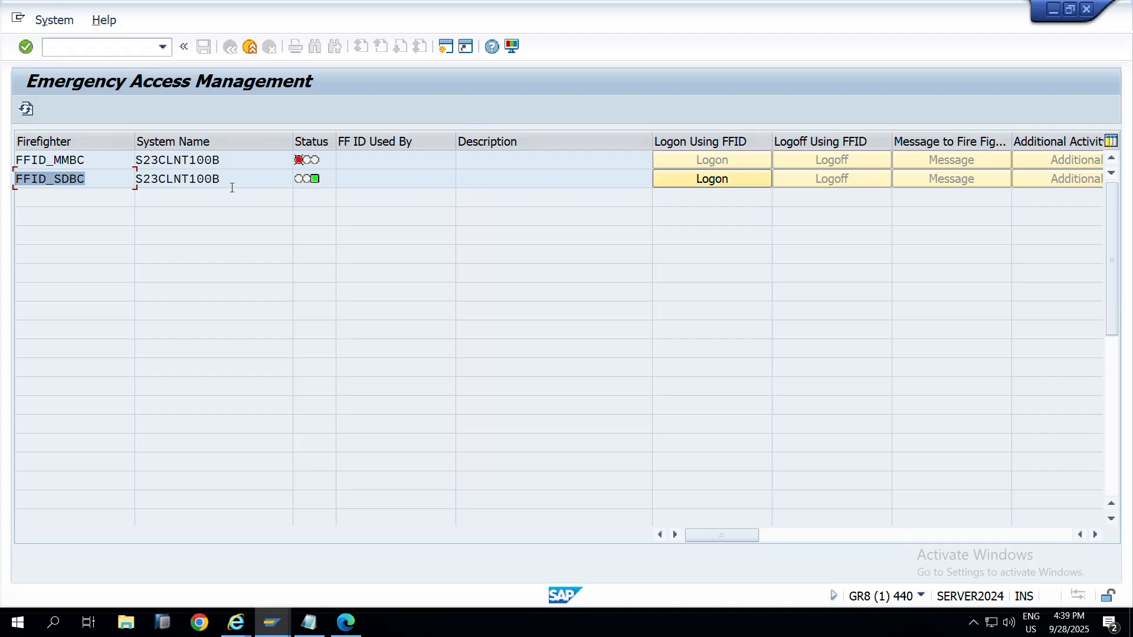
{"action": "key", "text": "alt+Tab"}
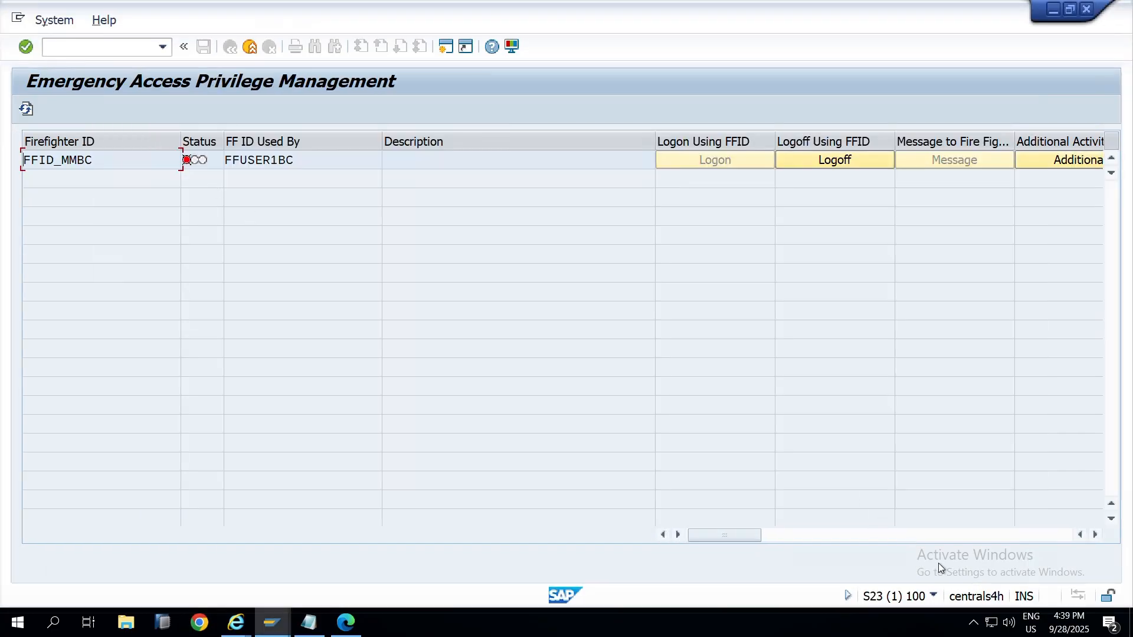
{"action": "left_click", "coordinate": [930, 595]}
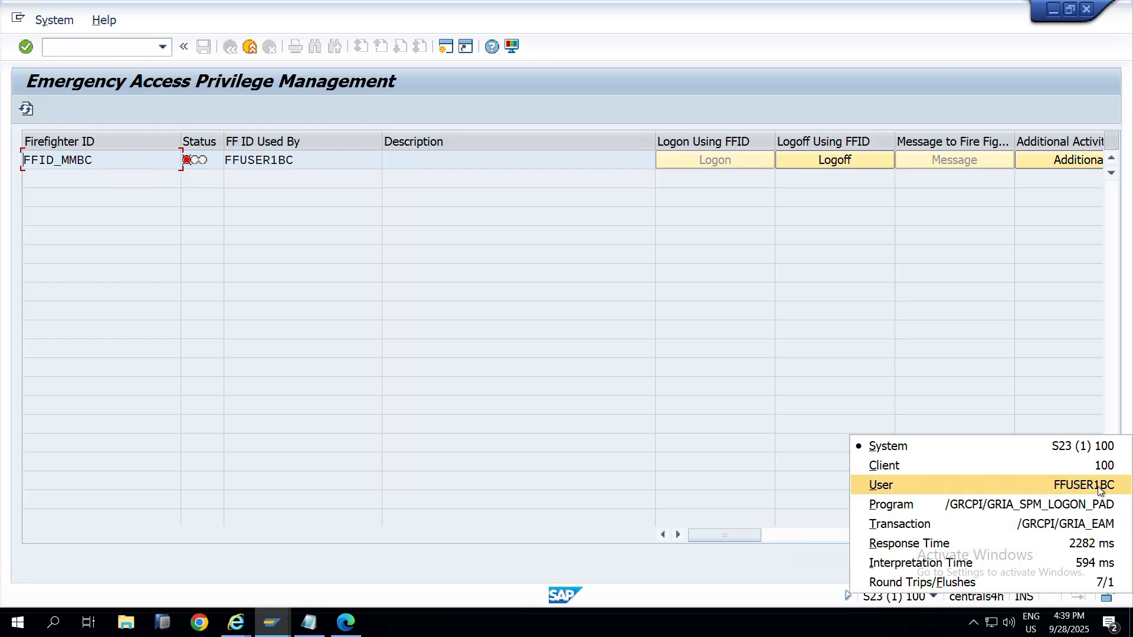
{"action": "left_click", "coordinate": [142, 214]}
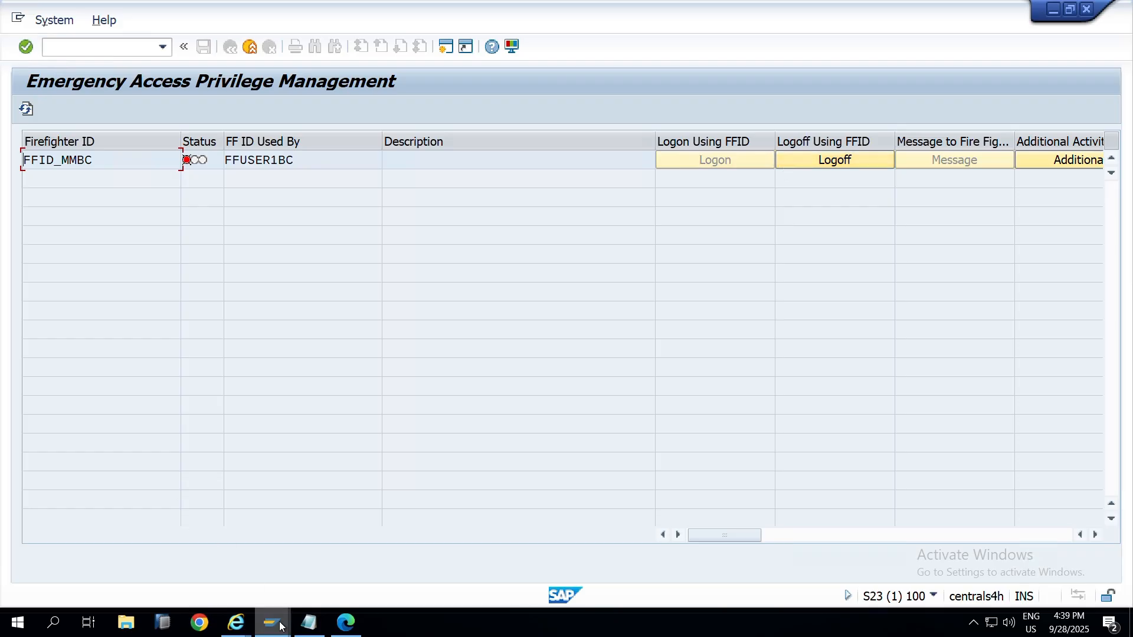
{"action": "mouse_move", "coordinate": [280, 628]}
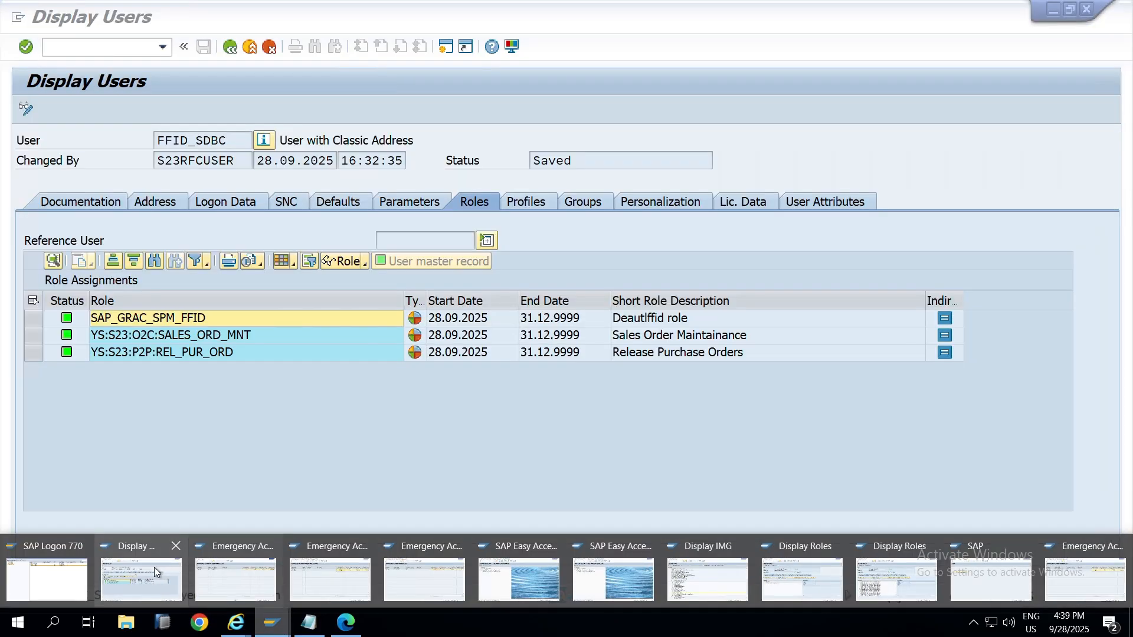
{"action": "mouse_move", "coordinate": [330, 577]}
{"action": "mouse_move", "coordinate": [498, 586]}
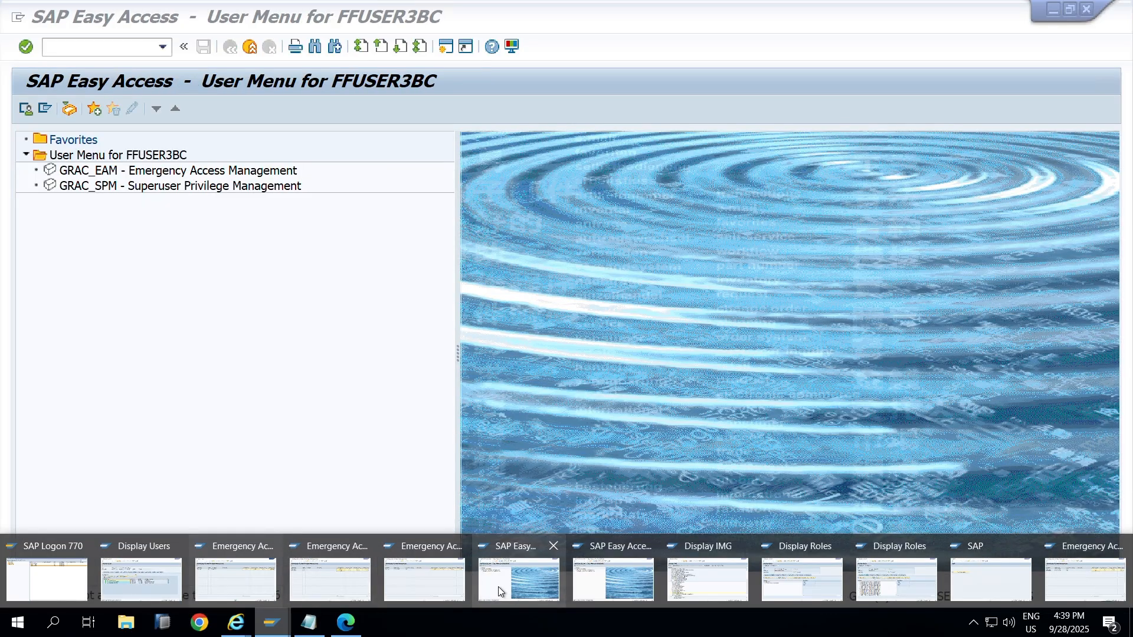
{"action": "mouse_move", "coordinate": [763, 582]}
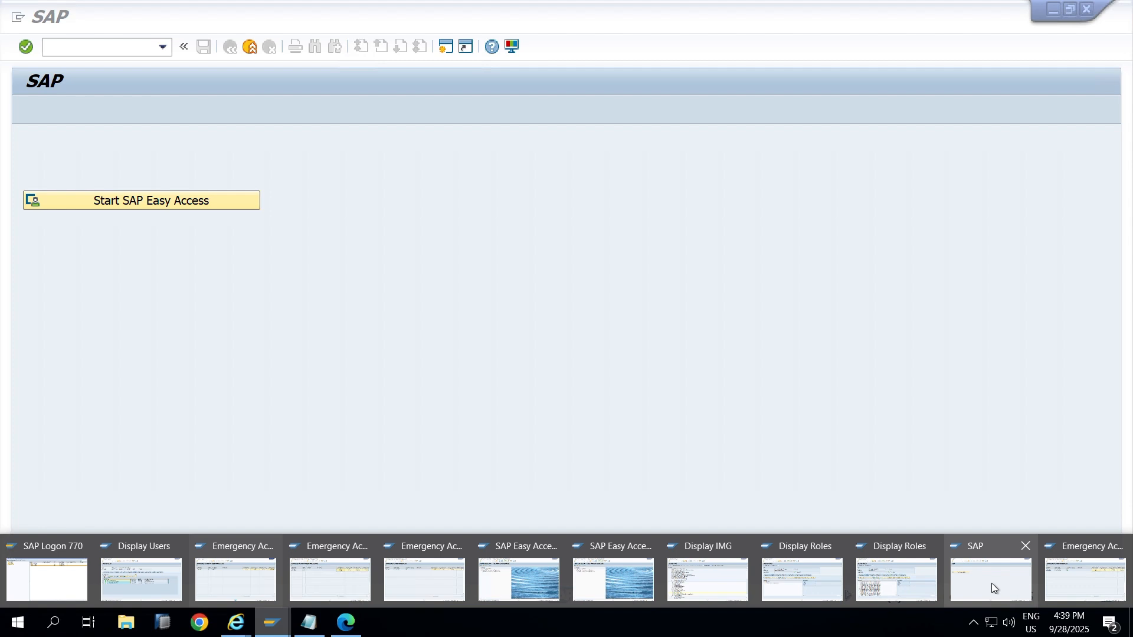
Step: Try transaction VA02 in the FFID_MMBC session and confirm the session's user
{"action": "left_click", "coordinate": [991, 583]}
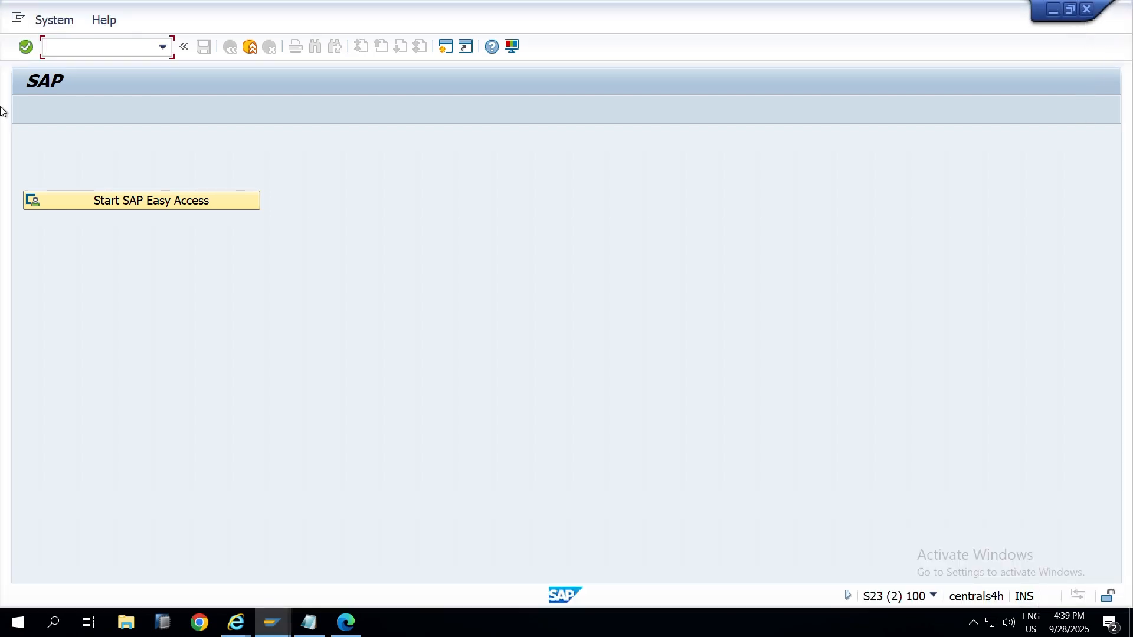
{"action": "type", "text": "va02"}
{"action": "key", "text": "Return"}
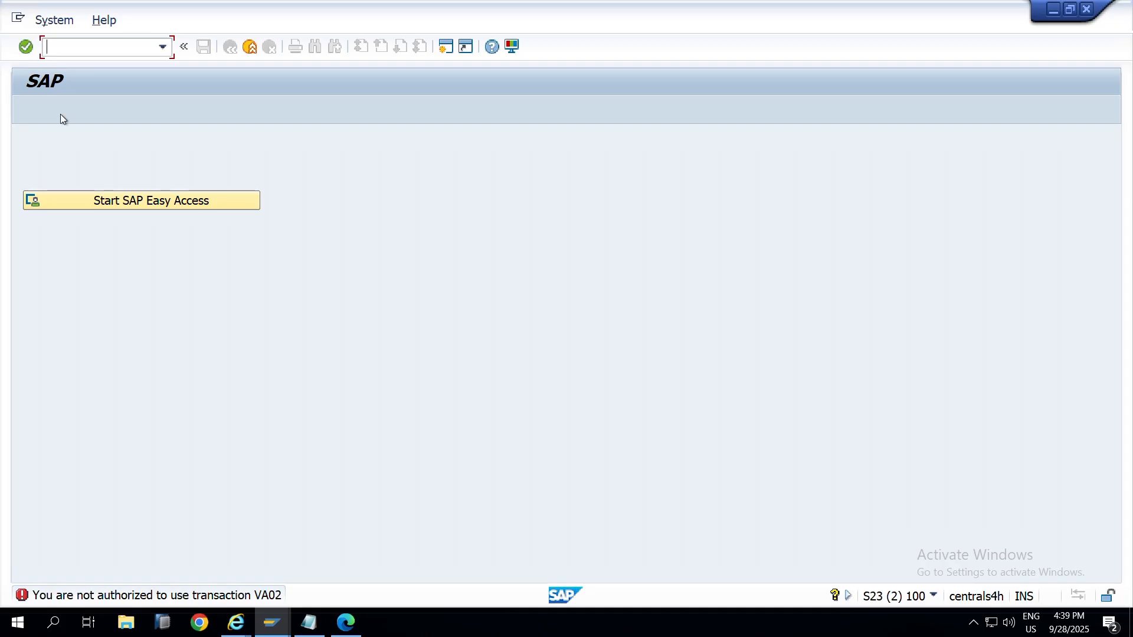
{"action": "left_click", "coordinate": [933, 596]}
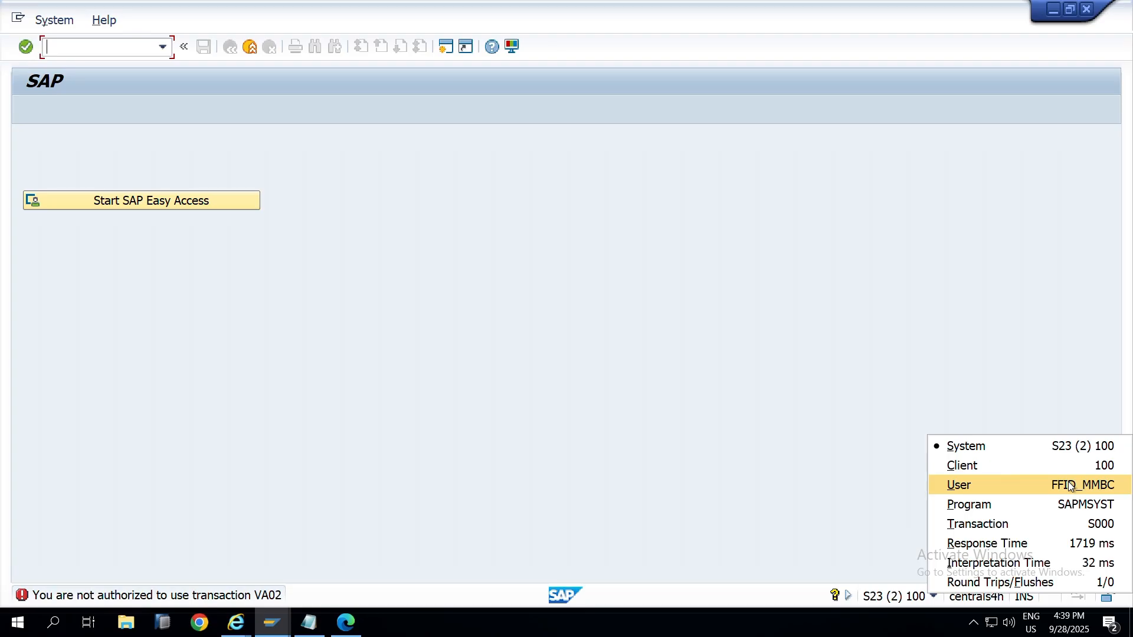
{"action": "left_click", "coordinate": [67, 55]}
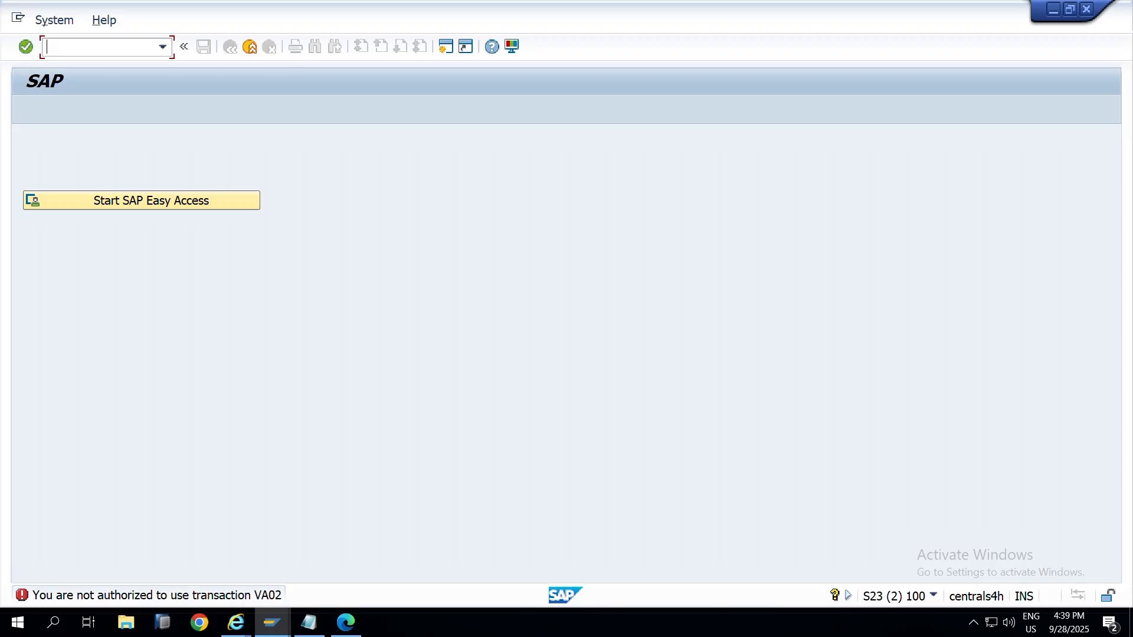
Step: Try transaction MM01, which is refused as not authorized
{"action": "type", "text": "mma01"}
{"action": "key", "text": "BackSpace"}
{"action": "key", "text": "BackSpace"}
{"action": "key", "text": "BackSpace"}
{"action": "type", "text": "0"}
{"action": "key", "text": "Return"}
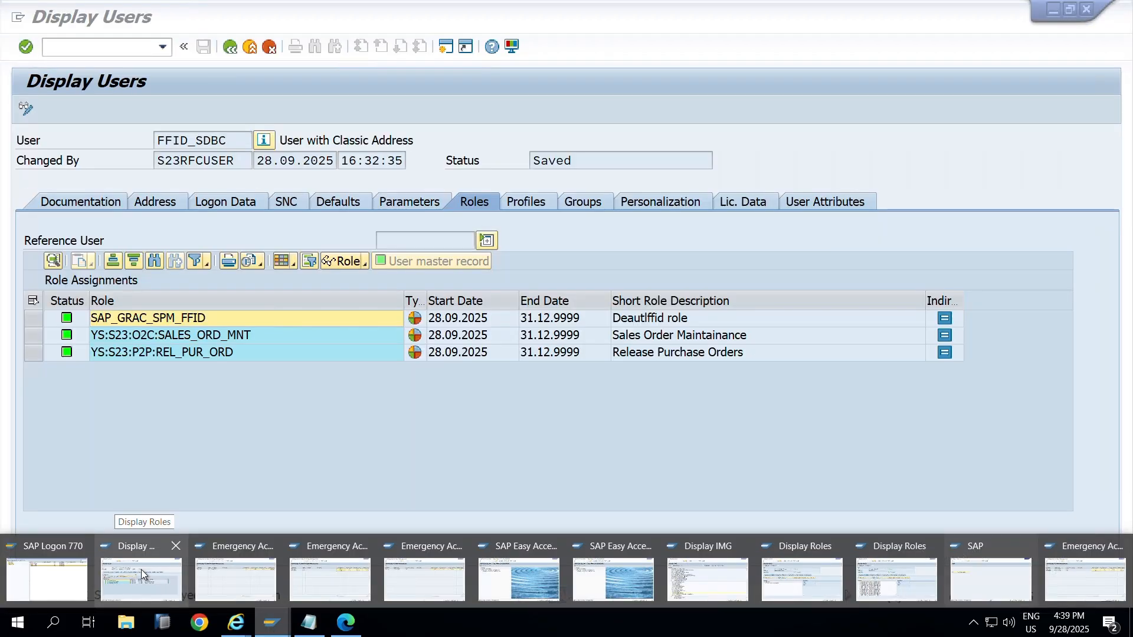
Step: Display FFID_MMBC in SU01 and open its PUR_ORD_MNT role menu listing ME21N, ME22N and ME23N
{"action": "left_click", "coordinate": [141, 569]}
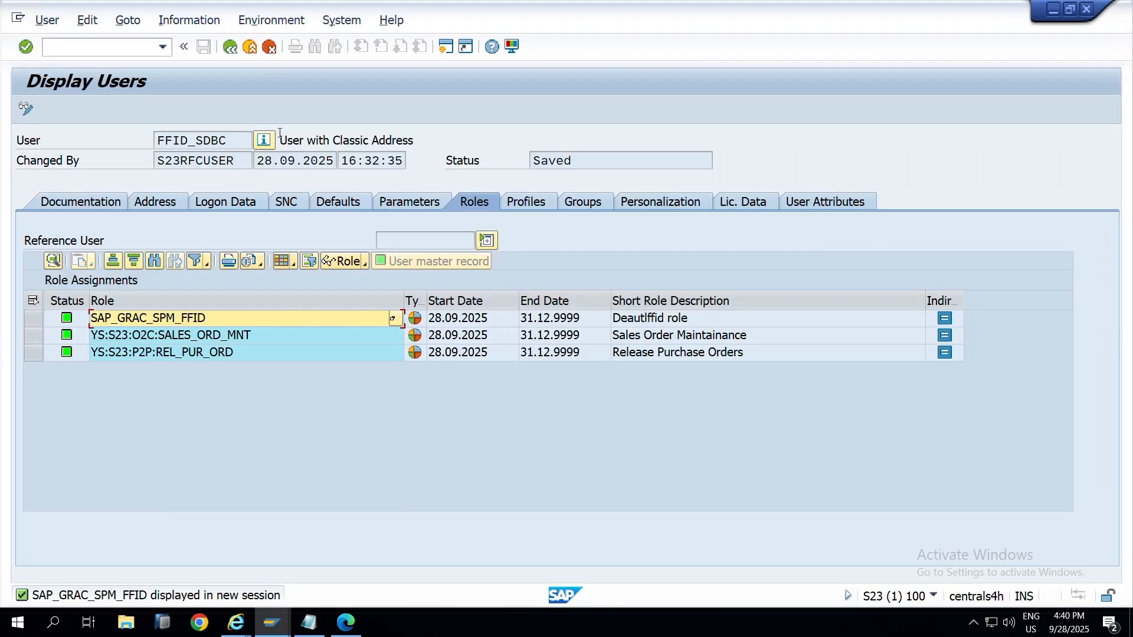
{"action": "key", "text": "F3"}
{"action": "left_click", "coordinate": [173, 140]}
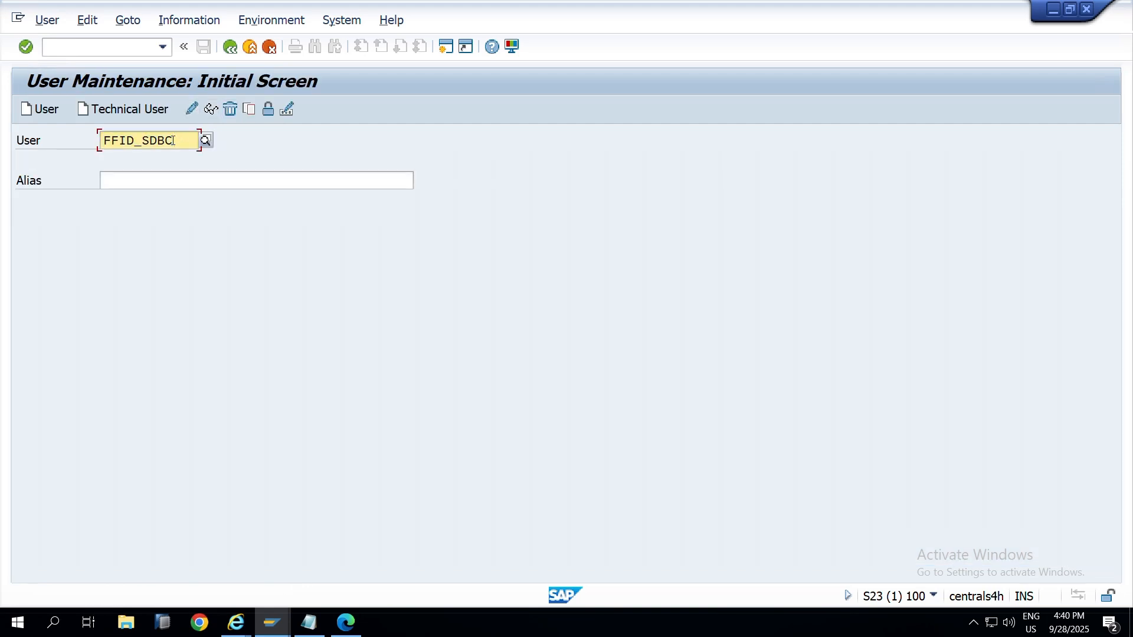
{"action": "key", "text": "BackSpace"}
{"action": "key", "text": "BackSpace"}
{"action": "key", "text": "BackSpace"}
{"action": "key", "text": "BackSpace"}
{"action": "type", "text": "MMBC"}
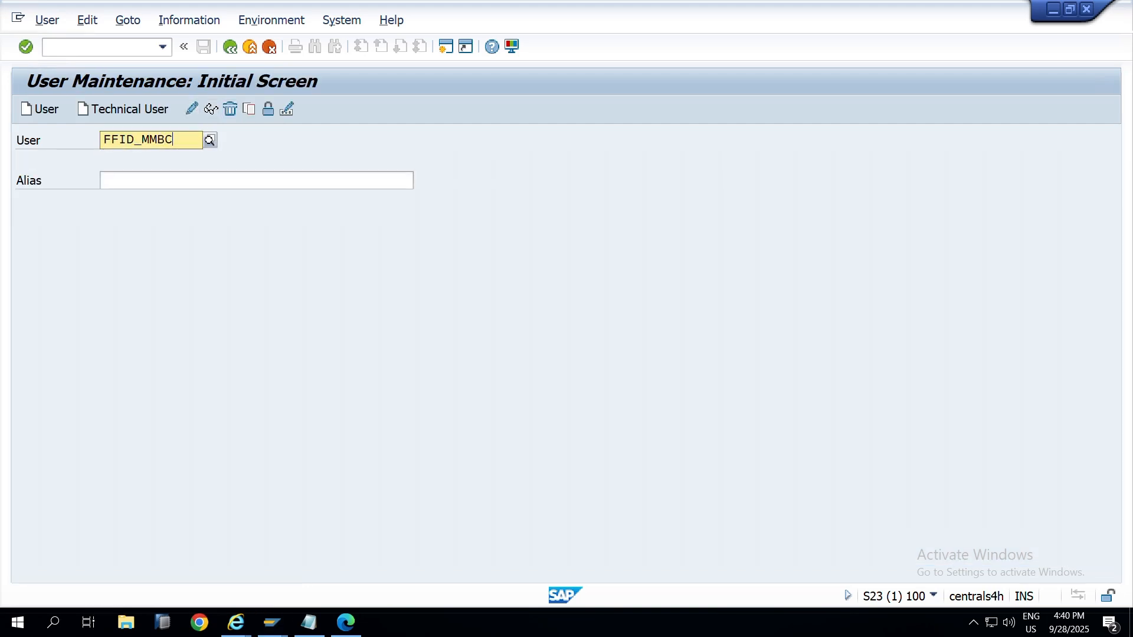
{"action": "left_click", "coordinate": [210, 108]}
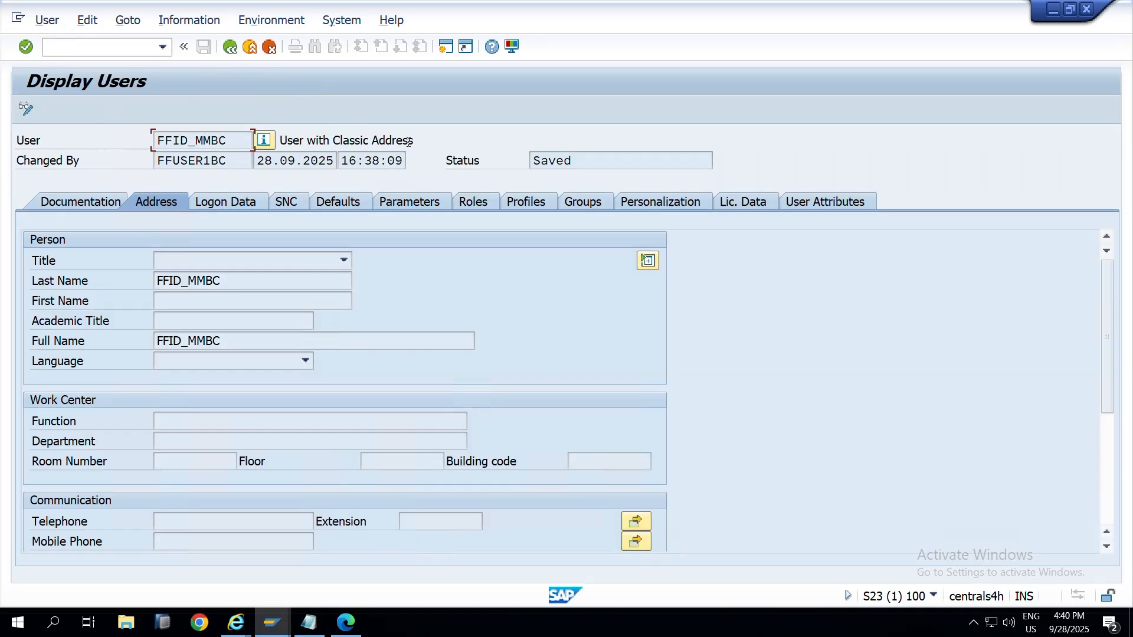
{"action": "left_click", "coordinate": [481, 202]}
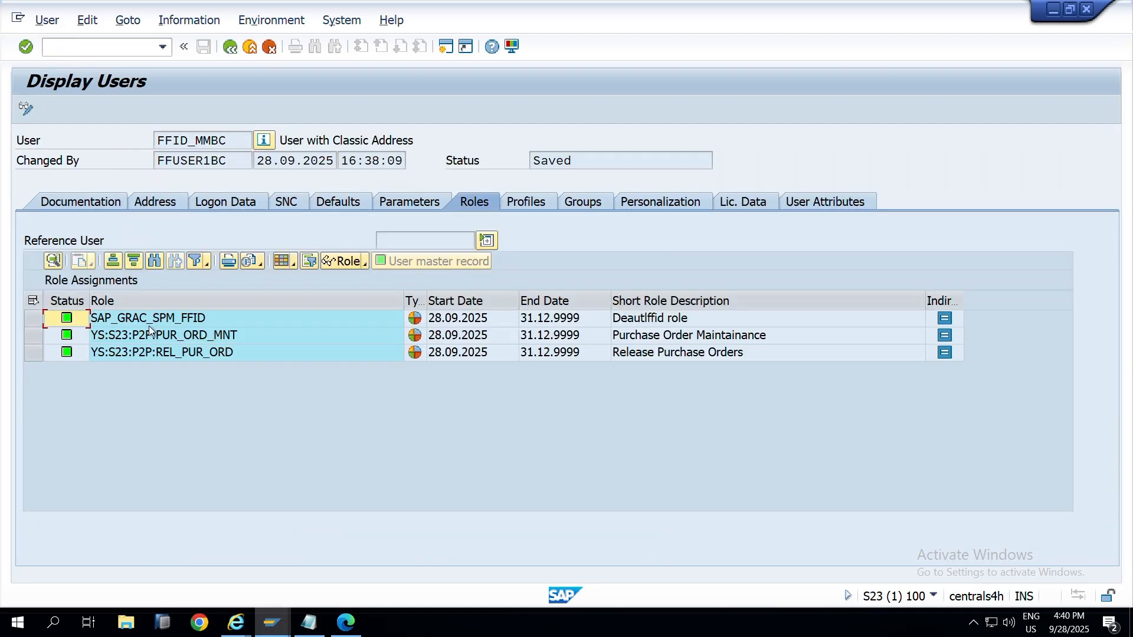
{"action": "double_click", "coordinate": [193, 339]}
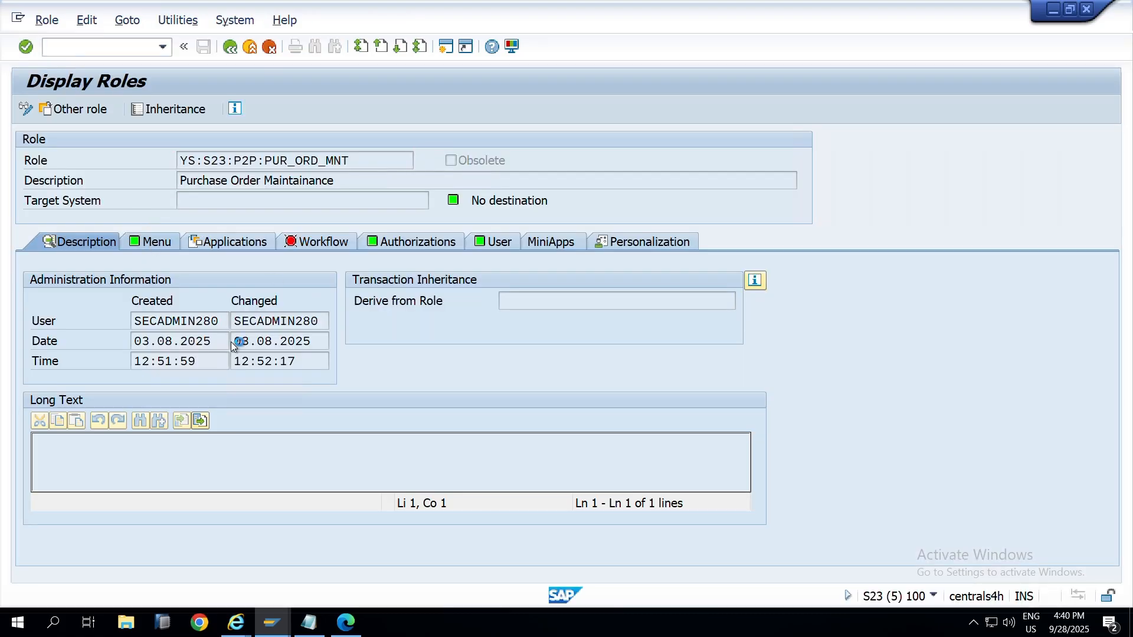
{"action": "left_click", "coordinate": [150, 243]}
{"action": "key", "text": "alt+Tab"}
{"action": "key", "text": "alt+Tab"}
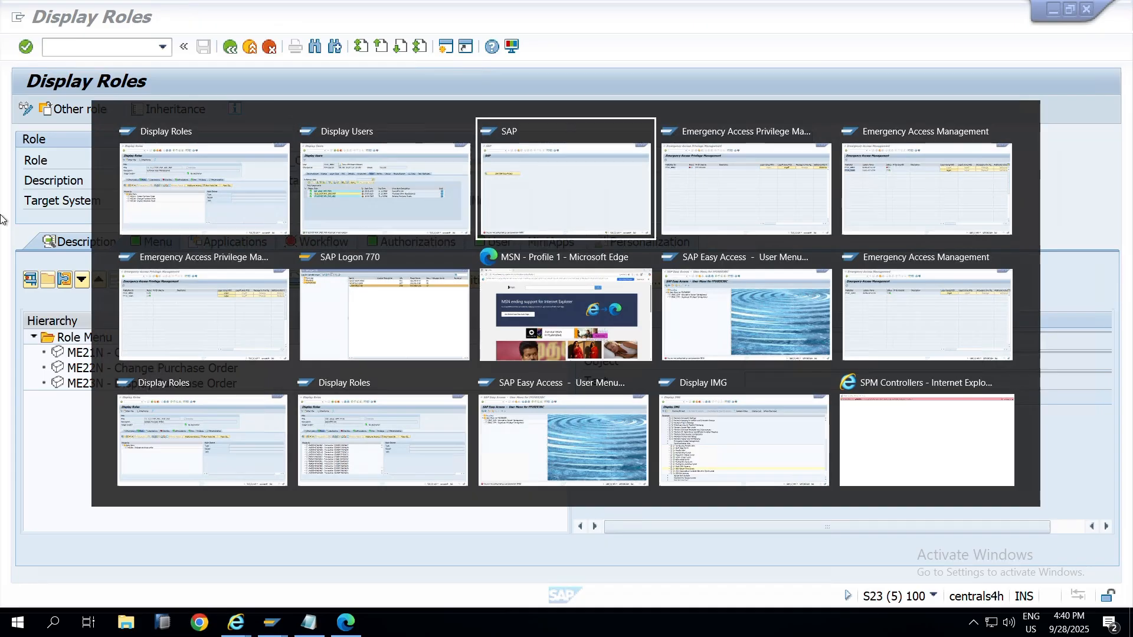
Step: Run ME21N and ME22N in the firefighter session, exiting each purchase order screen
{"action": "type", "text": "M"}
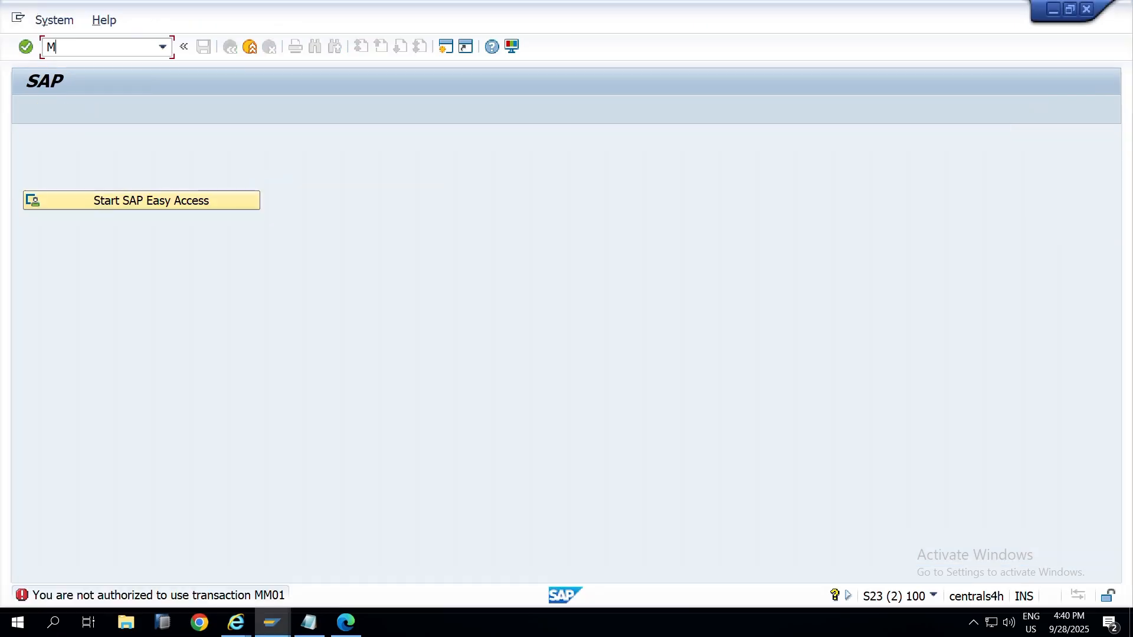
{"action": "type", "text": "e21n"}
{"action": "key", "text": "Return"}
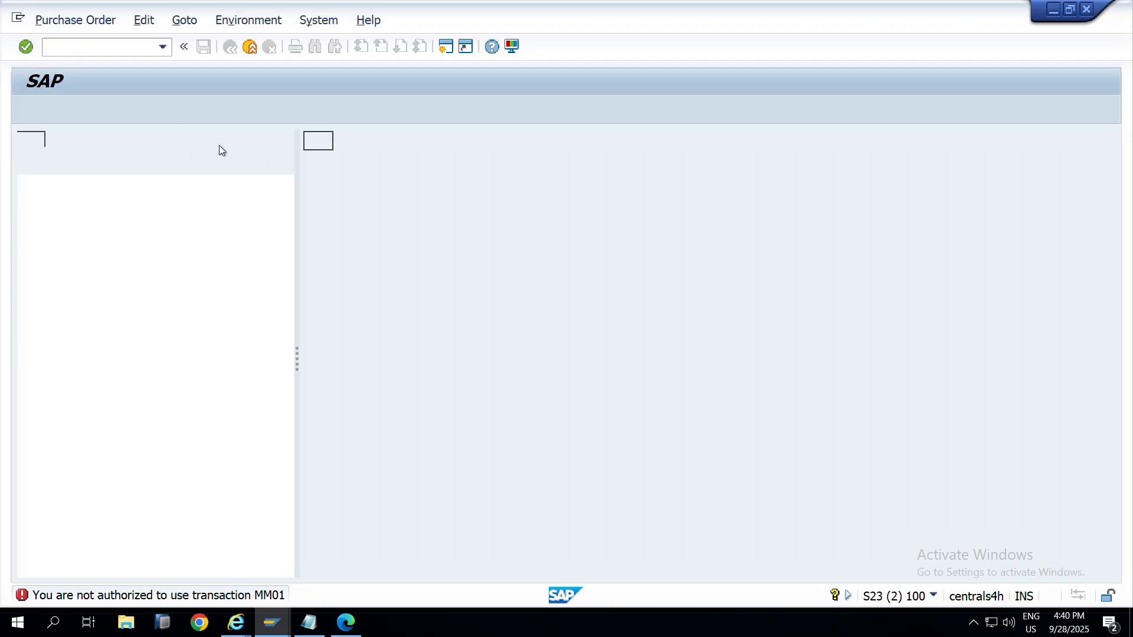
{"action": "key", "text": "F3"}
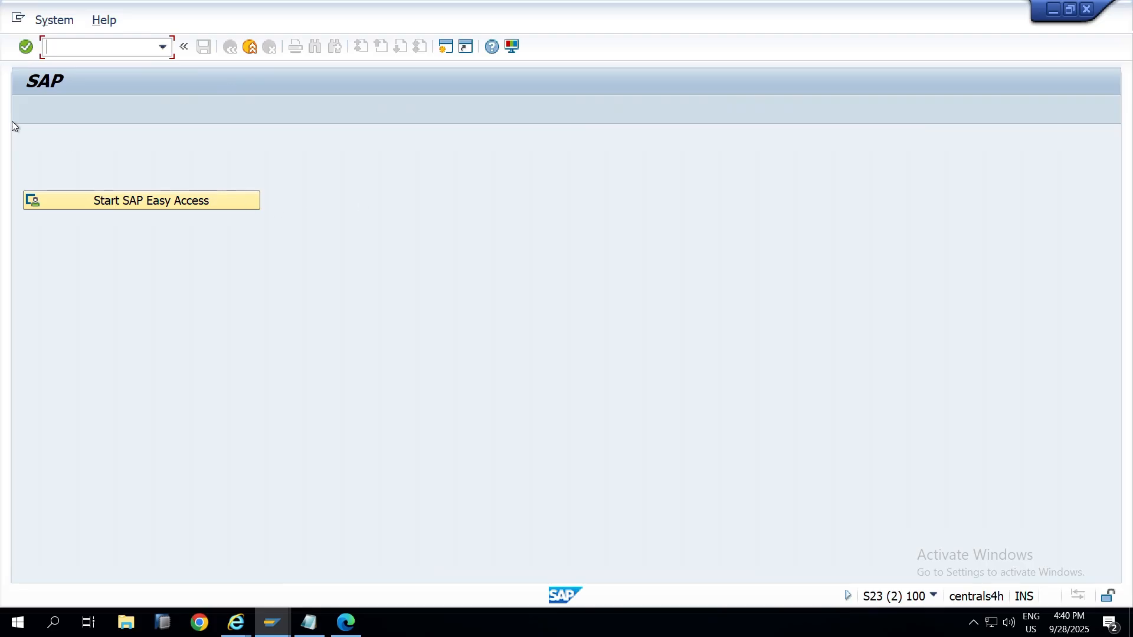
{"action": "type", "text": "me22n"}
{"action": "key", "text": "Return"}
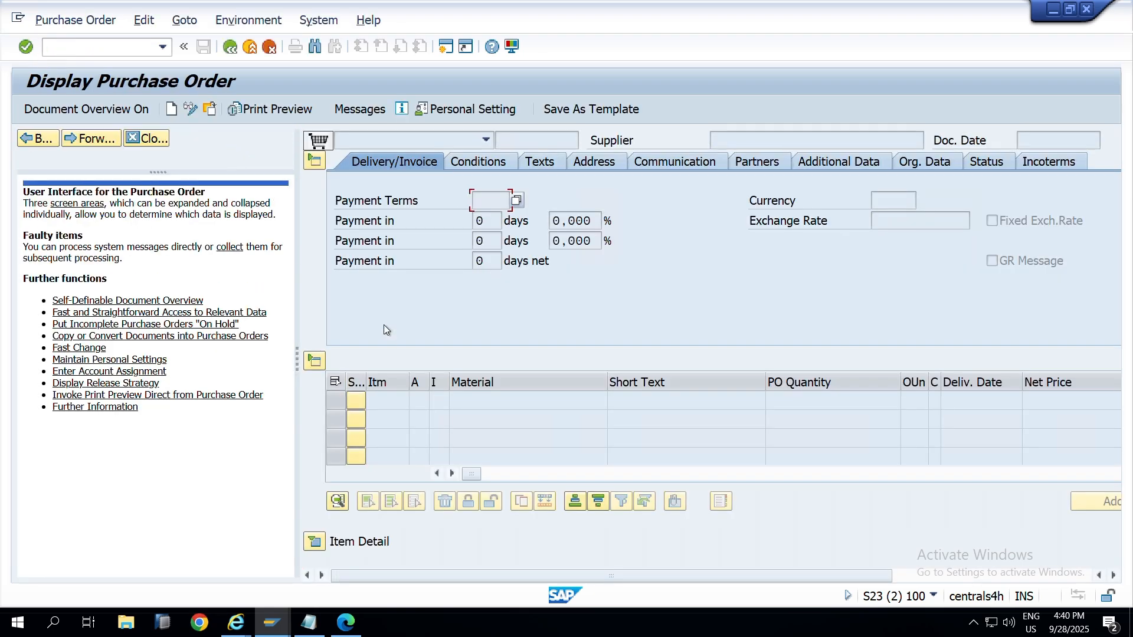
{"action": "left_click", "coordinate": [250, 46]}
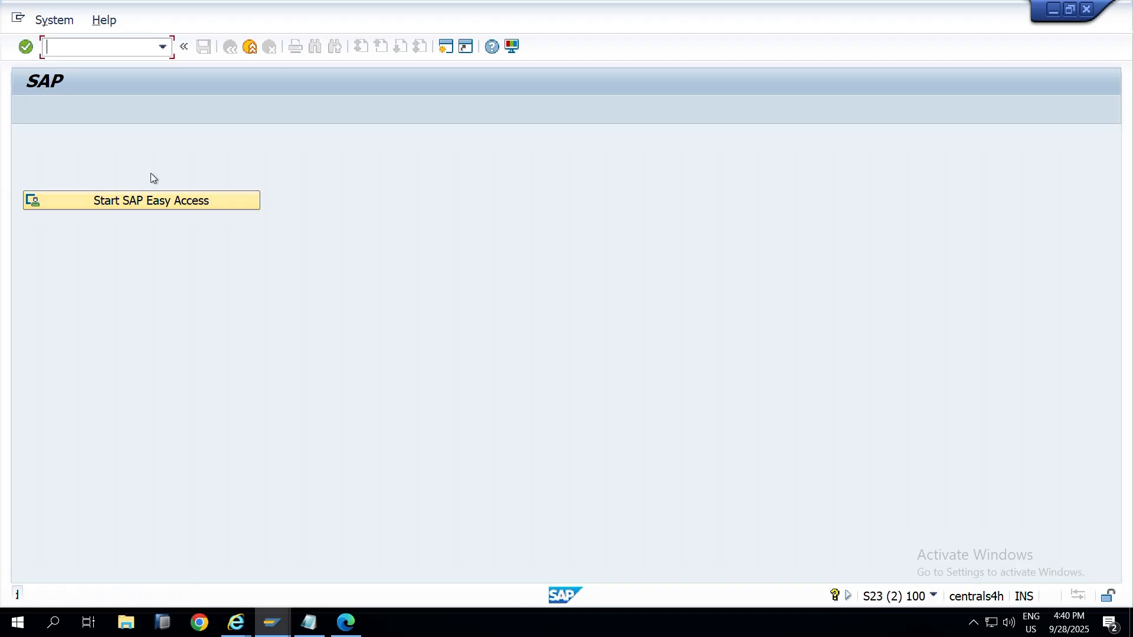
{"action": "left_click", "coordinate": [250, 47]}
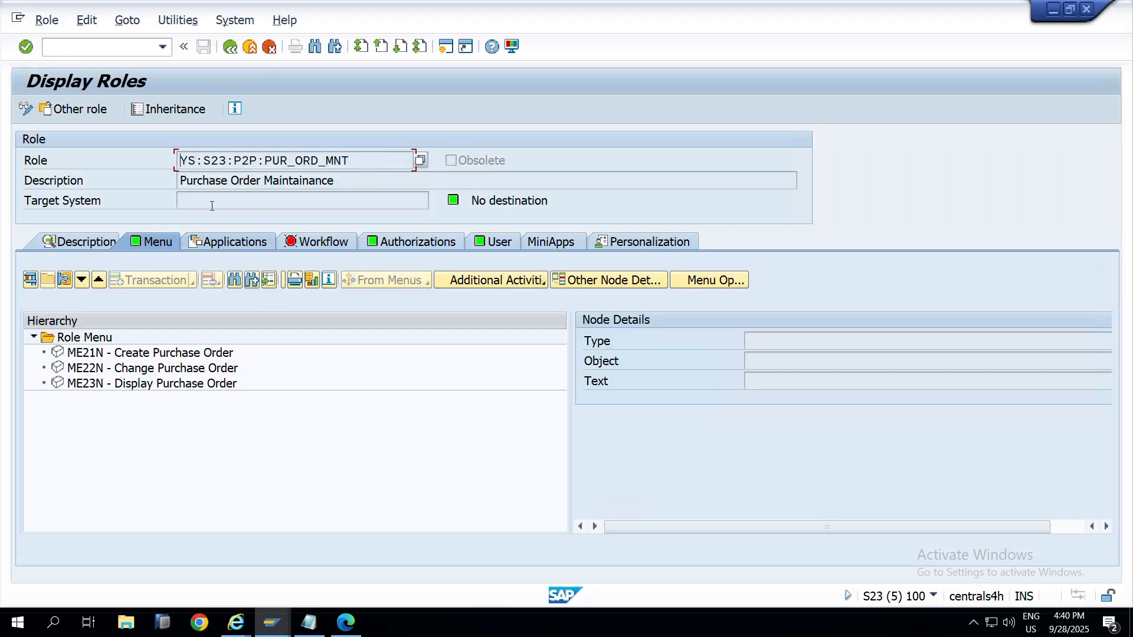
{"action": "key", "text": "alt+Tab"}
{"action": "key", "text": "alt+Tab"}
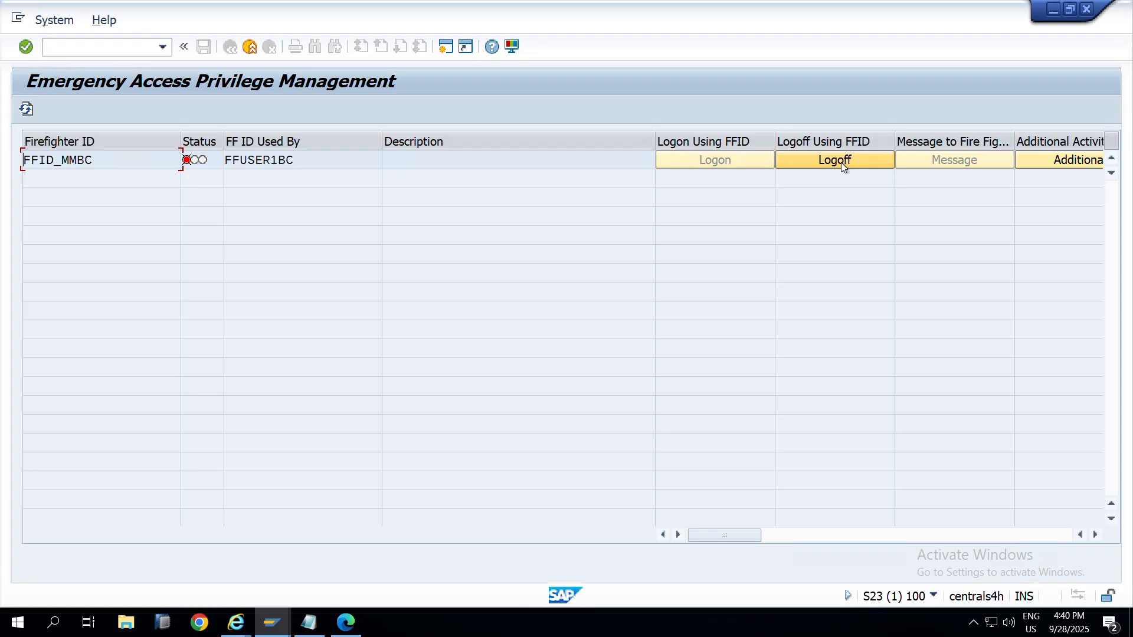
Step: Log off firefighter ID FFID_MMBC, then close the Display Roles and emergency access privilege sessions
{"action": "left_click", "coordinate": [841, 162]}
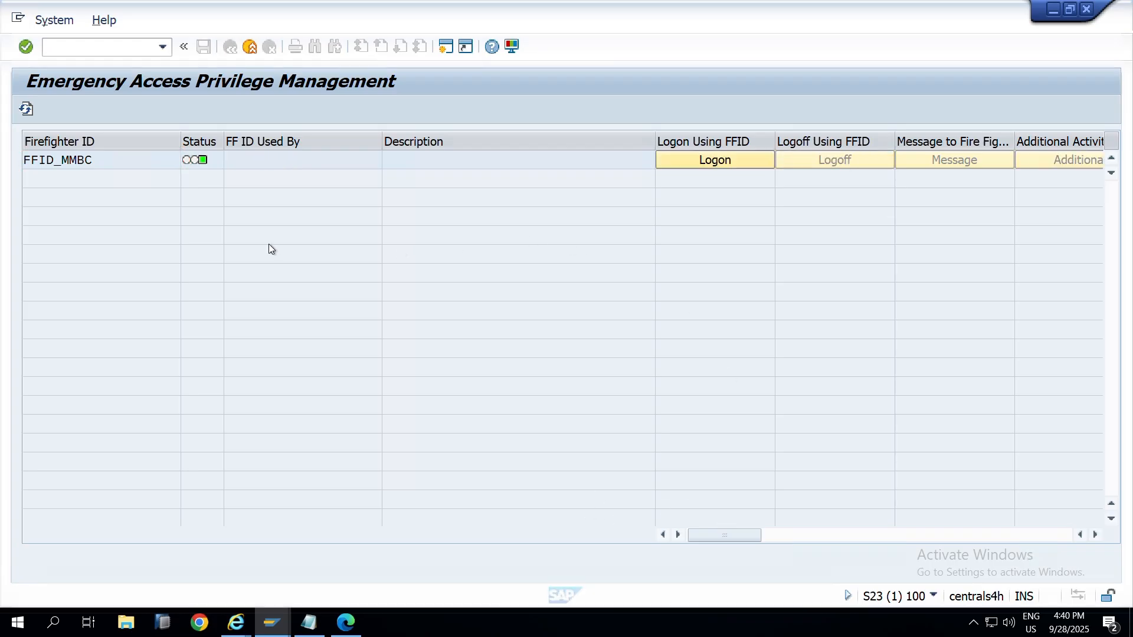
{"action": "key", "text": "alt+Tab"}
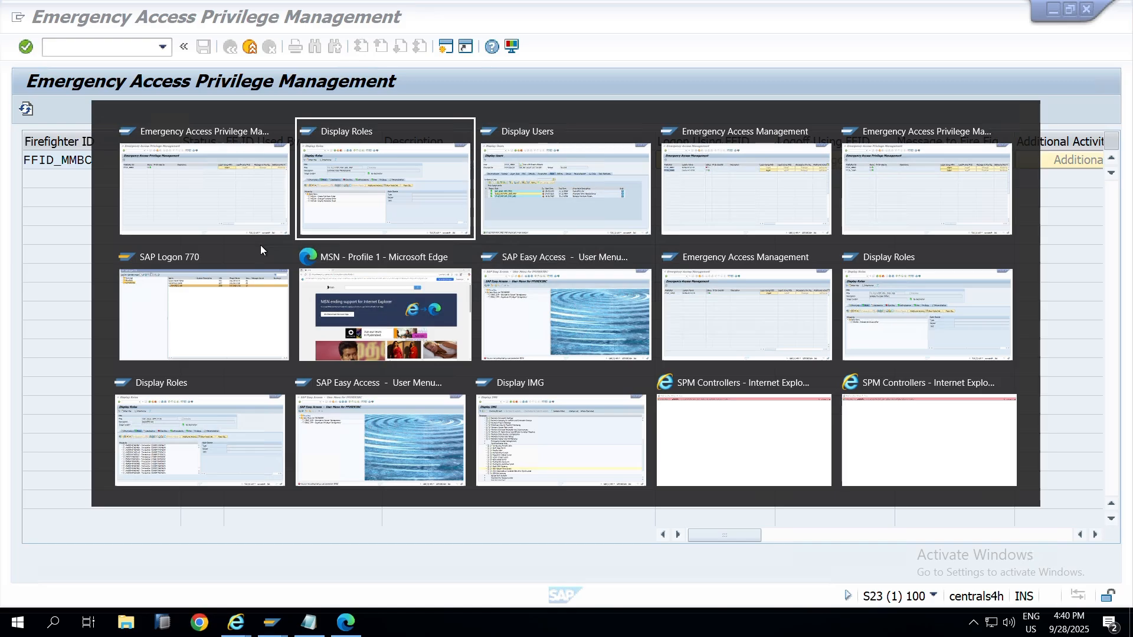
{"action": "key", "text": "alt+Tab"}
{"action": "key", "text": "alt+Tab"}
{"action": "key", "text": "alt+Tab"}
{"action": "key", "text": "alt+Tab"}
{"action": "key", "text": "alt+Tab"}
{"action": "key", "text": "alt+Tab"}
{"action": "key", "text": "alt+Tab"}
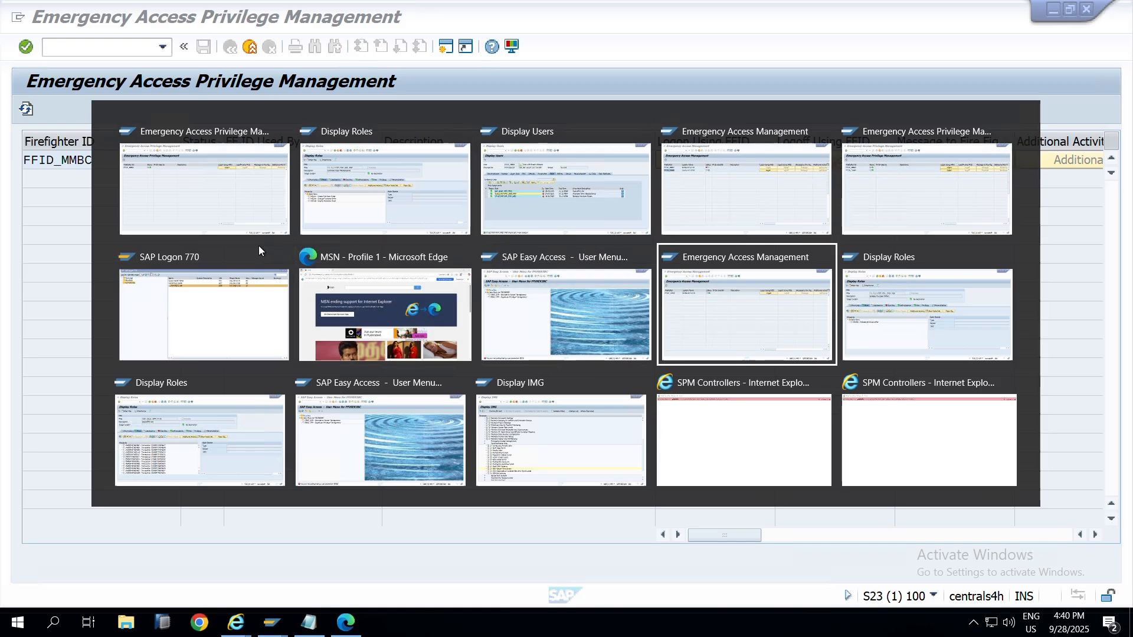
{"action": "key", "text": "alt+Tab"}
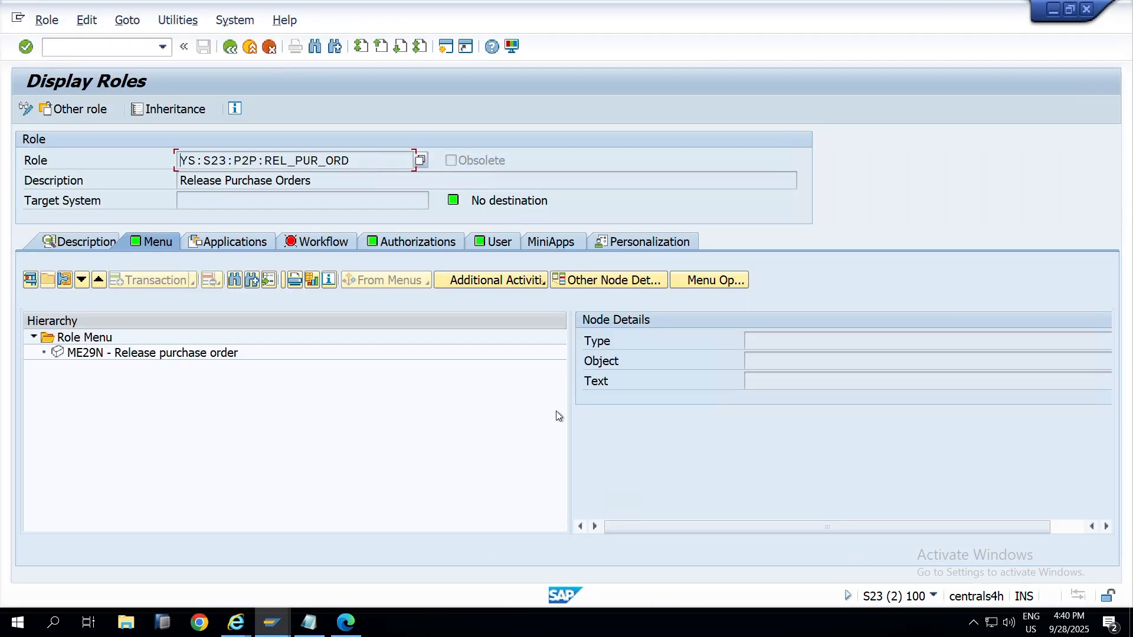
{"action": "left_click", "coordinate": [1086, 8]}
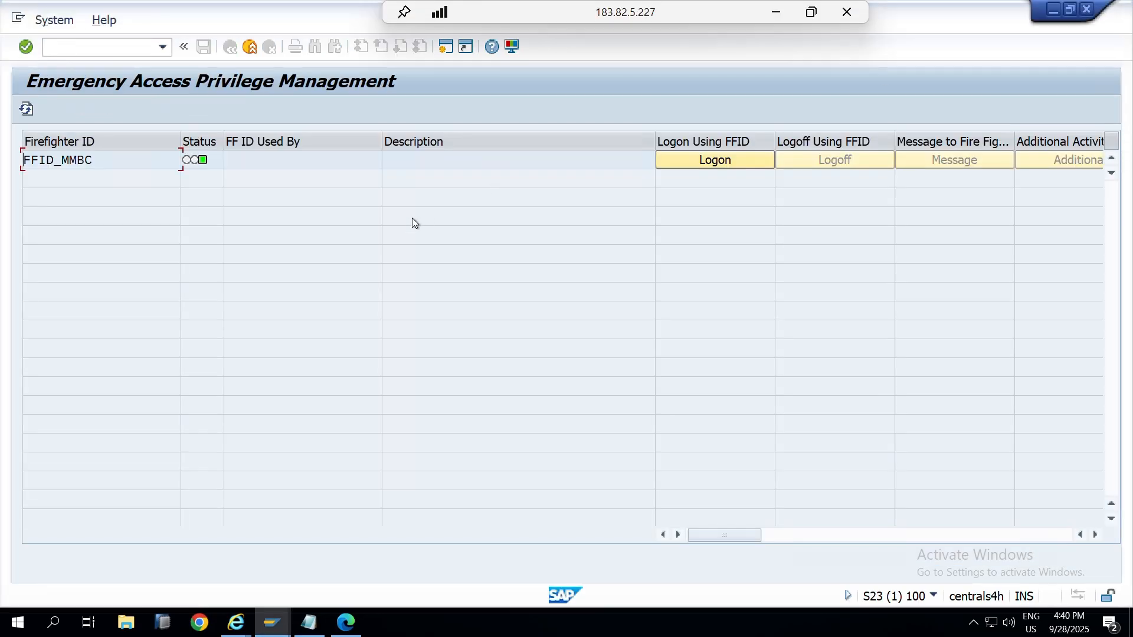
{"action": "left_click", "coordinate": [1086, 9]}
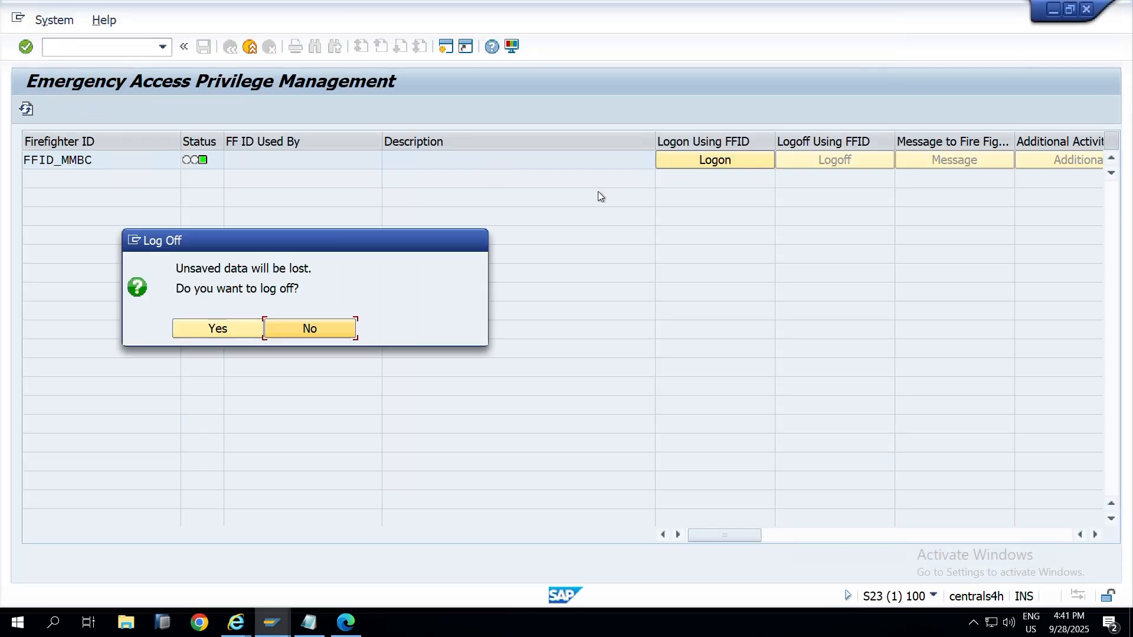
{"action": "left_click", "coordinate": [259, 328]}
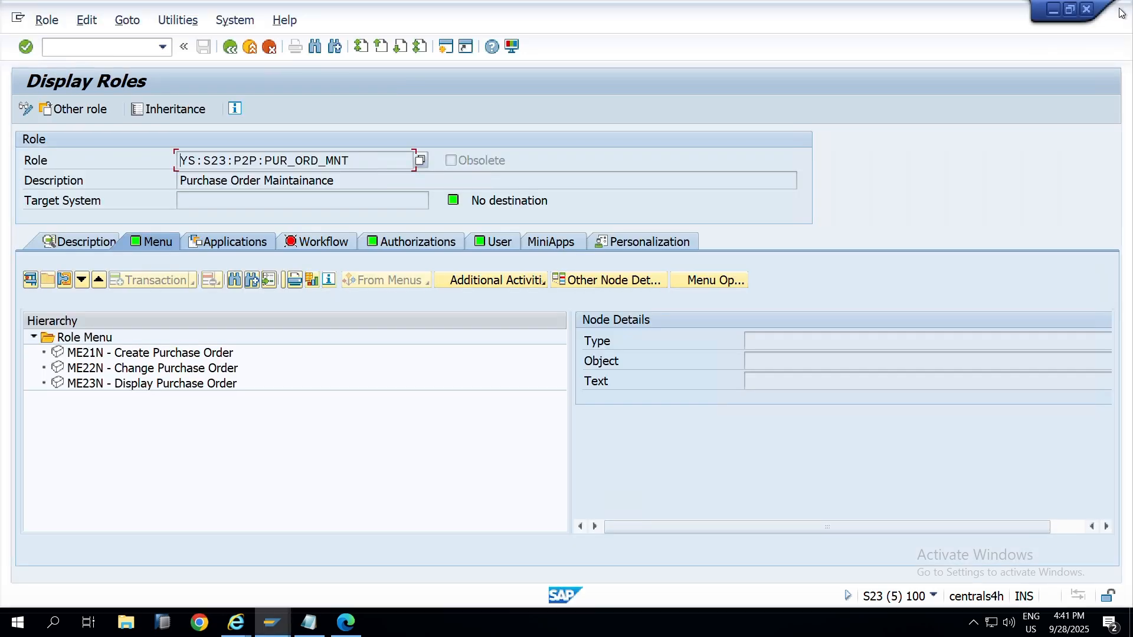
Step: Close the Display Roles and Display Users windows, refresh the firefighter ID list, and check system details
{"action": "left_click", "coordinate": [1091, 12]}
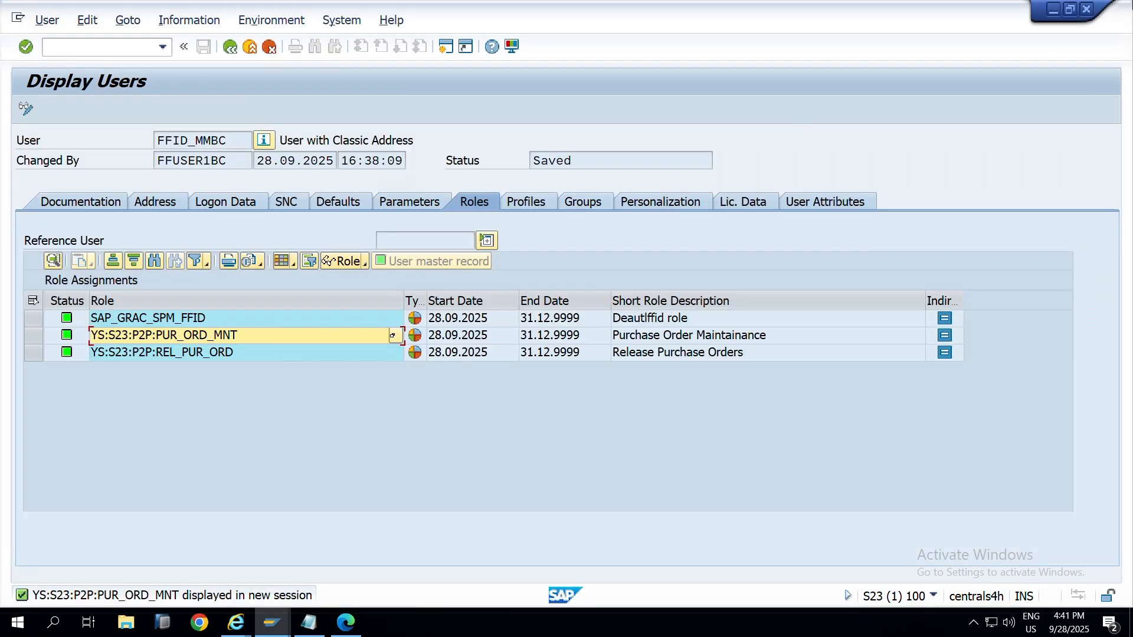
{"action": "left_click", "coordinate": [1086, 9]}
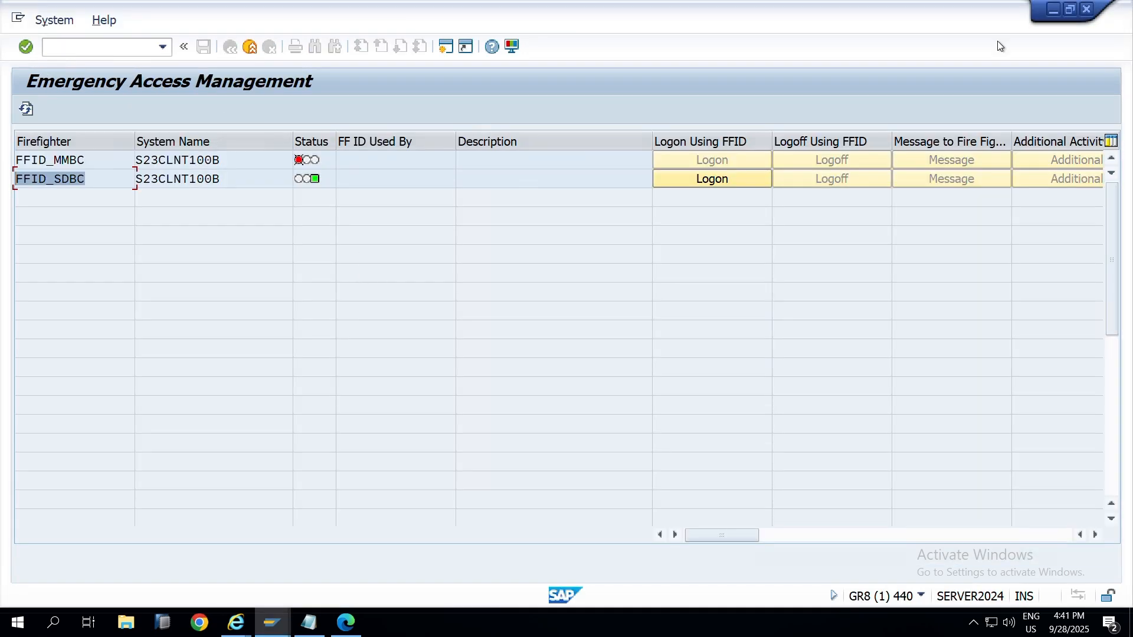
{"action": "left_click", "coordinate": [26, 108]}
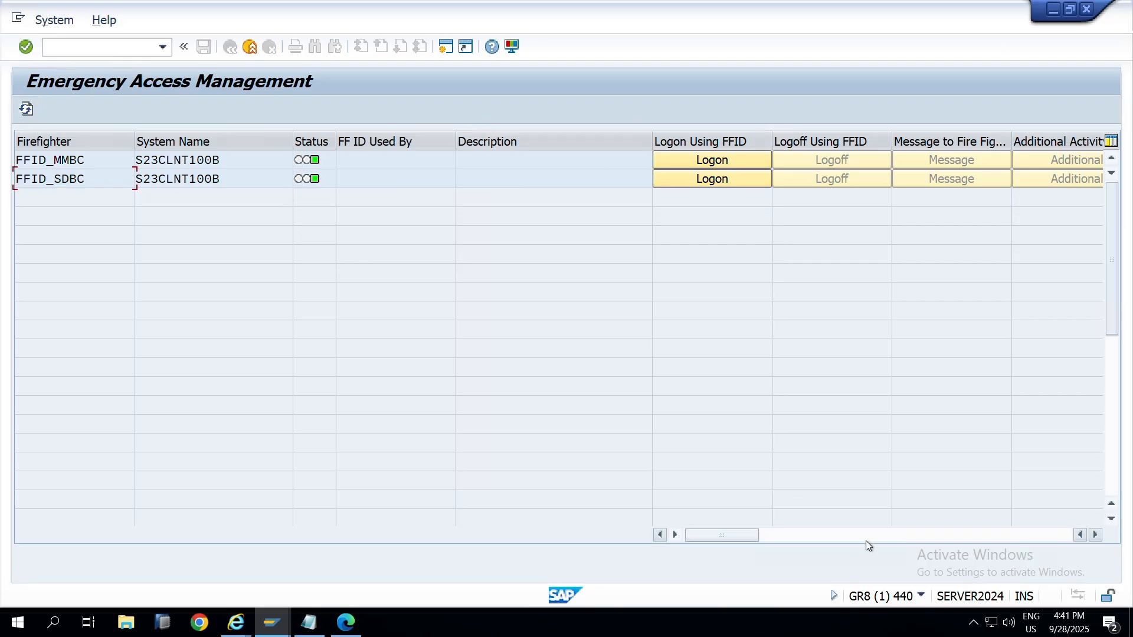
{"action": "left_click", "coordinate": [920, 595]}
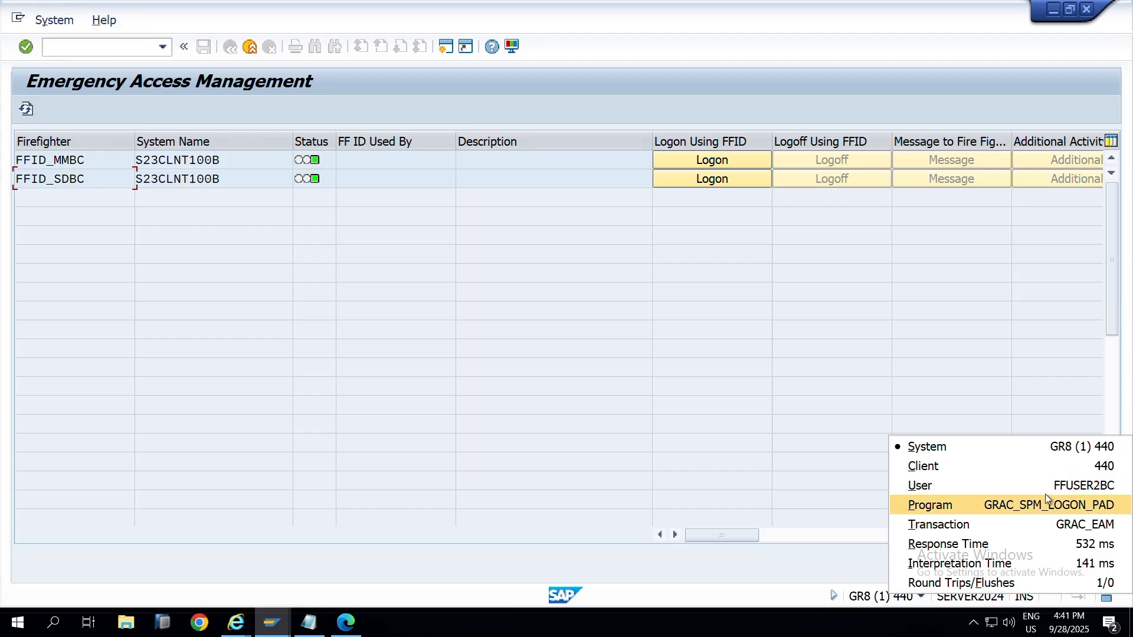
{"action": "left_click", "coordinate": [586, 313]}
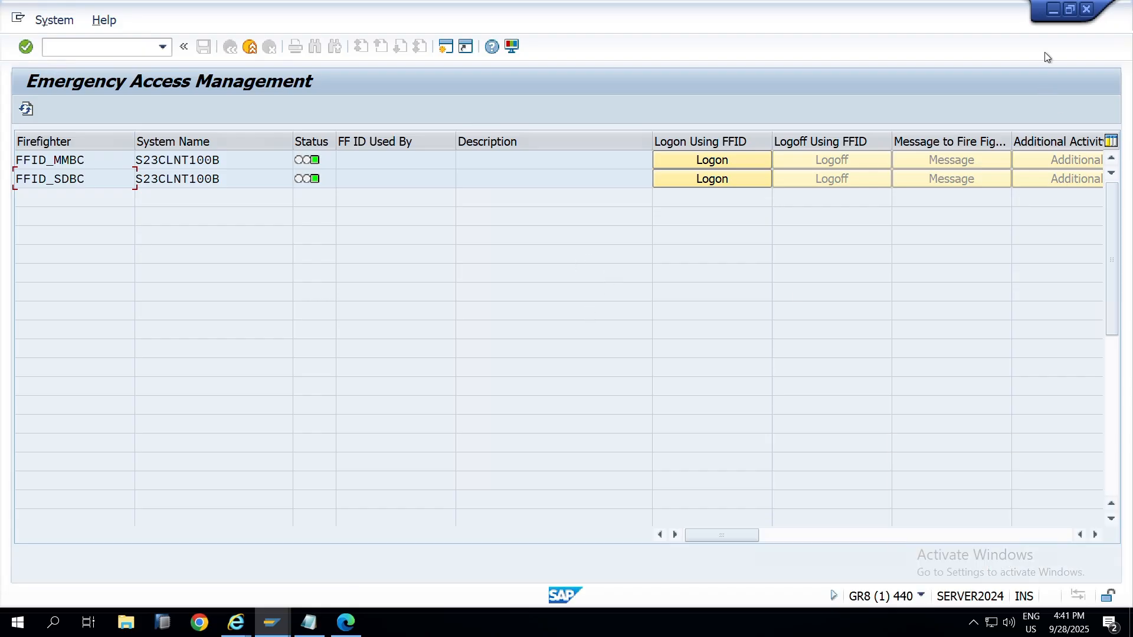
Step: Log off the remaining extra sessions, leaving Emergency Access Management in front showing only FFID_SDBC
{"action": "left_click", "coordinate": [1087, 9]}
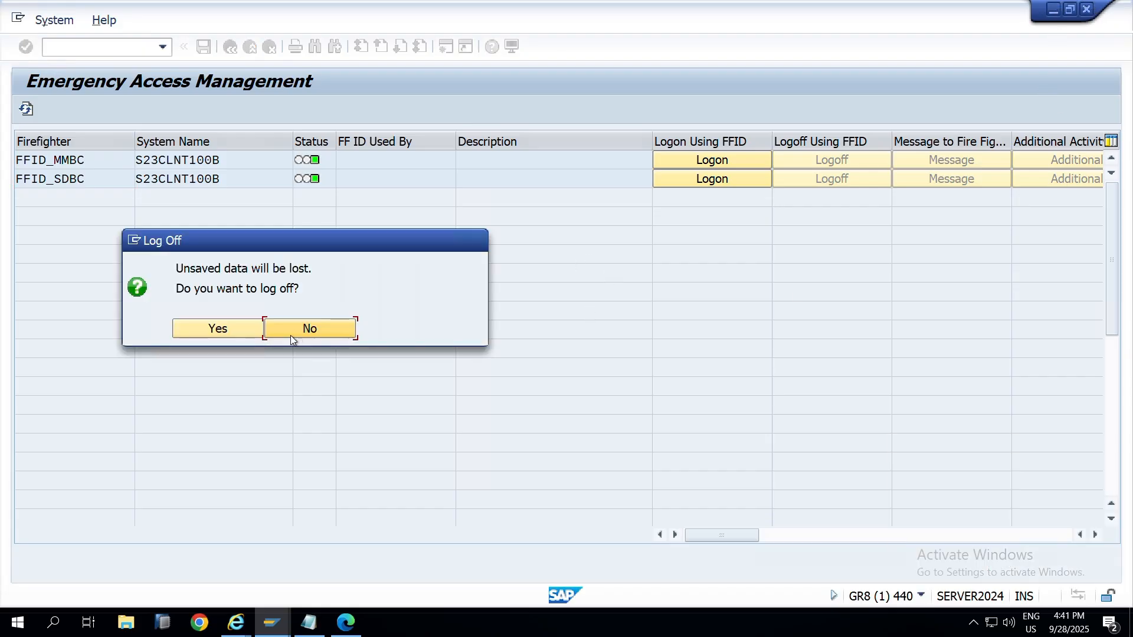
{"action": "left_click", "coordinate": [219, 328]}
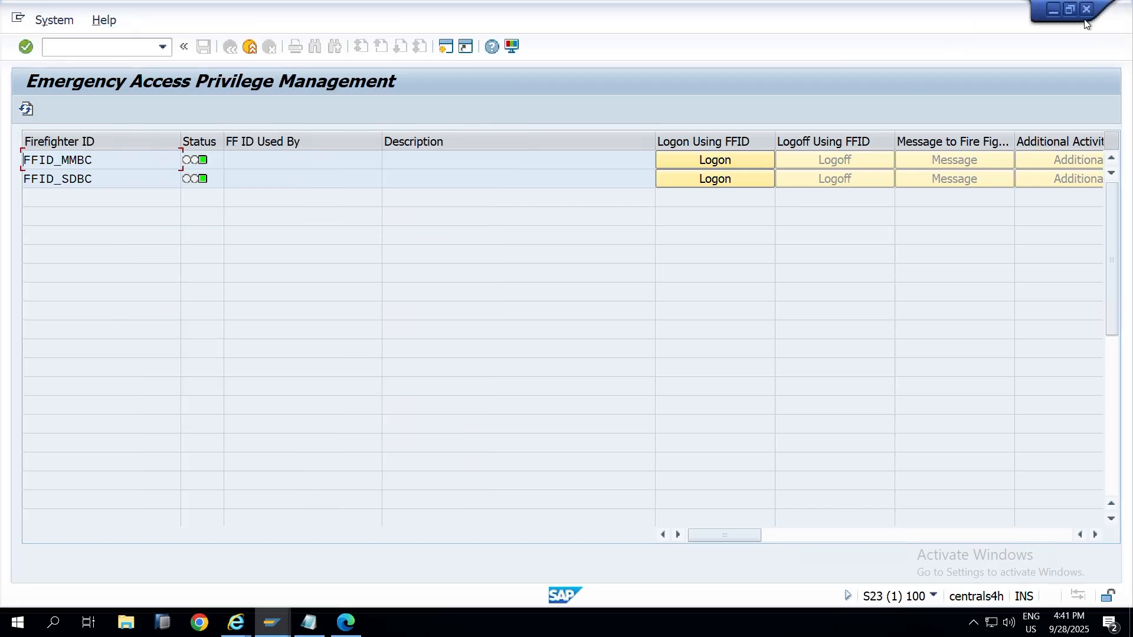
{"action": "left_click", "coordinate": [1085, 18]}
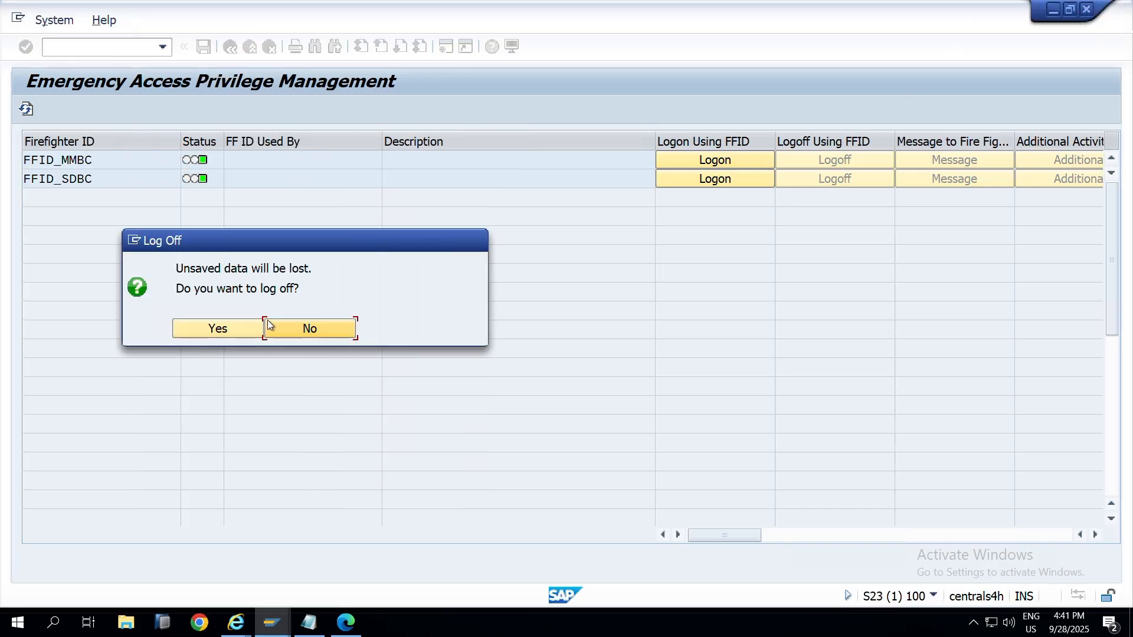
{"action": "left_click", "coordinate": [219, 328]}
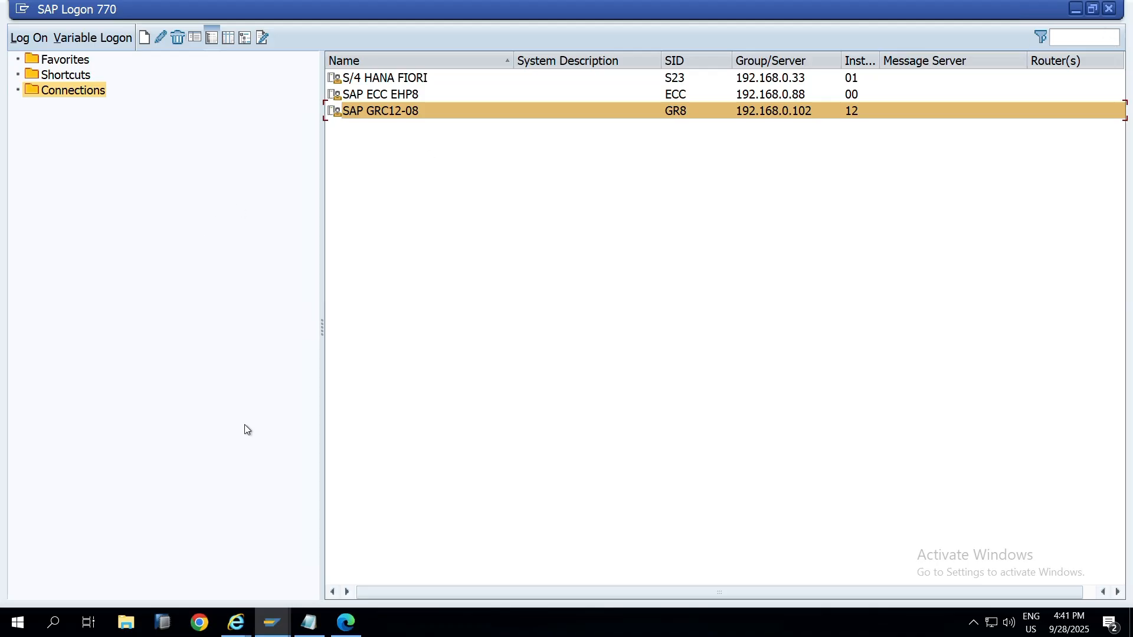
{"action": "left_click", "coordinate": [271, 623]}
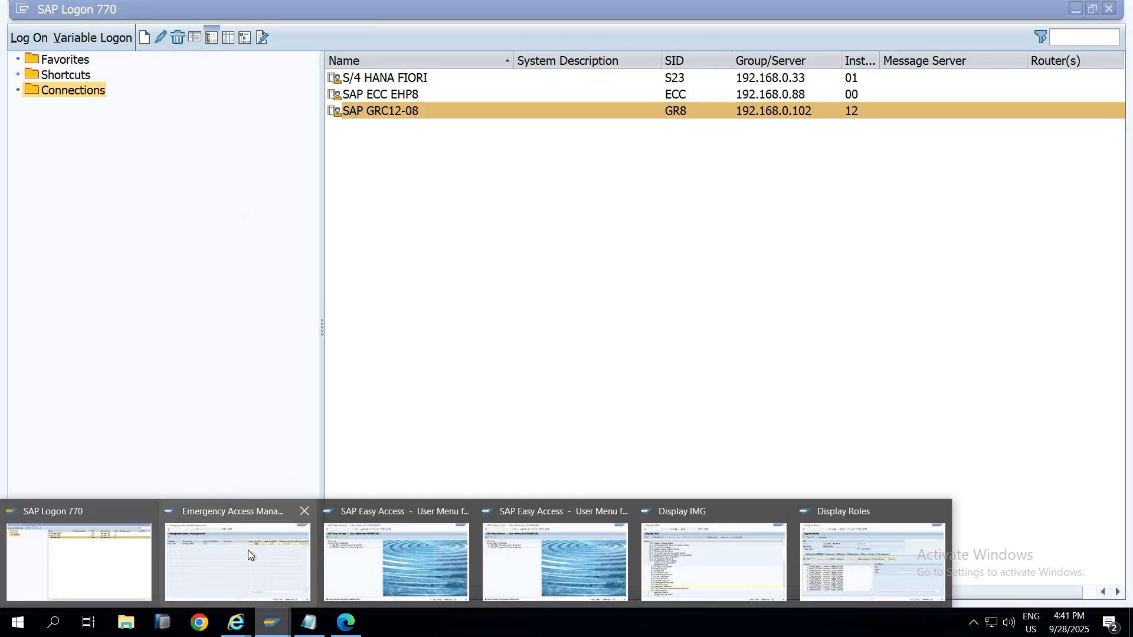
{"action": "left_click", "coordinate": [277, 511]}
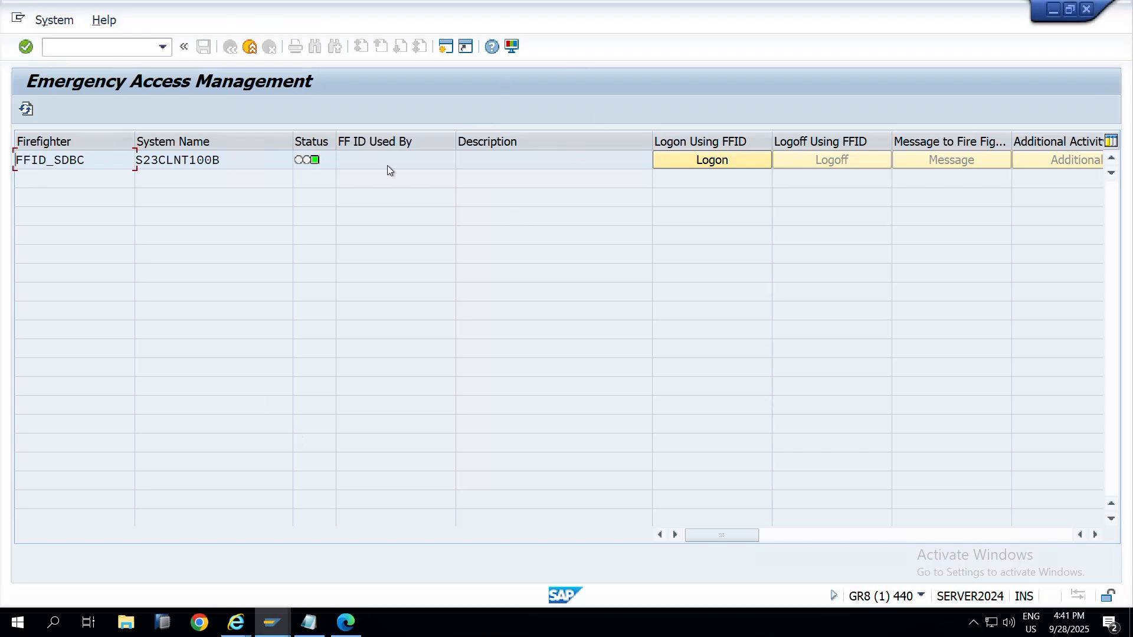
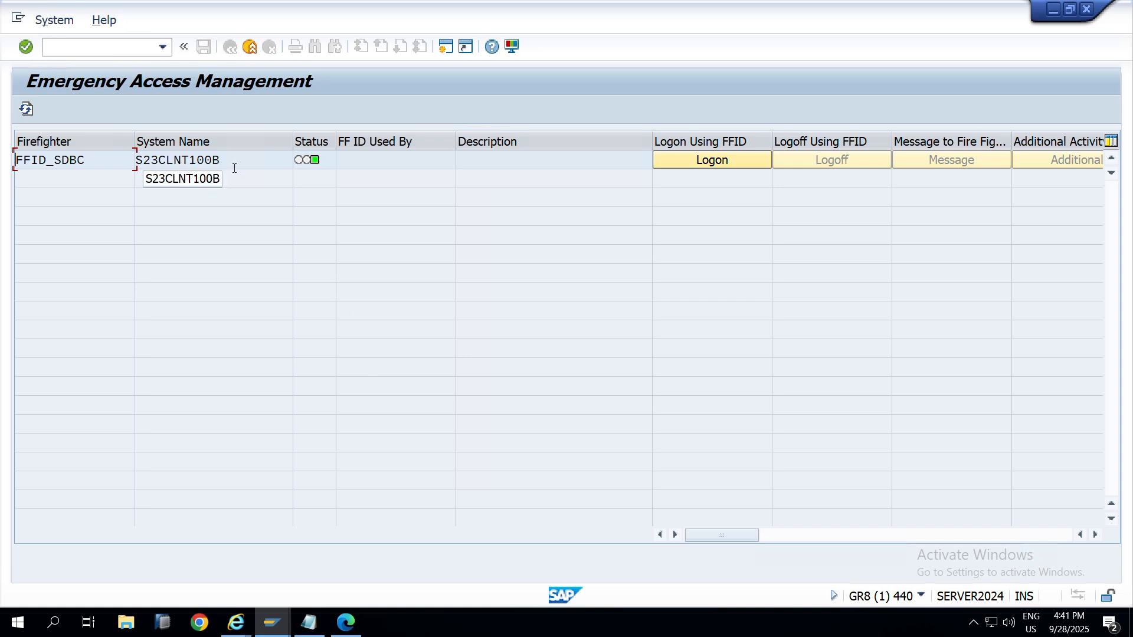
Step: Close the firefighter session window and bring the SAP Logon 770 connection list to the front
{"action": "left_click", "coordinate": [1088, 11]}
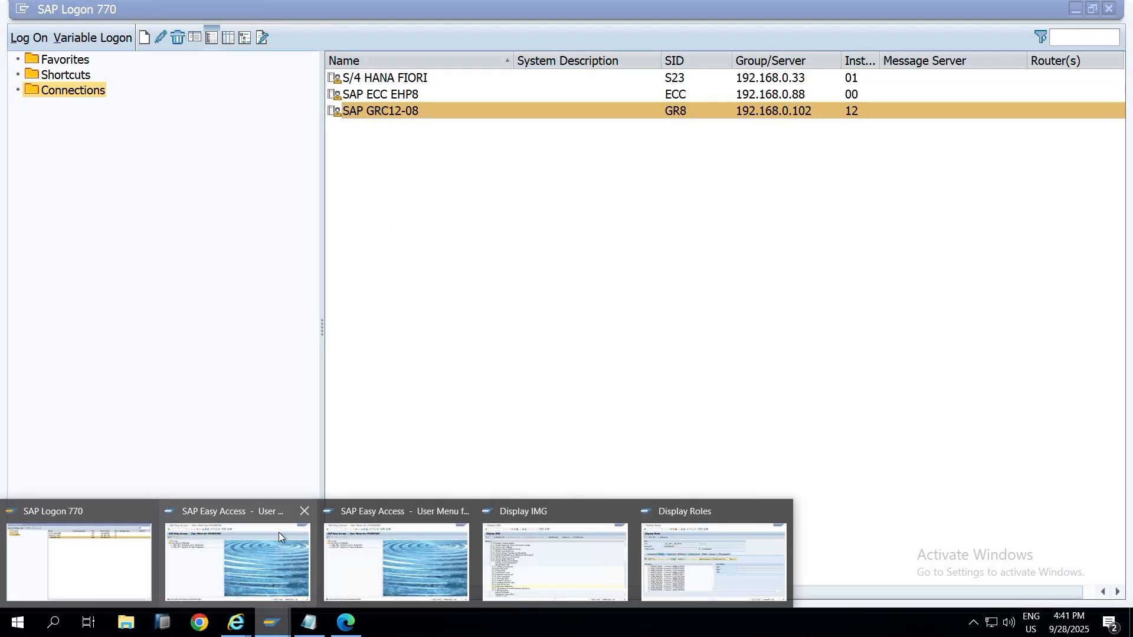
{"action": "left_click", "coordinate": [278, 532]}
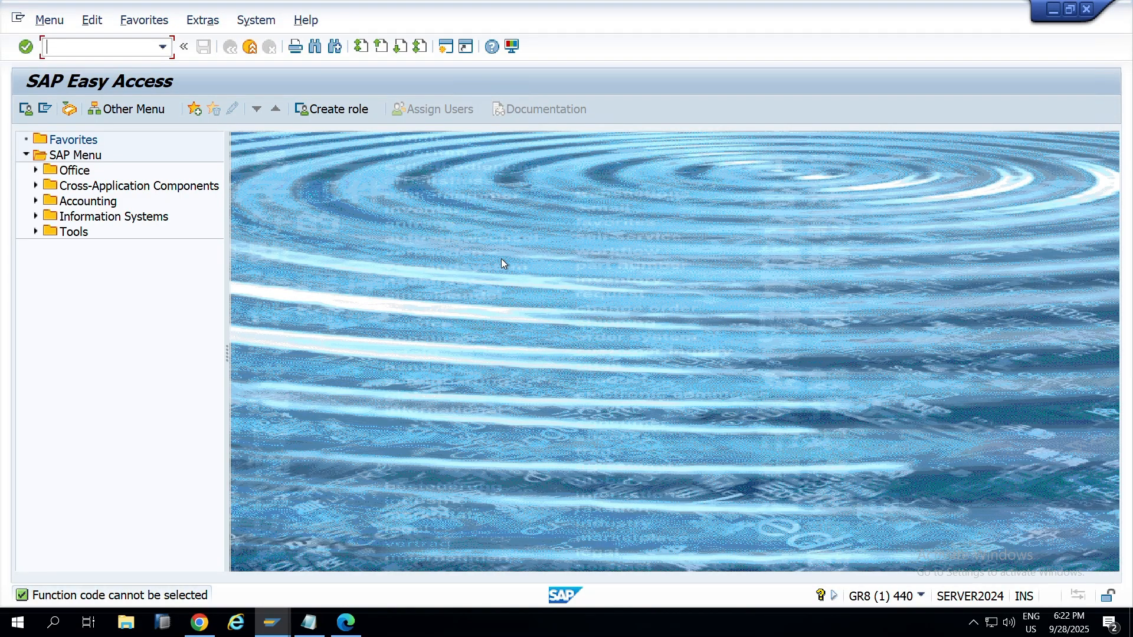
{"action": "left_click", "coordinate": [272, 623]}
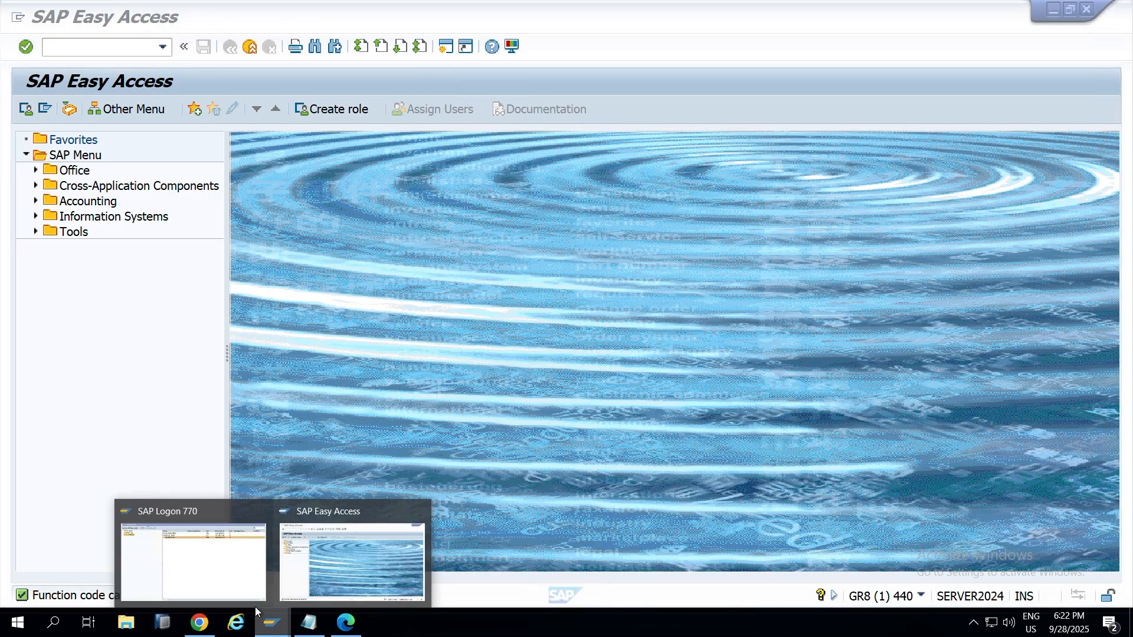
{"action": "left_click", "coordinate": [236, 593]}
Step: Log on to SAP GRC12-08 in client 440 as the controller user, entering the password
{"action": "double_click", "coordinate": [409, 112]}
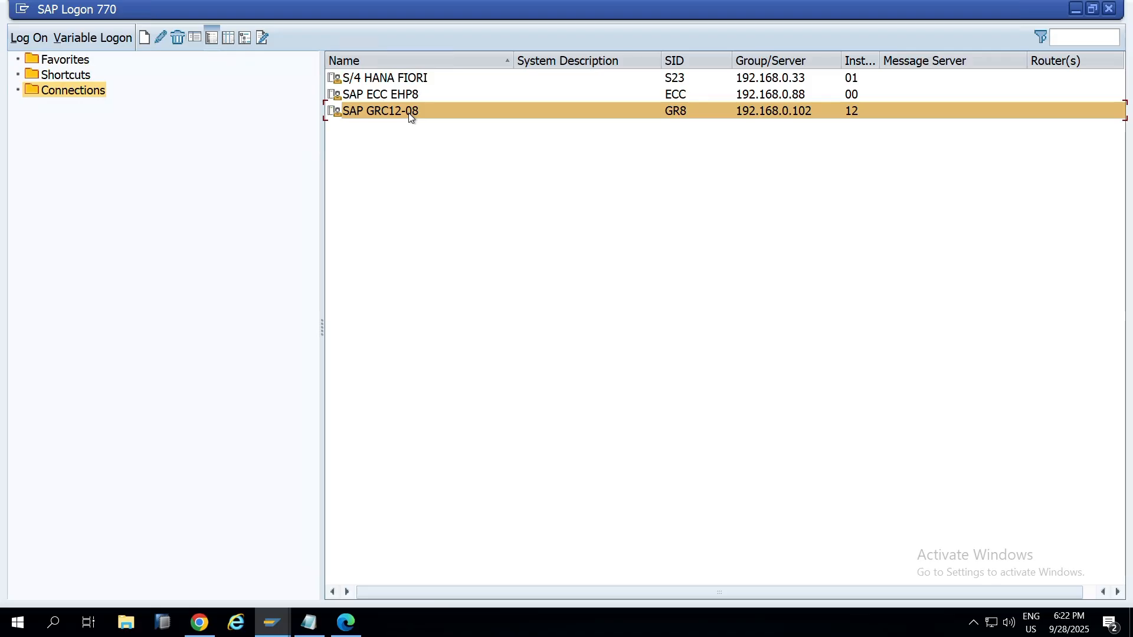
{"action": "key", "text": "Down"}
{"action": "key", "text": "Return"}
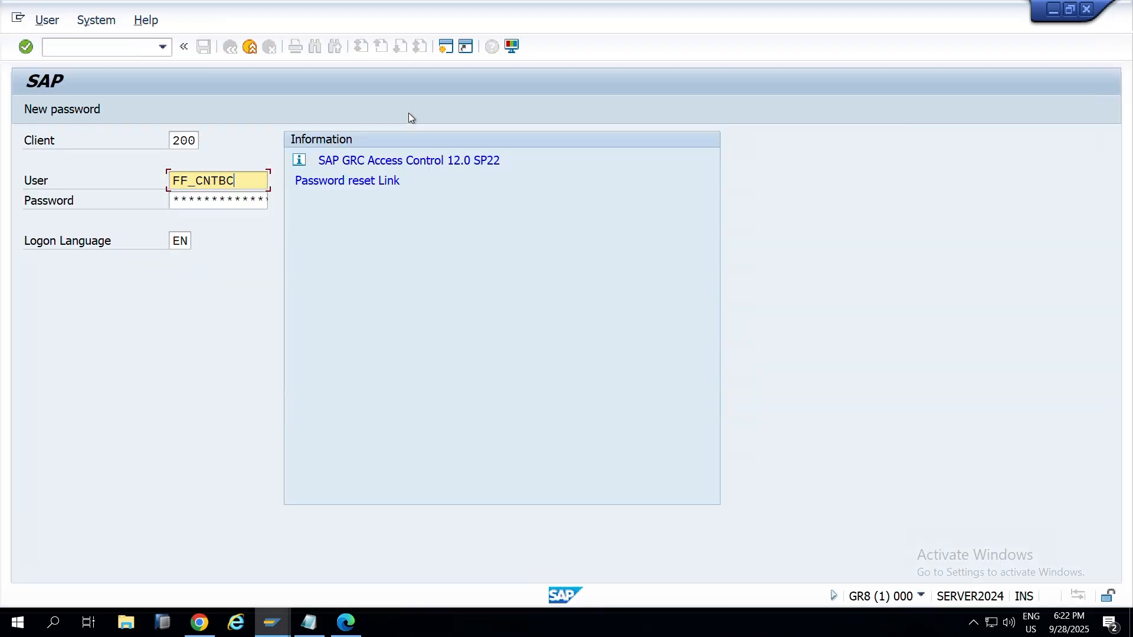
{"action": "key", "text": "Tab"}
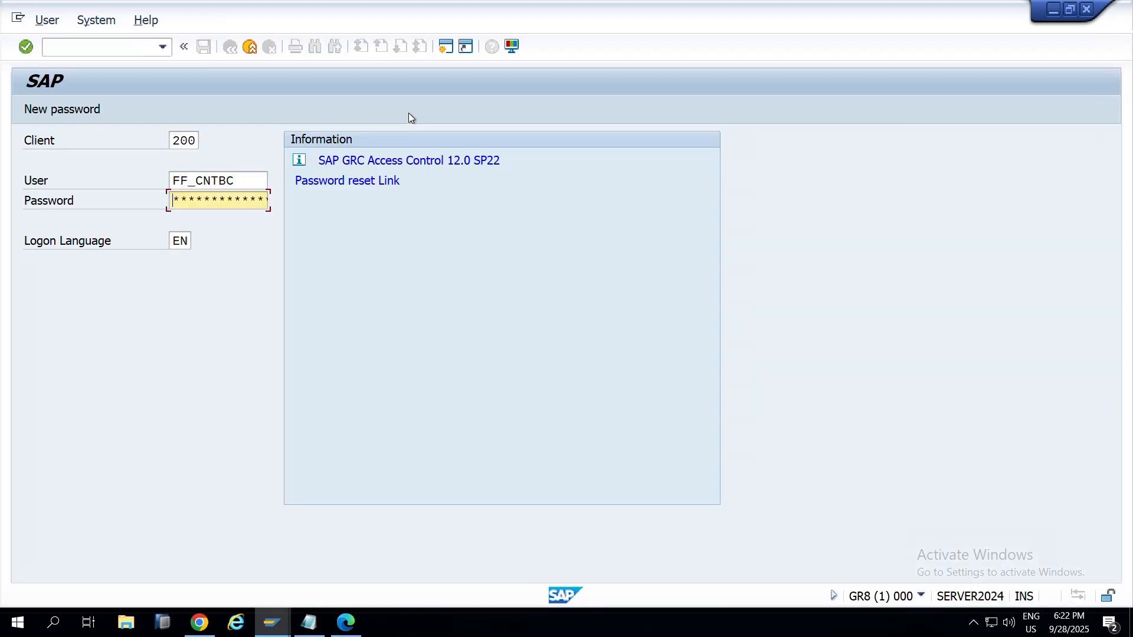
{"action": "type", "text": "************"}
{"action": "left_click_drag", "start_coordinate": [197, 140], "coordinate": [104, 143]}
{"action": "type", "text": "440"}
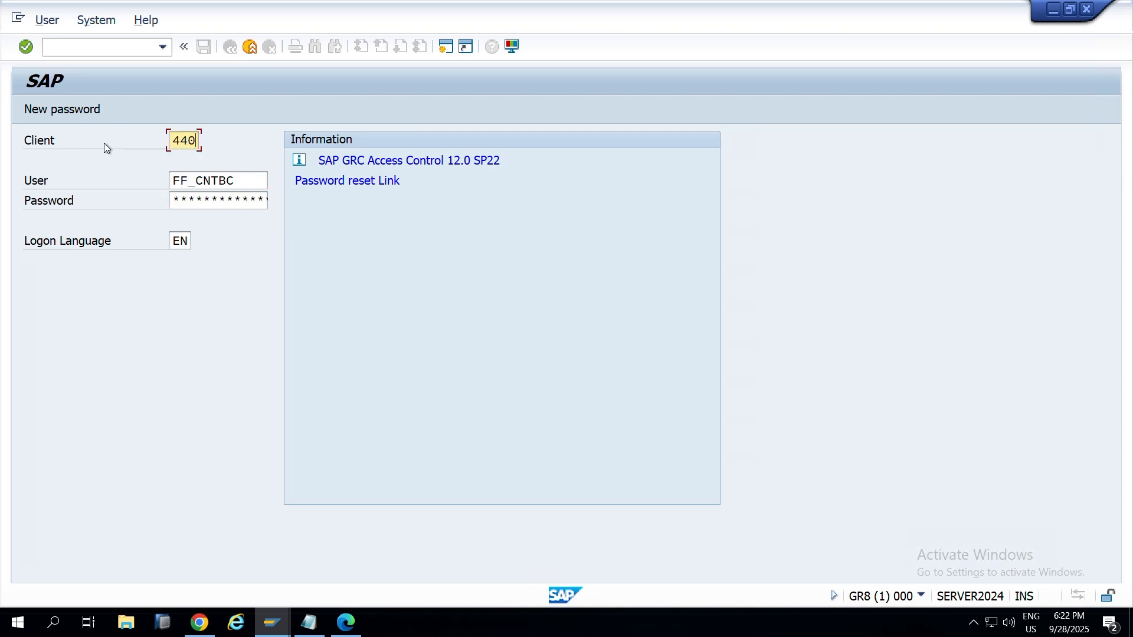
{"action": "key", "text": "Return"}
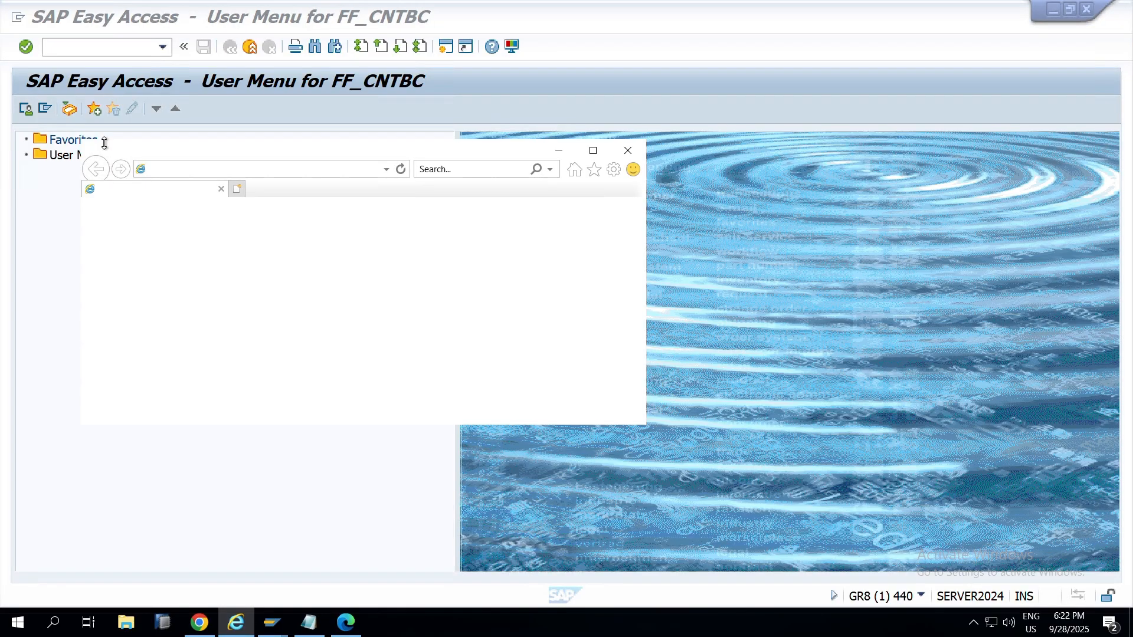
Step: Maximize the browser and proceed past the certificate warning to the NWBC logon page
{"action": "left_click", "coordinate": [590, 157]}
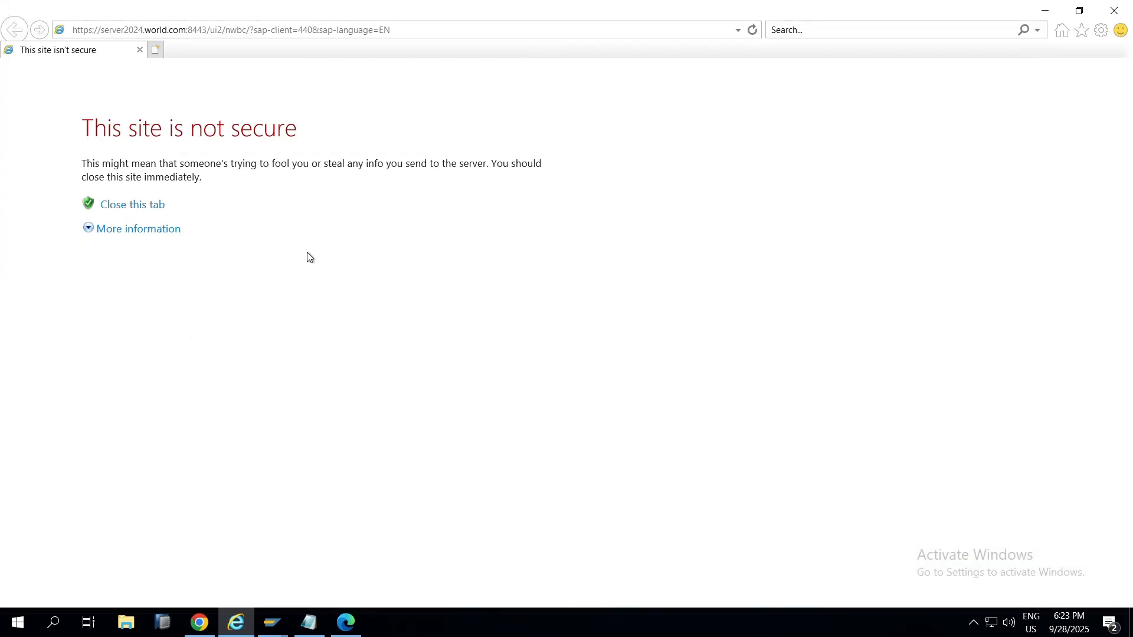
{"action": "left_click", "coordinate": [172, 233]}
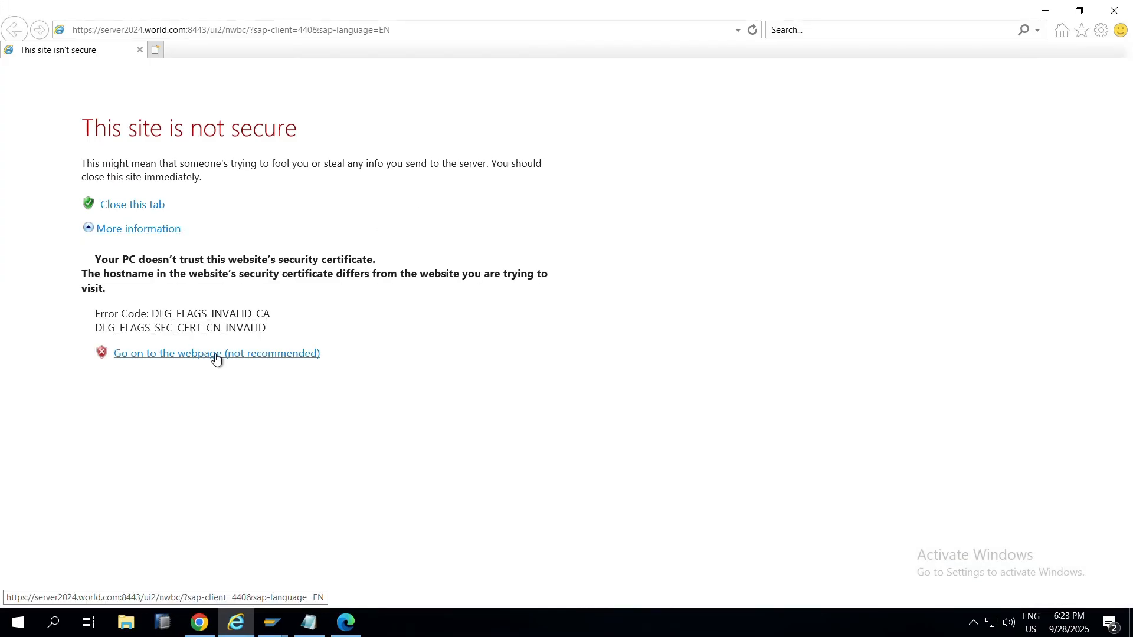
{"action": "left_click", "coordinate": [217, 354]}
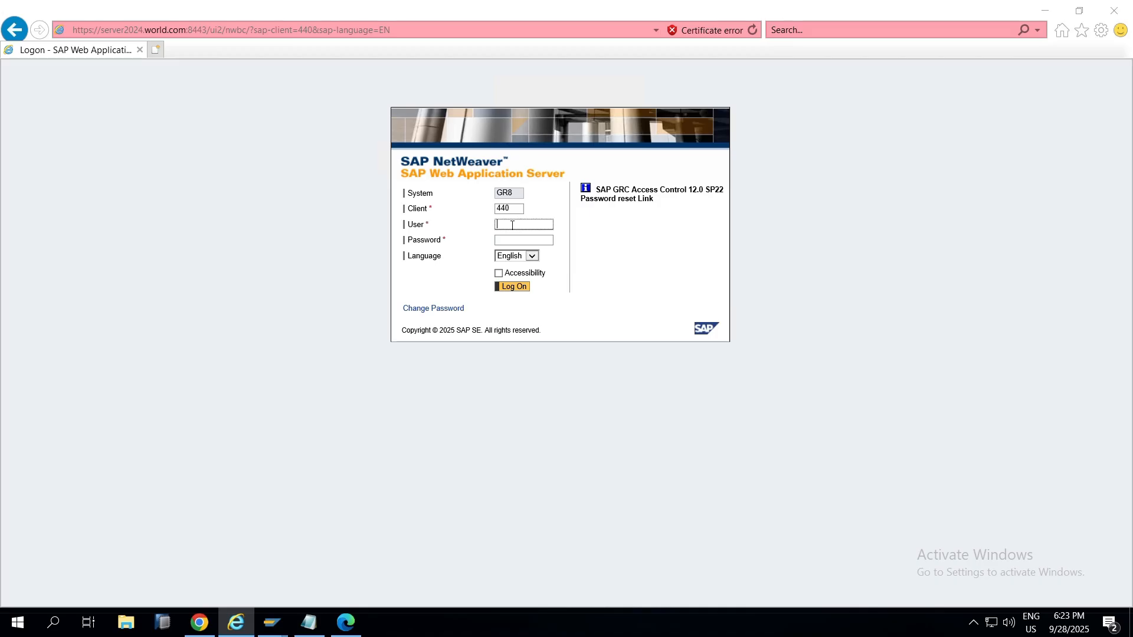
Step: Copy the controller user name from the FFID EAM notes into User, then log on with the password
{"action": "key", "text": "alt+Tab"}
{"action": "key", "text": "alt+Tab"}
{"action": "key", "text": "alt+Tab"}
{"action": "key", "text": "alt+Tab"}
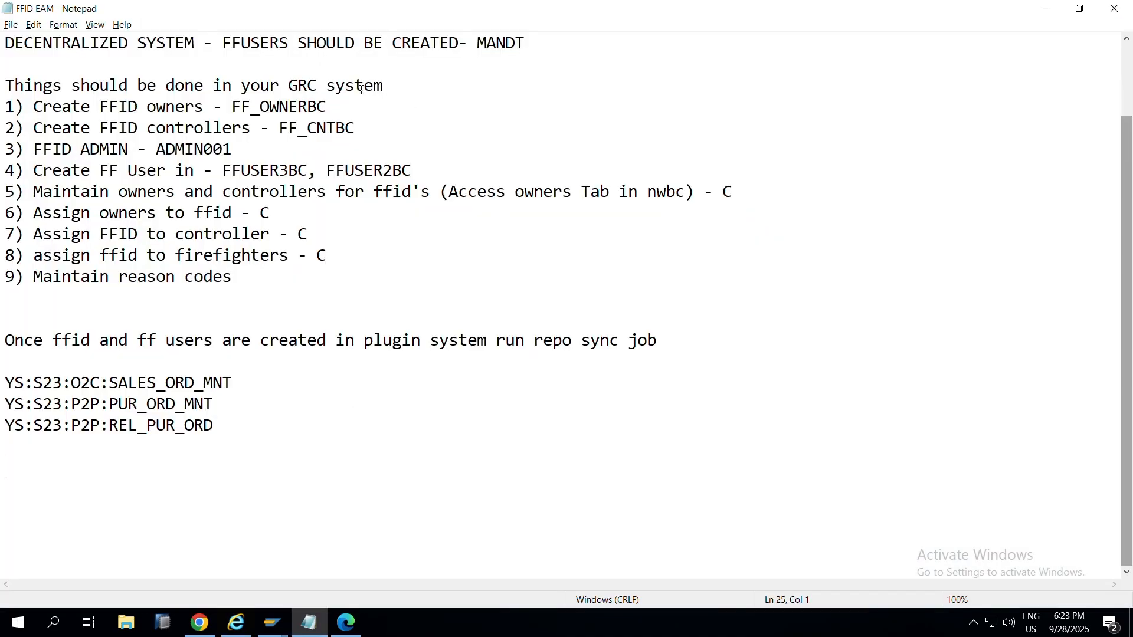
{"action": "left_click", "coordinate": [326, 129]}
{"action": "double_click", "coordinate": [327, 127]}
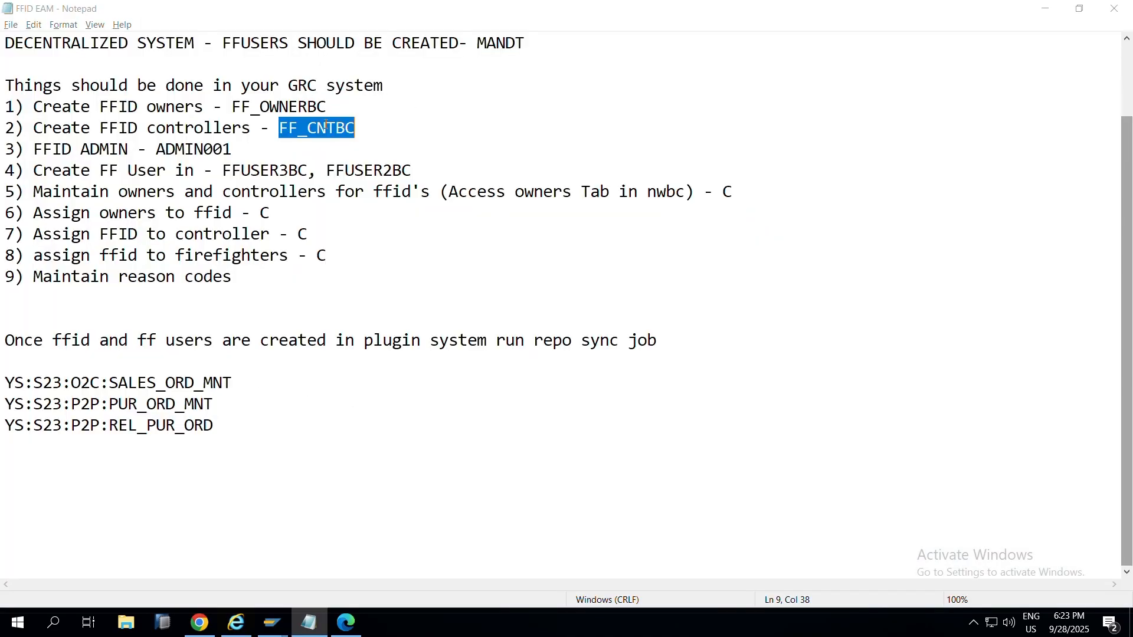
{"action": "key", "text": "ctrl+c"}
{"action": "key", "text": "alt+Tab"}
{"action": "key", "text": "ctrl+v"}
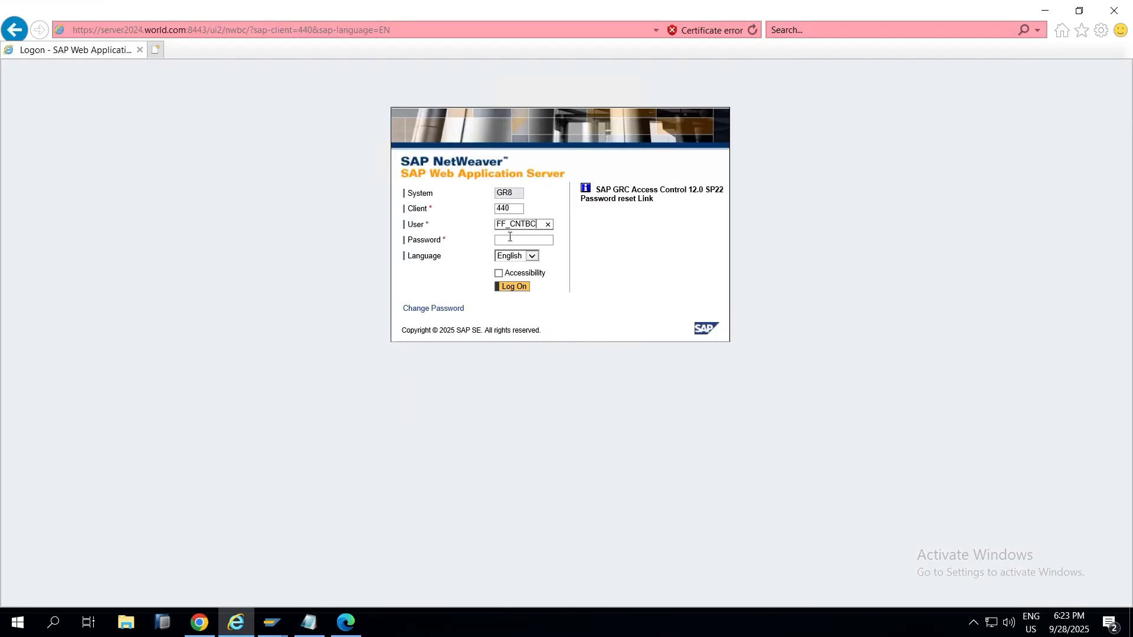
{"action": "left_click", "coordinate": [510, 237]}
{"action": "type", "text": "••••••••••••"}
{"action": "key", "text": "Return"}
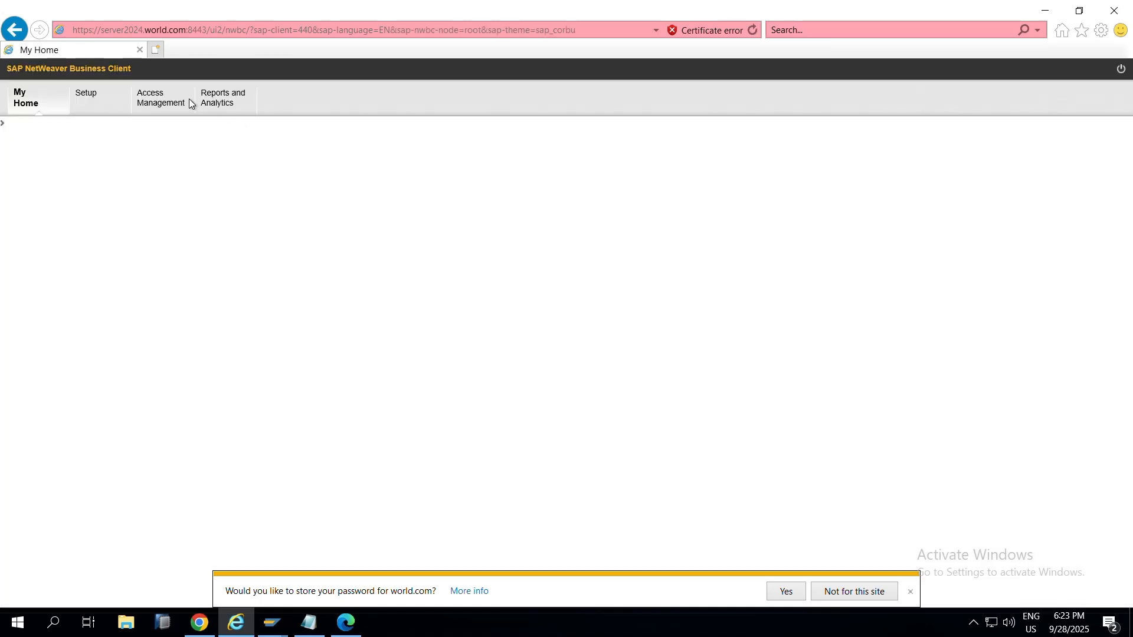
Step: Open the Consolidated Log Report under Reports and Analytics' Emergency Access reports
{"action": "left_click", "coordinate": [222, 106]}
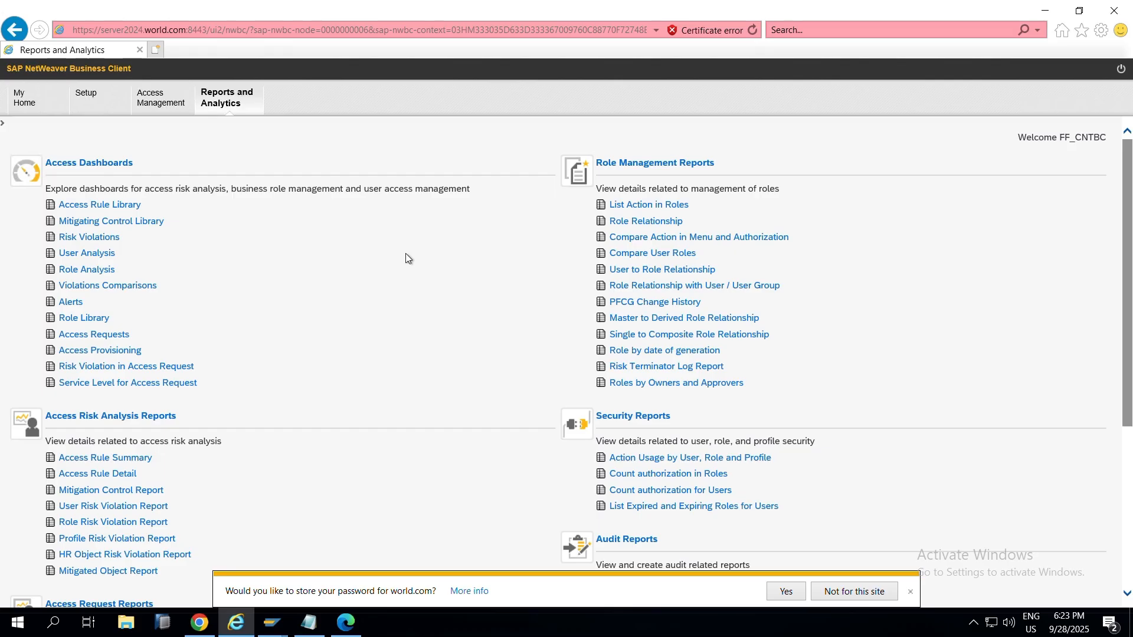
{"action": "scroll", "coordinate": [590, 354], "scroll_direction": "down", "scroll_amount": 5}
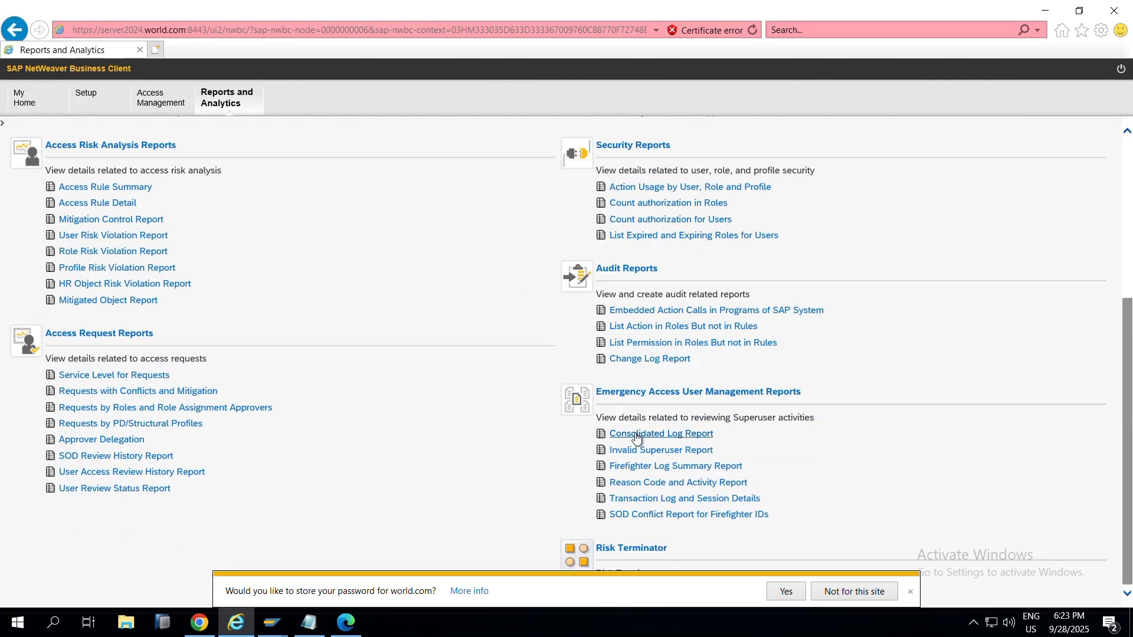
{"action": "left_click", "coordinate": [654, 437]}
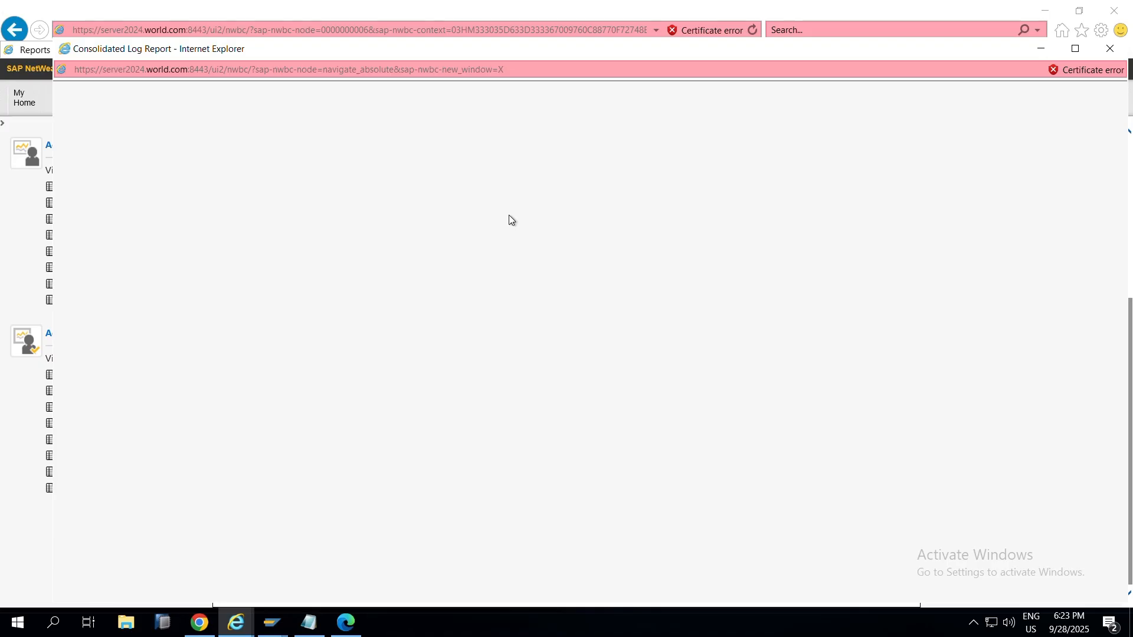
Step: Add blank lines at the end of the FFID EAM notes, leaving Notepad in front
{"action": "left_click", "coordinate": [298, 630]}
{"action": "left_click", "coordinate": [241, 441]}
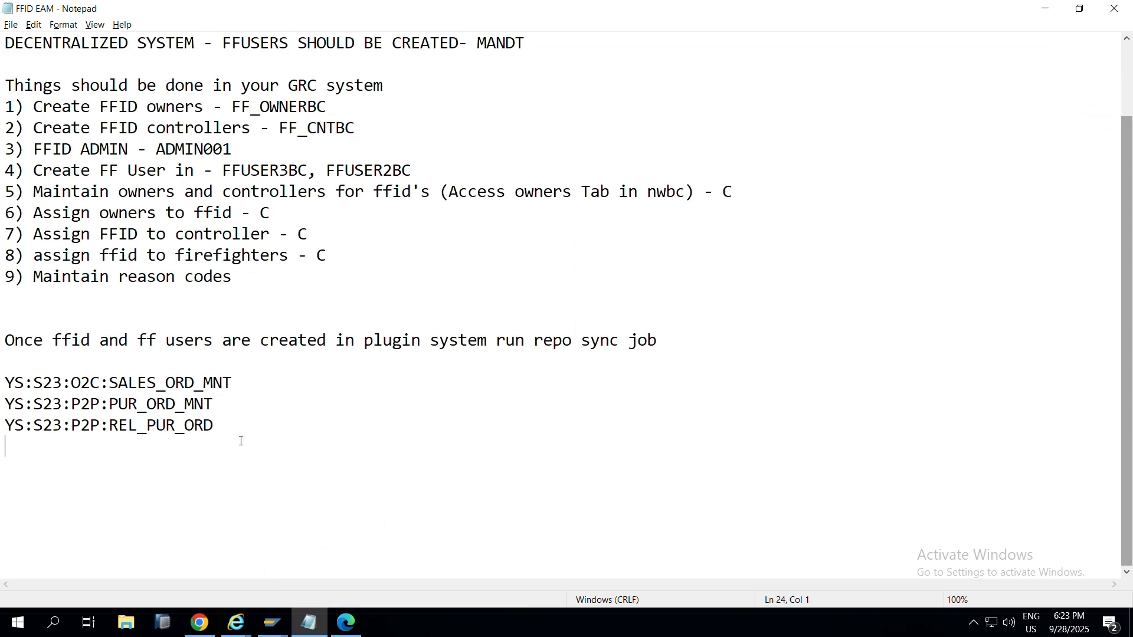
{"action": "key", "text": "Return"}
{"action": "key", "text": "Return"}
{"action": "key", "text": "alt+Tab"}
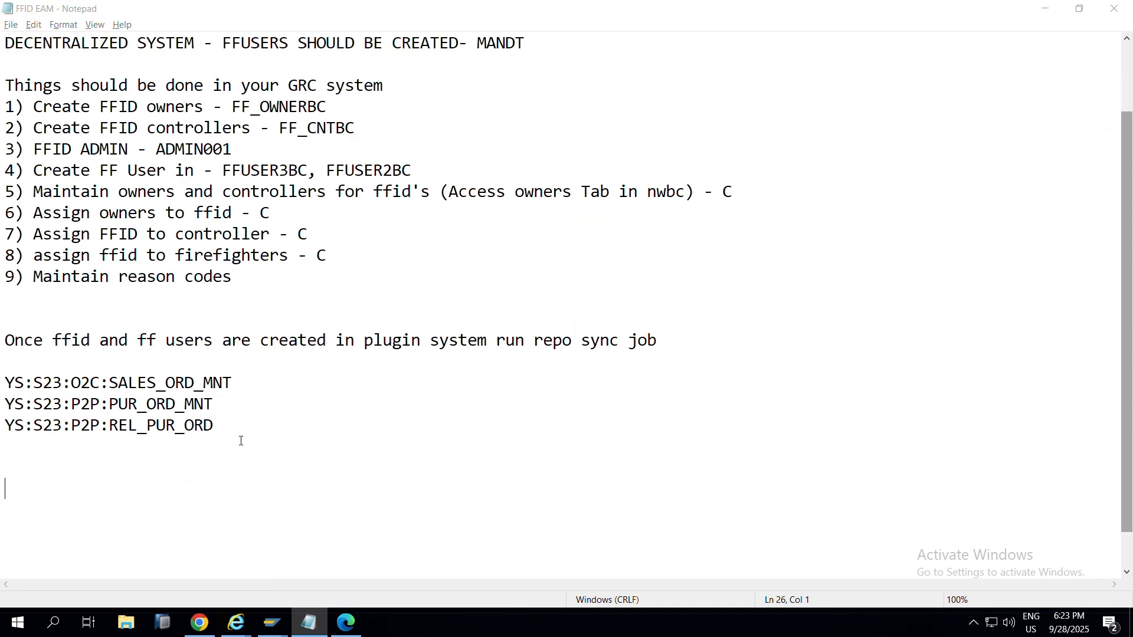
{"action": "key", "text": "alt+Tab"}
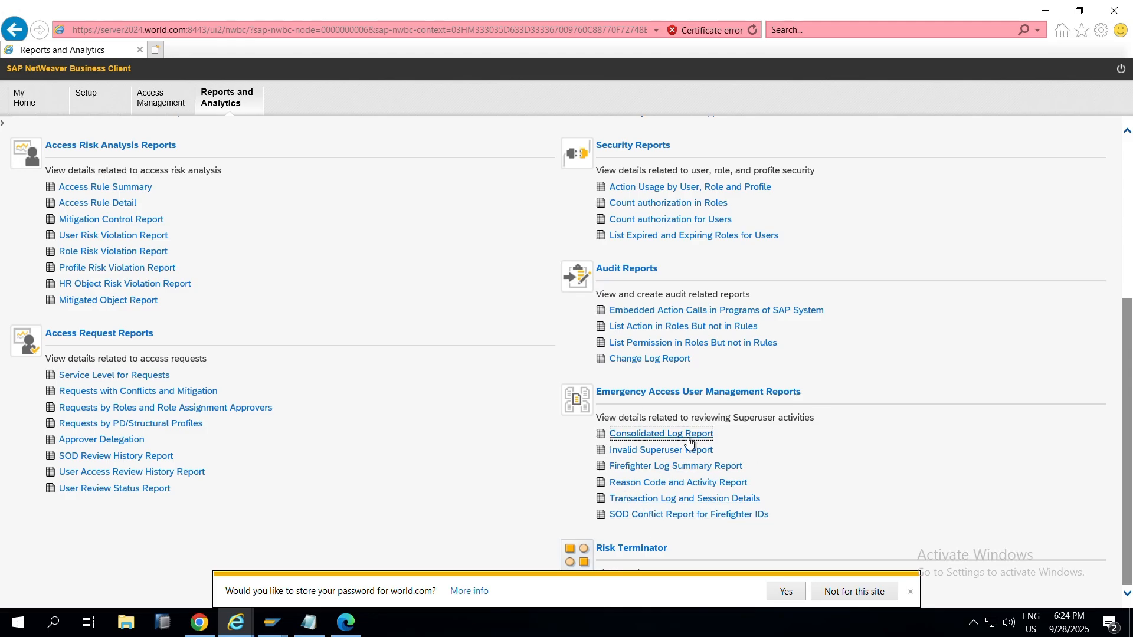
{"action": "key", "text": "alt+Tab"}
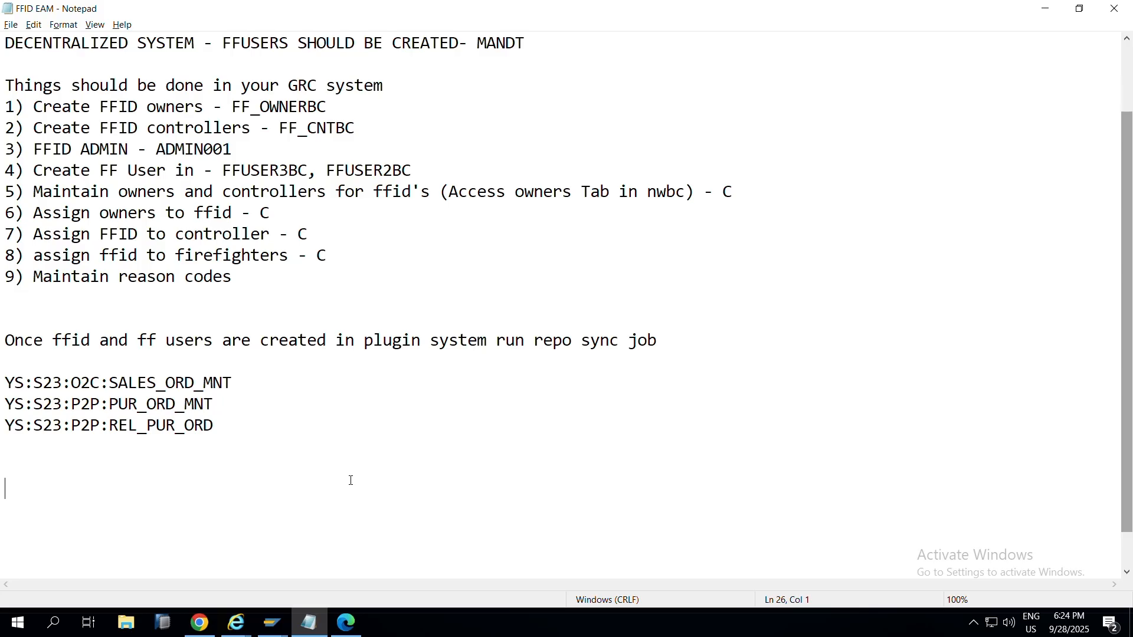
Step: Type the heading 'Diff types of LOGS' followed by a '5 Types' line
{"action": "type", "text": "Diff types of LOGS"}
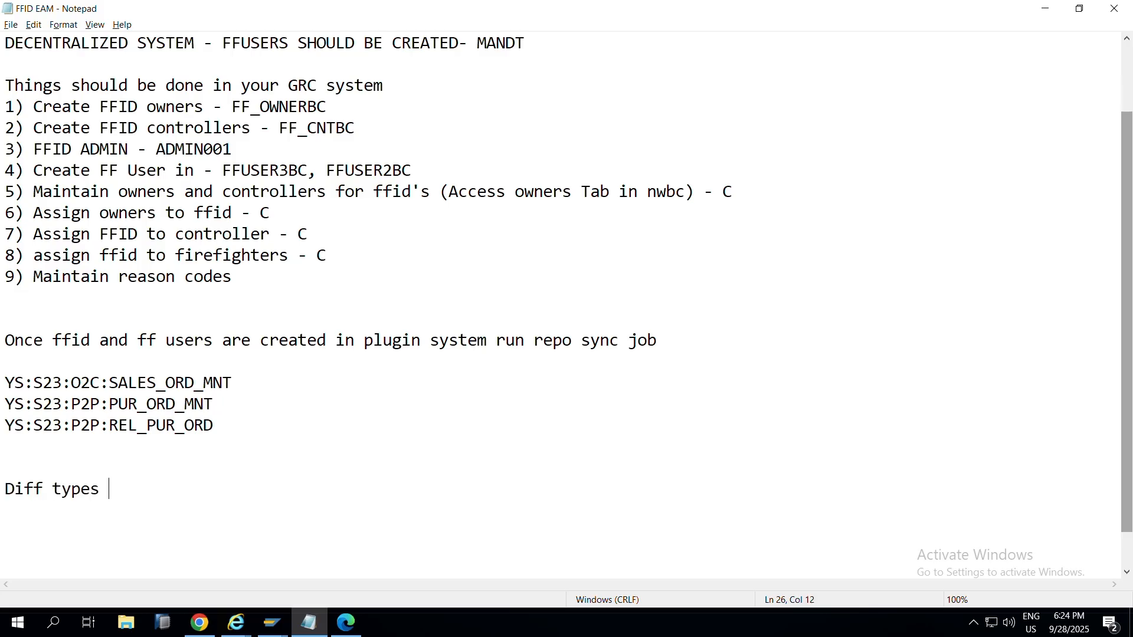
{"action": "key", "text": "Return"}
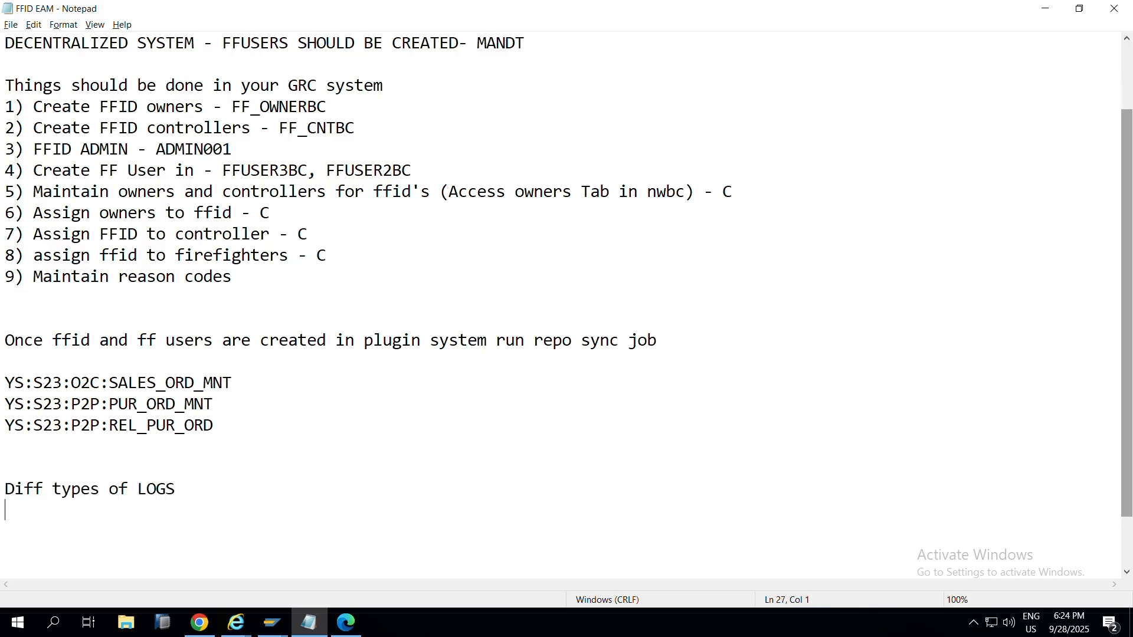
{"action": "key", "text": "Return"}
{"action": "type", "text": "5 Types"}
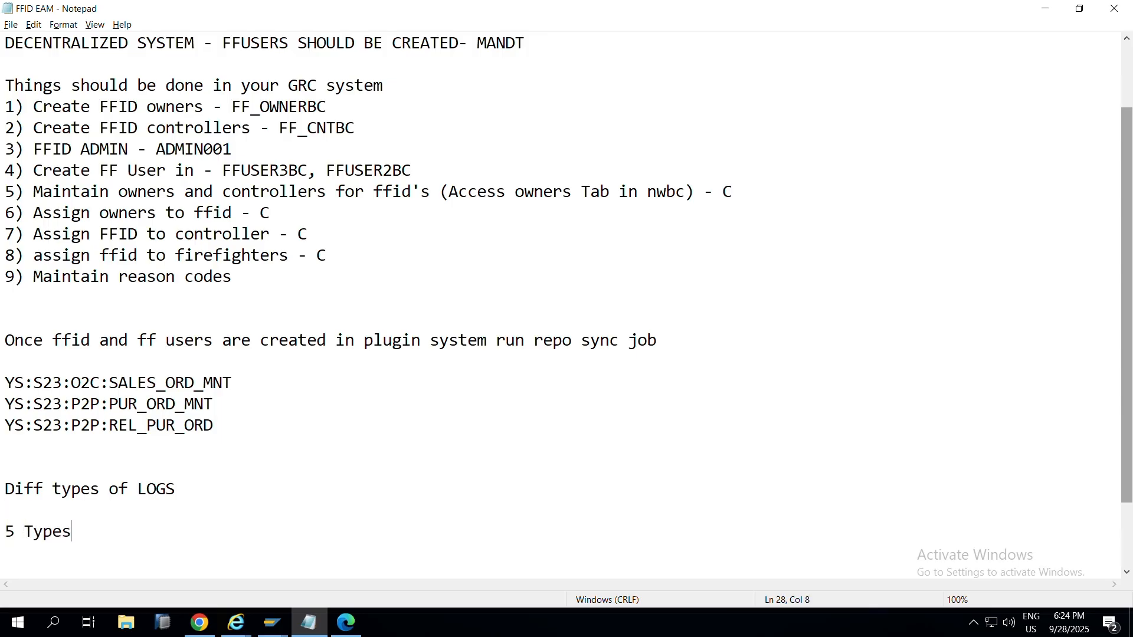
{"action": "key", "text": "Return"}
Step: List Transaction log, Change Log, System LOG, Security Audit LOG and OS command LOG
{"action": "type", "text": "Transaction"}
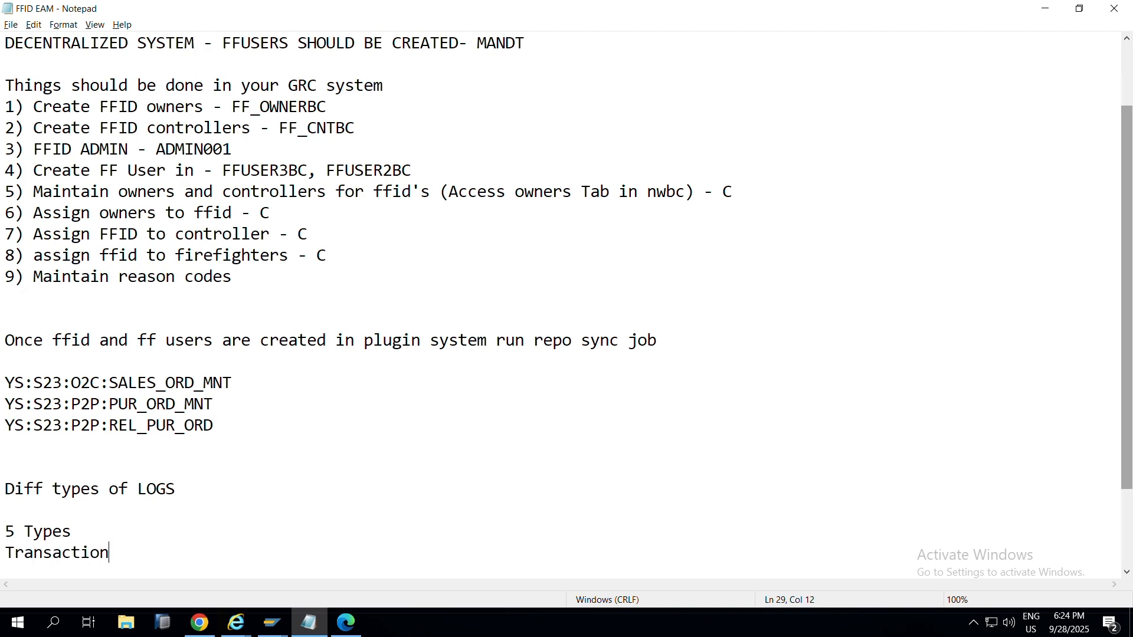
{"action": "type", "text": " log"}
{"action": "key", "text": "Return"}
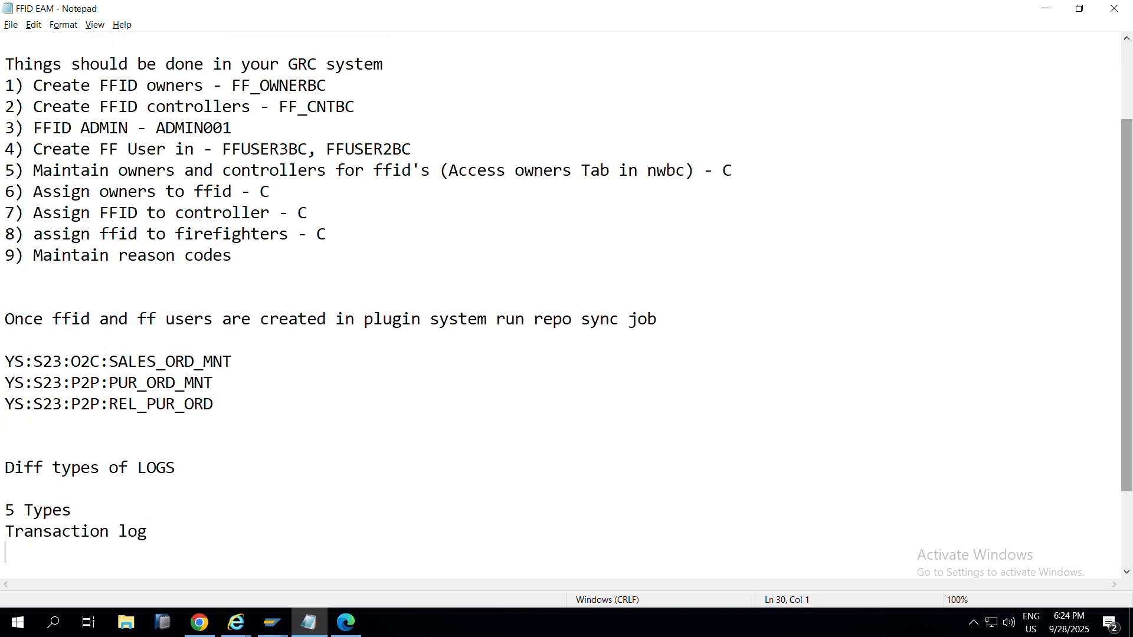
{"action": "type", "text": "Change Log"}
{"action": "key", "text": "Return"}
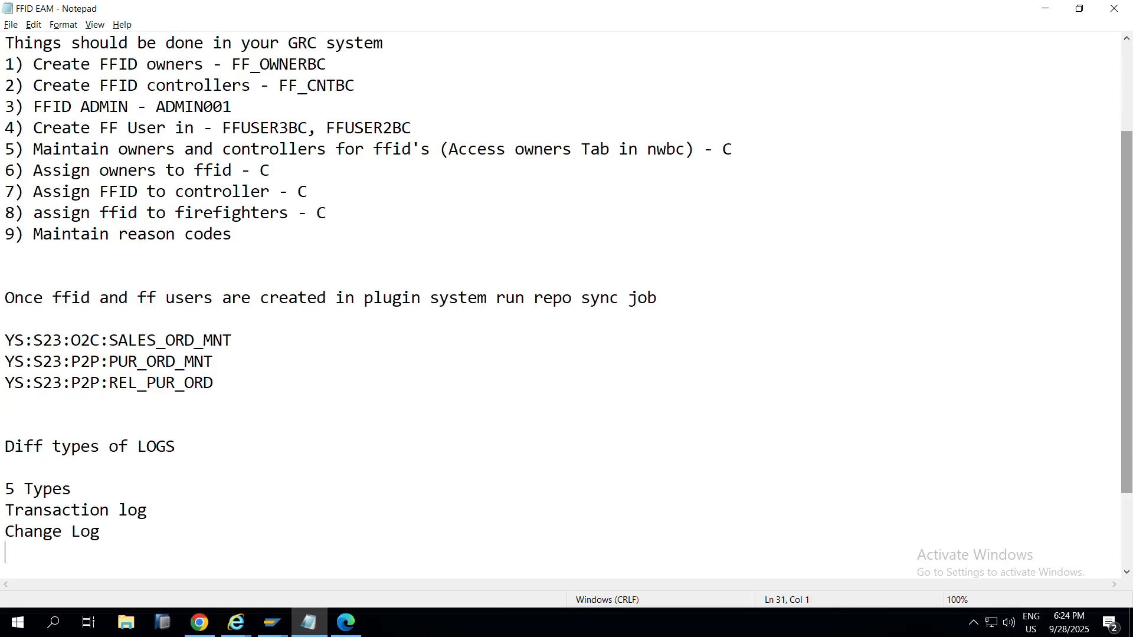
{"action": "type", "text": "System LOG"}
{"action": "key", "text": "Return"}
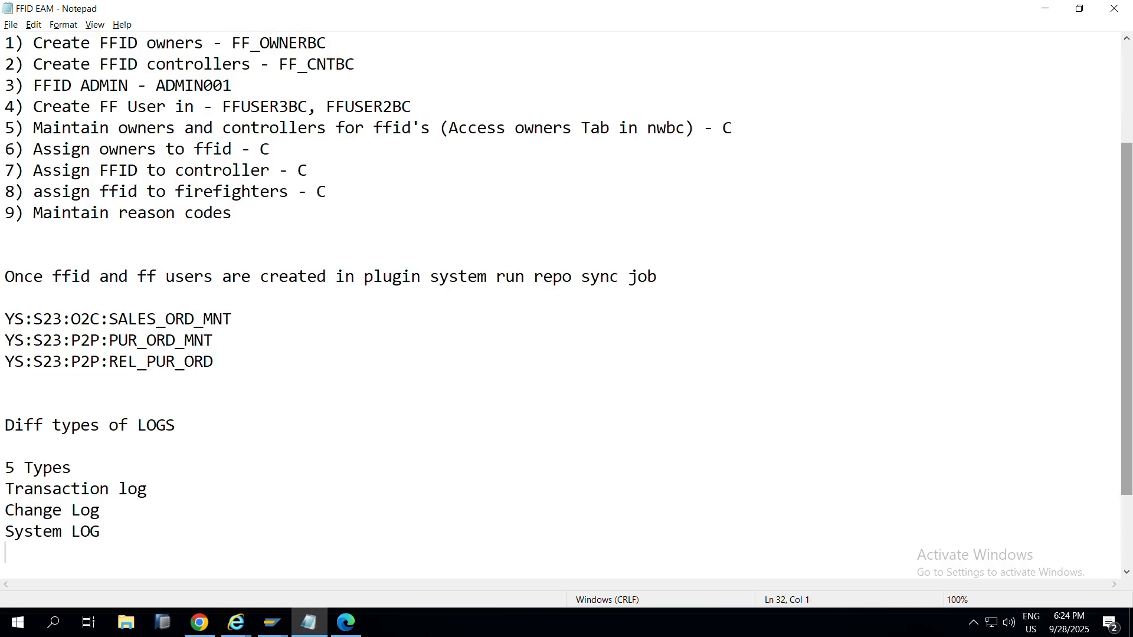
{"action": "type", "text": "Security Aud"}
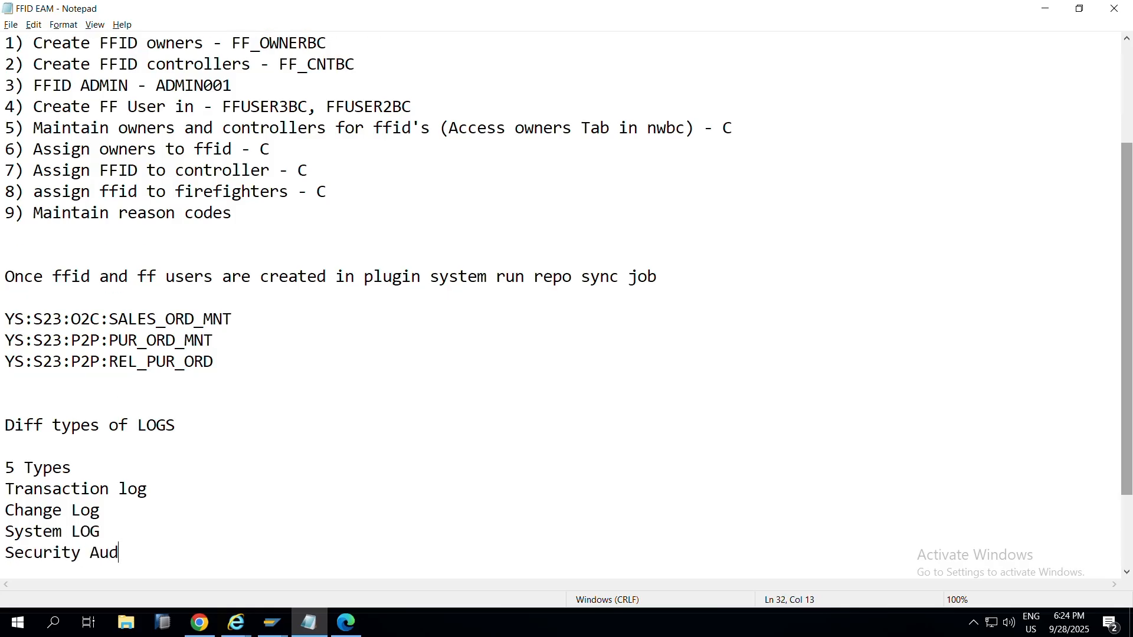
{"action": "type", "text": "it LOG"}
{"action": "key", "text": "Return"}
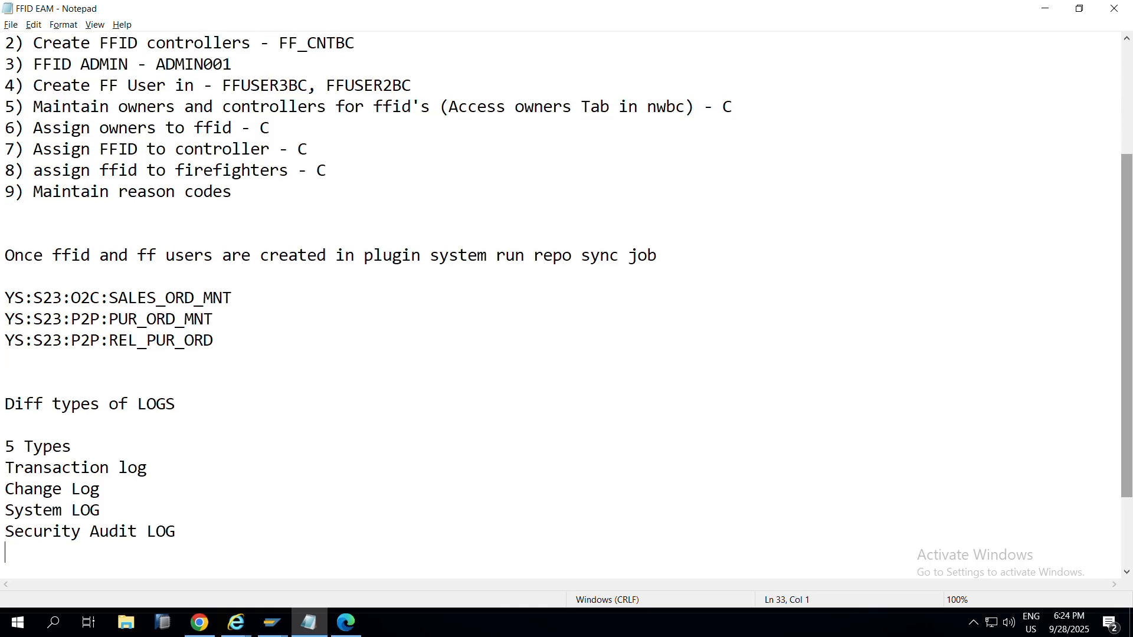
{"action": "type", "text": "OS command LOG"}
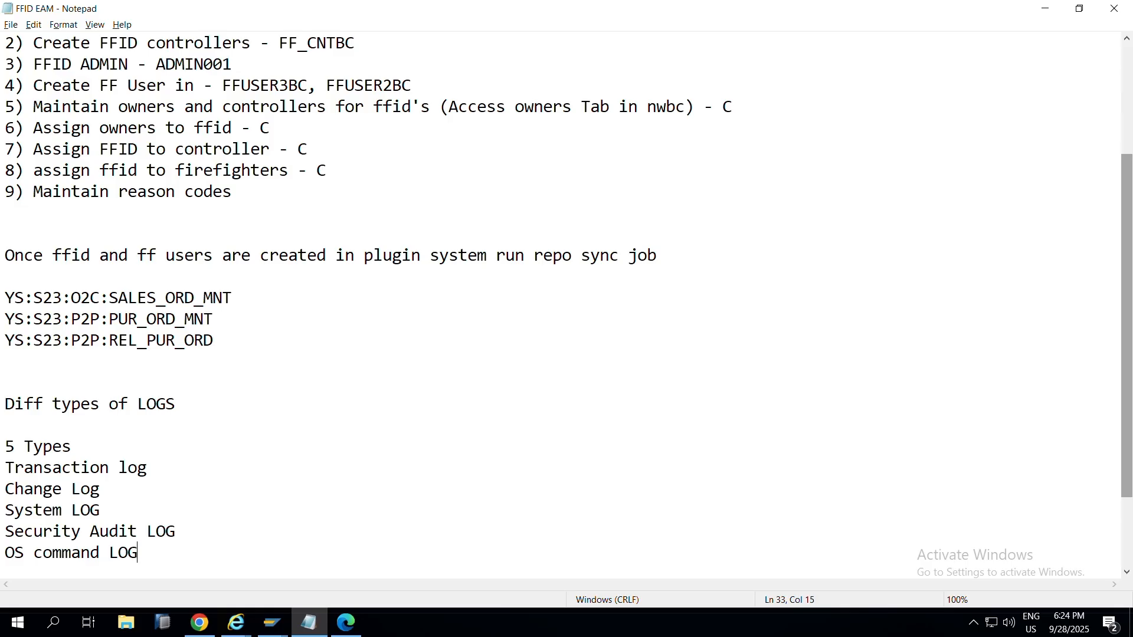
Step: Add '- STAD' to Transaction log and '- CDPOS and CDHDR' to Change Log, fixing typos
{"action": "left_click", "coordinate": [147, 468]}
{"action": "type", "text": "- STAD"}
{"action": "left_click", "coordinate": [331, 488]}
{"action": "type", "text": "- CDSPOS and CDHR"}
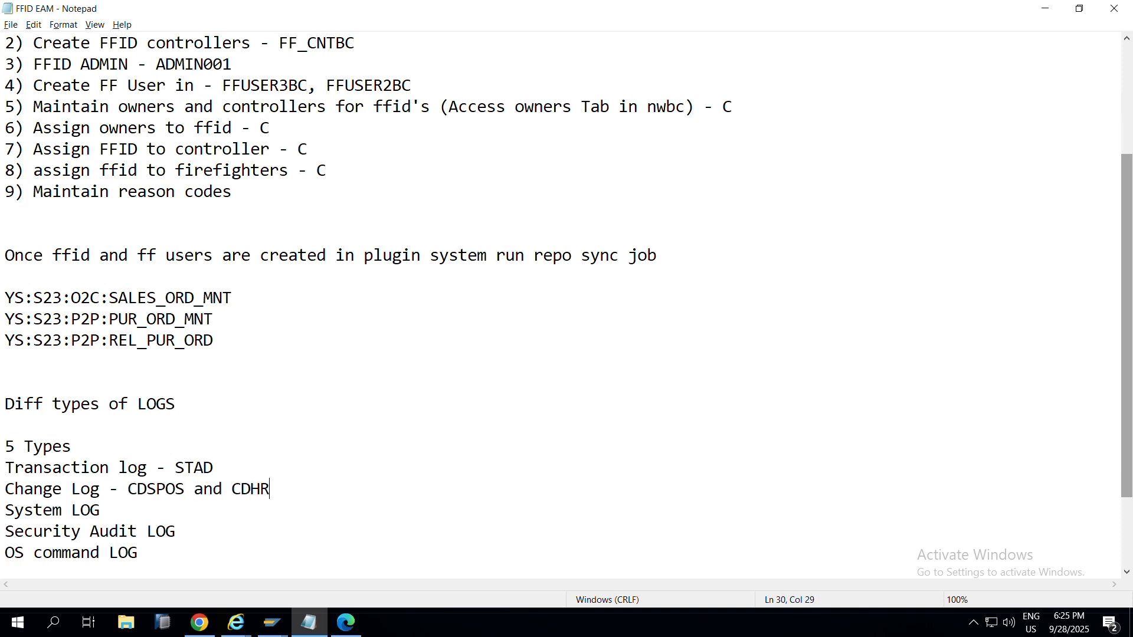
{"action": "key", "text": "BackSpace"}
{"action": "type", "text": "DR"}
{"action": "left_click", "coordinate": [156, 489]}
{"action": "key", "text": "BackSpace"}
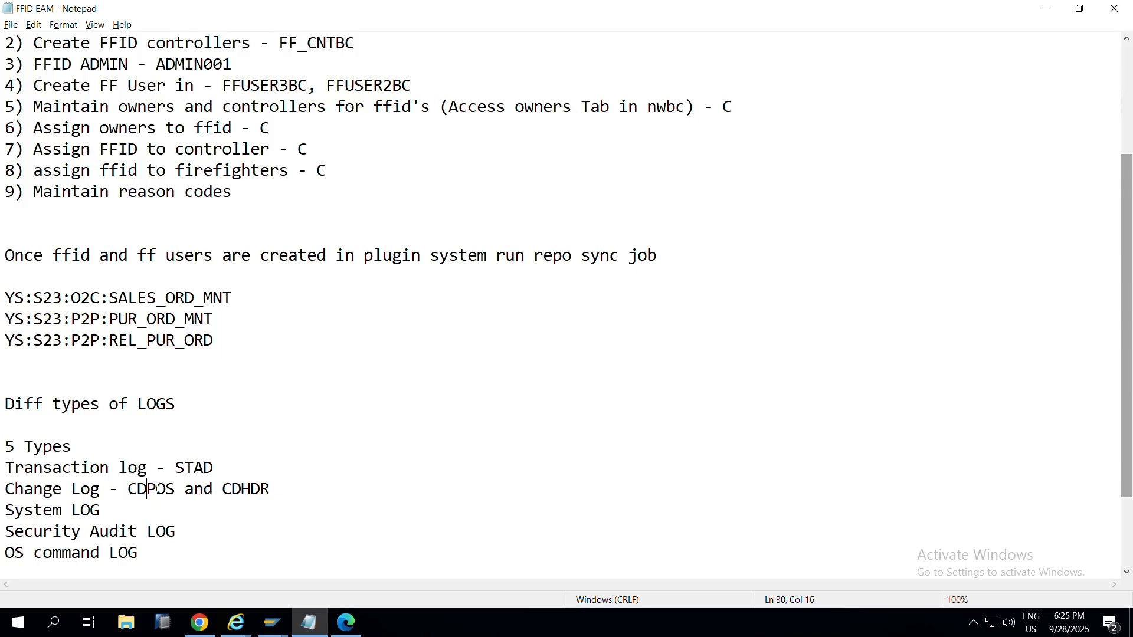
Step: Add '- SM21' to System LOG, '- SM20' to Security Audit LOG and '- SM49, SM59' to OS command LOG
{"action": "key", "text": "Down"}
{"action": "type", "text": "="}
{"action": "key", "text": "BackSpace"}
{"action": "type", "text": "- SM21"}
{"action": "key", "text": "Down"}
{"action": "key", "text": "End"}
{"action": "type", "text": "- SM20"}
{"action": "key", "text": "Down"}
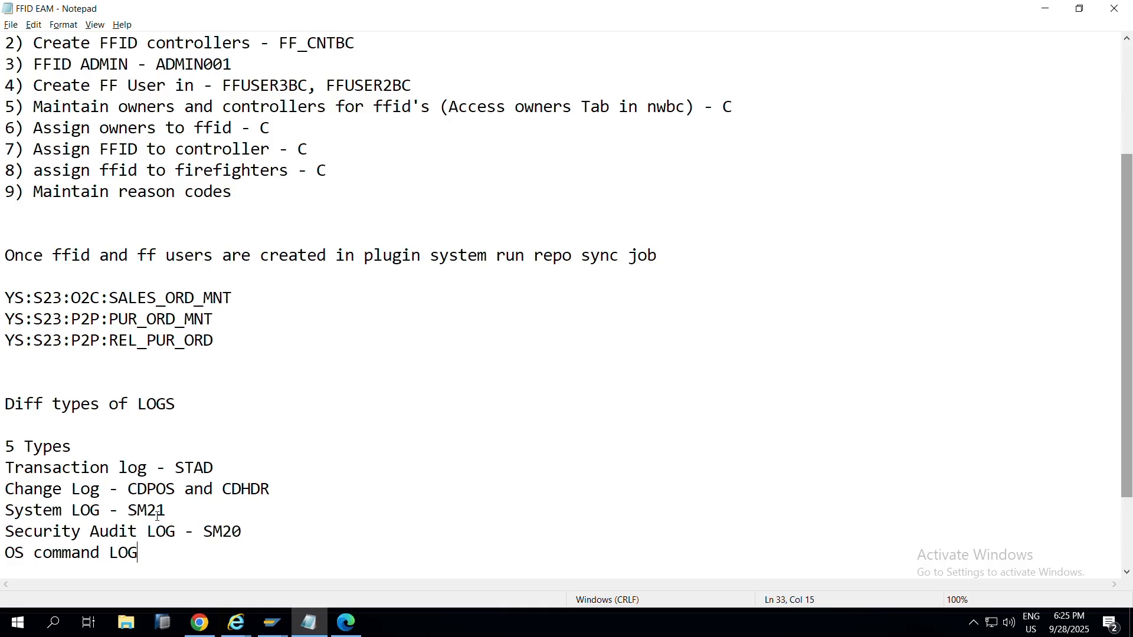
{"action": "type", "text": "- SM49, SM59"}
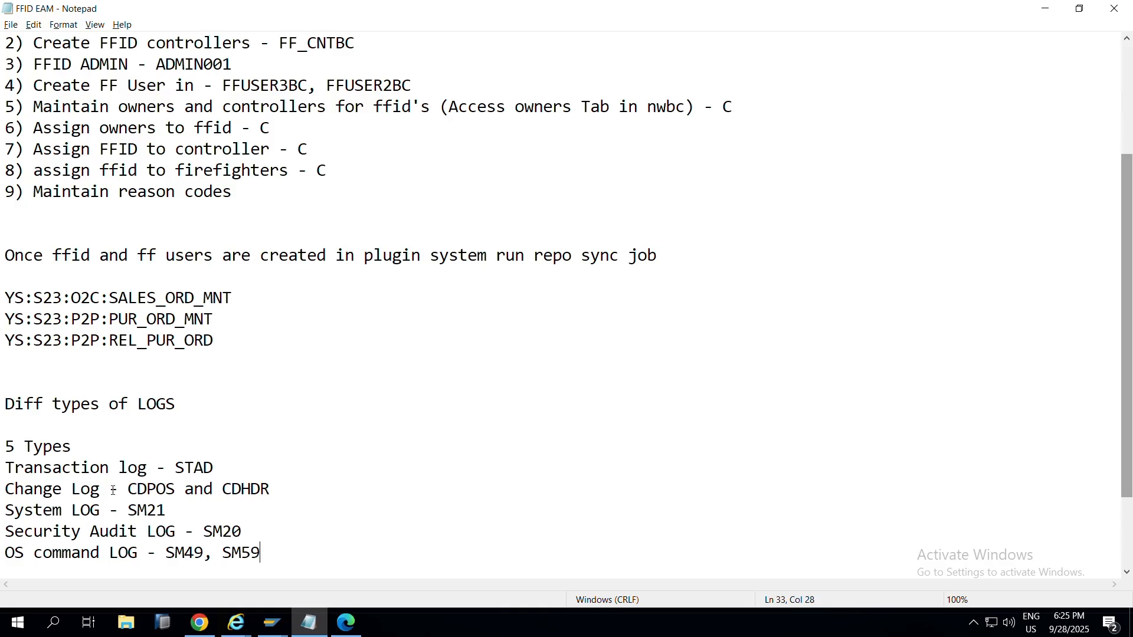
{"action": "left_click", "coordinate": [268, 622]}
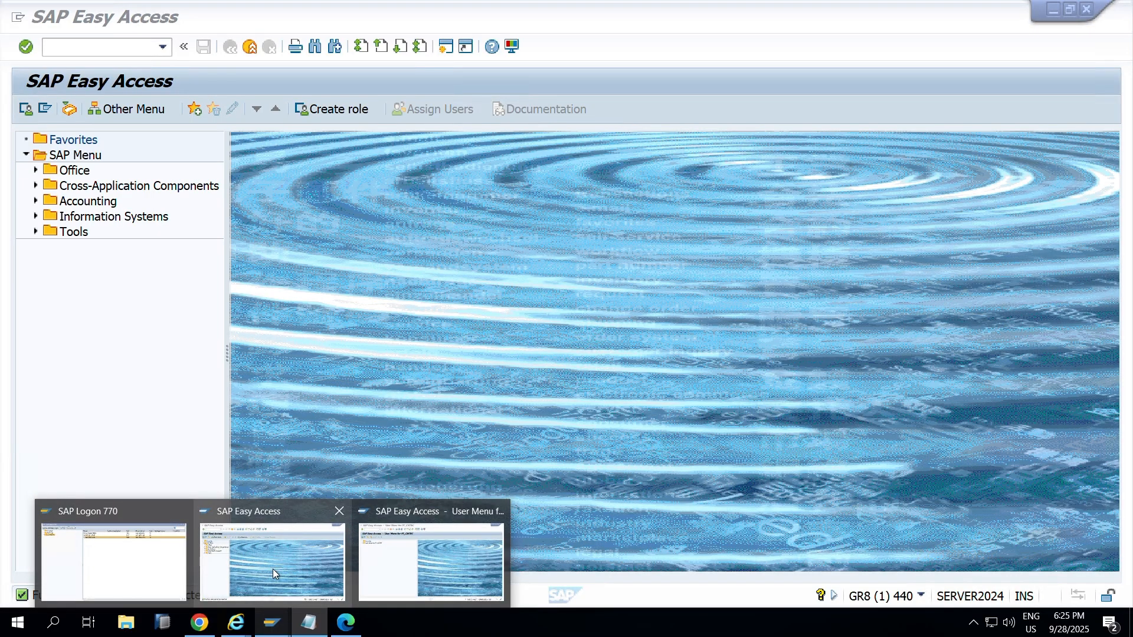
Step: Run SPRO and open Access Control's Maintain Configuration Settings under Governance, Risk and Compliance
{"action": "left_click", "coordinate": [273, 568]}
{"action": "type", "text": "spro"}
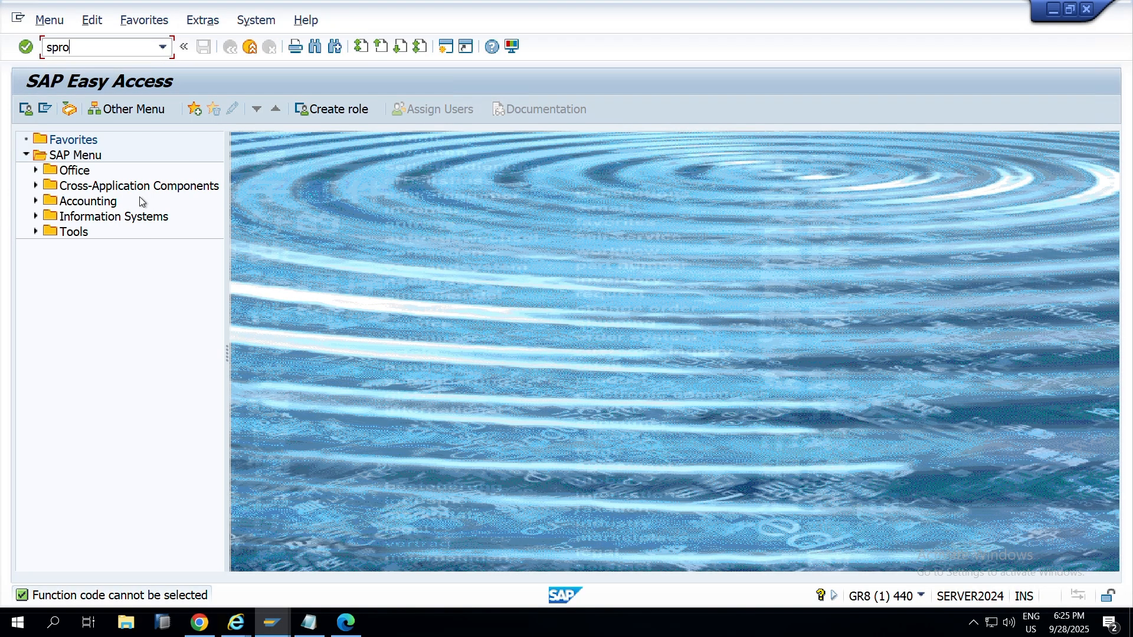
{"action": "key", "text": "Return"}
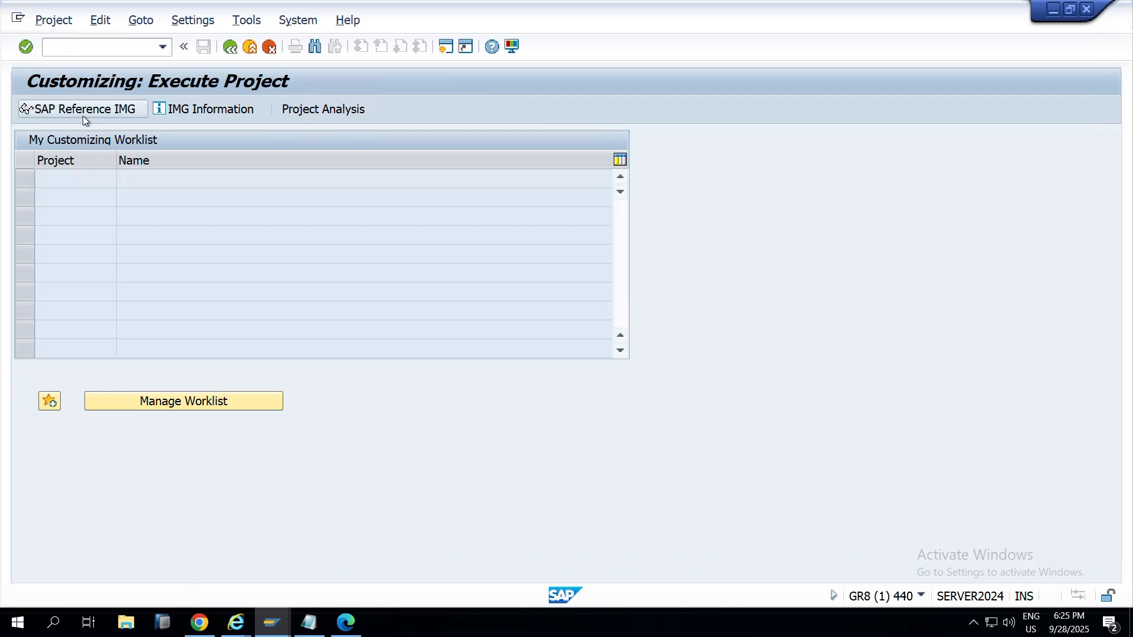
{"action": "left_click", "coordinate": [83, 112]}
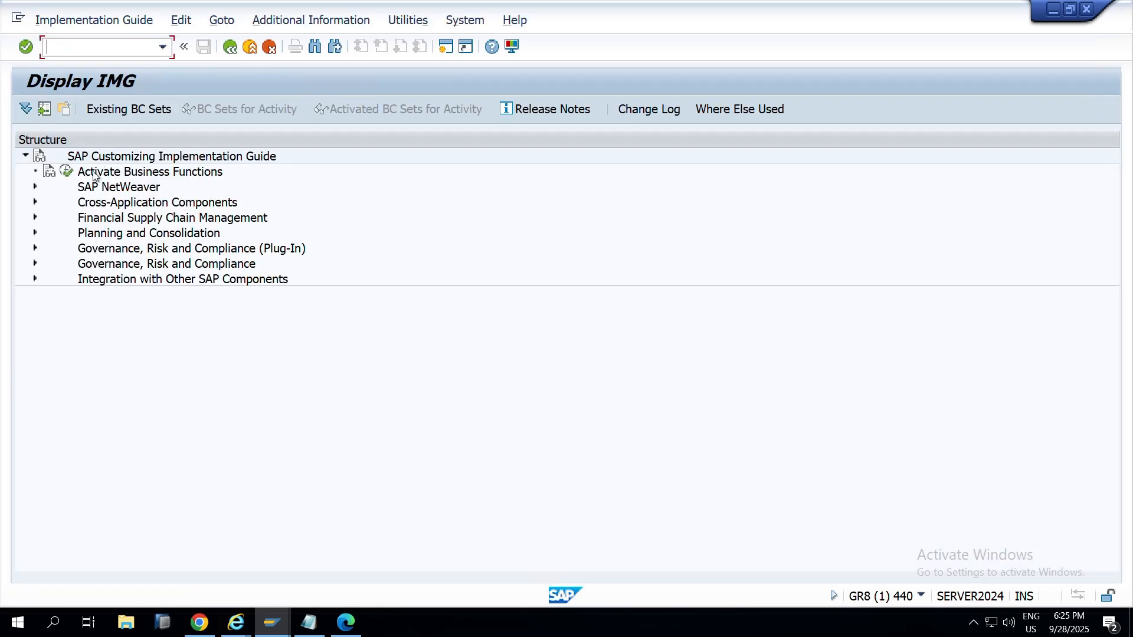
{"action": "left_click", "coordinate": [35, 264]}
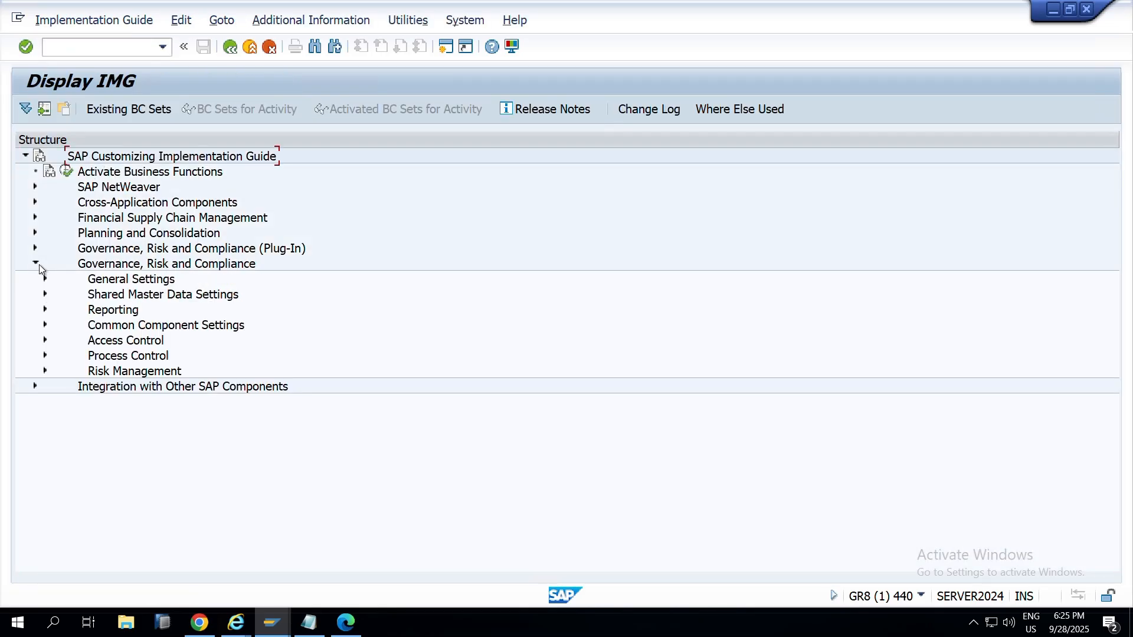
{"action": "left_click", "coordinate": [46, 341]}
{"action": "left_click", "coordinate": [89, 329]}
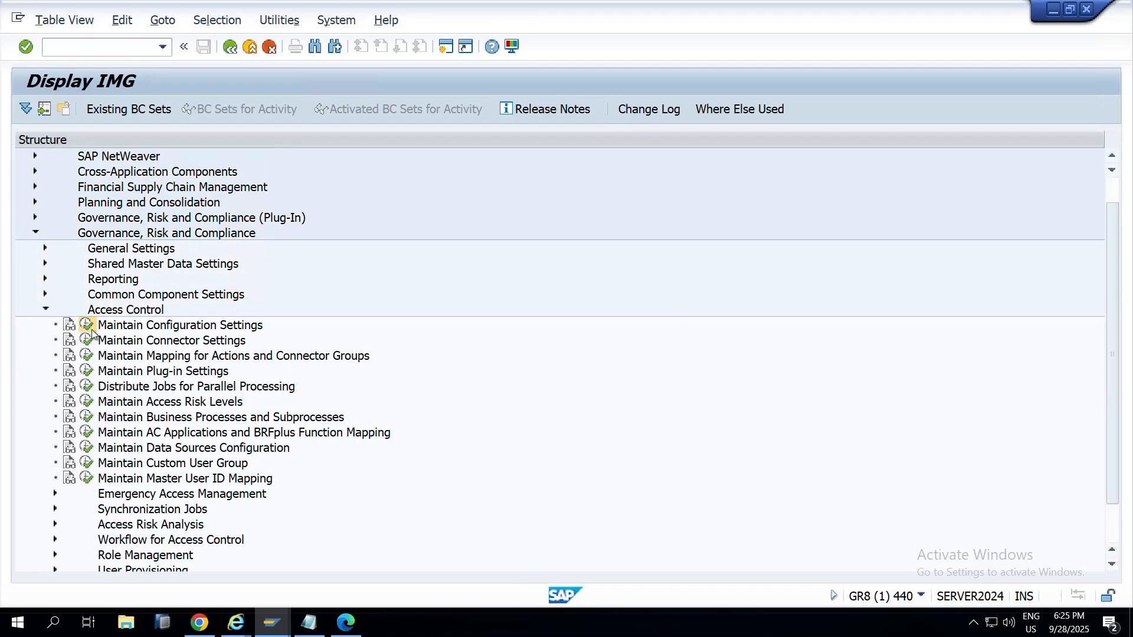
Step: Review the 4000-series parameters, noting log-retrieval settings 4003–4006 are YES
{"action": "scroll", "coordinate": [190, 348], "scroll_direction": "down", "scroll_amount": 9}
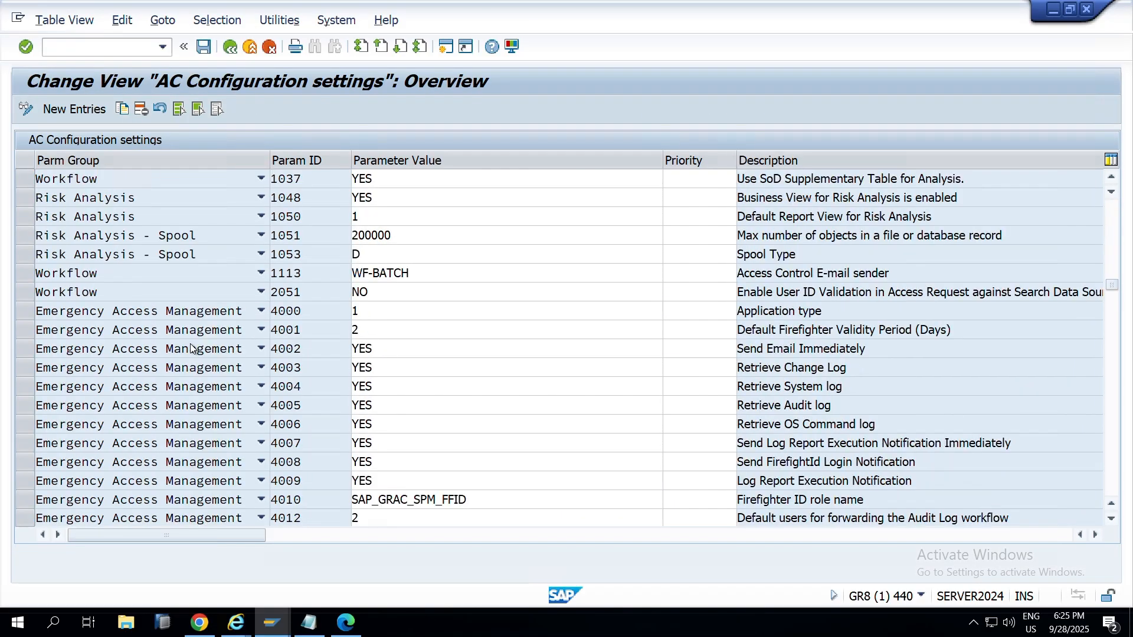
{"action": "scroll", "coordinate": [190, 348], "scroll_direction": "up", "scroll_amount": 2}
{"action": "scroll", "coordinate": [190, 348], "scroll_direction": "up", "scroll_amount": 1}
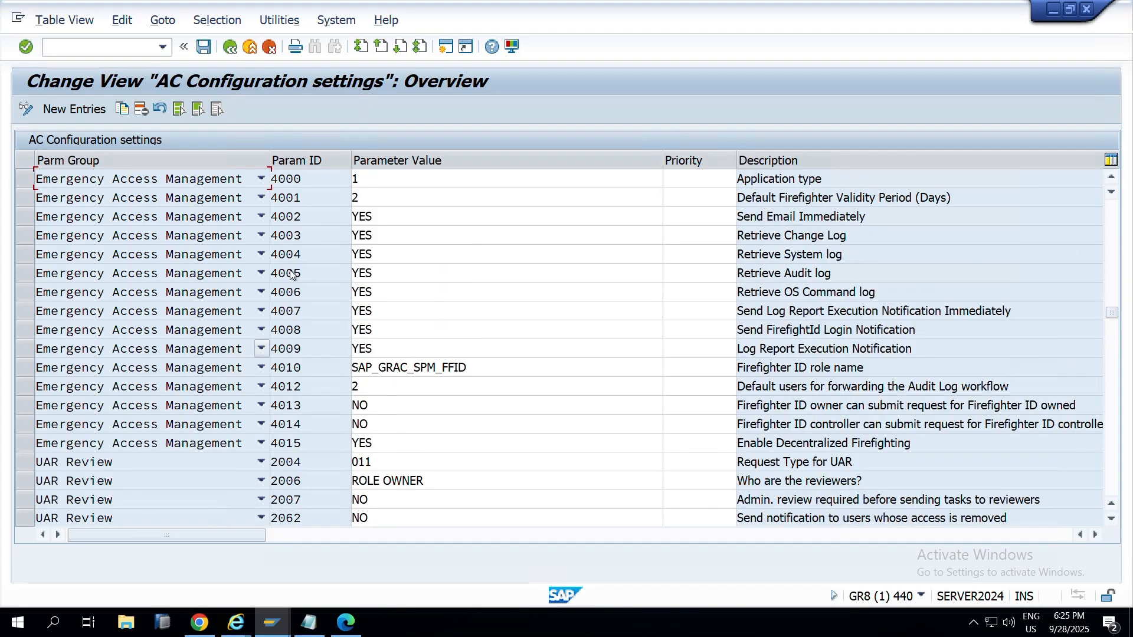
{"action": "left_click_drag", "start_coordinate": [782, 240], "coordinate": [471, 252]}
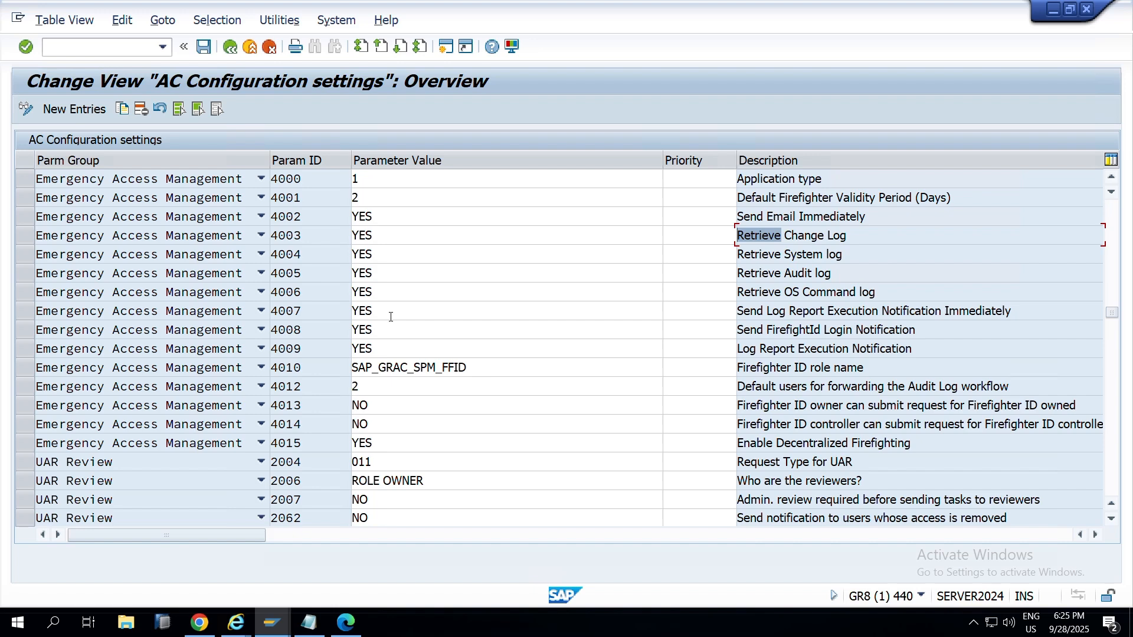
{"action": "key", "text": "alt+Tab"}
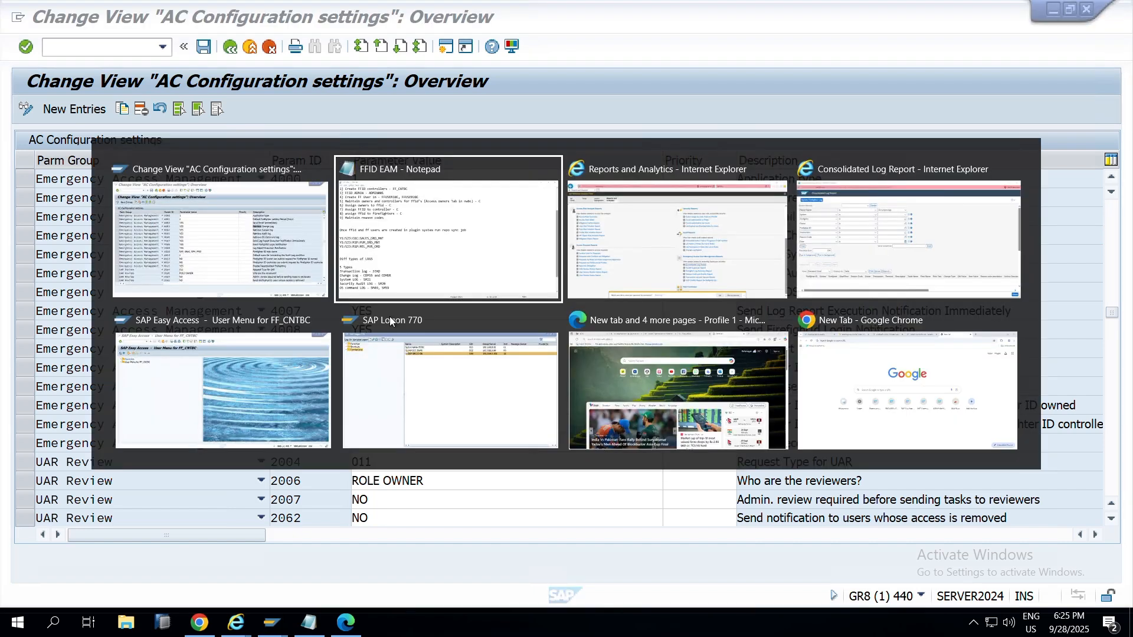
Step: In the Consolidated Log Report, keep All system logs and select system S23CLNT100B
{"action": "key", "text": "alt+Tab"}
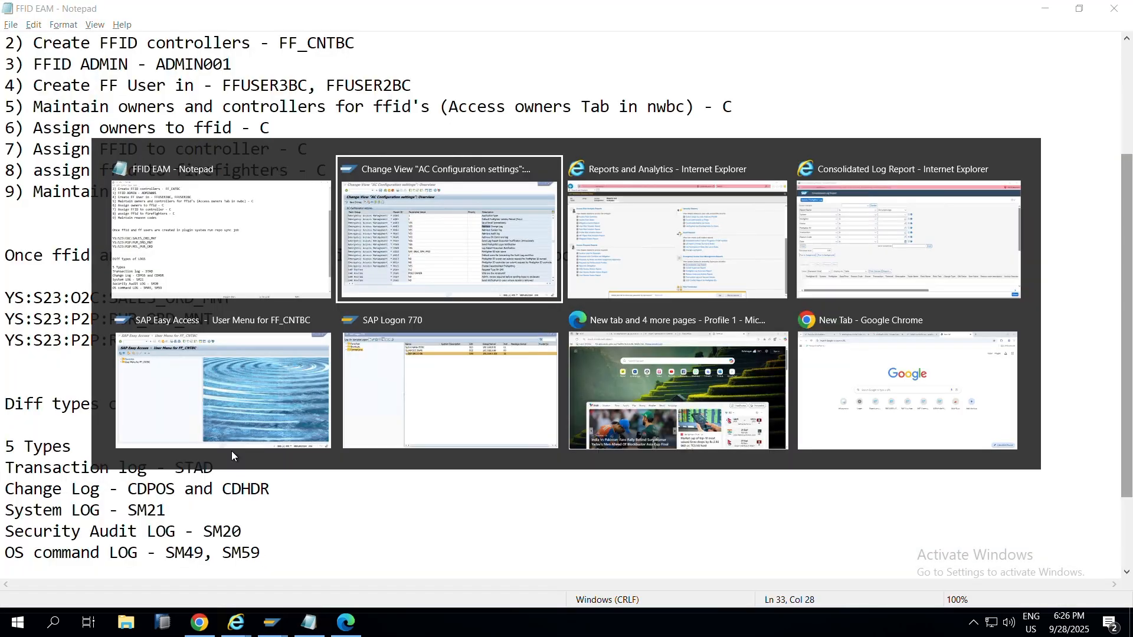
{"action": "key", "text": "alt+Tab"}
{"action": "key", "text": "alt+Tab"}
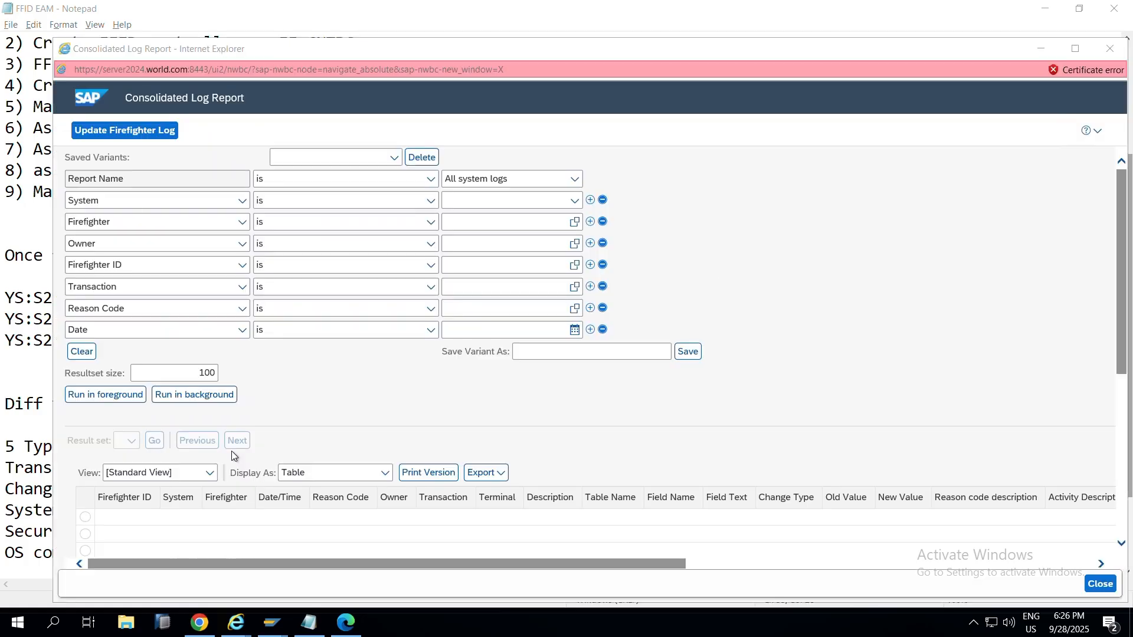
{"action": "left_click", "coordinate": [561, 187]}
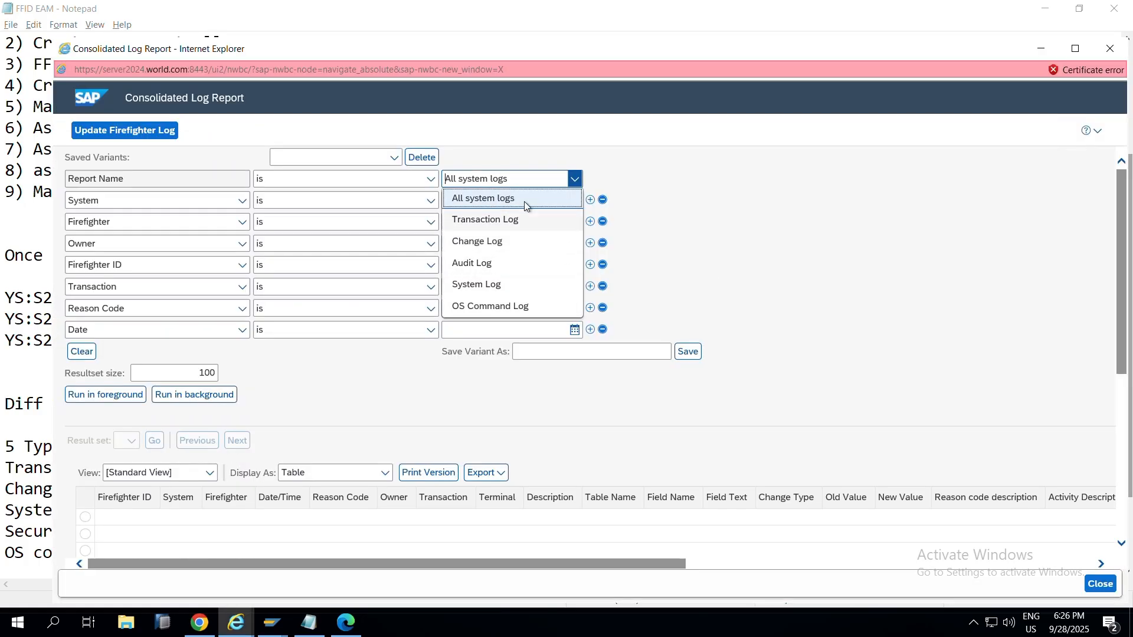
{"action": "left_click", "coordinate": [688, 230]}
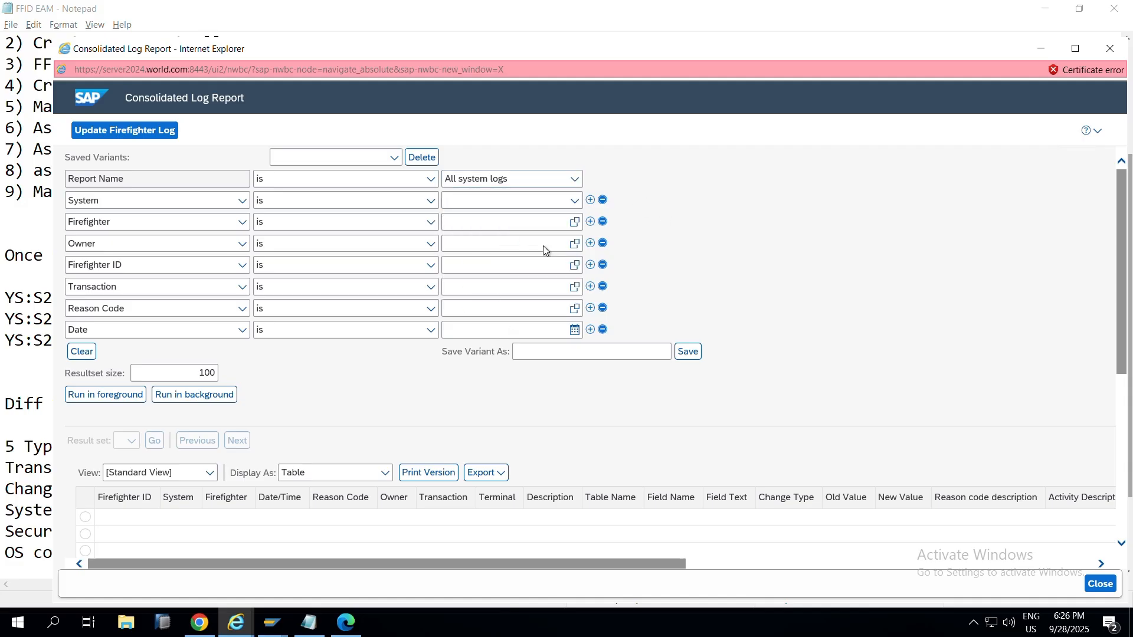
{"action": "left_click", "coordinate": [573, 202]}
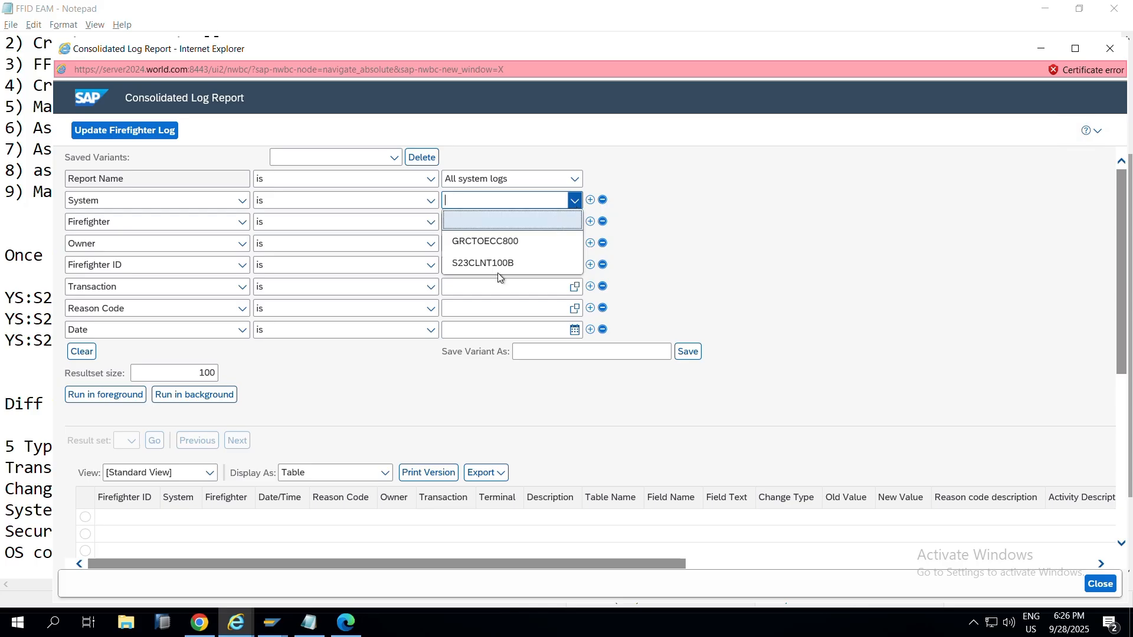
{"action": "left_click", "coordinate": [478, 261]}
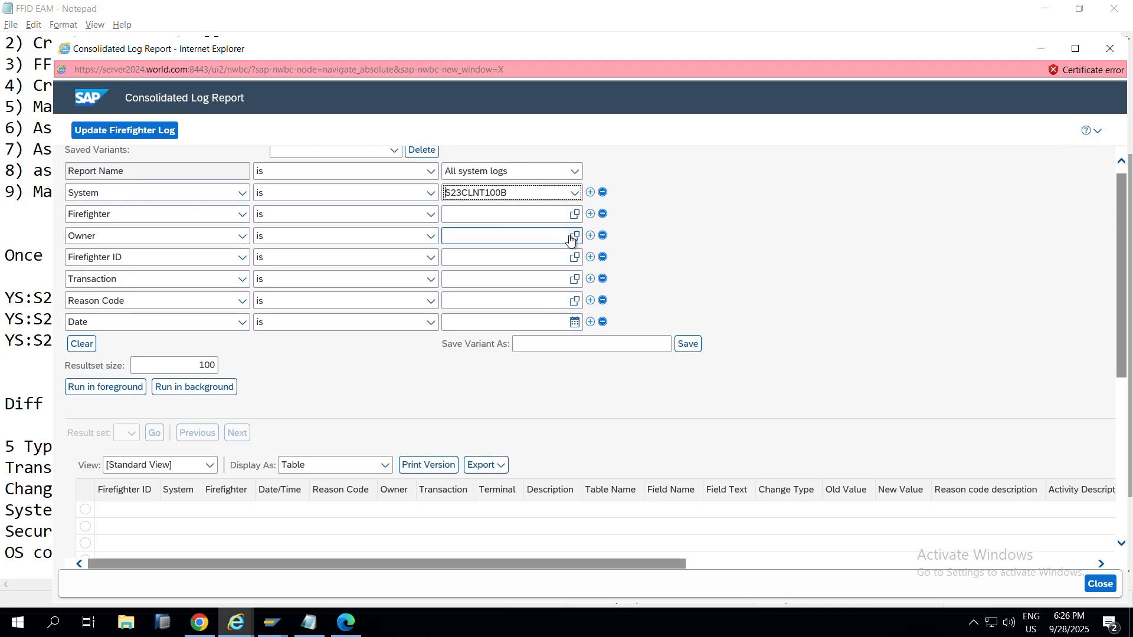
{"action": "left_click", "coordinate": [572, 260]}
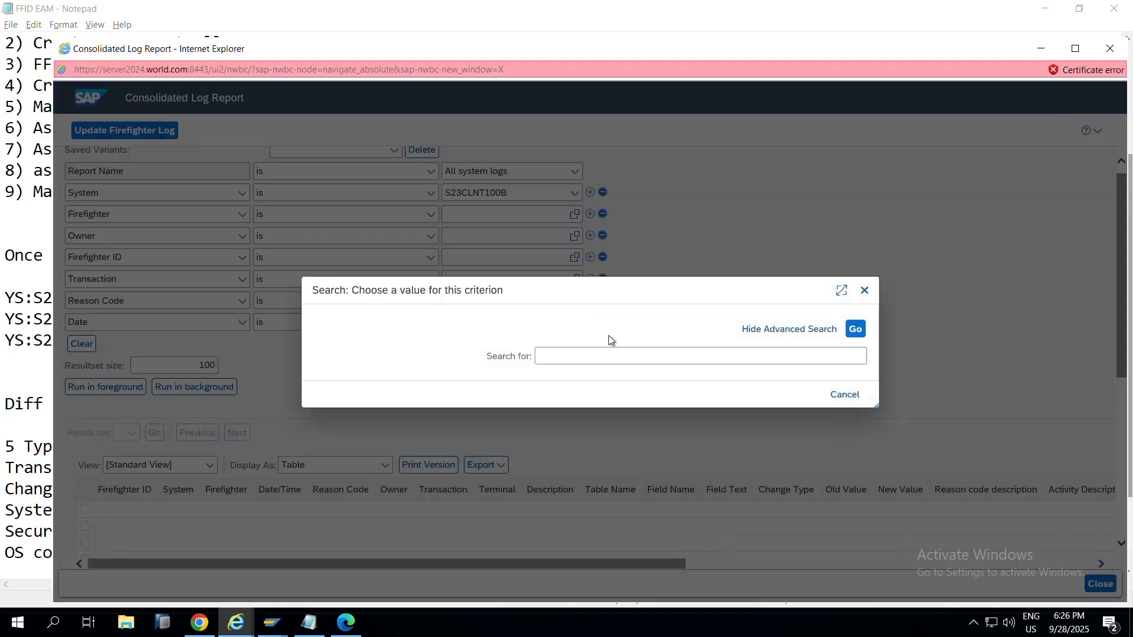
Step: Search the Firefighter ID value help for FFID_MMBC and select it
{"action": "left_click", "coordinate": [775, 360]}
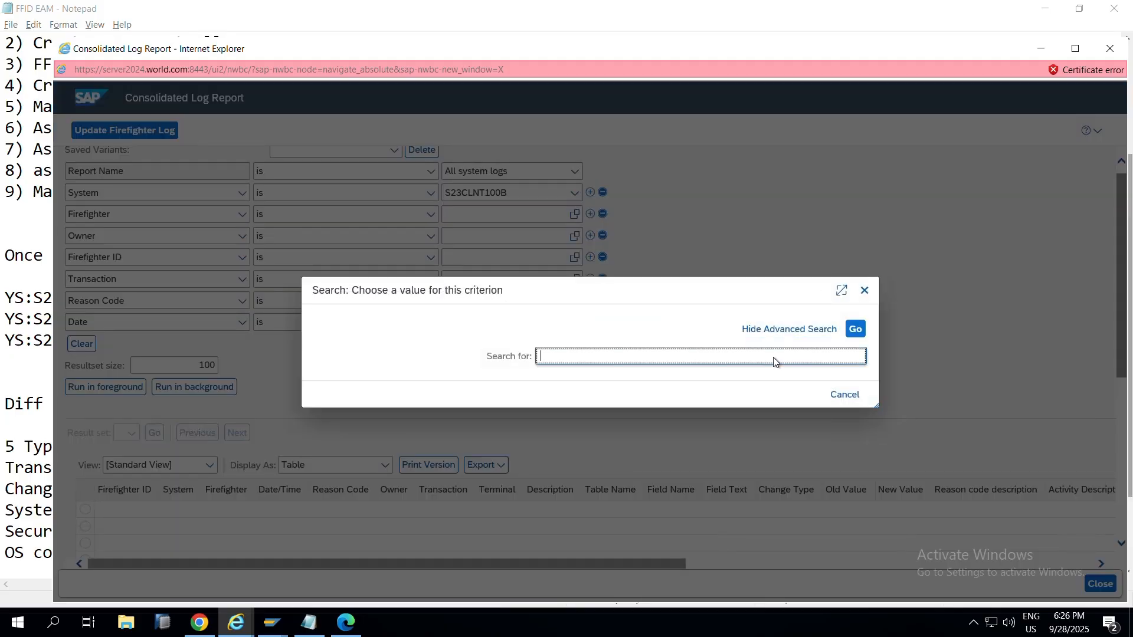
{"action": "type", "text": "FFID_MMBC"}
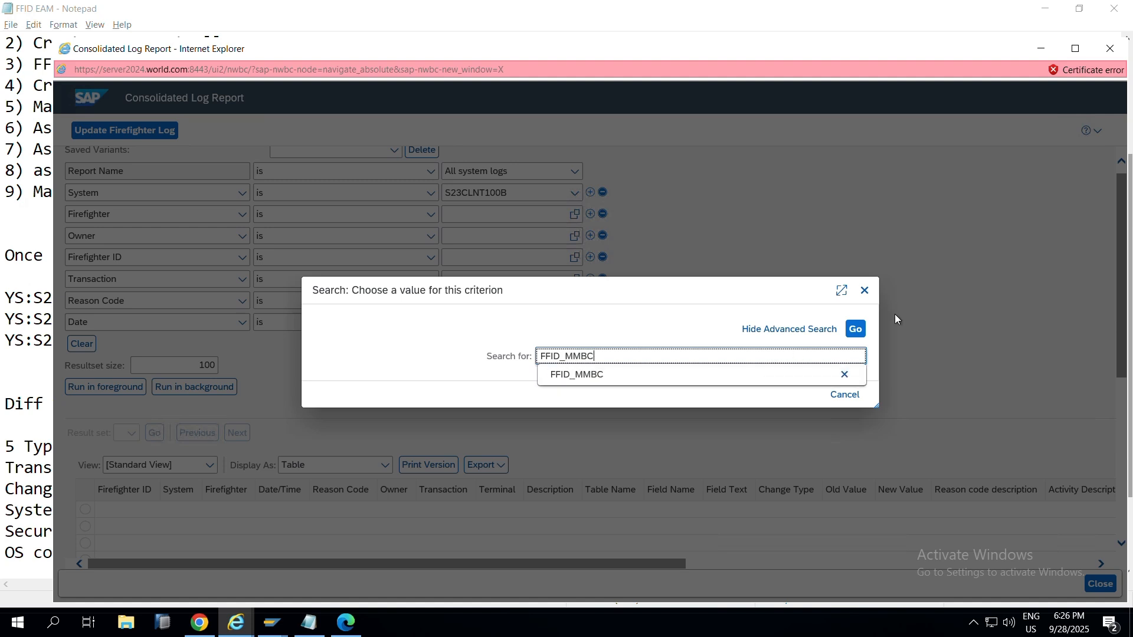
{"action": "left_click", "coordinate": [855, 329]}
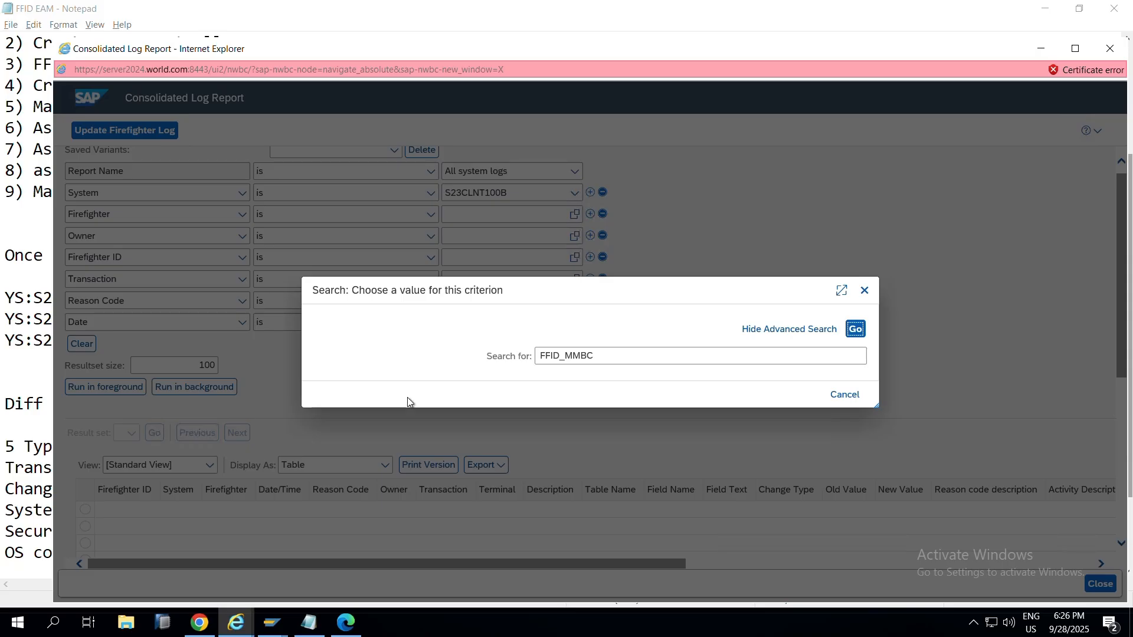
{"action": "left_click", "coordinate": [334, 392]}
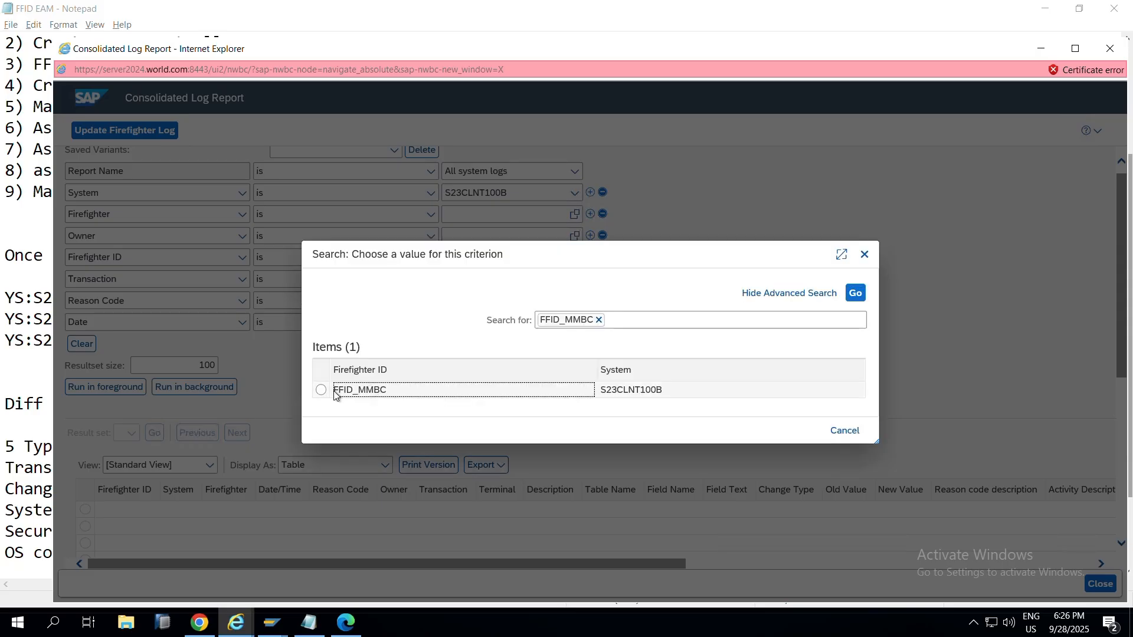
{"action": "left_click", "coordinate": [335, 392]}
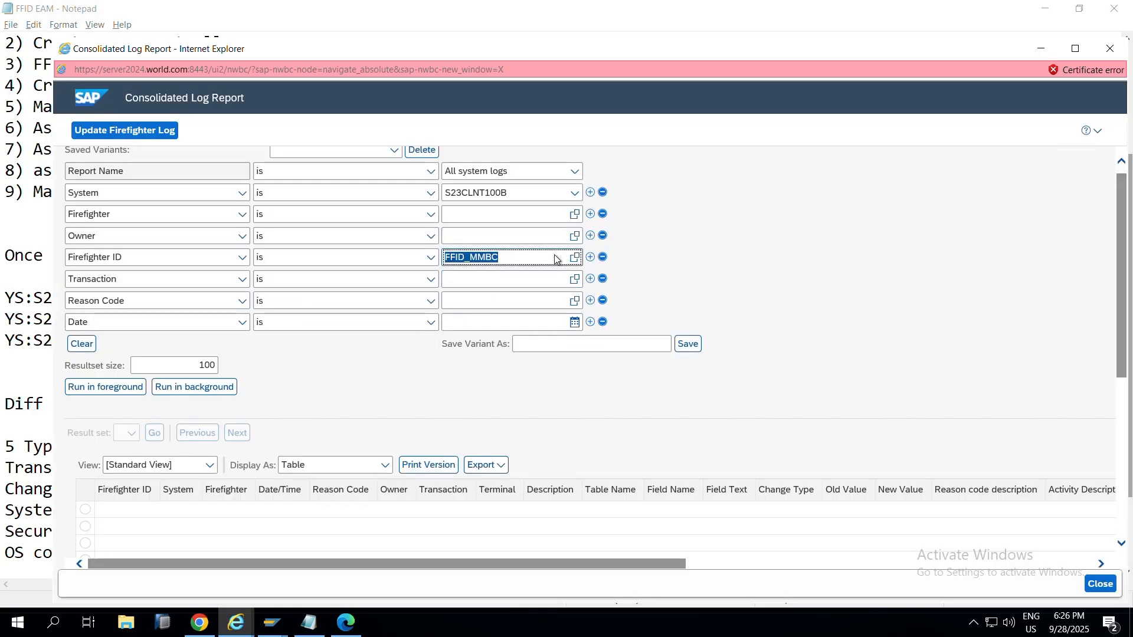
Step: Add another Firefighter ID criterion row, then close the calendar without choosing a date
{"action": "left_click", "coordinate": [590, 258]}
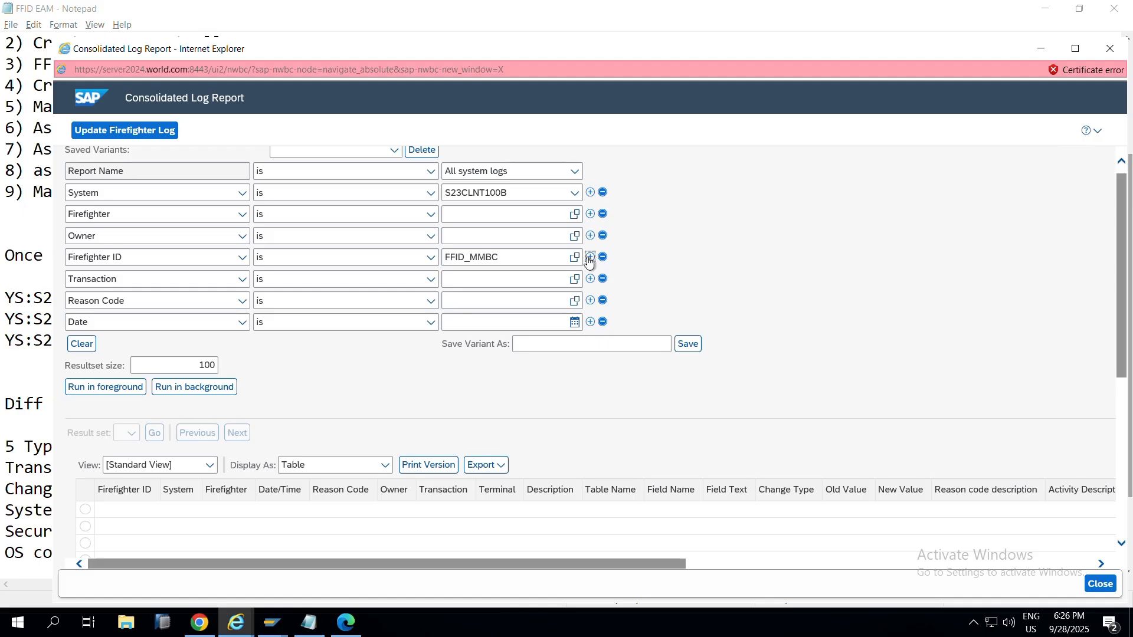
{"action": "left_click", "coordinate": [472, 275]}
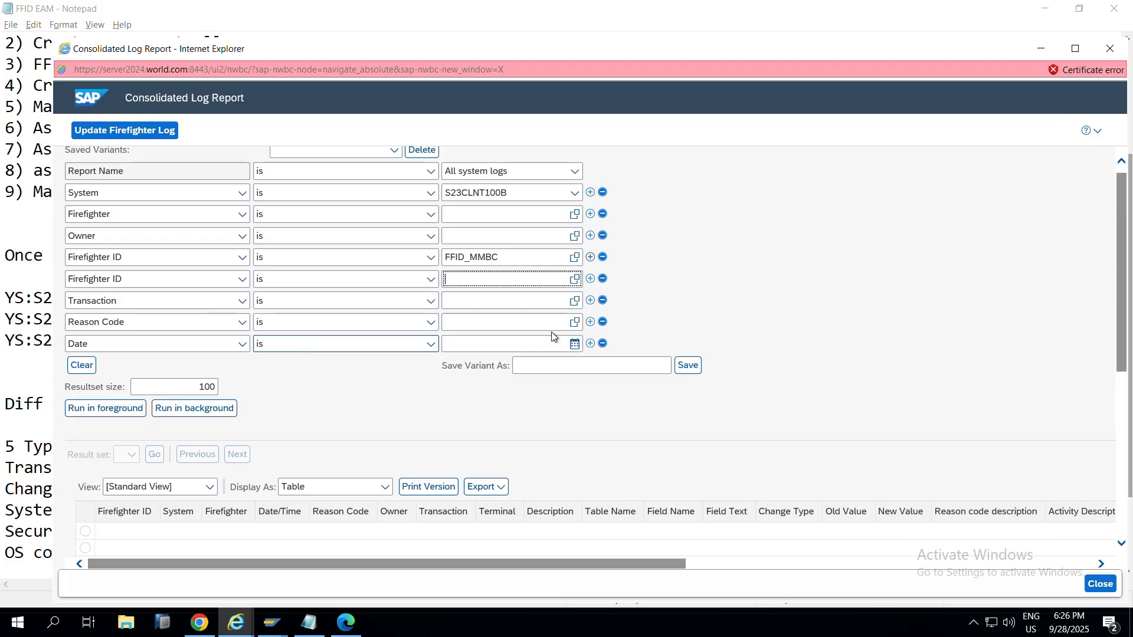
{"action": "left_click", "coordinate": [574, 345]}
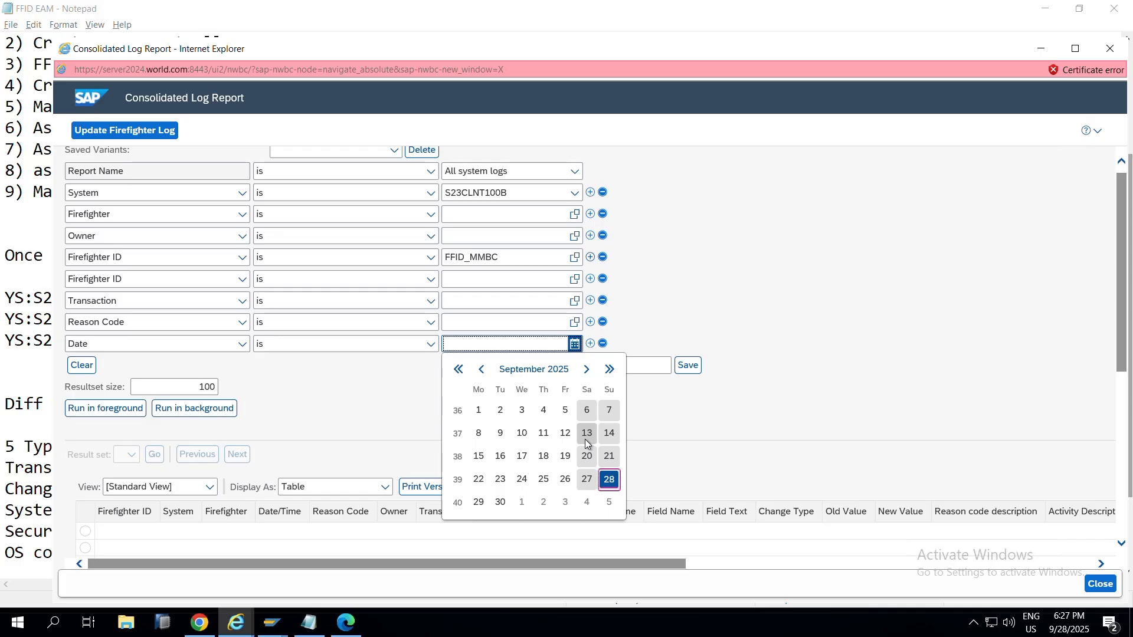
{"action": "left_click", "coordinate": [758, 222]}
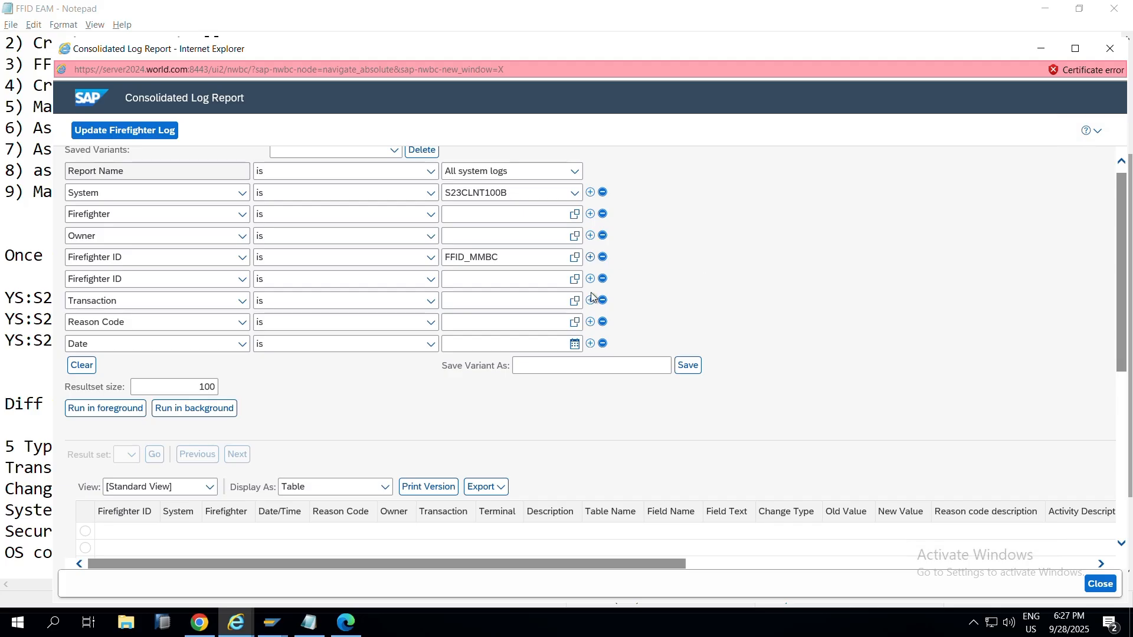
Step: Run the log report for FFID_MMBC in the foreground once
{"action": "scroll", "coordinate": [710, 243], "scroll_direction": "down", "scroll_amount": 2}
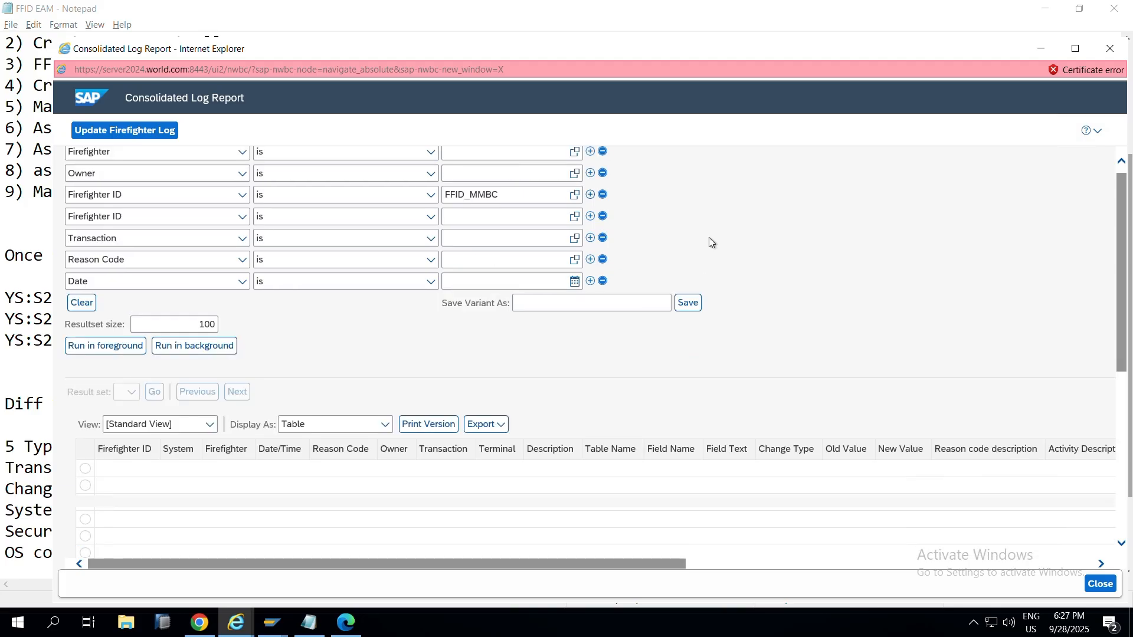
{"action": "left_click", "coordinate": [113, 291]}
{"action": "scroll", "coordinate": [557, 301], "scroll_direction": "up", "scroll_amount": 2}
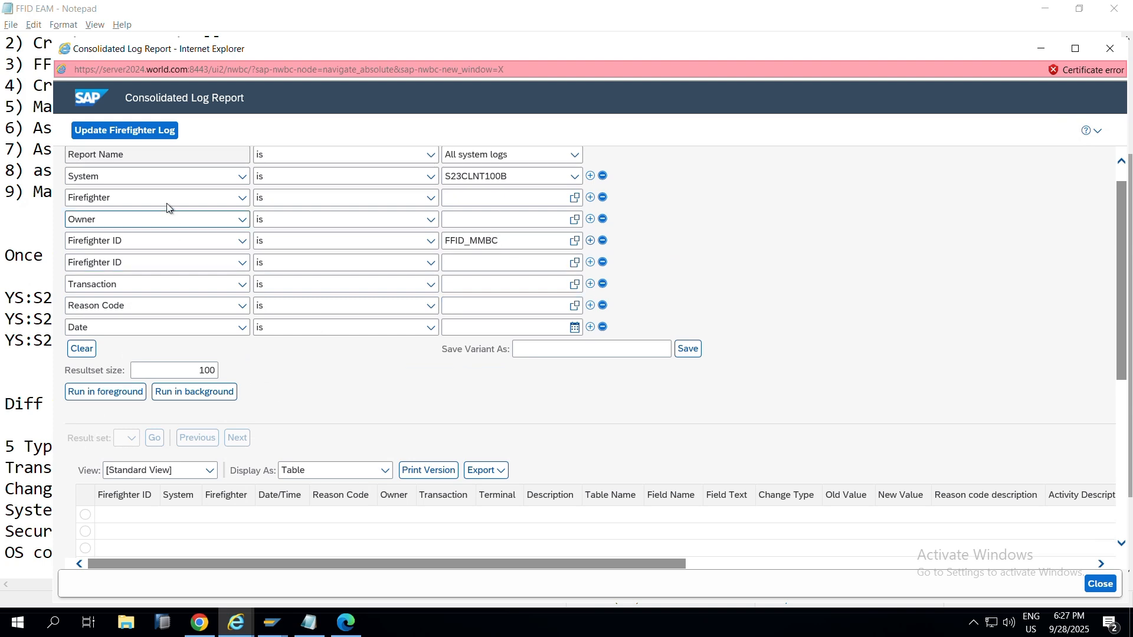
{"action": "left_click", "coordinate": [478, 204]}
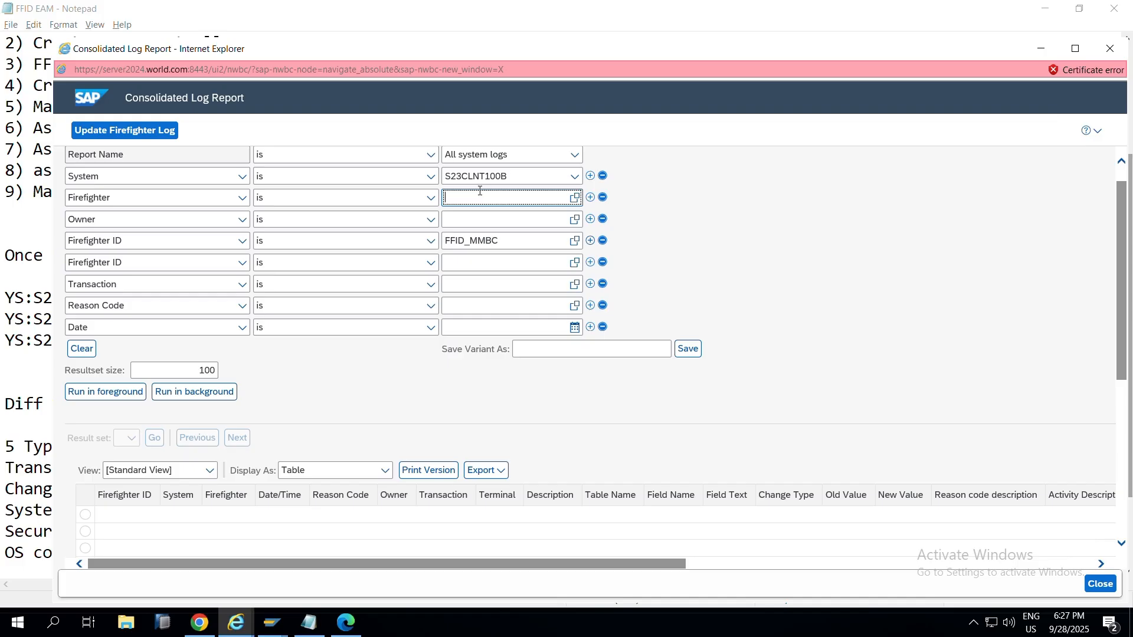
Step: Set the Date condition to 'is between', rerun the report, and dismiss the 'No record found' message
{"action": "left_click", "coordinate": [574, 328]}
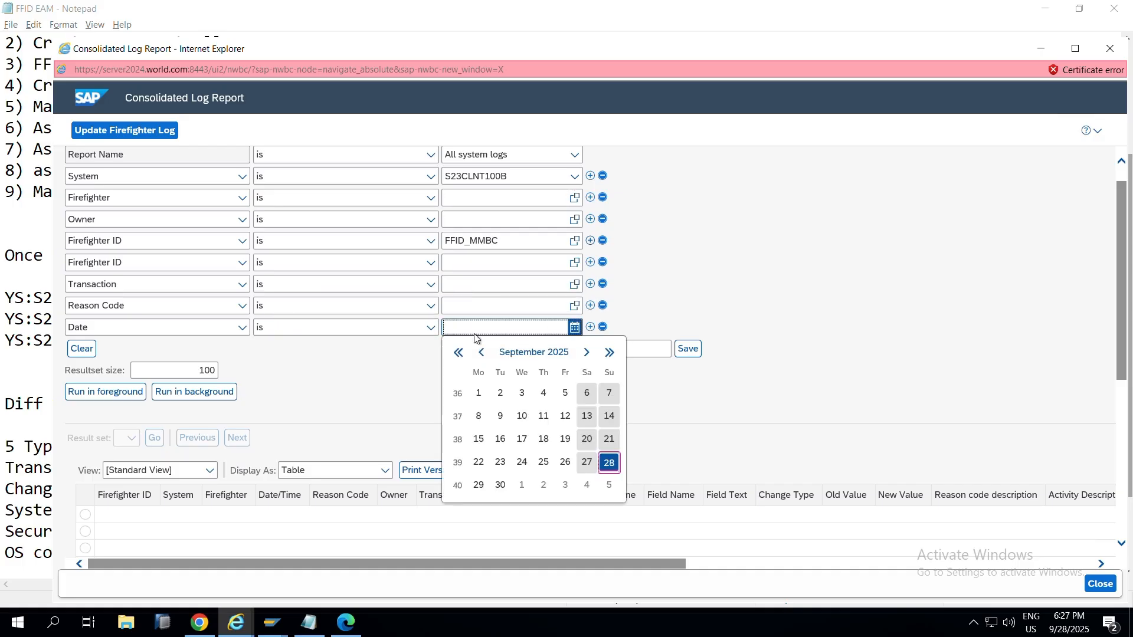
{"action": "left_click", "coordinate": [424, 329]}
{"action": "left_click", "coordinate": [349, 371]}
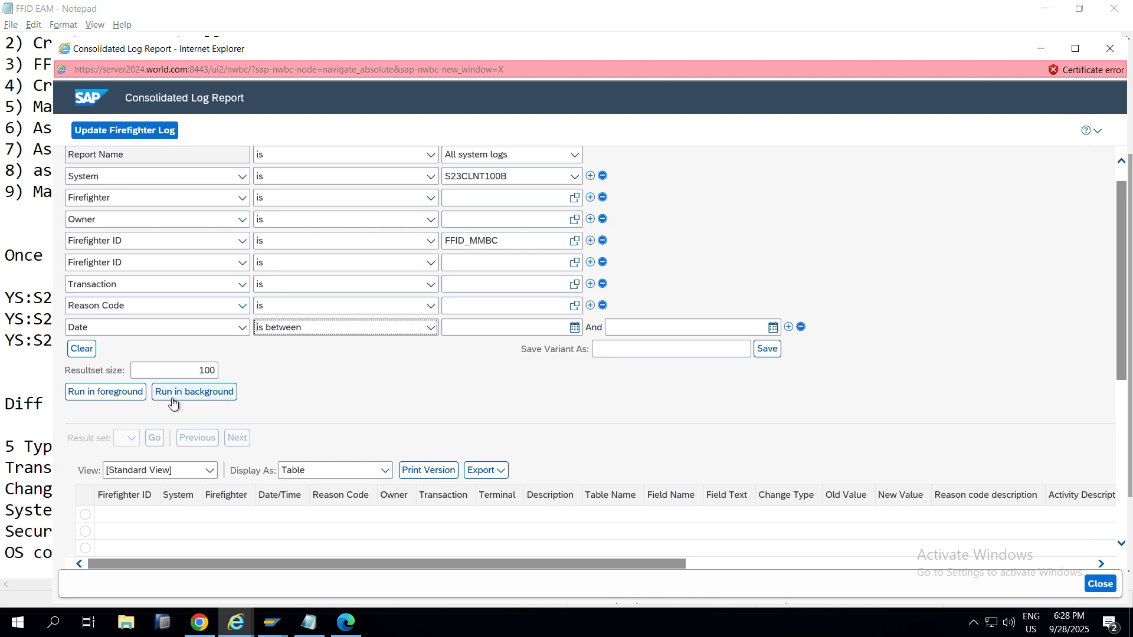
{"action": "left_click", "coordinate": [138, 394]}
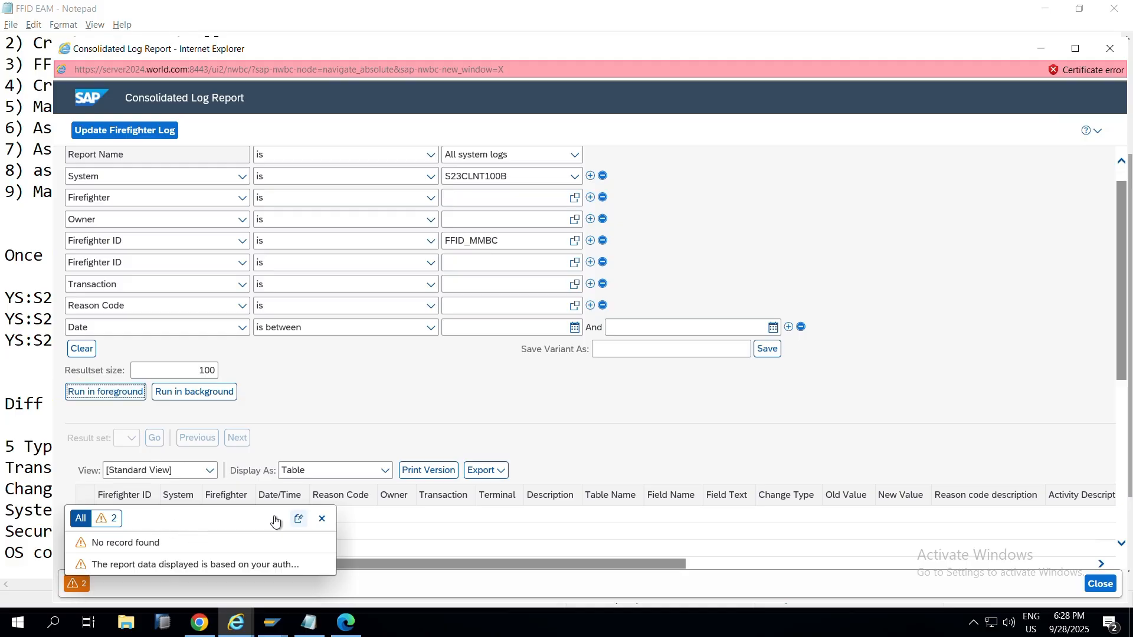
{"action": "left_click", "coordinate": [322, 520]}
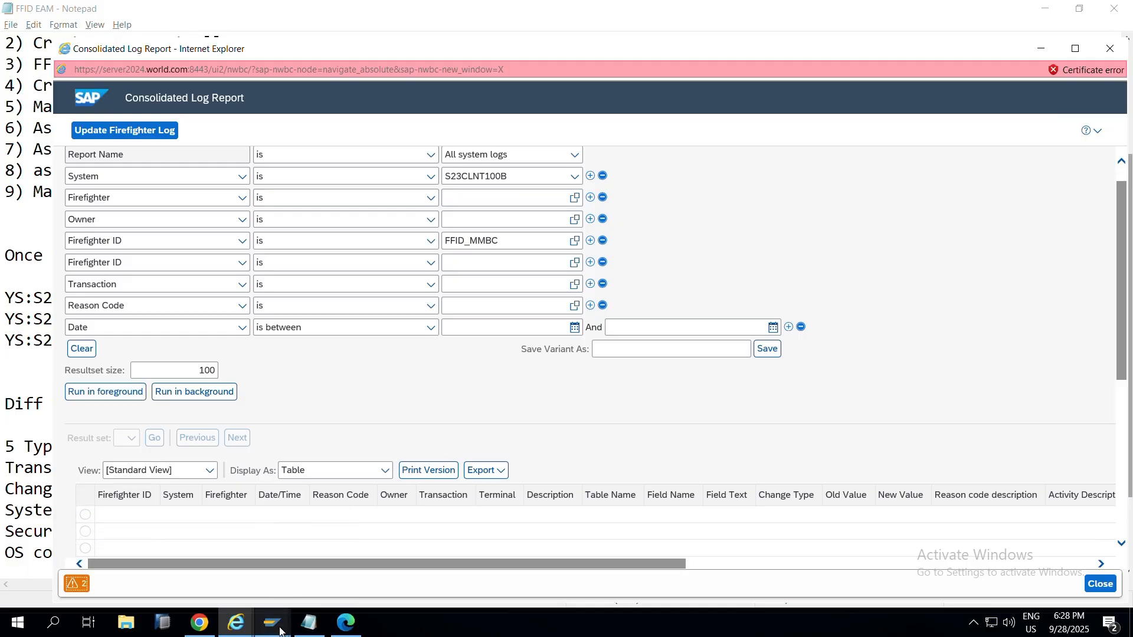
Step: Open the S/4 HANA FIORI connection and fill the user field from the history list
{"action": "mouse_move", "coordinate": [280, 630]}
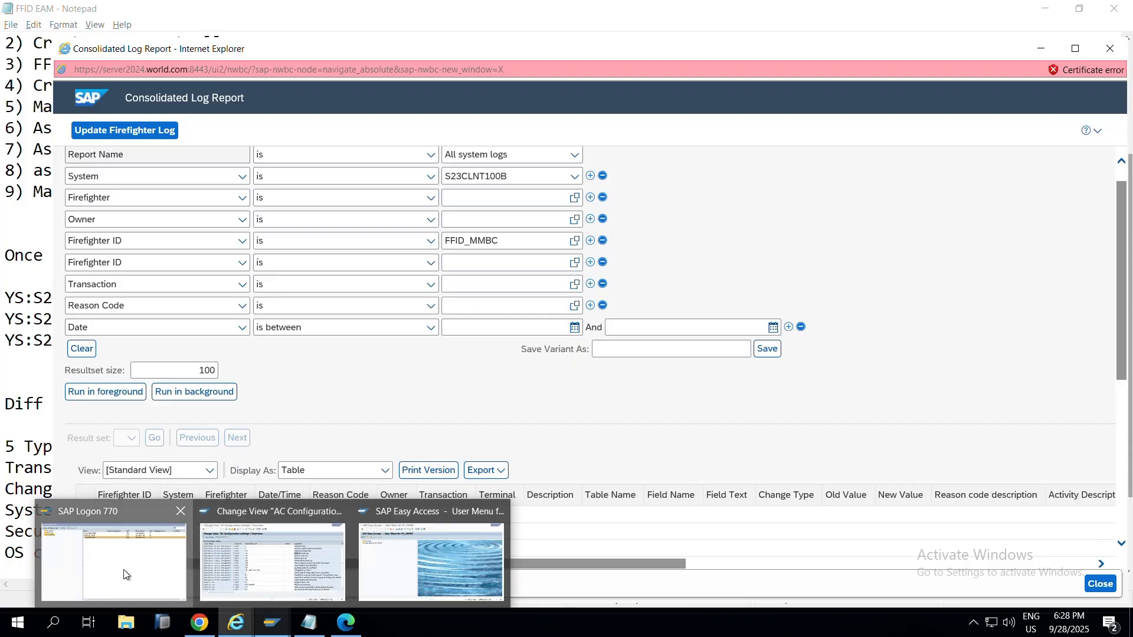
{"action": "left_click", "coordinate": [156, 575]}
{"action": "left_click", "coordinate": [393, 79]}
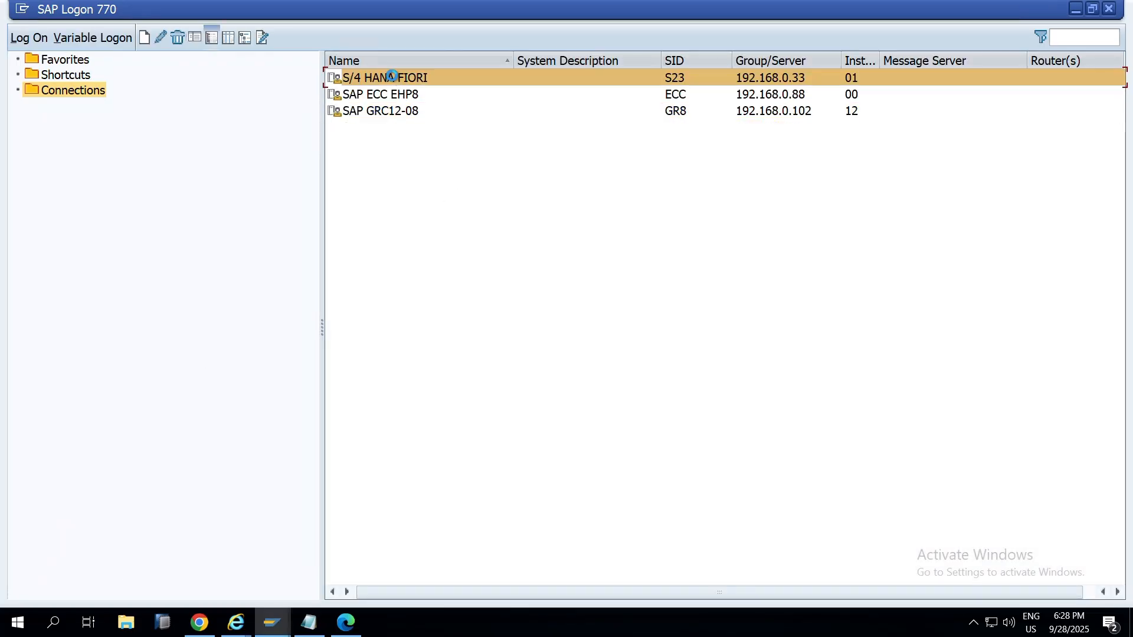
{"action": "key", "text": "Return"}
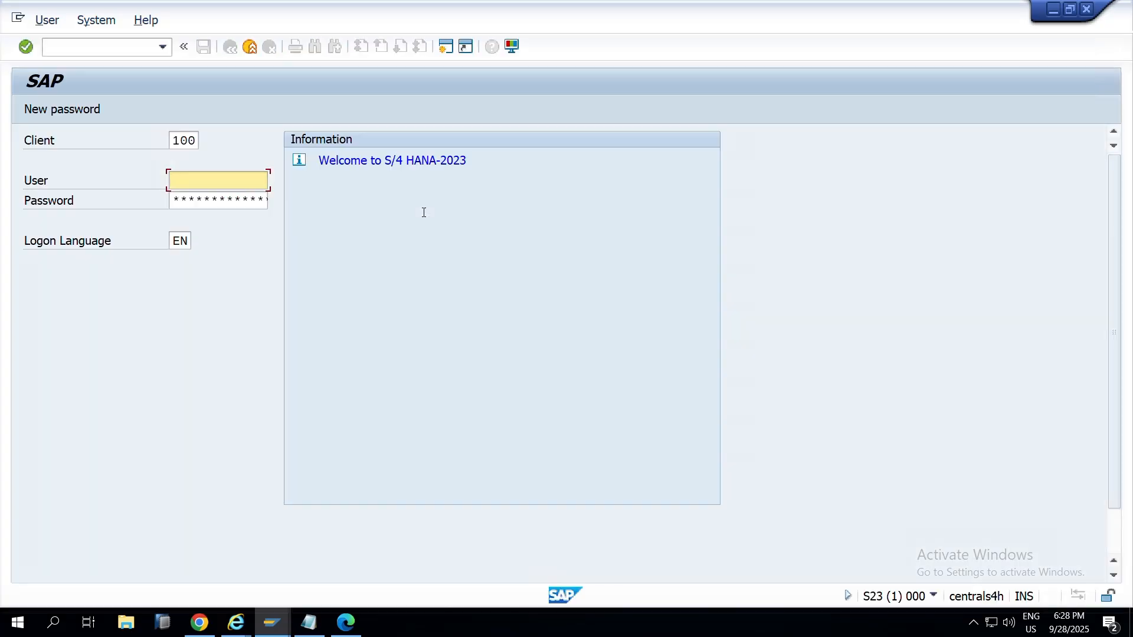
{"action": "key", "text": "Down"}
{"action": "key", "text": "Down"}
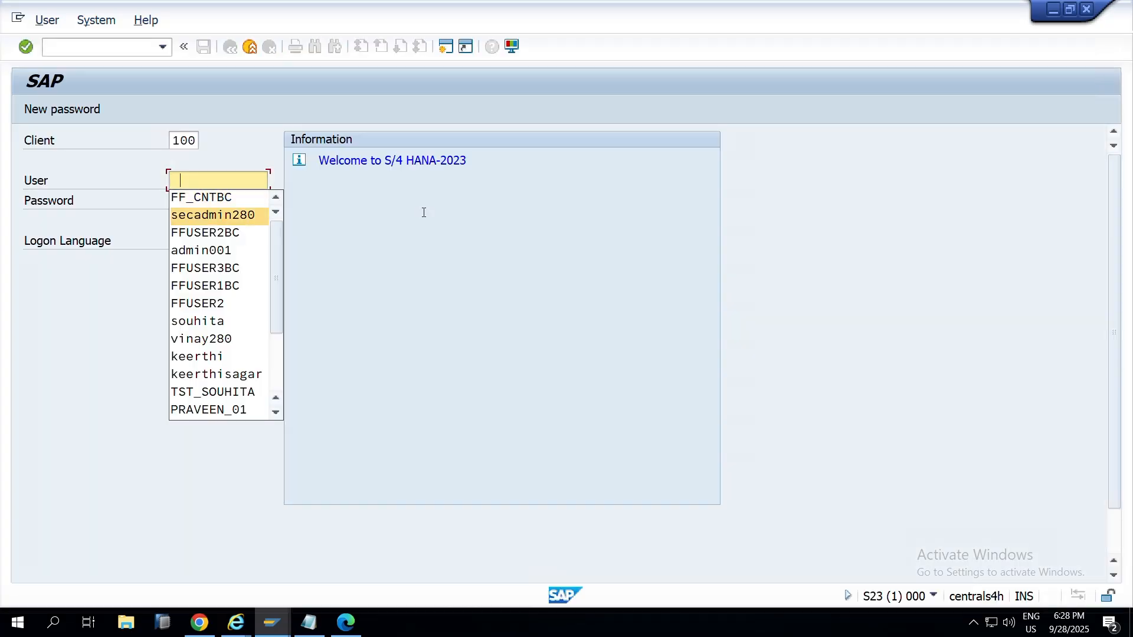
{"action": "key", "text": "Return"}
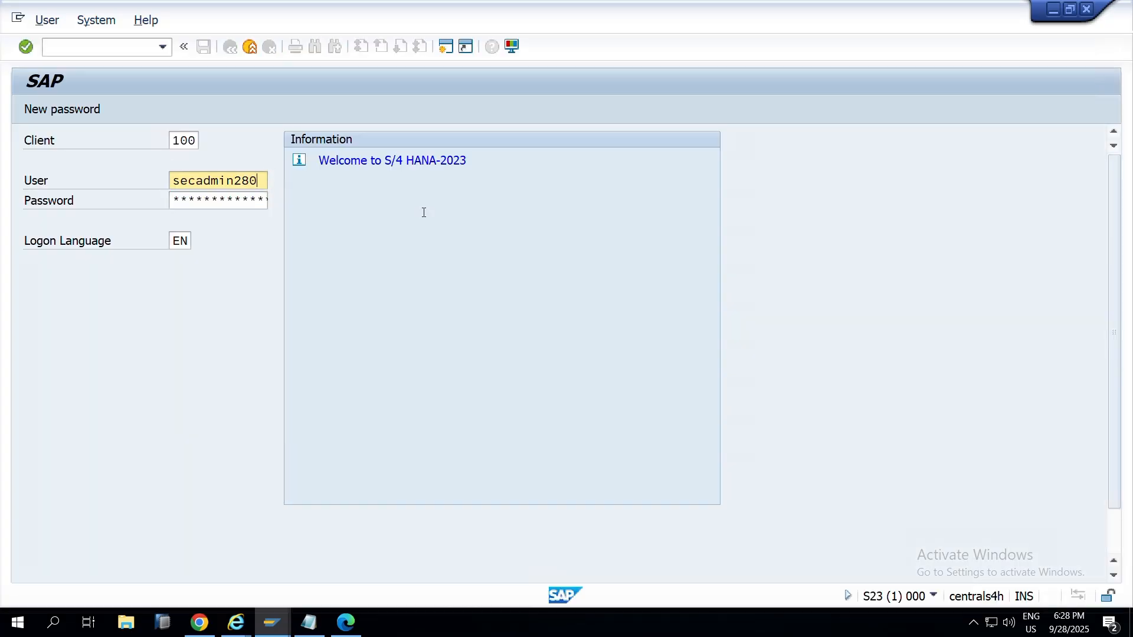
Step: Close the Consolidated Log Report window
{"action": "key", "text": "alt+Tab"}
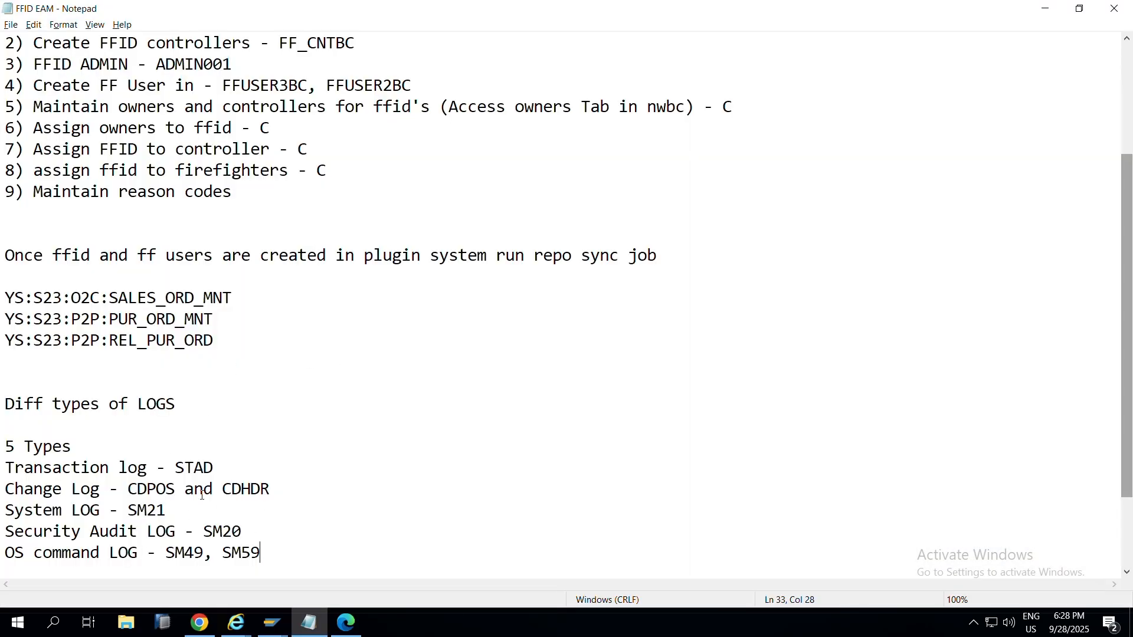
{"action": "key", "text": "alt+Tab"}
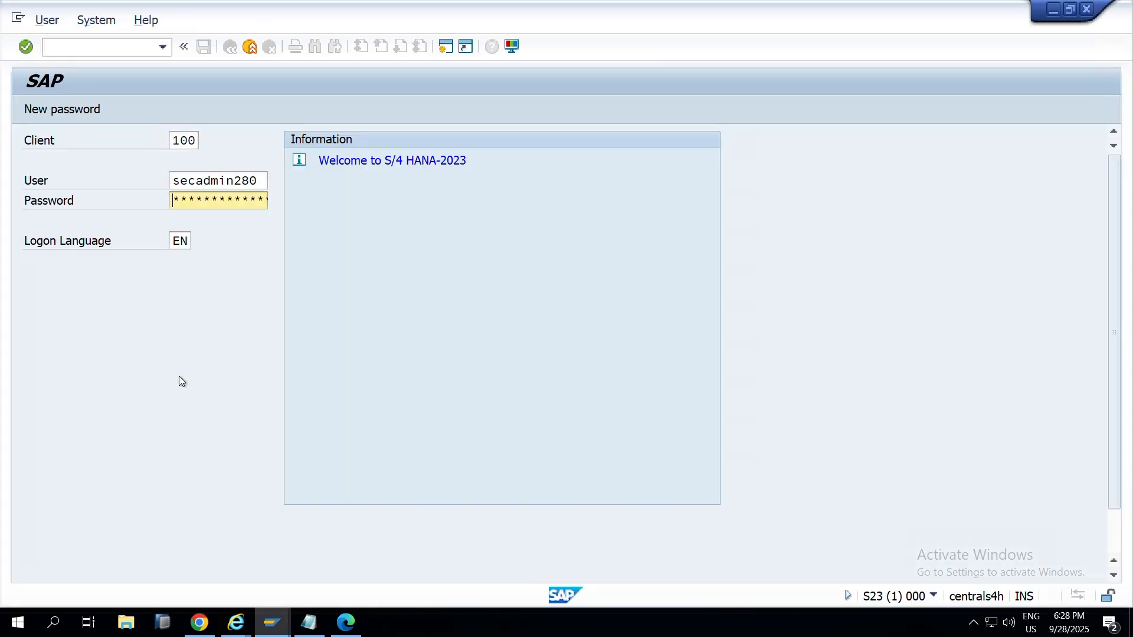
{"action": "key", "text": "alt+Tab"}
{"action": "key", "text": "alt+Tab"}
{"action": "key", "text": "alt+Tab"}
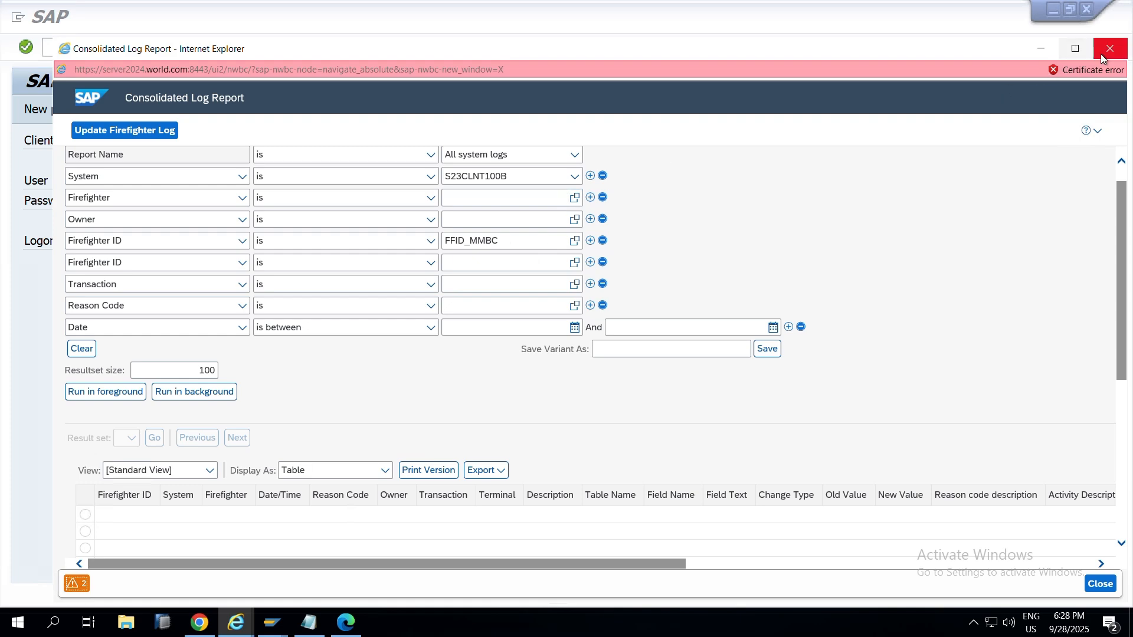
{"action": "left_click", "coordinate": [1099, 54]}
Step: From the Reports and Analytics page, open the Firefighter Log Summary Report
{"action": "key", "text": "alt+Tab"}
{"action": "key", "text": "alt+Tab"}
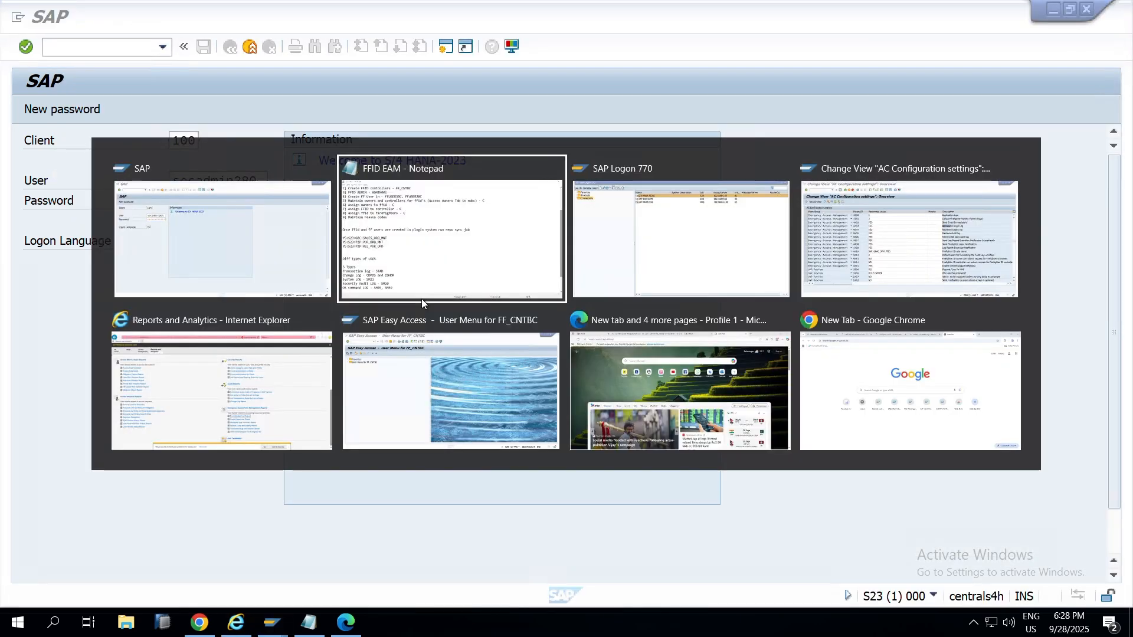
{"action": "key", "text": "alt+Tab"}
{"action": "key", "text": "alt+Tab"}
{"action": "key", "text": "alt+Tab"}
{"action": "key", "text": "alt+shift+Tab"}
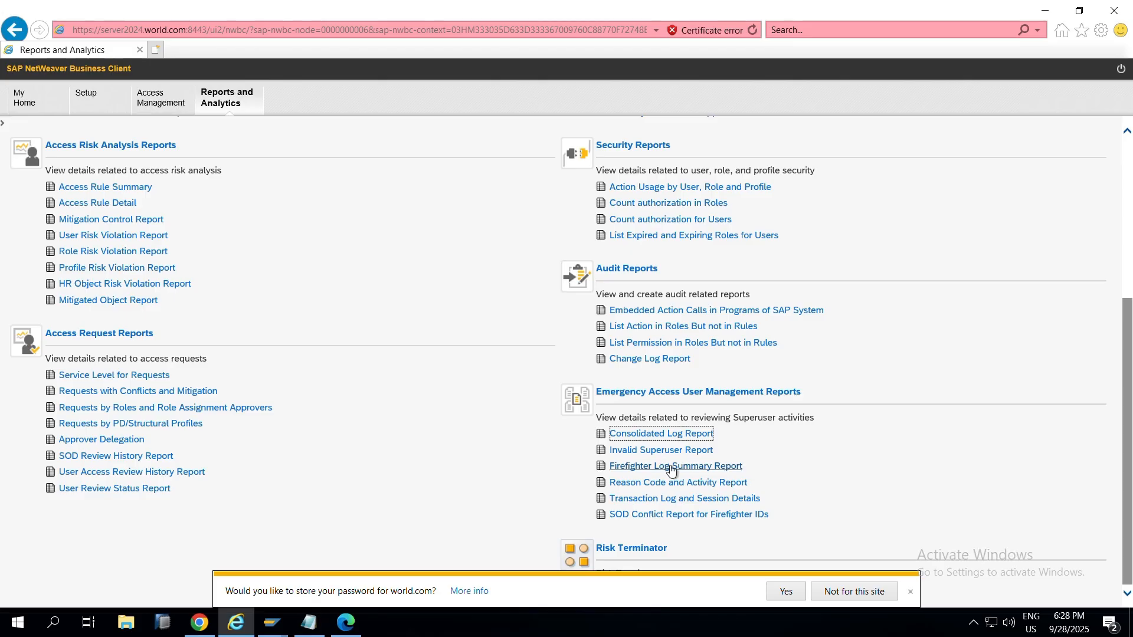
{"action": "left_click", "coordinate": [677, 473]}
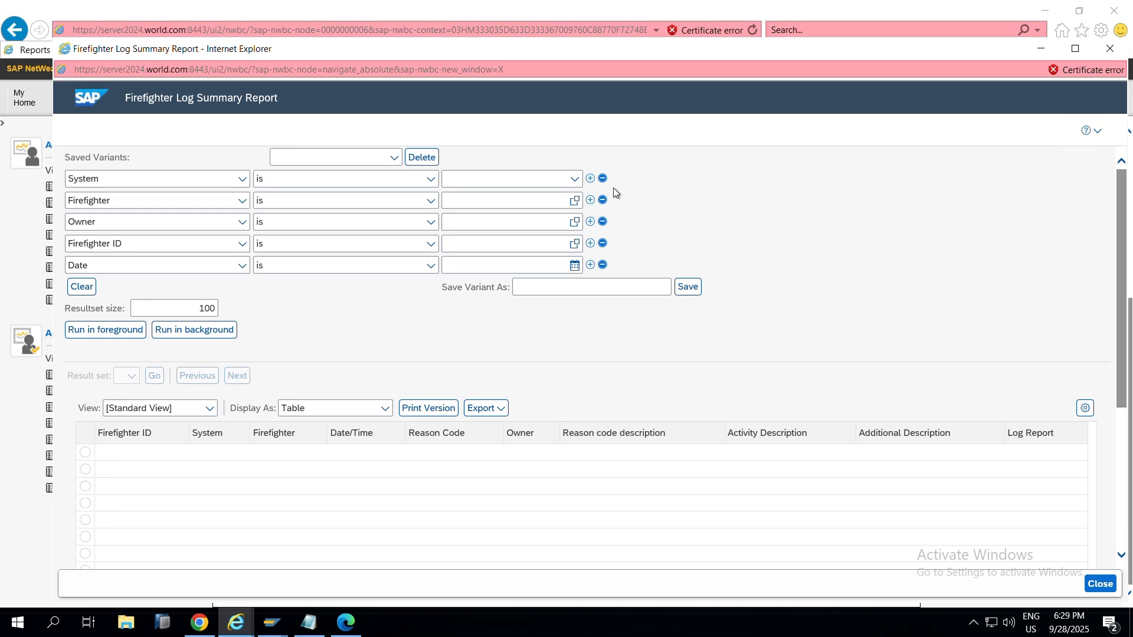
Step: Run the Firefighter Log Summary Report for system S23CLNT100B, dismiss the warning, then close it
{"action": "left_click", "coordinate": [574, 179]}
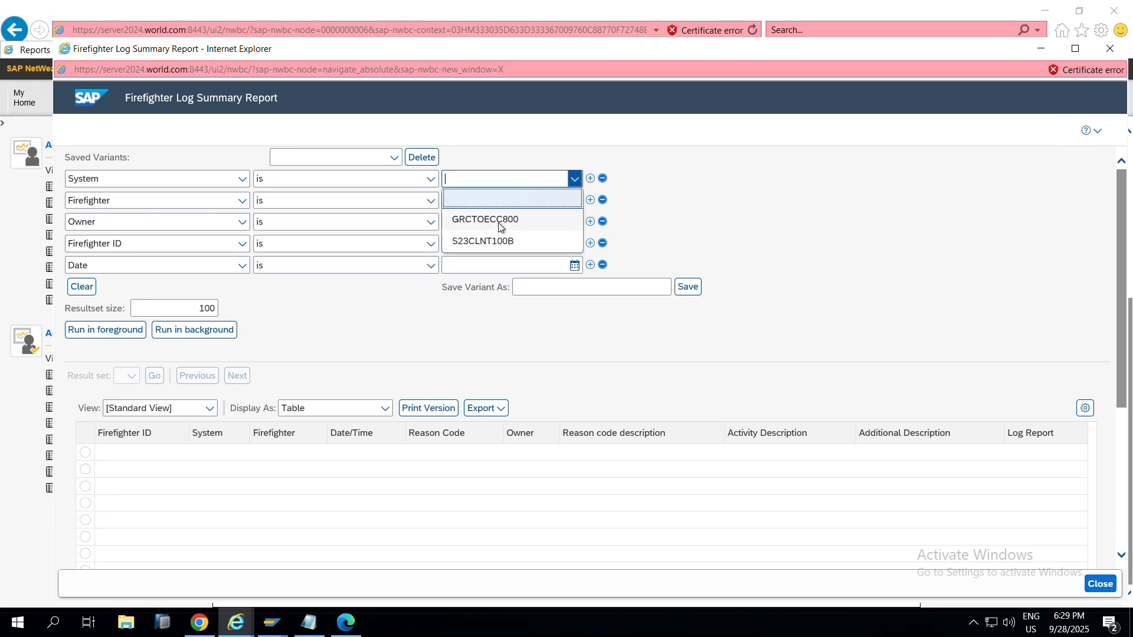
{"action": "left_click", "coordinate": [500, 248]}
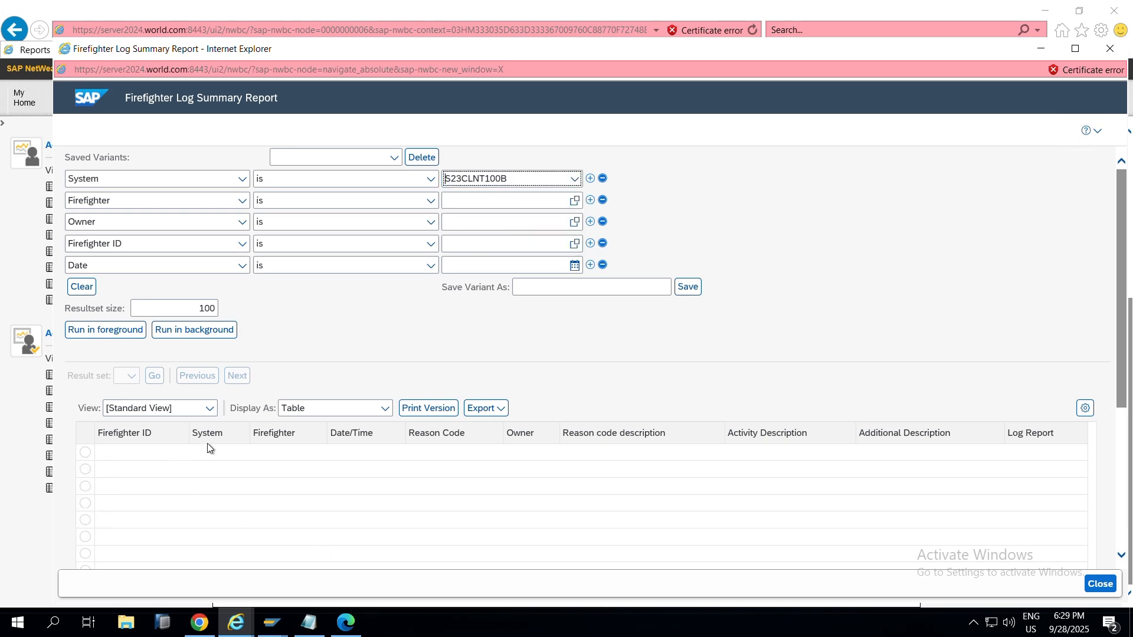
{"action": "left_click", "coordinate": [118, 337]}
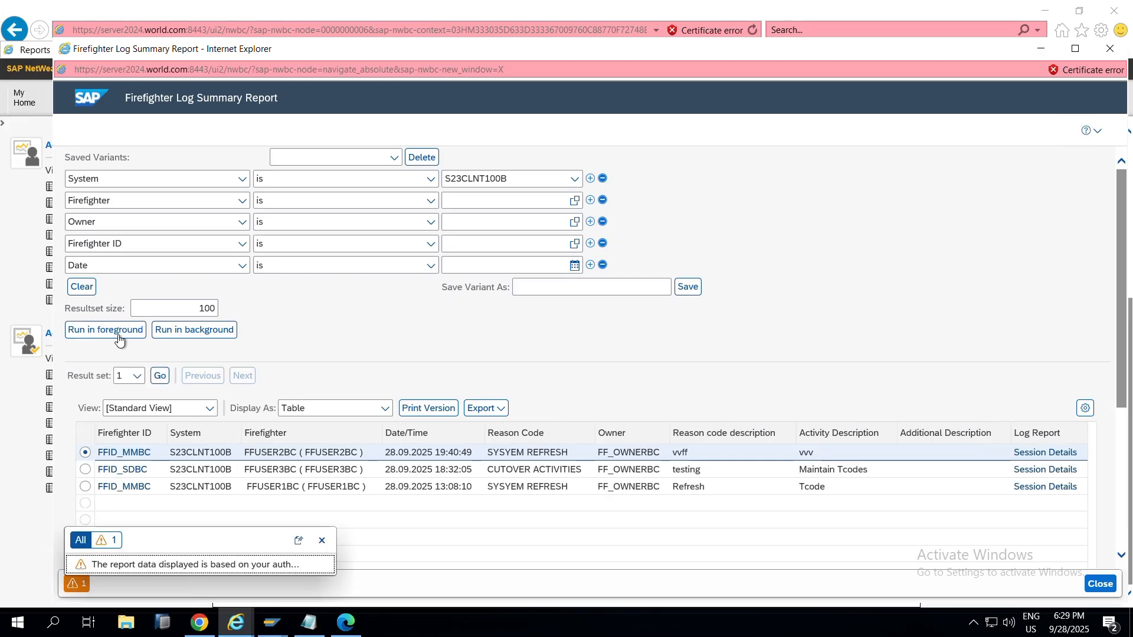
{"action": "left_click", "coordinate": [322, 538]}
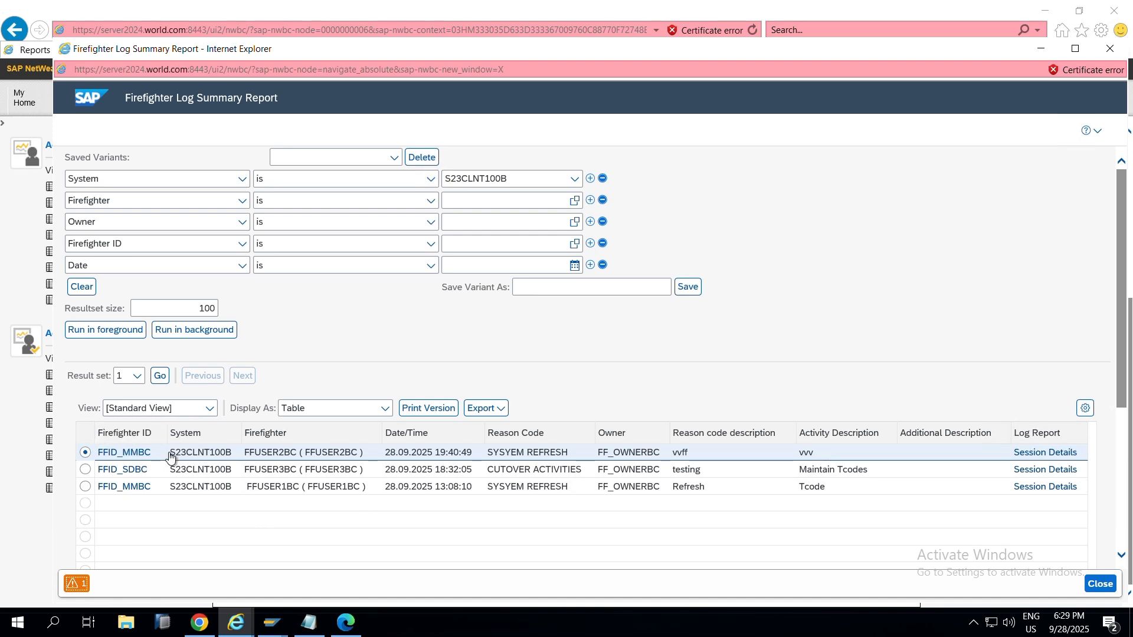
{"action": "left_click", "coordinate": [1110, 48]}
{"action": "left_click", "coordinate": [685, 438]}
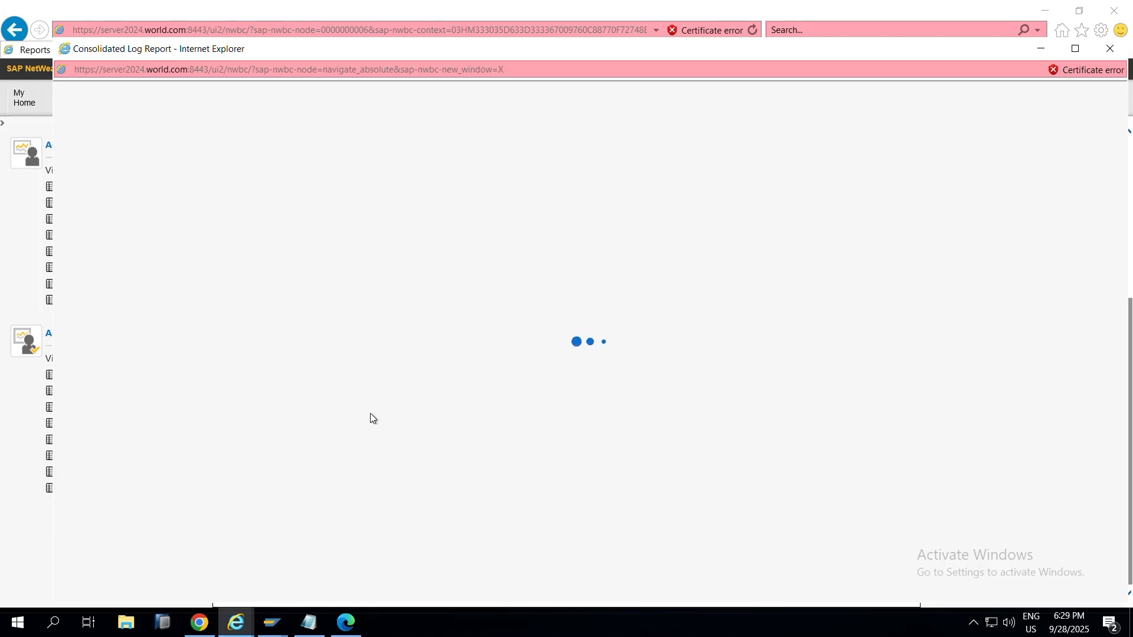
{"action": "scroll", "coordinate": [248, 338], "scroll_direction": "down", "scroll_amount": 3}
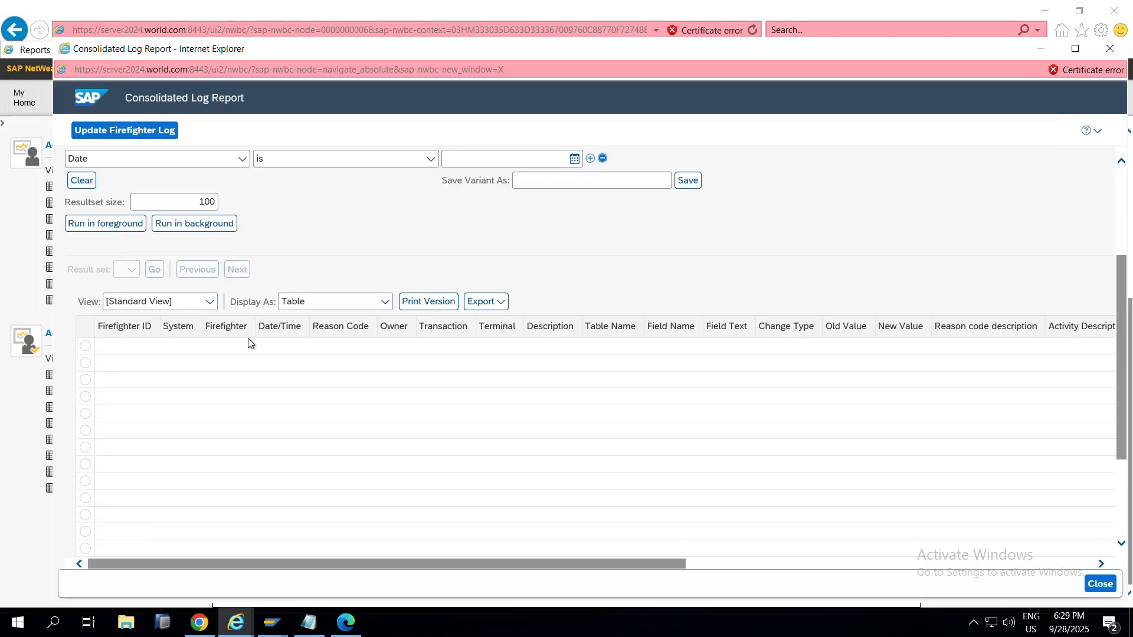
{"action": "left_click", "coordinate": [137, 328]}
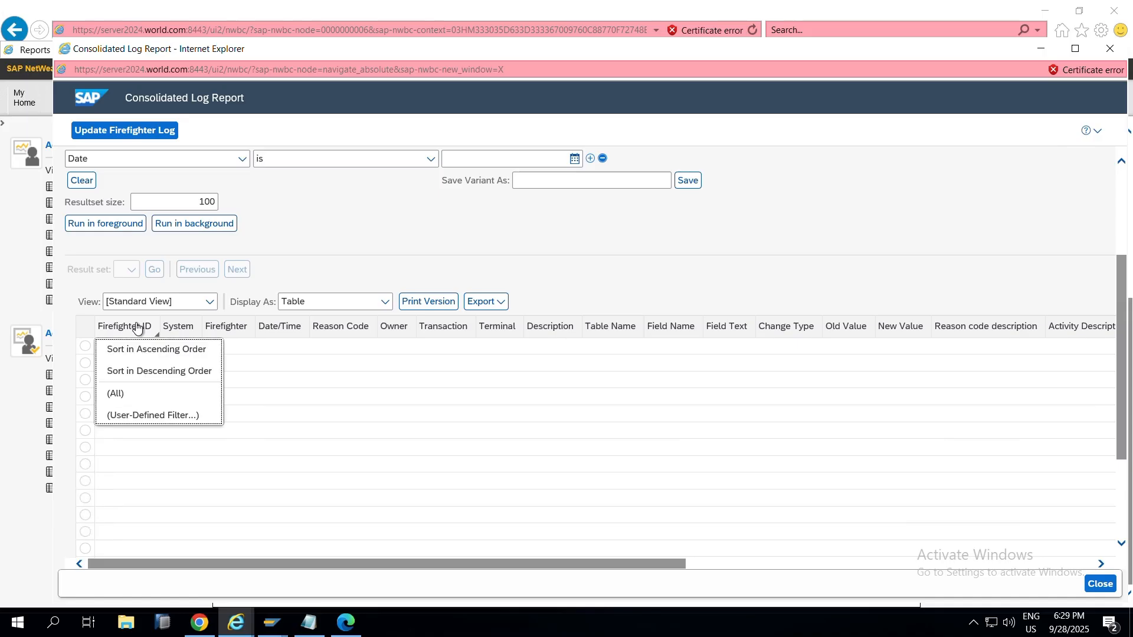
{"action": "left_click", "coordinate": [193, 330]}
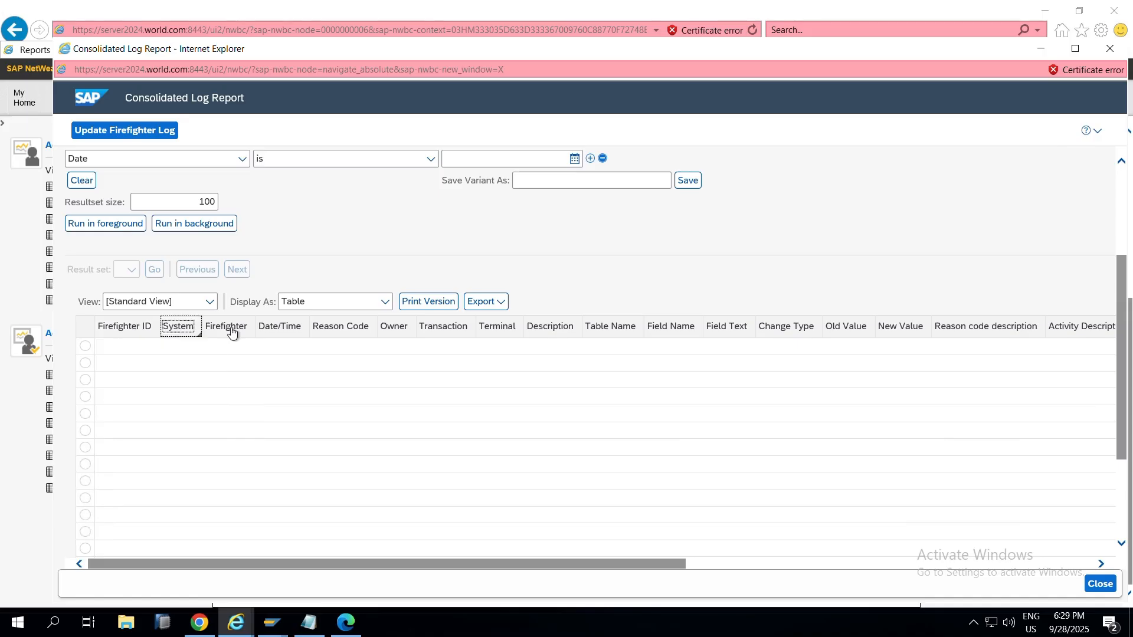
{"action": "left_click", "coordinate": [230, 329]}
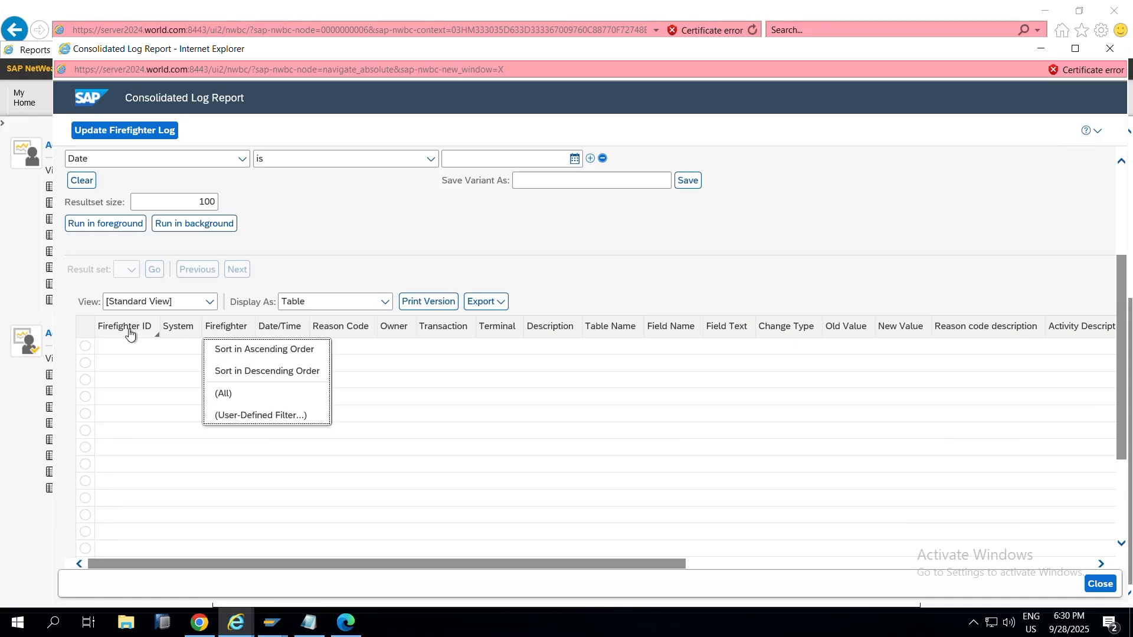
{"action": "key", "text": "Escape"}
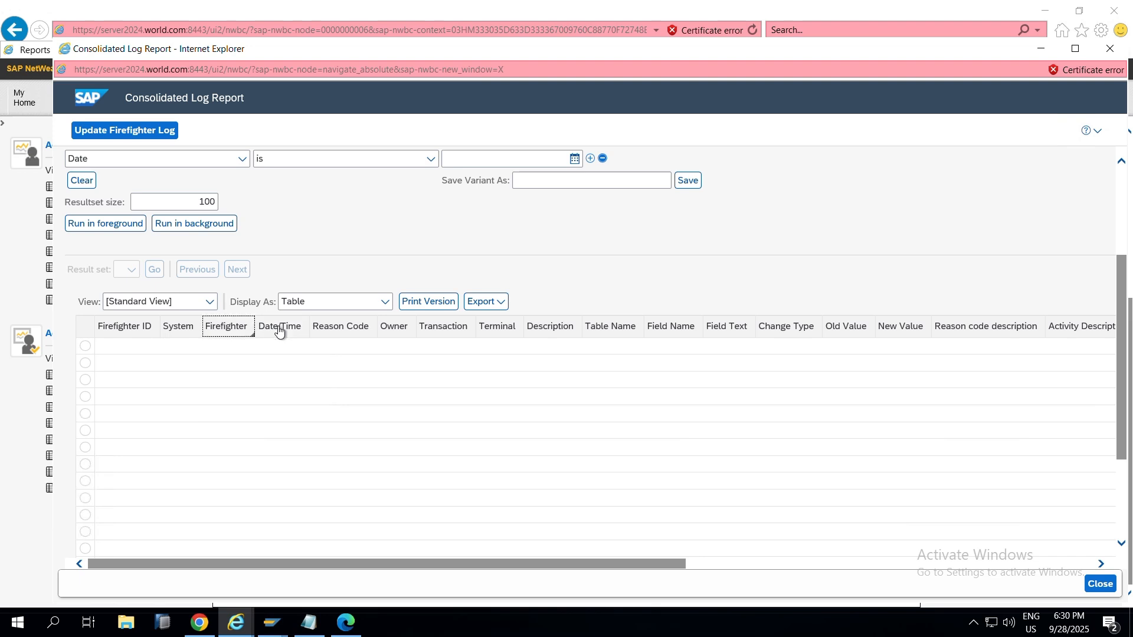
{"action": "left_click", "coordinate": [281, 330]}
{"action": "key", "text": "Escape"}
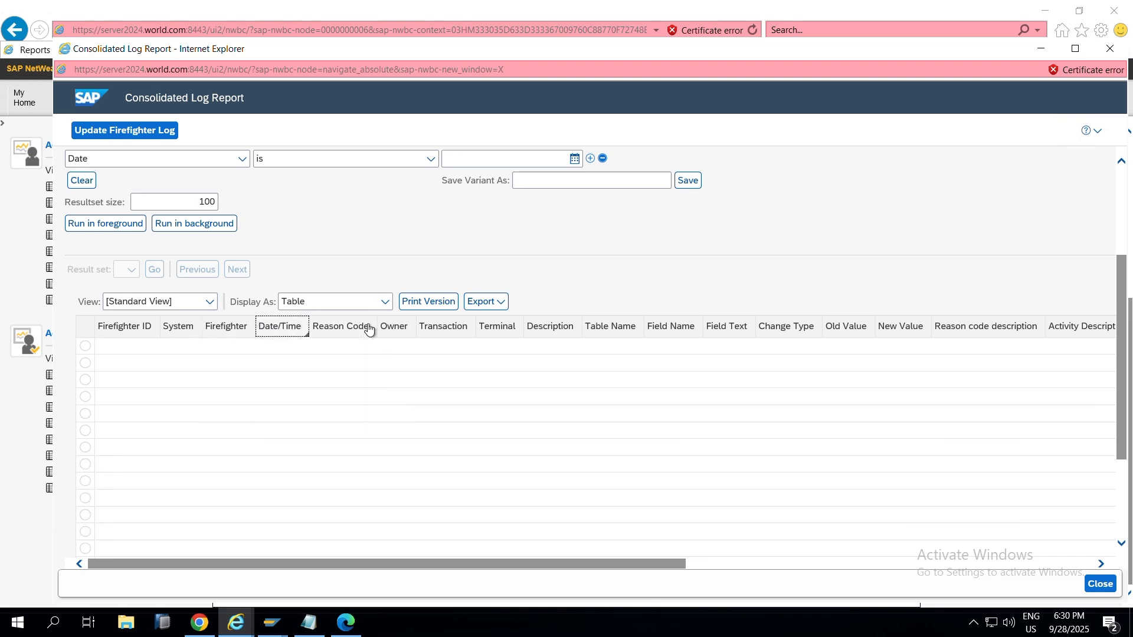
{"action": "left_click", "coordinate": [368, 329]}
{"action": "key", "text": "Escape"}
{"action": "left_click", "coordinate": [453, 329]}
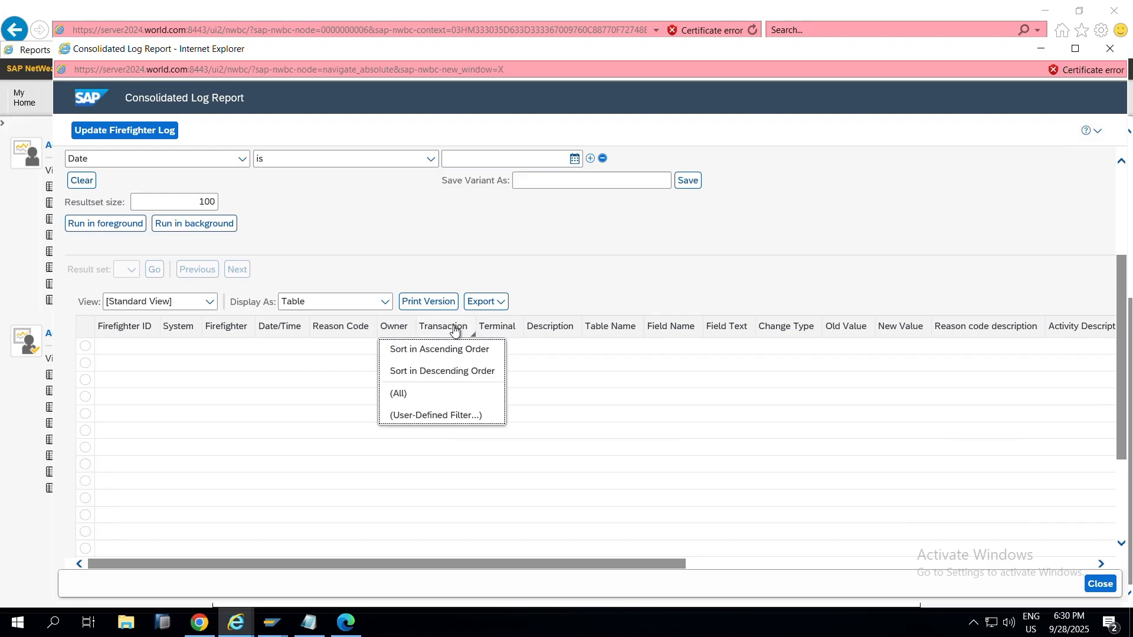
{"action": "left_click", "coordinate": [455, 331]}
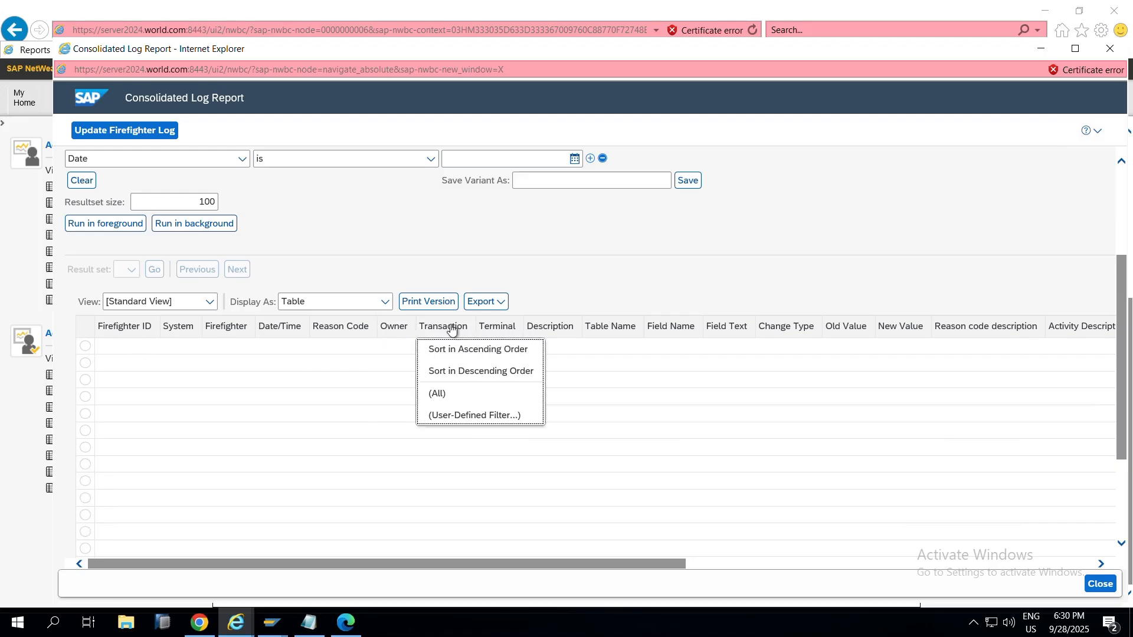
{"action": "left_click", "coordinate": [510, 331]}
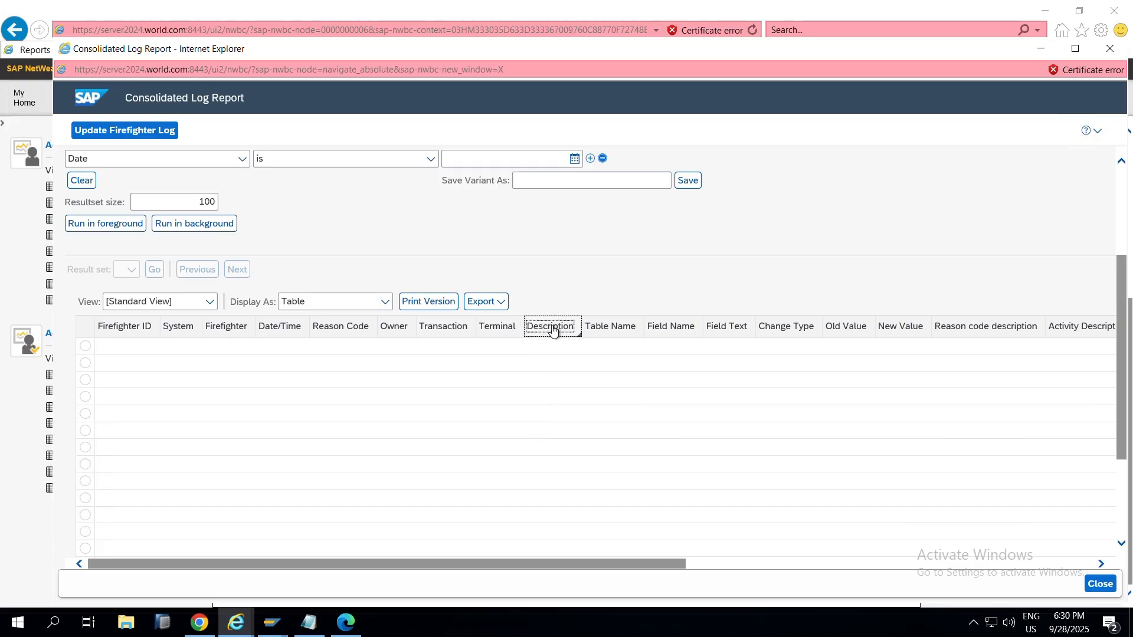
{"action": "left_click", "coordinate": [551, 328]}
{"action": "left_click", "coordinate": [610, 332]}
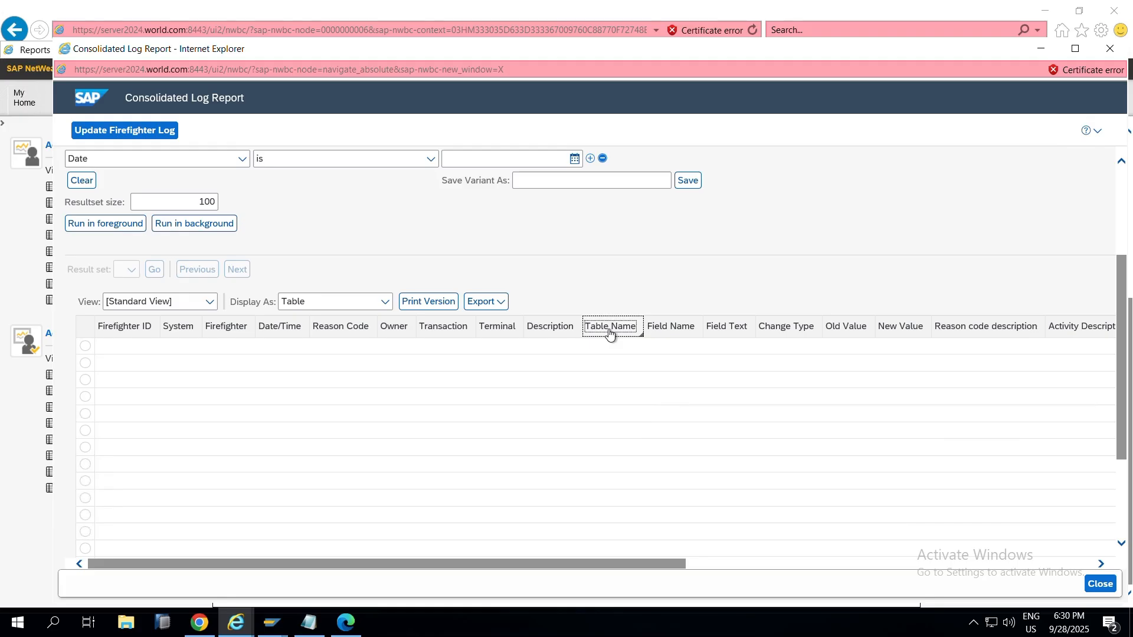
{"action": "left_click", "coordinate": [624, 334]}
{"action": "left_click", "coordinate": [679, 331]}
{"action": "left_click", "coordinate": [727, 338]}
{"action": "left_click", "coordinate": [777, 331]}
{"action": "left_click", "coordinate": [781, 334]}
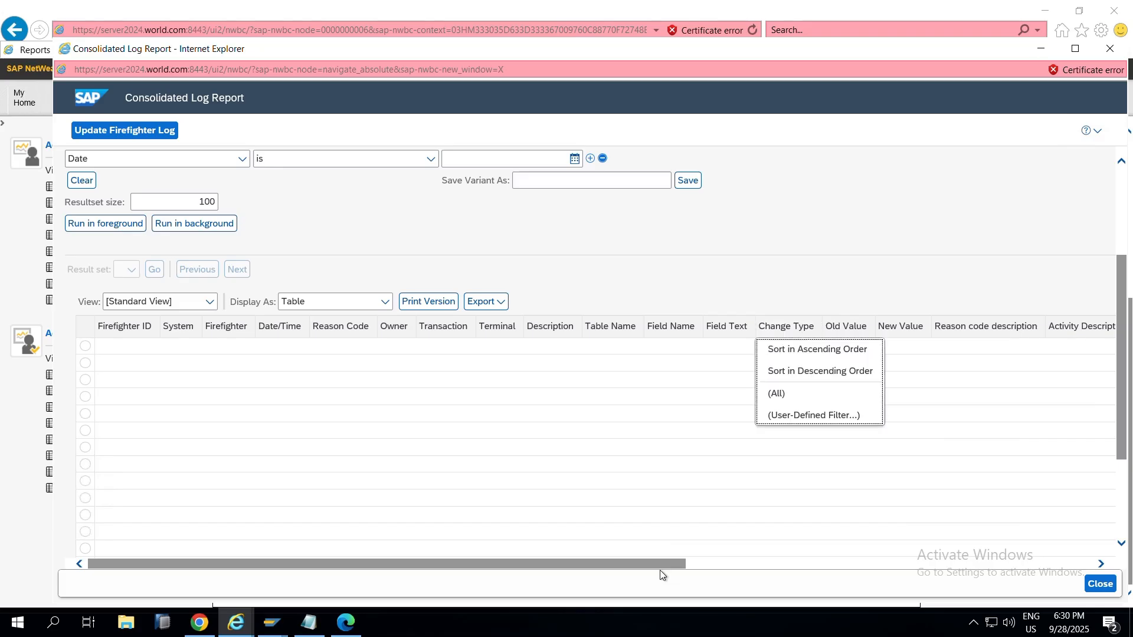
{"action": "left_click_drag", "start_coordinate": [658, 567], "coordinate": [835, 566]}
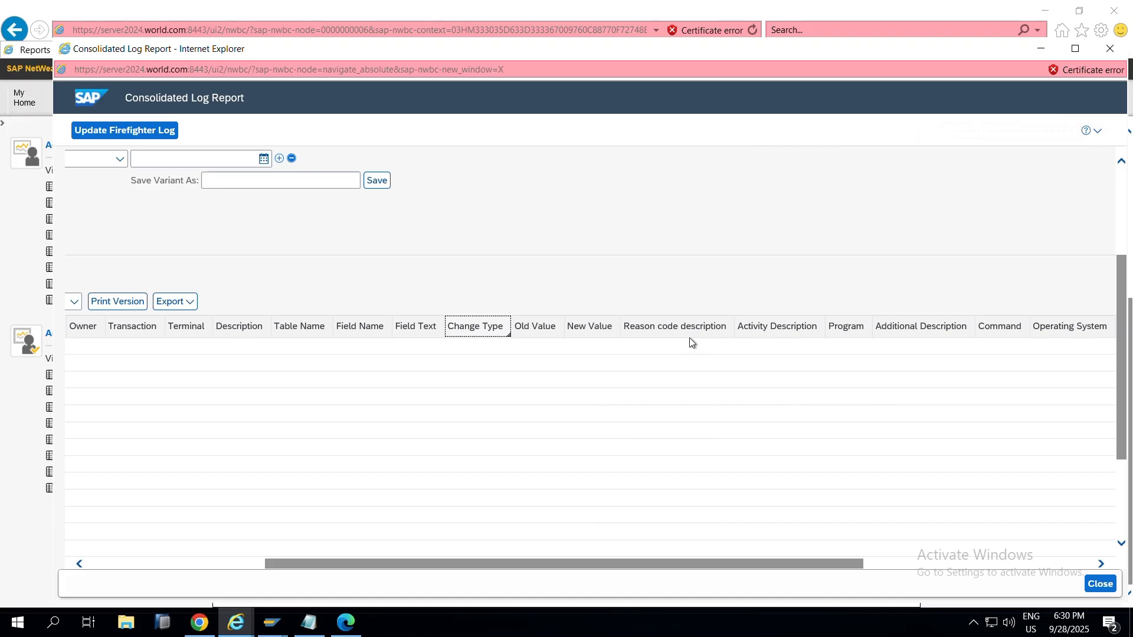
{"action": "left_click", "coordinate": [857, 337]}
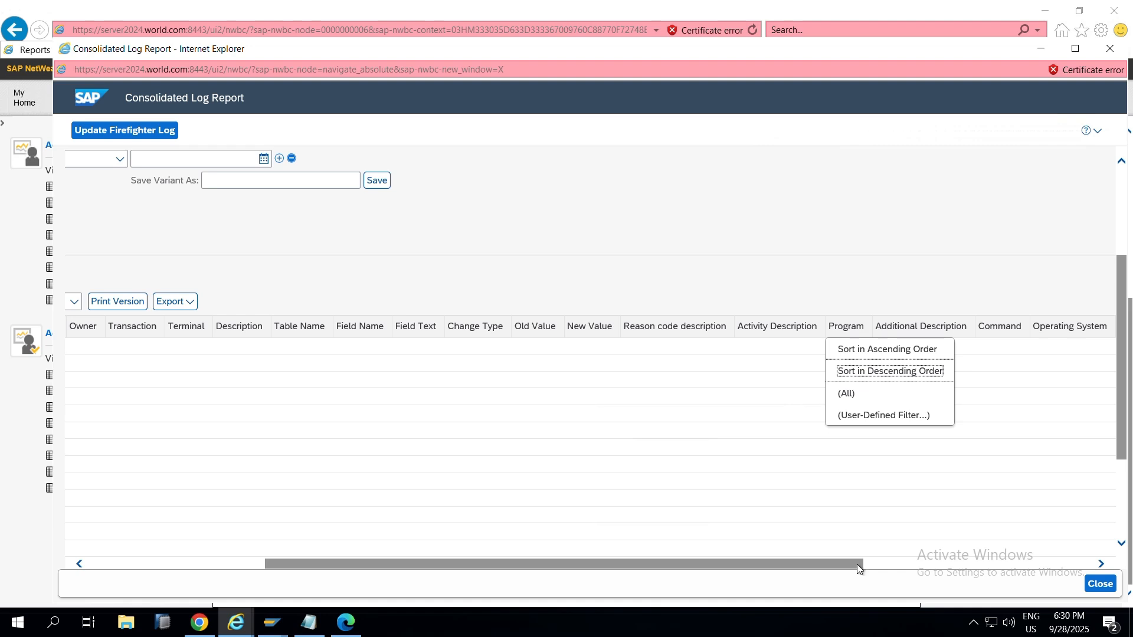
{"action": "left_click", "coordinate": [851, 543]}
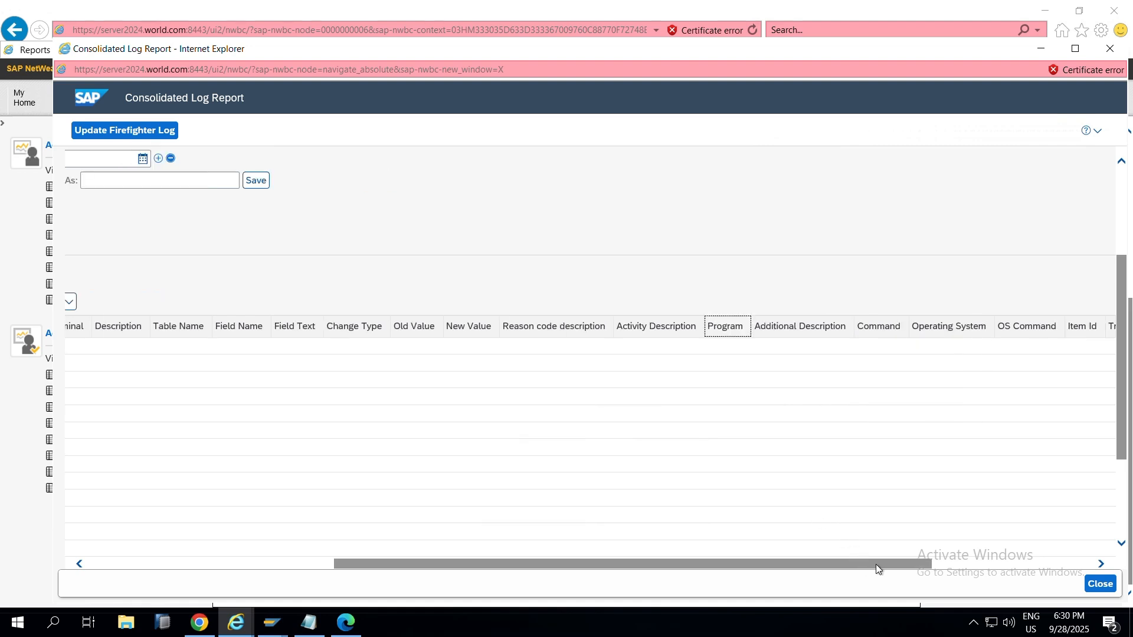
{"action": "left_click_drag", "start_coordinate": [894, 564], "coordinate": [288, 537]}
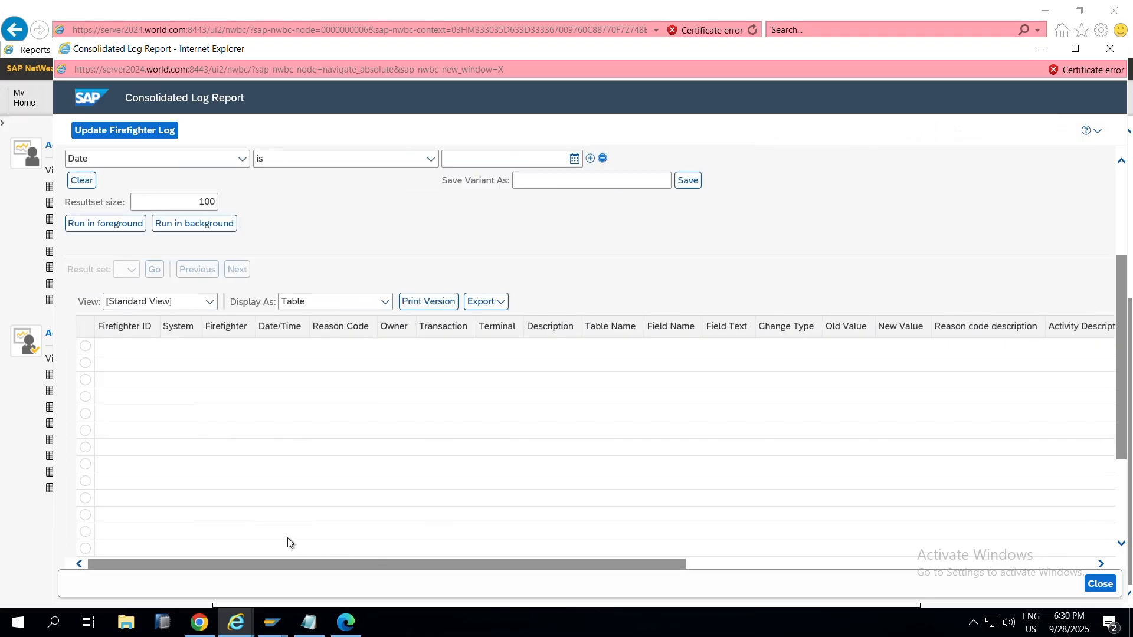
{"action": "scroll", "coordinate": [273, 285], "scroll_direction": "up", "scroll_amount": 3}
{"action": "scroll", "coordinate": [273, 285], "scroll_direction": "up", "scroll_amount": 1}
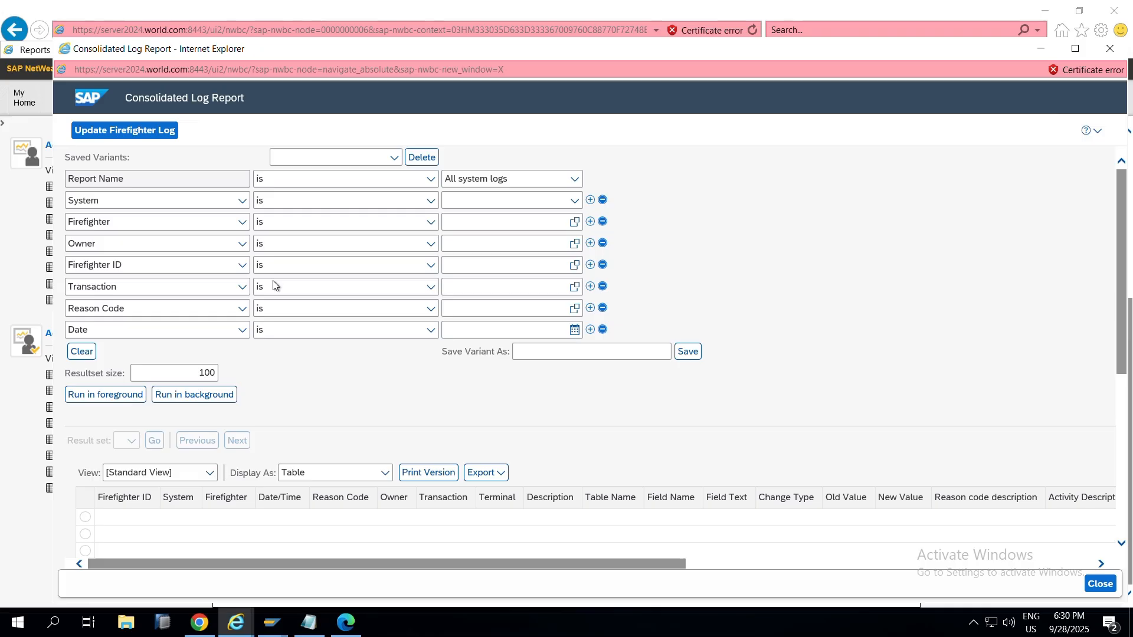
{"action": "key", "text": "alt+Tab"}
{"action": "key", "text": "alt+Tab"}
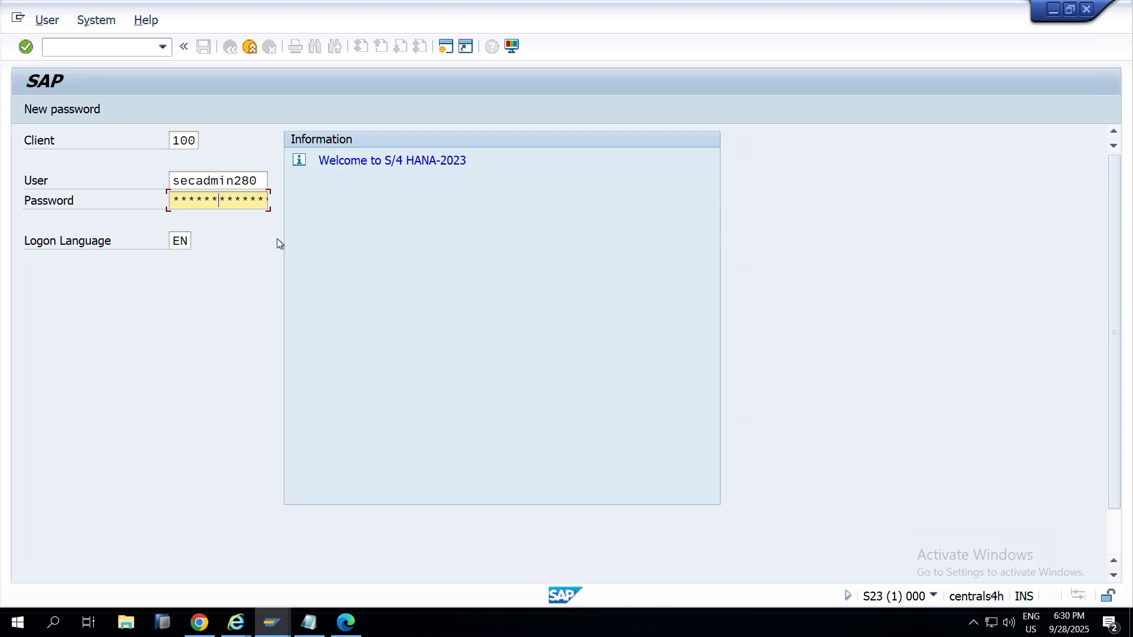
Step: Log on and open the security audit log evaluation with SM20
{"action": "key", "text": "Return"}
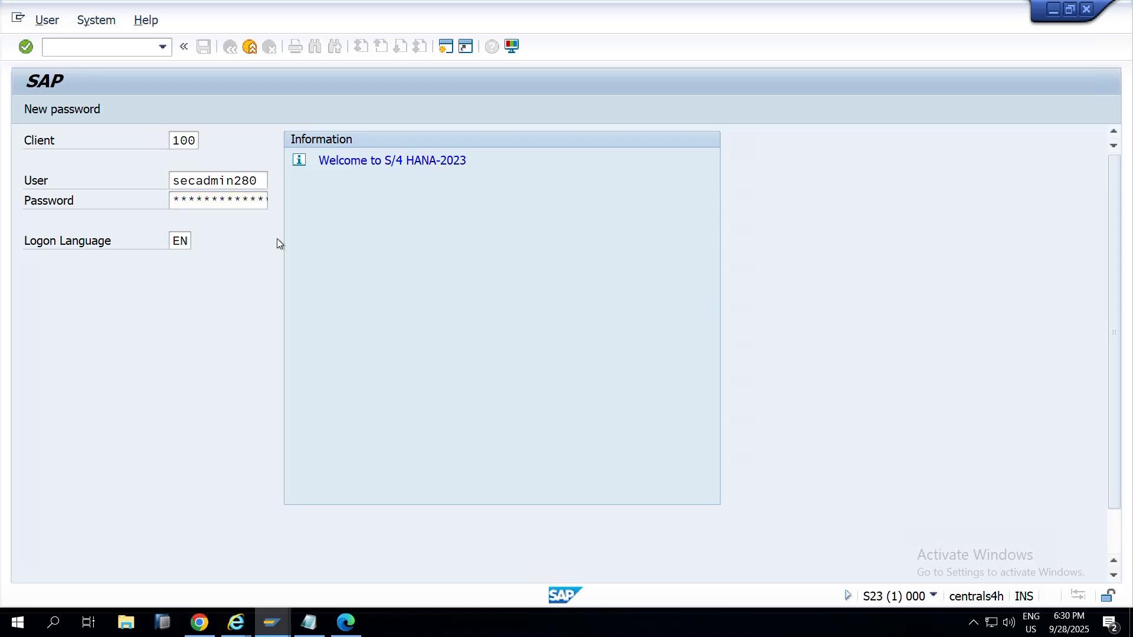
{"action": "type", "text": "sm2"}
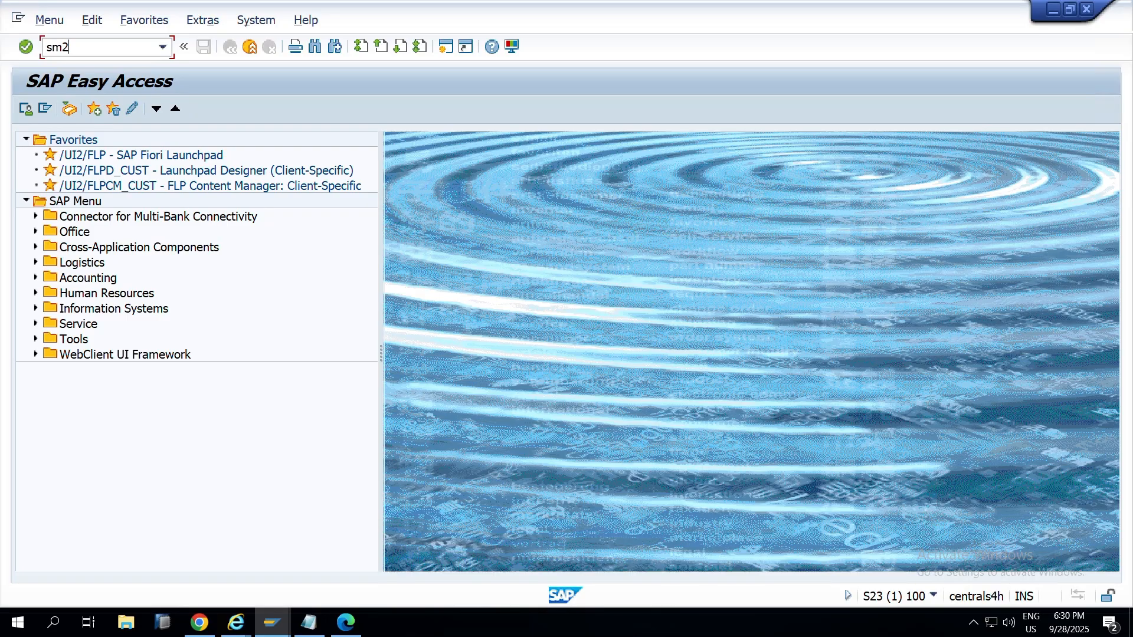
{"action": "type", "text": "0"}
{"action": "key", "text": "Return"}
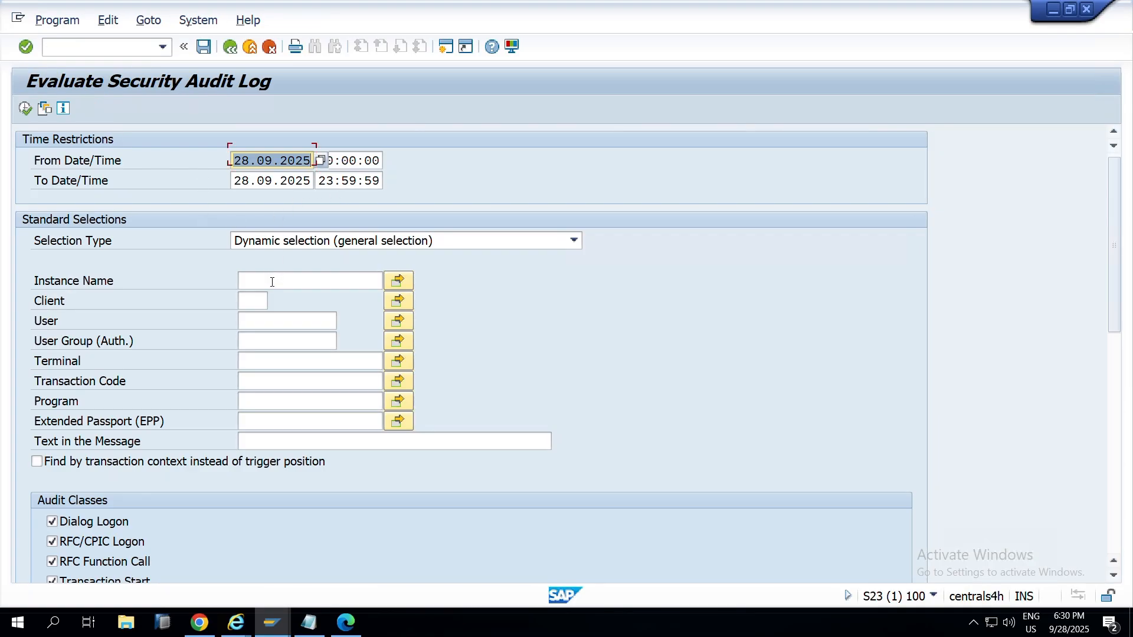
{"action": "scroll", "coordinate": [265, 282], "scroll_direction": "down", "scroll_amount": 1}
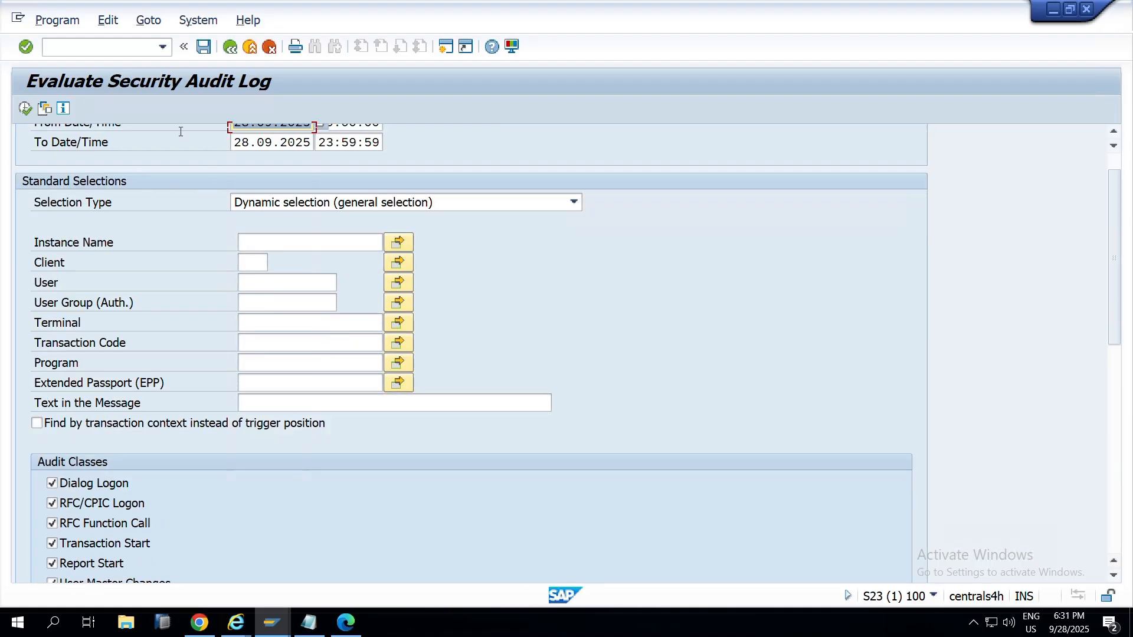
{"action": "scroll", "coordinate": [135, 334], "scroll_direction": "down", "scroll_amount": 1}
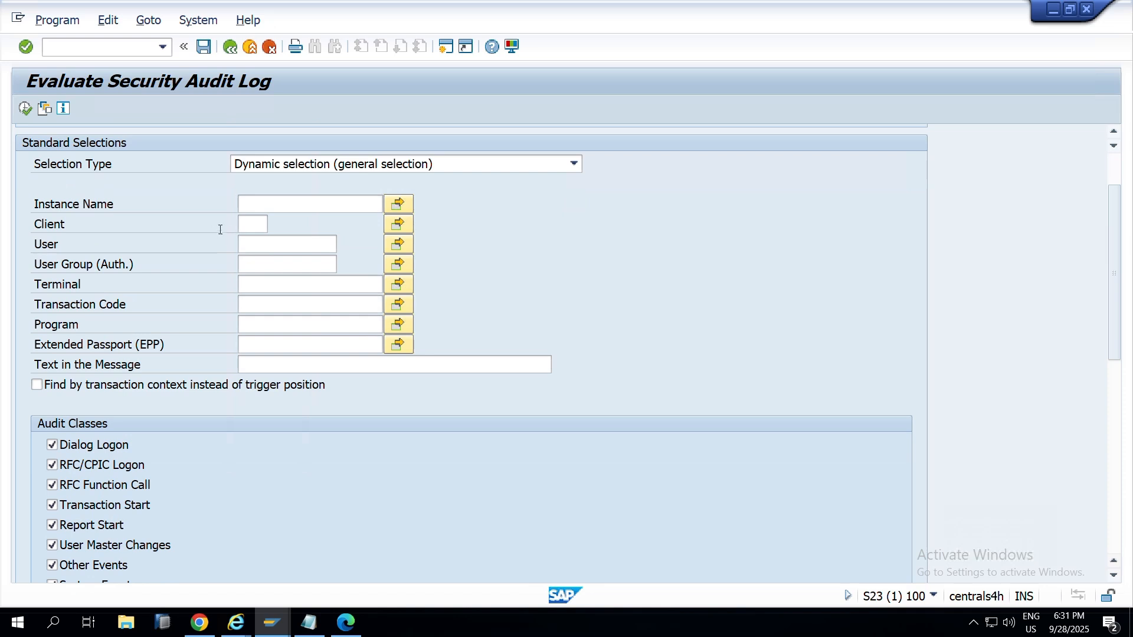
Step: Evaluate the audit log for client 100 and the firefighter ID, confirming no entries
{"action": "left_click", "coordinate": [245, 226]}
{"action": "type", "text": "100"}
{"action": "key", "text": "Tab"}
{"action": "left_click", "coordinate": [264, 241]}
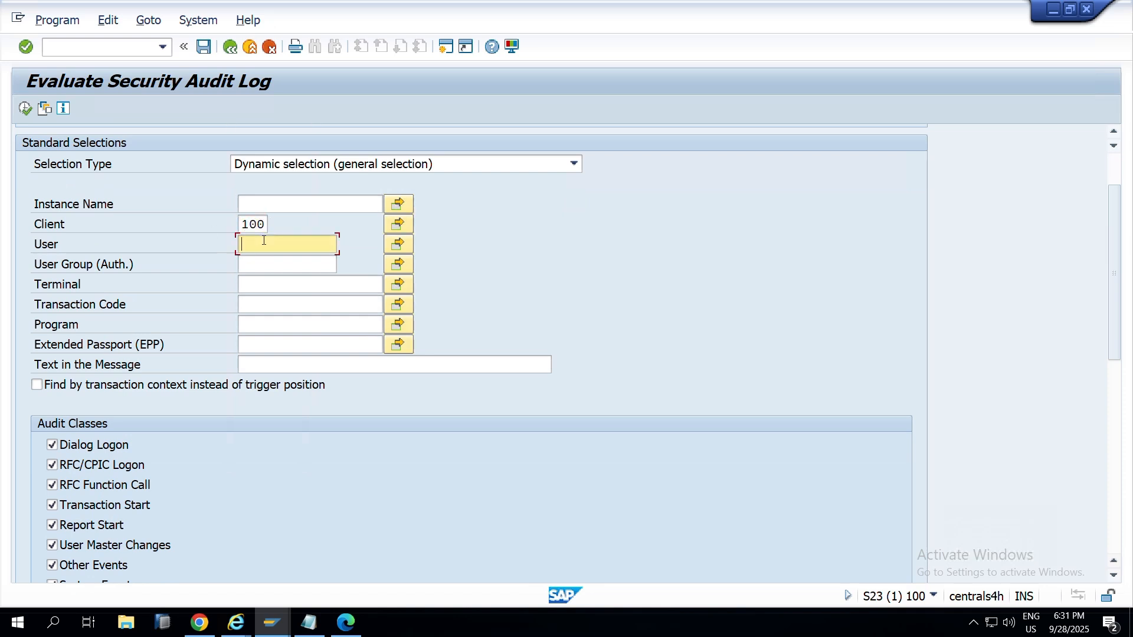
{"action": "type", "text": "FFID_MMBC"}
{"action": "left_click", "coordinate": [29, 113]}
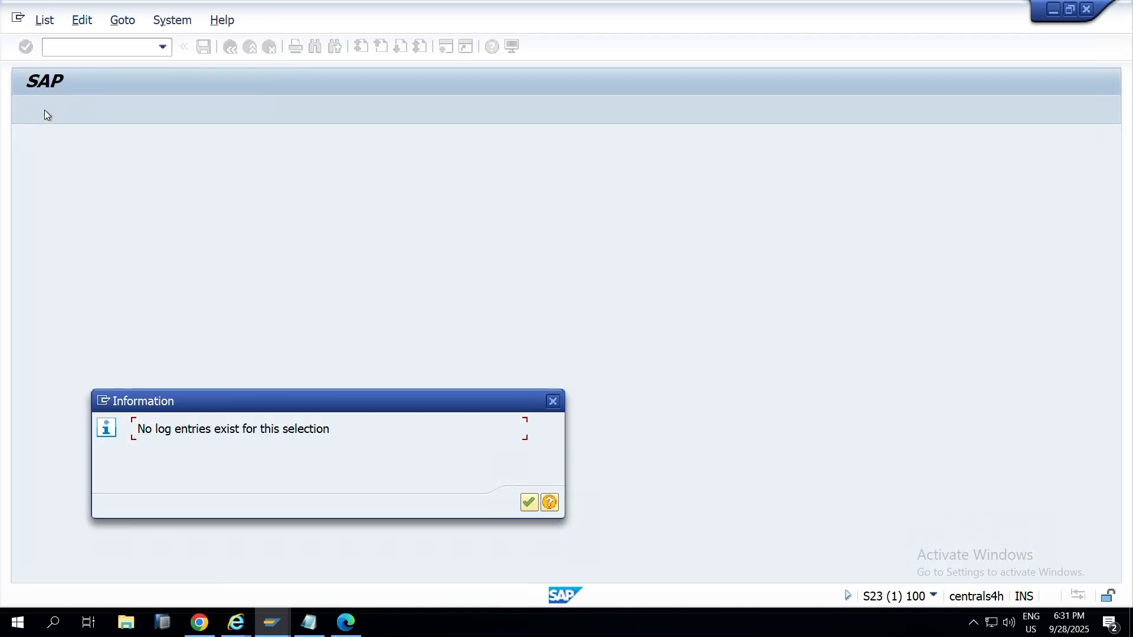
{"action": "left_click", "coordinate": [554, 404]}
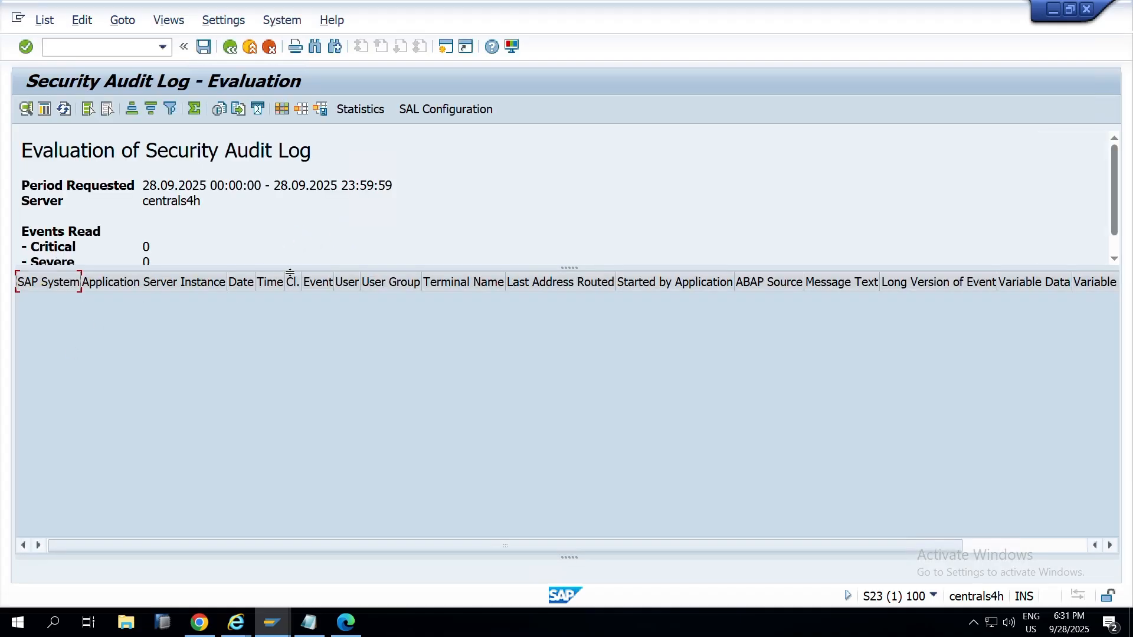
{"action": "key", "text": "F3"}
{"action": "key", "text": "F3"}
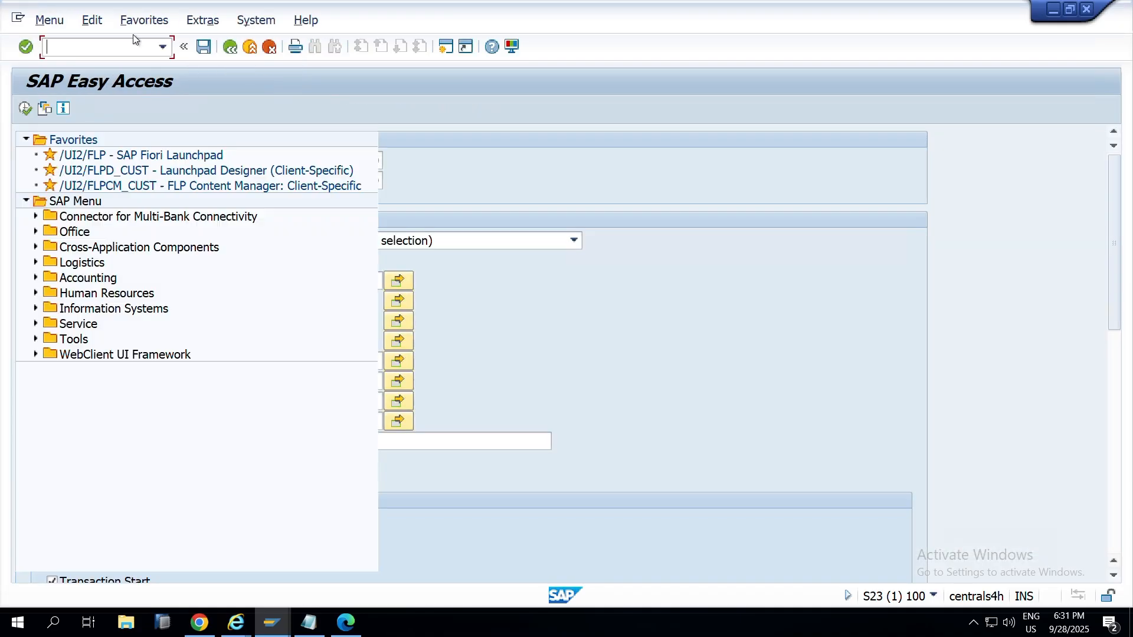
Step: Open the security audit log configuration with SM19, then leave it
{"action": "type", "text": "sm18"}
{"action": "key", "text": "BackSpace"}
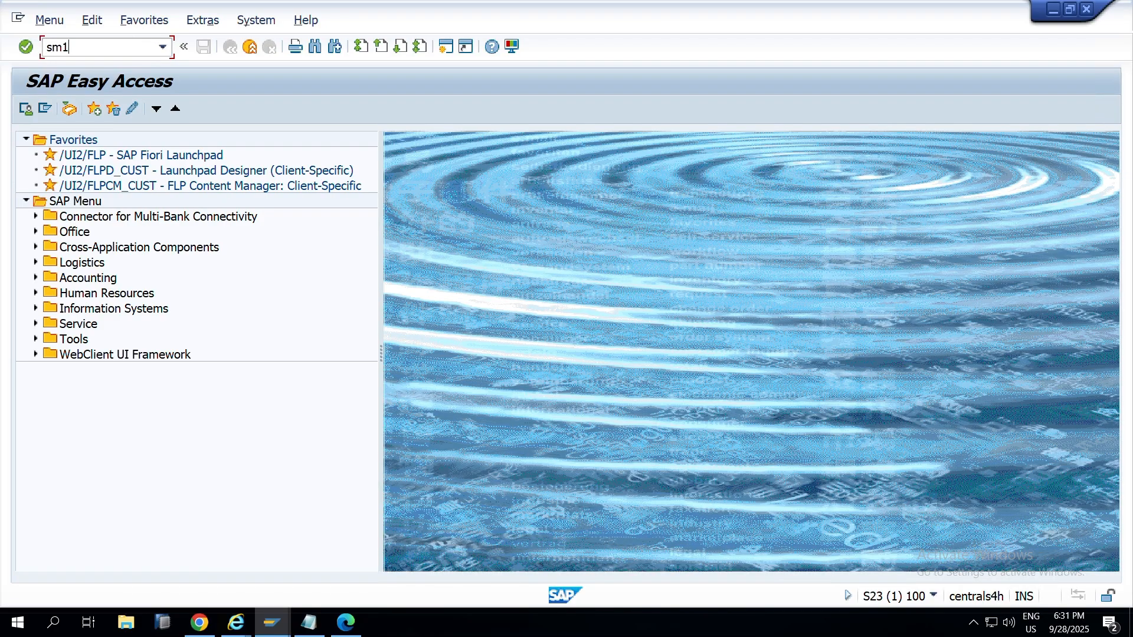
{"action": "type", "text": "9"}
{"action": "key", "text": "Return"}
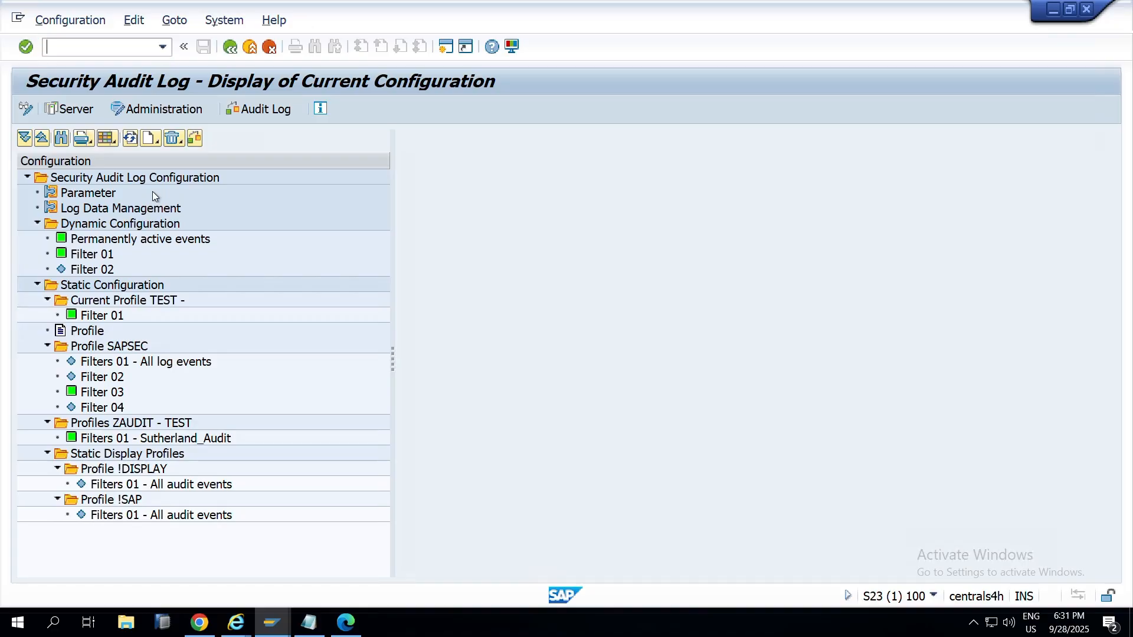
{"action": "key", "text": "F3"}
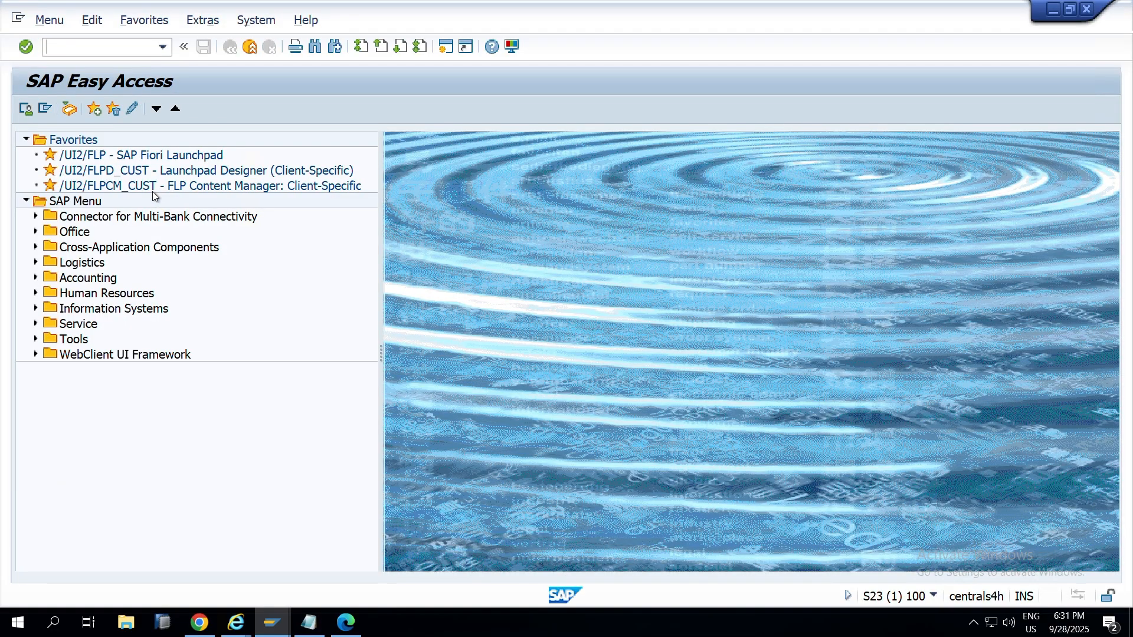
Step: Run the STAD workload statistics search (no records), then return to Reports and Analytics
{"action": "key", "text": "alt+Tab"}
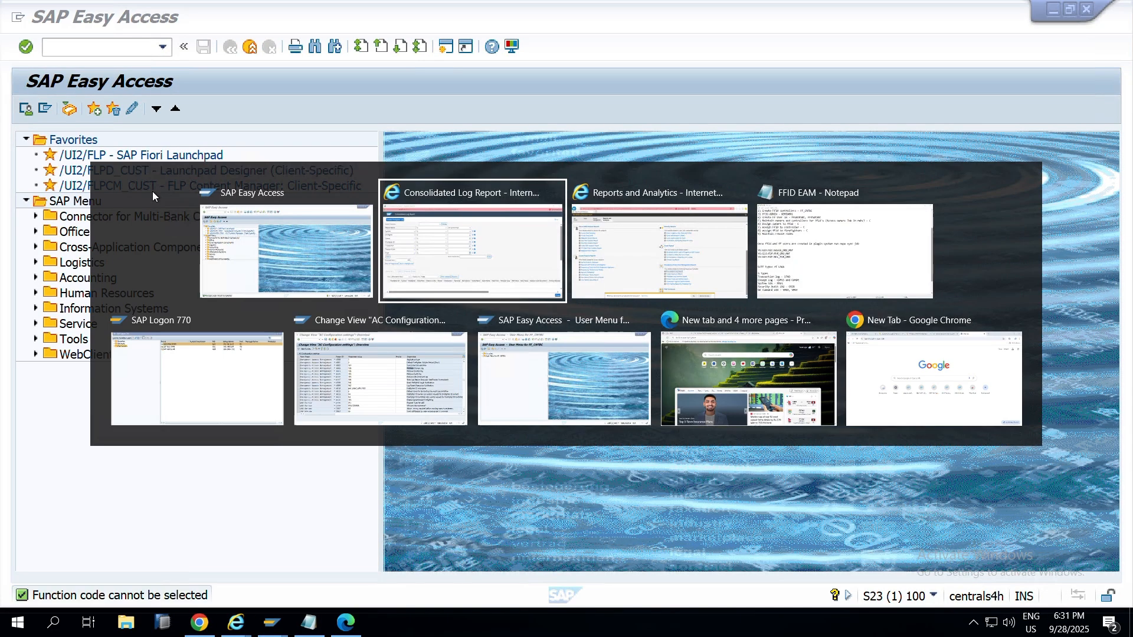
{"action": "key", "text": "alt+Tab"}
{"action": "type", "text": "stad"}
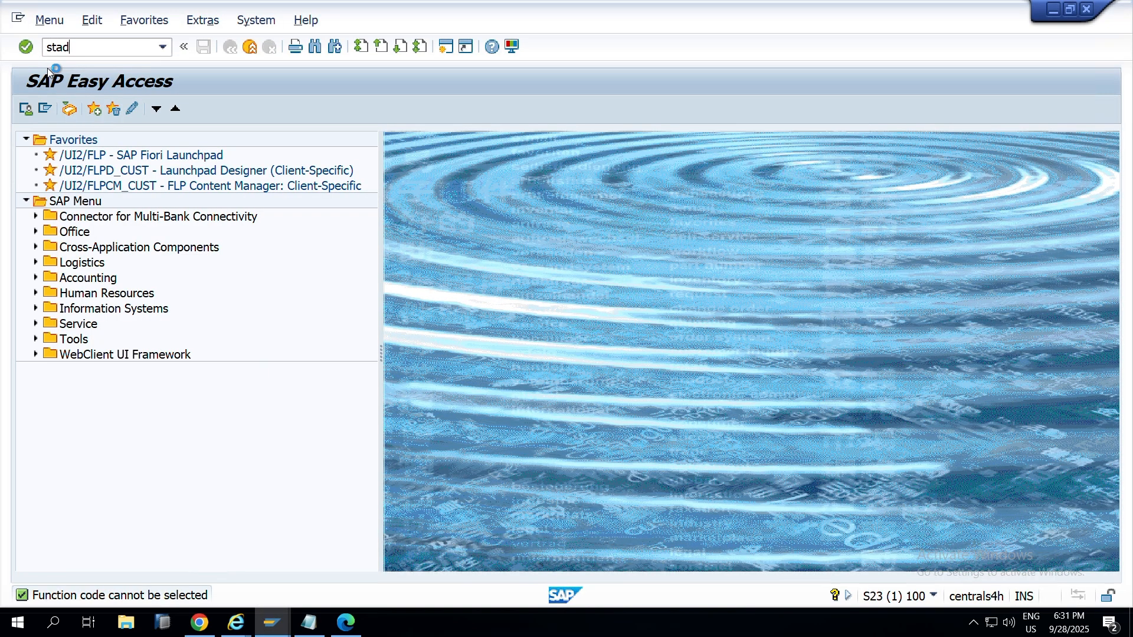
{"action": "key", "text": "Return"}
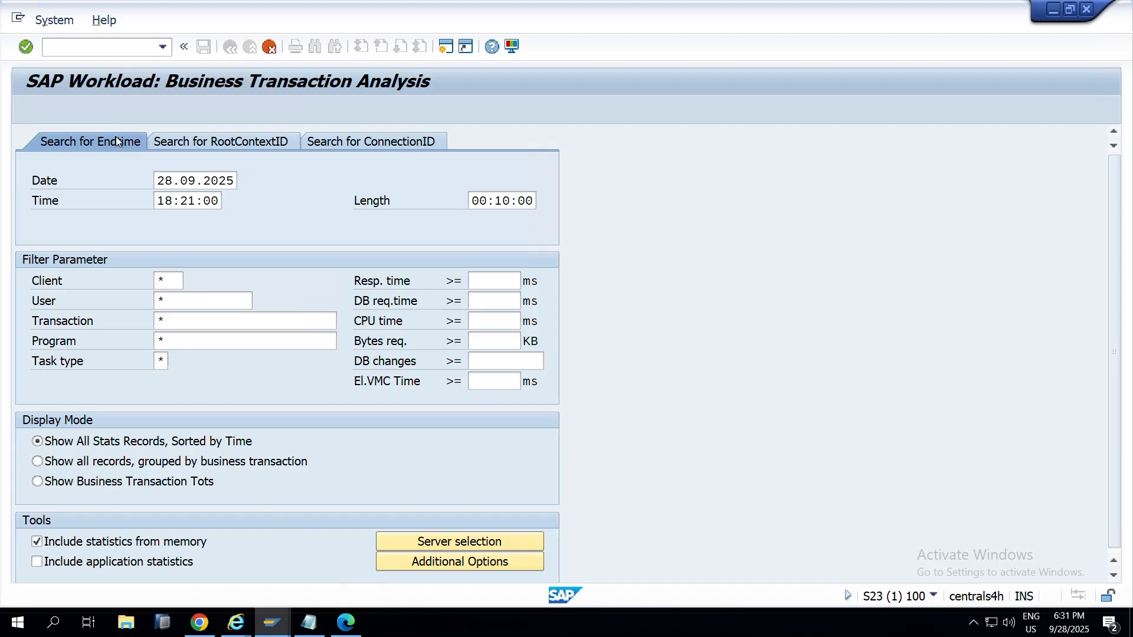
{"action": "key", "text": "F8"}
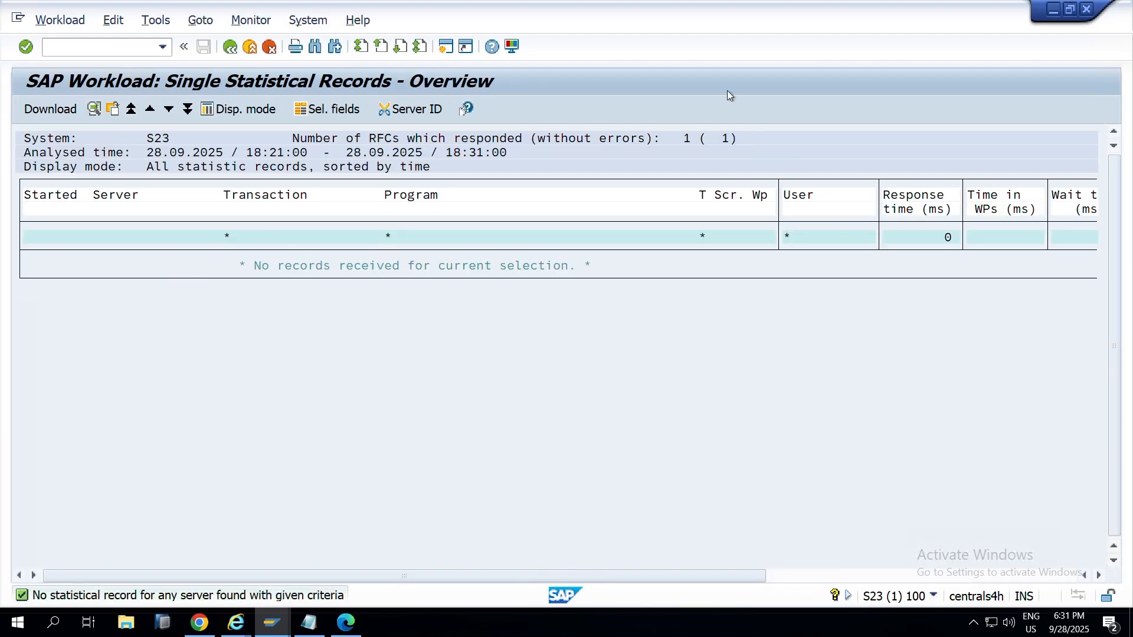
{"action": "key", "text": "shift+F3"}
{"action": "key", "text": "alt+Tab"}
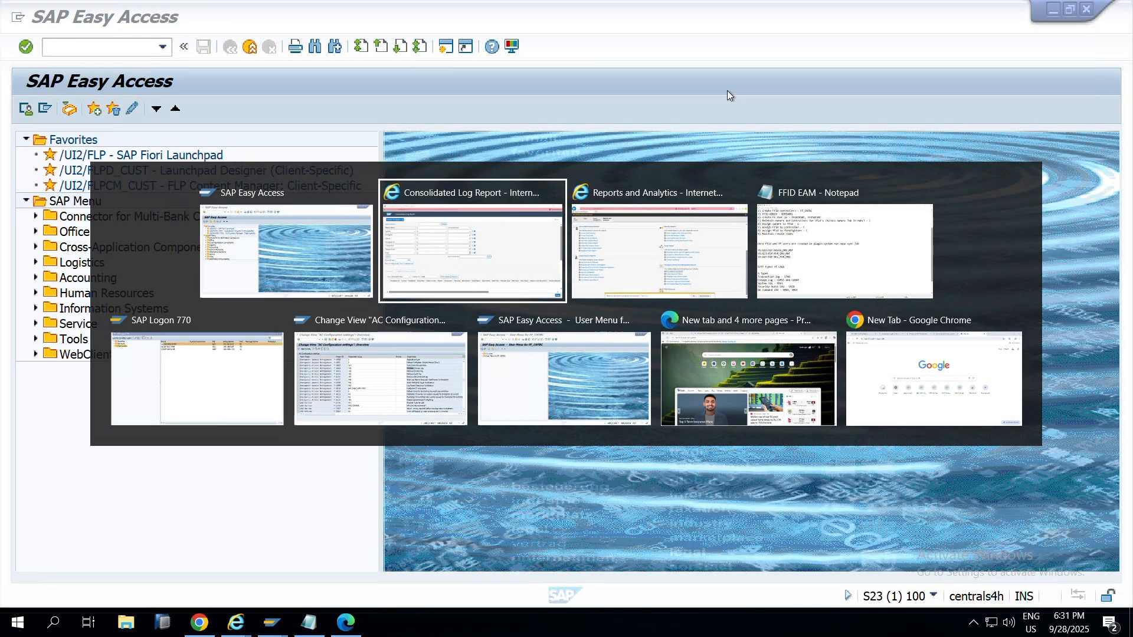
{"action": "key", "text": "alt+Tab"}
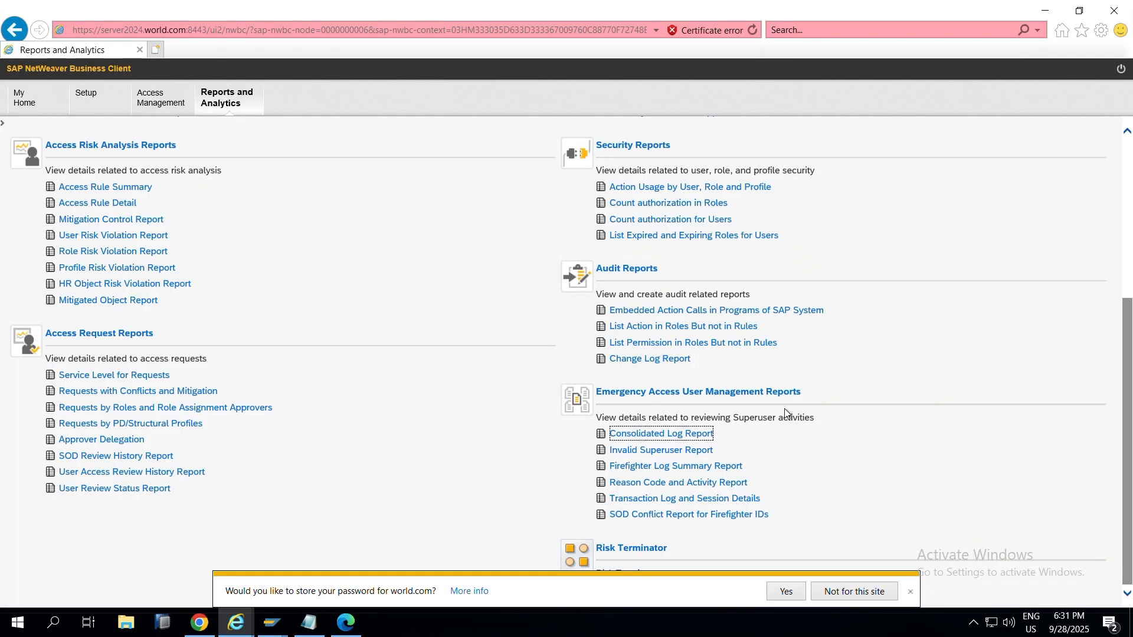
Step: Dismiss the browser's password-save offer and switch to the SAP GUI configuration window
{"action": "left_click", "coordinate": [910, 592]}
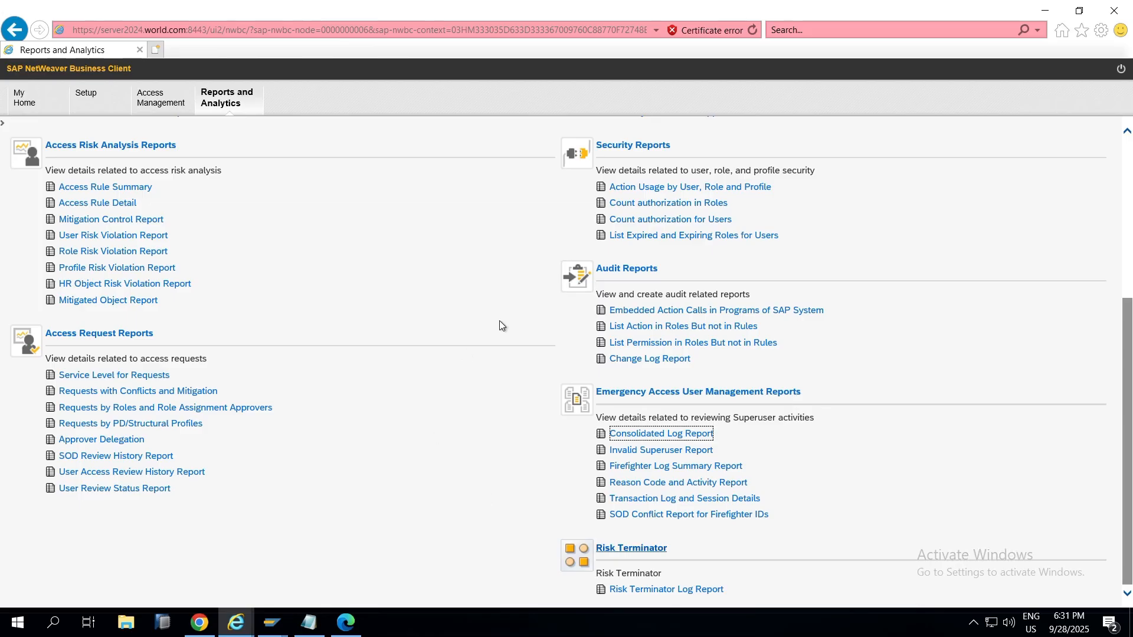
{"action": "key", "text": "alt+Tab"}
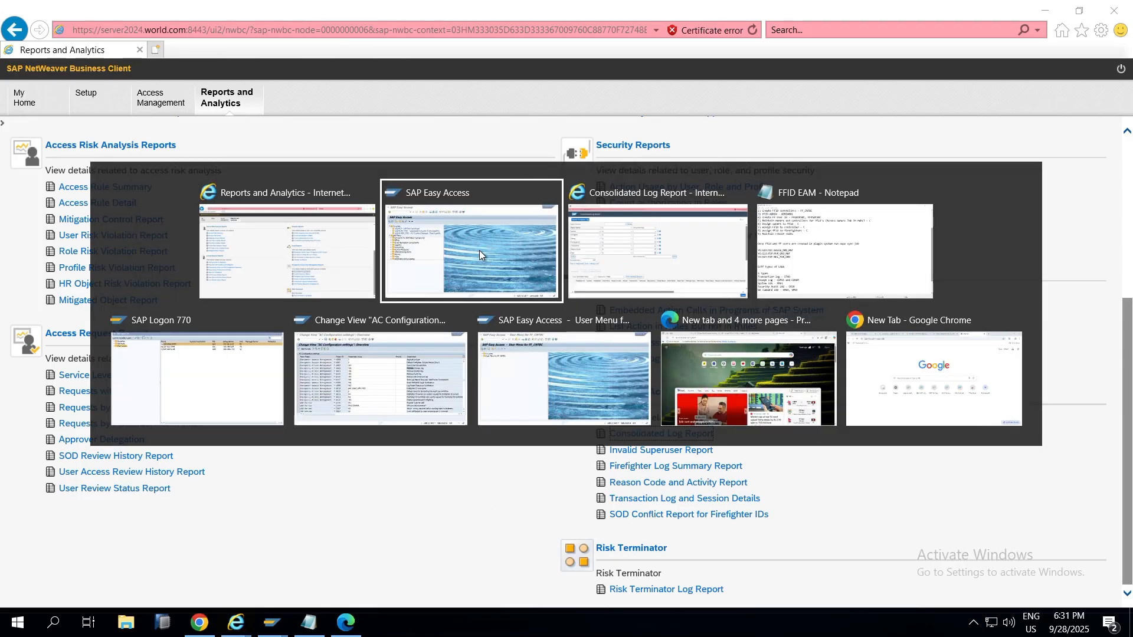
{"action": "key", "text": "Down"}
{"action": "key", "text": "F3"}
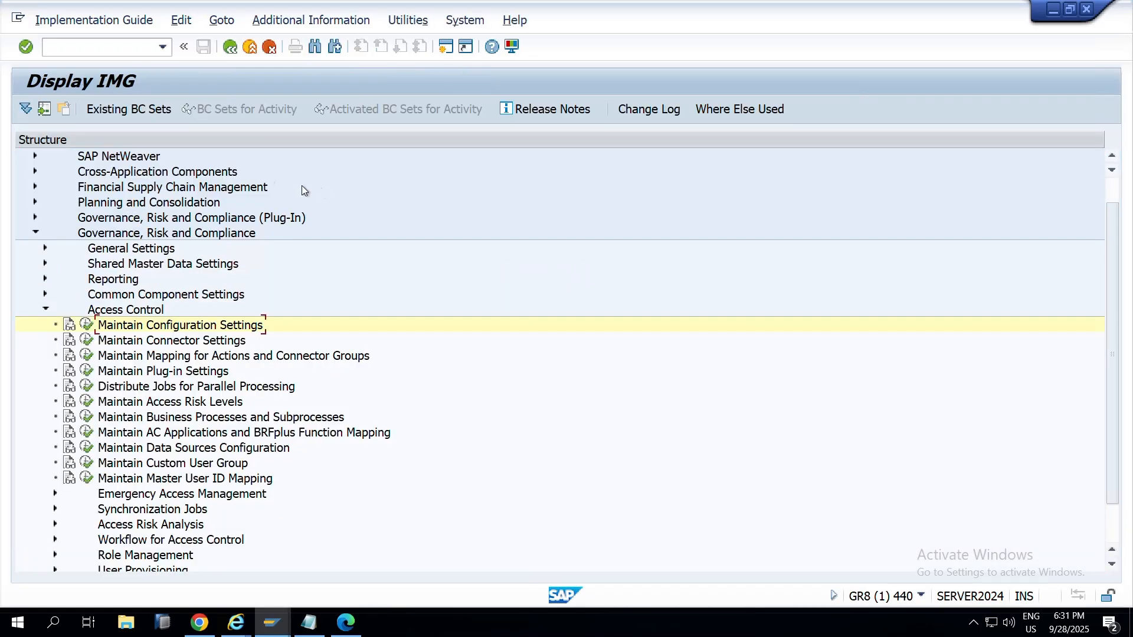
Step: Expand Workflow for Access Control and Synchronization Jobs in the IMG, then go back
{"action": "scroll", "coordinate": [85, 392], "scroll_direction": "down", "scroll_amount": 1}
{"action": "scroll", "coordinate": [85, 392], "scroll_direction": "down", "scroll_amount": 1}
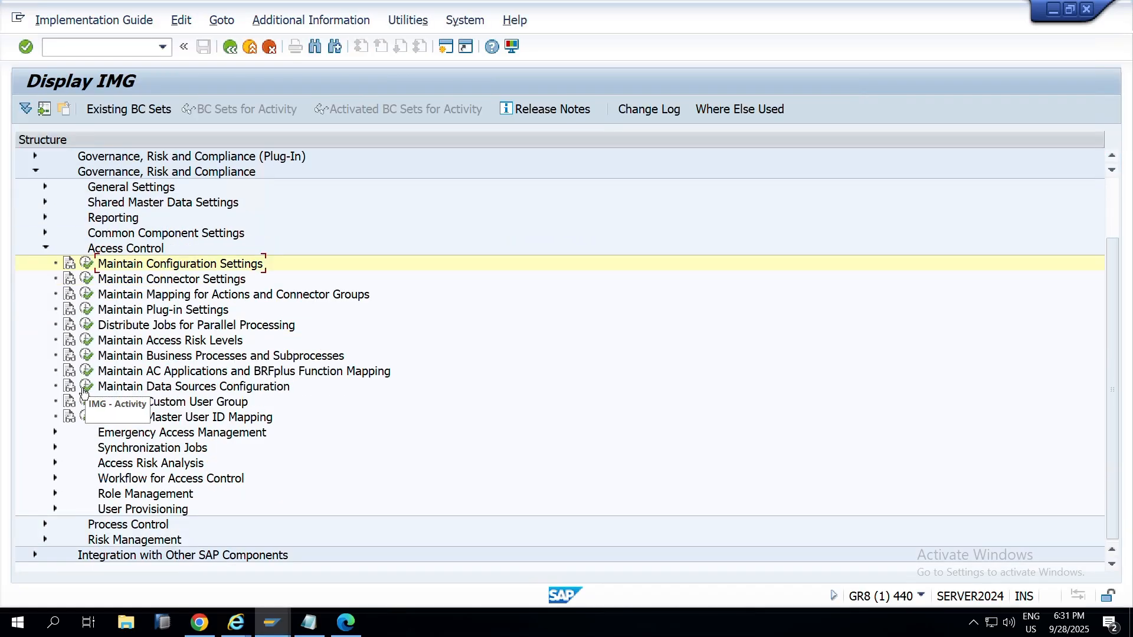
{"action": "left_click", "coordinate": [54, 478]}
{"action": "scroll", "coordinate": [105, 500], "scroll_direction": "down", "scroll_amount": 2}
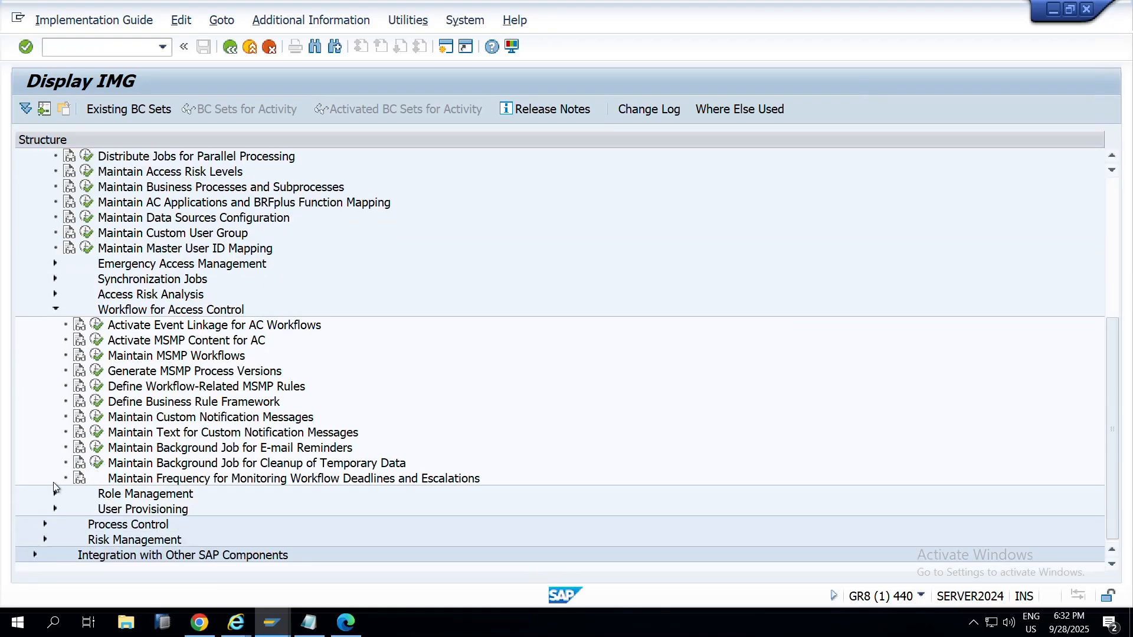
{"action": "scroll", "coordinate": [76, 269], "scroll_direction": "up", "scroll_amount": 1}
{"action": "scroll", "coordinate": [76, 269], "scroll_direction": "up", "scroll_amount": 1}
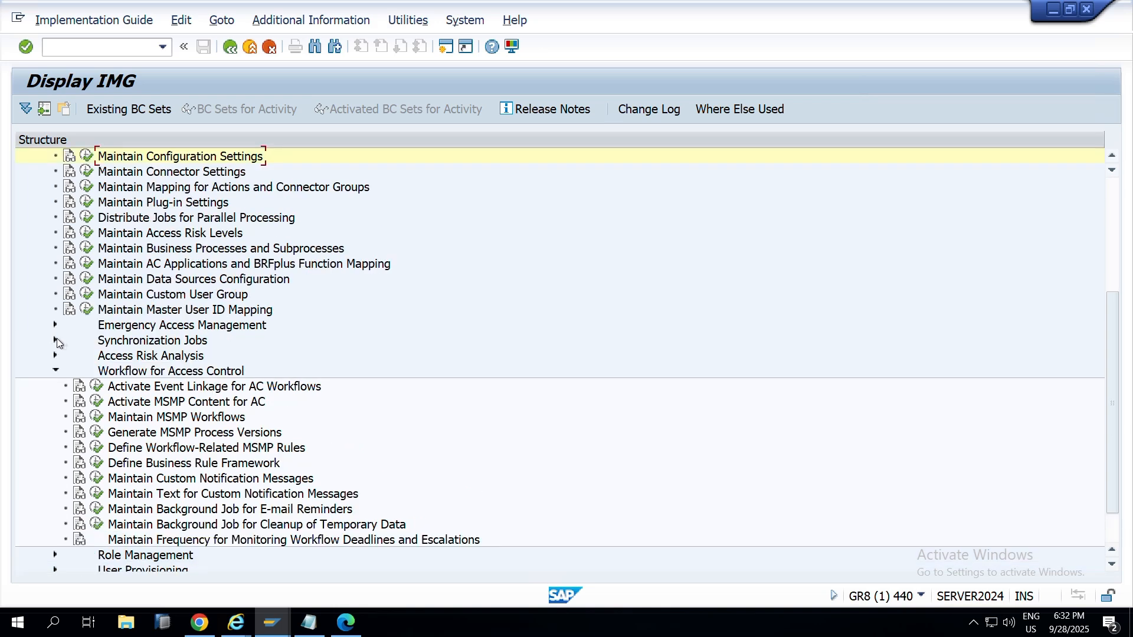
{"action": "left_click", "coordinate": [51, 340]}
{"action": "scroll", "coordinate": [120, 439], "scroll_direction": "down", "scroll_amount": 2}
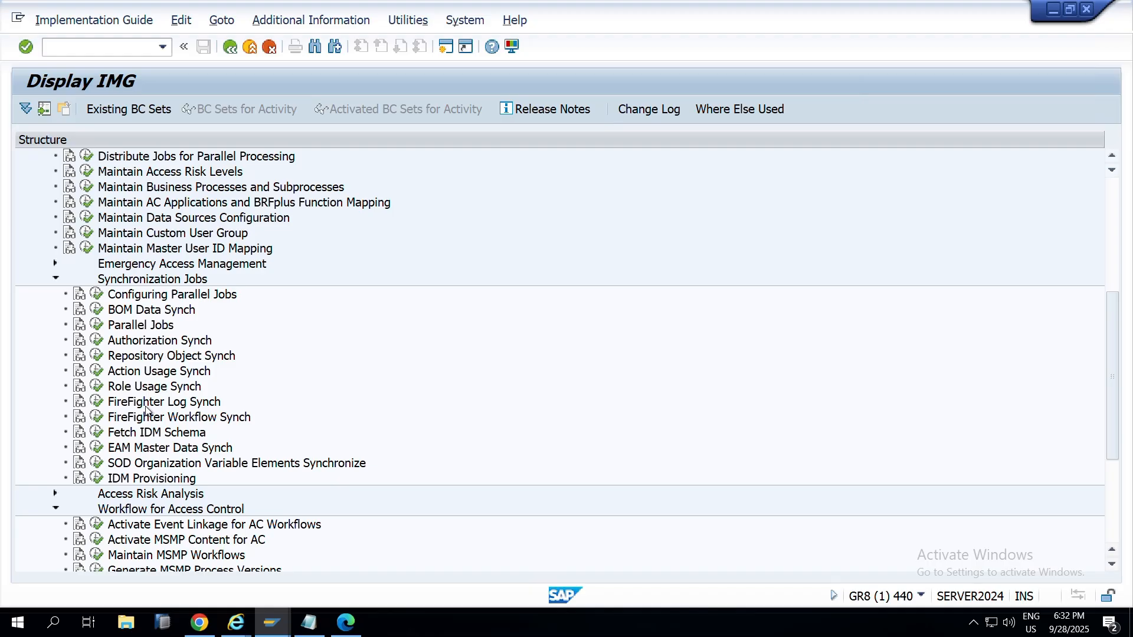
{"action": "key", "text": "F3"}
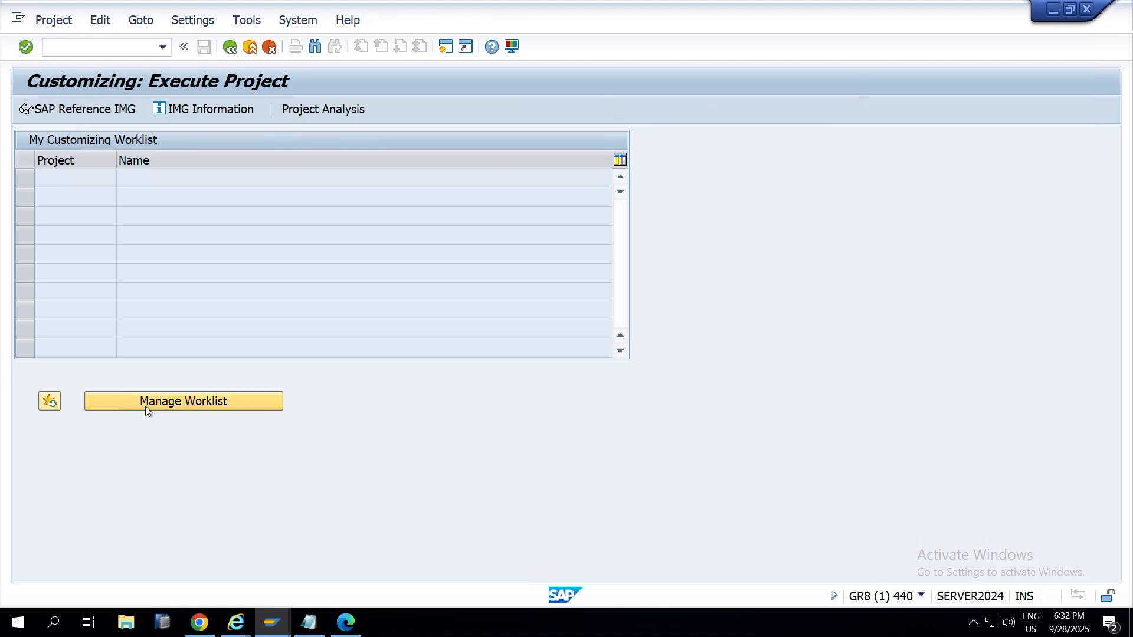
Step: Review the log types listed in the FFID EAM notes, then switch back to the customizing screen
{"action": "key", "text": "alt+Tab"}
{"action": "key", "text": "alt+Tab"}
{"action": "key", "text": "alt+Tab"}
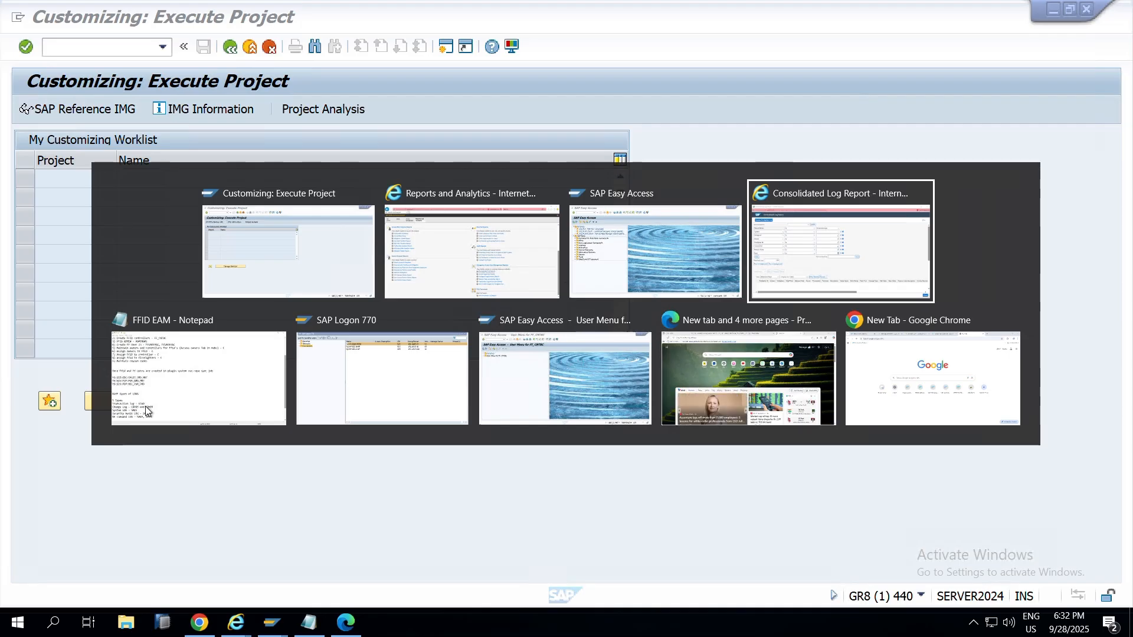
{"action": "key", "text": "shift+Tab"}
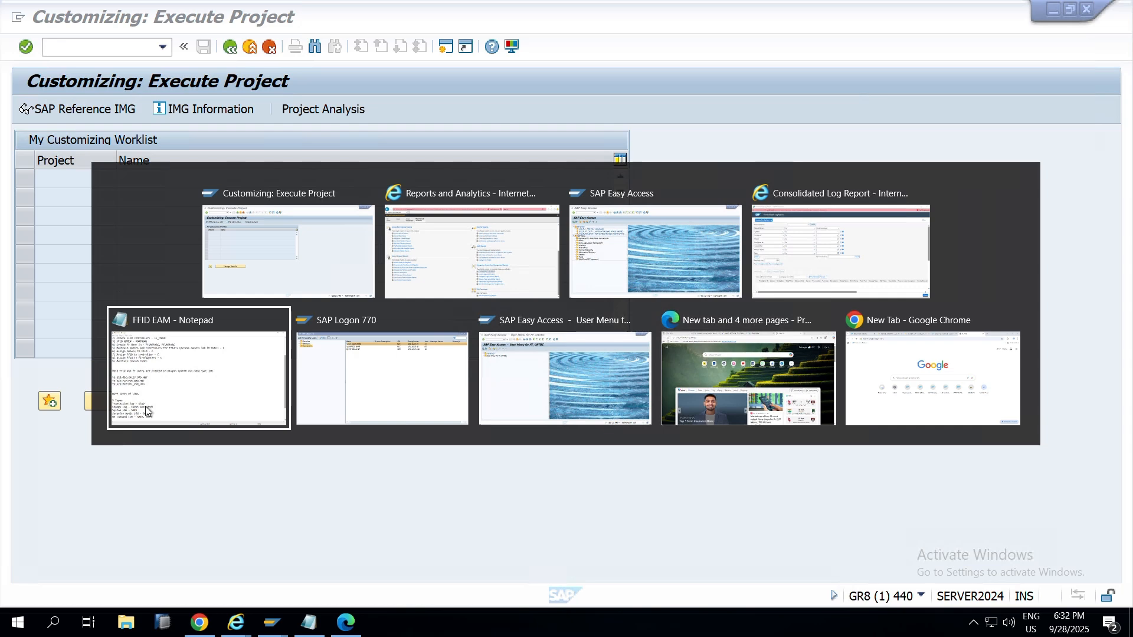
{"action": "left_click", "coordinate": [146, 411]}
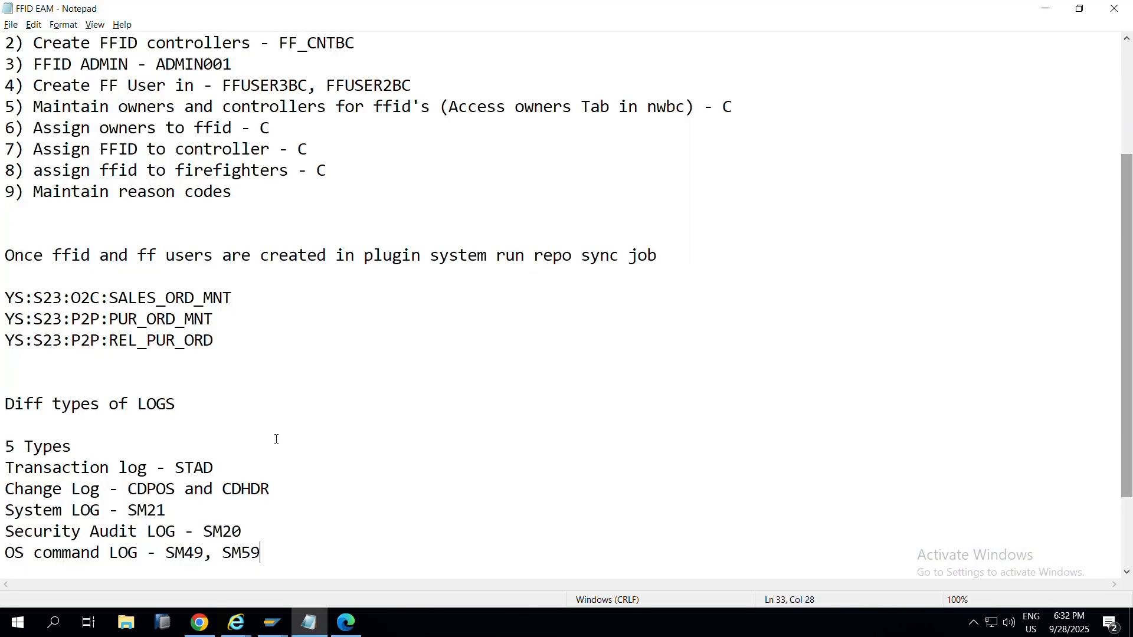
{"action": "key", "text": "alt+Tab"}
{"action": "key", "text": "alt+Tab"}
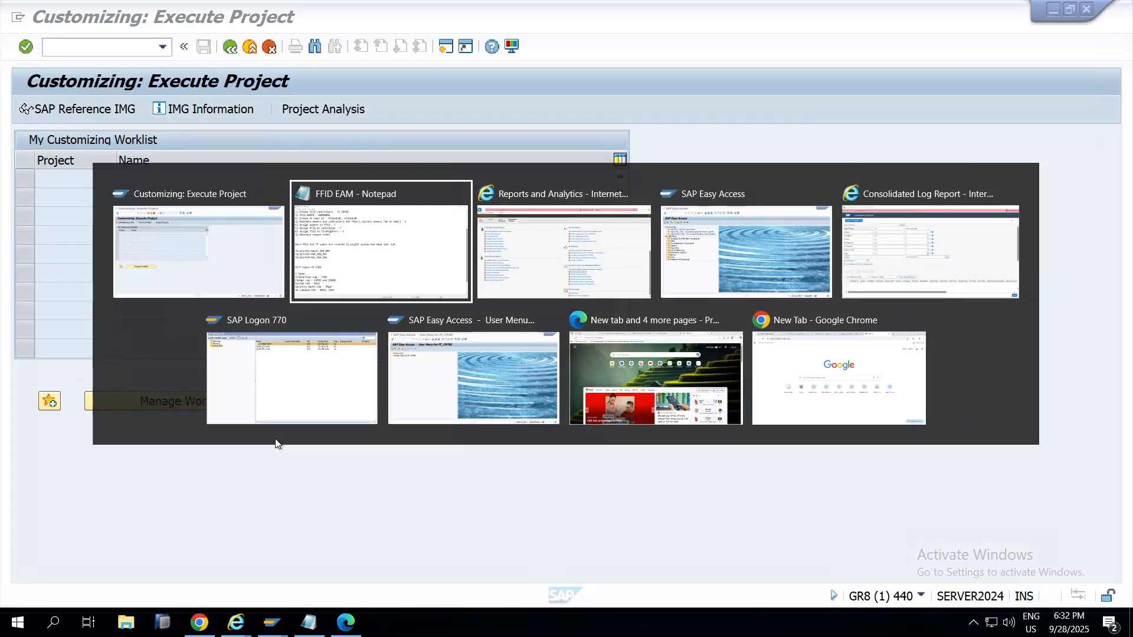
{"action": "key", "text": "alt+Tab"}
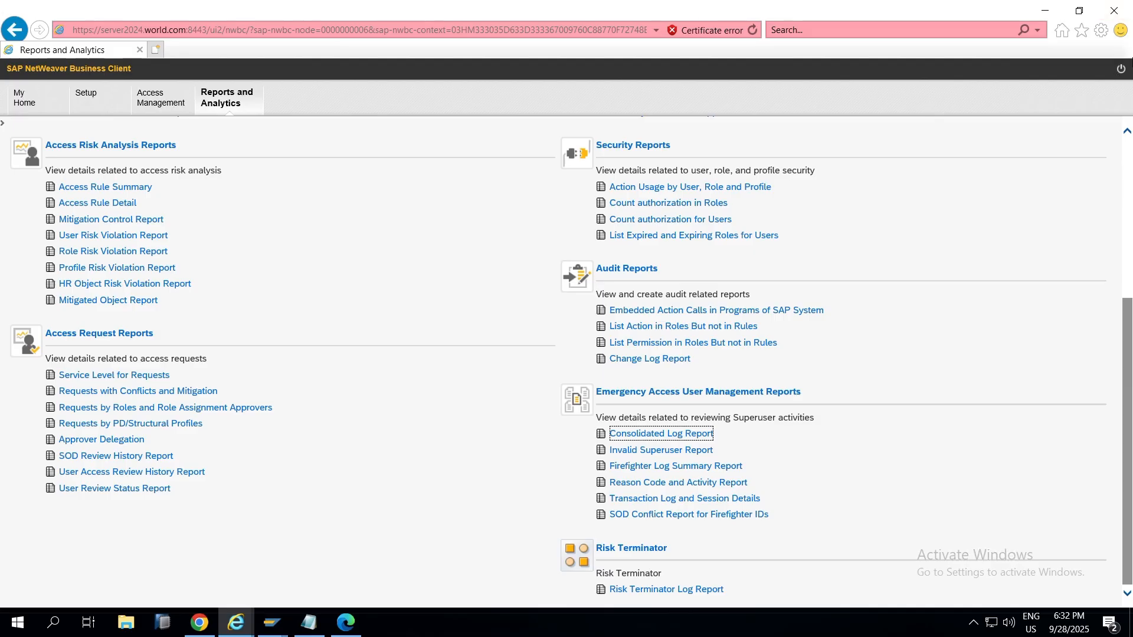
Step: Log off from SAP NetWeaver Business Client
{"action": "left_click", "coordinate": [1120, 70]}
{"action": "left_click", "coordinate": [1117, 70]}
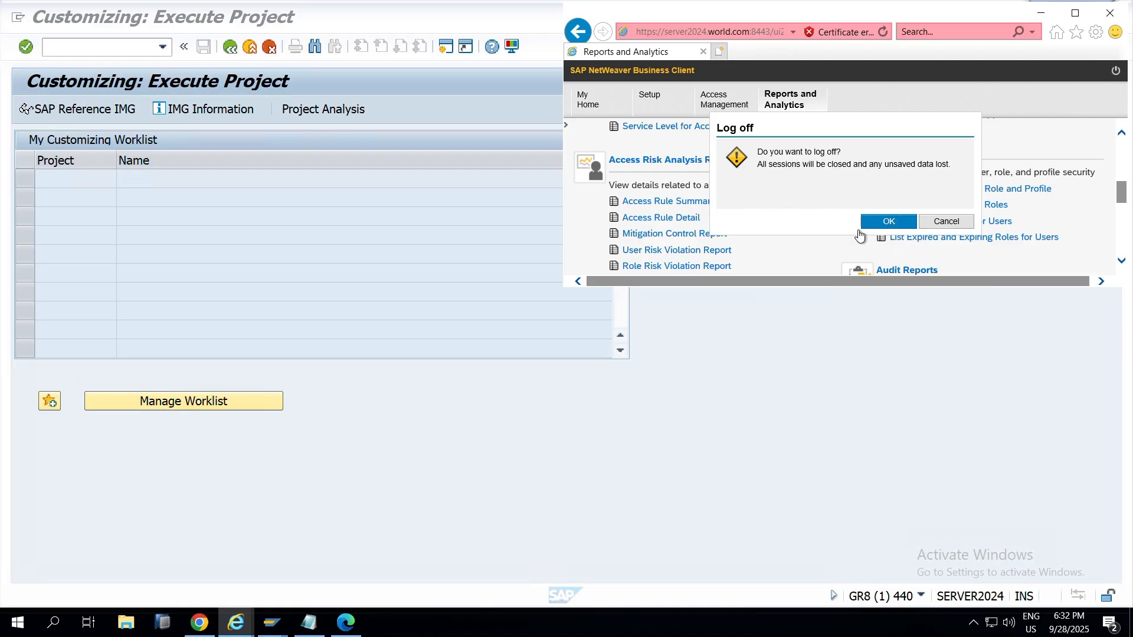
{"action": "left_click", "coordinate": [863, 227]}
{"action": "left_click", "coordinate": [1073, 15]}
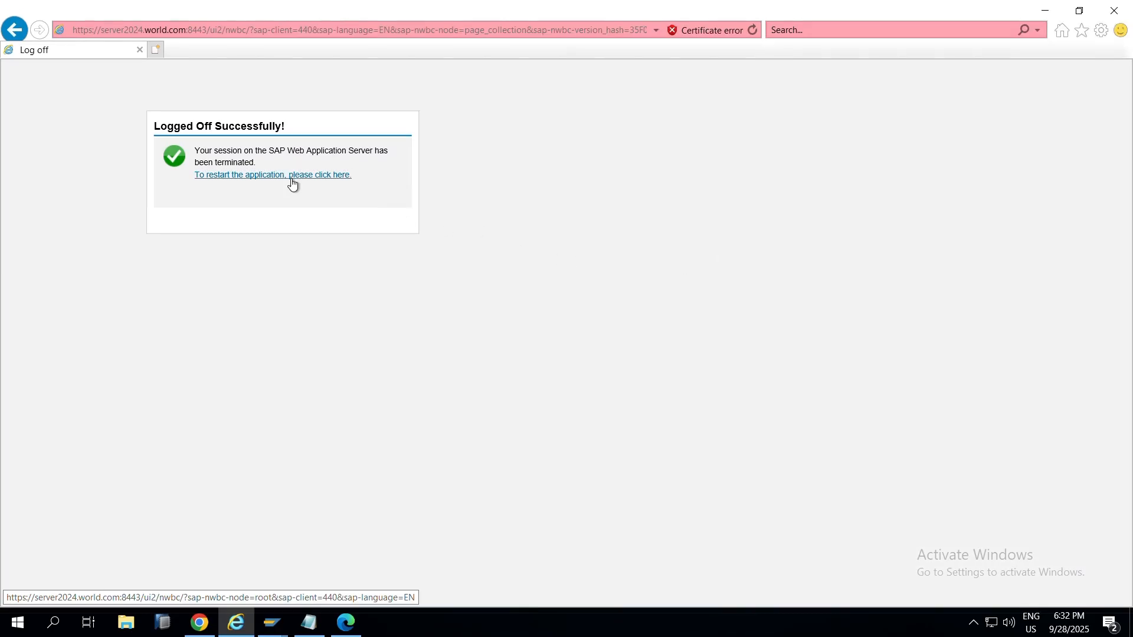
Step: Restart the application and sign back in as the admin user
{"action": "left_click", "coordinate": [292, 184]}
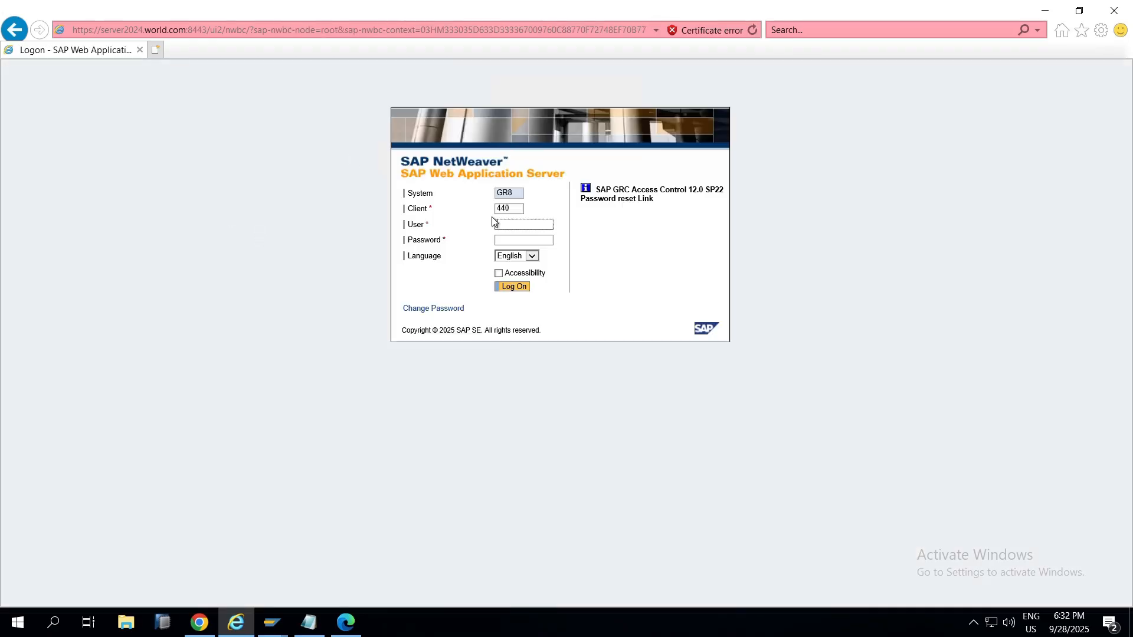
{"action": "type", "text": "ADMIN001"}
{"action": "key", "text": "Tab"}
{"action": "left_click", "coordinate": [524, 288]}
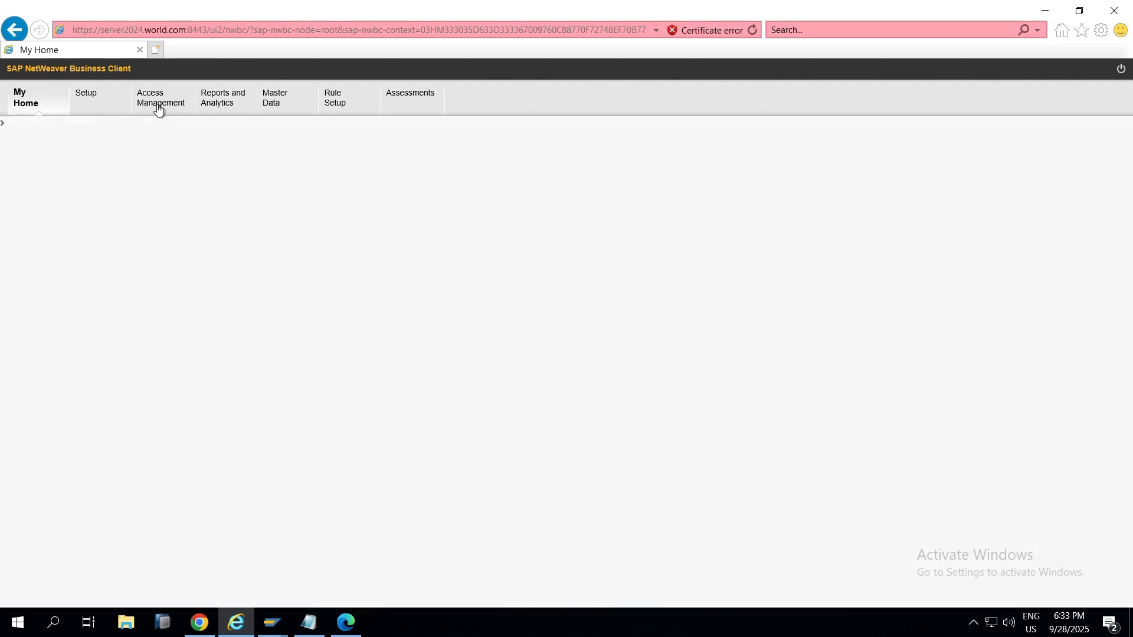
Step: Open the Firefighter - All list and inspect the Valid From and Valid To column options
{"action": "left_click", "coordinate": [157, 108]}
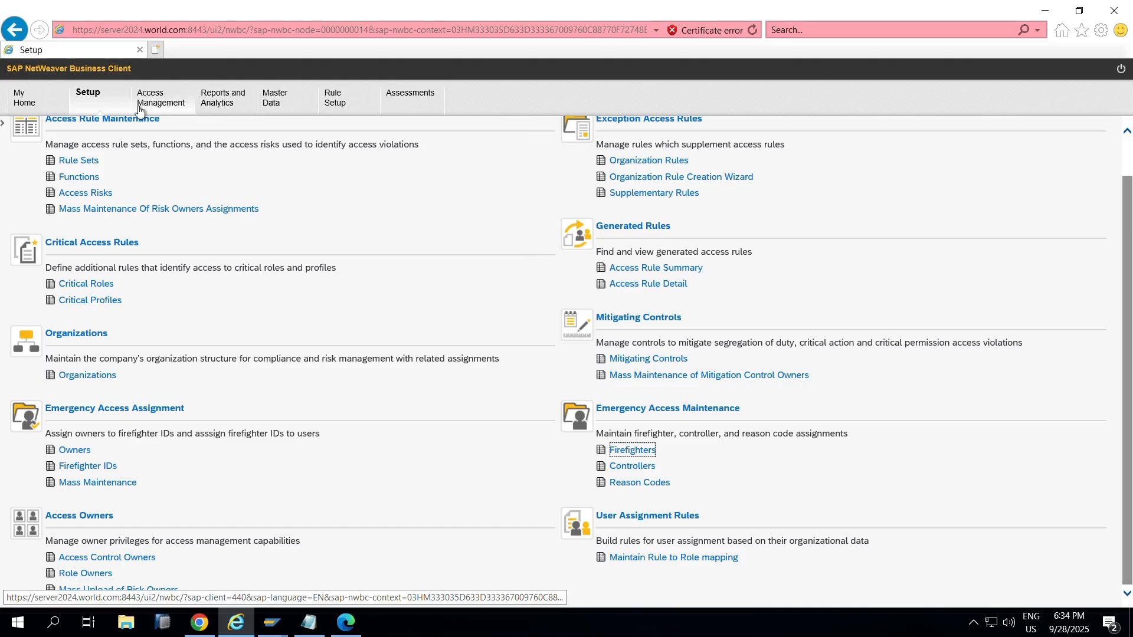
{"action": "left_click", "coordinate": [625, 452]}
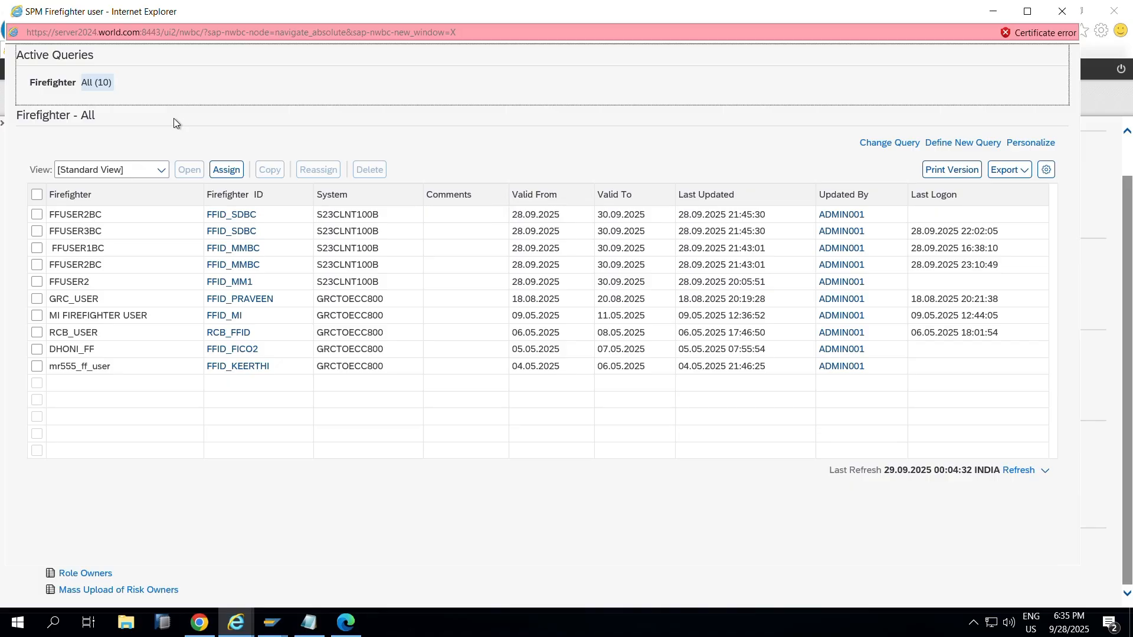
{"action": "left_click", "coordinate": [564, 197]}
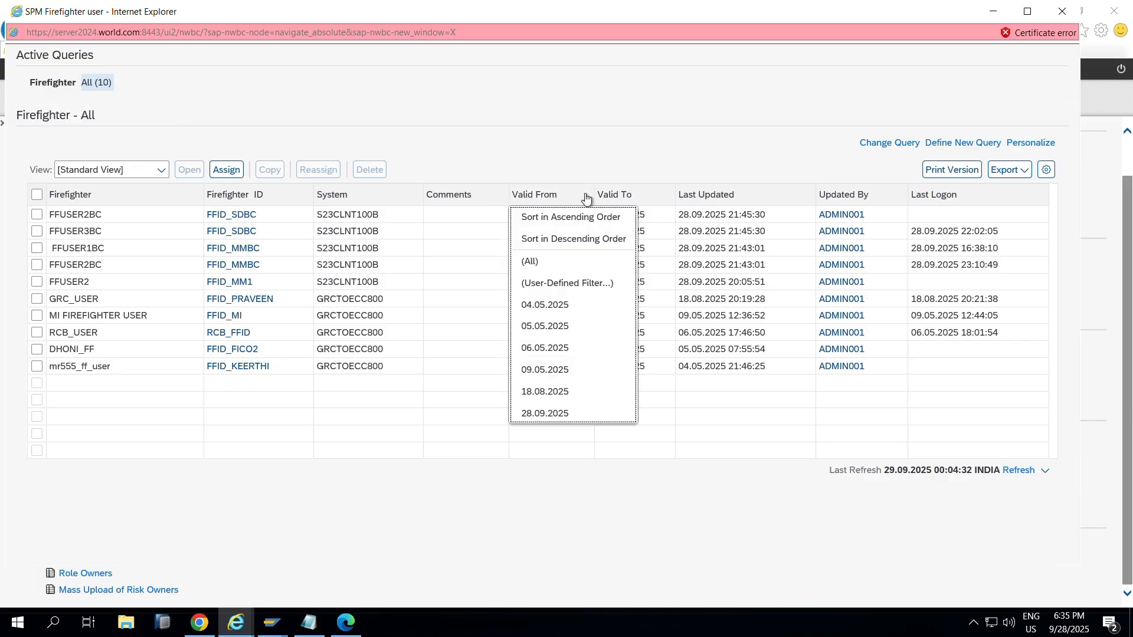
{"action": "left_click", "coordinate": [634, 196]}
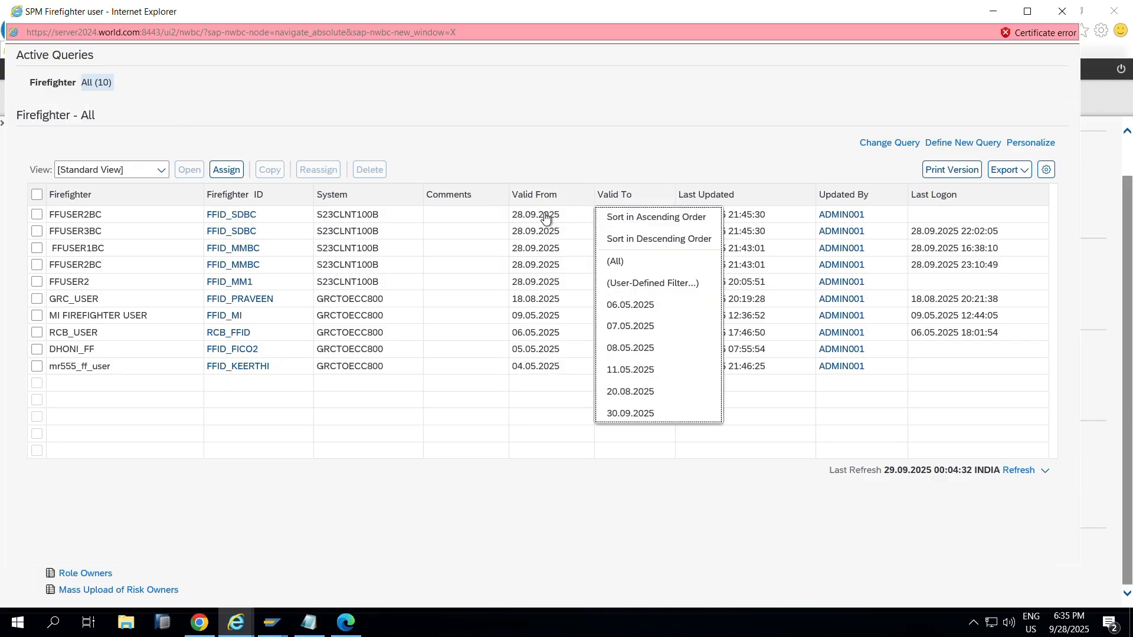
{"action": "left_click", "coordinate": [546, 198]}
{"action": "left_click", "coordinate": [615, 201]}
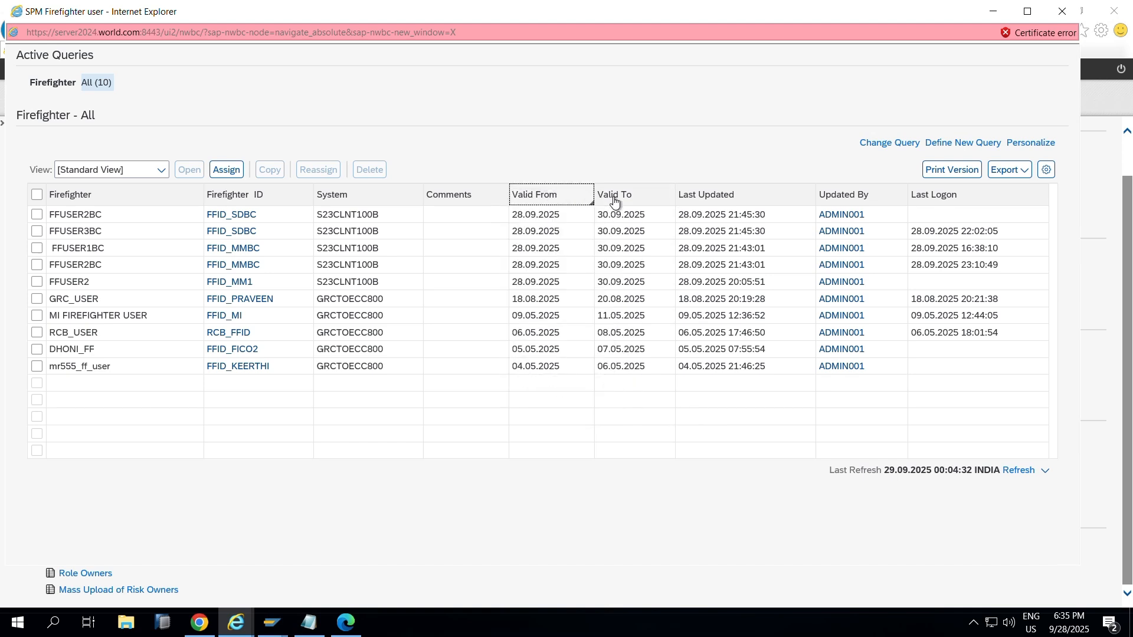
{"action": "left_click", "coordinate": [614, 201]}
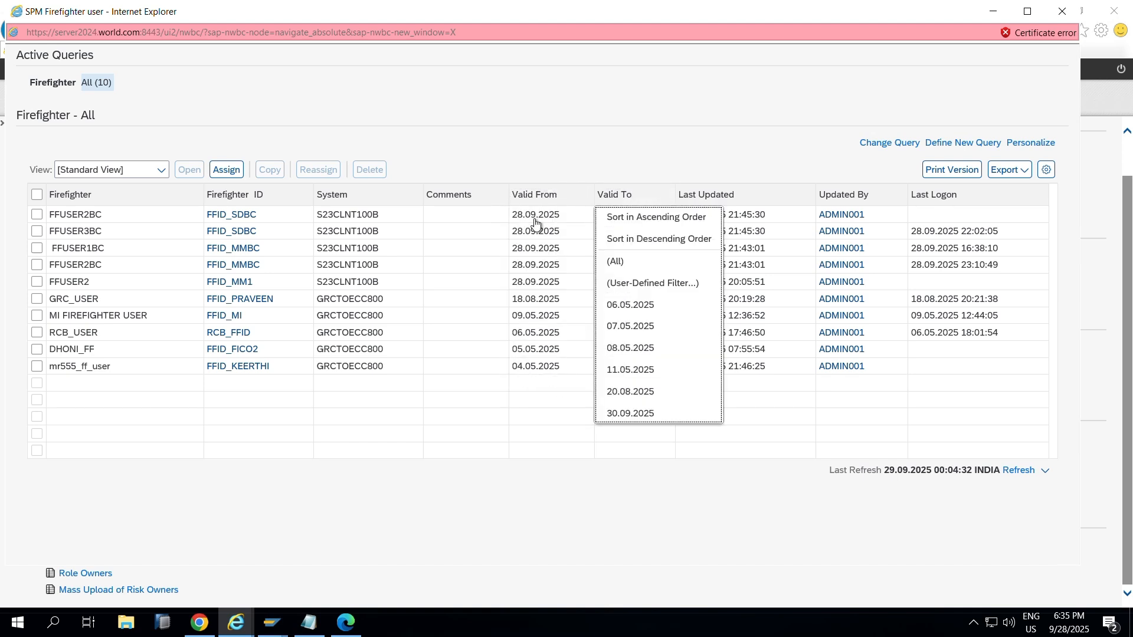
{"action": "left_click", "coordinate": [673, 131]}
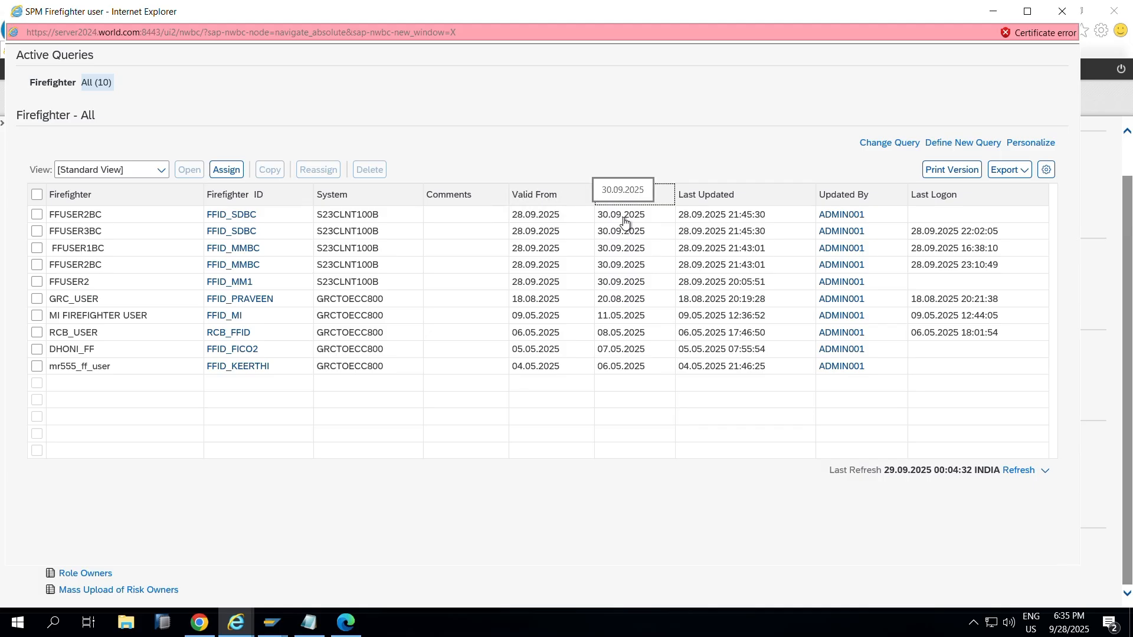
Step: Highlight parameter 4001, Default Firefighter Validity Period (Days), value 2, then return to the firefighter list
{"action": "key", "text": "alt+Tab"}
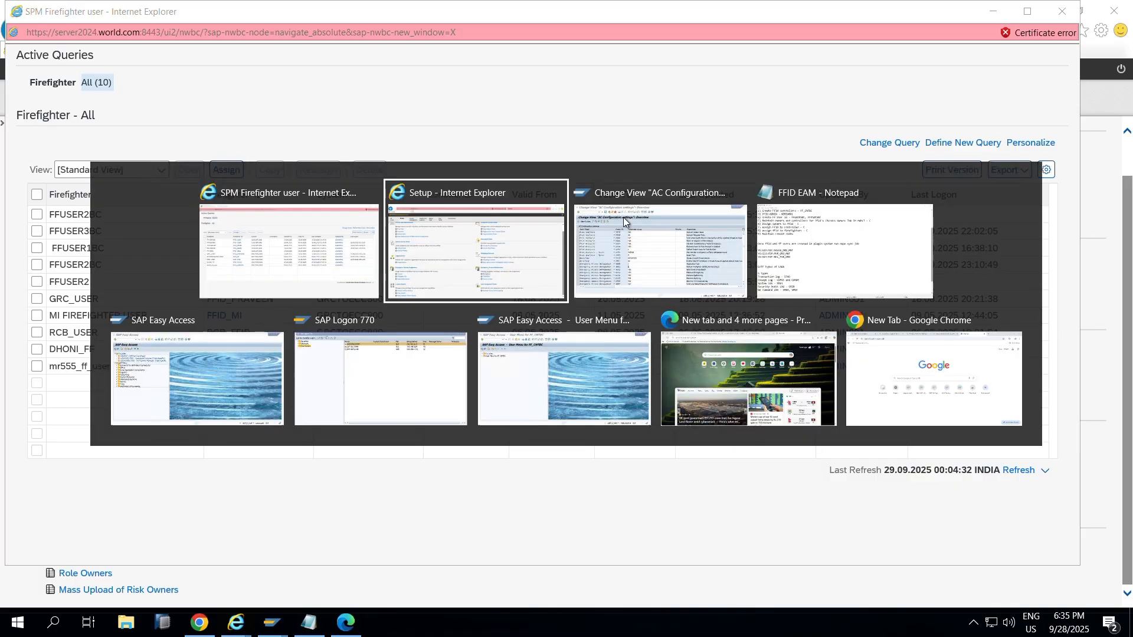
{"action": "key", "text": "alt+Tab"}
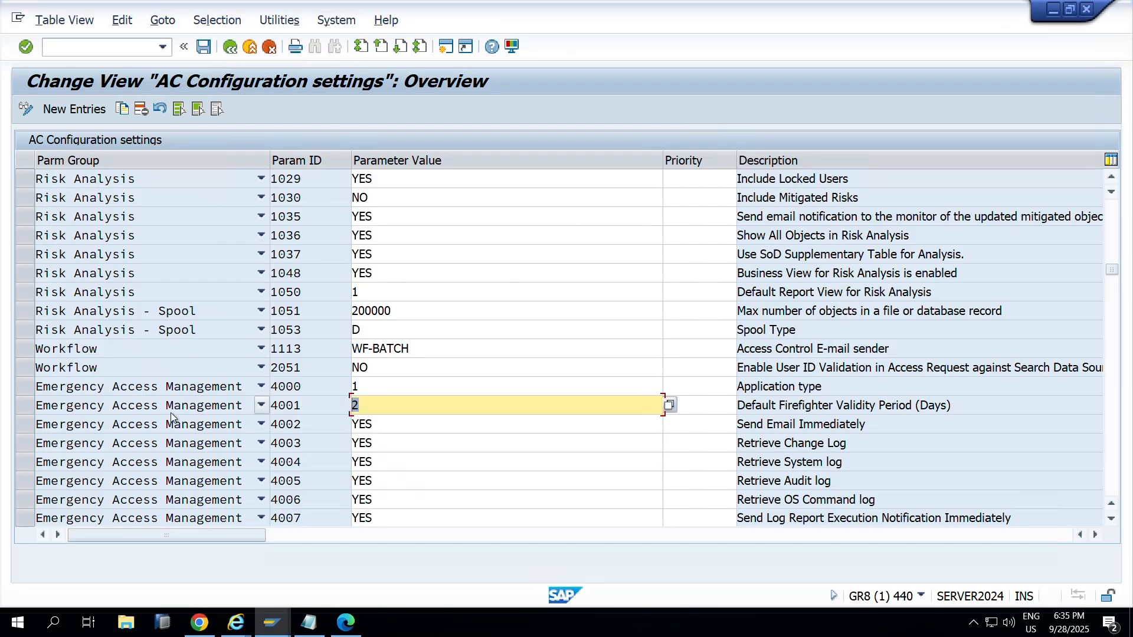
{"action": "left_click_drag", "start_coordinate": [304, 405], "coordinate": [268, 405]}
{"action": "left_click", "coordinate": [738, 405]}
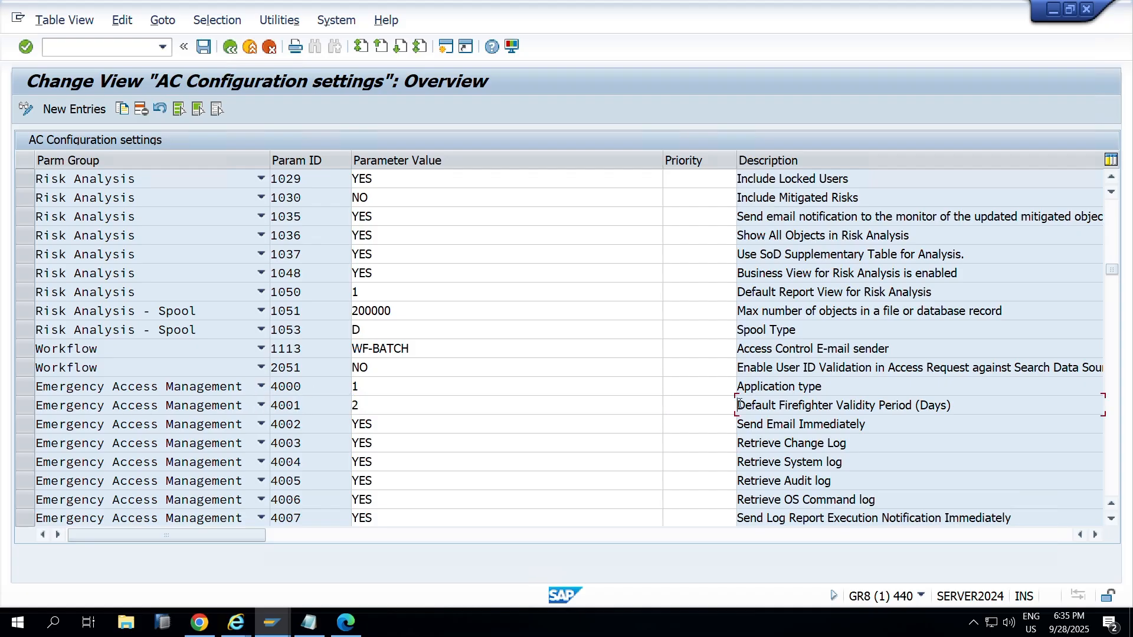
{"action": "left_click_drag", "start_coordinate": [739, 405], "coordinate": [951, 406]}
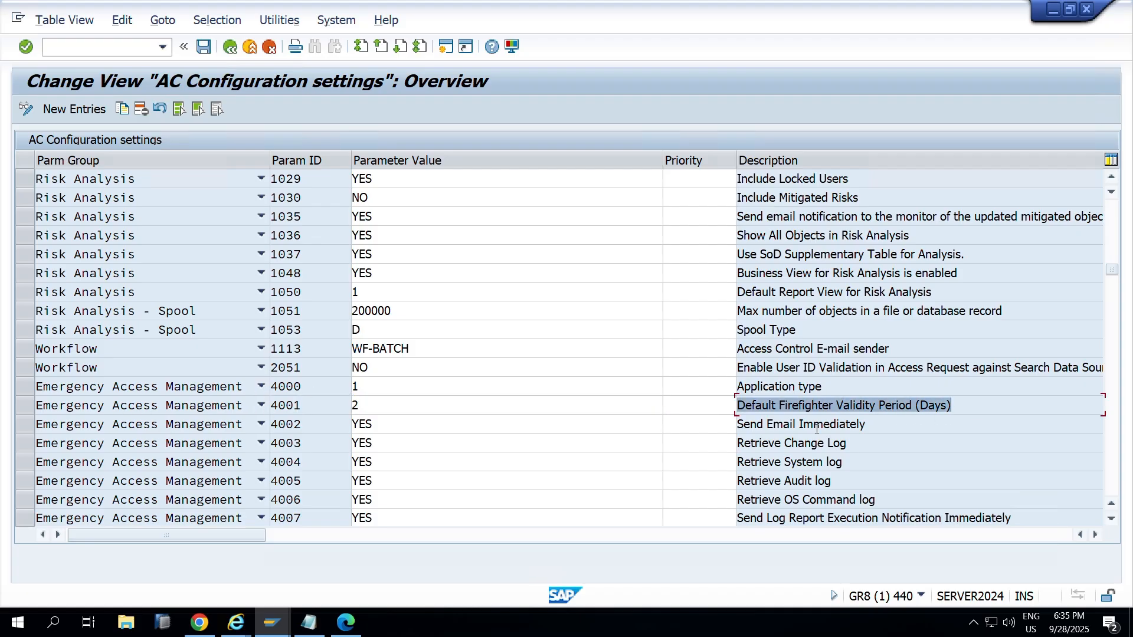
{"action": "left_click", "coordinate": [401, 416]}
{"action": "left_click_drag", "start_coordinate": [360, 413], "coordinate": [330, 404]}
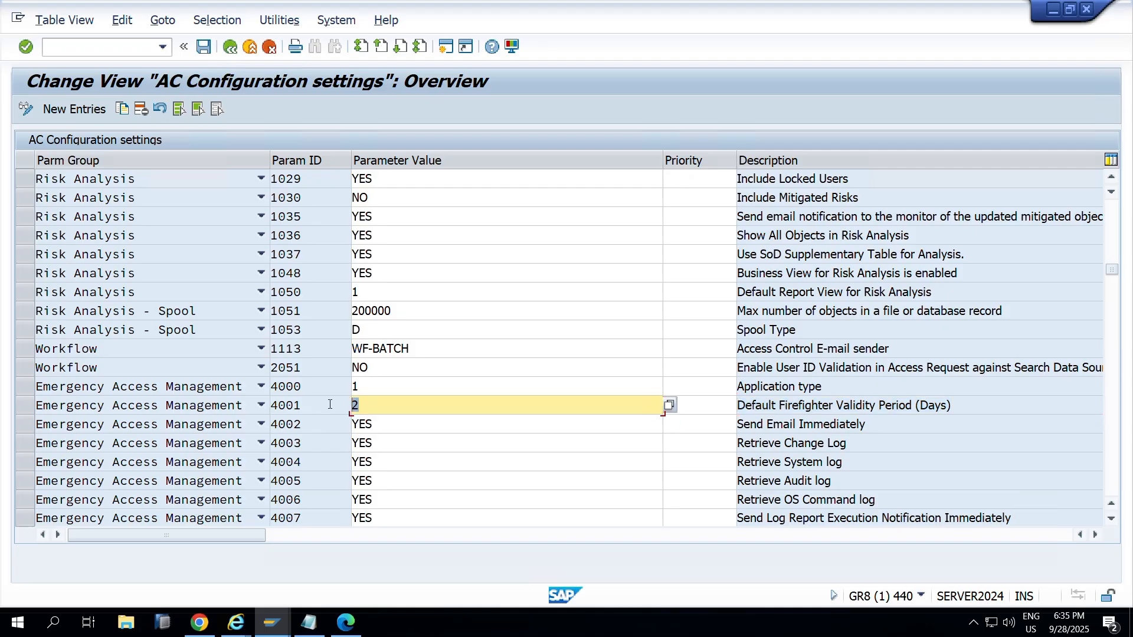
{"action": "key", "text": "alt+Tab"}
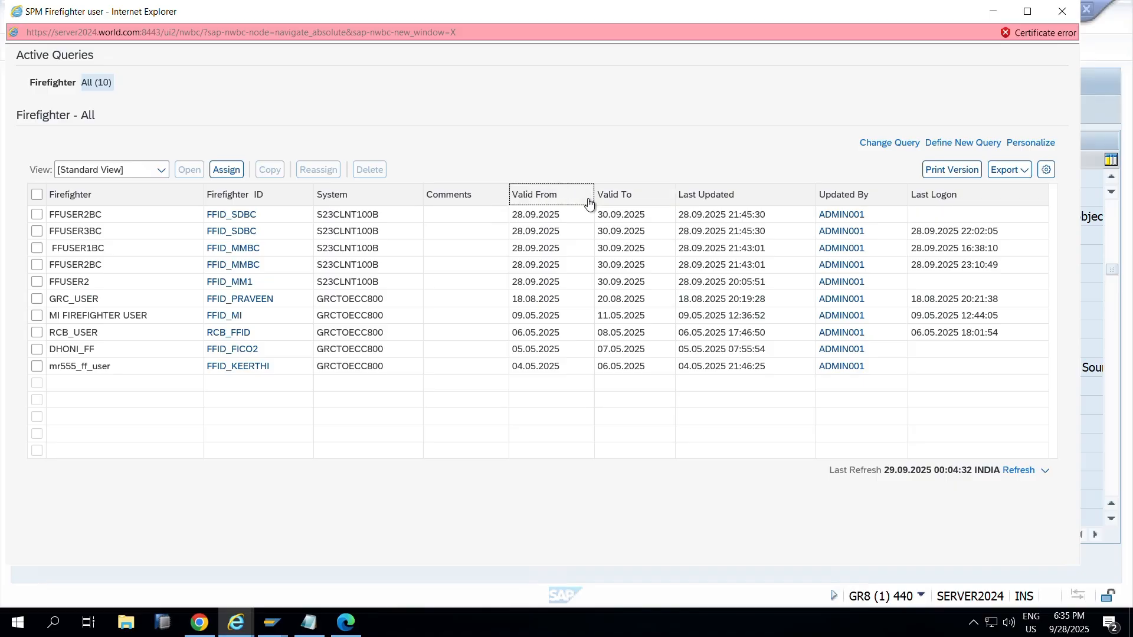
Step: Move the Valid To column before Valid From and open the first firefighter's assignment
{"action": "left_click_drag", "start_coordinate": [588, 203], "coordinate": [588, 203]}
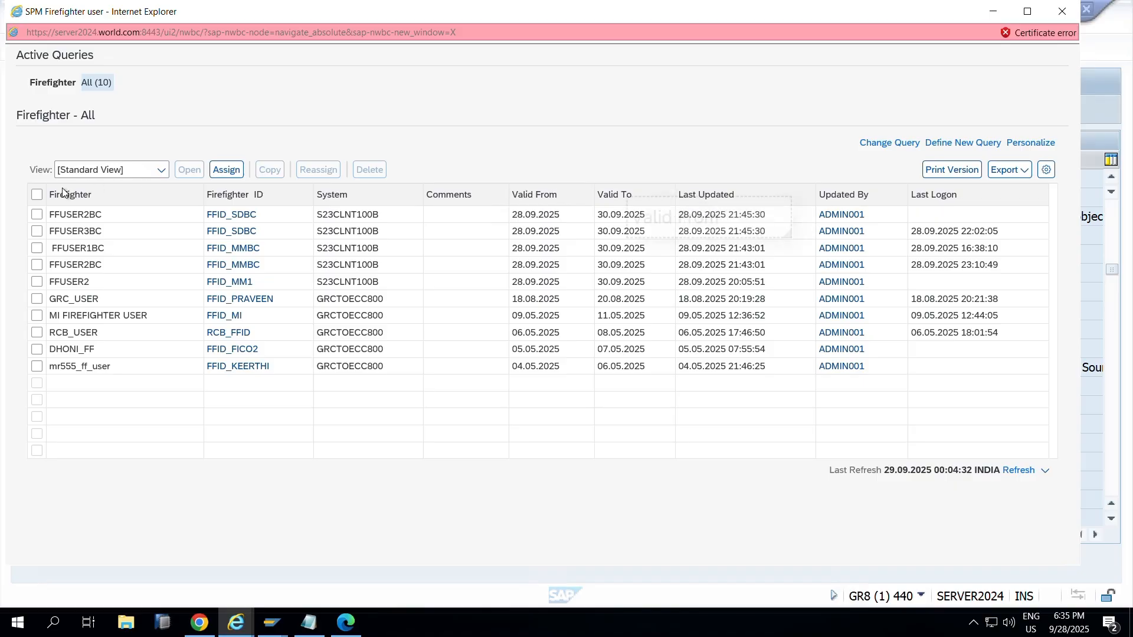
{"action": "left_click", "coordinate": [37, 215]}
{"action": "left_click", "coordinate": [186, 171]}
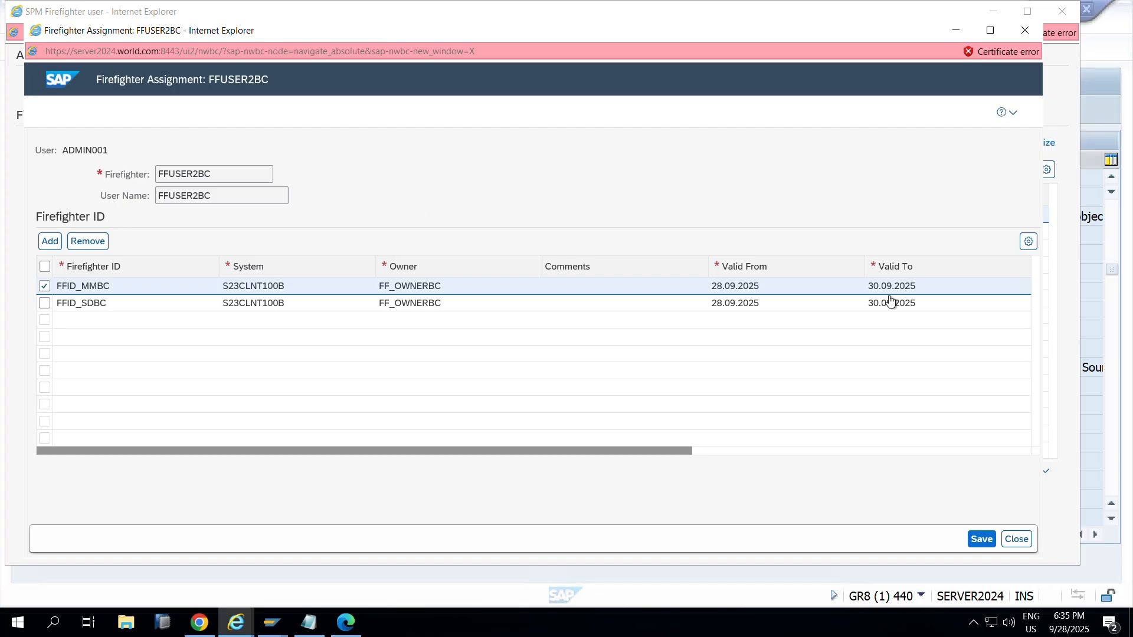
Step: Check the 30.09.2025 Valid To date, then close the assignment without saving and close the list
{"action": "left_click", "coordinate": [901, 288]}
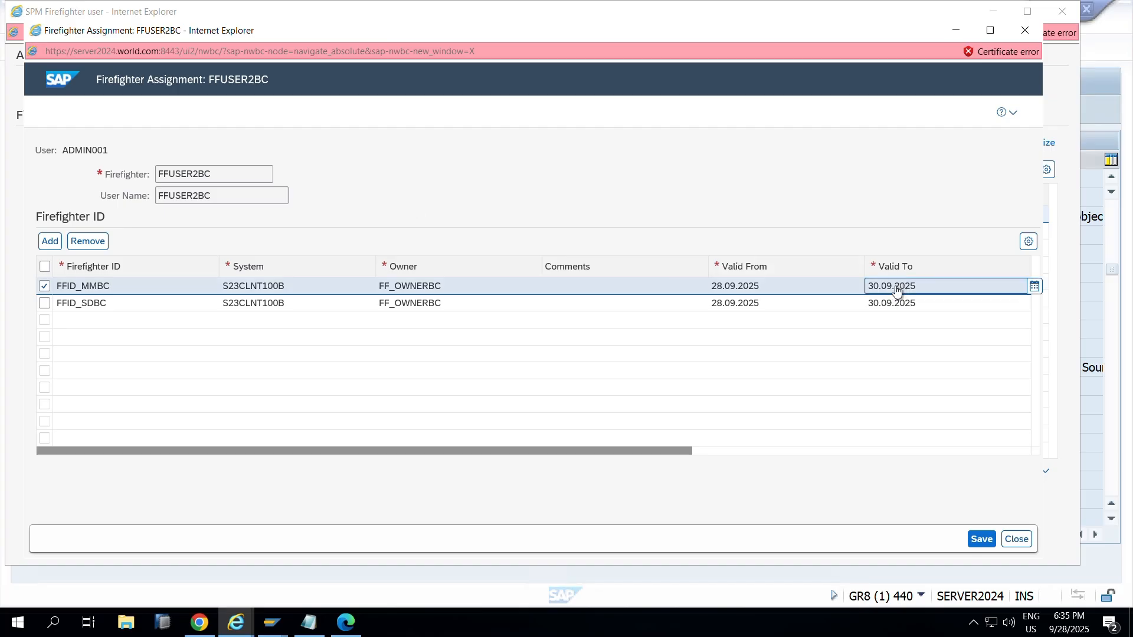
{"action": "double_click", "coordinate": [895, 287]}
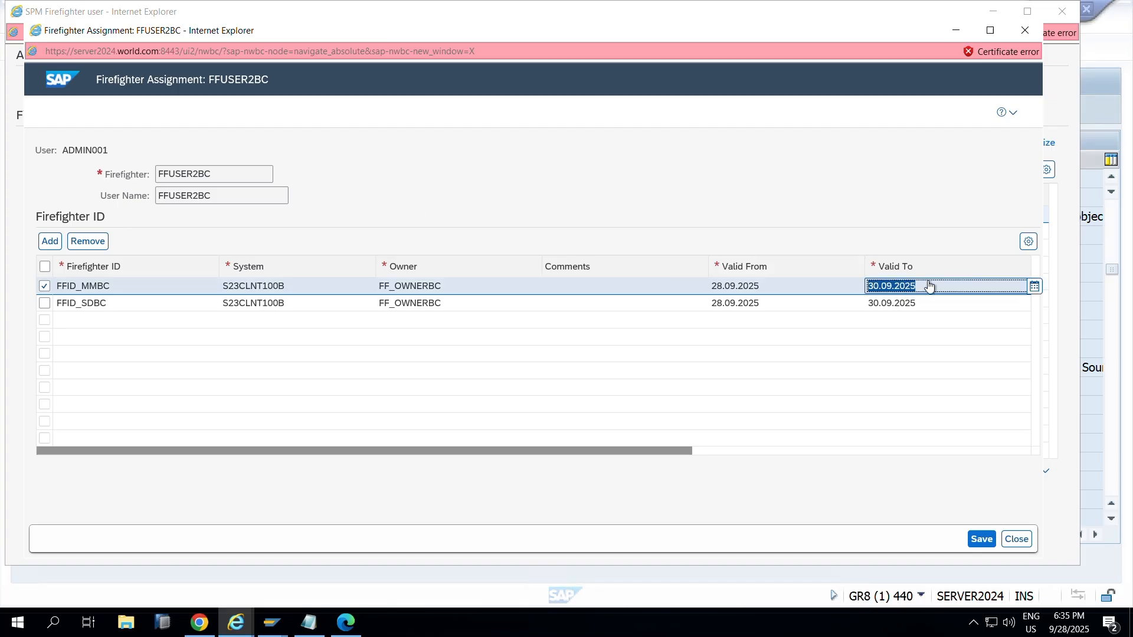
{"action": "left_click", "coordinate": [1019, 34]}
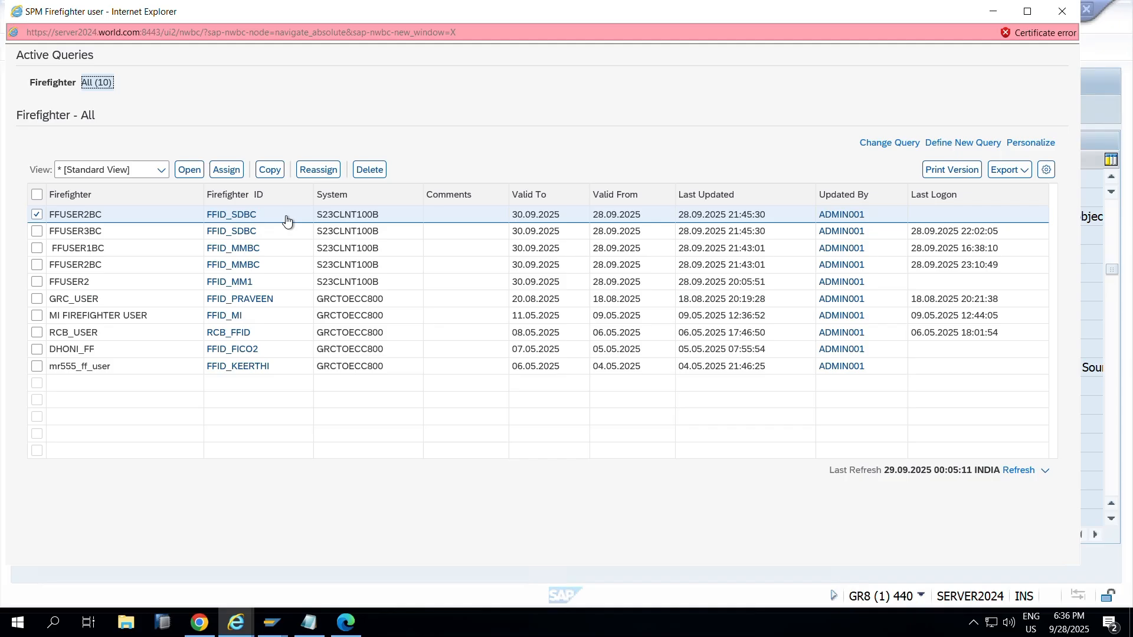
{"action": "left_click", "coordinate": [1062, 11]}
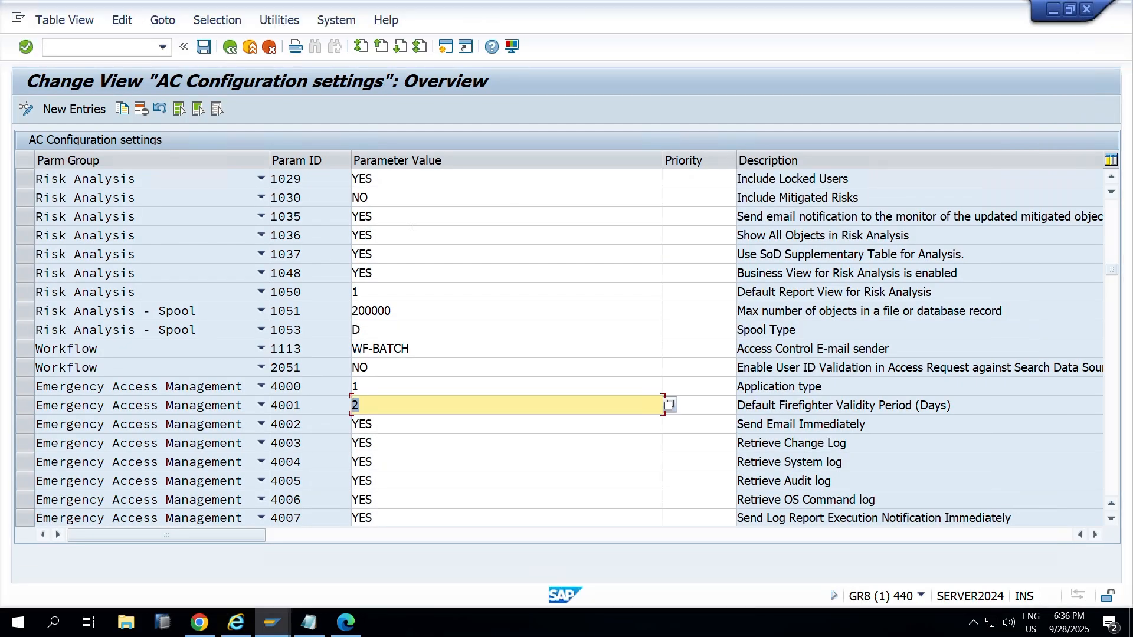